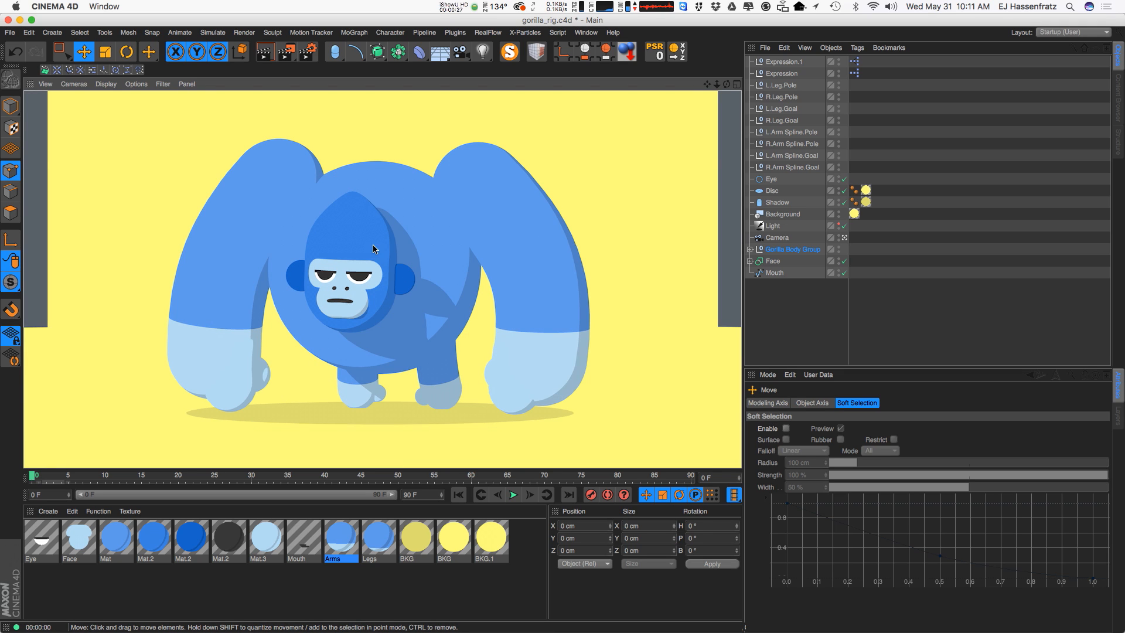
# Render a viewport preview of the gorilla rig to examine its flat cartoon shading, and return to the editor display
pyautogui.moveTo(370, 293)
pyautogui.keyDown('alt'); pyautogui.mouseDown()
pyautogui.moveTo(340, 294)
pyautogui.moveTo(373, 298)
pyautogui.mouseUp(); pyautogui.keyUp('alt')
pyautogui.press('super+r')
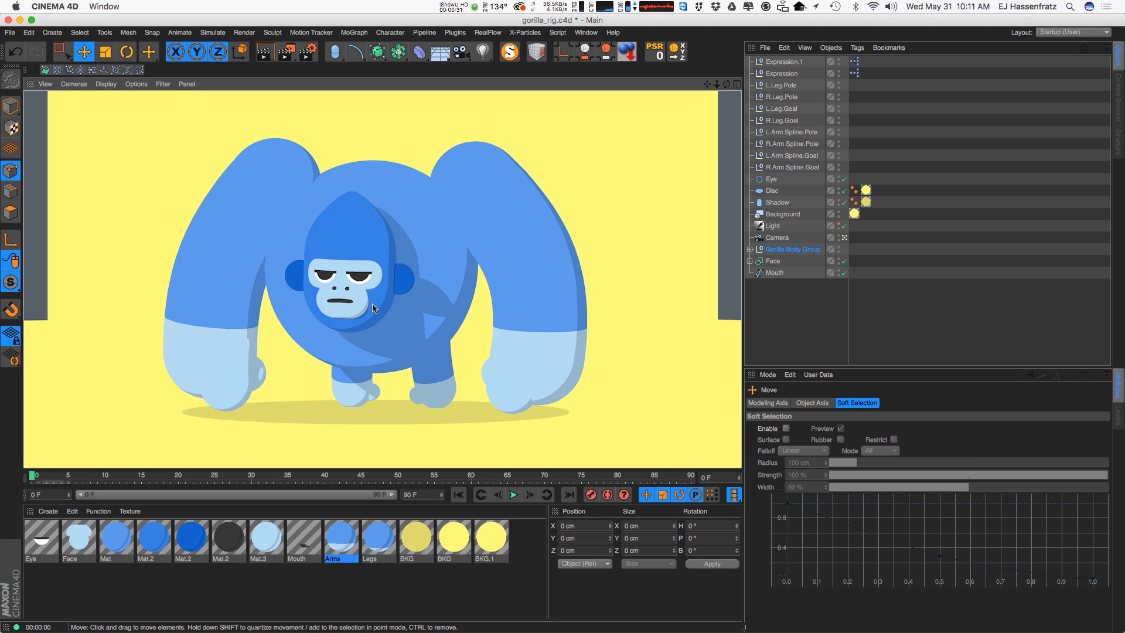
pyautogui.click(418, 247)
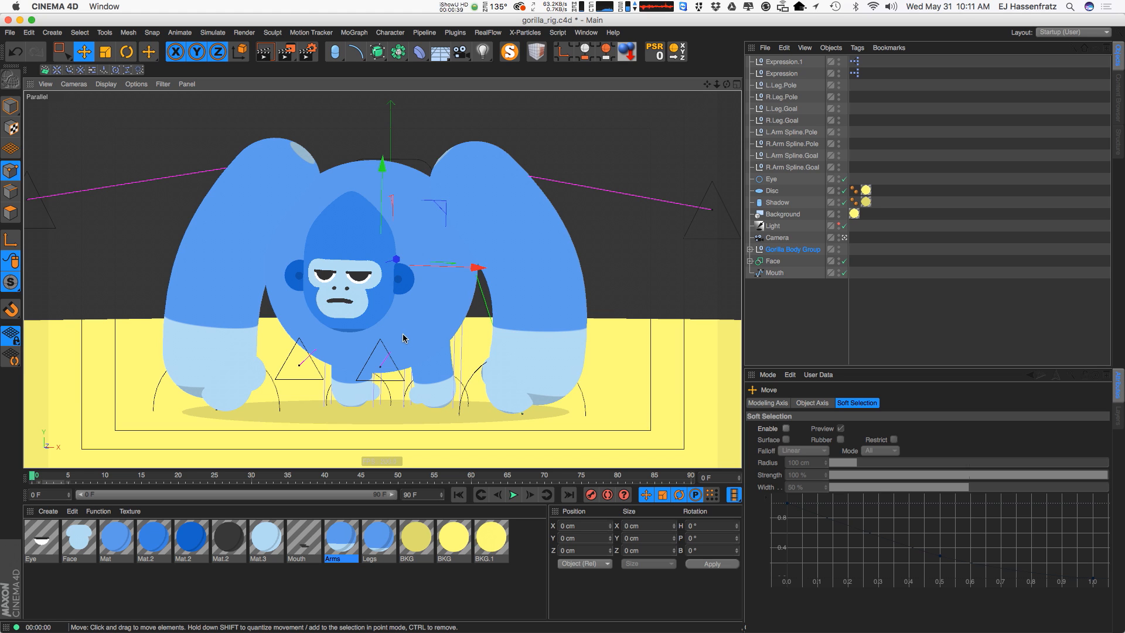
# Shift the Gorilla Body Group slightly sideways and upward with hands and feet planted, and render a viewport preview of the pose
pyautogui.moveTo(433, 230); pyautogui.dragTo(466, 214)
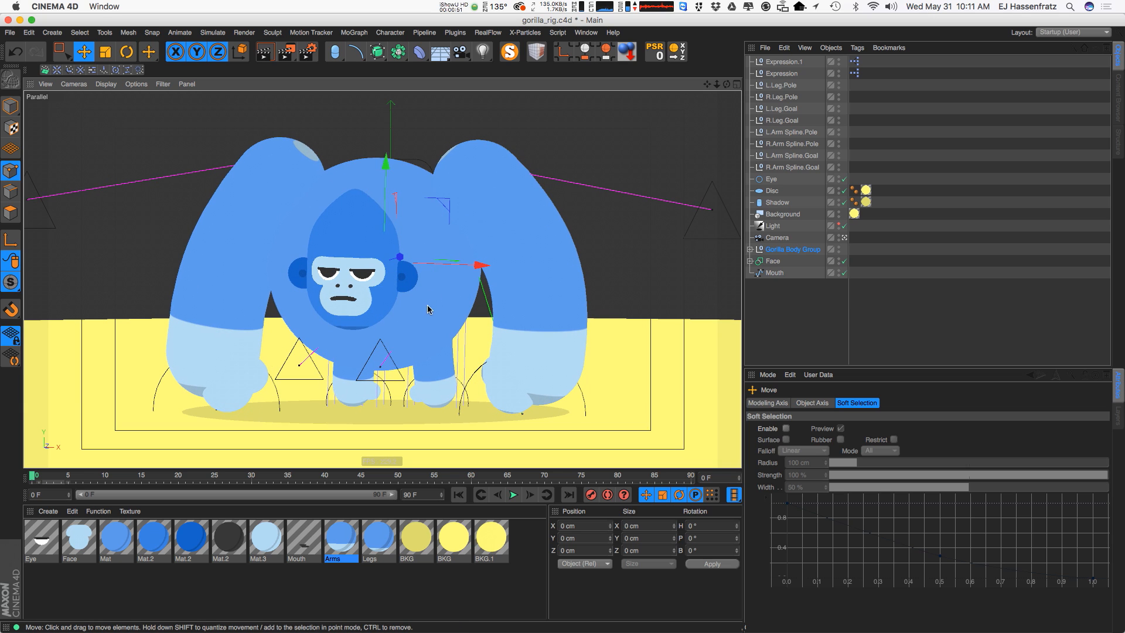
pyautogui.press('super+z')
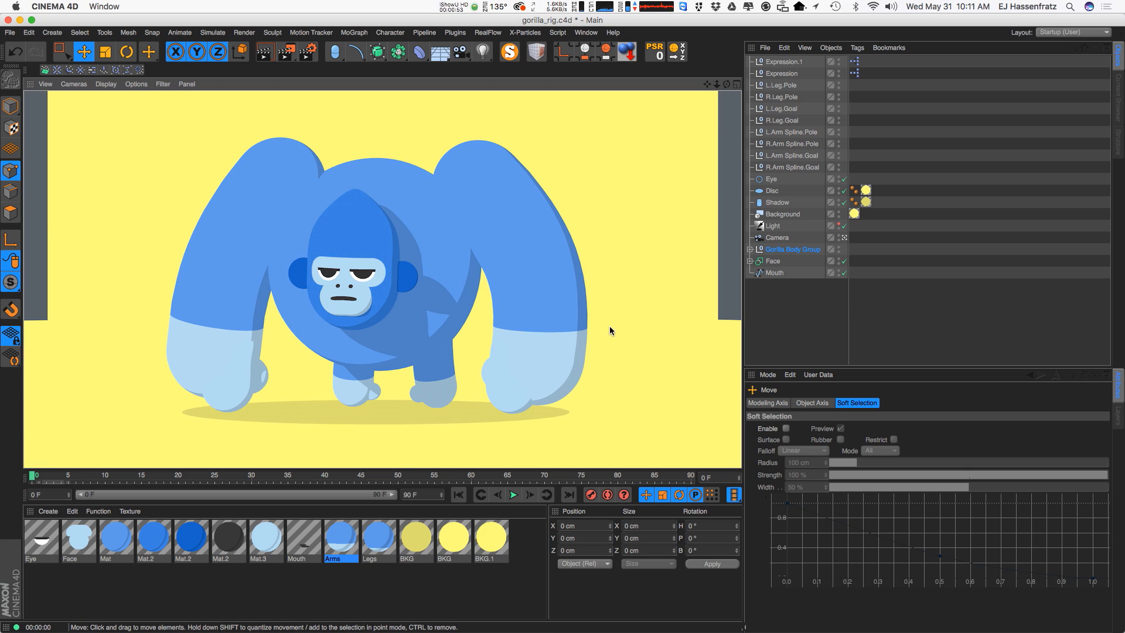
pyautogui.click(479, 392)
pyautogui.press('super+r')
# Rotate the Head null in the Gorilla Body Group to about H 10°, P 1° and B -1.5°
pyautogui.keyDown('alt'); pyautogui.moveTo(367, 264); pyautogui.dragTo(446, 261); pyautogui.keyUp('alt')
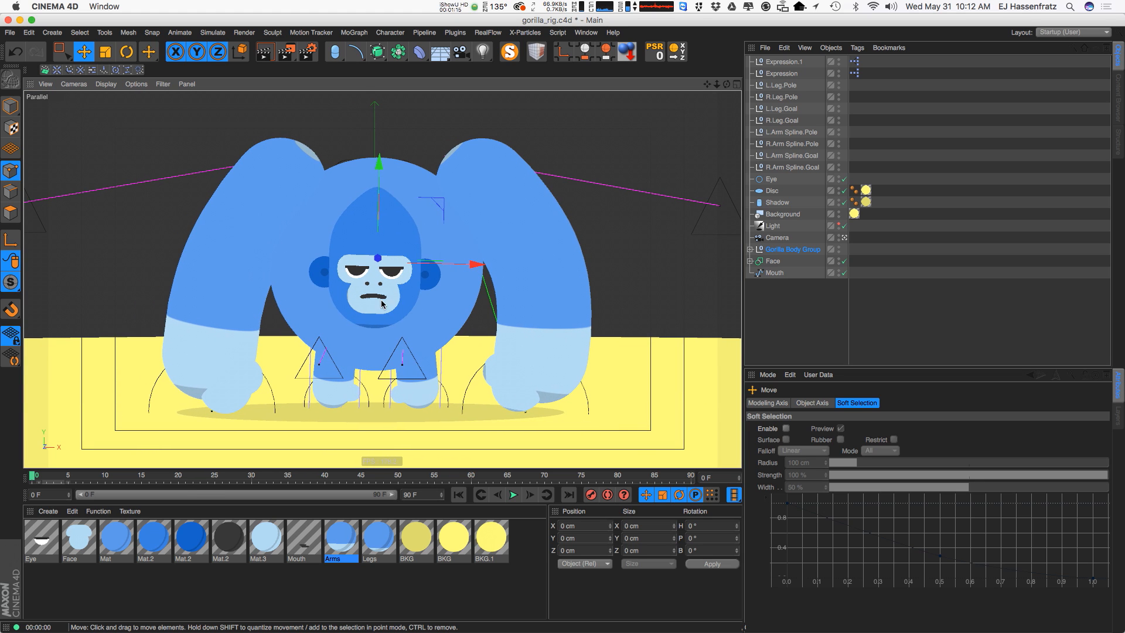
pyautogui.keyDown('alt'); pyautogui.moveTo(380, 301); pyautogui.dragTo(304, 357); pyautogui.keyUp('alt')
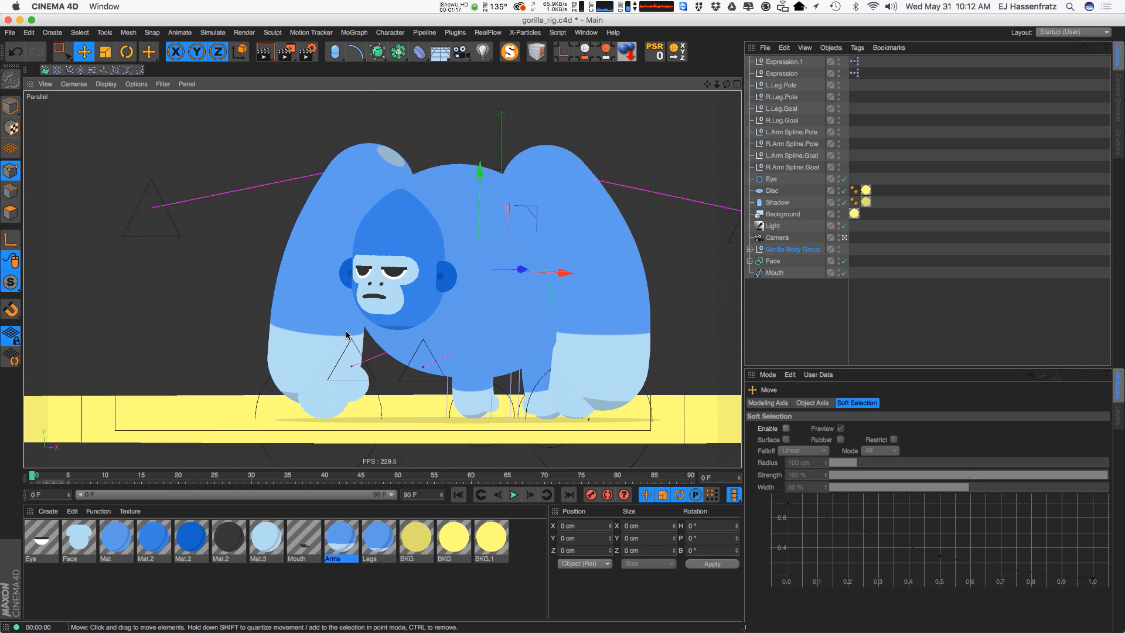
pyautogui.keyDown('alt'); pyautogui.moveTo(374, 305); pyautogui.dragTo(424, 308); pyautogui.keyUp('alt')
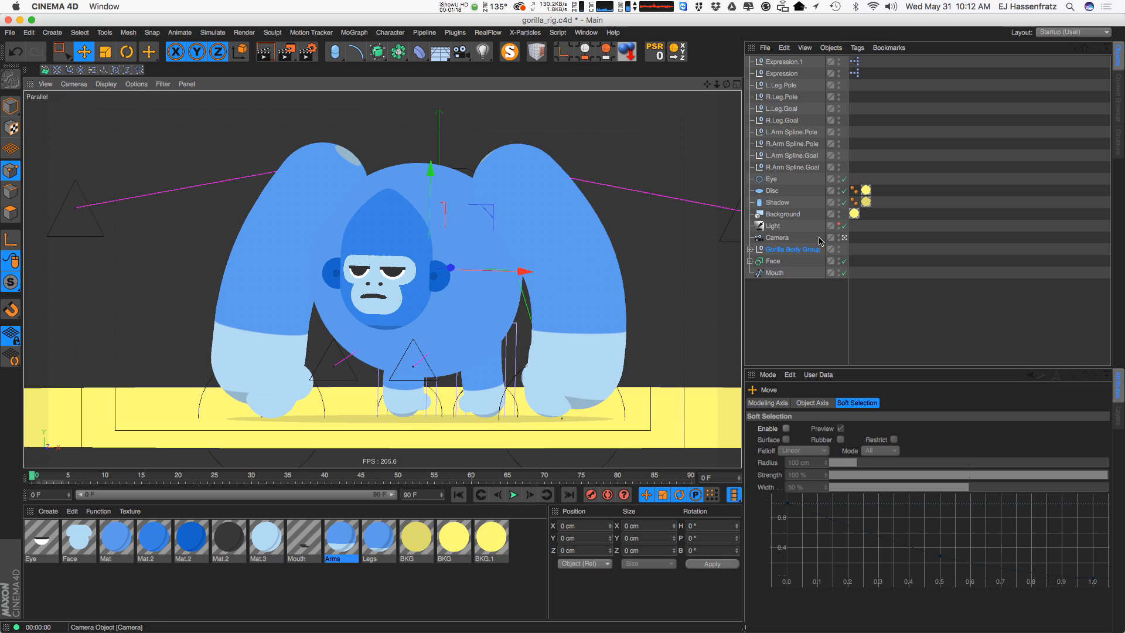
pyautogui.click(750, 249)
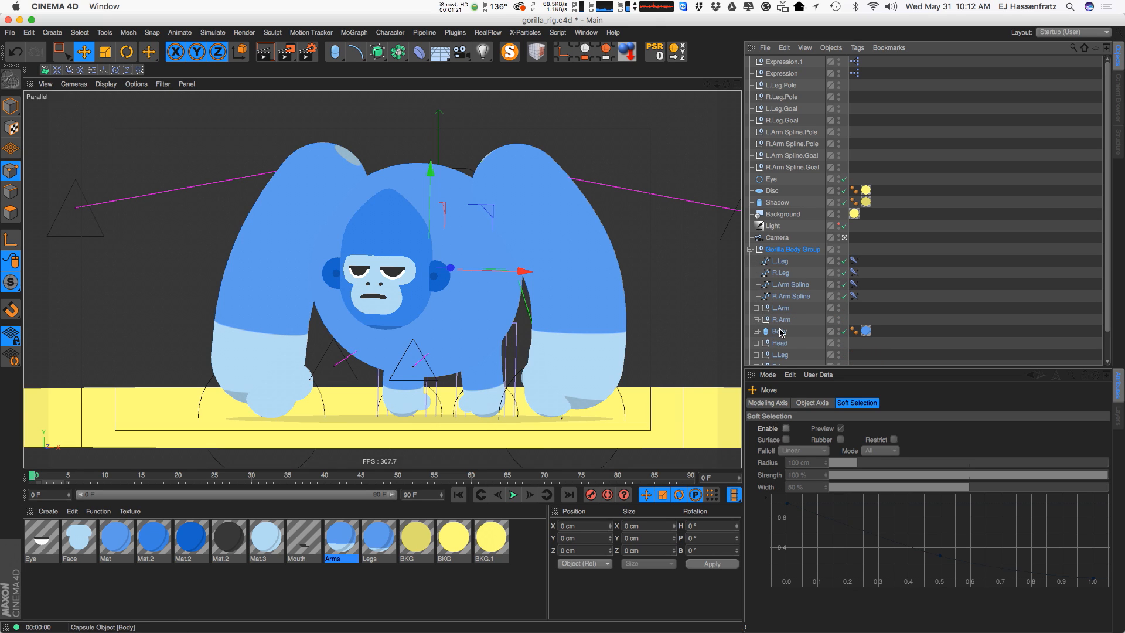
pyautogui.click(780, 343)
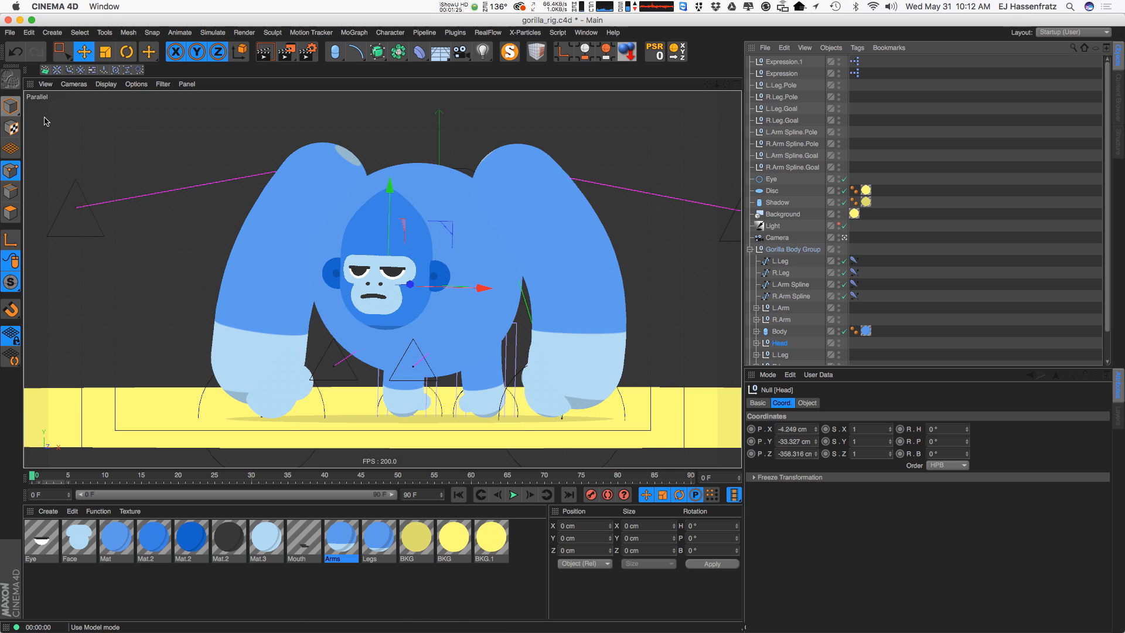
pyautogui.click(11, 106)
pyautogui.press('r')
pyautogui.moveTo(385, 282); pyautogui.dragTo(378, 308)
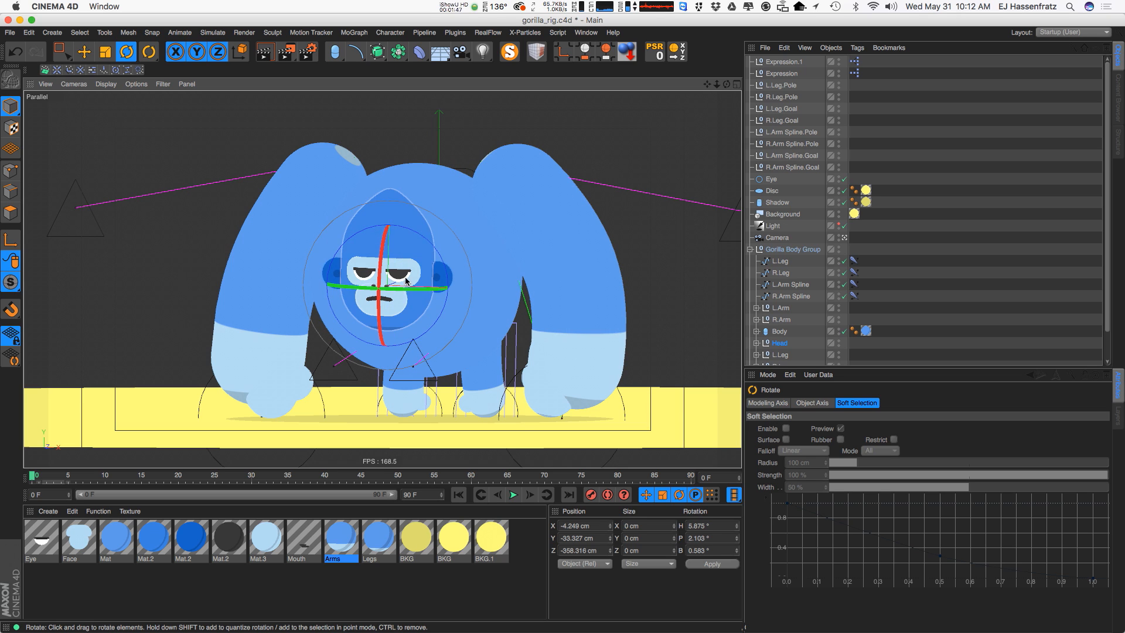
pyautogui.moveTo(406, 281); pyautogui.dragTo(403, 309)
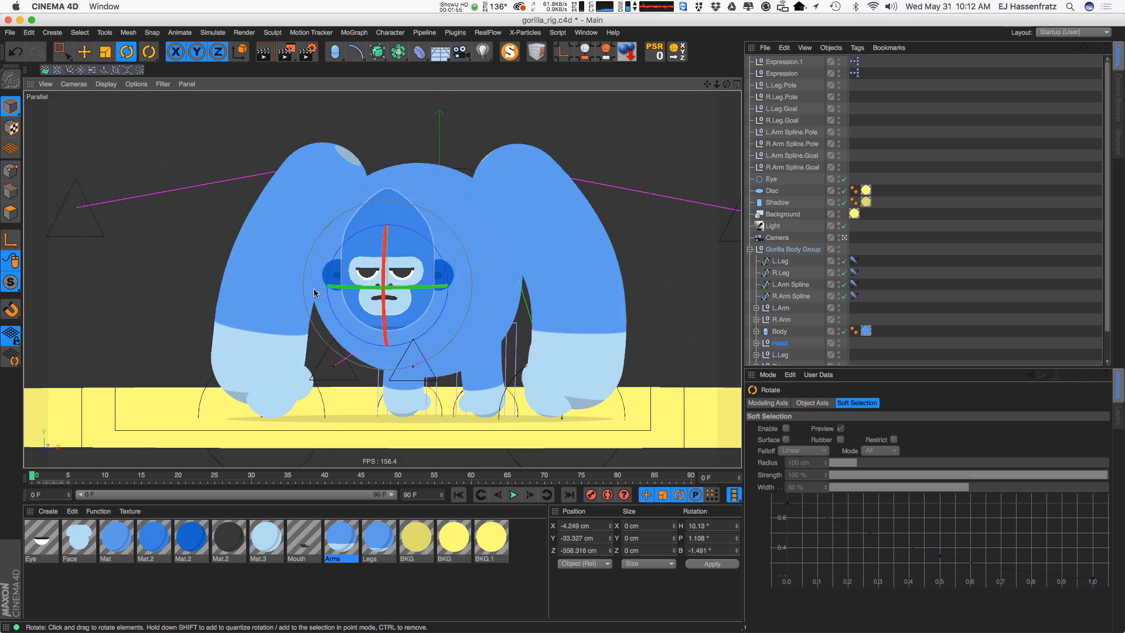
# Examine the gorilla from the side in a rendered viewport preview
pyautogui.keyDown('alt'); pyautogui.moveTo(467, 290); pyautogui.dragTo(284, 291); pyautogui.keyUp('alt')
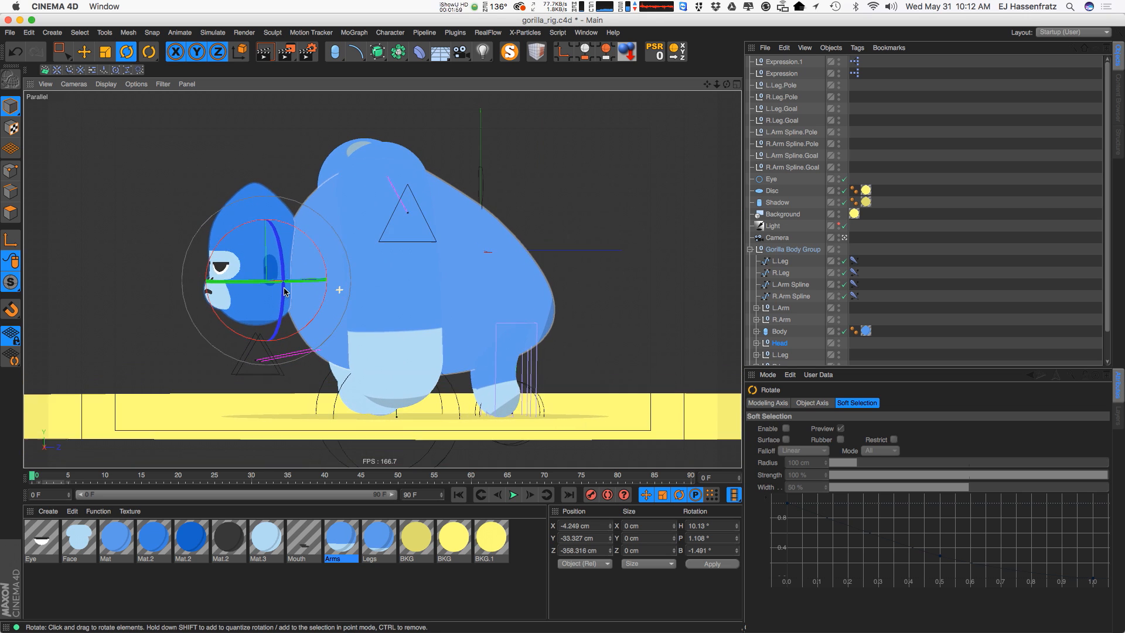
pyautogui.press('super+r')
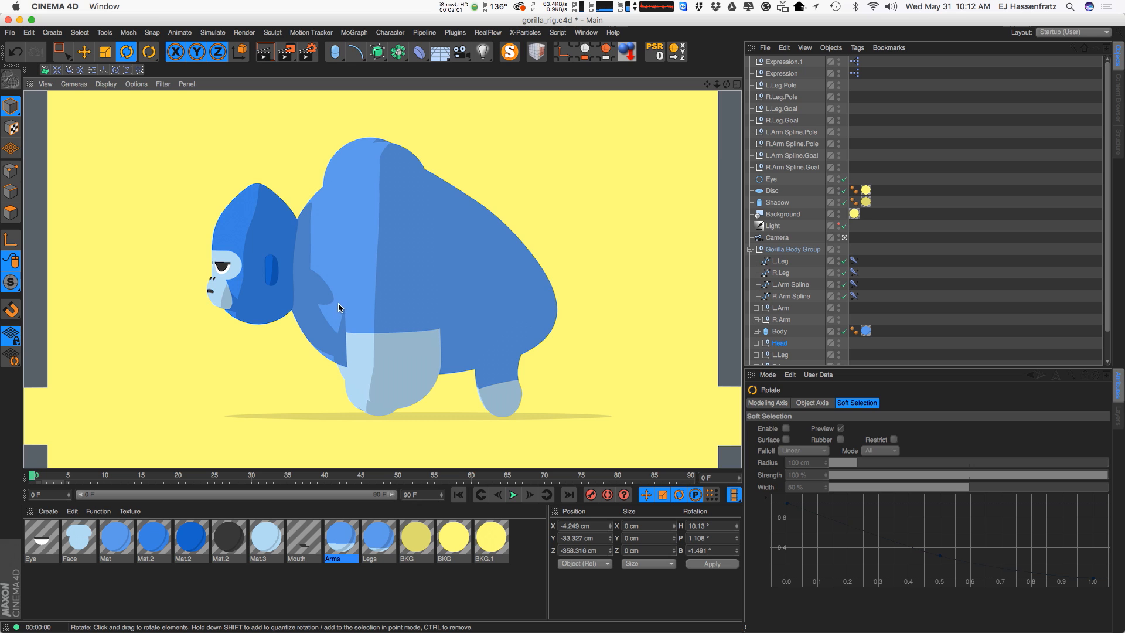
pyautogui.moveTo(395, 274)
pyautogui.keyDown('alt'); pyautogui.mouseDown()
pyautogui.moveTo(404, 284)
pyautogui.moveTo(375, 276)
pyautogui.mouseUp(); pyautogui.keyUp('alt')
# Create a new empty project and add a Capsule primitive to it
pyautogui.click(9, 33)
pyautogui.click(24, 40)
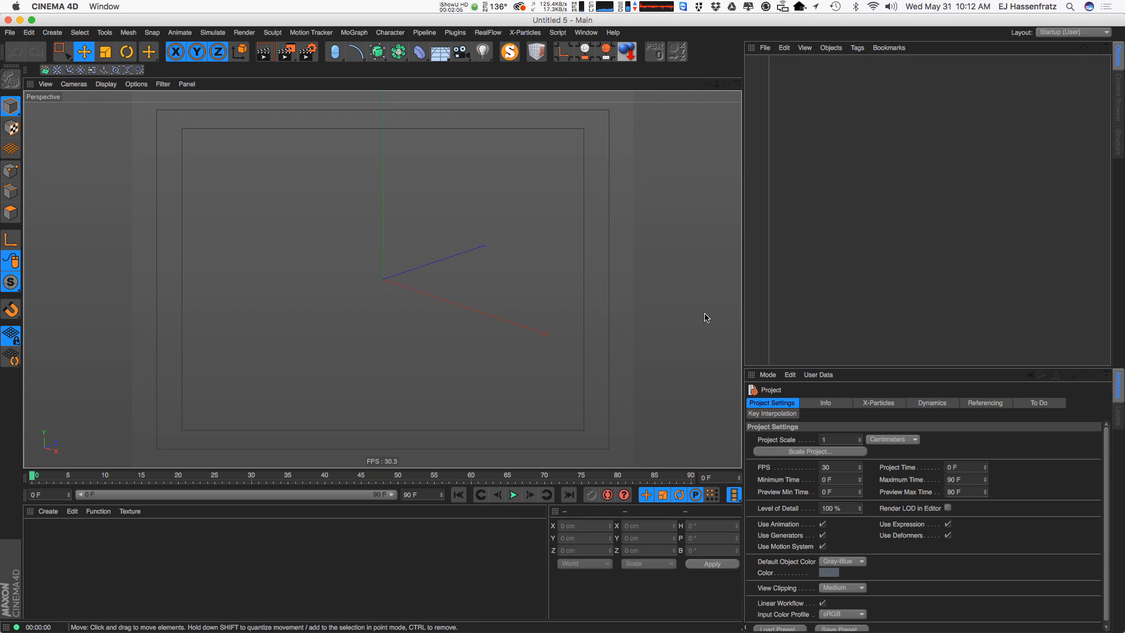
pyautogui.keyDown('alt'); pyautogui.moveTo(432, 242); pyautogui.dragTo(394, 272); pyautogui.keyUp('alt')
pyautogui.click(334, 52)
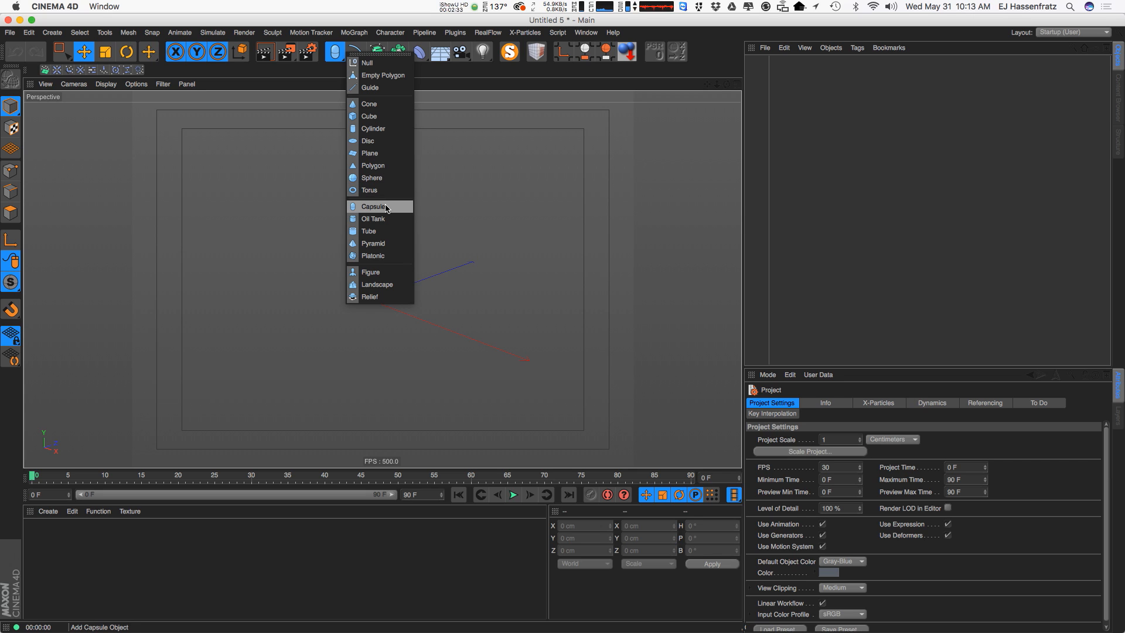
pyautogui.click(386, 208)
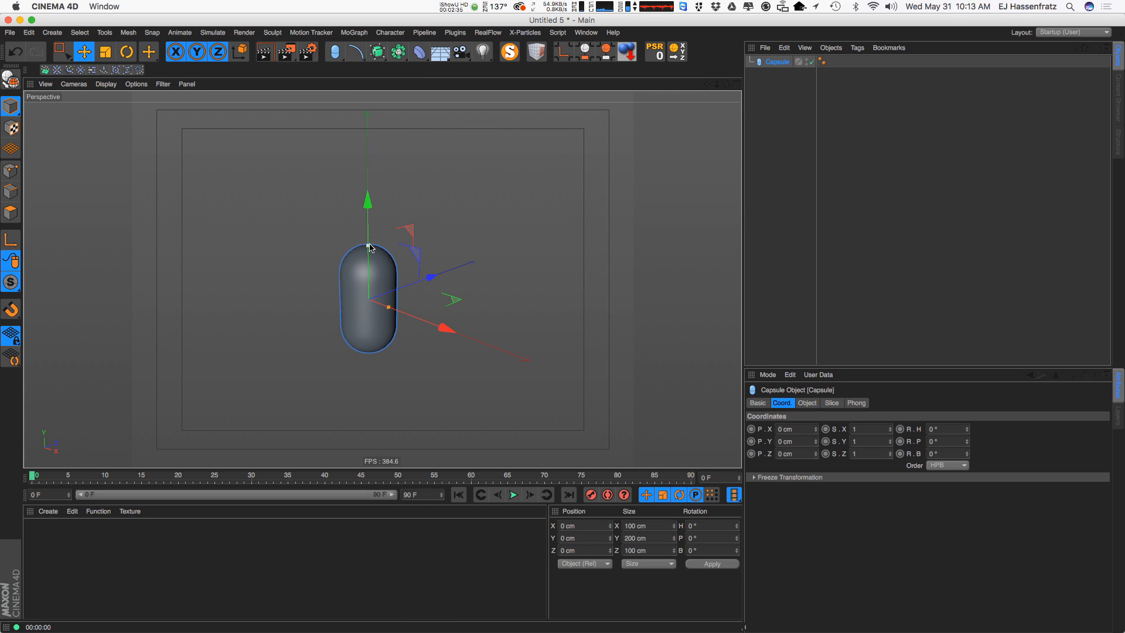
# Reshape the capsule with its handles to about 158 cm wide and 439 cm tall
pyautogui.moveTo(380, 245); pyautogui.dragTo(381, 202)
pyautogui.moveTo(389, 309); pyautogui.dragTo(381, 305)
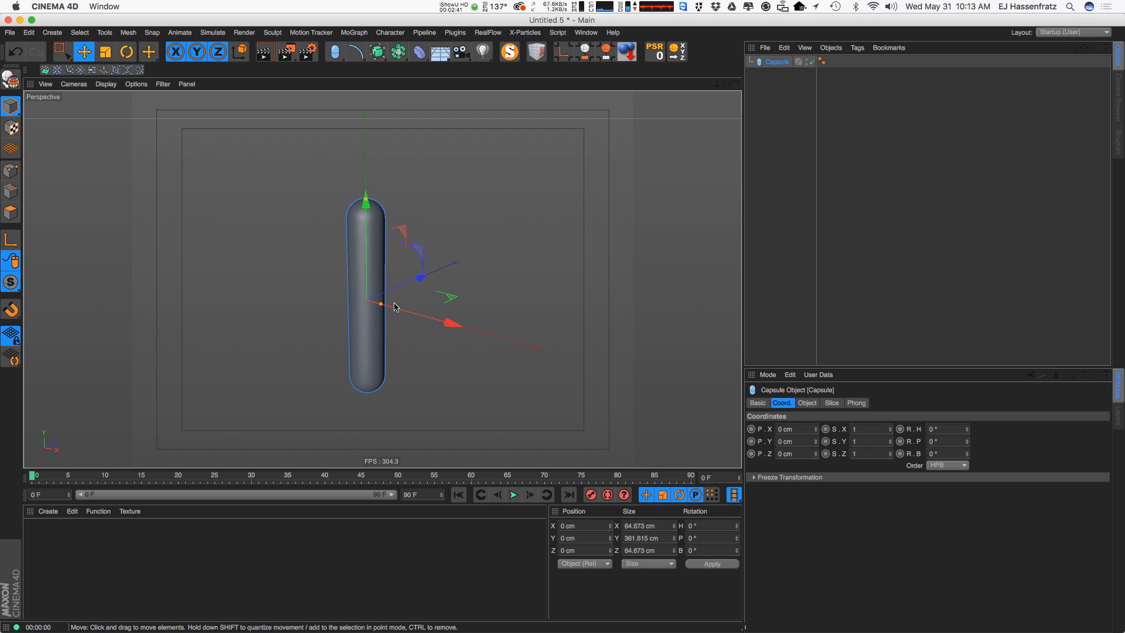
pyautogui.moveTo(381, 304); pyautogui.dragTo(401, 309)
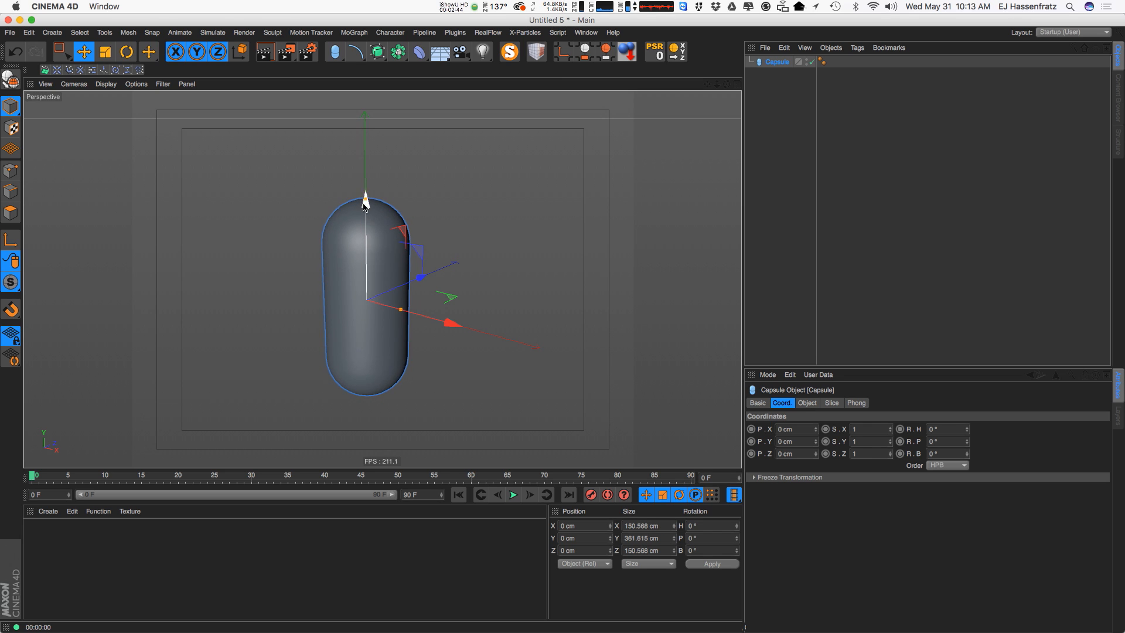
pyautogui.moveTo(364, 198); pyautogui.dragTo(370, 192)
pyautogui.keyDown('alt'); pyautogui.moveTo(384, 277); pyautogui.dragTo(395, 269); pyautogui.keyUp('alt')
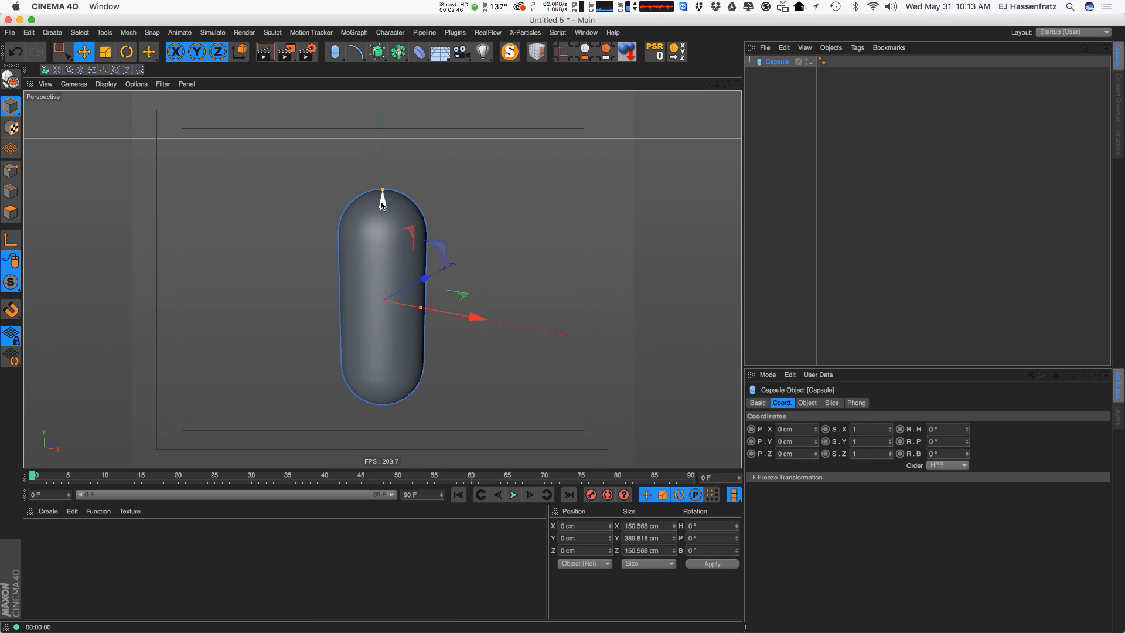
pyautogui.moveTo(382, 190); pyautogui.dragTo(384, 173)
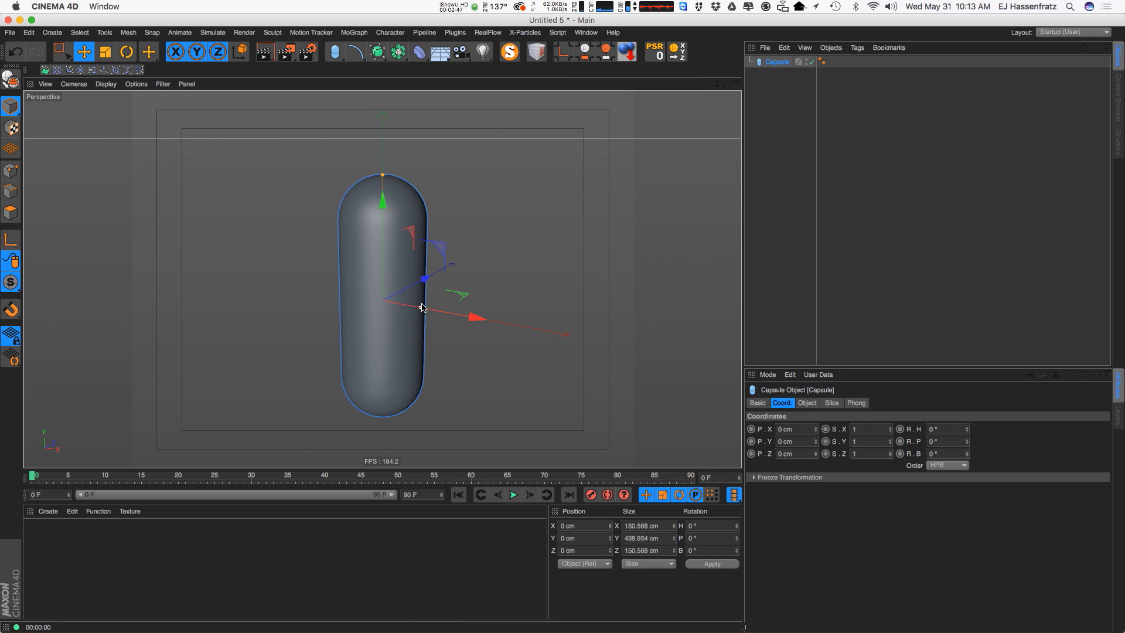
pyautogui.moveTo(421, 307); pyautogui.dragTo(422, 308)
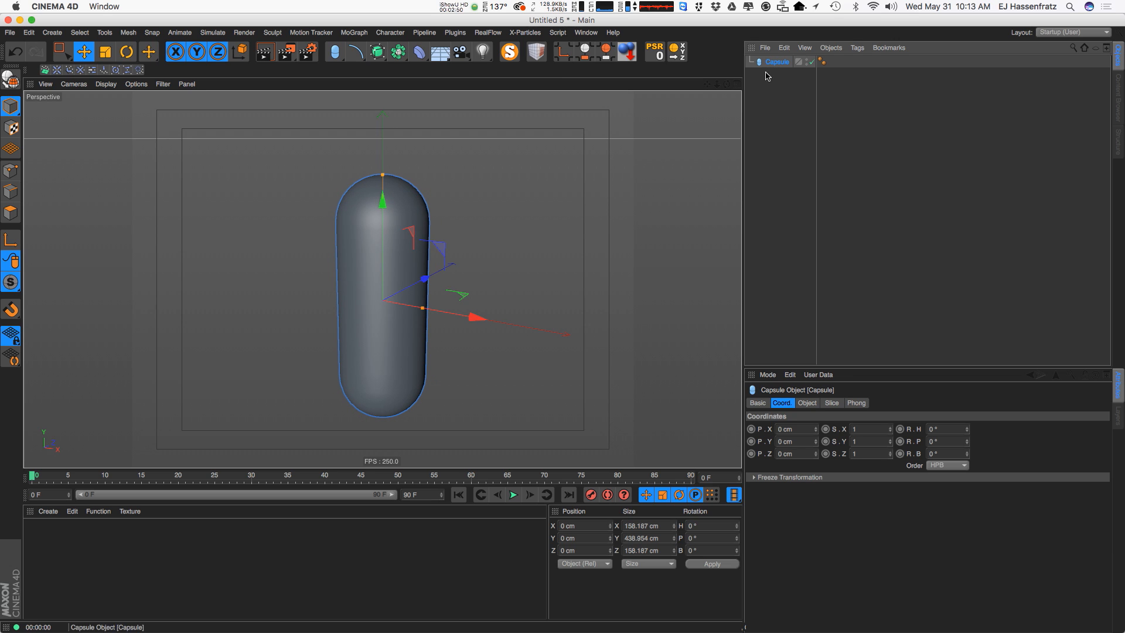
# Show the capsule's object properties and refine its shape to a radius of about 79 cm and a height of about 435 cm
pyautogui.click(813, 403)
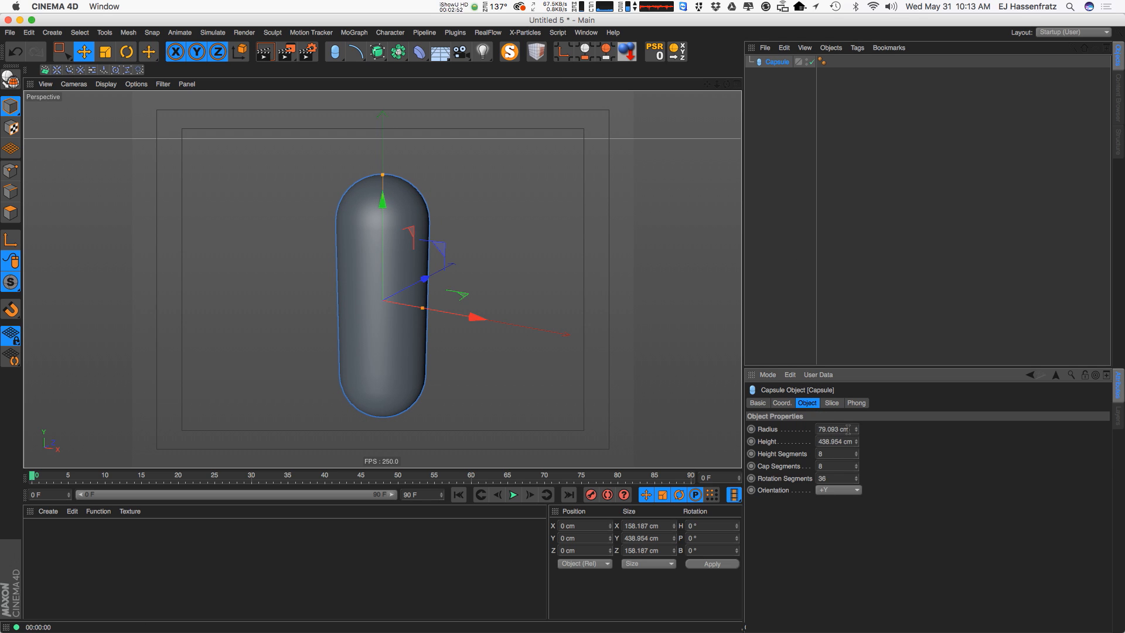
pyautogui.moveTo(856, 435); pyautogui.dragTo(853, 481)
pyautogui.moveTo(395, 197)
pyautogui.mouseDown()
pyautogui.moveTo(395, 186)
pyautogui.moveTo(395, 200)
pyautogui.mouseUp()
pyautogui.moveTo(429, 309); pyautogui.dragTo(423, 308)
pyautogui.moveTo(383, 197); pyautogui.dragTo(383, 189)
pyautogui.moveTo(408, 283)
pyautogui.keyDown('alt'); pyautogui.mouseDown()
pyautogui.moveTo(393, 276)
pyautogui.moveTo(427, 282)
pyautogui.mouseUp(); pyautogui.keyUp('alt')
pyautogui.moveTo(391, 196); pyautogui.dragTo(391, 185)
pyautogui.keyDown('alt'); pyautogui.moveTo(363, 292); pyautogui.dragTo(382, 279, button='middle'); pyautogui.keyUp('alt')
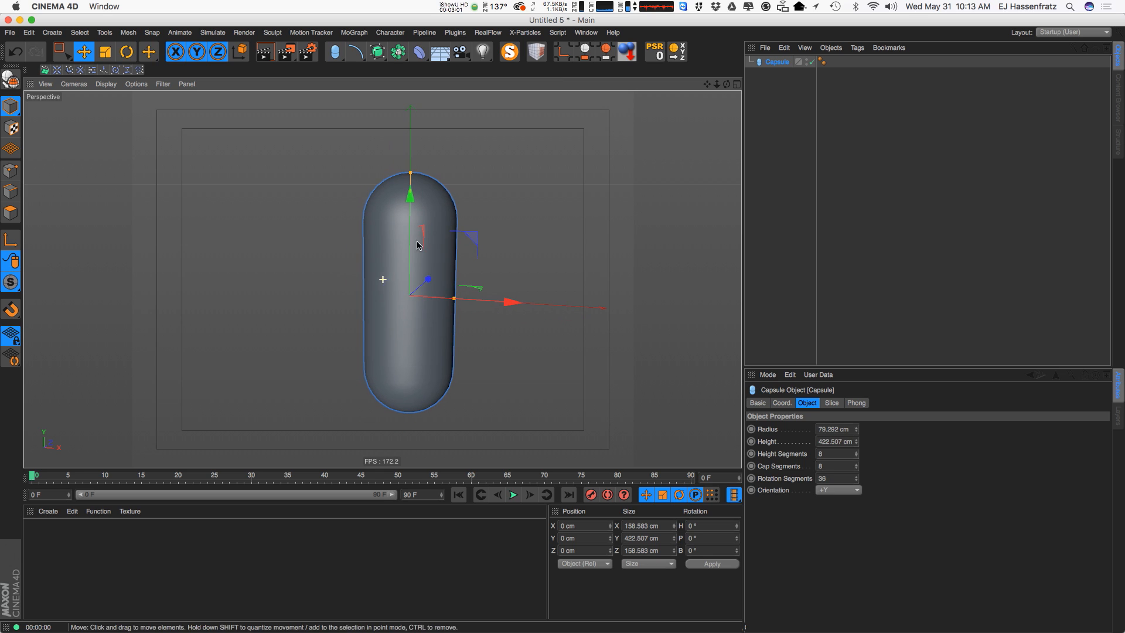
pyautogui.moveTo(411, 172); pyautogui.dragTo(411, 169)
# Rename the capsule object as Arm
pyautogui.doubleClick(789, 62)
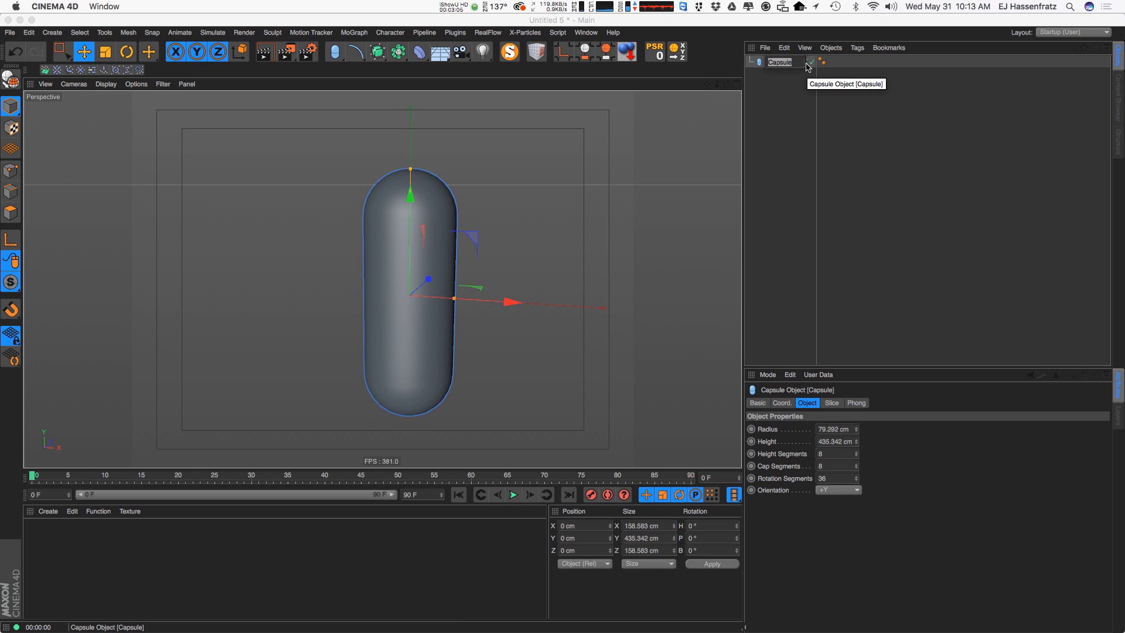
pyautogui.write('Arm')
pyautogui.press('Return')
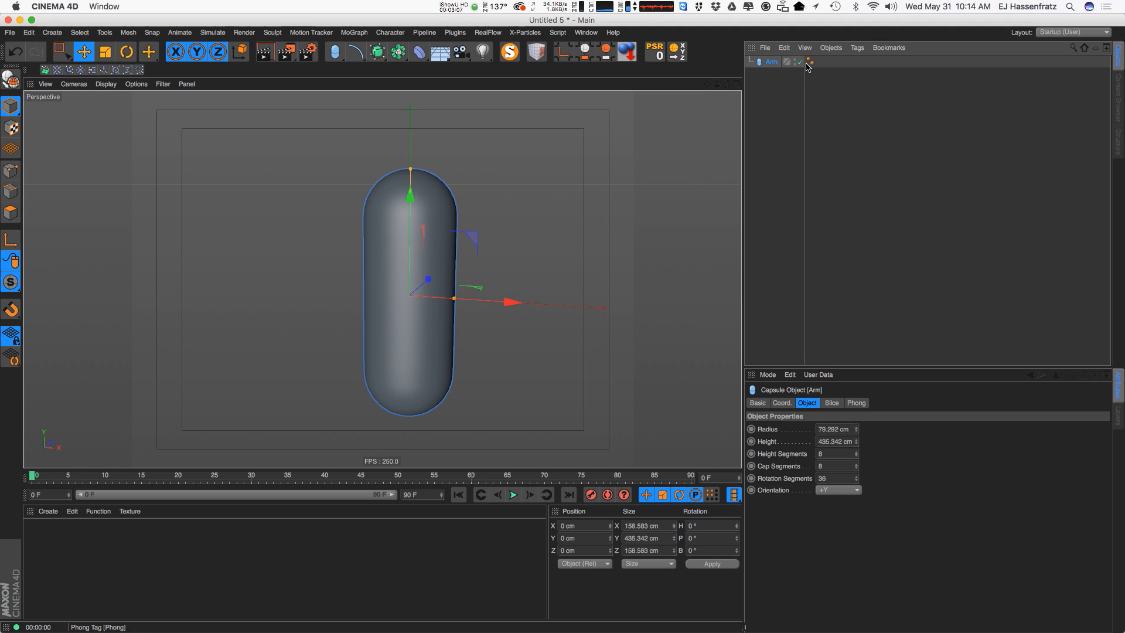
# Bring the QuickTime Player reference video of the finished gorilla over the scene, examine its arms and hands, and move it away again
pyautogui.keyDown('alt'); pyautogui.moveTo(397, 299); pyautogui.dragTo(435, 293); pyautogui.keyUp('alt')
pyautogui.keyDown('alt'); pyautogui.moveTo(435, 293); pyautogui.dragTo(389, 291, button='middle'); pyautogui.keyUp('alt')
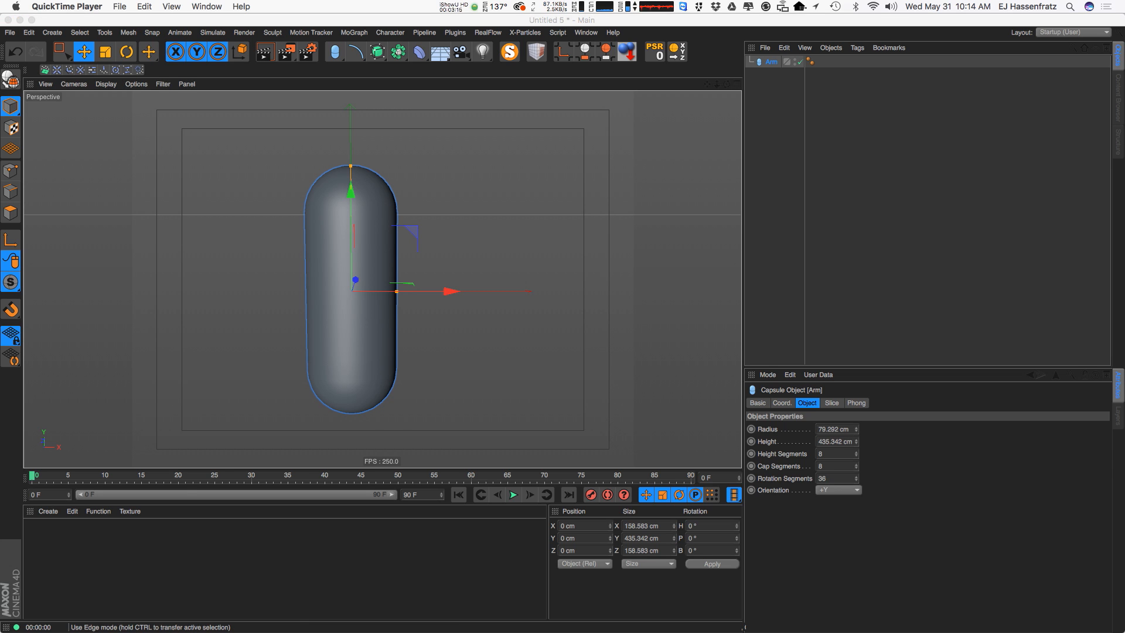
pyautogui.moveTo(0, 175); pyautogui.dragTo(634, 78)
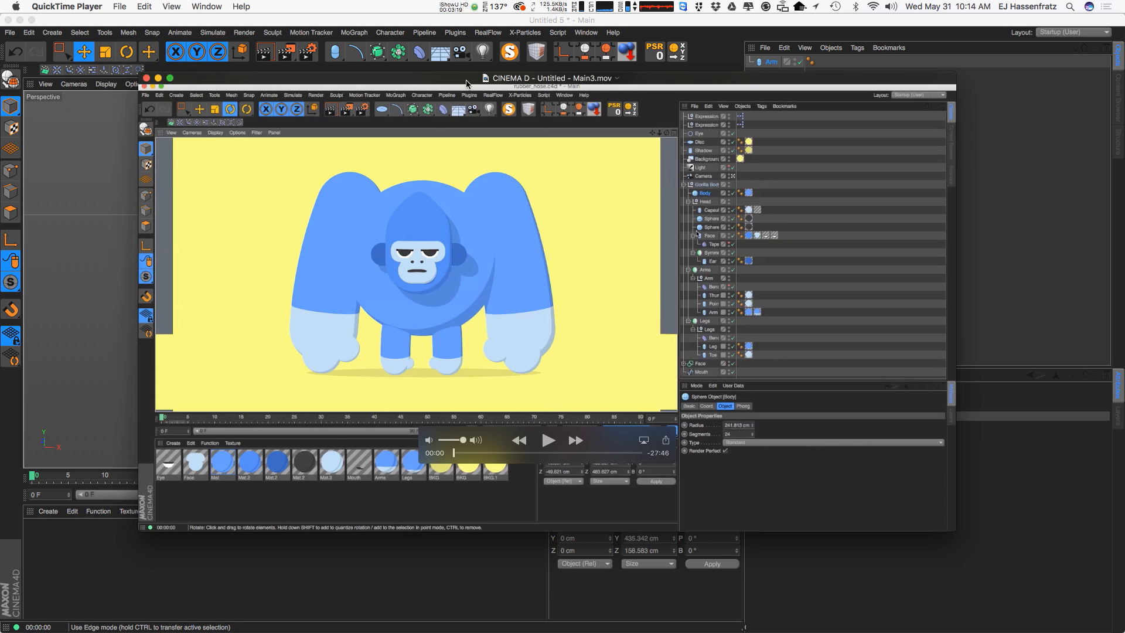
pyautogui.moveTo(467, 83); pyautogui.dragTo(0, 126)
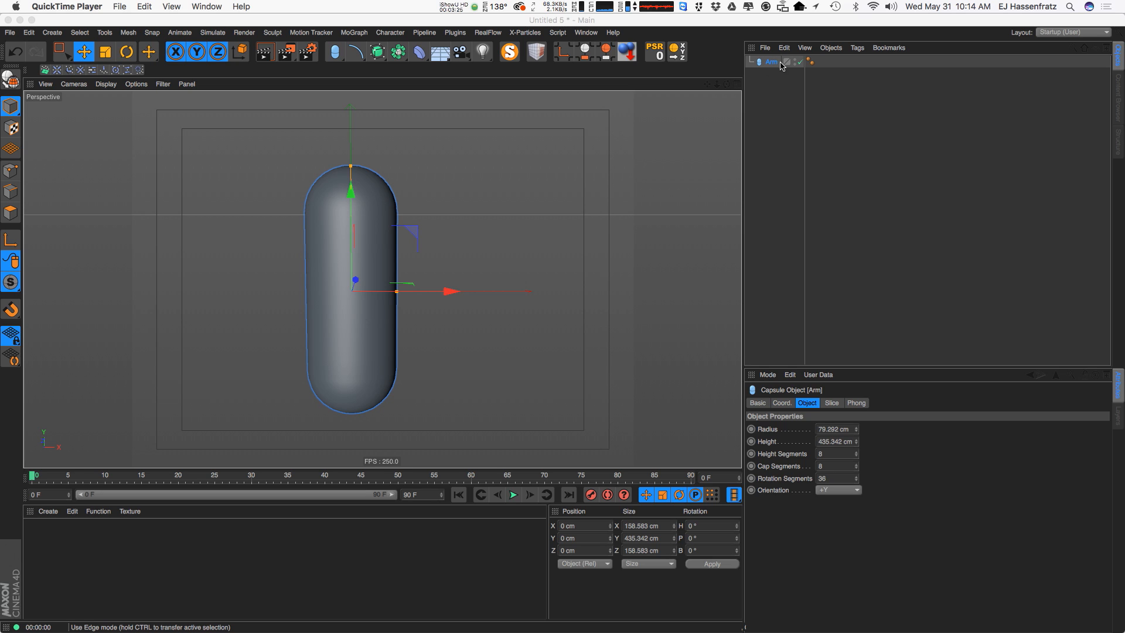
# Duplicate the Arm capsule and rename the copy as Thumb
pyautogui.keyDown('ctrl'); pyautogui.moveTo(772, 88); pyautogui.dragTo(767, 103); pyautogui.keyUp('ctrl')
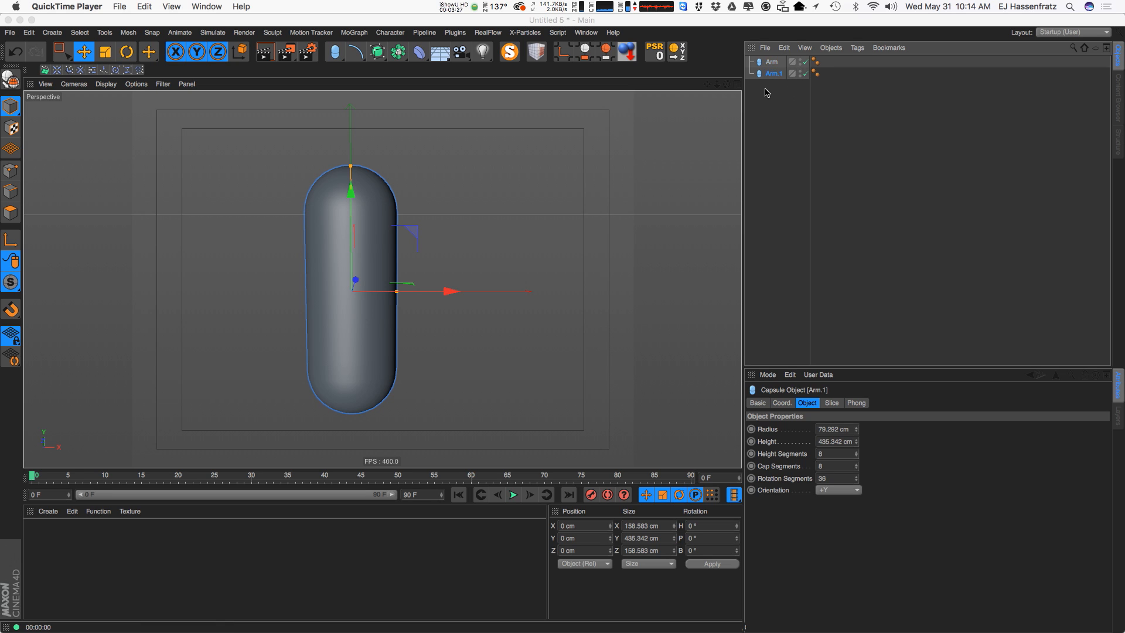
pyautogui.doubleClick(769, 74)
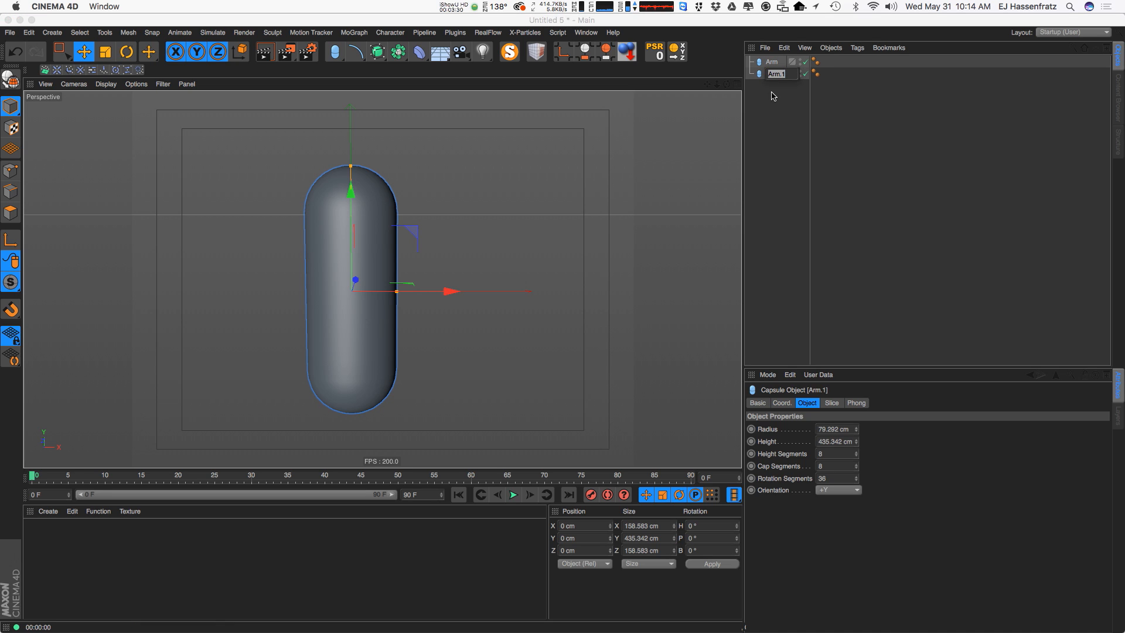
pyautogui.write('Thumb')
pyautogui.press('Return')
# Move the Thumb capsule beside the arm to about X -236 cm, Y -27 cm, using the four-view layout for the final placement
pyautogui.moveTo(451, 291); pyautogui.dragTo(404, 335)
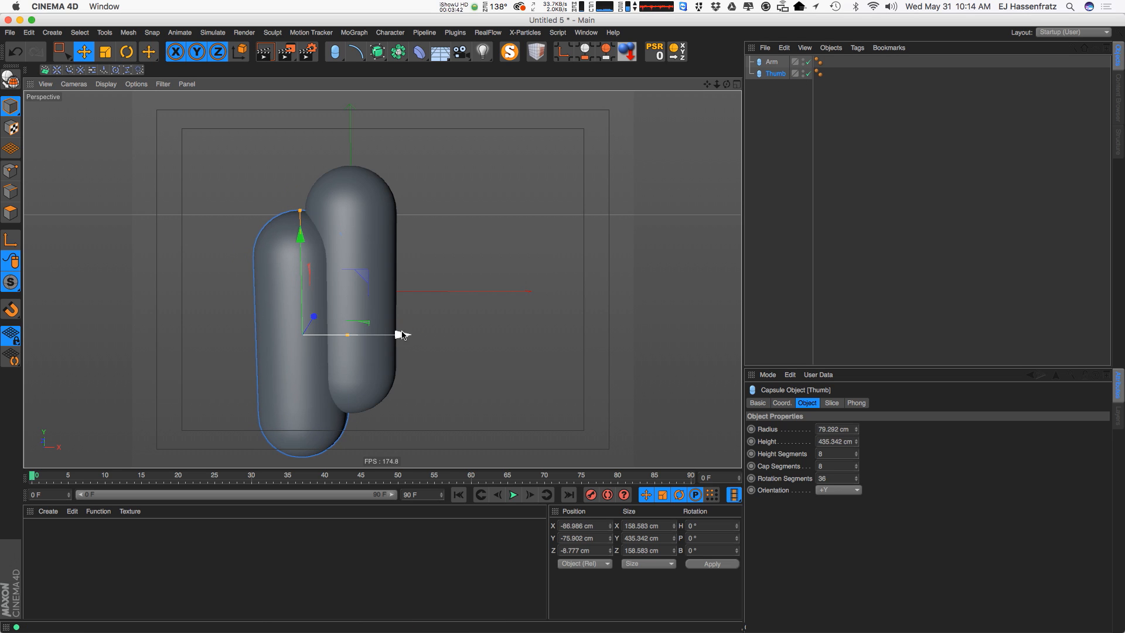
pyautogui.press('super+z')
pyautogui.moveTo(413, 230); pyautogui.dragTo(281, 286)
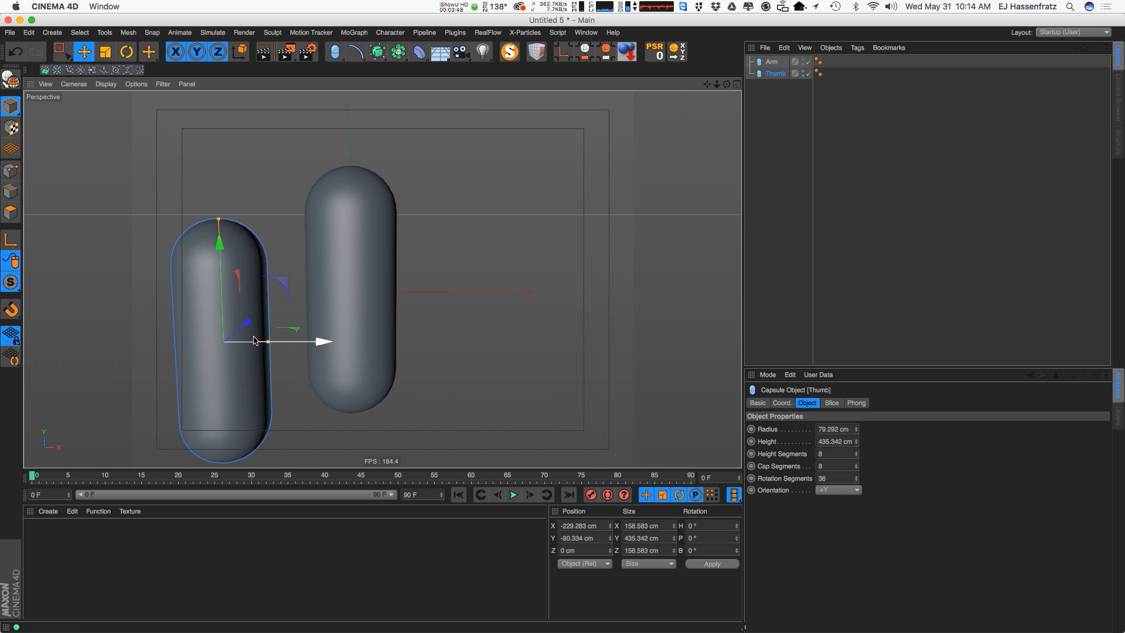
pyautogui.moveTo(246, 322)
pyautogui.mouseDown()
pyautogui.moveTo(248, 311)
pyautogui.moveTo(245, 323)
pyautogui.mouseUp()
pyautogui.press('super+z')
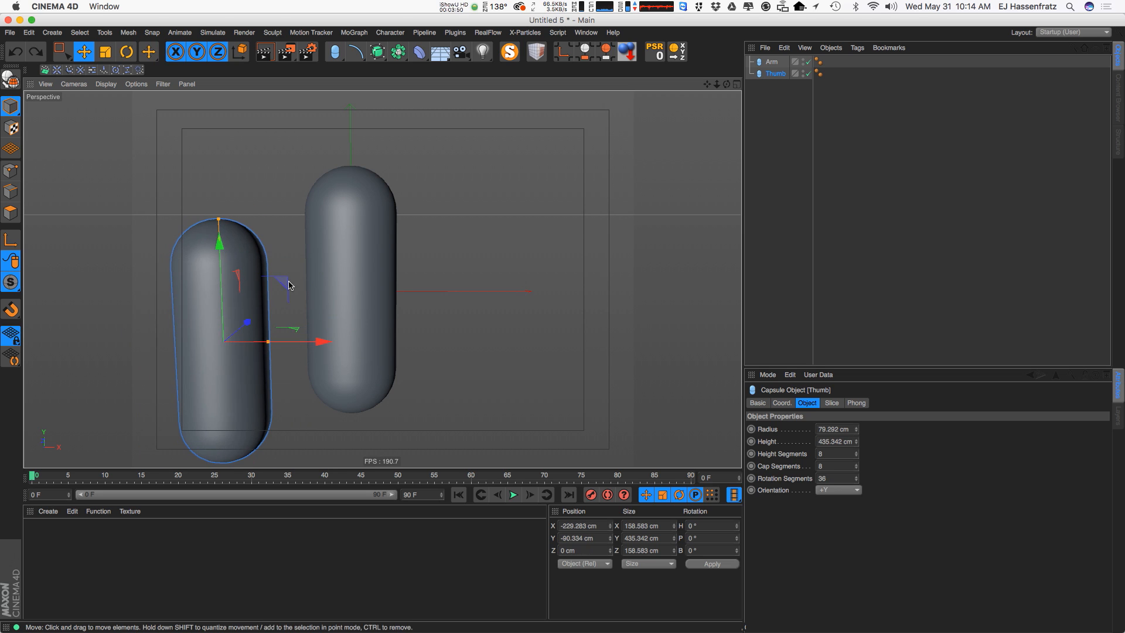
pyautogui.moveTo(289, 286)
pyautogui.mouseDown()
pyautogui.moveTo(294, 262)
pyautogui.moveTo(304, 273)
pyautogui.mouseUp()
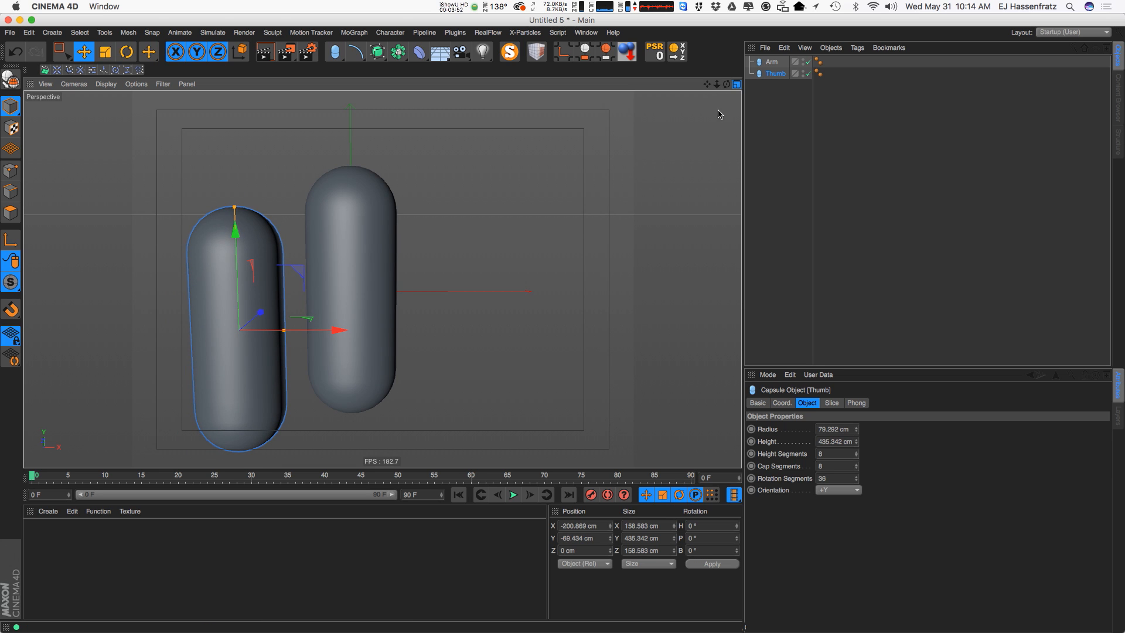
pyautogui.click(737, 85)
pyautogui.moveTo(535, 374); pyautogui.dragTo(519, 348)
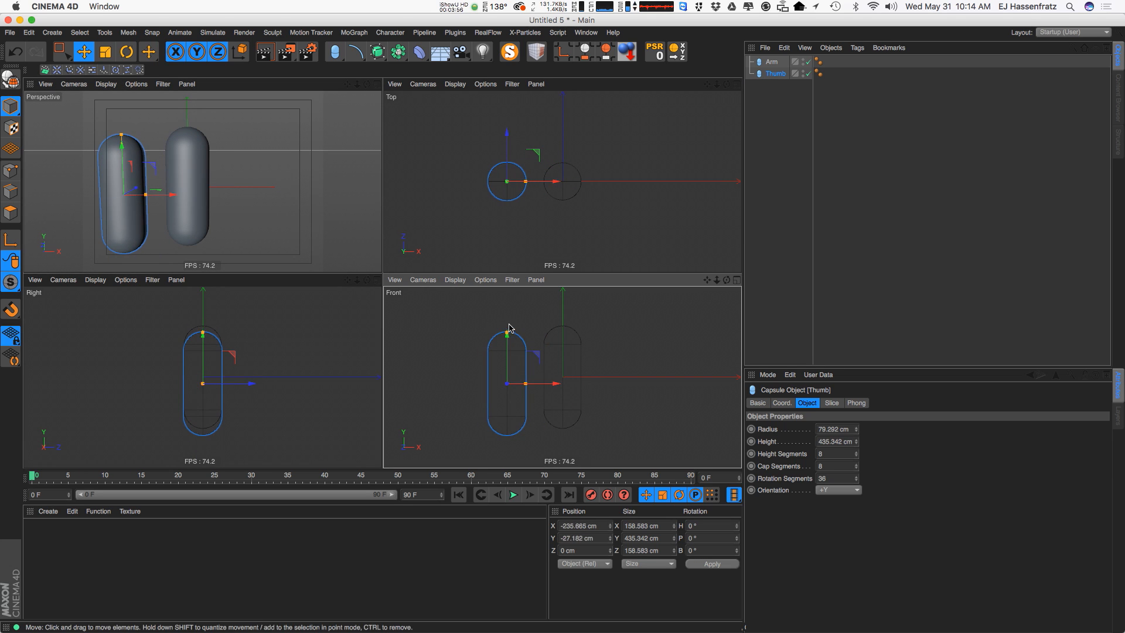
# Move the Thumb capsule closer to the arm, to about X -193 cm, Y -50 cm, and maximize the perspective view
pyautogui.moveTo(566, 385); pyautogui.dragTo(524, 390)
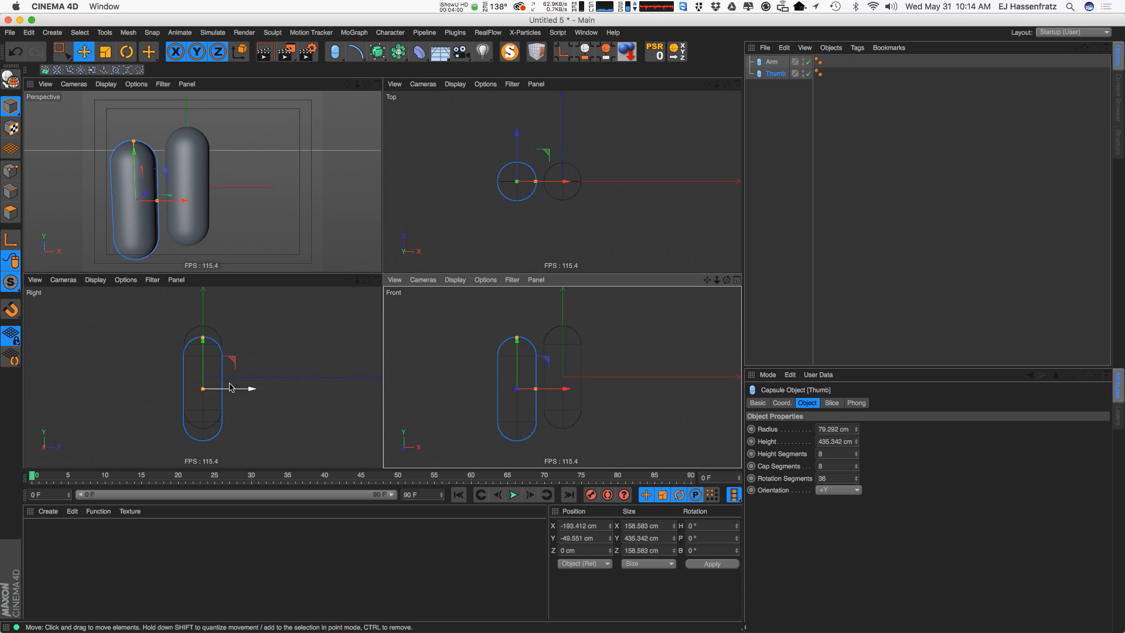
pyautogui.click(376, 84)
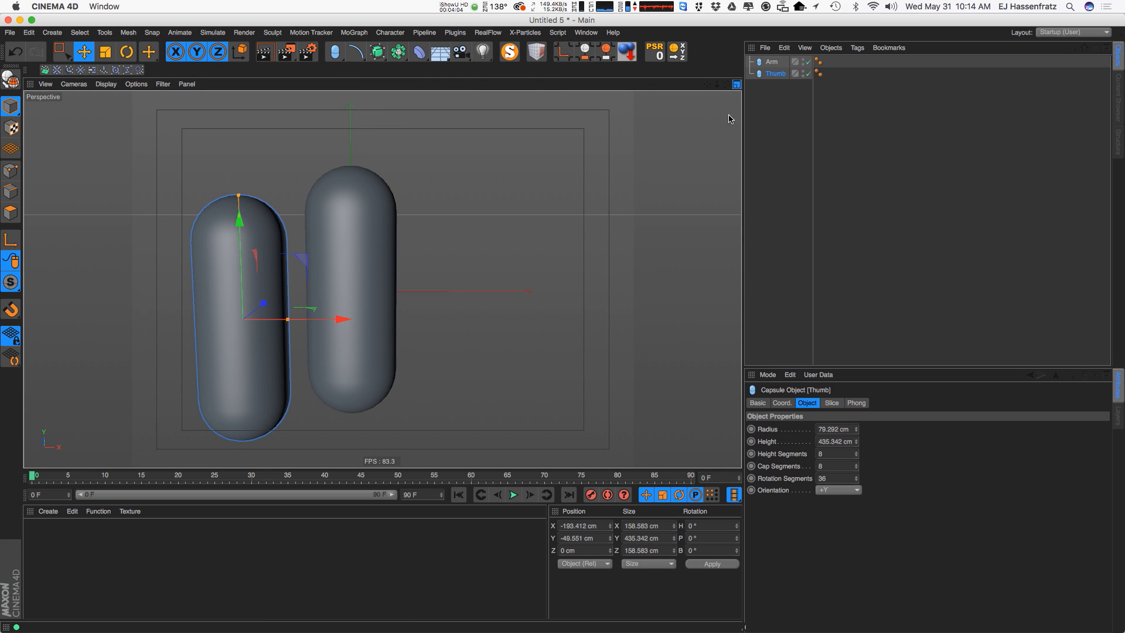
pyautogui.click(737, 84)
pyautogui.click(736, 84)
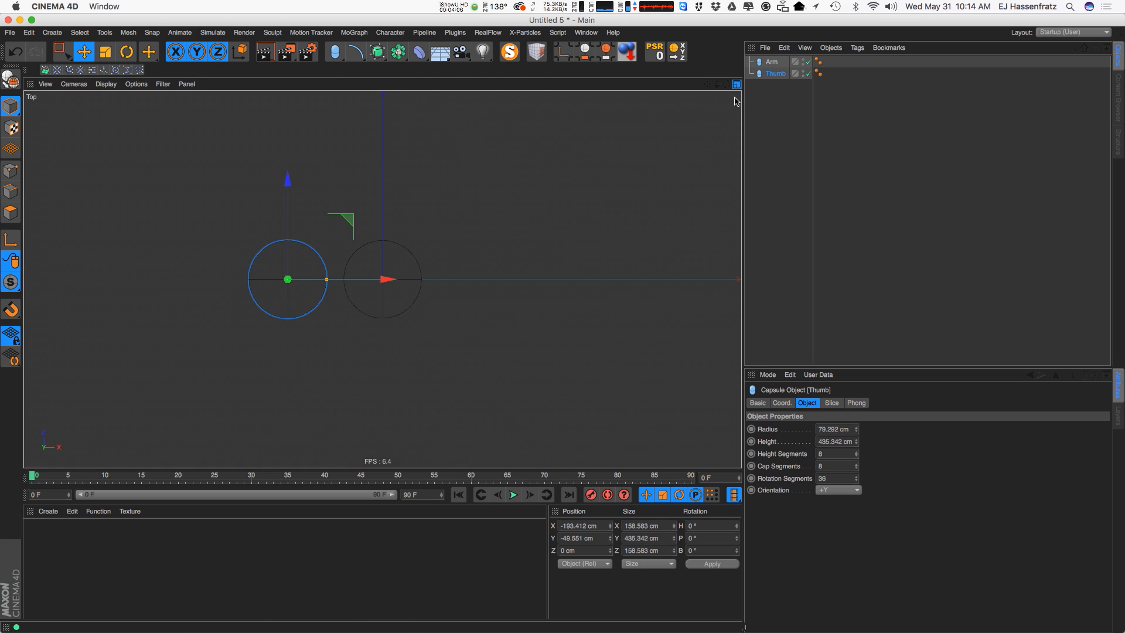
pyautogui.click(736, 84)
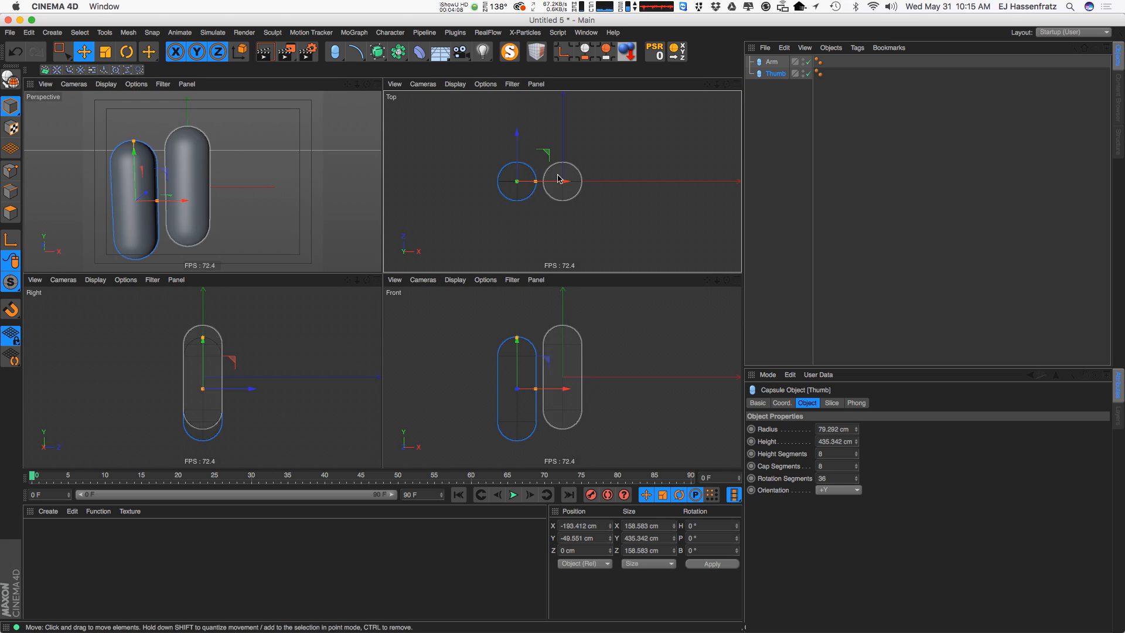
pyautogui.click(377, 84)
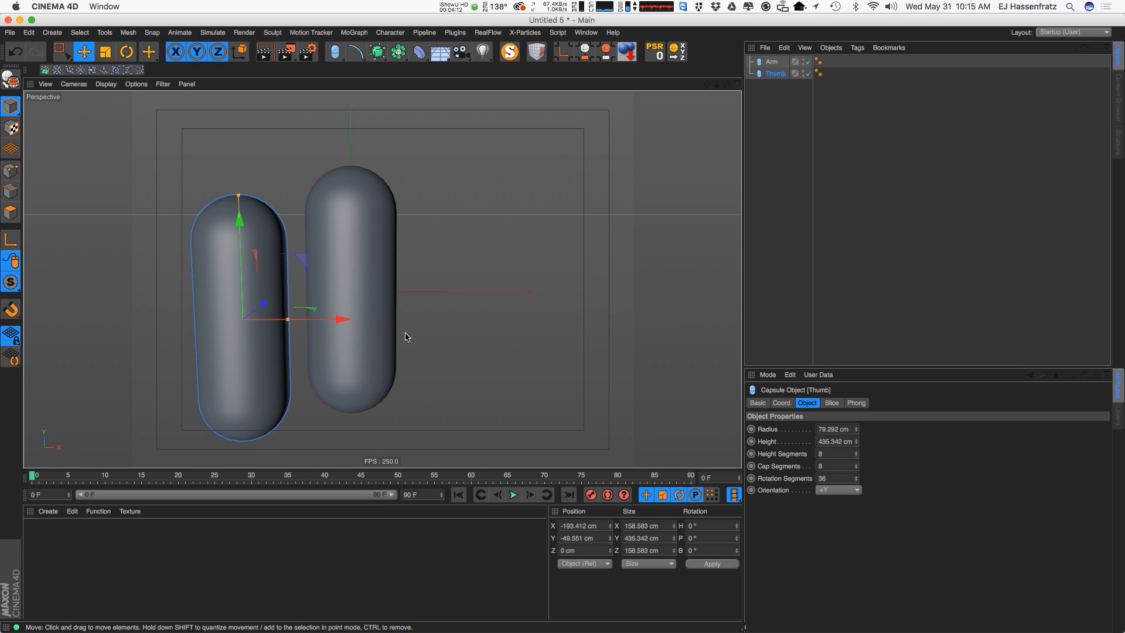
# Set the Thumb capsule's orientation to +X so it lies horizontally
pyautogui.click(835, 490)
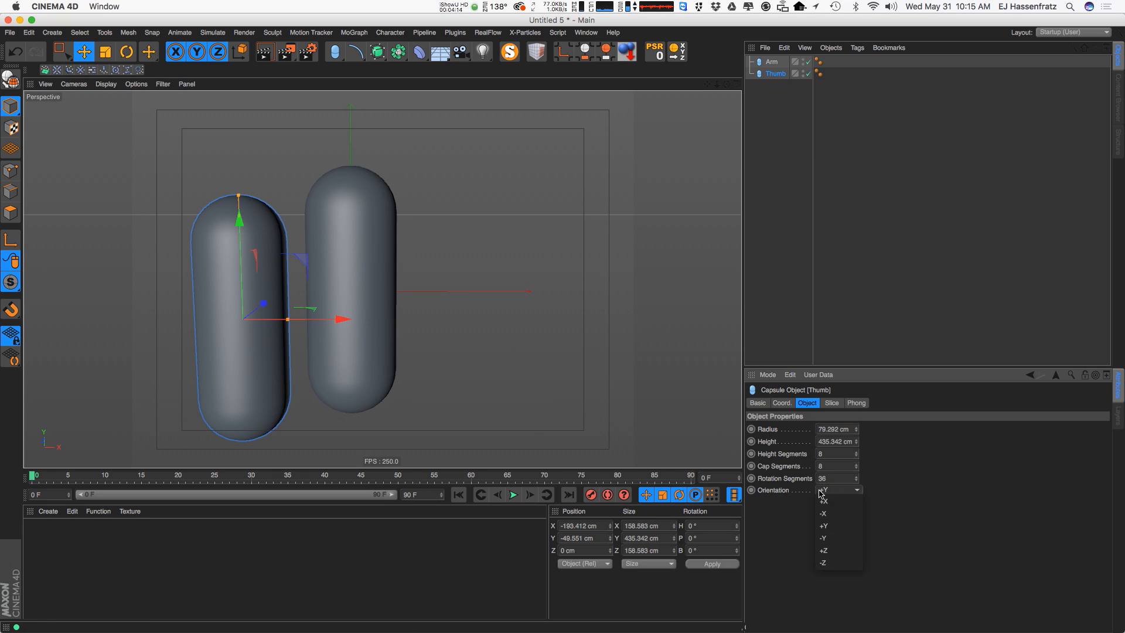
pyautogui.click(839, 502)
pyautogui.click(836, 491)
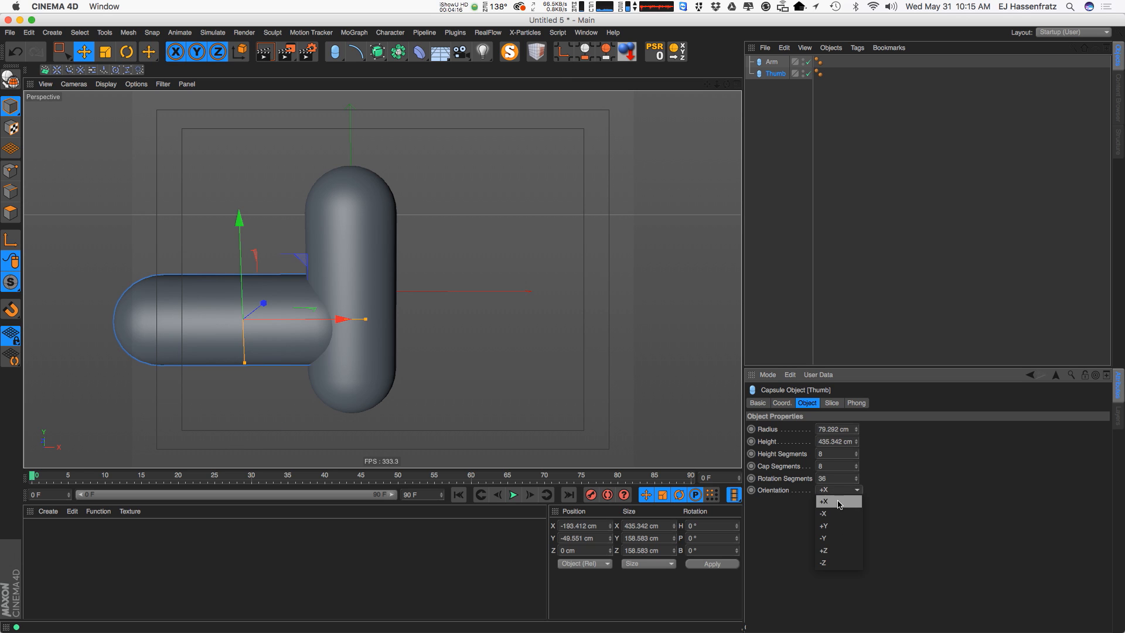
pyautogui.click(802, 503)
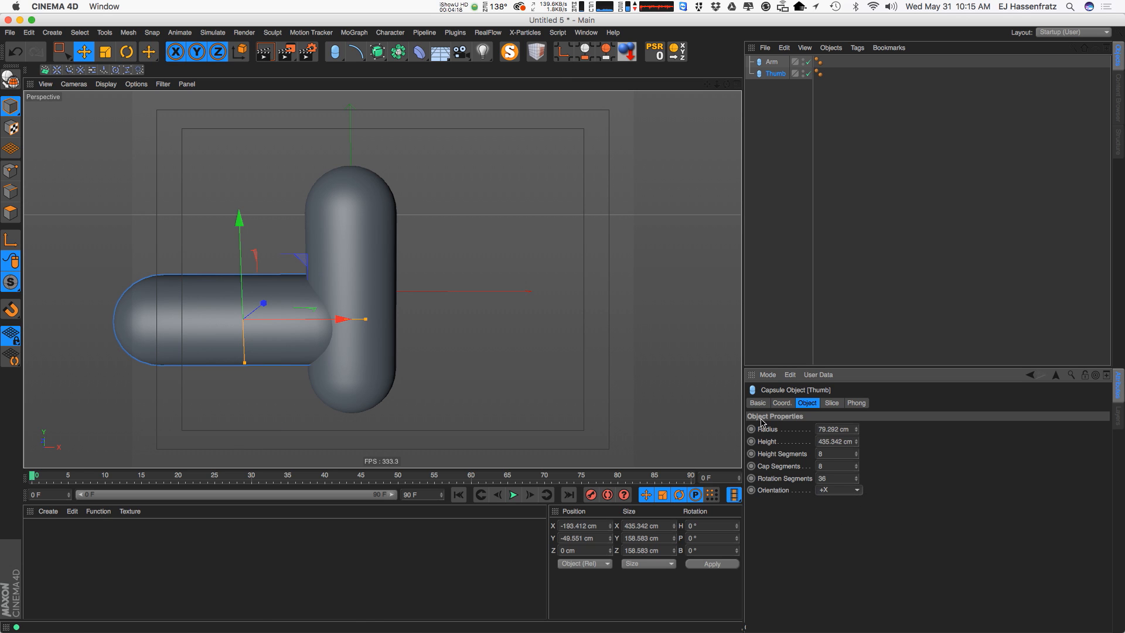
# Shrink the Thumb capsule to about 37 cm radius and 109 cm height, and place it at the arm's lower side, about X -65 cm, Y -145 cm
pyautogui.moveTo(365, 319); pyautogui.dragTo(344, 351)
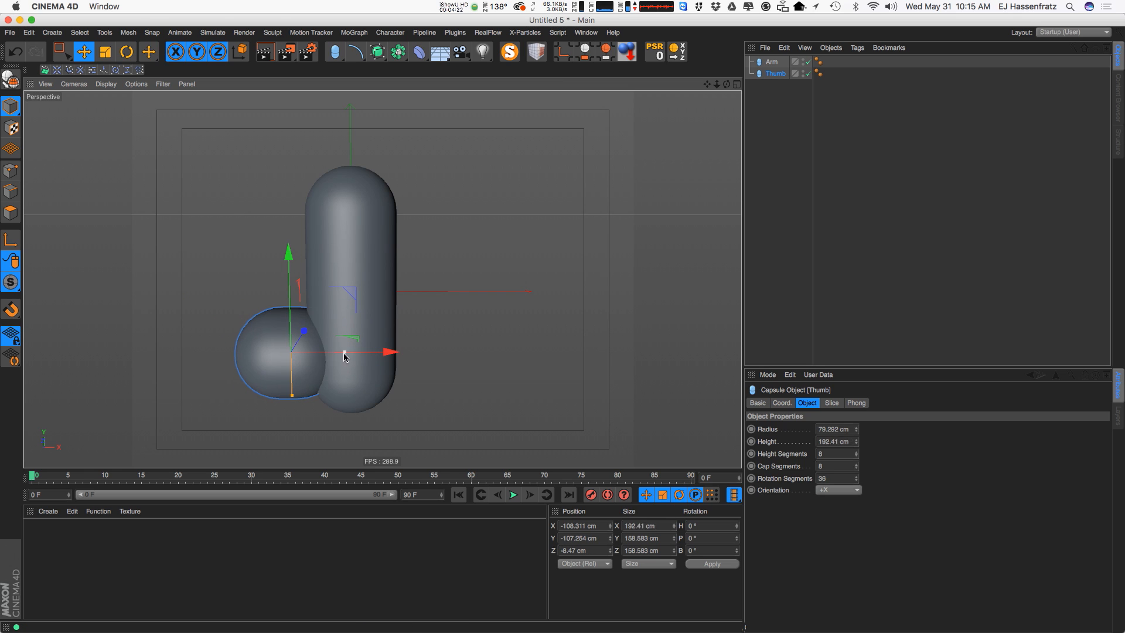
pyautogui.moveTo(292, 394); pyautogui.dragTo(321, 353)
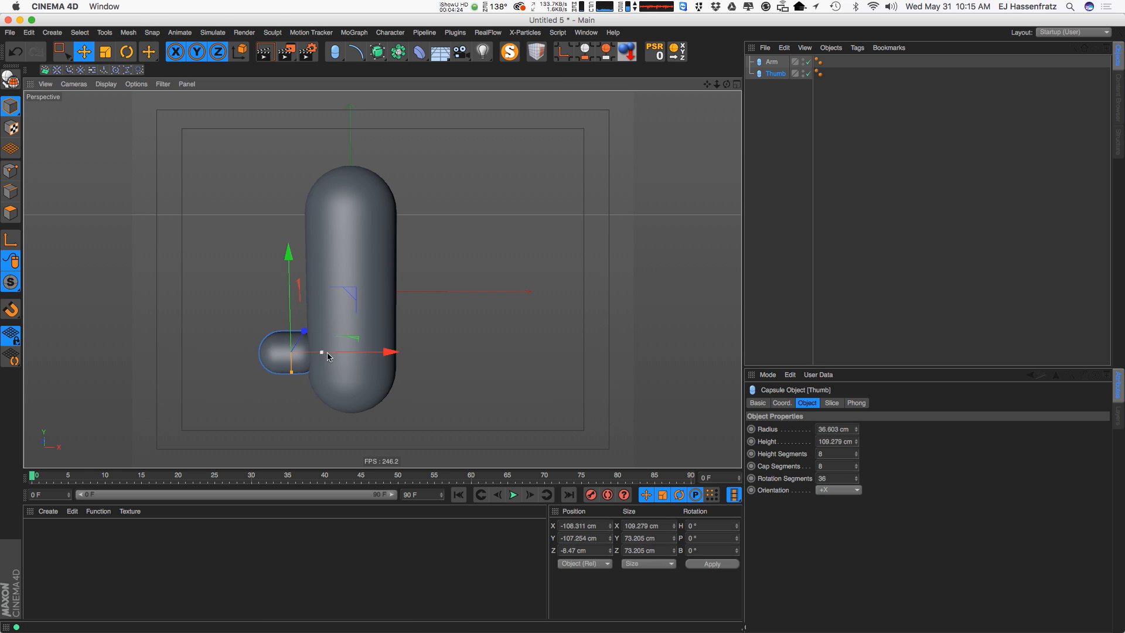
pyautogui.moveTo(352, 294); pyautogui.dragTo(378, 314)
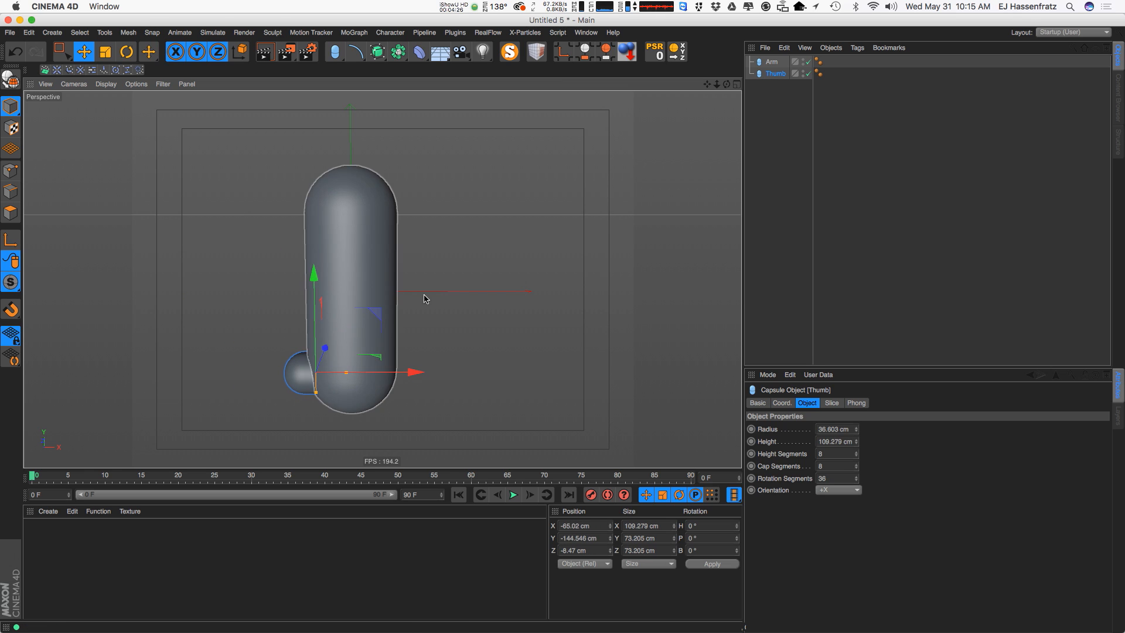
# Centre the Thumb on the arm in depth at Z 0 cm and lower it to about X -60 cm, Y -164 cm
pyautogui.click(739, 86)
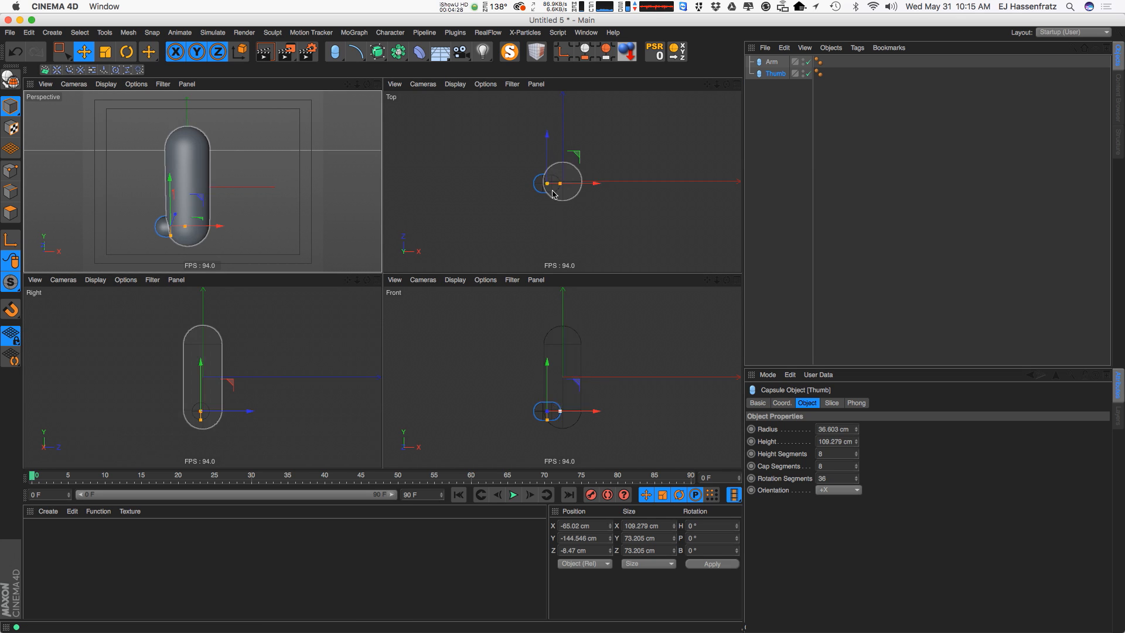
pyautogui.scroll(6, 538, 176)
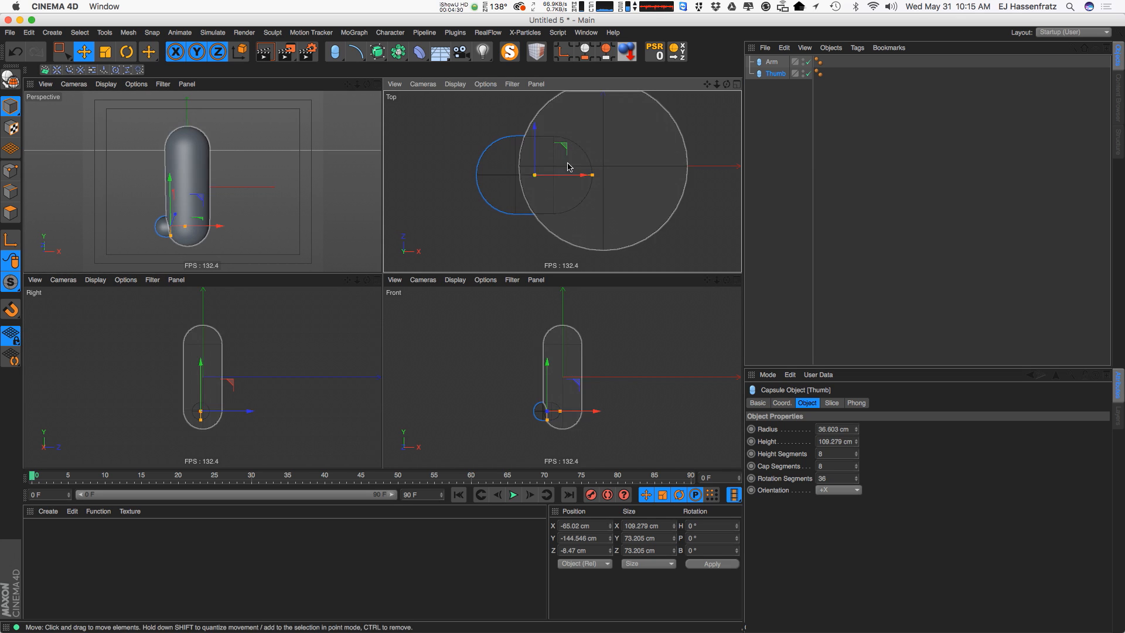
pyautogui.scroll(3, 528, 178)
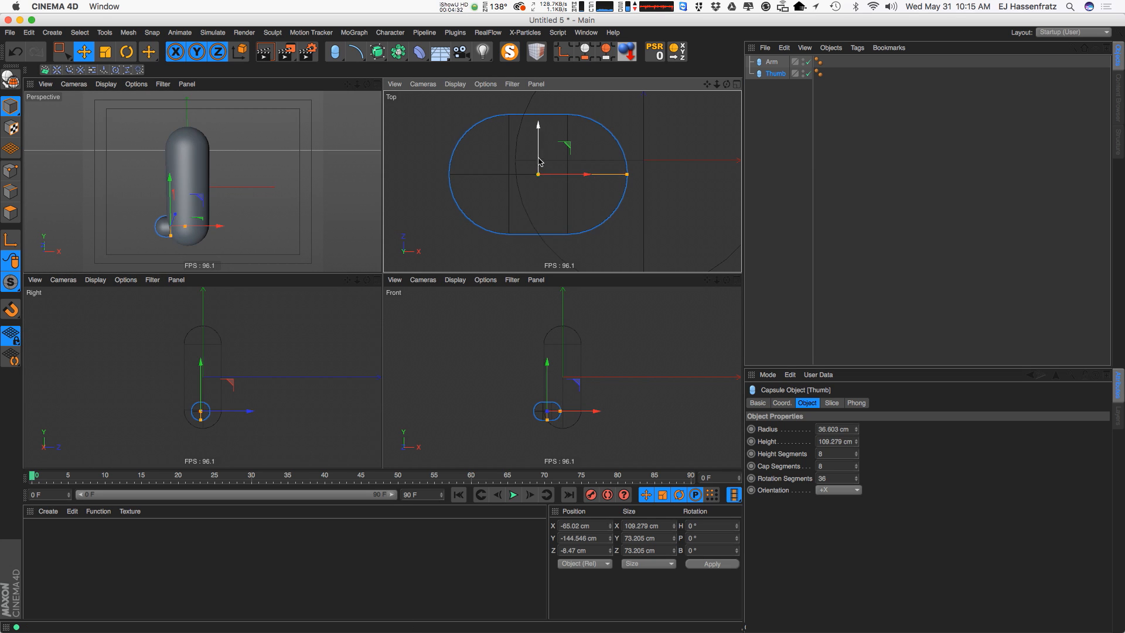
pyautogui.moveTo(538, 160); pyautogui.dragTo(538, 146)
pyautogui.click(595, 550)
pyautogui.write('0')
pyautogui.press('Return')
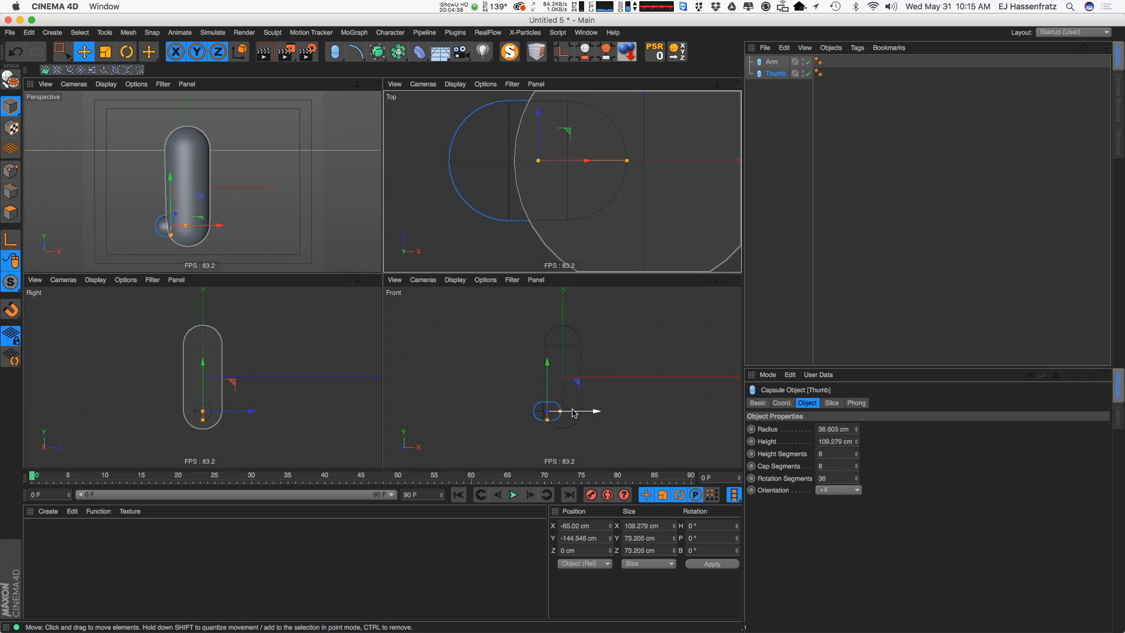
pyautogui.moveTo(574, 385); pyautogui.dragTo(579, 392)
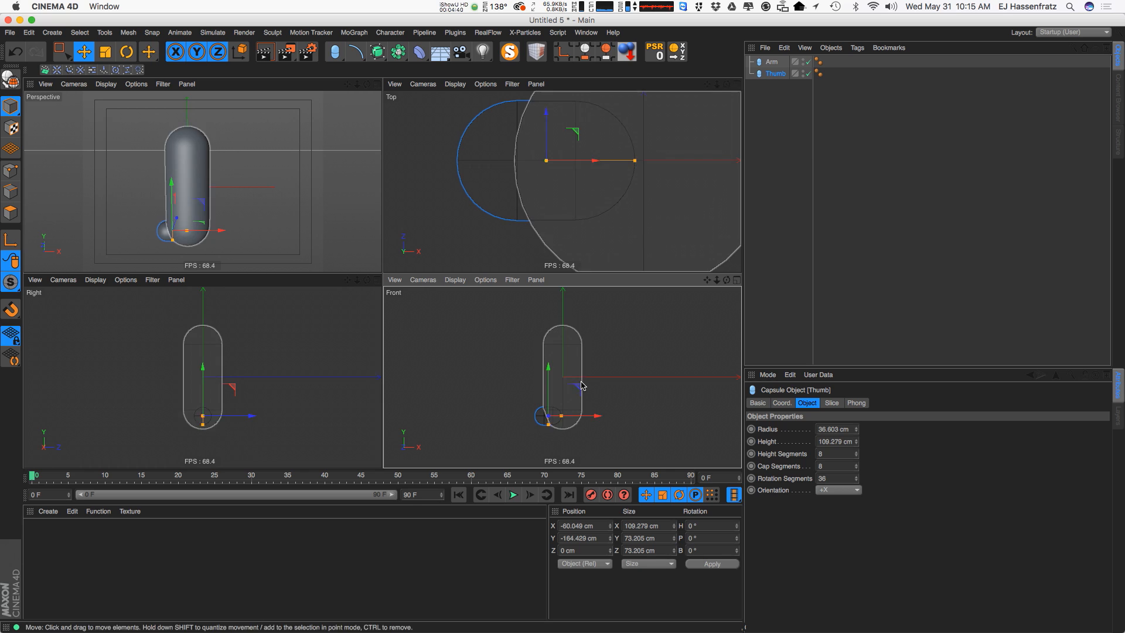
# Duplicate the Thumb capsule and rename the copy as Knuckle
pyautogui.moveTo(778, 75)
pyautogui.keyDown('ctrl'); pyautogui.mouseDown()
pyautogui.moveTo(779, 87)
pyautogui.moveTo(766, 88)
pyautogui.mouseUp(); pyautogui.keyUp('ctrl')
pyautogui.doubleClick(784, 86)
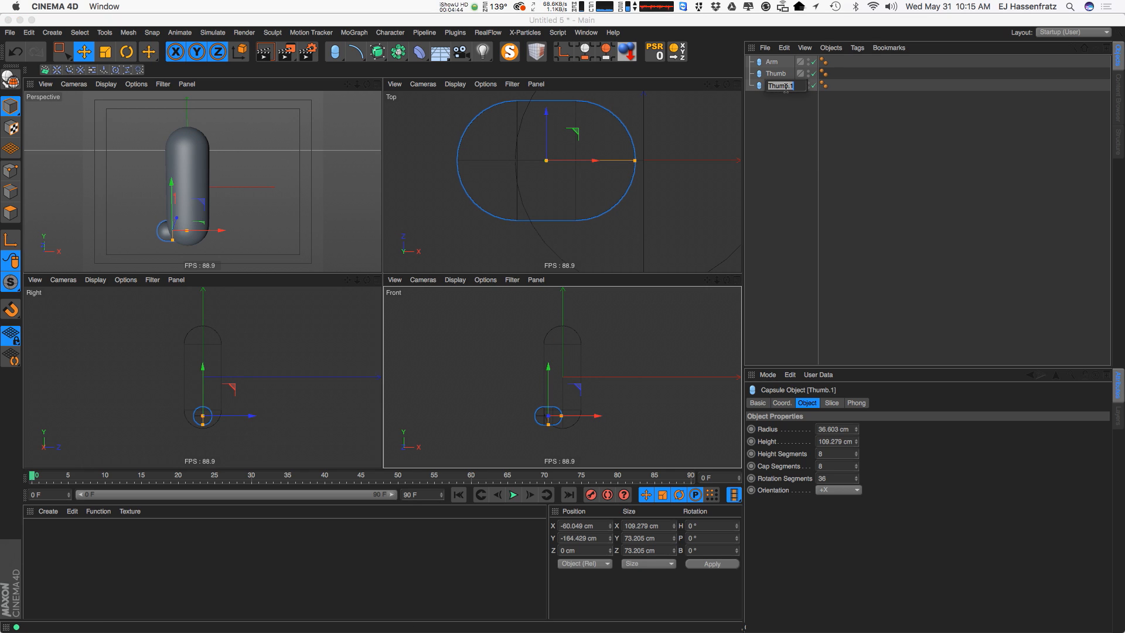
pyautogui.write('Knuckle')
pyautogui.press('Return')
# Rotate the Knuckle capsule to a 90° bank and position it under the thumb at about X -43 cm, Y -184 cm
pyautogui.moveTo(579, 391); pyautogui.dragTo(587, 399)
pyautogui.click(846, 491)
pyautogui.click(841, 502)
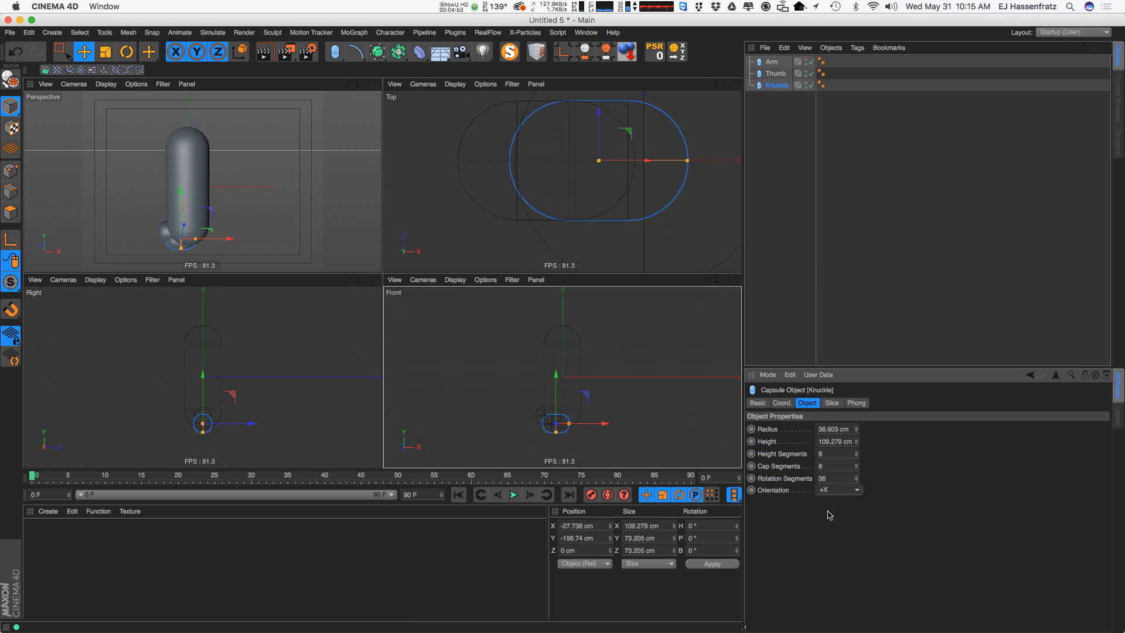
pyautogui.press('r')
pyautogui.moveTo(581, 415); pyautogui.dragTo(576, 450)
pyautogui.press('e')
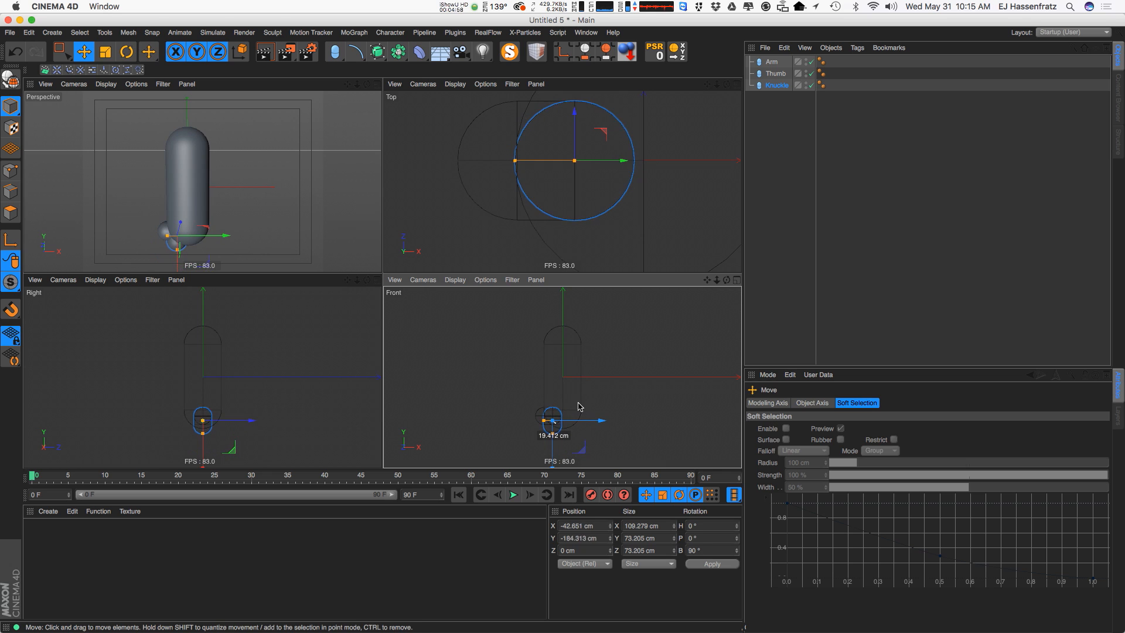
# Enlarge the Knuckle's radius to about 43 cm, move it to about X -35 cm, Y -187 cm, Z -16 cm, and preview-render the hand
pyautogui.moveTo(515, 161); pyautogui.dragTo(505, 161)
pyautogui.moveTo(615, 135); pyautogui.dragTo(629, 161)
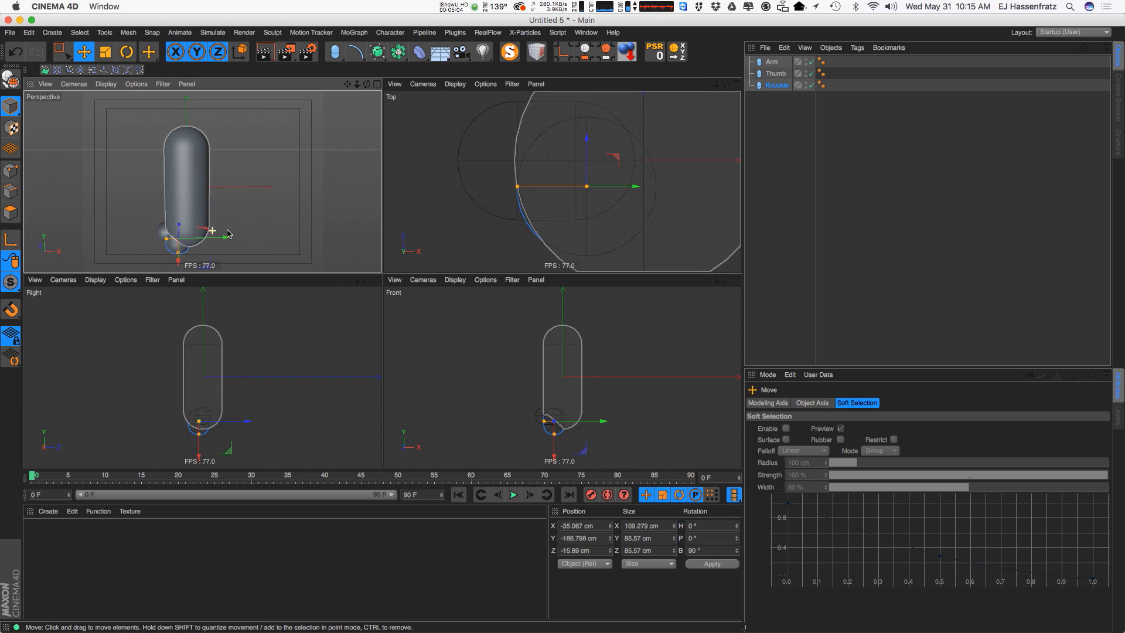
pyautogui.keyDown('alt'); pyautogui.moveTo(247, 227); pyautogui.dragTo(266, 208, button='middle'); pyautogui.keyUp('alt')
pyautogui.press('super+r')
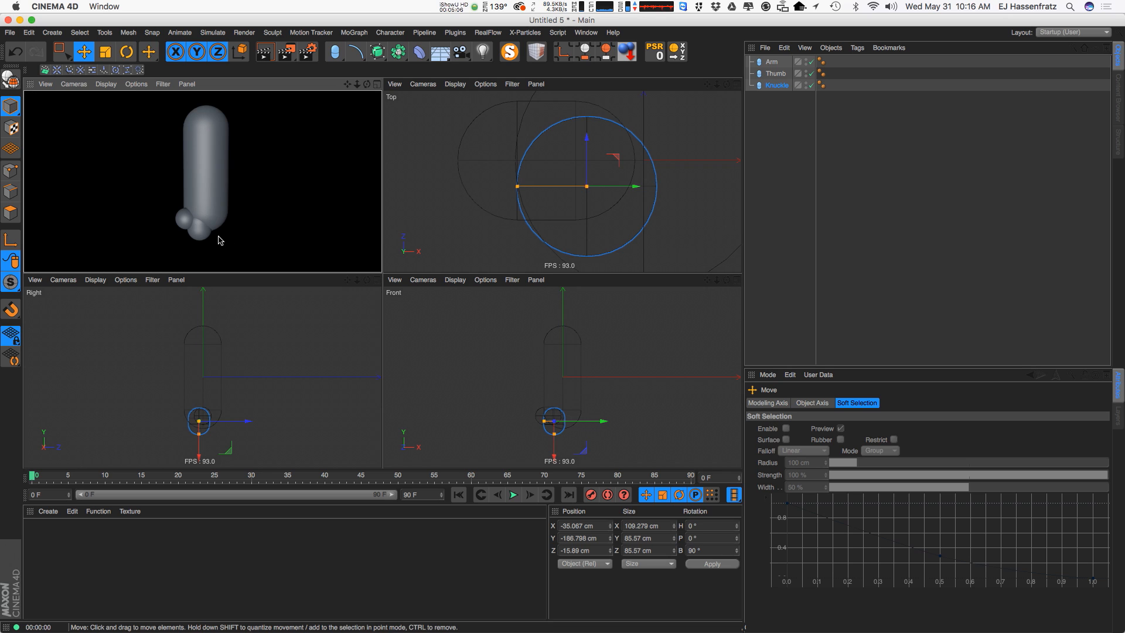
pyautogui.keyDown('alt'); pyautogui.moveTo(218, 236); pyautogui.dragTo(166, 236); pyautogui.keyUp('alt')
pyautogui.press('super+r')
pyautogui.keyDown('alt'); pyautogui.moveTo(228, 188); pyautogui.dragTo(237, 198, button='middle'); pyautogui.keyUp('alt')
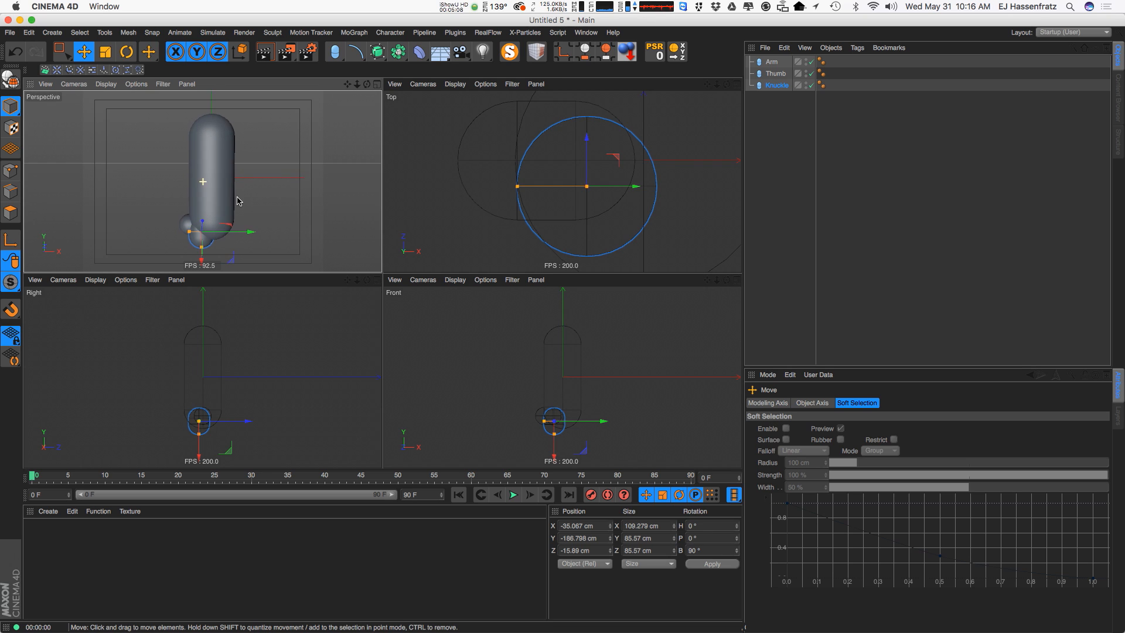
# Nudge the Knuckle to about X -31 cm, Z -22 cm, checking its fit with preview renders in the maximized perspective view
pyautogui.click(819, 239)
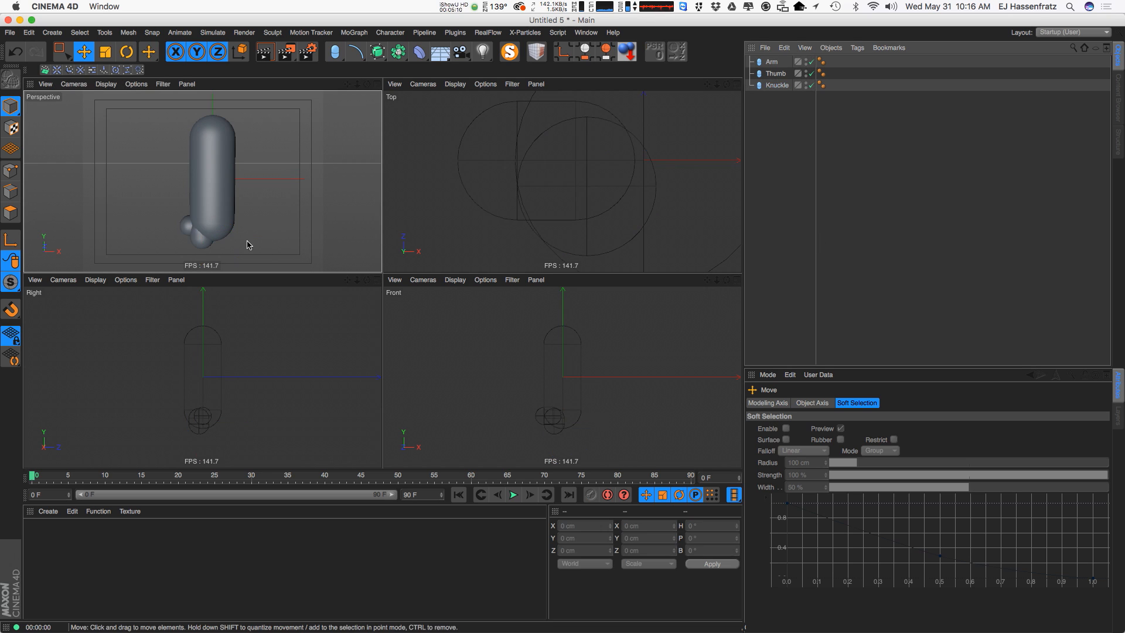
pyautogui.click(224, 226)
pyautogui.click(201, 238)
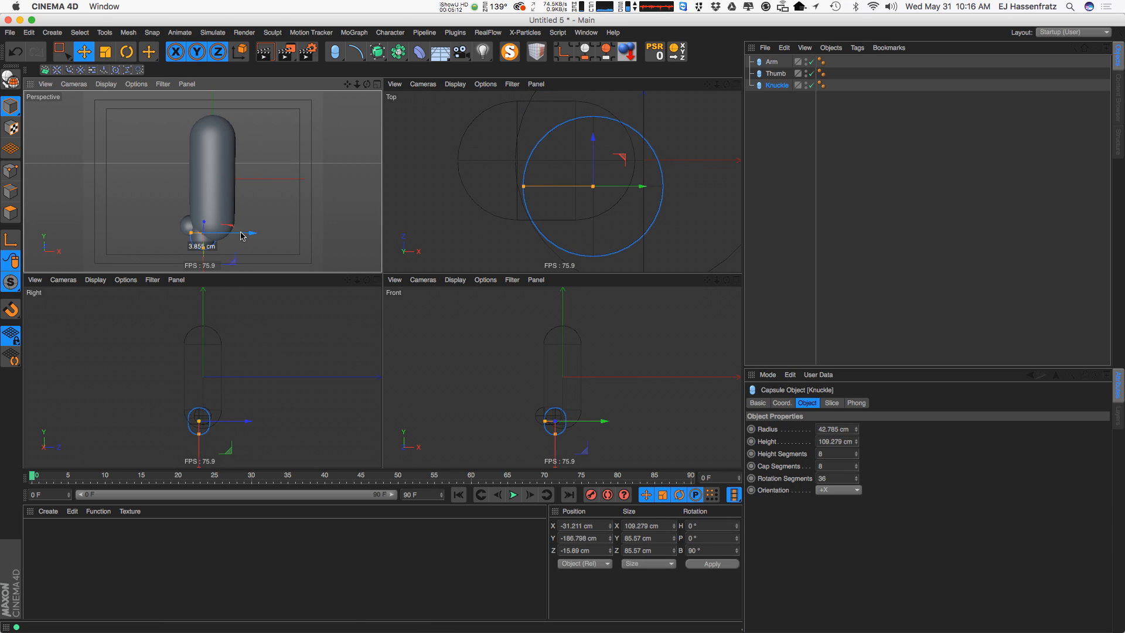
pyautogui.click(377, 84)
pyautogui.press('super+r')
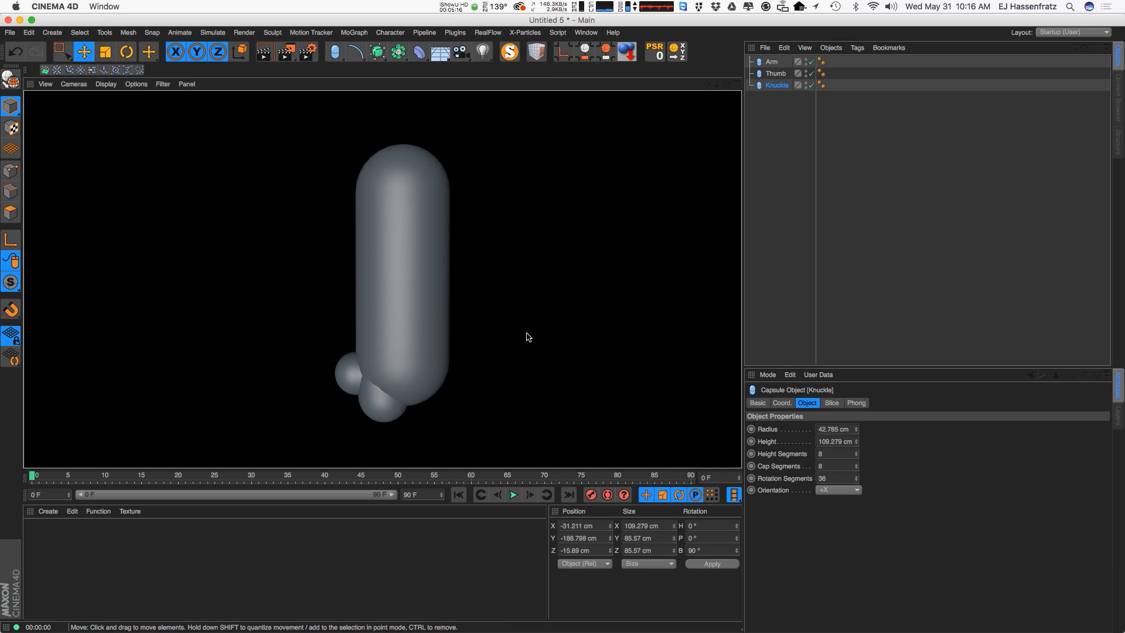
pyautogui.keyDown('alt'); pyautogui.moveTo(426, 343); pyautogui.dragTo(380, 357, button='middle'); pyautogui.keyUp('alt')
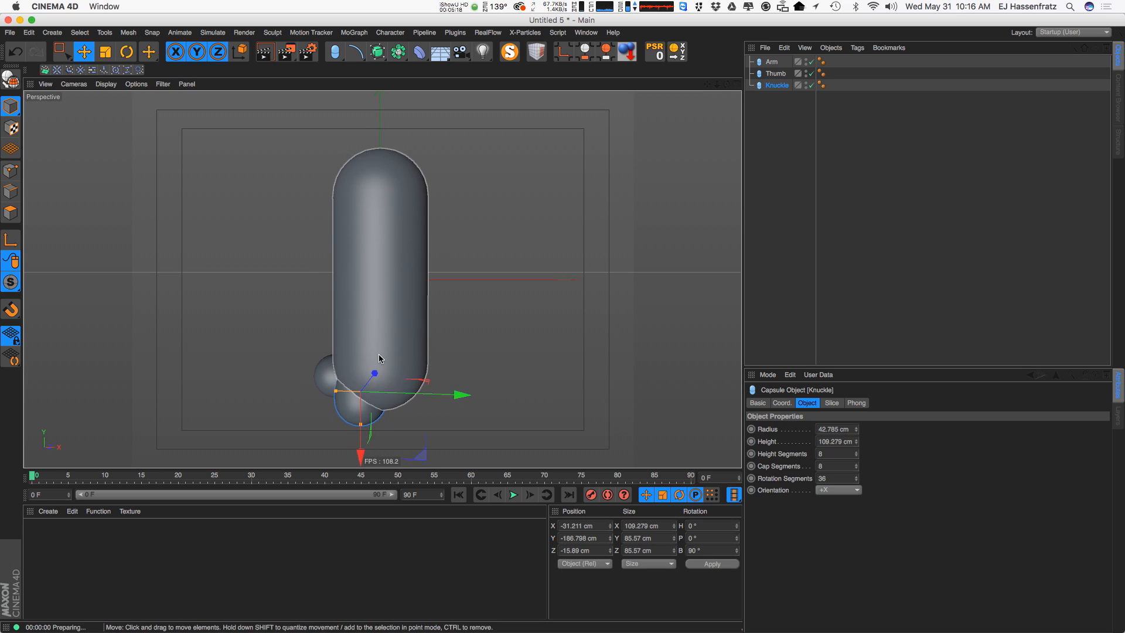
pyautogui.press('super+r')
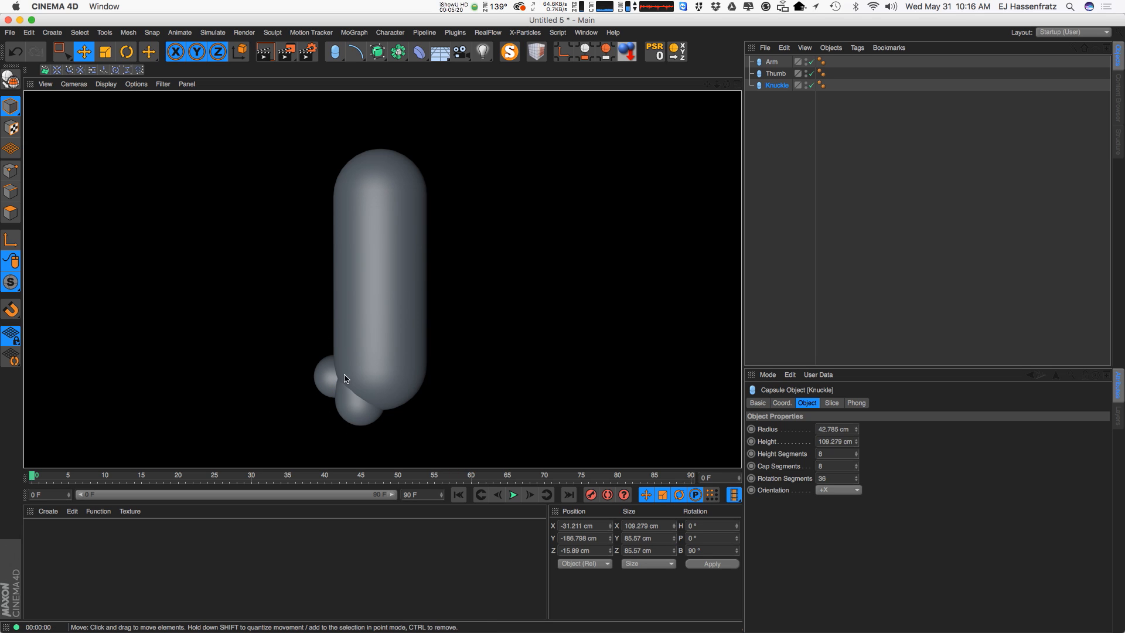
pyautogui.moveTo(377, 402)
pyautogui.keyDown('alt'); pyautogui.mouseDown()
pyautogui.moveTo(457, 395)
pyautogui.moveTo(309, 401)
pyautogui.moveTo(266, 379)
pyautogui.moveTo(317, 344)
pyautogui.moveTo(373, 382)
pyautogui.mouseUp(); pyautogui.keyUp('alt')
pyautogui.keyDown('alt'); pyautogui.moveTo(382, 279); pyautogui.dragTo(354, 341); pyautogui.keyUp('alt')
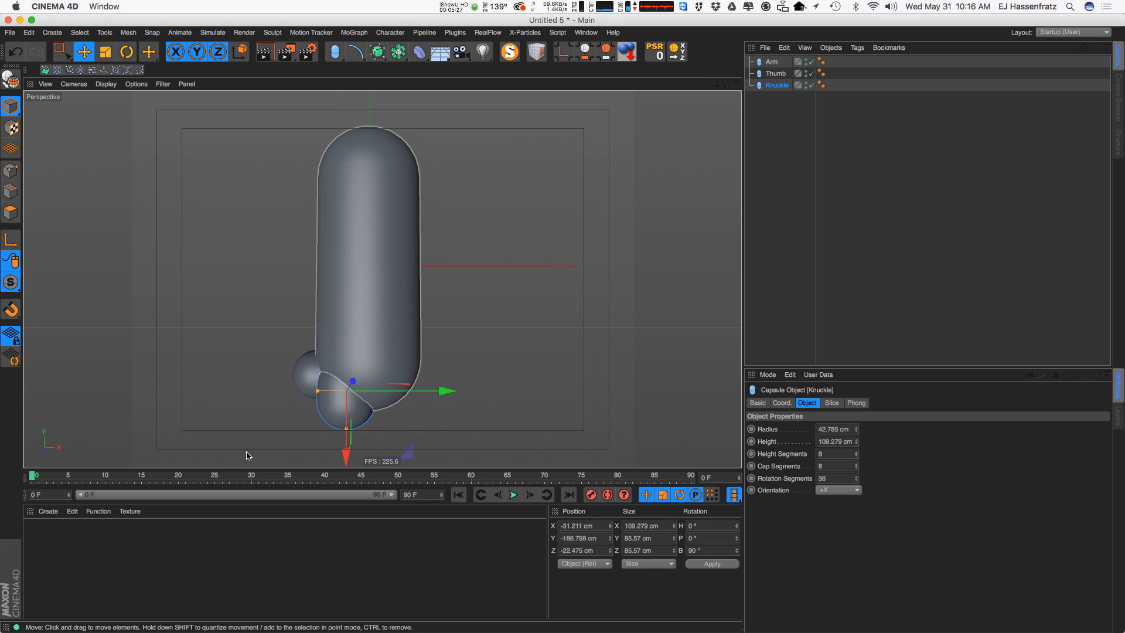
# Create a new material and apply it to the Arm, Thumb and Knuckle capsules
pyautogui.doubleClick(78, 548)
pyautogui.moveTo(125, 544); pyautogui.dragTo(303, 432)
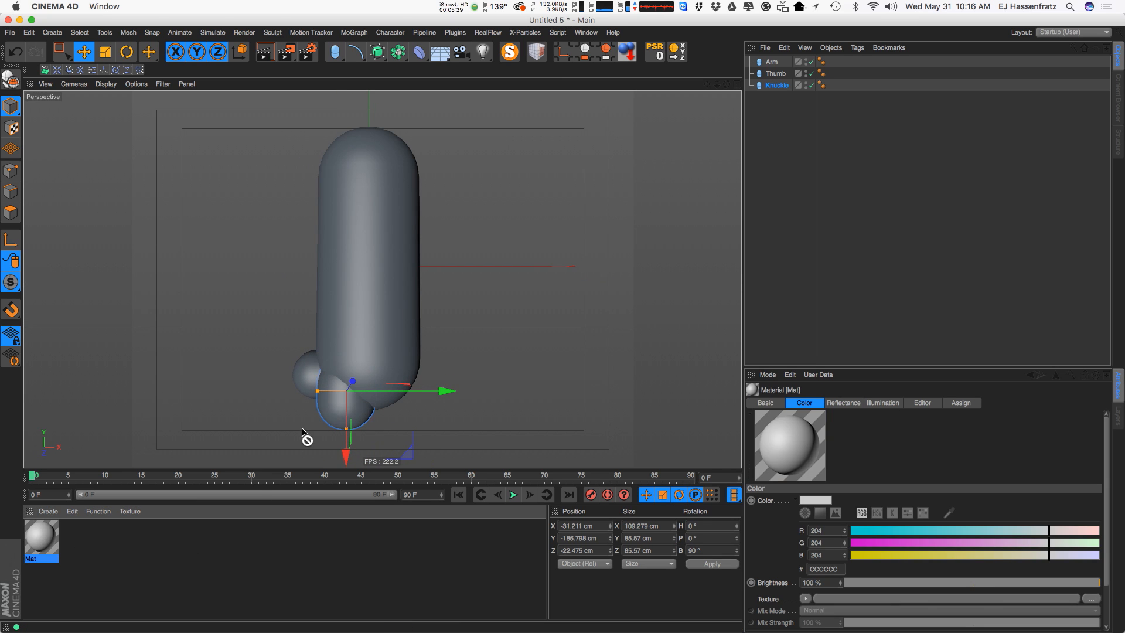
pyautogui.moveTo(328, 505); pyautogui.dragTo(837, 62)
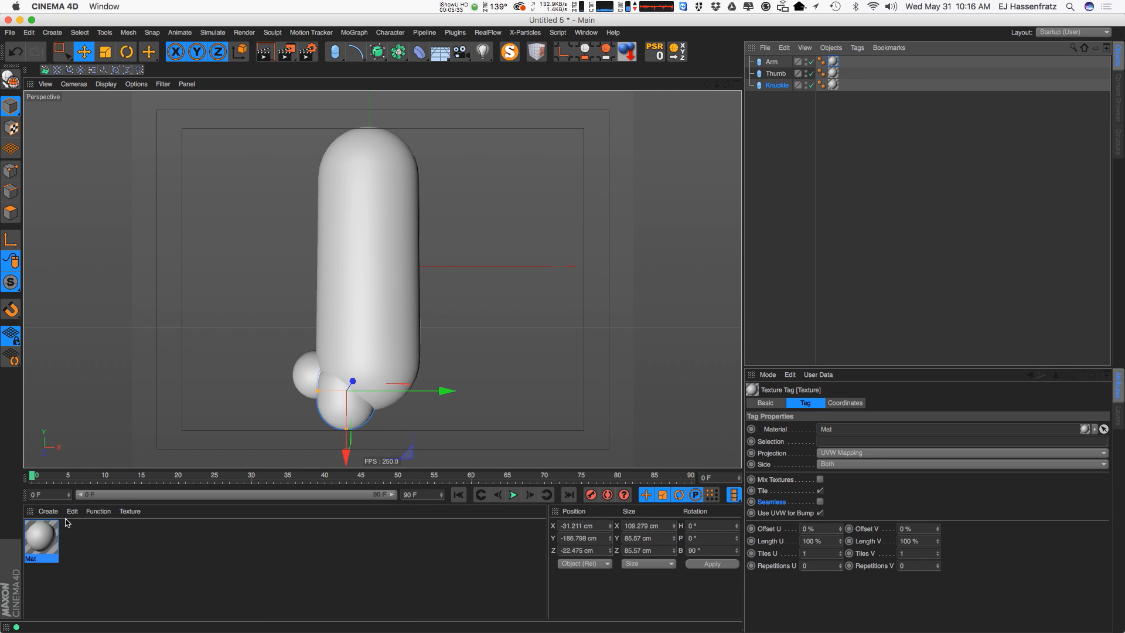
# Open the new material for editing, turn off its Reflectance channel, and show its Color channel settings
pyautogui.doubleClick(47, 551)
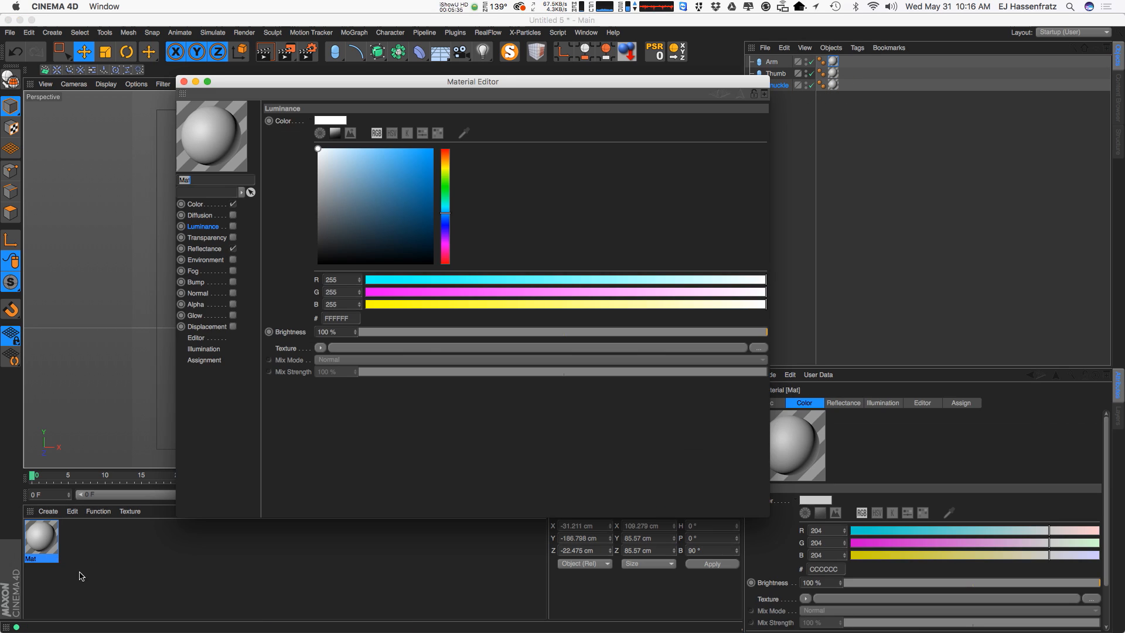
pyautogui.moveTo(307, 81); pyautogui.dragTo(663, 92)
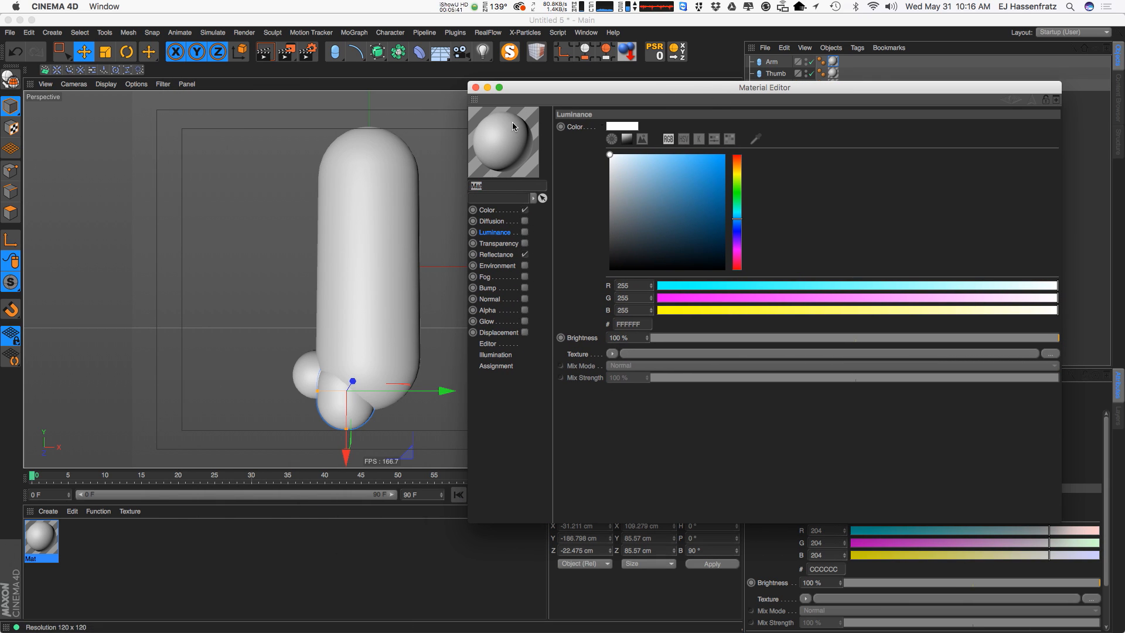
pyautogui.click(501, 211)
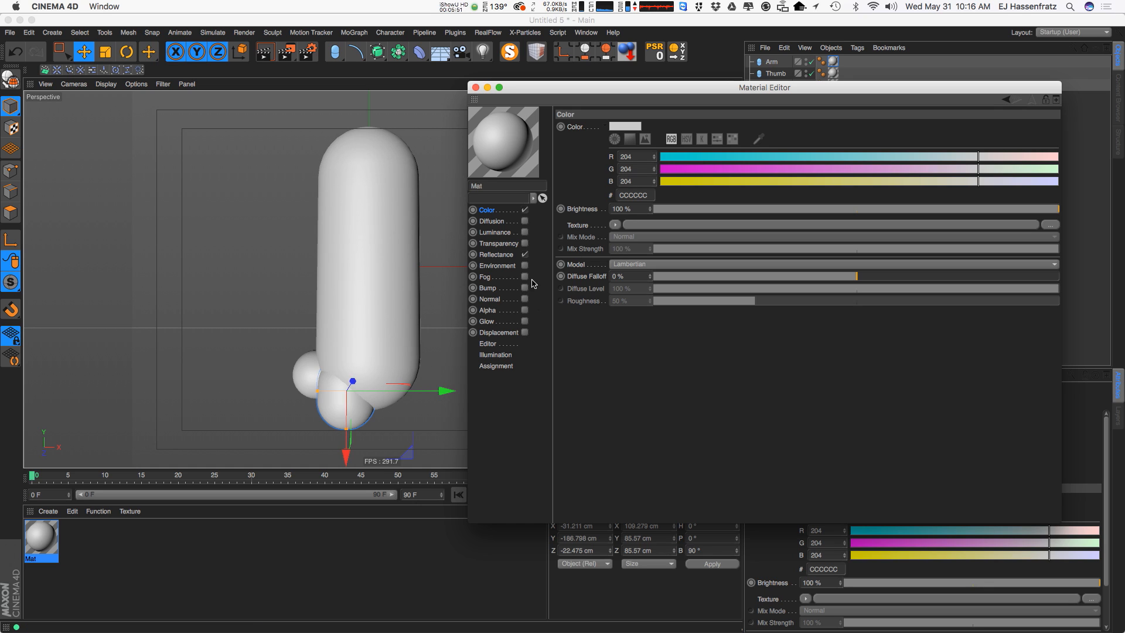
pyautogui.click(524, 254)
pyautogui.click(501, 255)
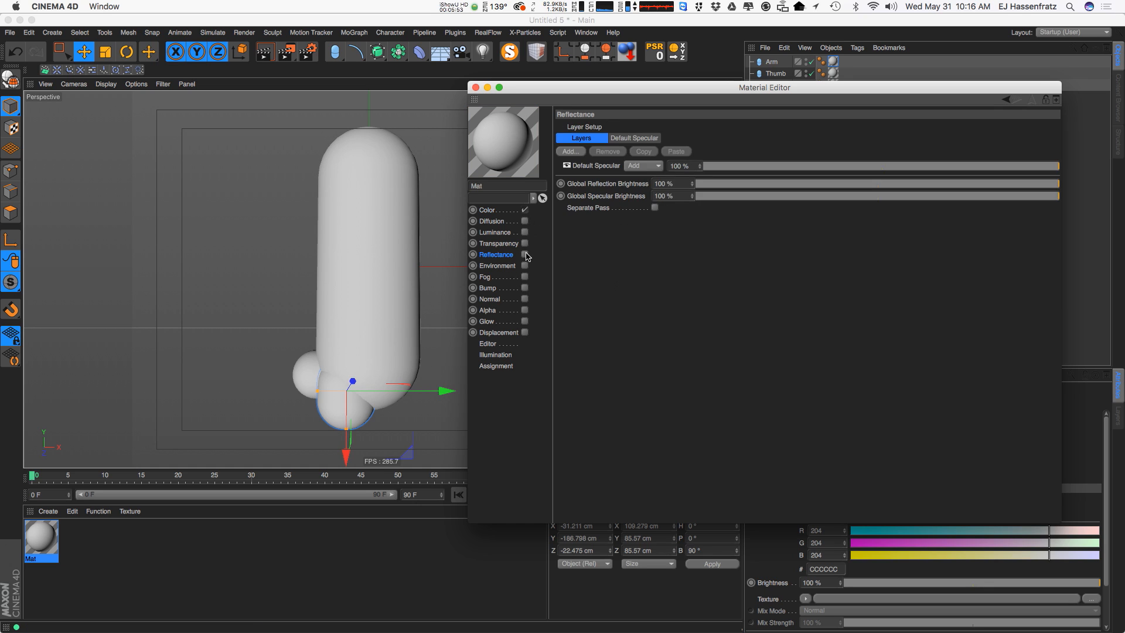
pyautogui.click(524, 210)
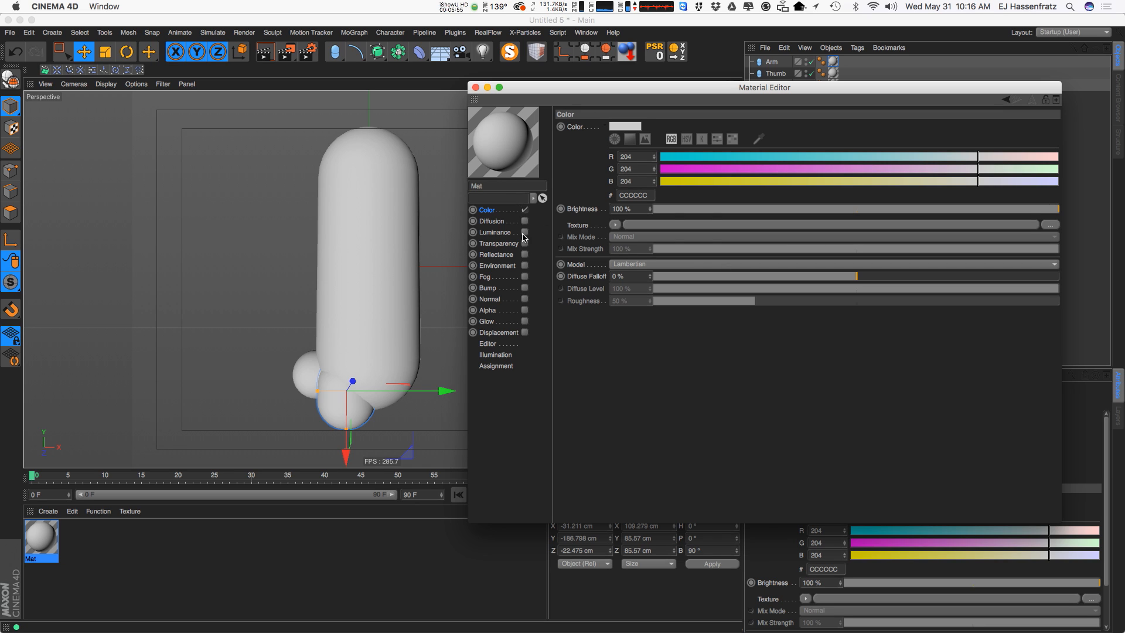
# Turn off the material's Color channel, enable Luminance instead, and check the hand with a preview render
pyautogui.click(502, 243)
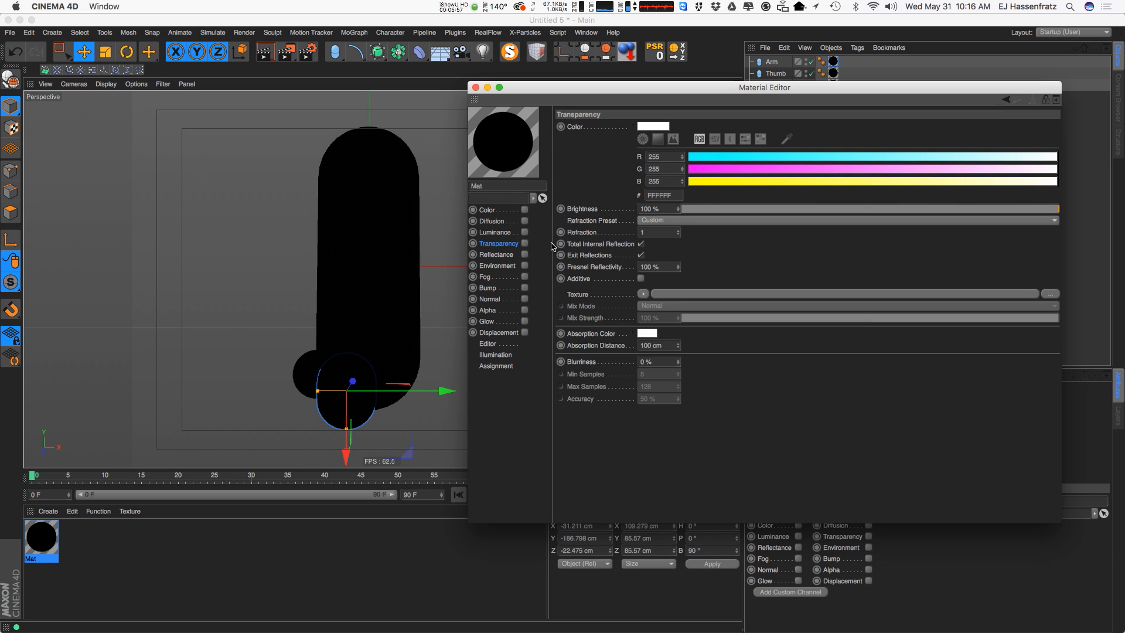
pyautogui.click(513, 232)
pyautogui.click(525, 232)
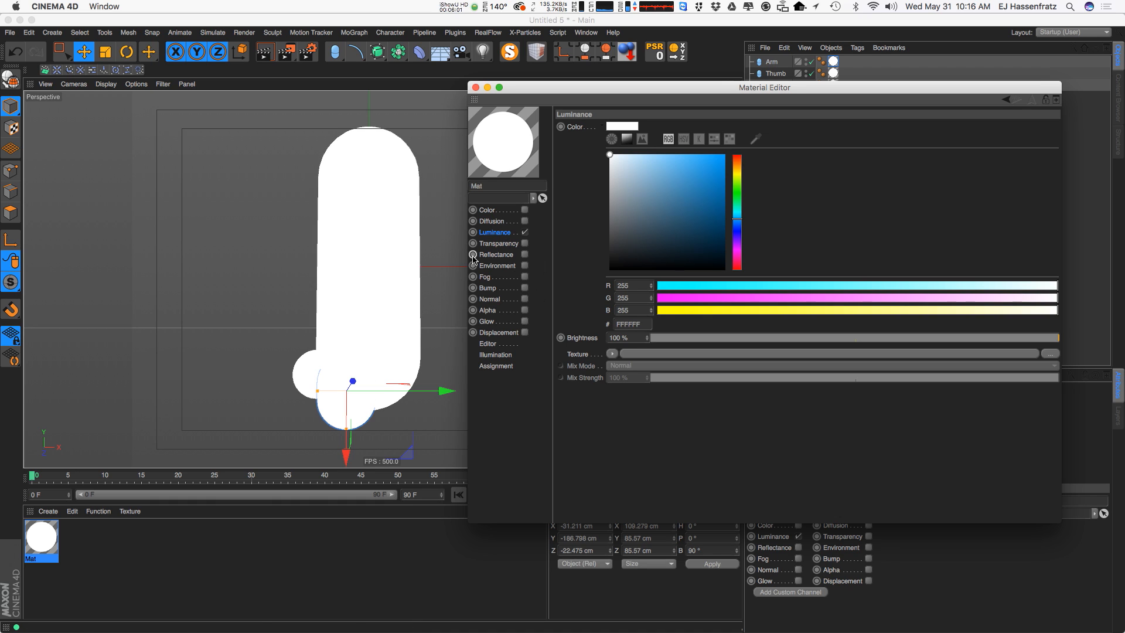
pyautogui.keyDown('alt'); pyautogui.moveTo(390, 317); pyautogui.dragTo(340, 316, button='middle'); pyautogui.keyUp('alt')
pyautogui.press('super+r')
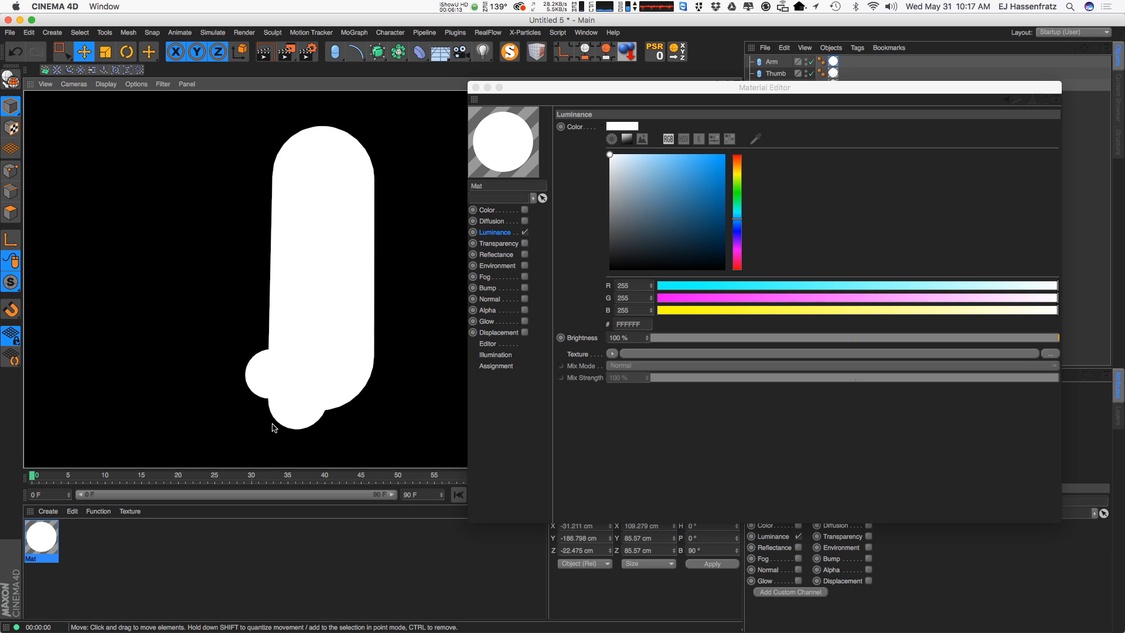
pyautogui.press('a')
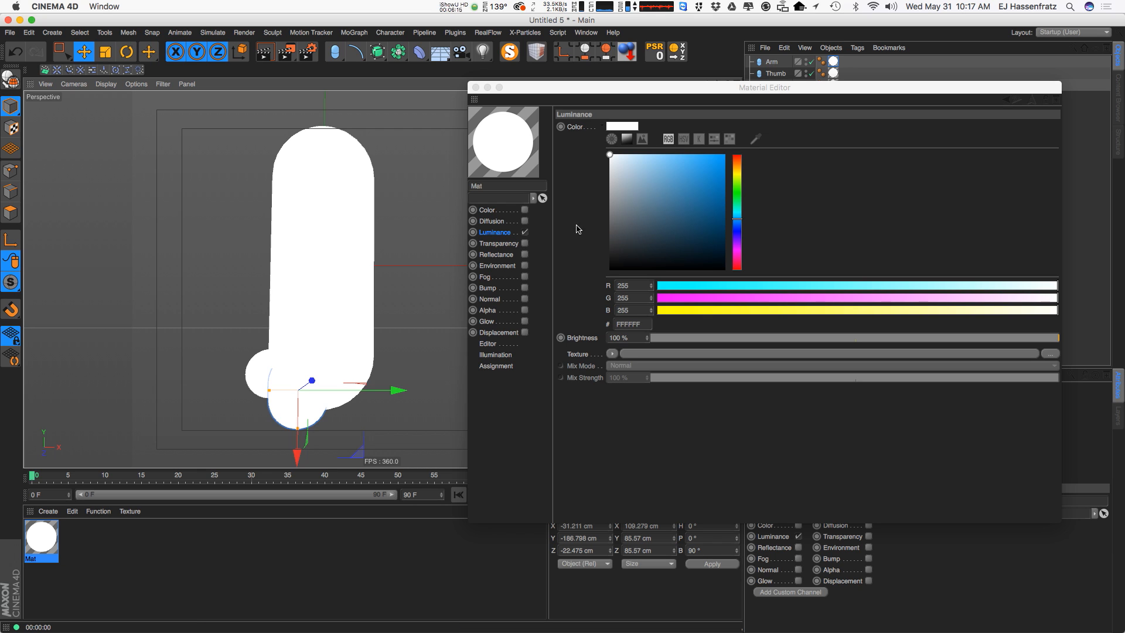
# Set the Luminance color to light blue, R 133, G 204, B 245, and preview-render the hand
pyautogui.click(667, 166)
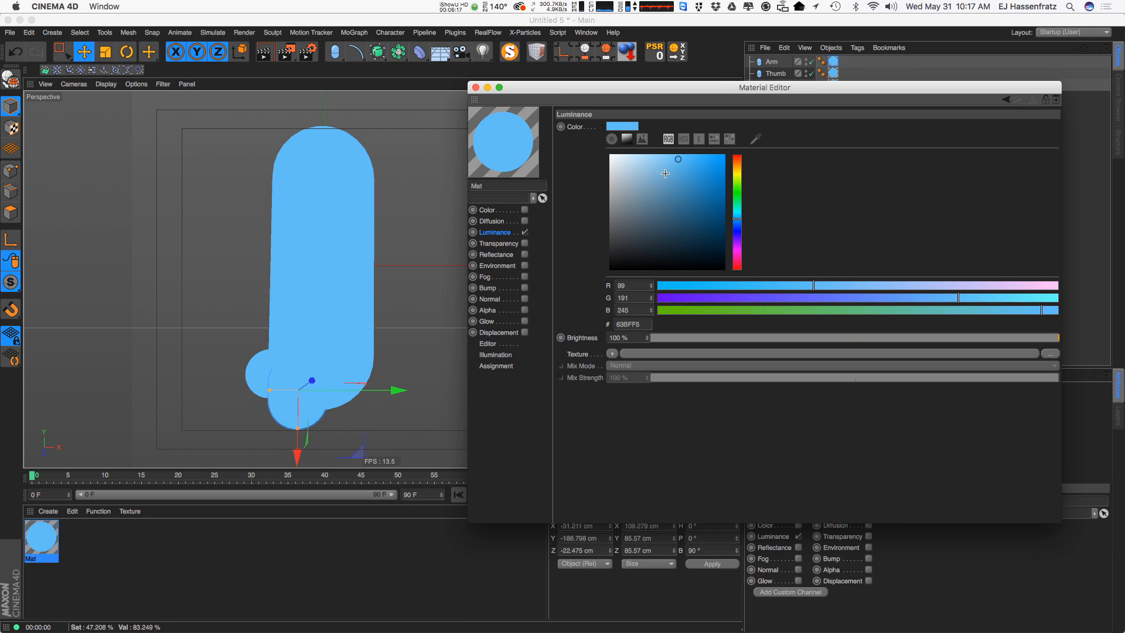
pyautogui.moveTo(666, 166); pyautogui.dragTo(662, 158)
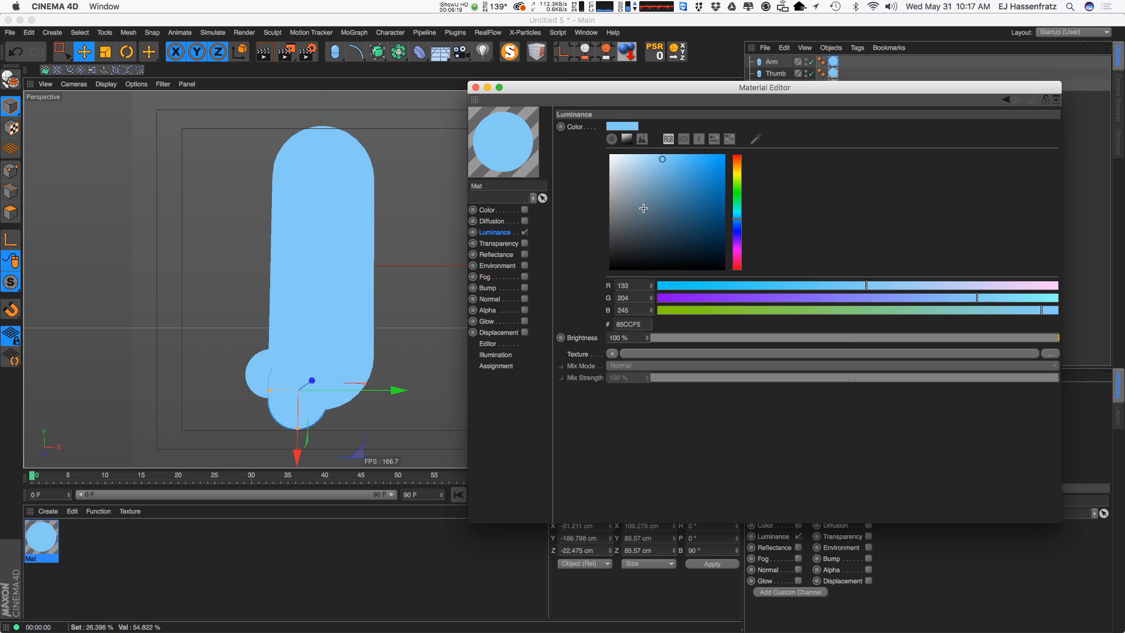
pyautogui.hotkey('ctrl', 'r')
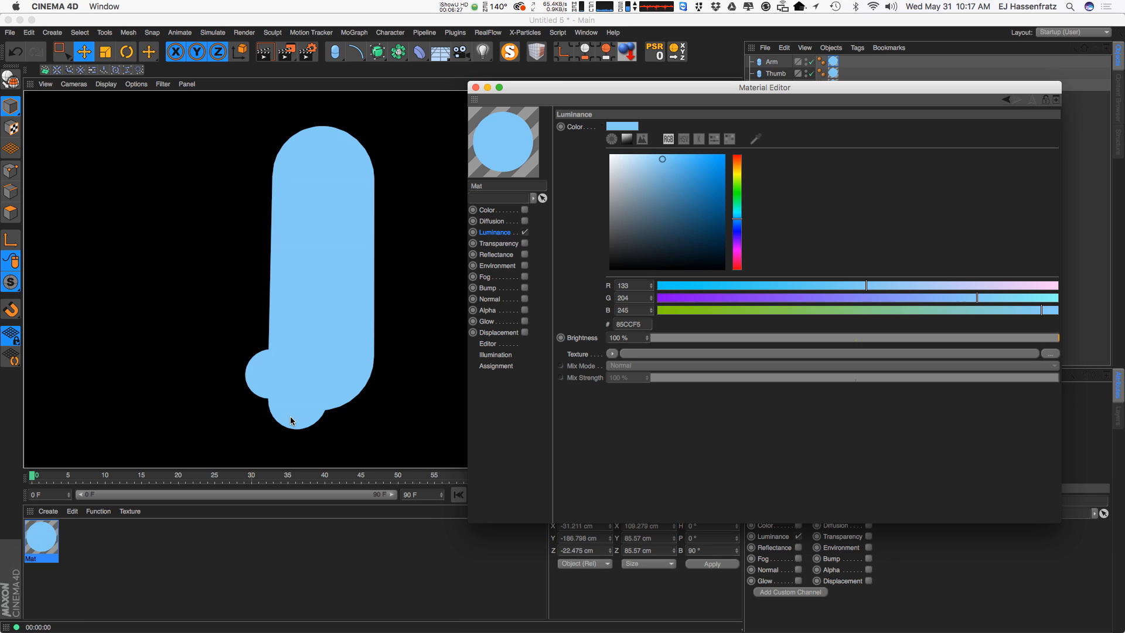
# Load the Sketch and Toon Cel shader as the Luminance texture, open its shader settings, and preview-render the result
pyautogui.click(612, 353)
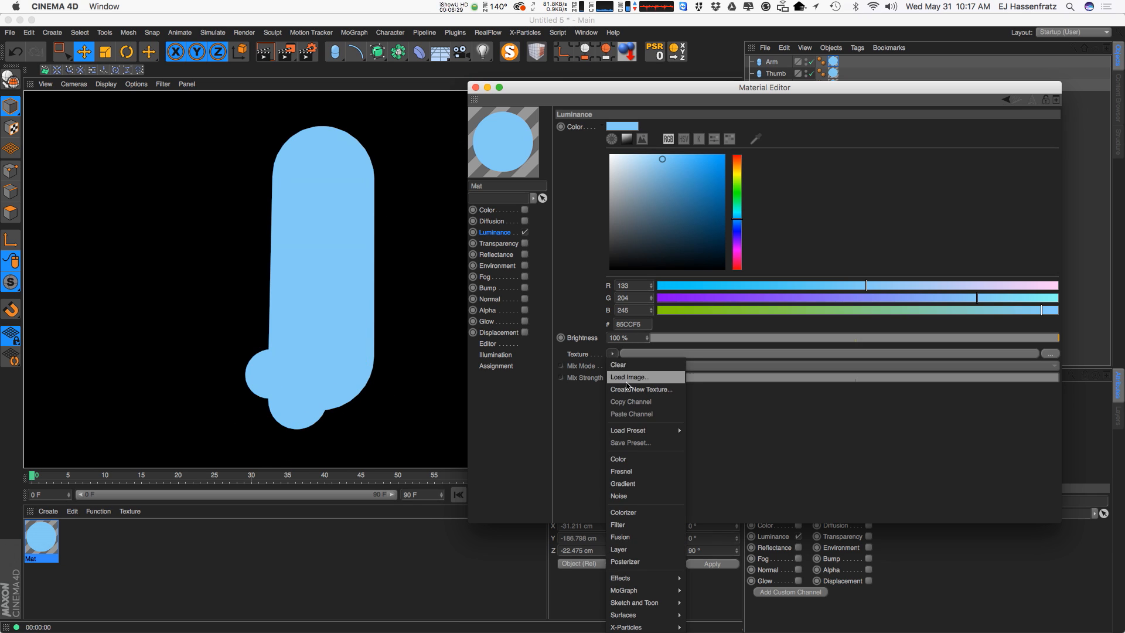
pyautogui.moveTo(651, 603)
pyautogui.click(703, 616)
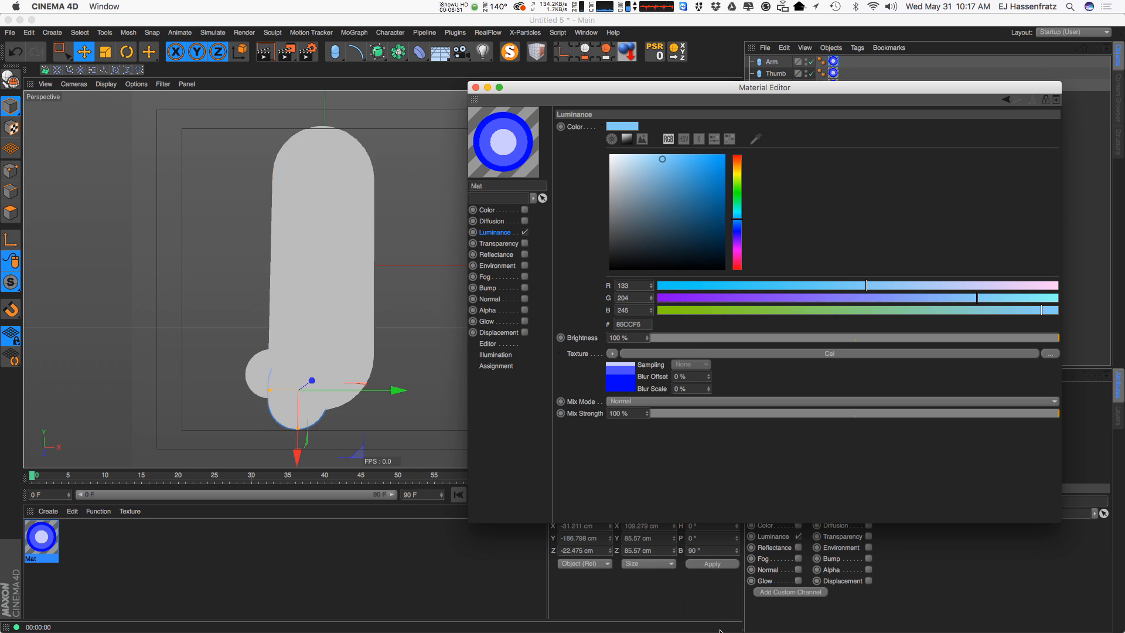
pyautogui.click(691, 354)
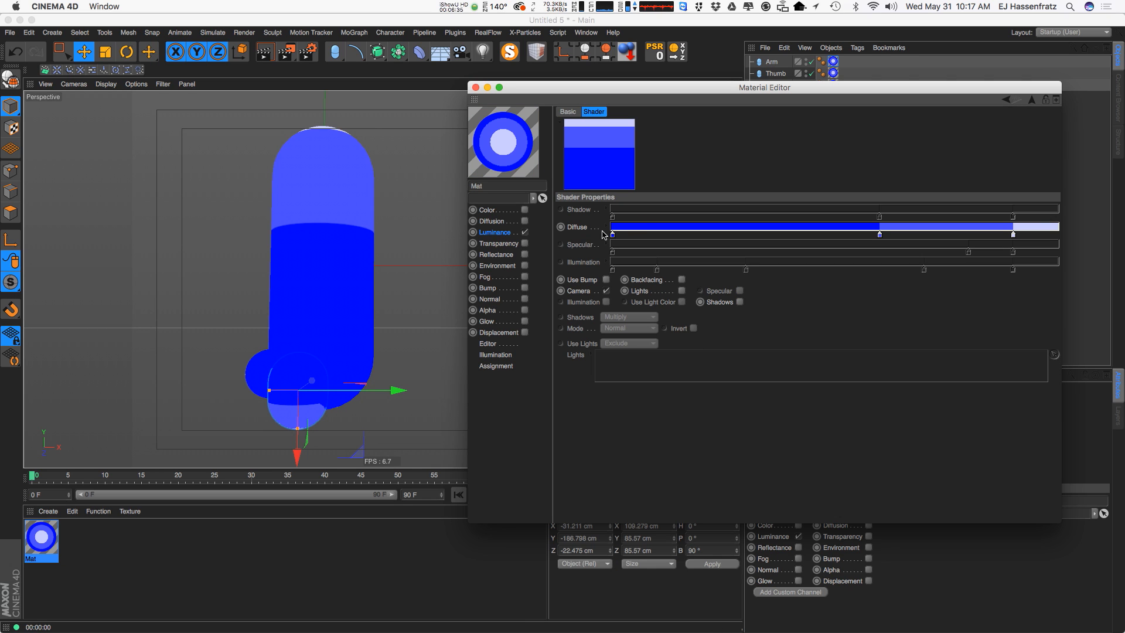
pyautogui.click(331, 241)
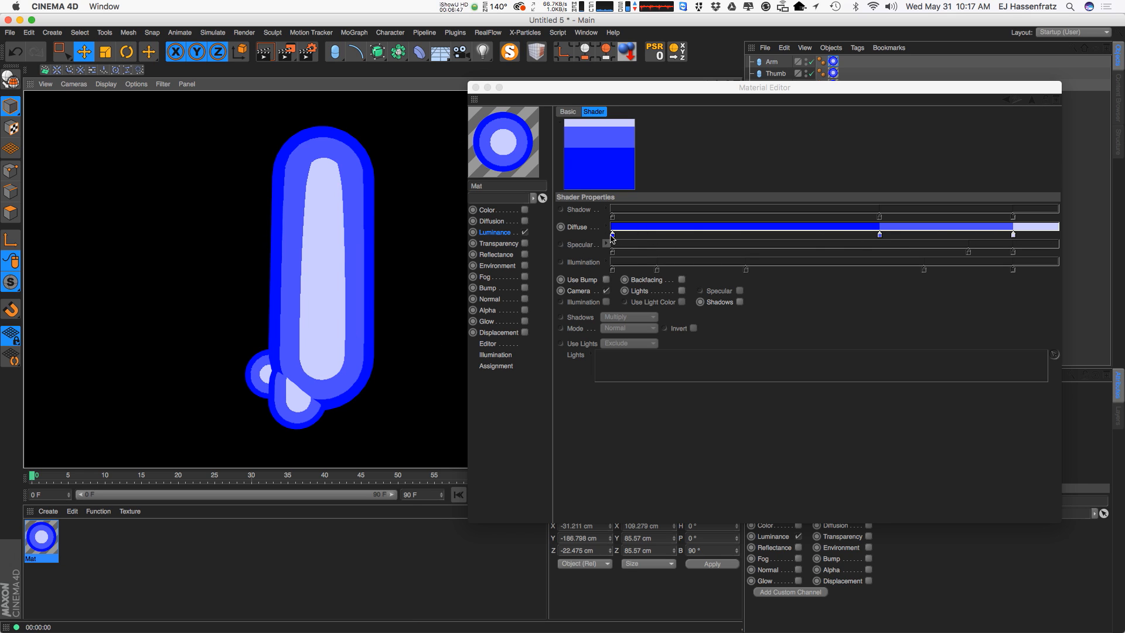
# Remove the dark blue knot from the Cel shader's Diffuse gradient, shift the middle knot toward the dark end, and color it grey BDBDBD
pyautogui.moveTo(612, 236); pyautogui.dragTo(616, 279)
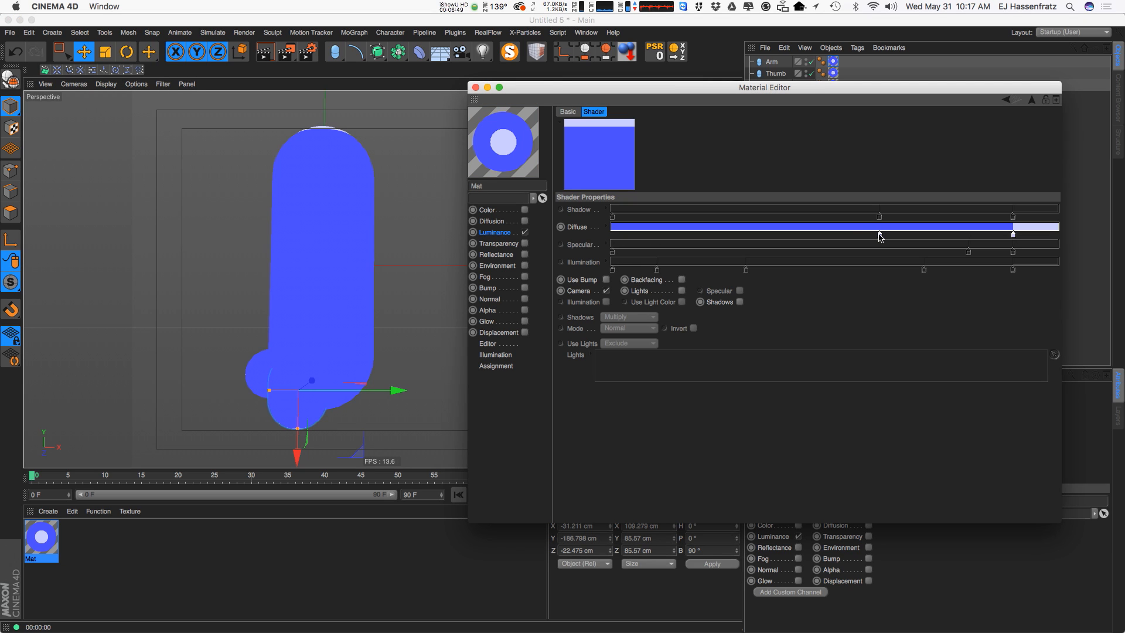
pyautogui.moveTo(880, 235); pyautogui.dragTo(711, 238)
pyautogui.doubleClick(711, 235)
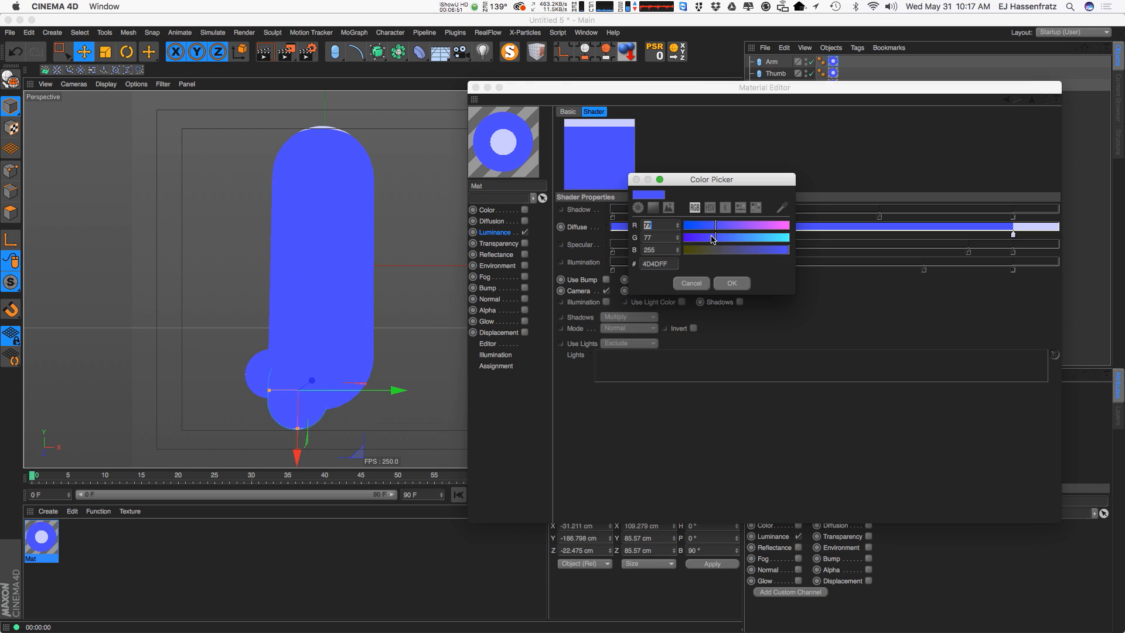
pyautogui.click(654, 207)
pyautogui.click(639, 218)
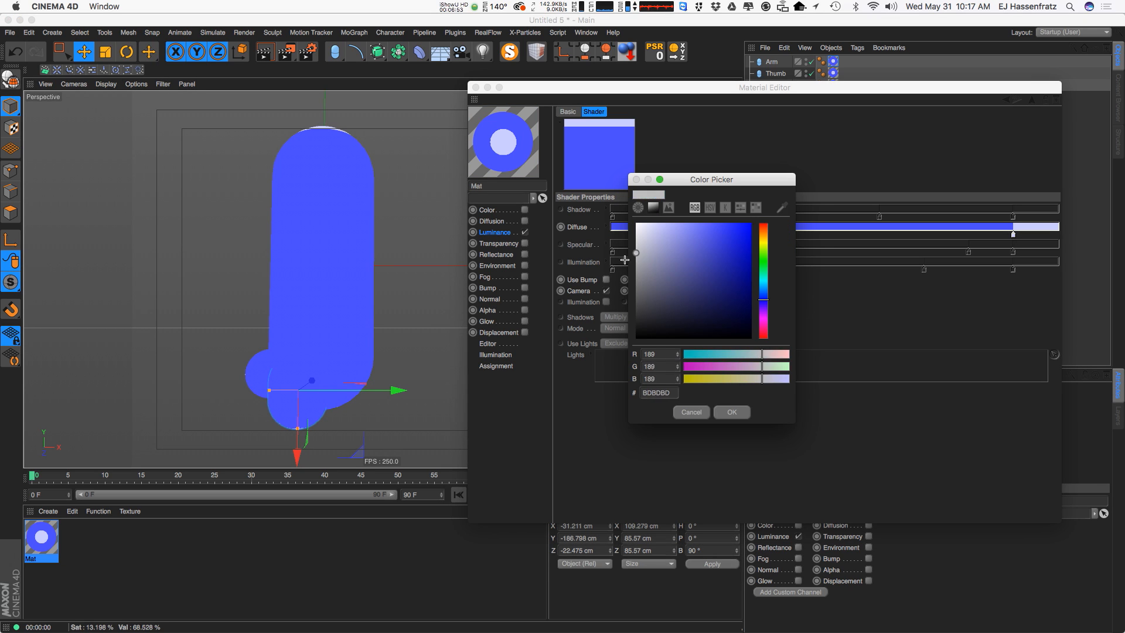
pyautogui.click(733, 410)
# Move the Diffuse gradient's lightest knot closer to the grey one and set its color to white
pyautogui.moveTo(1012, 236); pyautogui.dragTo(803, 236)
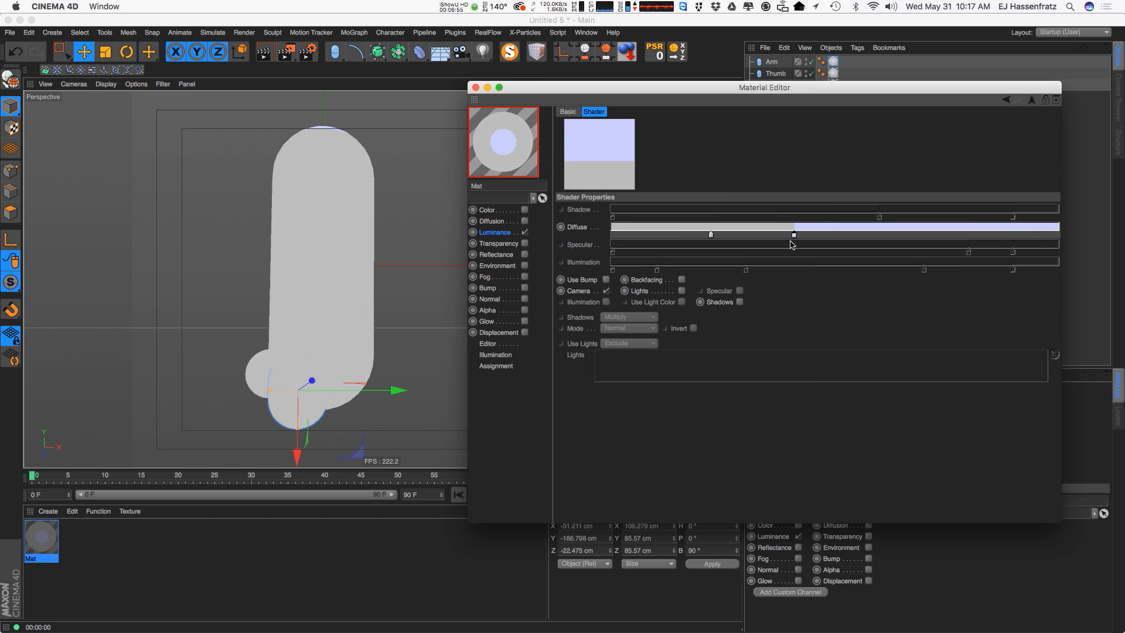
pyautogui.doubleClick(803, 235)
pyautogui.moveTo(742, 192); pyautogui.dragTo(718, 159)
pyautogui.click(815, 351)
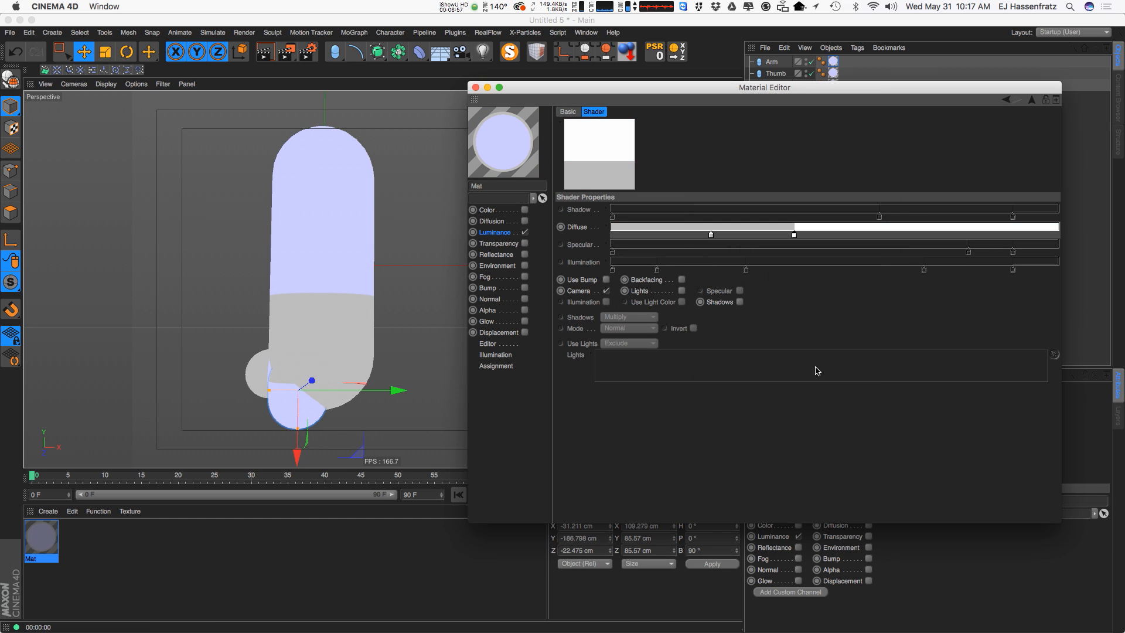
# Start an interactive render region, fit it around the whole arm and hand, and make its black background transparent
pyautogui.moveTo(286, 52); pyautogui.dragTo(329, 228)
pyautogui.moveTo(204, 185); pyautogui.dragTo(195, 109)
pyautogui.moveTo(562, 89); pyautogui.dragTo(800, 116)
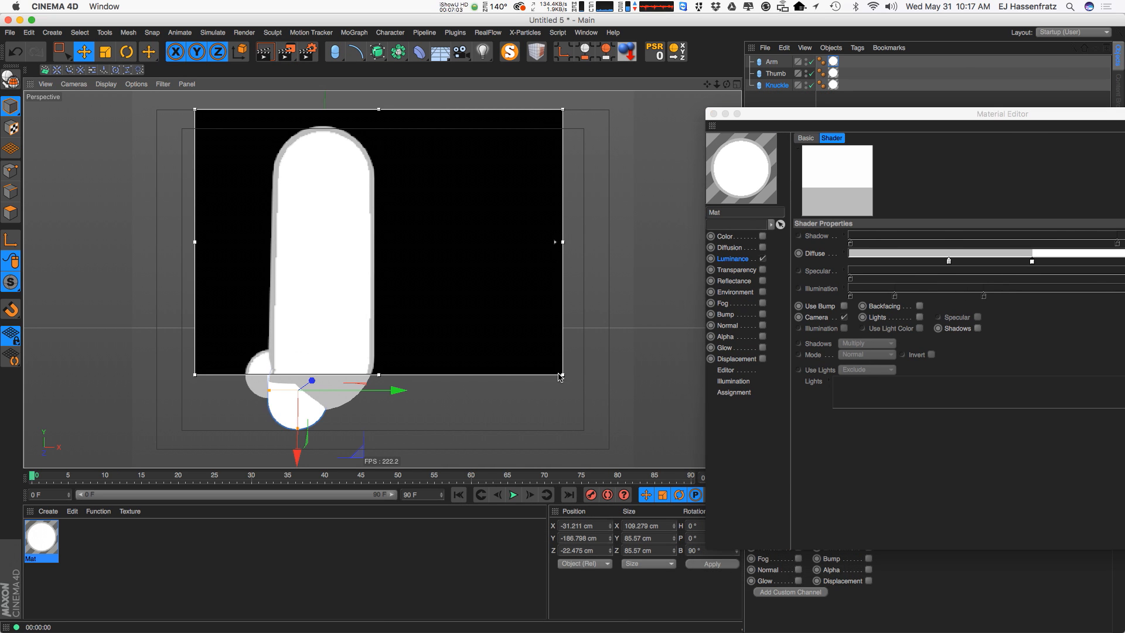
pyautogui.moveTo(560, 371); pyautogui.dragTo(475, 455)
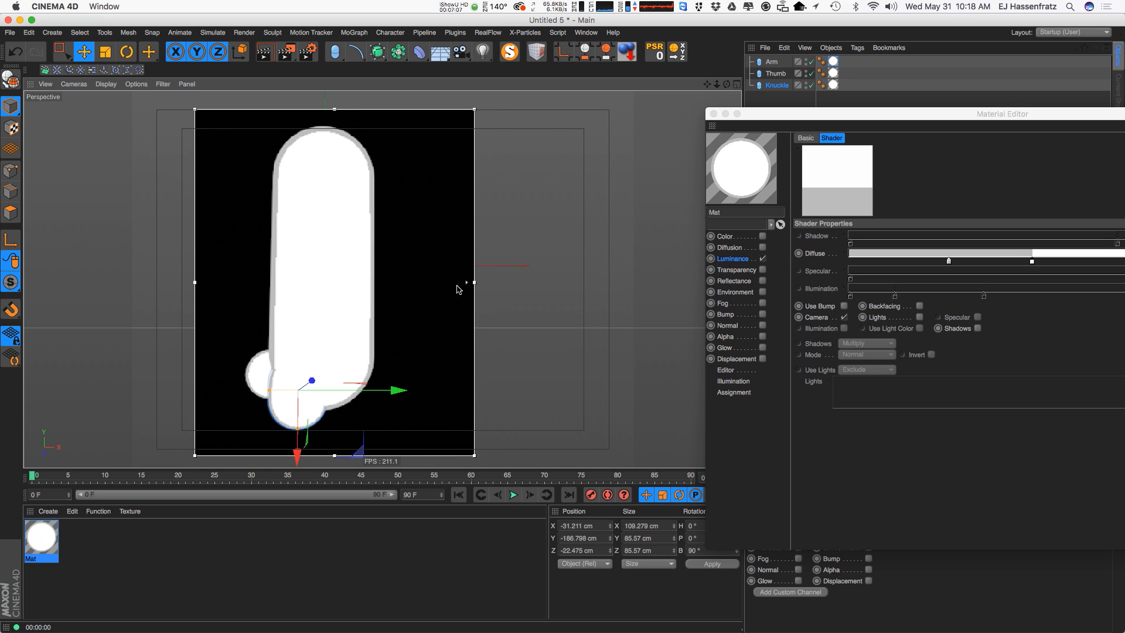
pyautogui.rightClick(469, 113)
pyautogui.click(510, 156)
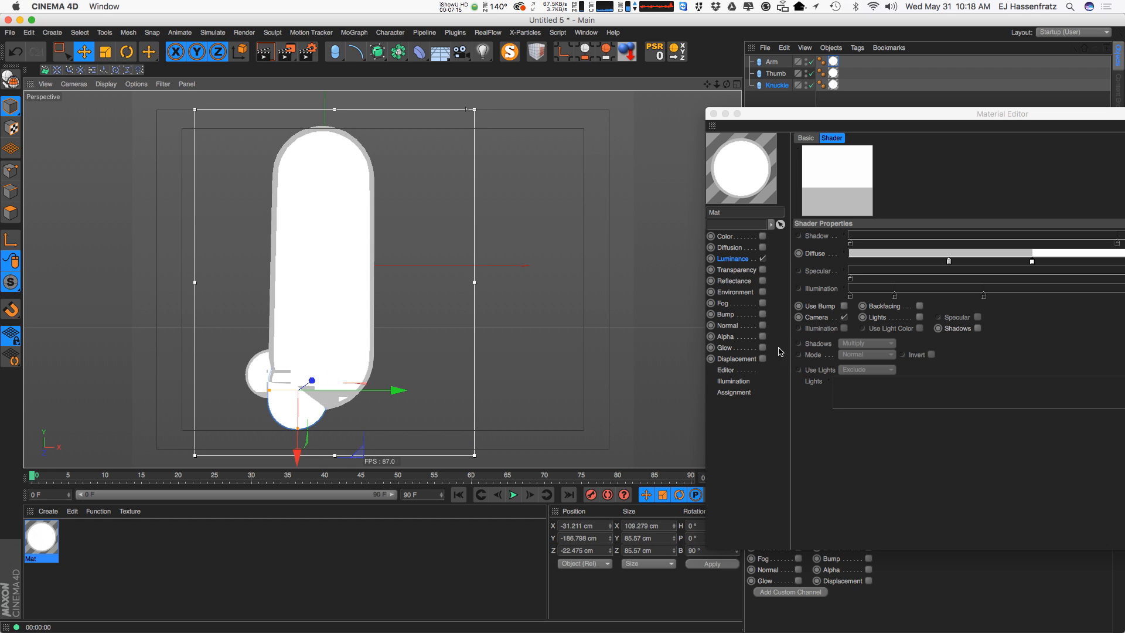
# Select the Arm and shift both Diffuse gradient knots slightly toward the dark end to thin the grey outline
pyautogui.click(809, 421)
pyautogui.moveTo(708, 117); pyautogui.dragTo(631, 119)
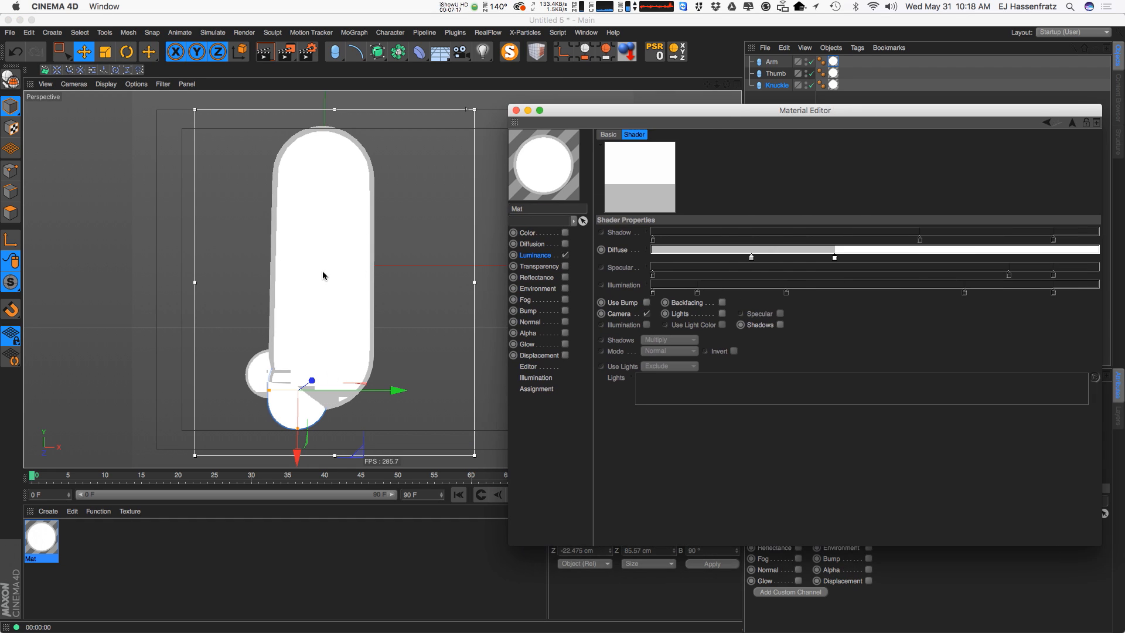
pyautogui.click(311, 340)
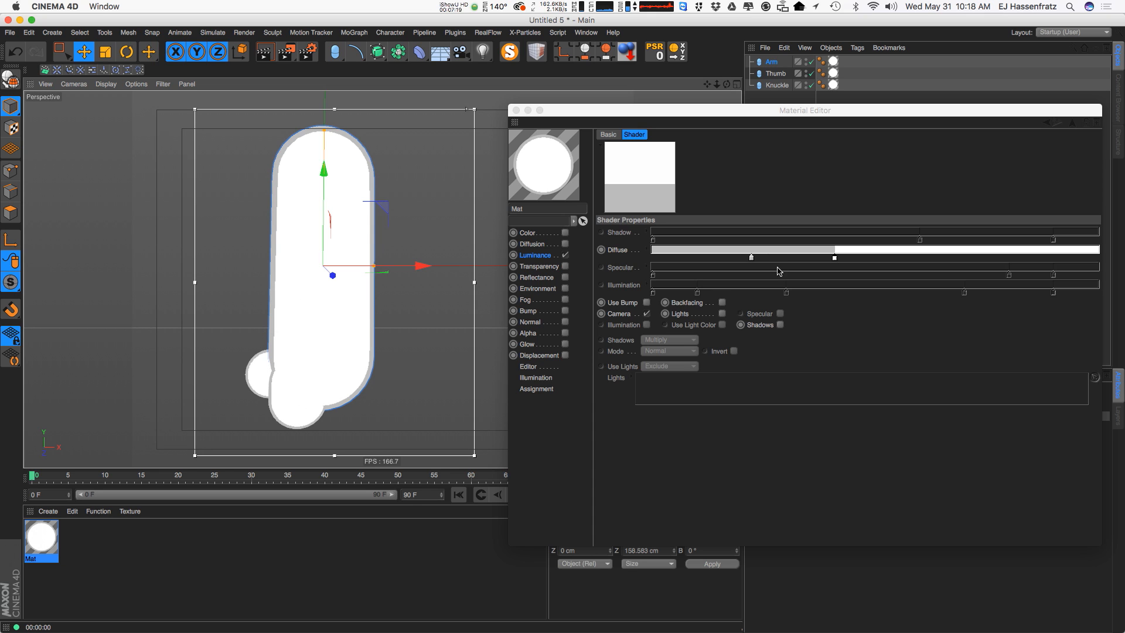
pyautogui.moveTo(620, 115); pyautogui.dragTo(593, 116)
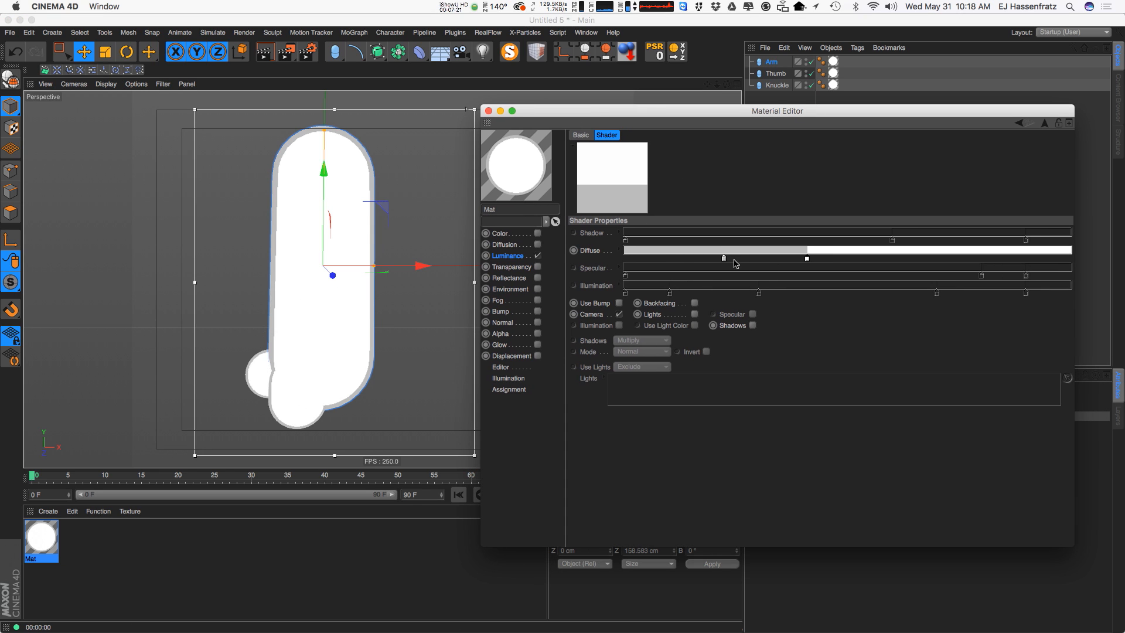
pyautogui.moveTo(725, 261); pyautogui.dragTo(705, 261)
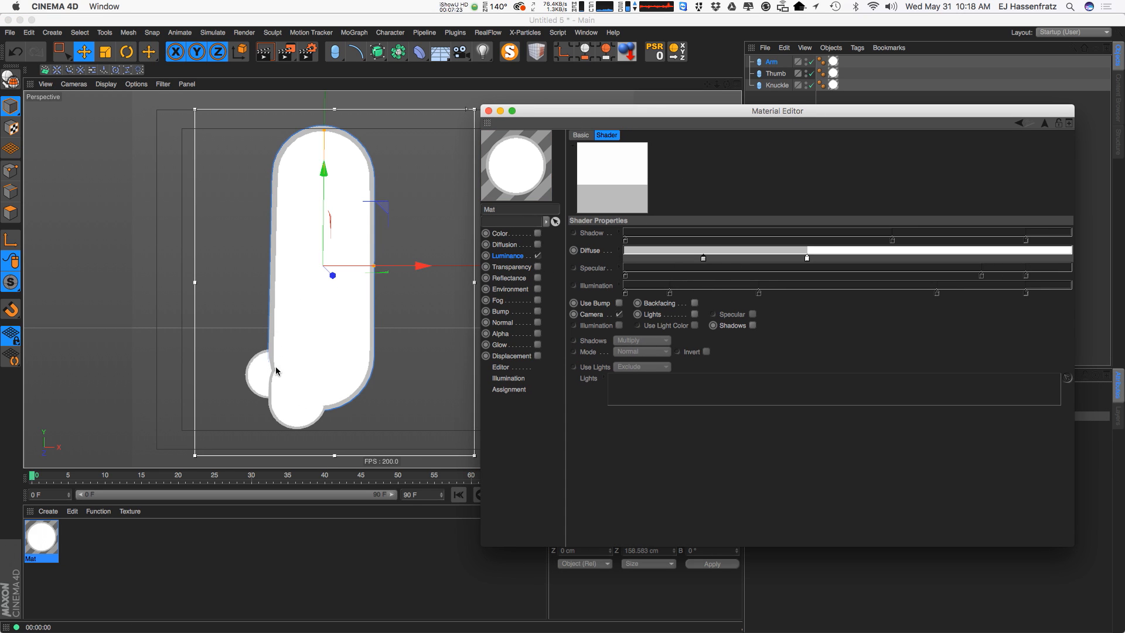
pyautogui.moveTo(807, 258); pyautogui.dragTo(792, 258)
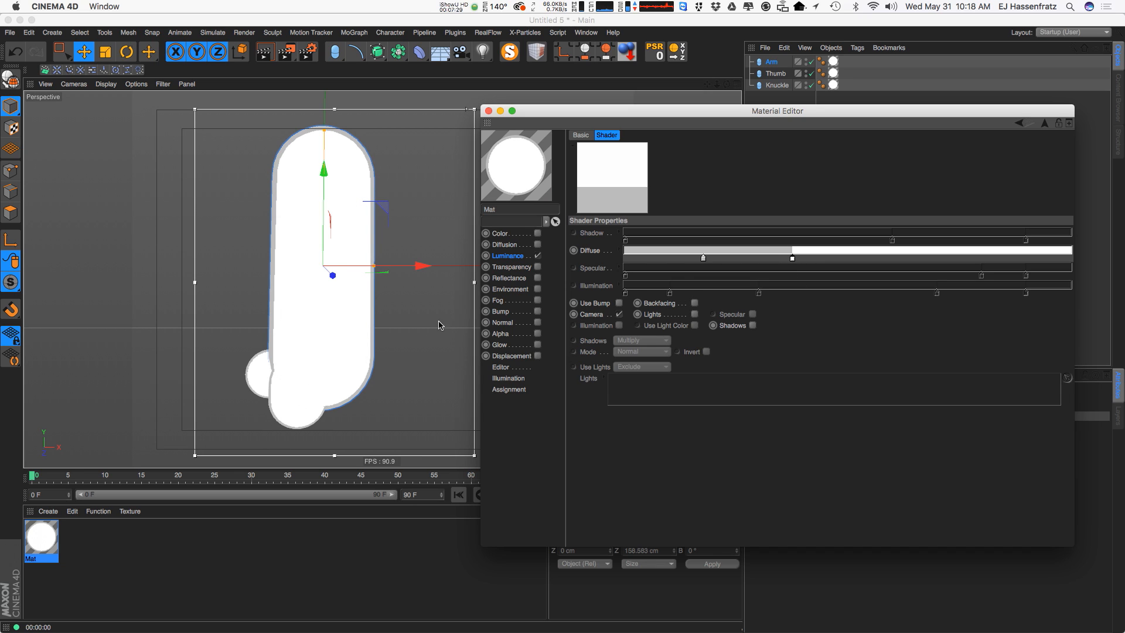
# Switch the Cel shader from Camera to Lights shading and enable its Shadows option
pyautogui.click(619, 314)
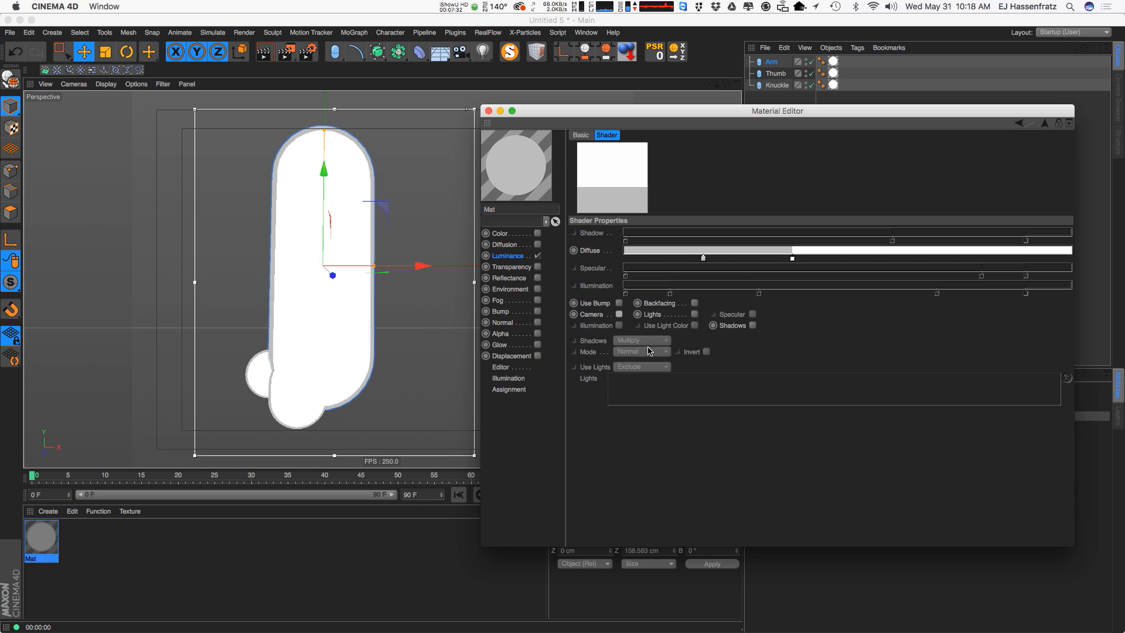
pyautogui.click(694, 315)
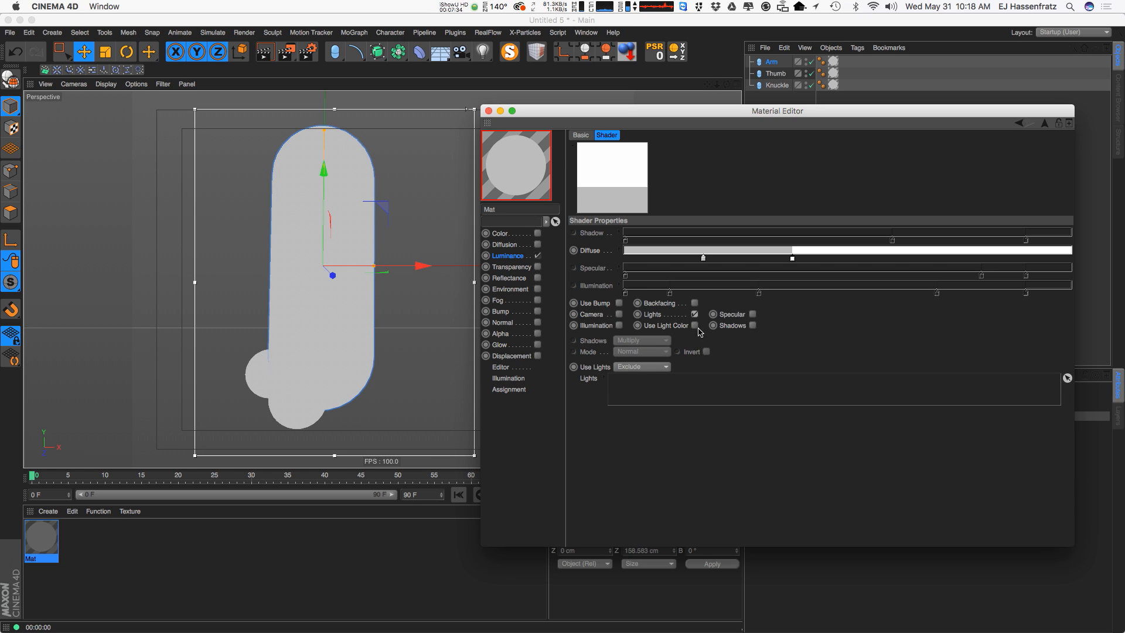
pyautogui.click(754, 326)
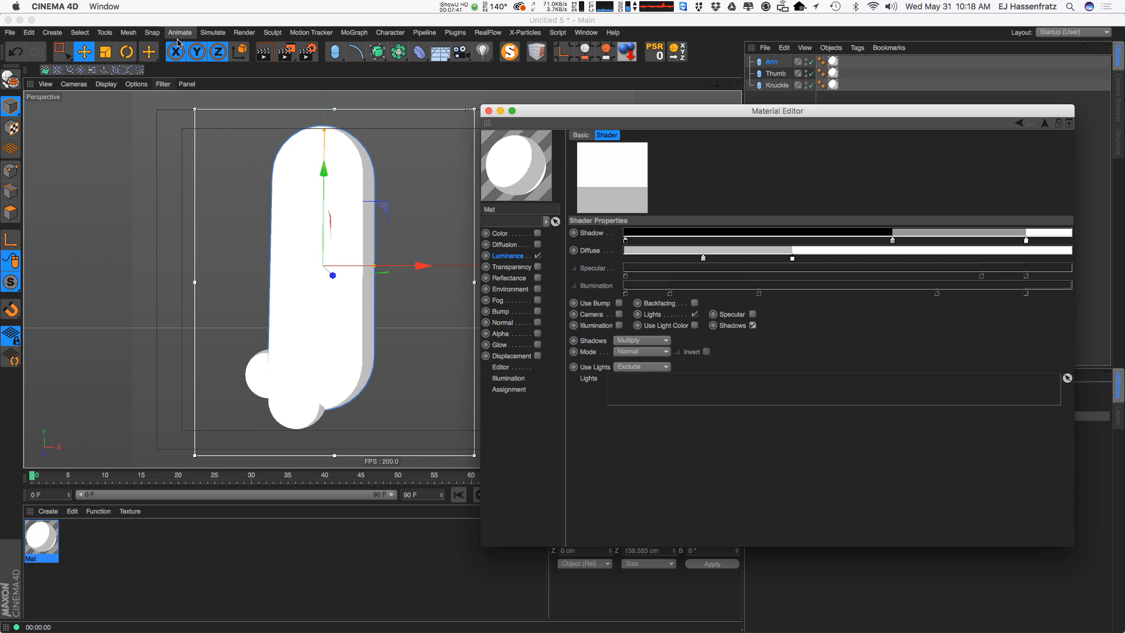
# Redirect the viewport's default light slightly more from the upper left to widen the shaded side of the arm
pyautogui.click(110, 85)
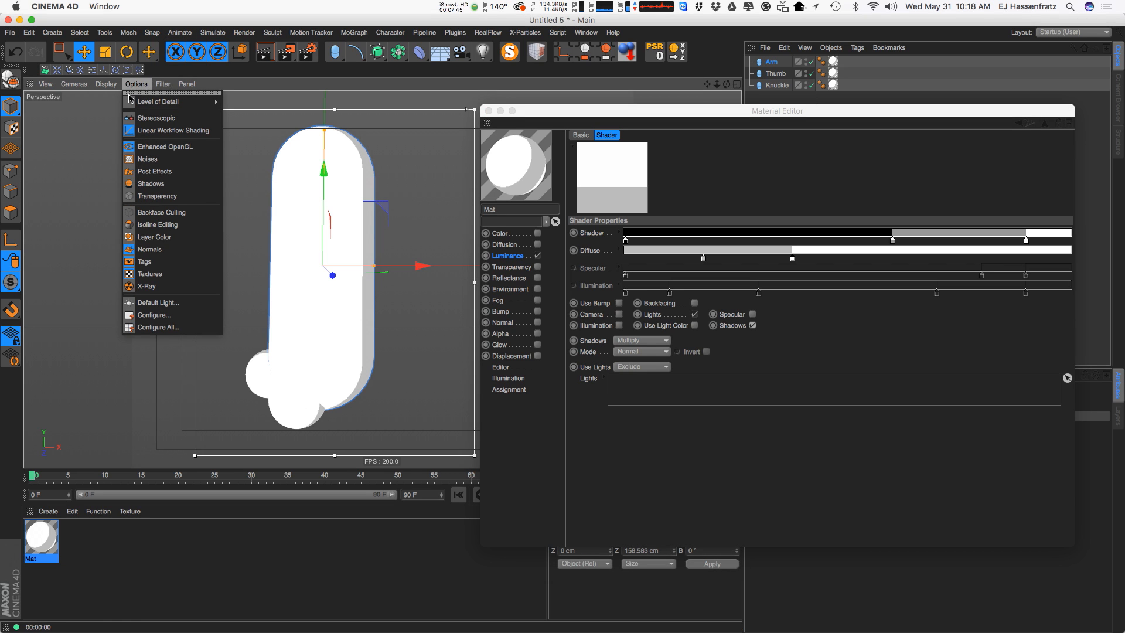
pyautogui.click(164, 304)
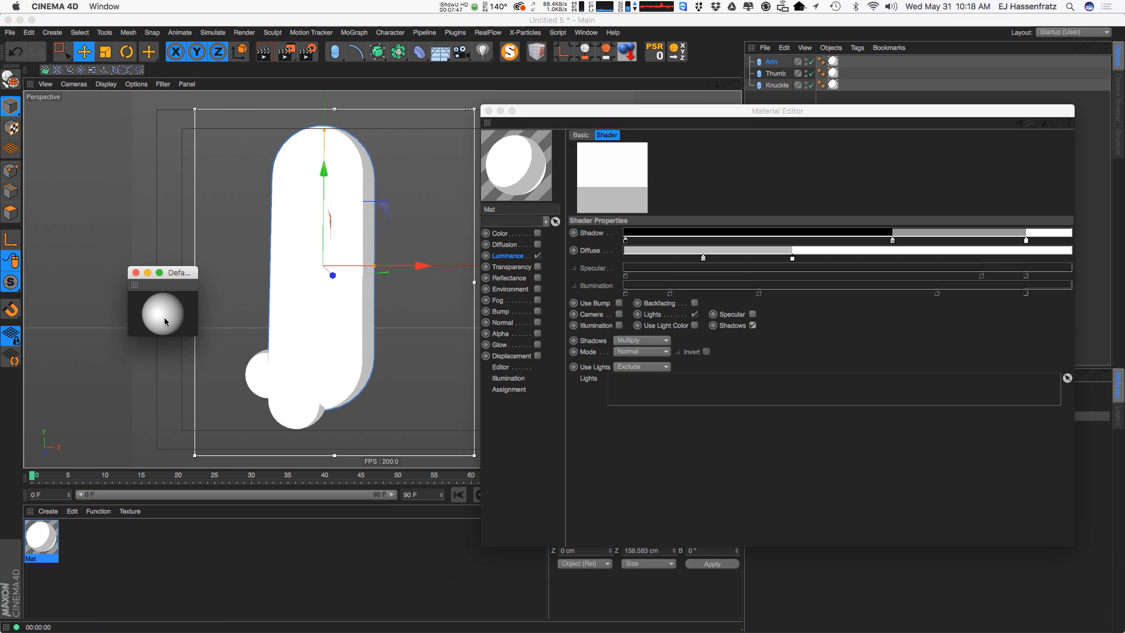
pyautogui.moveTo(162, 327)
pyautogui.mouseDown()
pyautogui.moveTo(157, 311)
pyautogui.moveTo(177, 317)
pyautogui.moveTo(162, 323)
pyautogui.moveTo(157, 302)
pyautogui.moveTo(156, 313)
pyautogui.mouseUp()
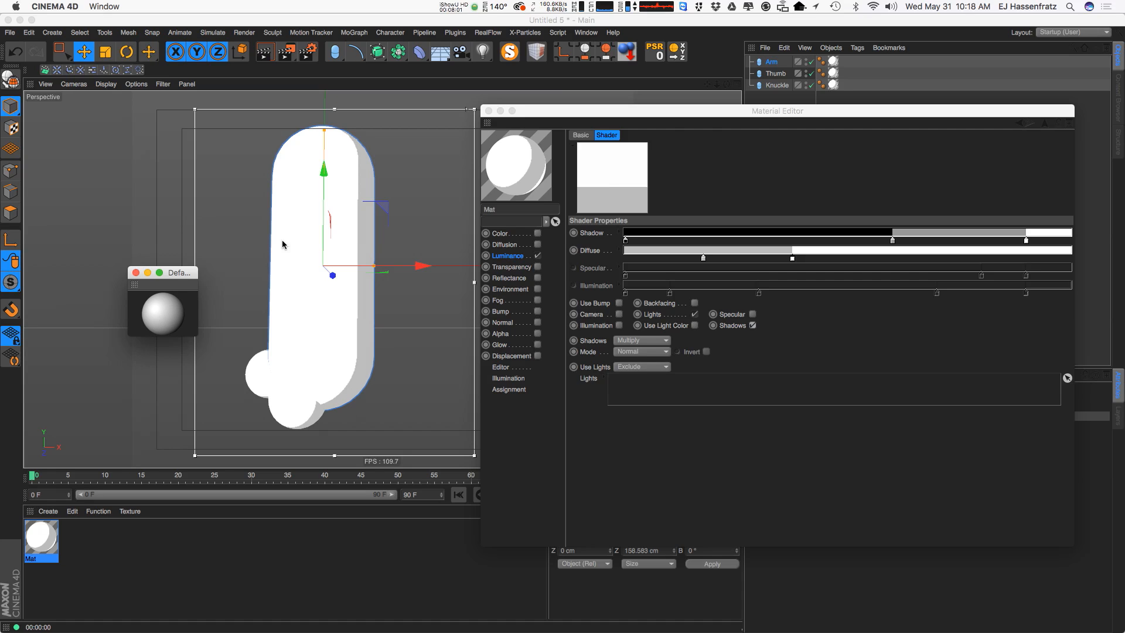
pyautogui.click(136, 273)
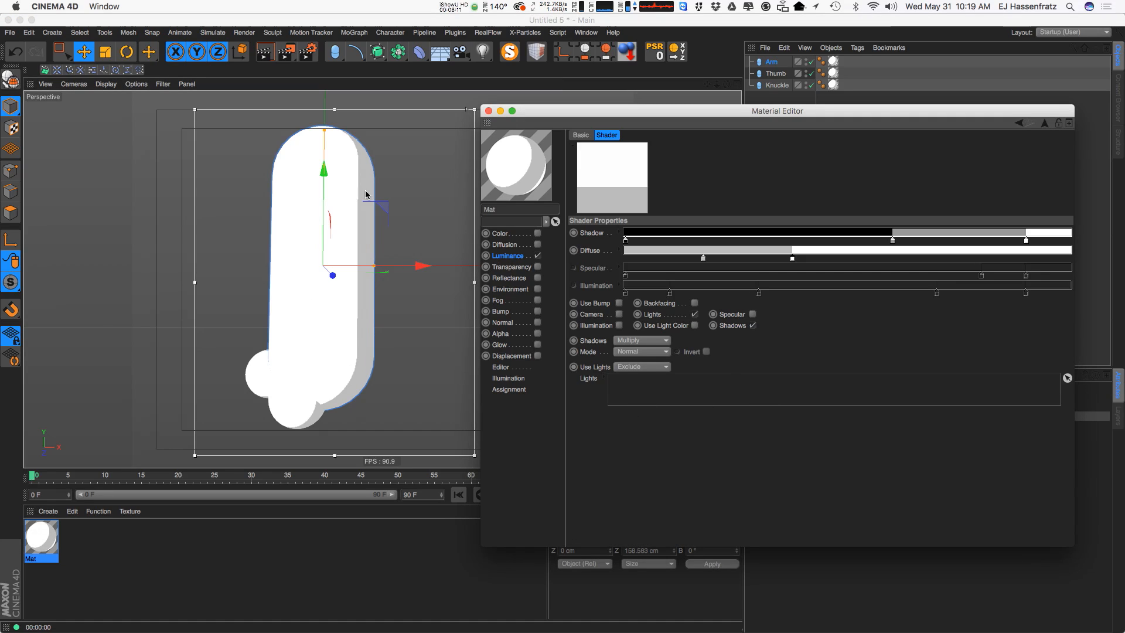
# Set the Luminance texture's mix mode to Multiply and reopen the Cel shader's settings
pyautogui.click(516, 258)
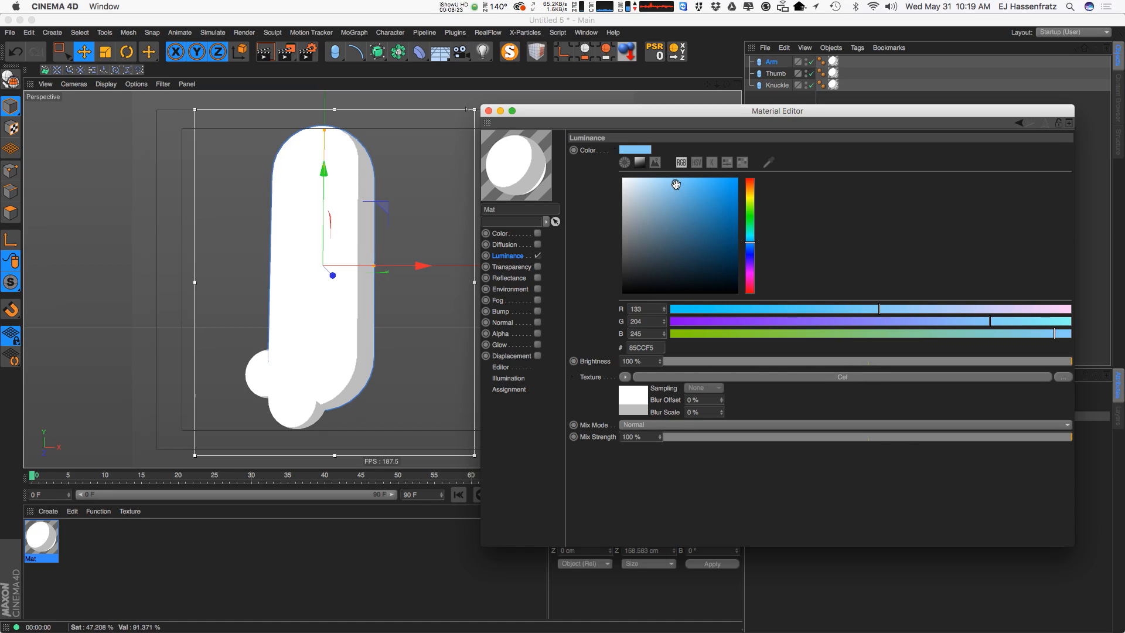
pyautogui.click(637, 425)
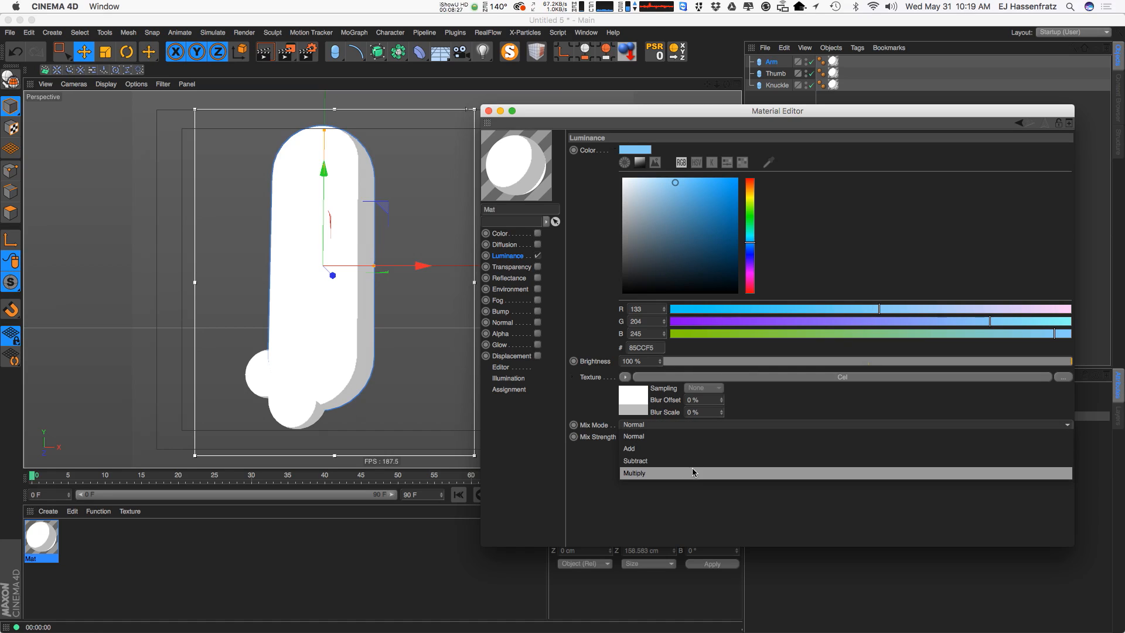
pyautogui.click(654, 476)
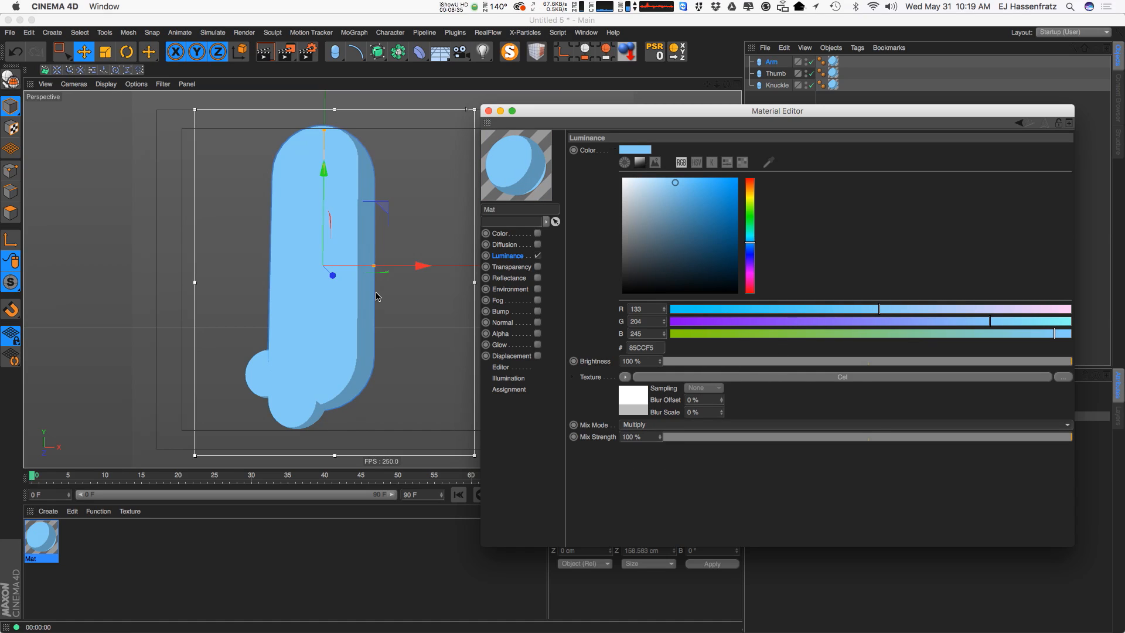
pyautogui.click(649, 377)
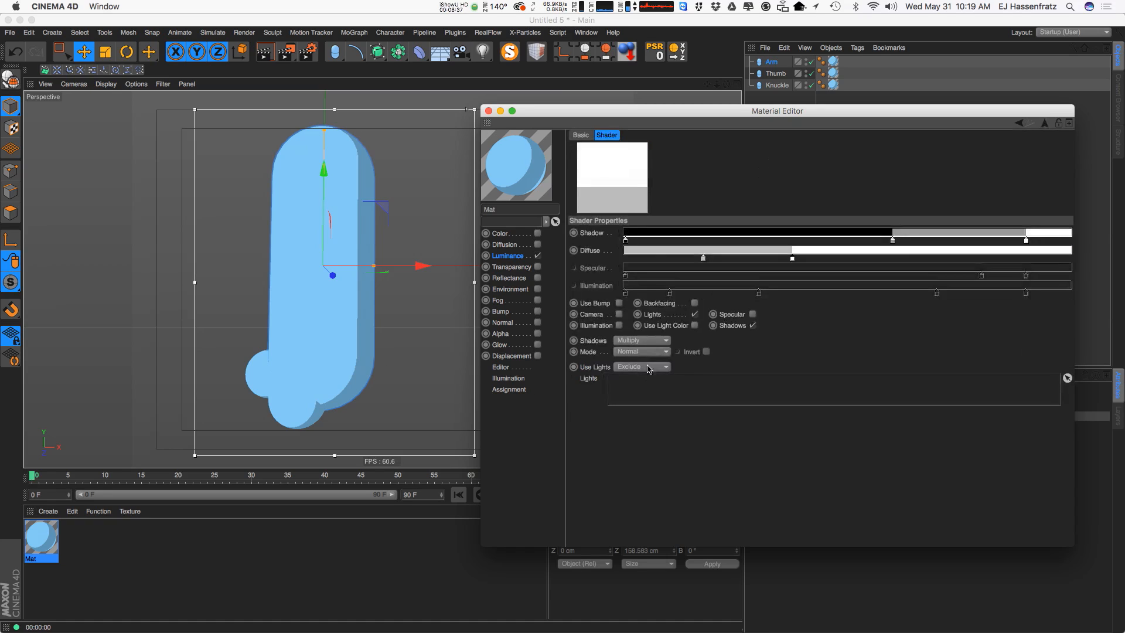
# Lighten the darker knot of the Cel shader's Diffuse gradient to RGB 225, 225, 225 and close the Material Editor
pyautogui.doubleClick(703, 258)
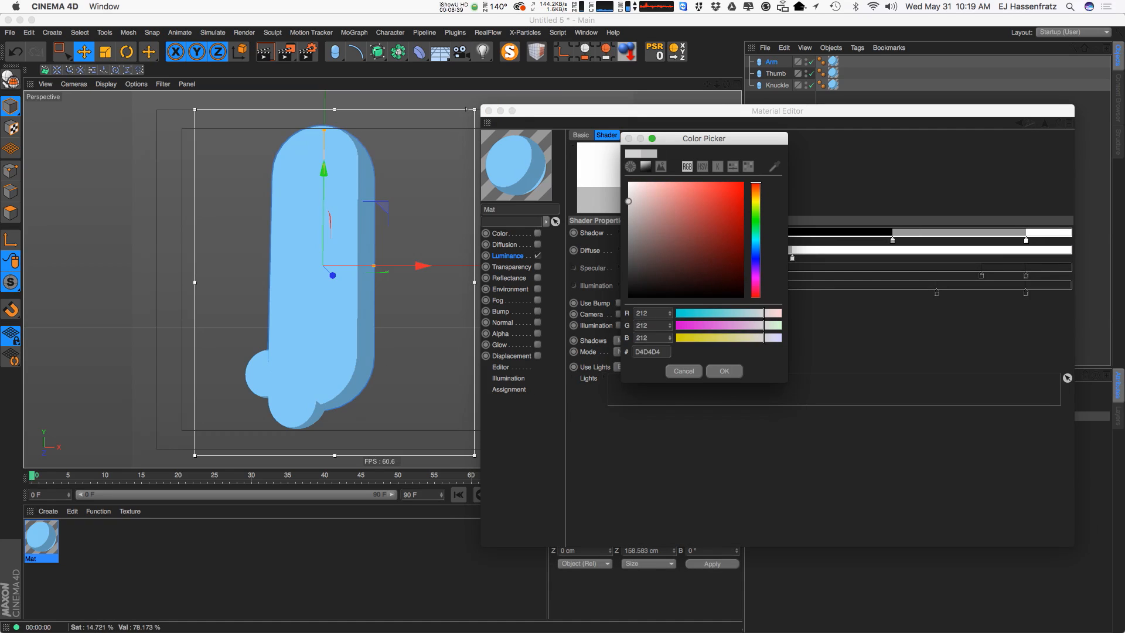
pyautogui.moveTo(628, 201); pyautogui.dragTo(628, 195)
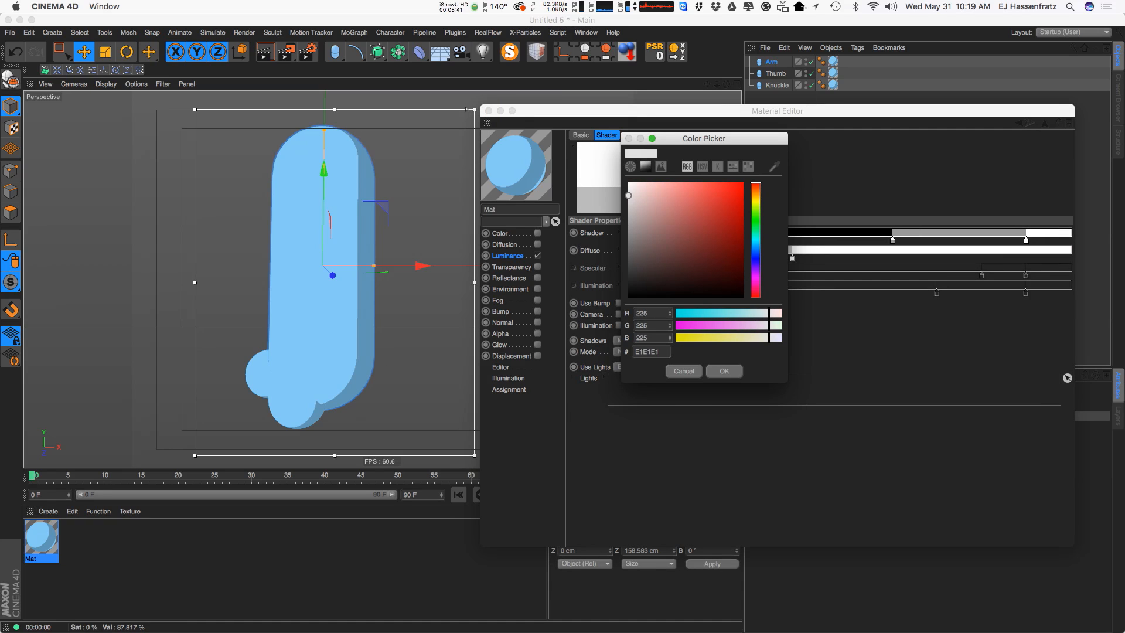
pyautogui.click(726, 371)
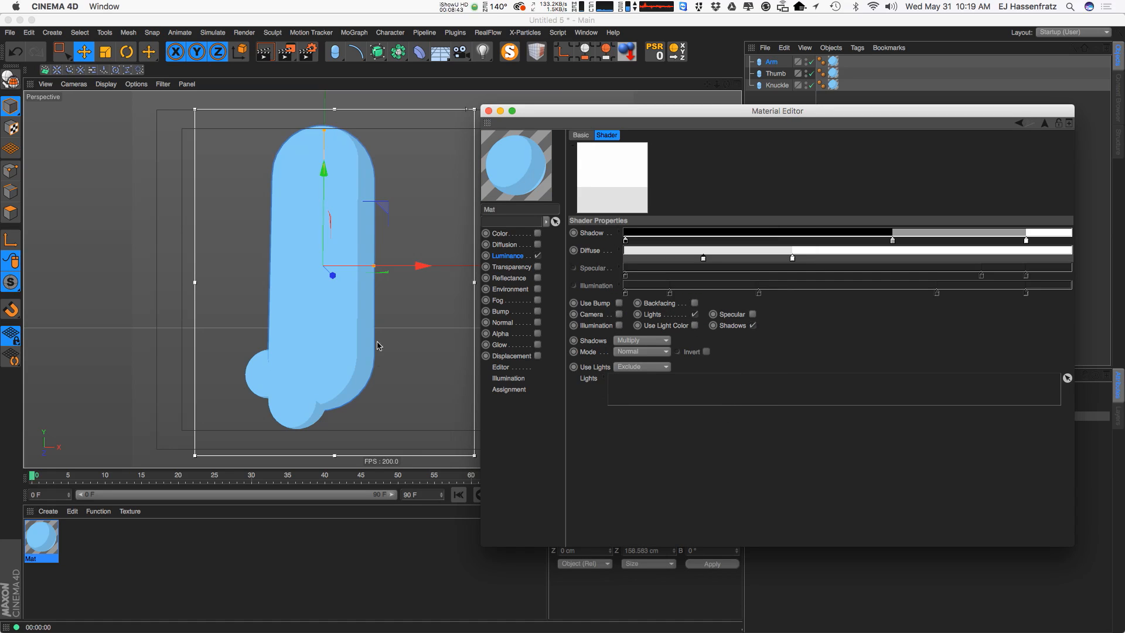
pyautogui.click(508, 256)
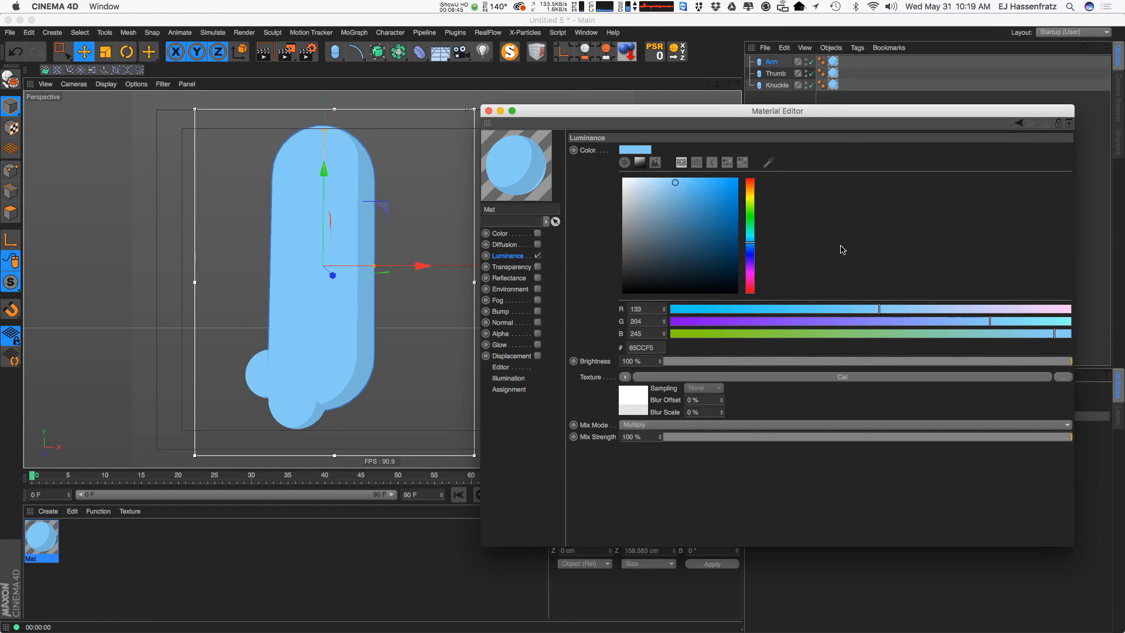
pyautogui.click(378, 558)
pyautogui.click(490, 111)
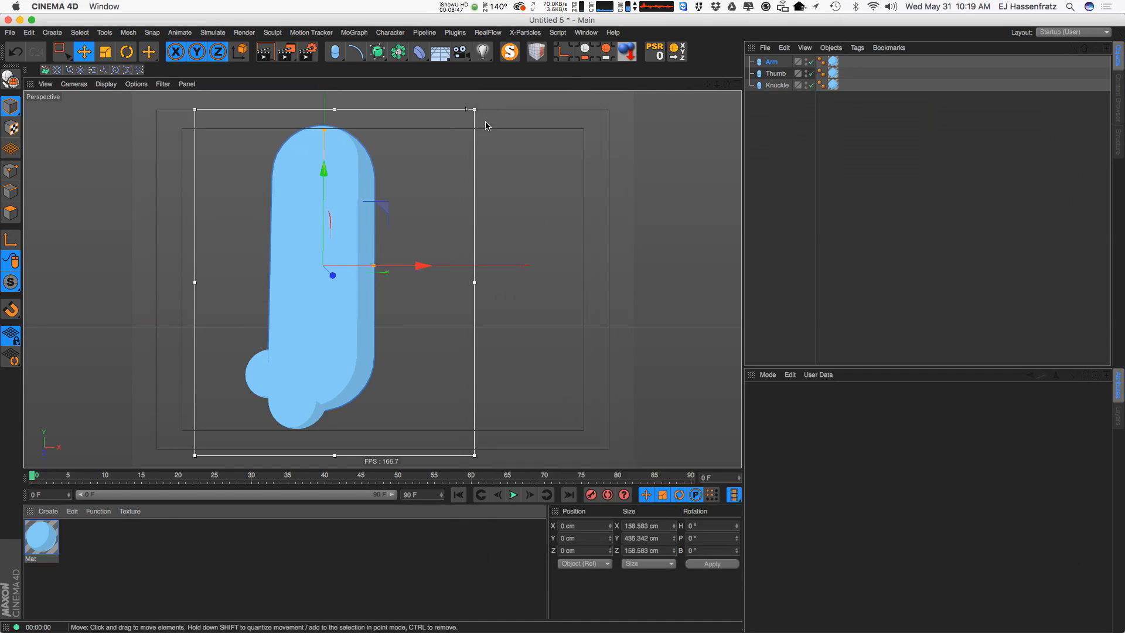
pyautogui.click(876, 230)
pyautogui.keyDown('alt'); pyautogui.moveTo(324, 290); pyautogui.dragTo(343, 293, button='middle'); pyautogui.keyUp('alt')
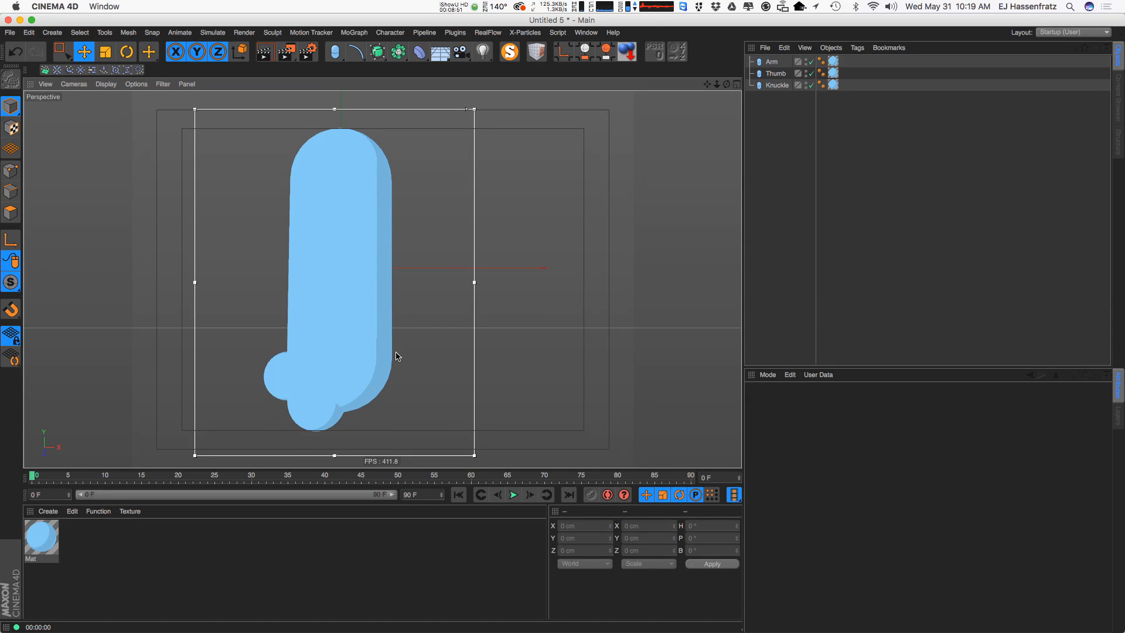
# Rename the cel-shaded material as Blue
pyautogui.click(331, 360)
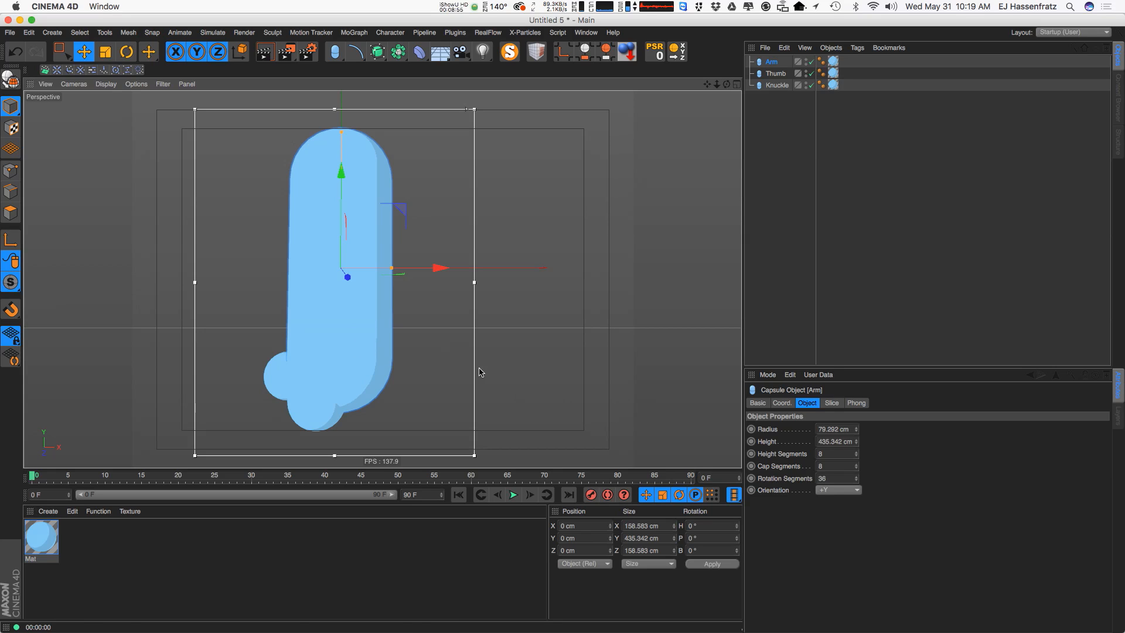
pyautogui.click(198, 565)
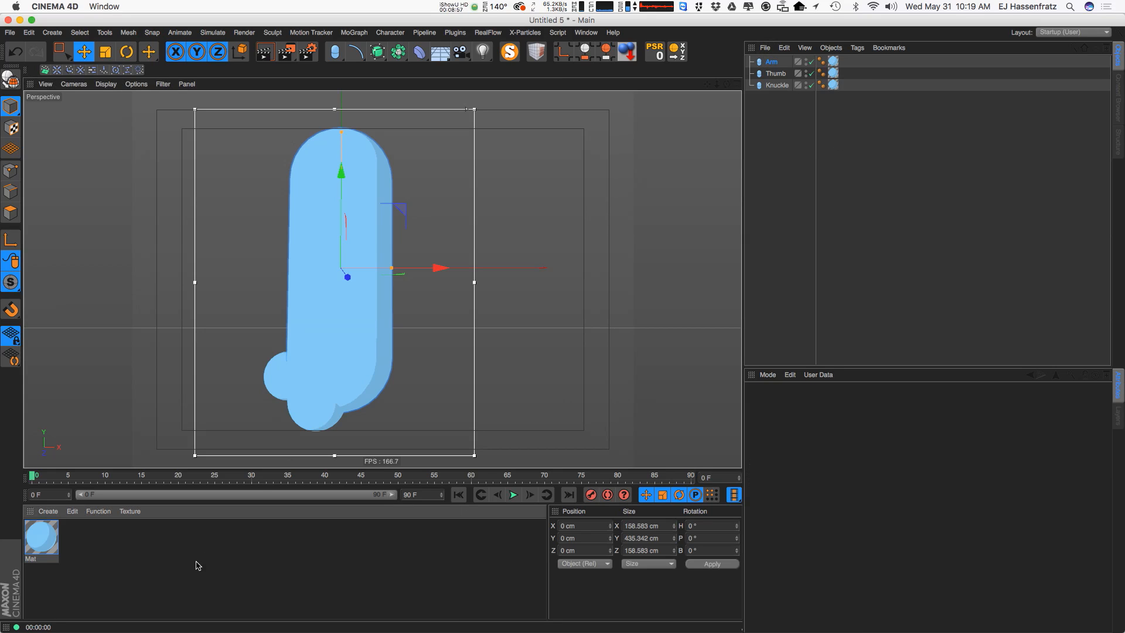
pyautogui.click(47, 550)
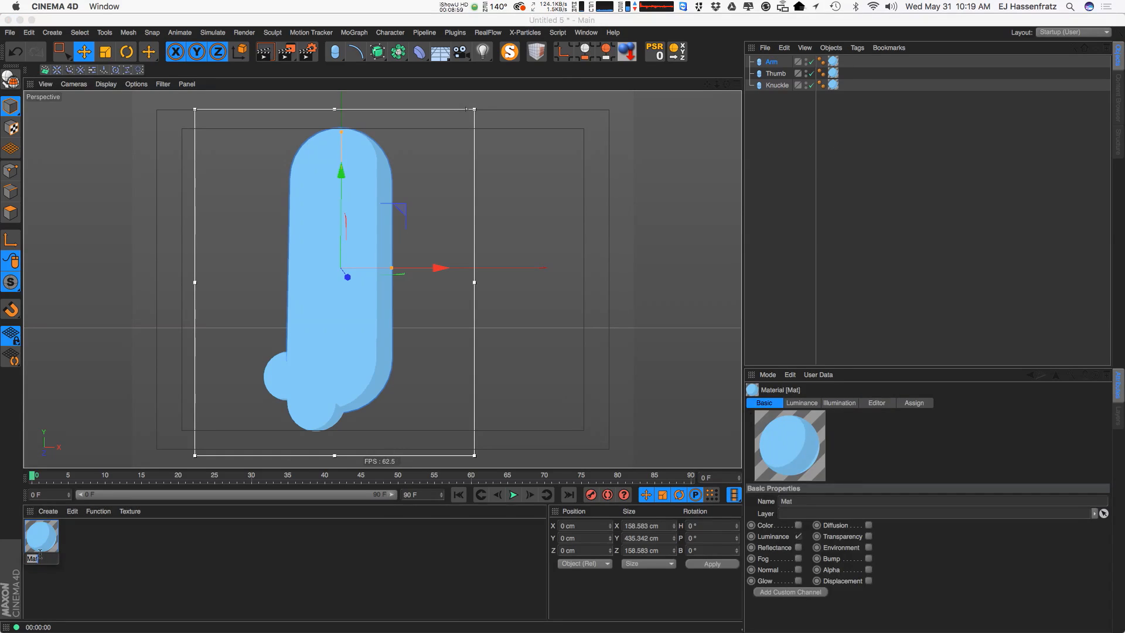
pyautogui.doubleClick(40, 557)
pyautogui.press('Return')
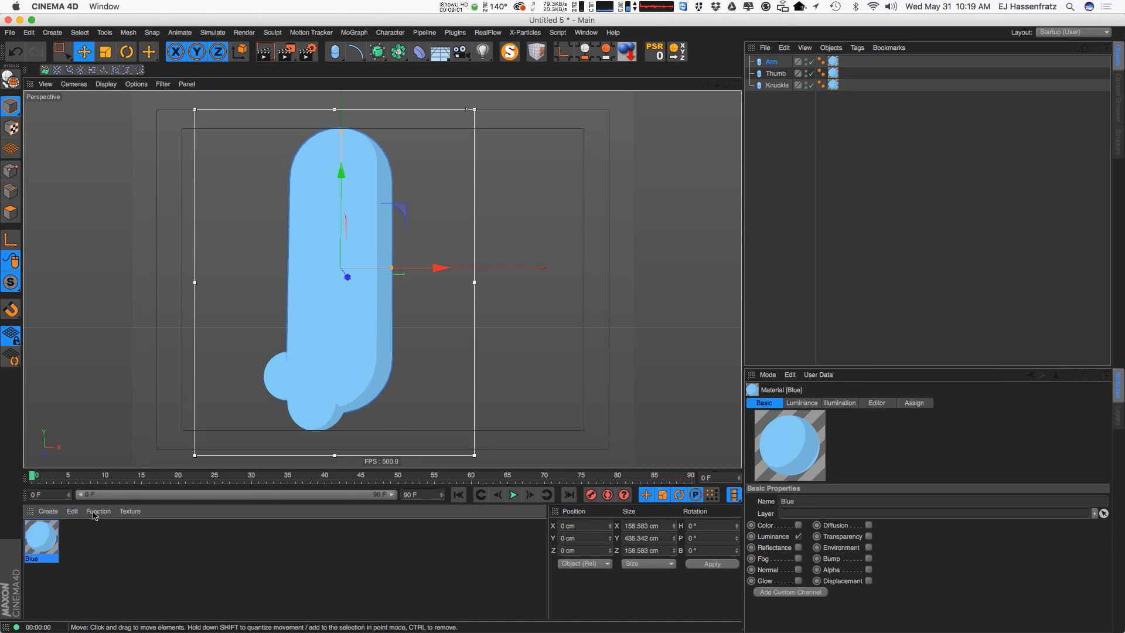
pyautogui.keyDown('ctrl'); pyautogui.moveTo(41, 539); pyautogui.dragTo(95, 561); pyautogui.keyUp('ctrl')
pyautogui.doubleClick(93, 560)
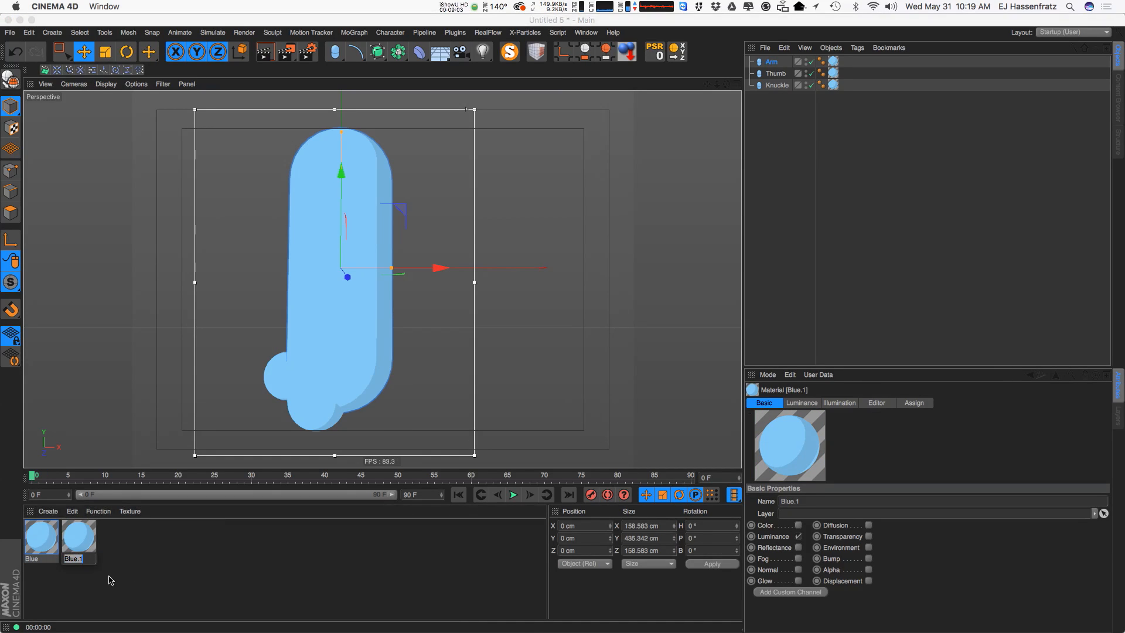
pyautogui.click(75, 550)
pyautogui.press('Delete')
# Duplicate the Blue material and name the copy Light Blue
pyautogui.click(49, 550)
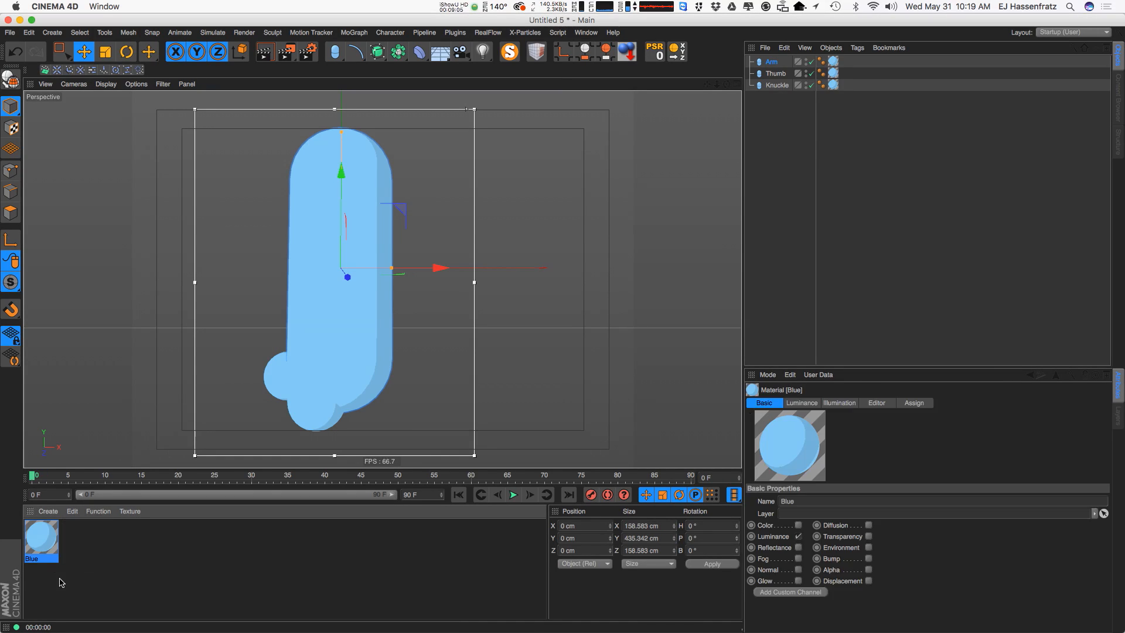
pyautogui.keyDown('ctrl'); pyautogui.moveTo(52, 547); pyautogui.dragTo(109, 563); pyautogui.keyUp('ctrl')
pyautogui.doubleClick(86, 562)
pyautogui.write('L')
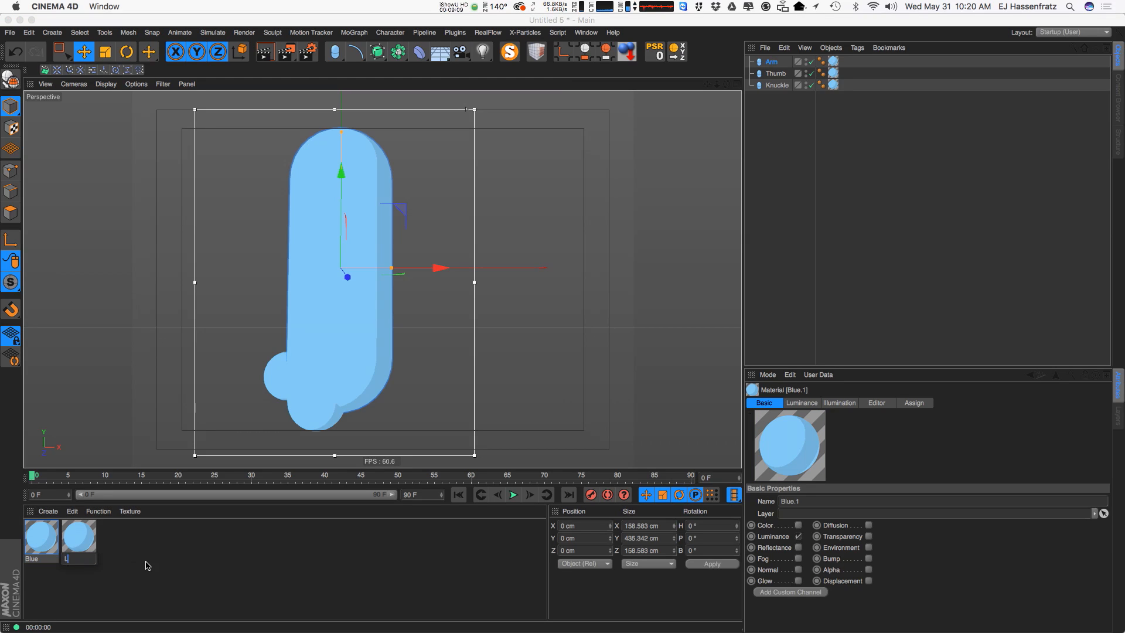
pyautogui.write('ight Blur')
pyautogui.press('Return')
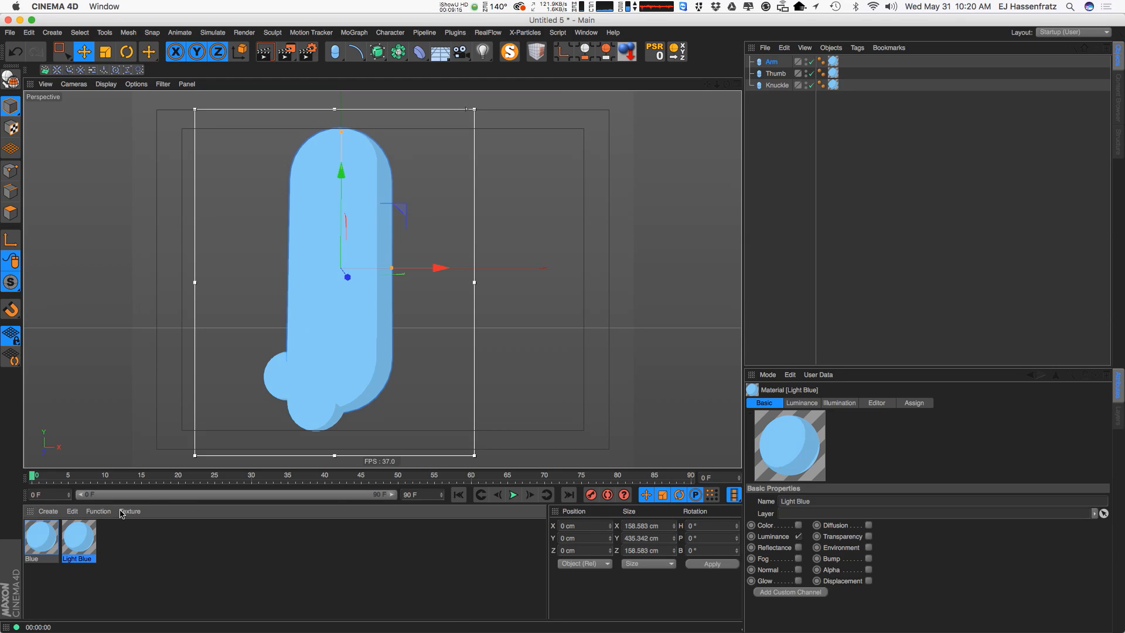
# Set the Light Blue material's Luminance color to a very pale blue, RGB 208, 245, 251, and close the Material Editor
pyautogui.doubleClick(72, 540)
pyautogui.moveTo(487, 79); pyautogui.dragTo(766, 114)
pyautogui.moveTo(642, 184); pyautogui.dragTo(631, 180)
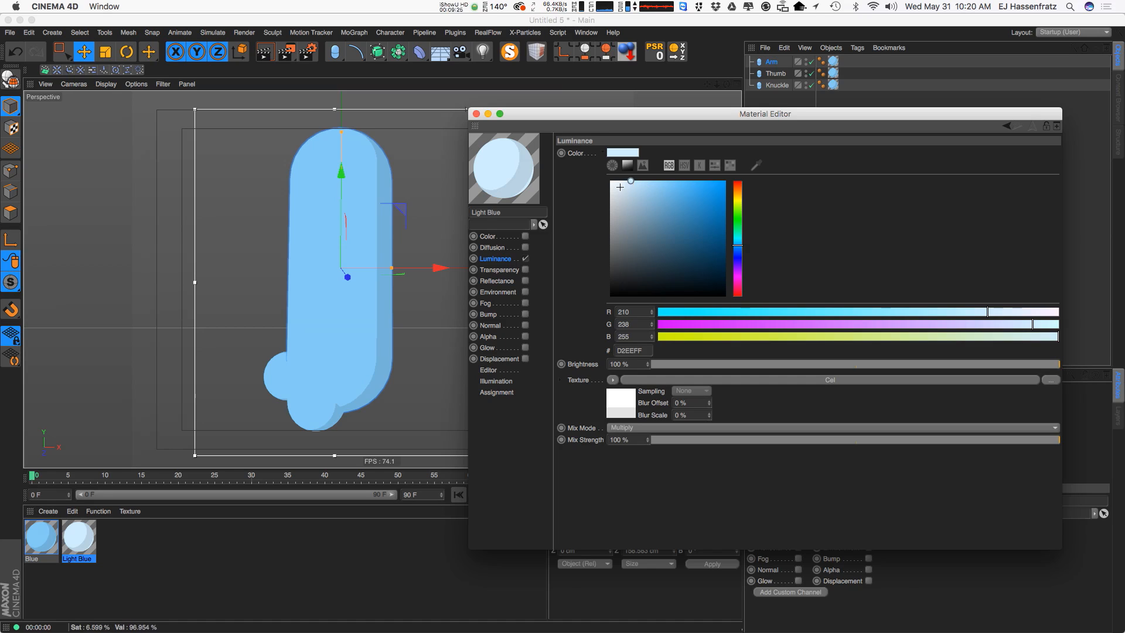
pyautogui.moveTo(695, 213)
pyautogui.mouseDown()
pyautogui.moveTo(726, 237)
pyautogui.moveTo(738, 278)
pyautogui.mouseUp()
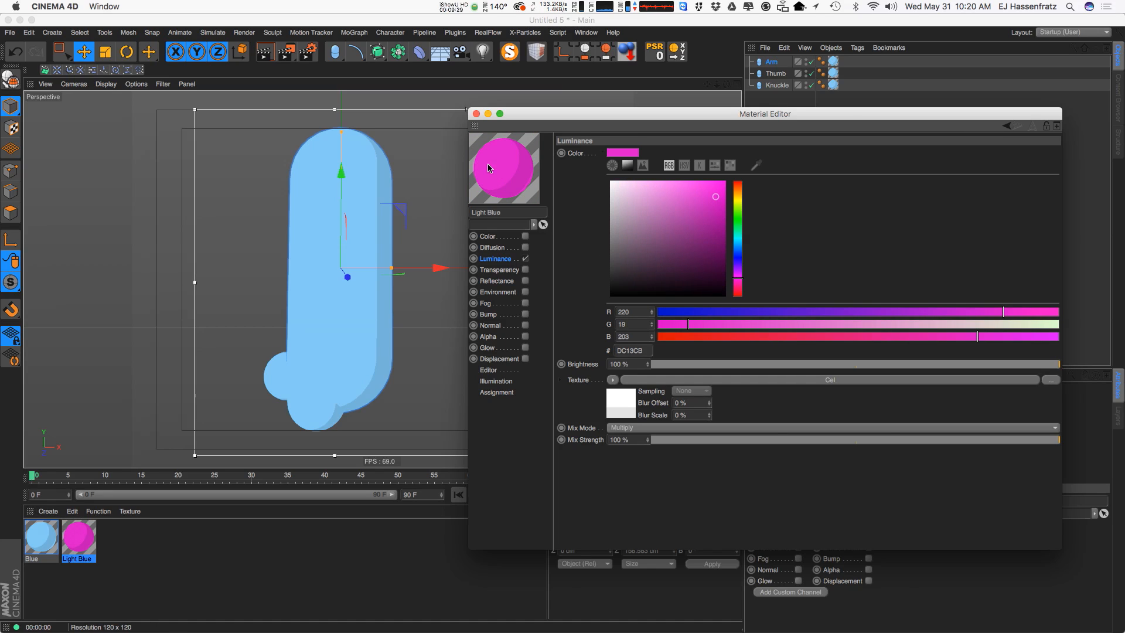
pyautogui.click(620, 182)
pyautogui.moveTo(737, 278); pyautogui.dragTo(739, 237)
pyautogui.click(624, 186)
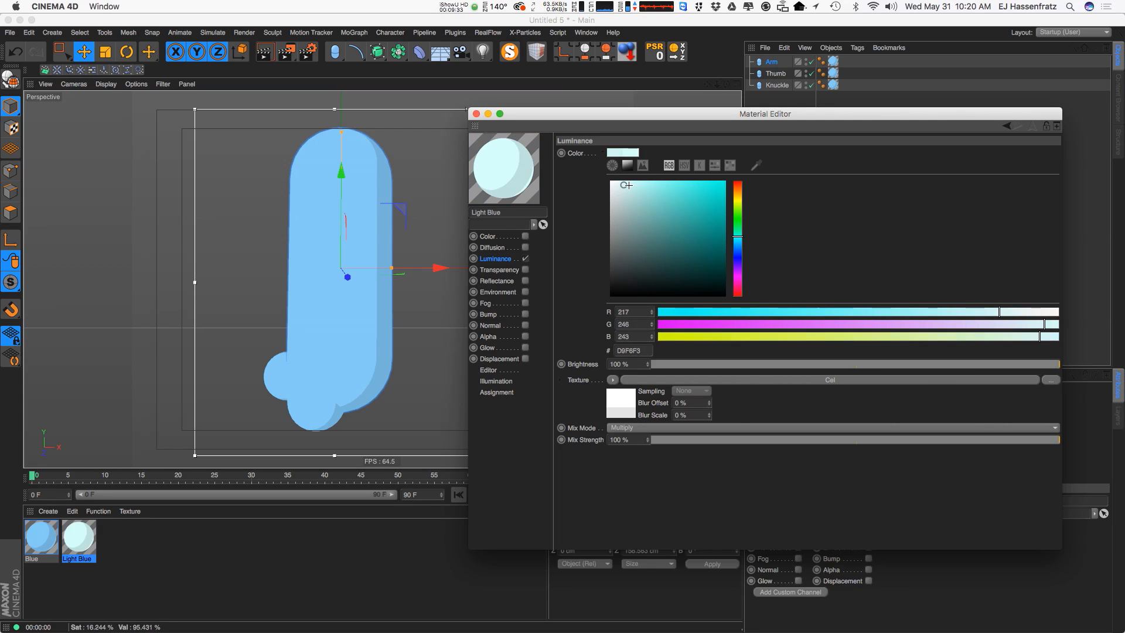
pyautogui.click(739, 241)
pyautogui.moveTo(618, 183); pyautogui.dragTo(630, 182)
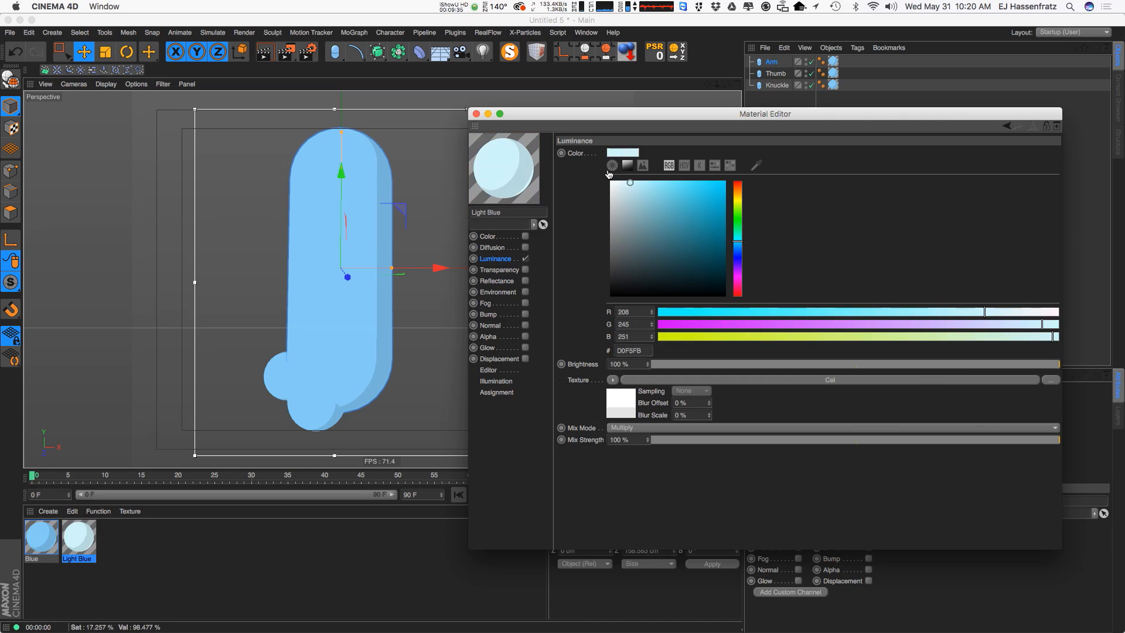
pyautogui.click(476, 113)
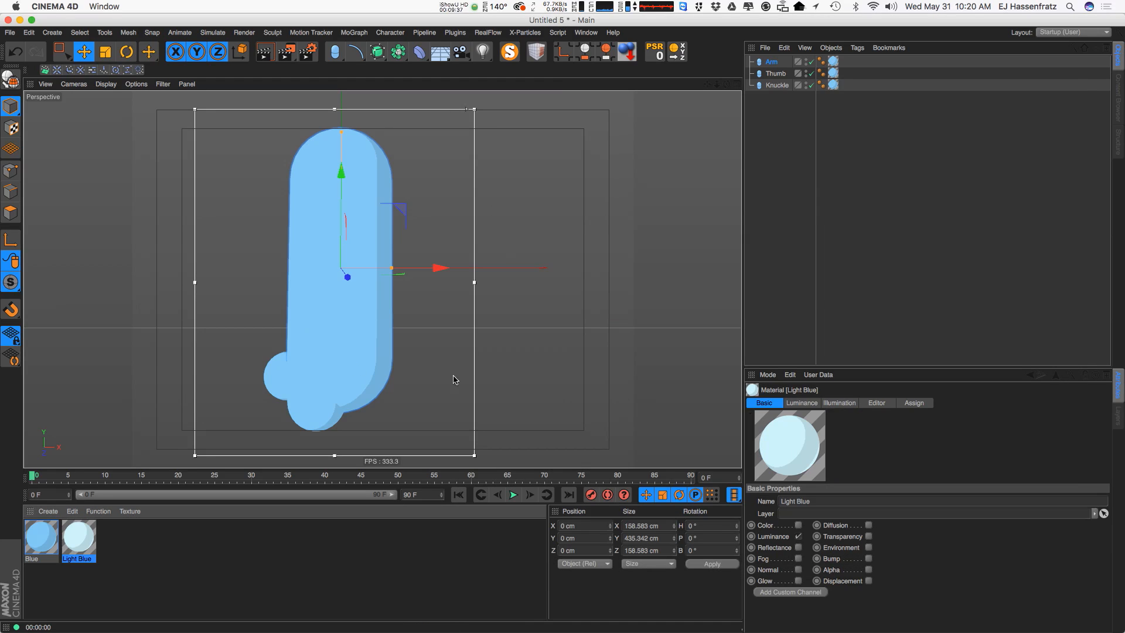
# Replace the materials on the Thumb and Knuckle with Light Blue
pyautogui.click(859, 105)
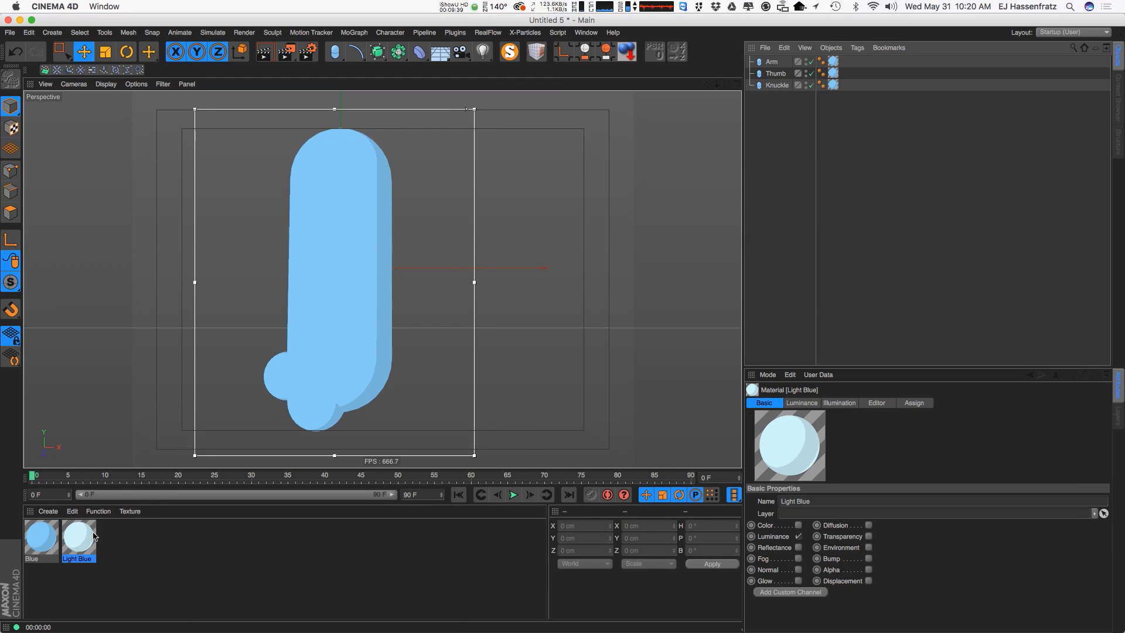
pyautogui.moveTo(94, 536); pyautogui.dragTo(834, 73)
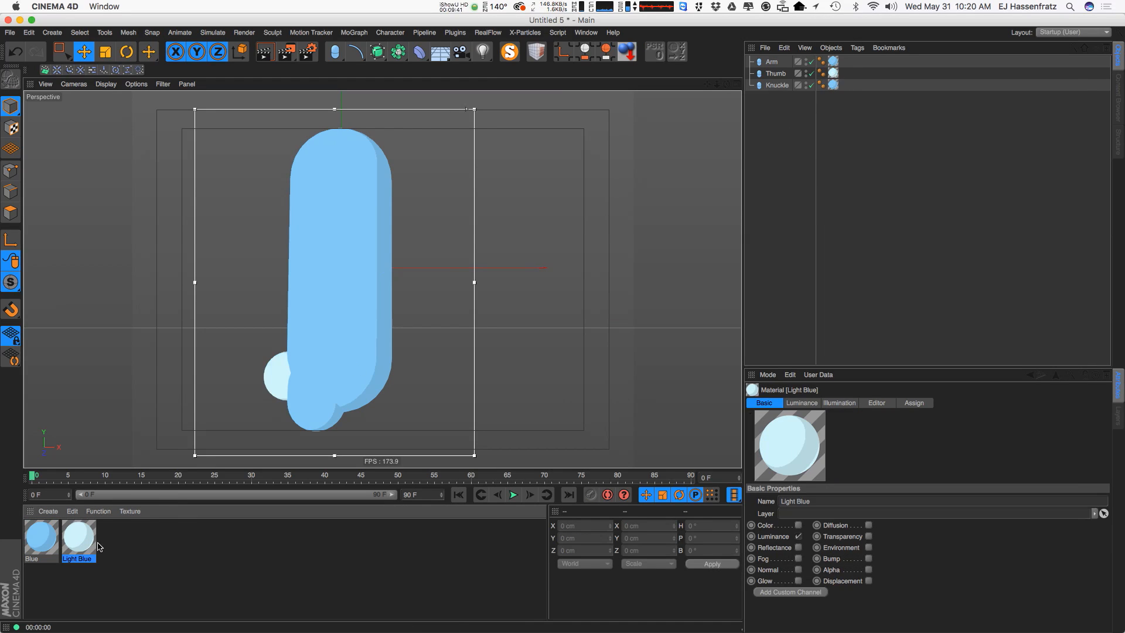
pyautogui.moveTo(98, 546); pyautogui.dragTo(834, 85)
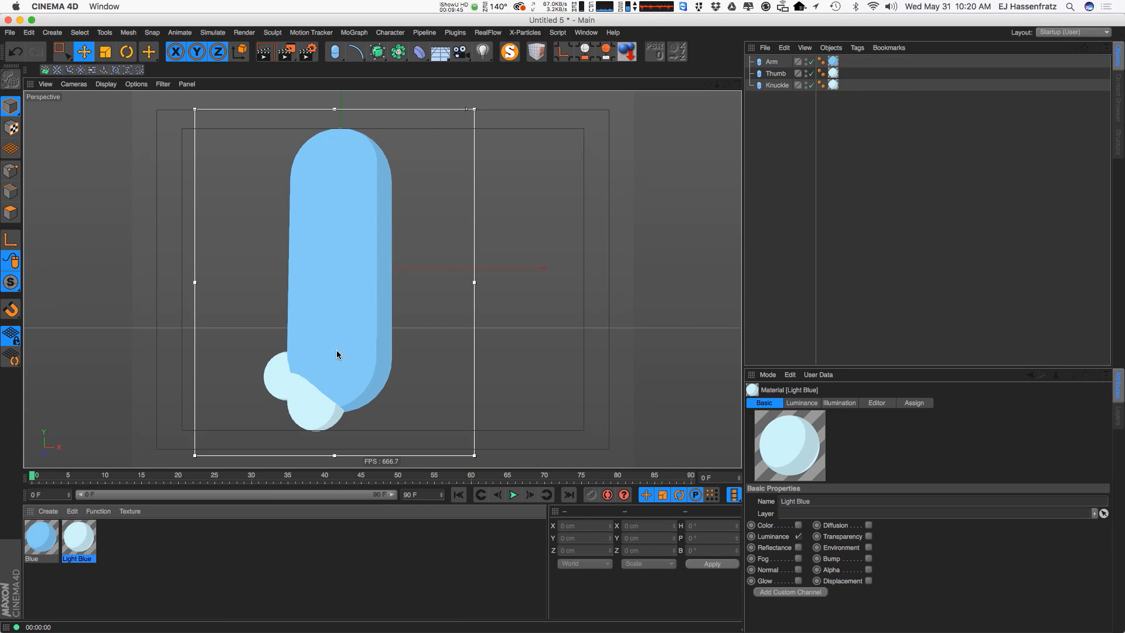
# Select the Arm, switch to Polygons mode and set the perspective view's display to Gouraud Shading (Lines)
pyautogui.click(359, 369)
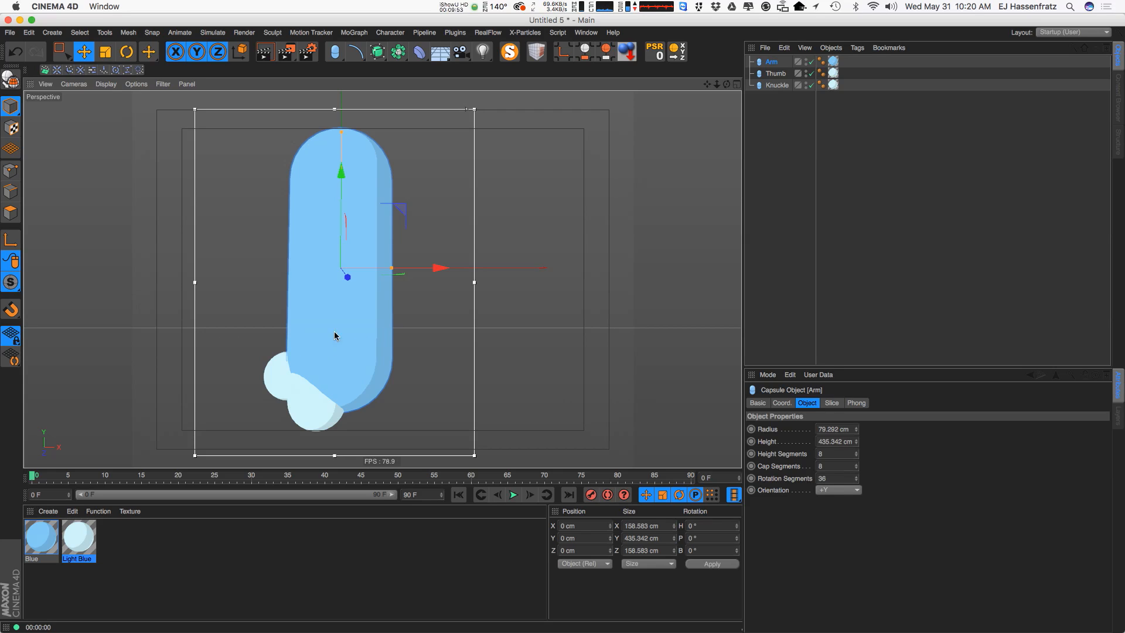
pyautogui.moveTo(354, 309)
pyautogui.keyDown('alt'); pyautogui.mouseDown()
pyautogui.moveTo(344, 324)
pyautogui.moveTo(387, 360)
pyautogui.mouseUp(); pyautogui.keyUp('alt')
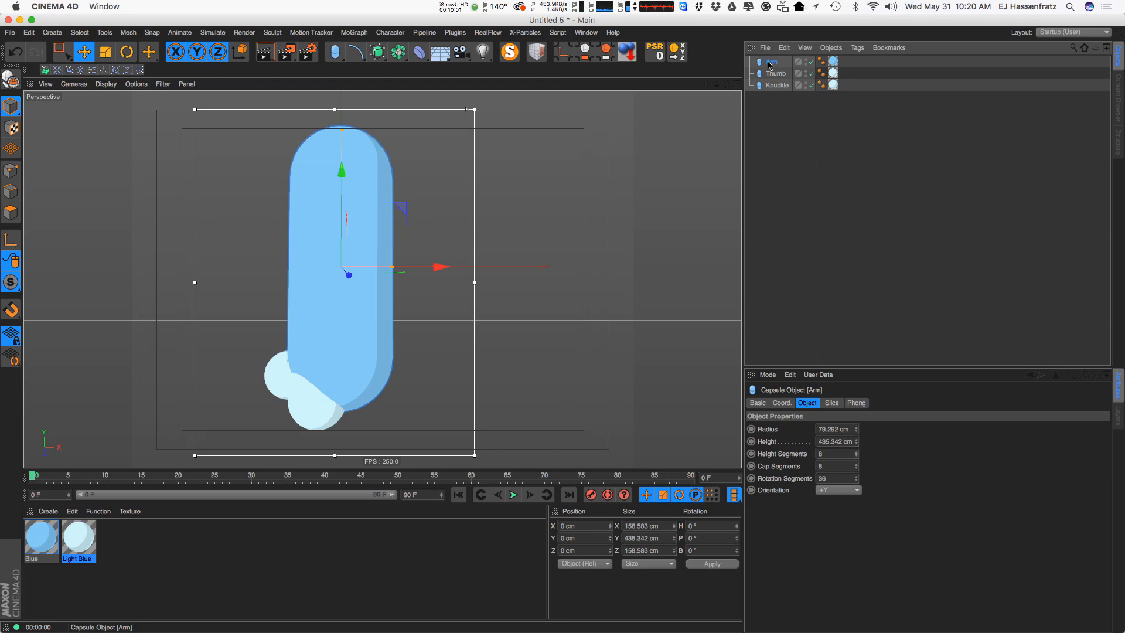
pyautogui.click(18, 213)
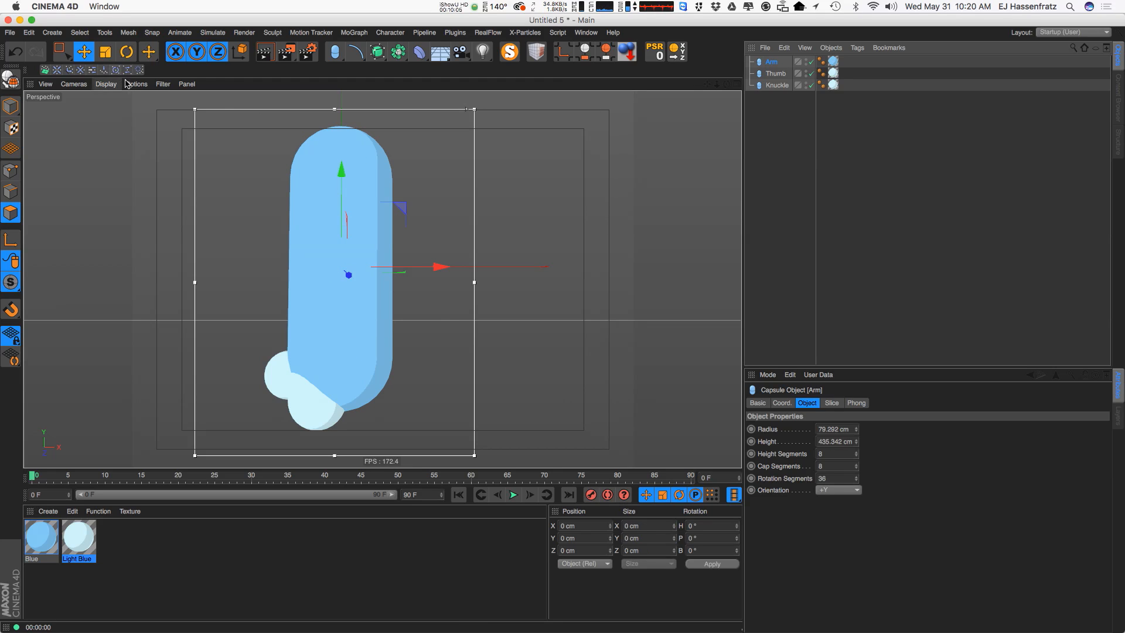
pyautogui.click(106, 84)
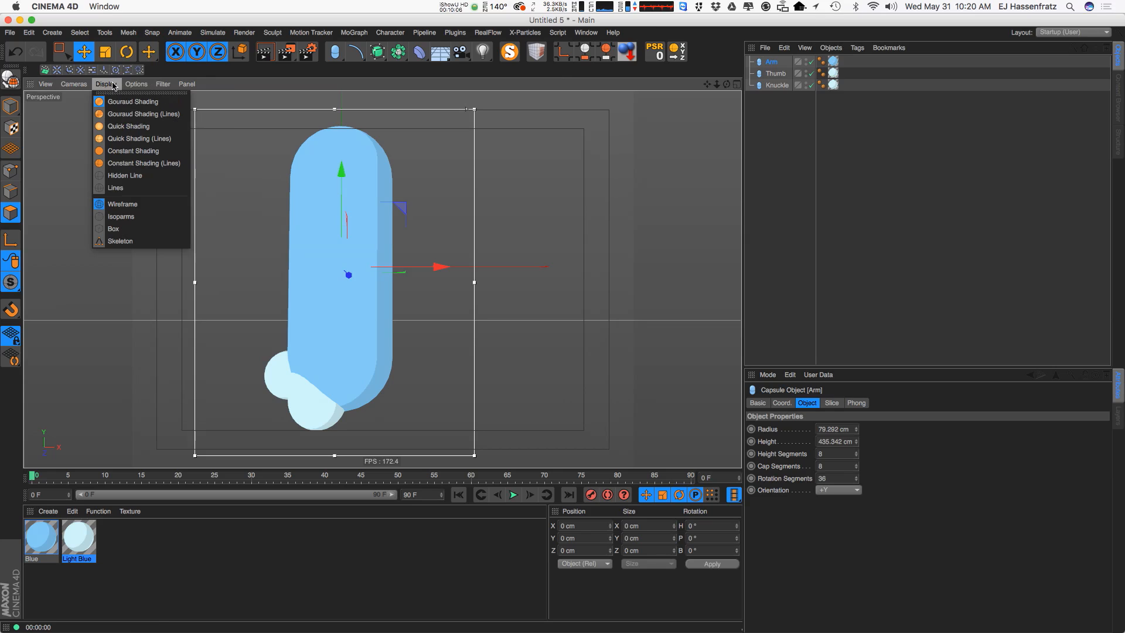
pyautogui.click(150, 115)
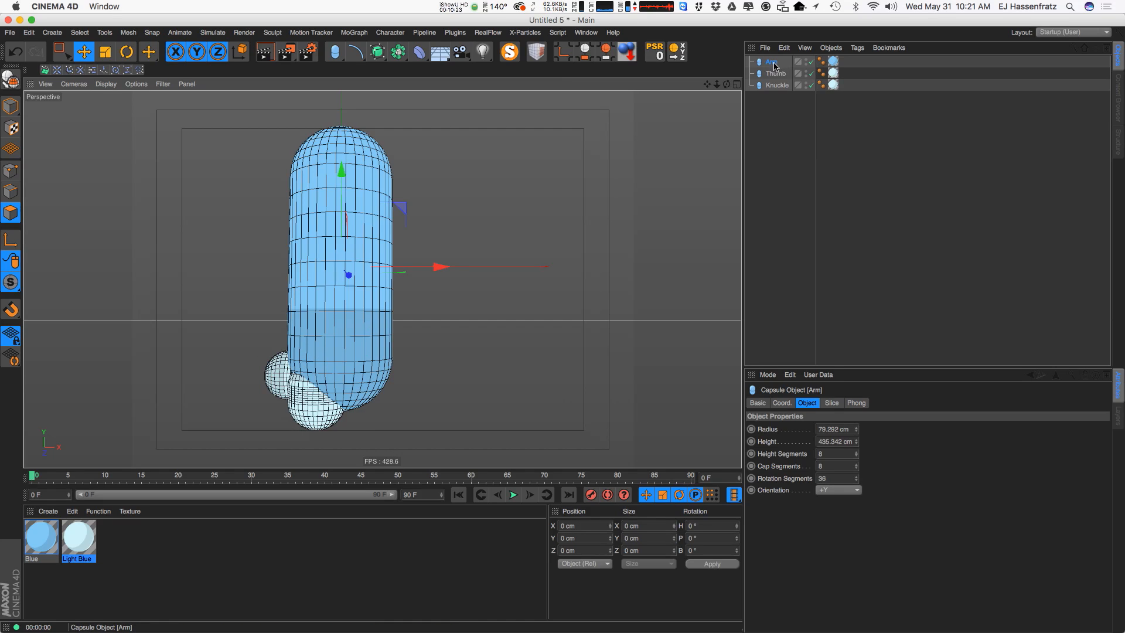
# Make the Arm capsule editable and select a single polygon on the front of its lower end
pyautogui.press('c')
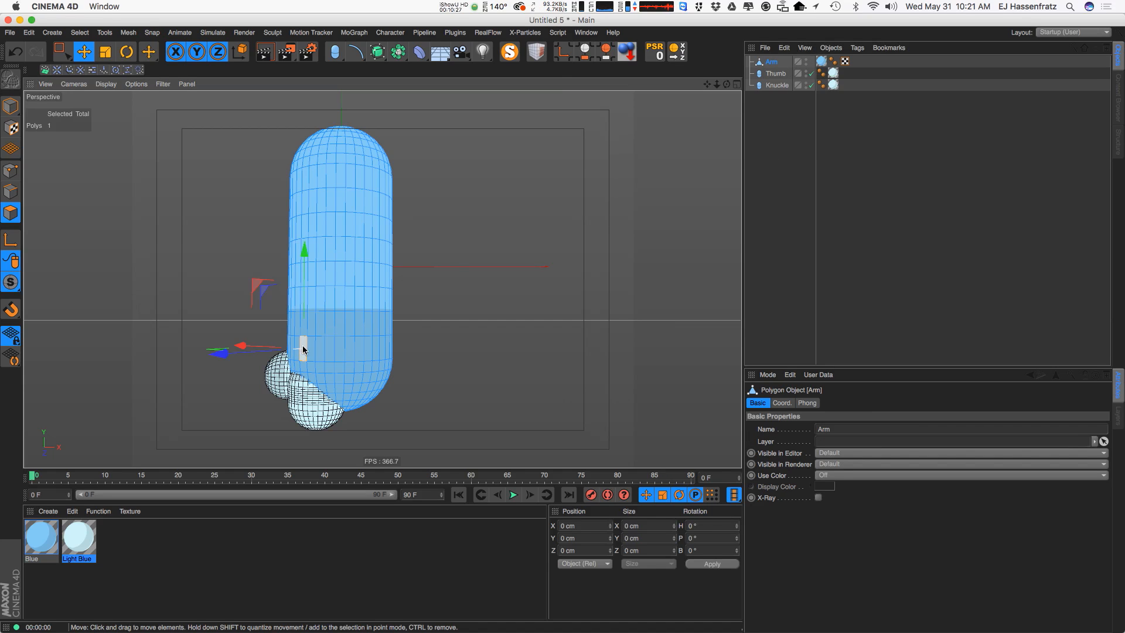
pyautogui.press('super+a')
pyautogui.click(351, 348)
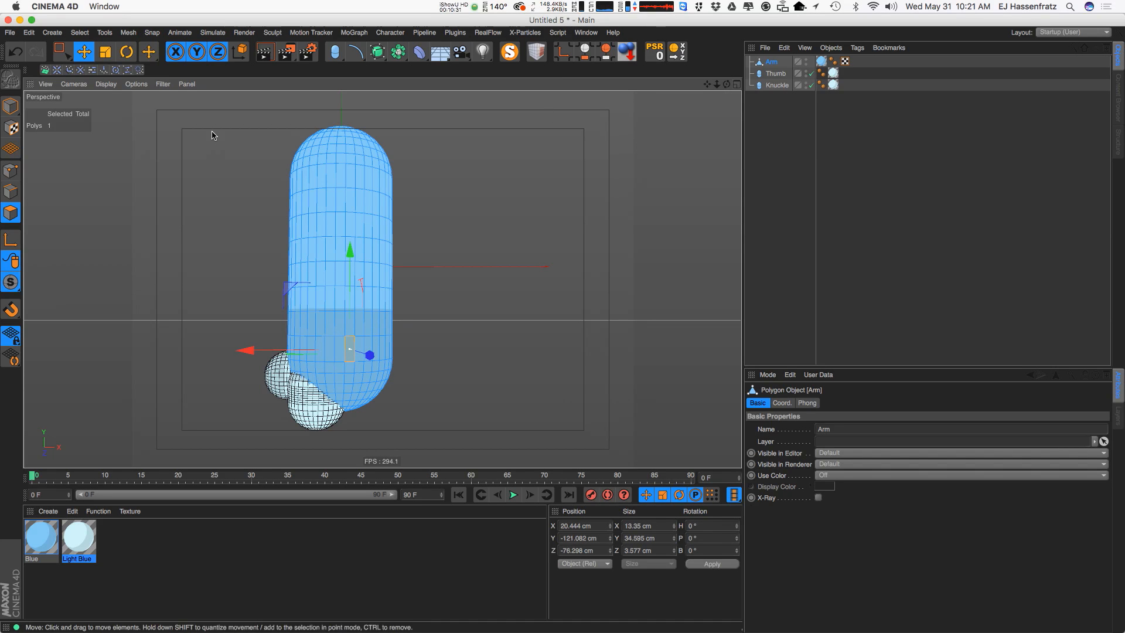
# Show all four views and use Rectangle Selection in the Right view to select the visible polygons at the Arm's rounded lower end
pyautogui.middleClick(655, 198)
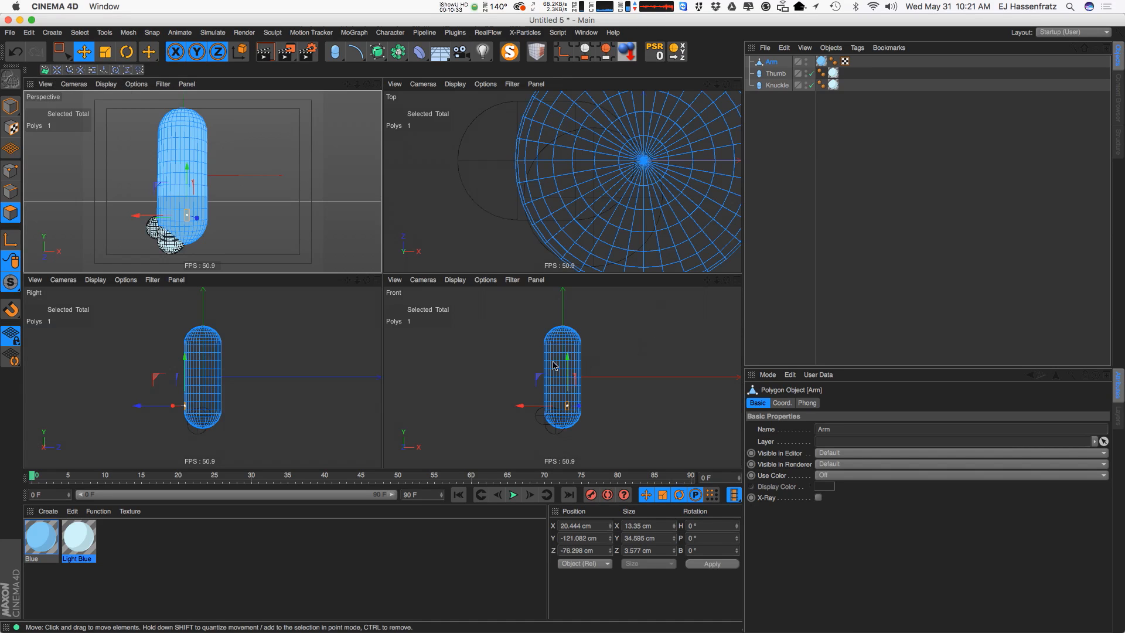
pyautogui.scroll(5, 248, 419)
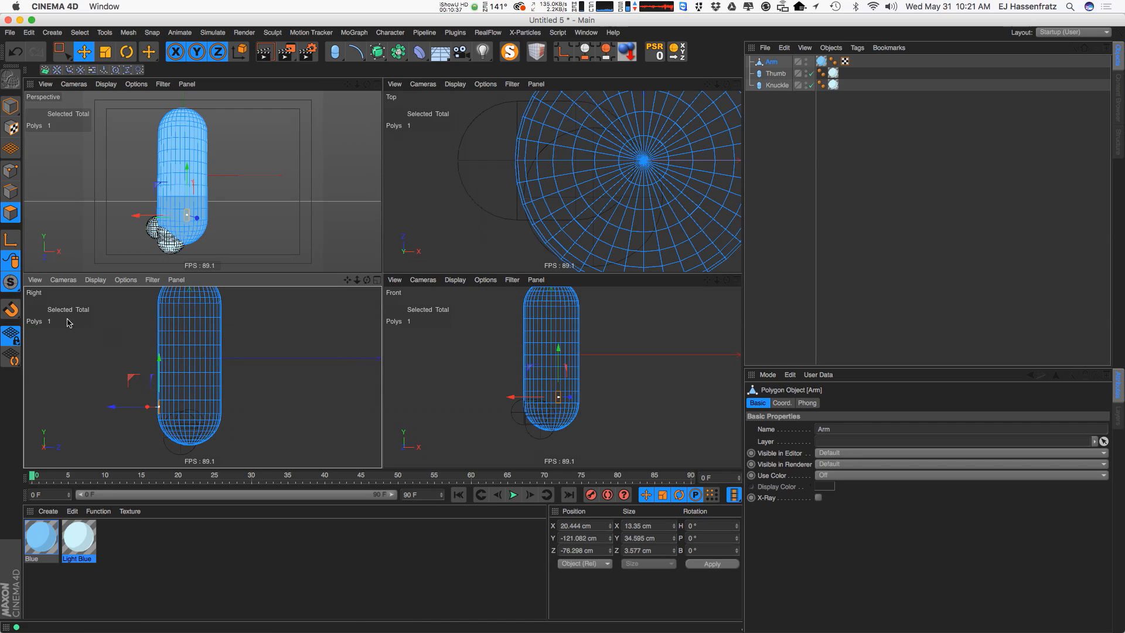
pyautogui.moveTo(63, 57); pyautogui.dragTo(129, 92)
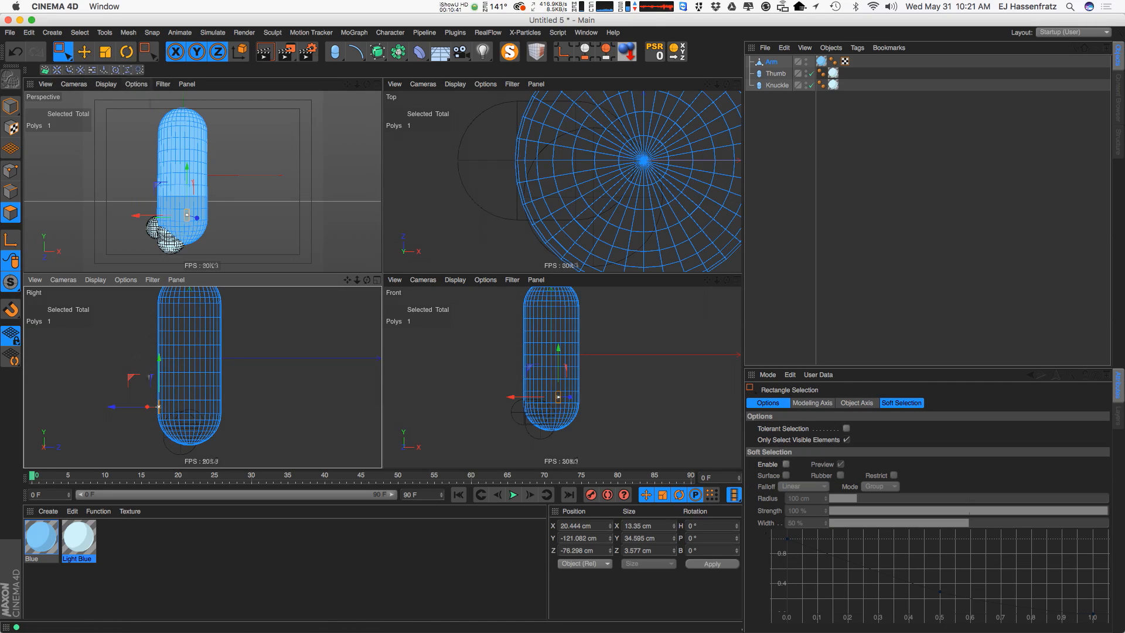
pyautogui.moveTo(133, 395); pyautogui.dragTo(262, 456)
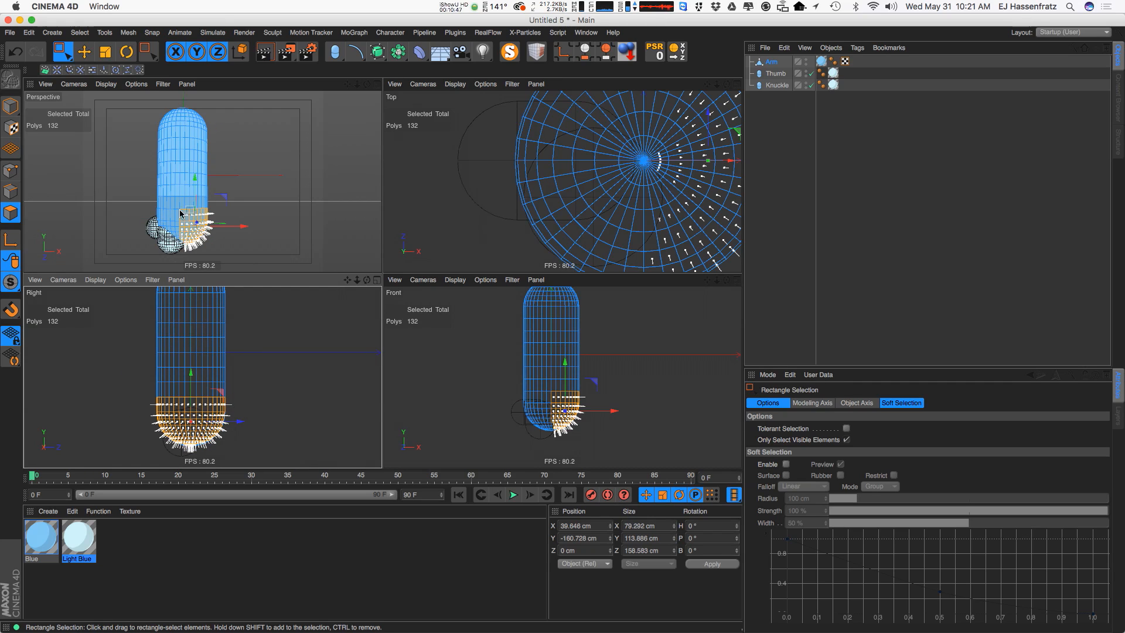
pyautogui.keyDown('alt'); pyautogui.moveTo(601, 206); pyautogui.dragTo(510, 202, button='middle'); pyautogui.keyUp('alt')
pyautogui.scroll(-3, 510, 201)
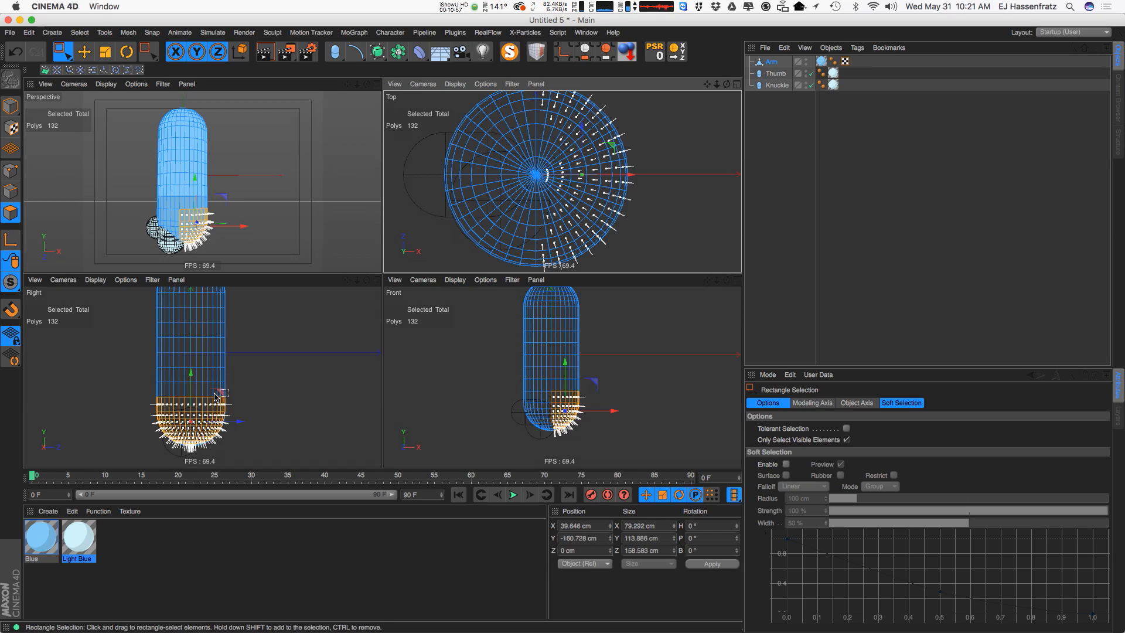
pyautogui.moveTo(129, 388); pyautogui.dragTo(274, 466)
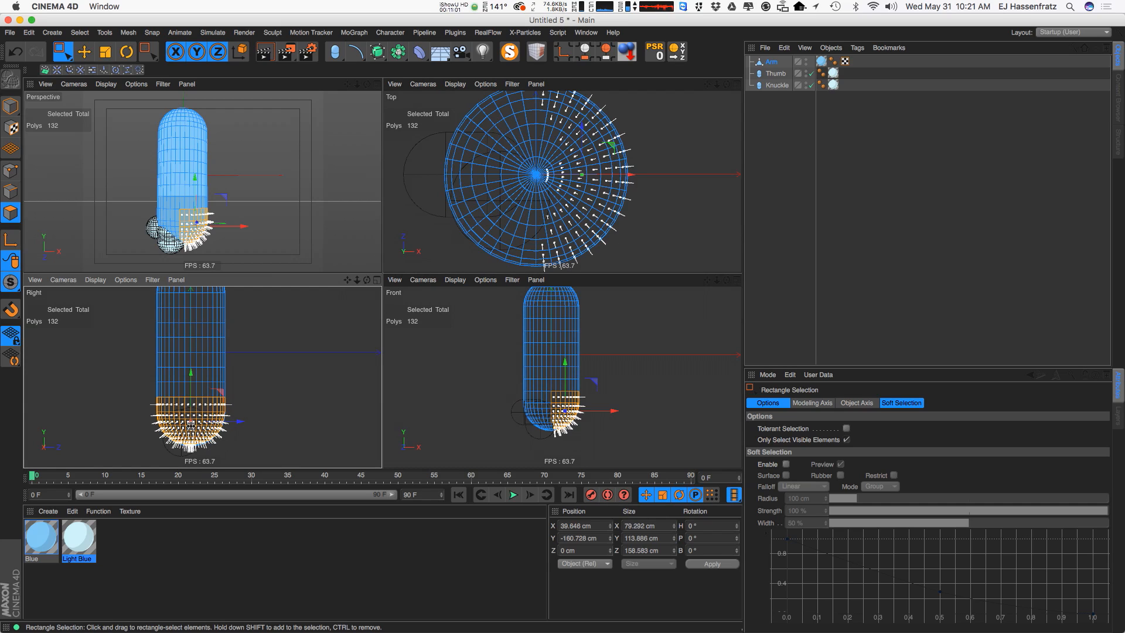
# Turn off Only Select Visible Elements, rectangle-select the Arm's whole rounded lower end in the Right view and store it as a polygon selection
pyautogui.click(846, 441)
pyautogui.moveTo(126, 390); pyautogui.dragTo(264, 468)
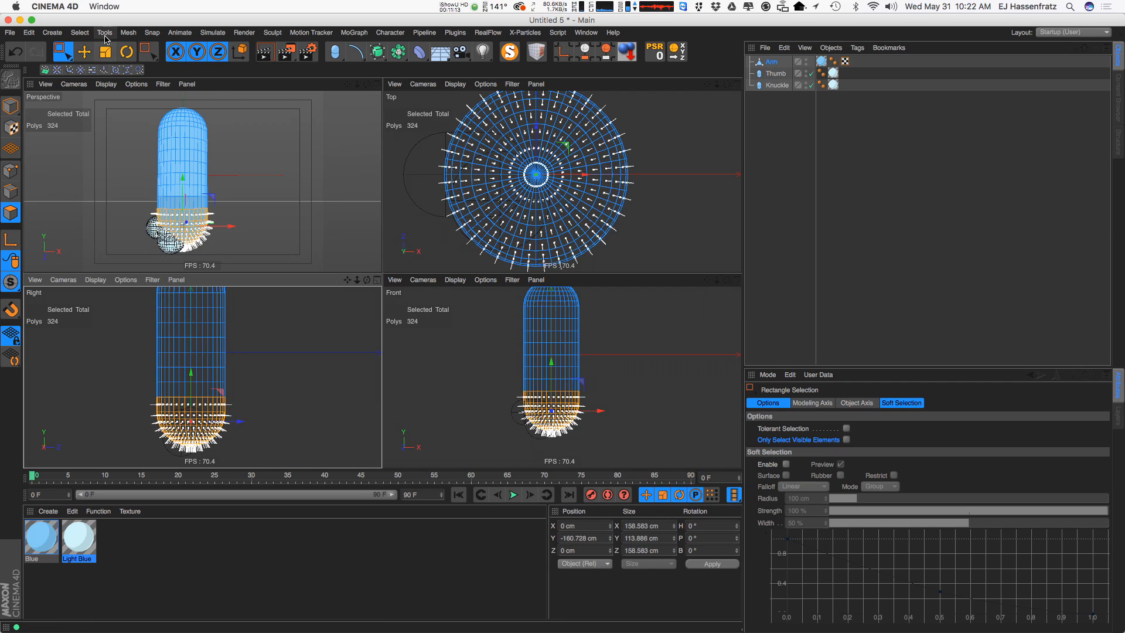
pyautogui.click(84, 33)
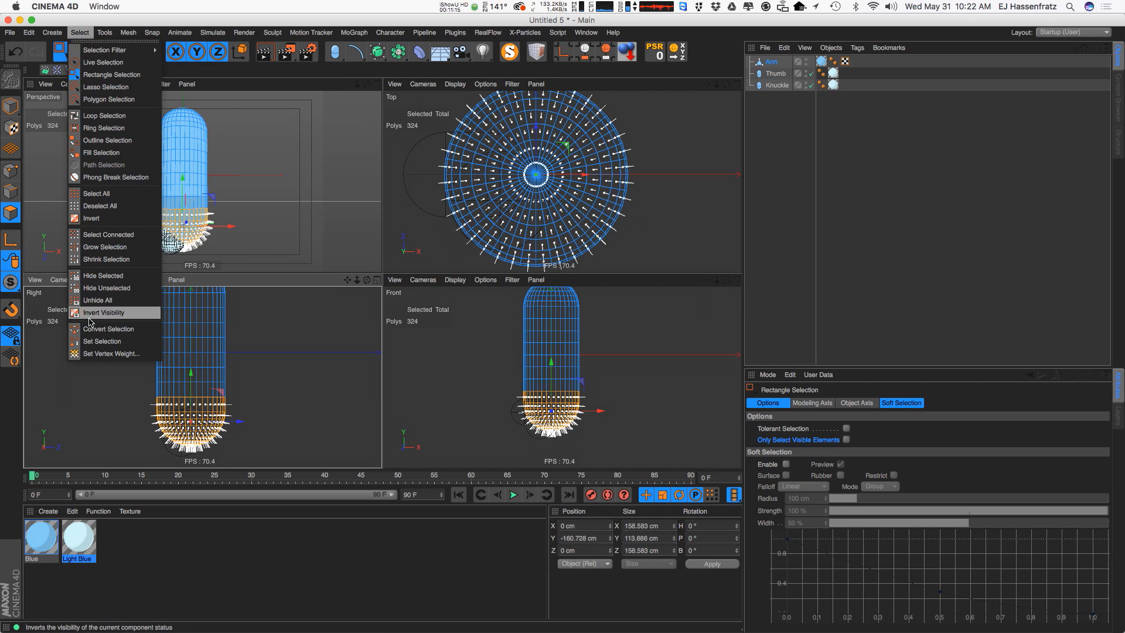
pyautogui.click(114, 341)
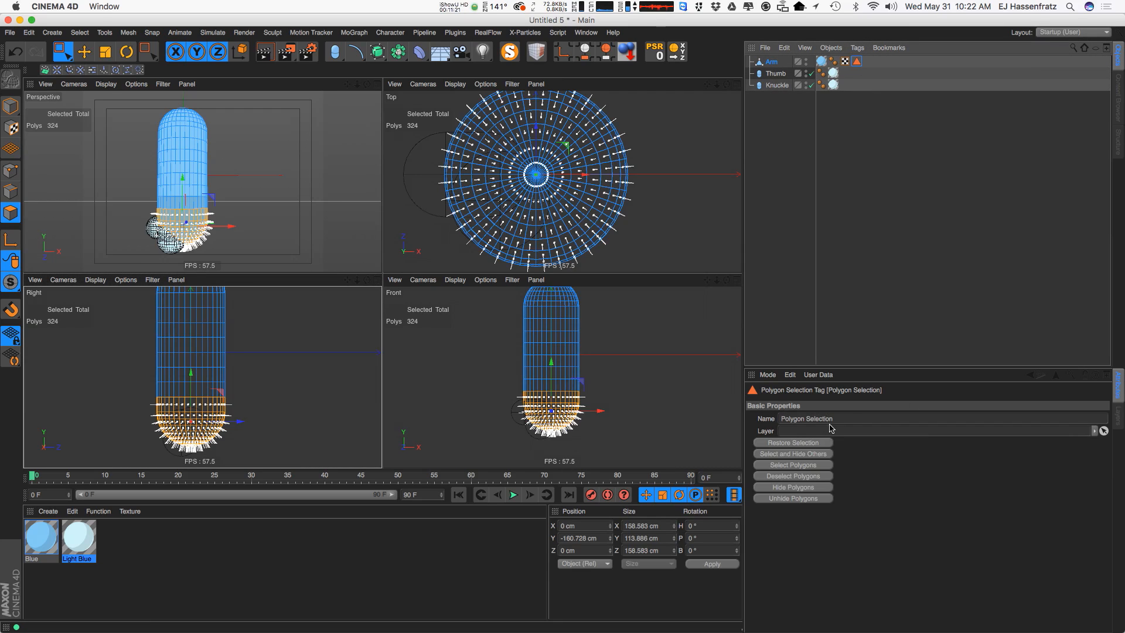
# Name the Arm's new polygon selection tag Hand and deselect the Arm
pyautogui.click(854, 420)
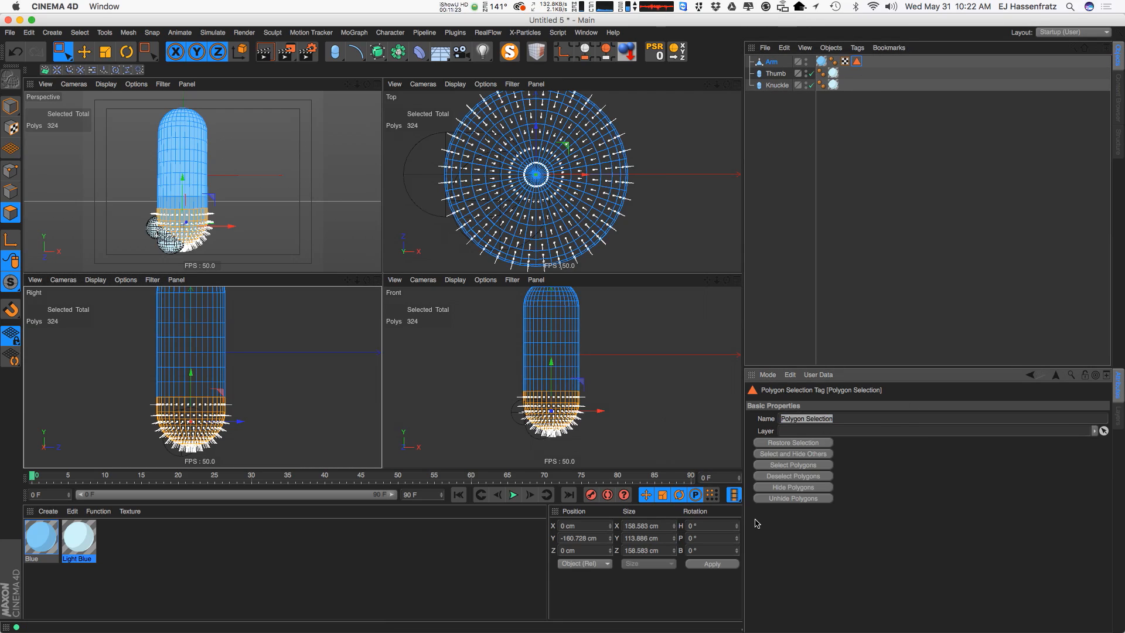
pyautogui.write('Hand')
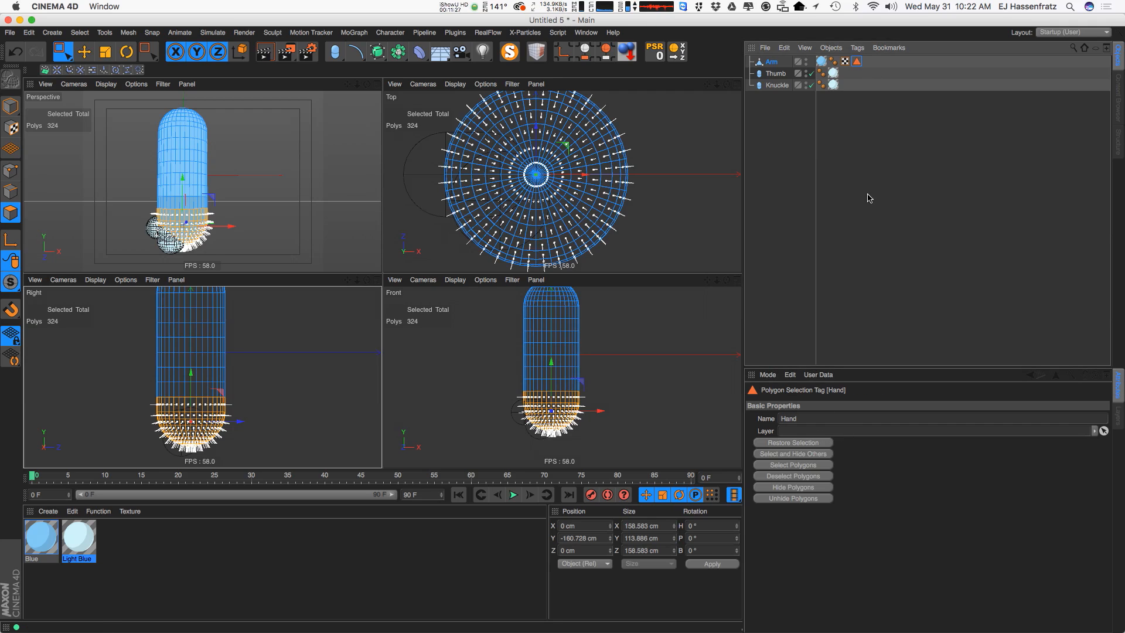
pyautogui.click(868, 211)
# Add the Light Blue material to the Arm alongside its Blue one and render the perspective view
pyautogui.click(858, 62)
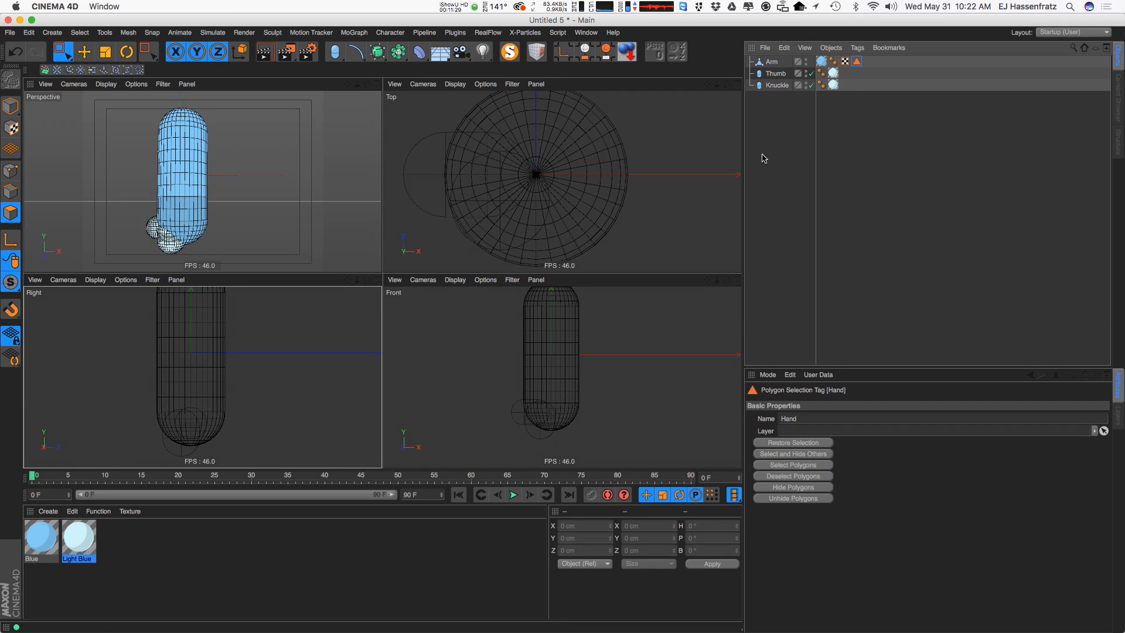
pyautogui.moveTo(80, 544); pyautogui.dragTo(780, 63)
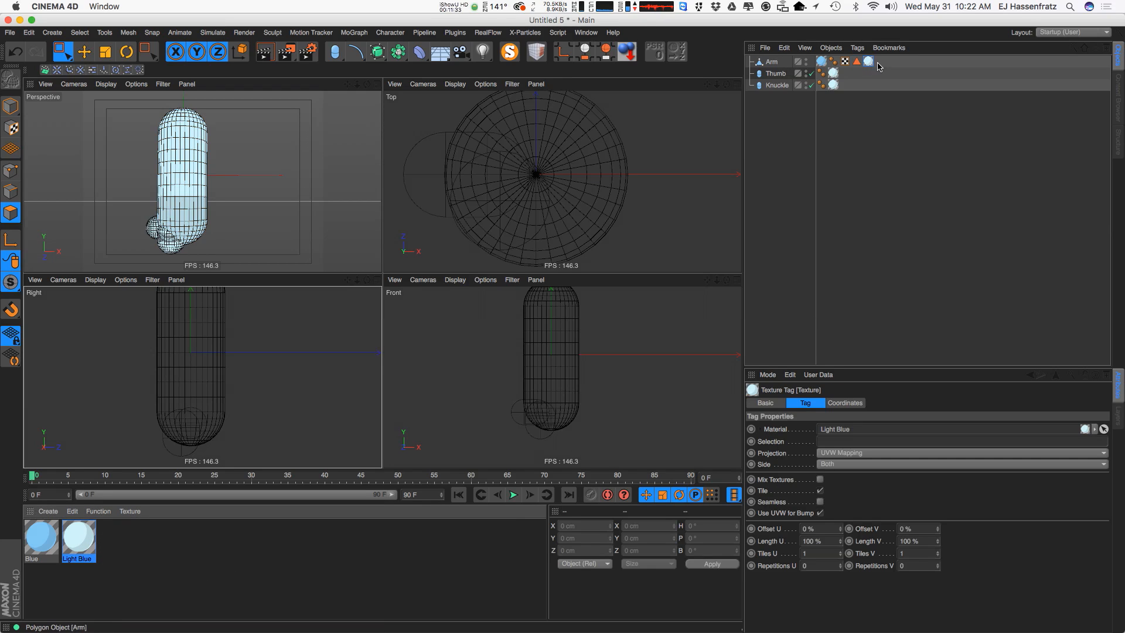
pyautogui.click(824, 62)
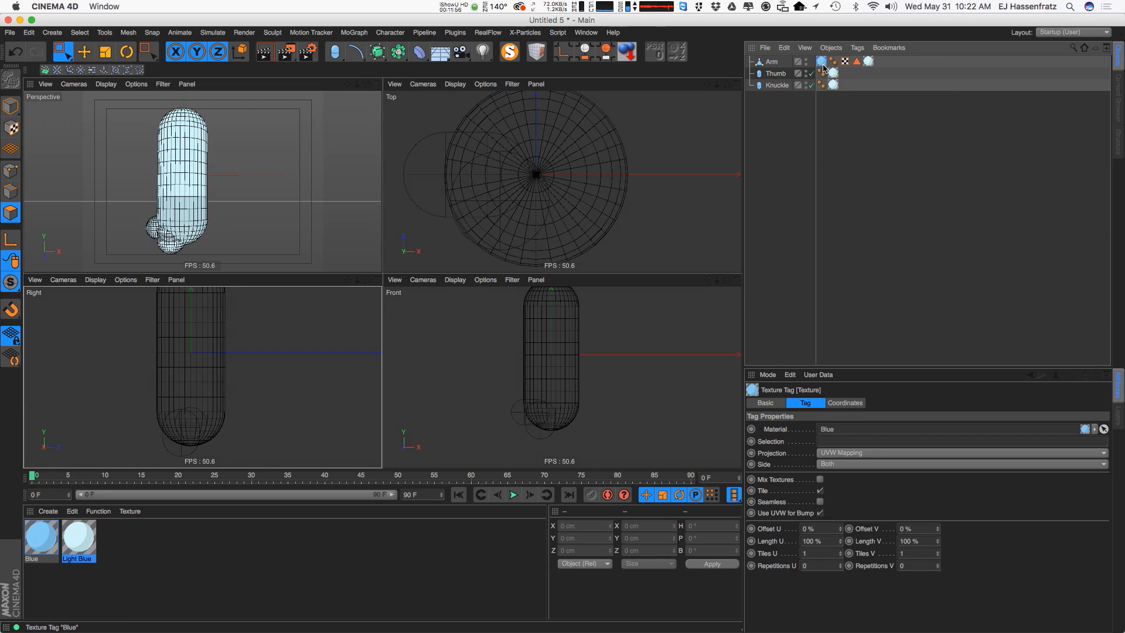
pyautogui.click(869, 61)
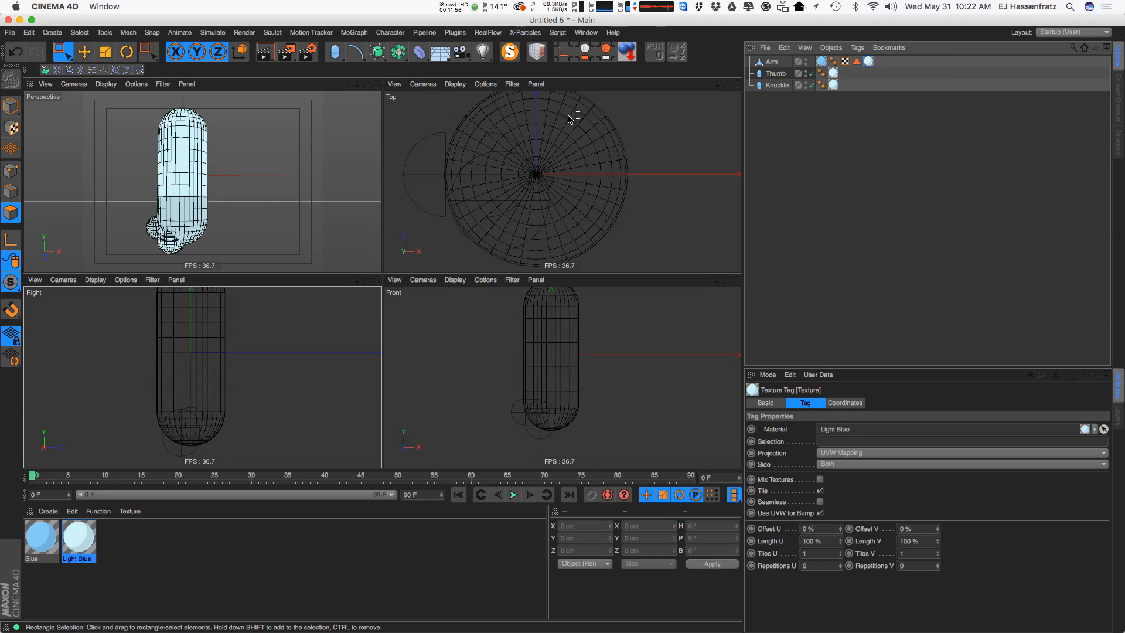
pyautogui.press('super+r')
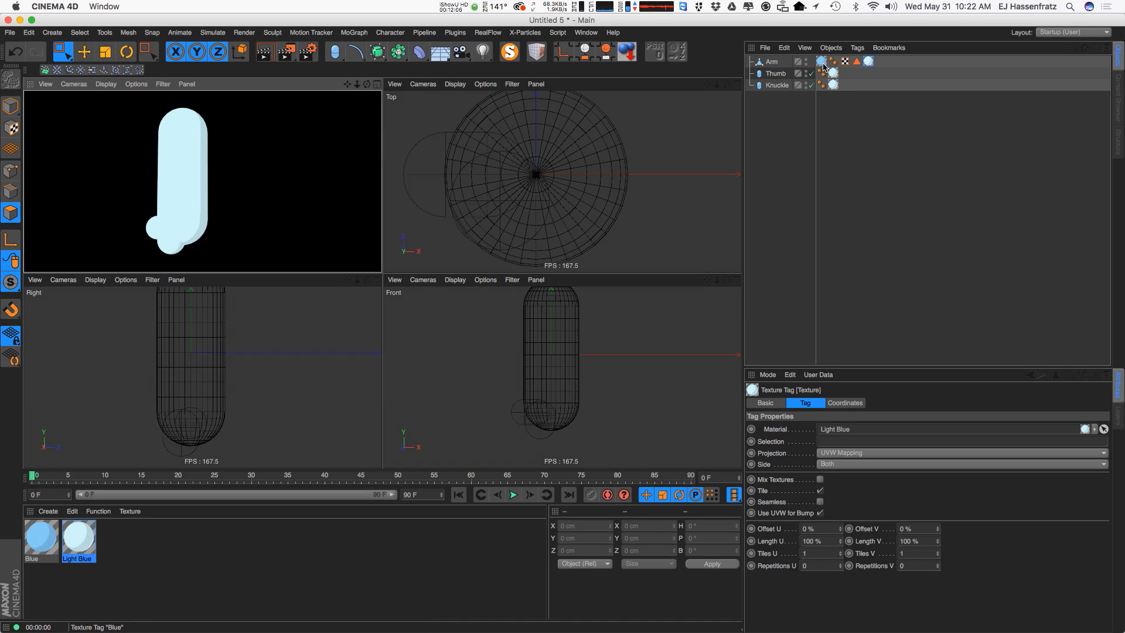
# Restrict the Arm's Light Blue texture tag to the Hand selection and render the maximized perspective view
pyautogui.click(879, 65)
pyautogui.click(857, 61)
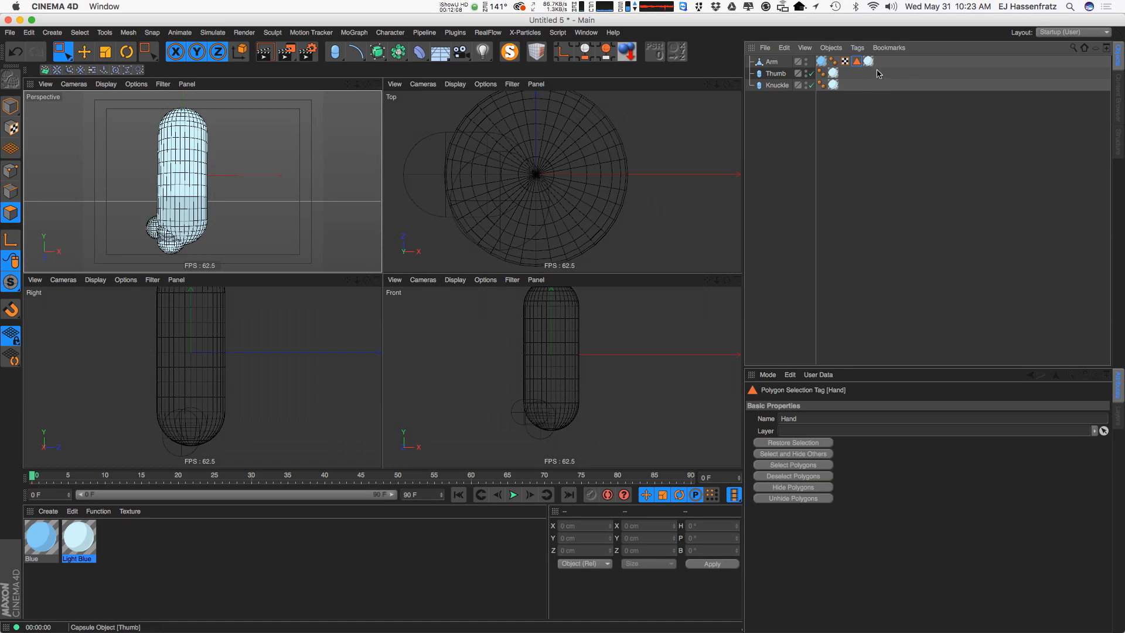
pyautogui.click(868, 61)
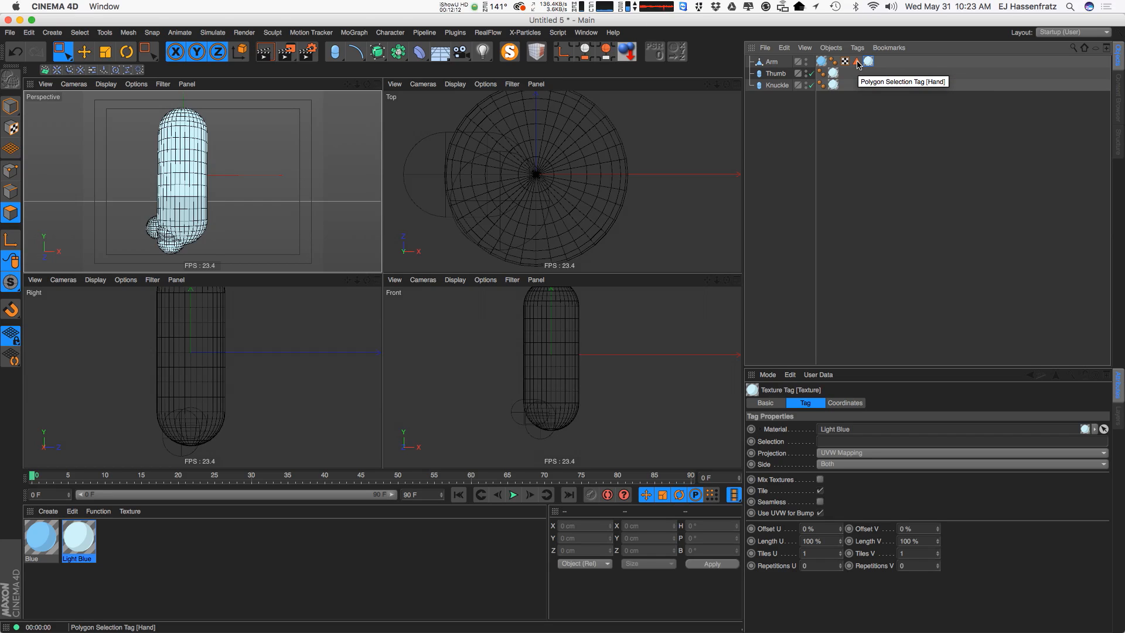
pyautogui.moveTo(857, 63); pyautogui.dragTo(887, 155)
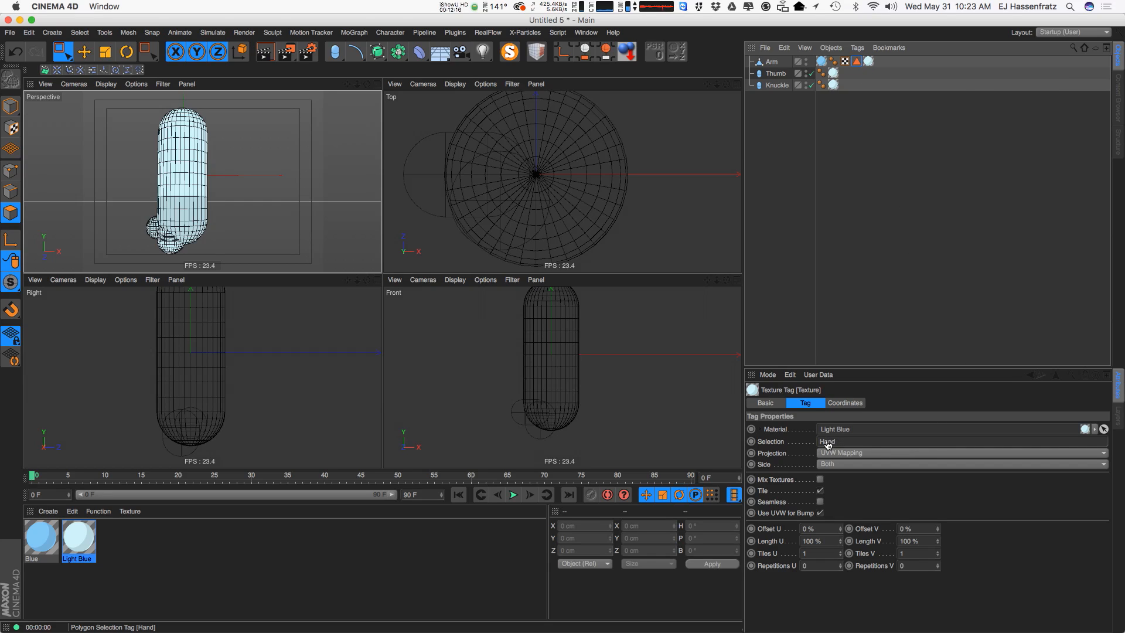
pyautogui.click(377, 83)
pyautogui.hotkey('ctrl', 'r')
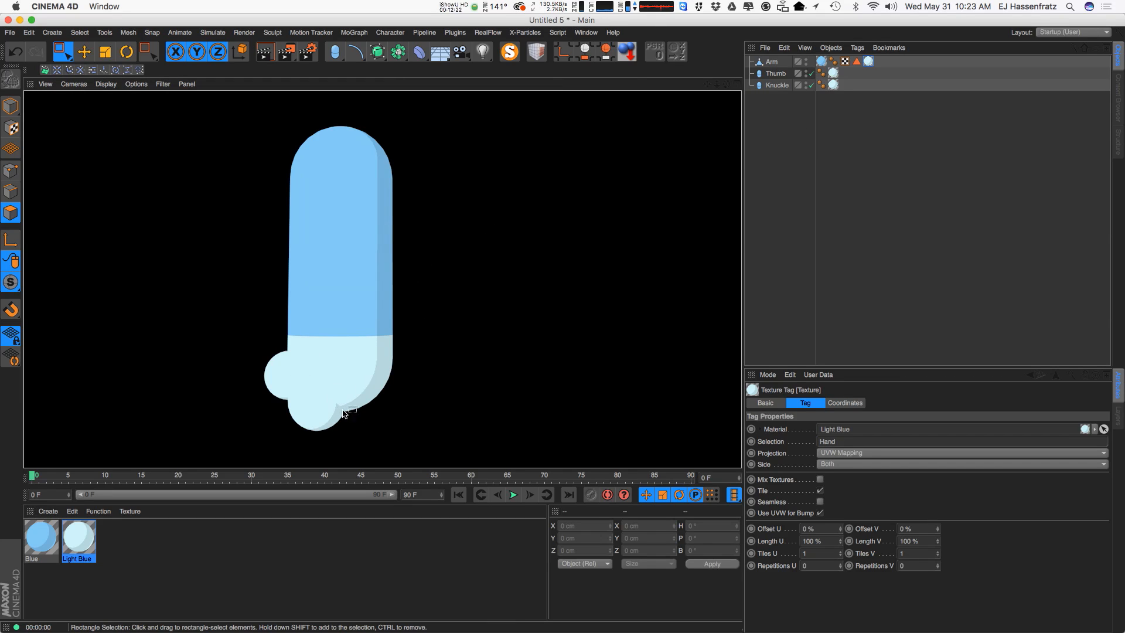
# Set the perspective view's display to Gouraud Shading without lines
pyautogui.click(106, 33)
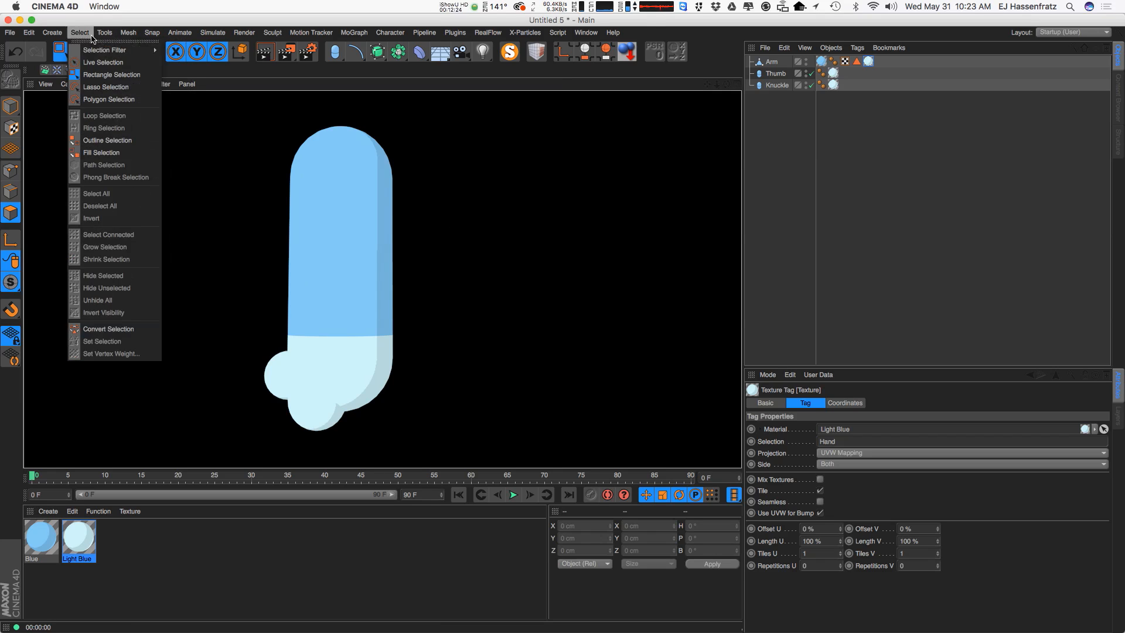
pyautogui.click(81, 34)
pyautogui.click(111, 85)
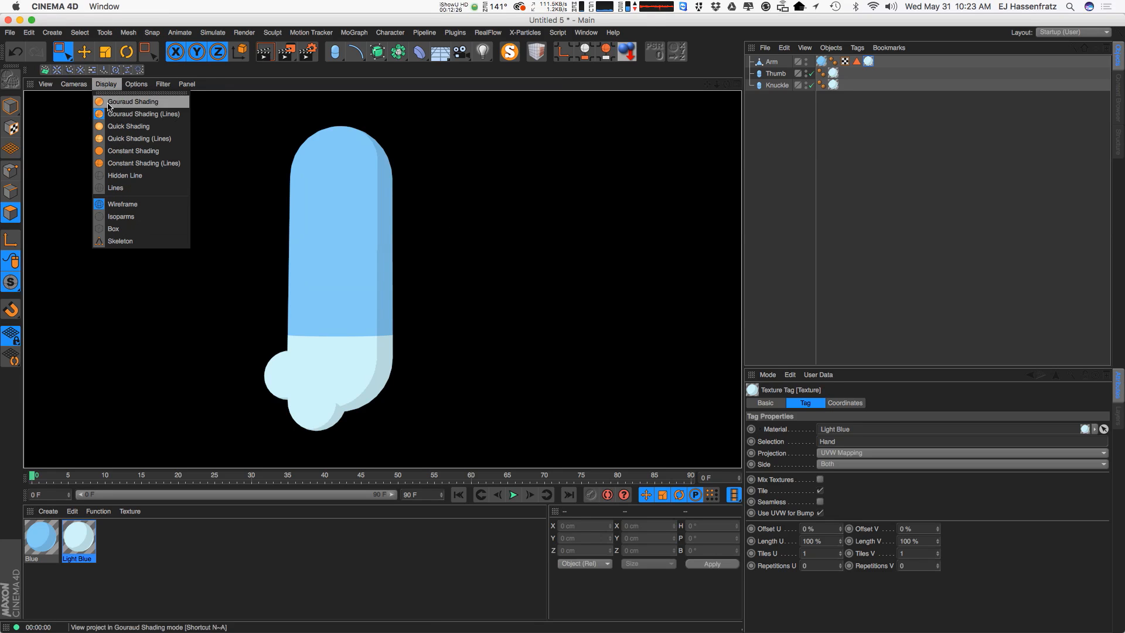
pyautogui.click(136, 115)
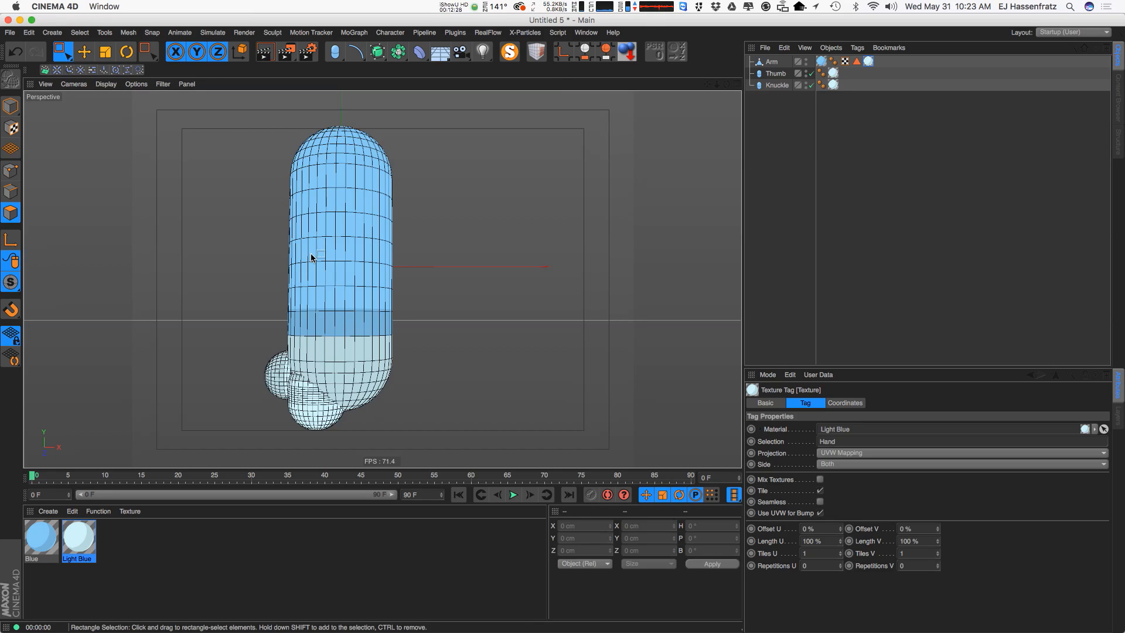
pyautogui.click(106, 84)
pyautogui.click(123, 106)
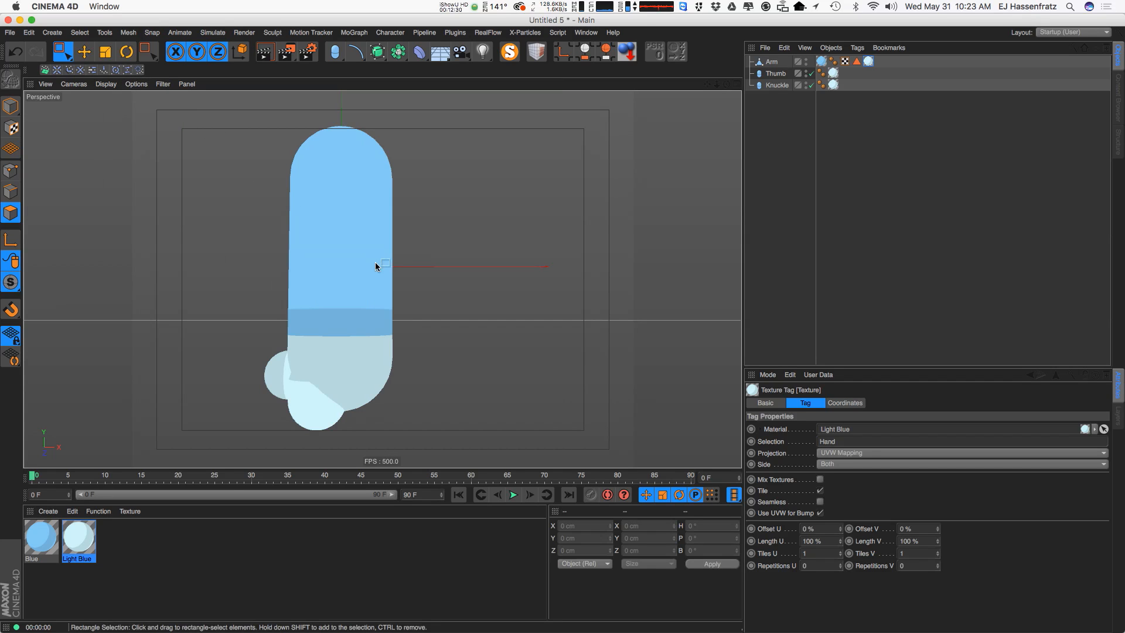
# Start an interactive render region around the arm in the perspective view
pyautogui.keyDown('alt'); pyautogui.moveTo(335, 280); pyautogui.dragTo(355, 278, button='middle'); pyautogui.keyUp('alt')
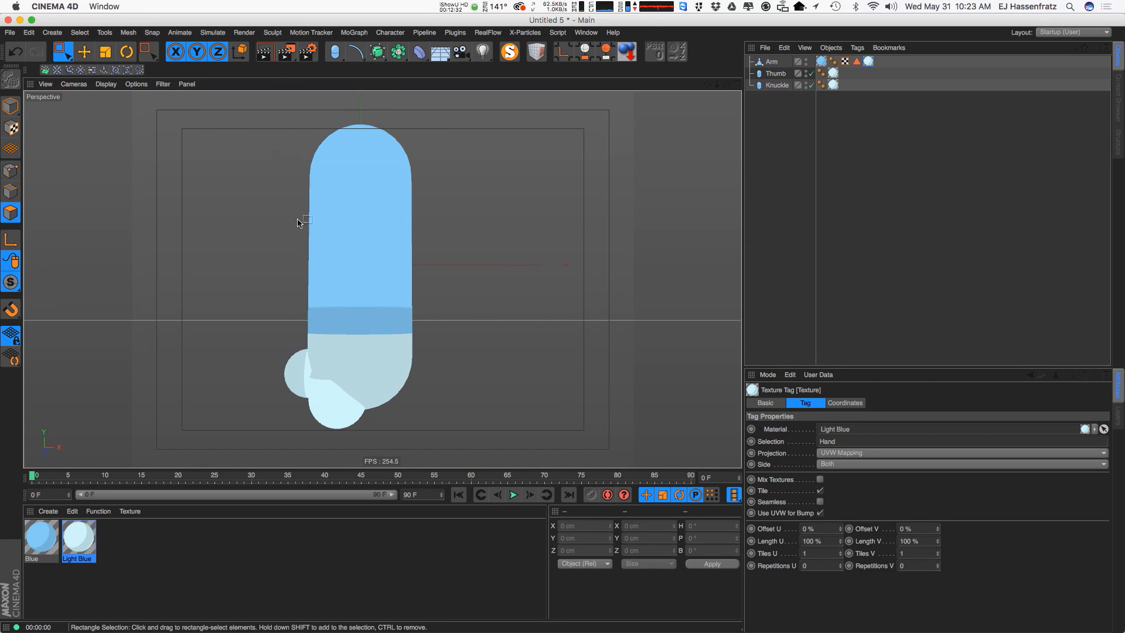
pyautogui.click(317, 259)
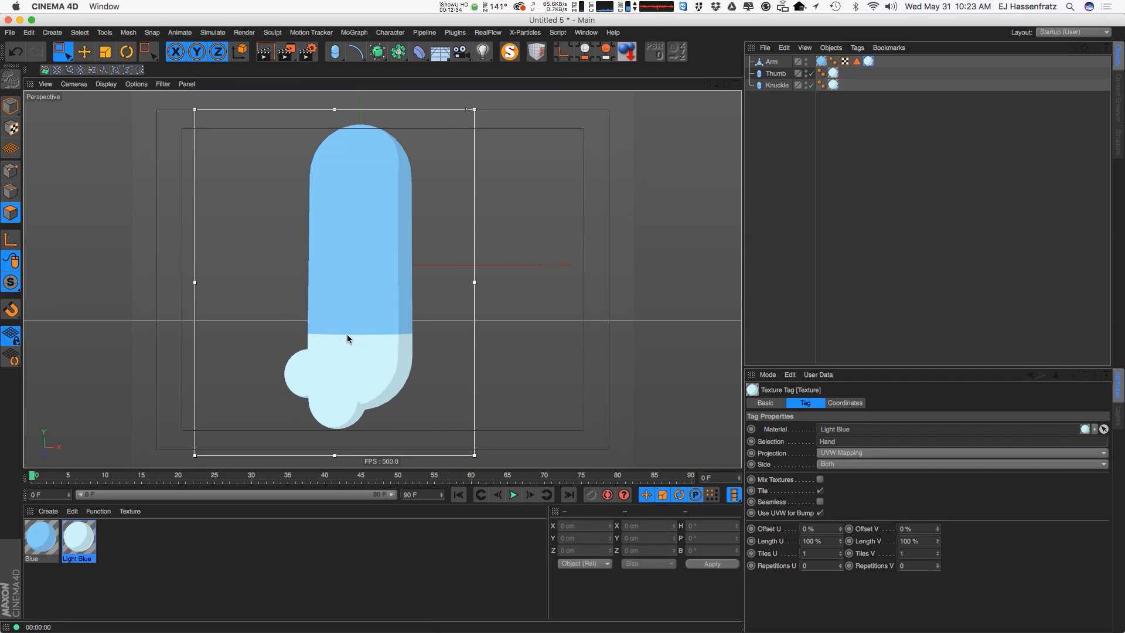
pyautogui.keyDown('alt'); pyautogui.moveTo(338, 287); pyautogui.dragTo(330, 303, button='right'); pyautogui.keyUp('alt')
pyautogui.keyDown('alt'); pyautogui.moveTo(365, 306); pyautogui.dragTo(384, 318, button='middle'); pyautogui.keyUp('alt')
pyautogui.keyDown('alt'); pyautogui.moveTo(384, 317); pyautogui.dragTo(381, 290, button='right'); pyautogui.keyUp('alt')
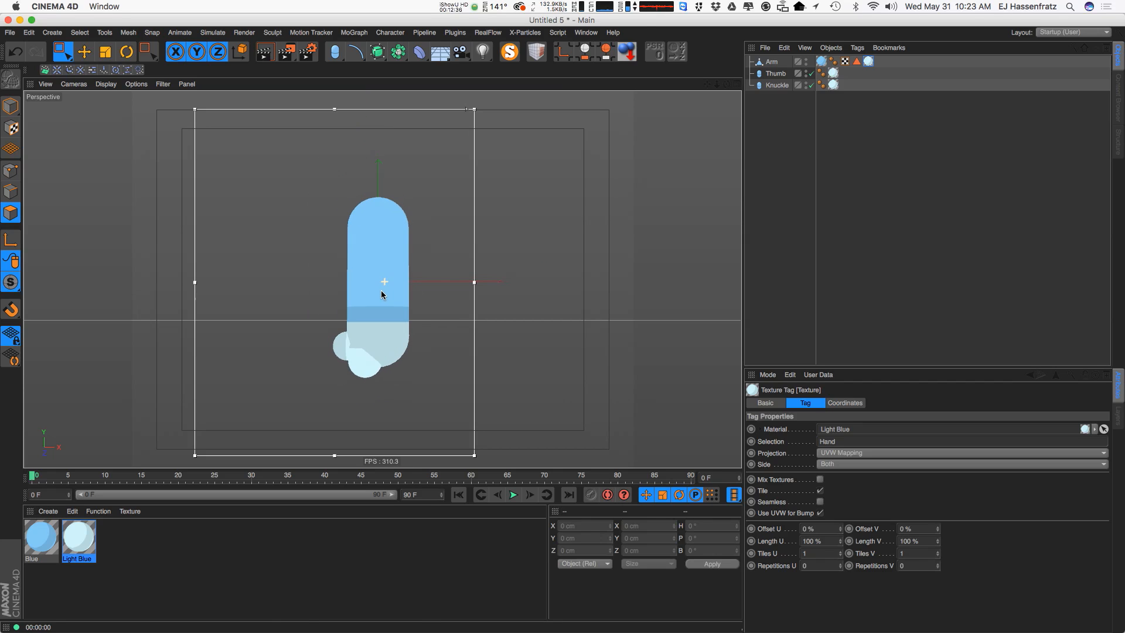
# Switch to Model mode, group the Arm, Thumb and Knuckle into a null and name it L.Arm
pyautogui.click(11, 106)
pyautogui.moveTo(807, 119); pyautogui.dragTo(779, 66)
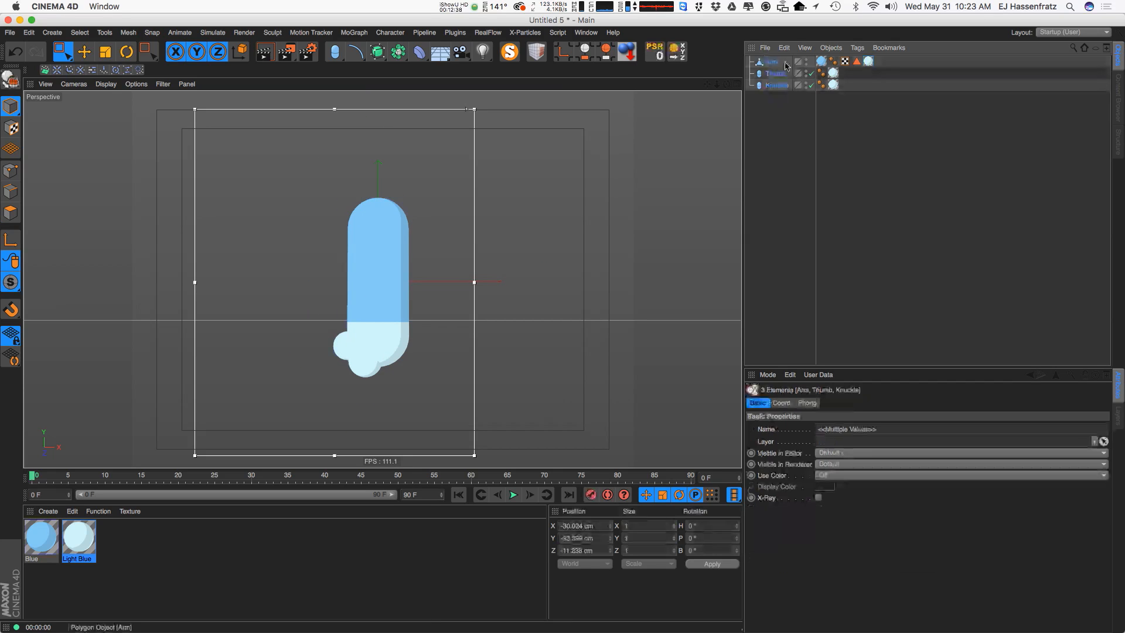
pyautogui.rightClick(781, 68)
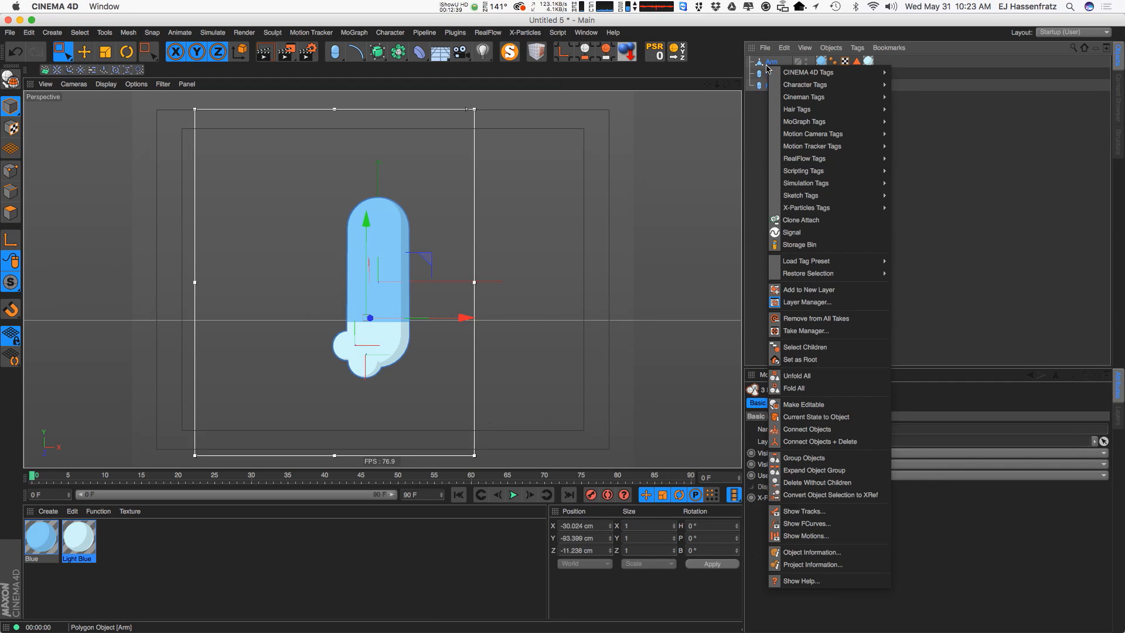
pyautogui.click(812, 457)
pyautogui.doubleClick(772, 63)
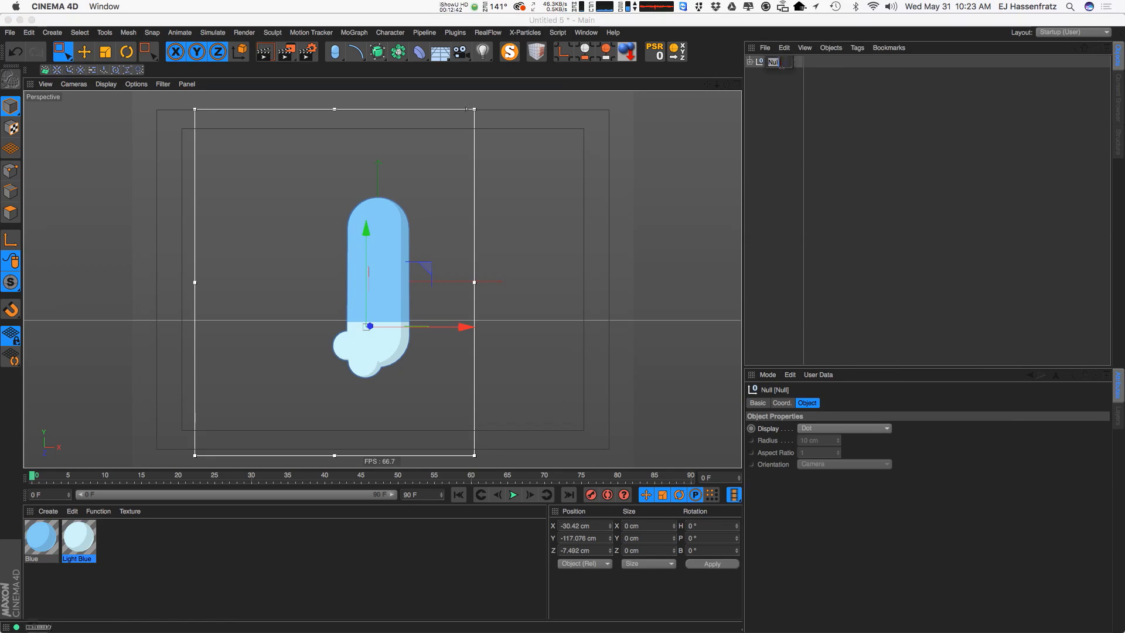
pyautogui.write('L.Aerm')
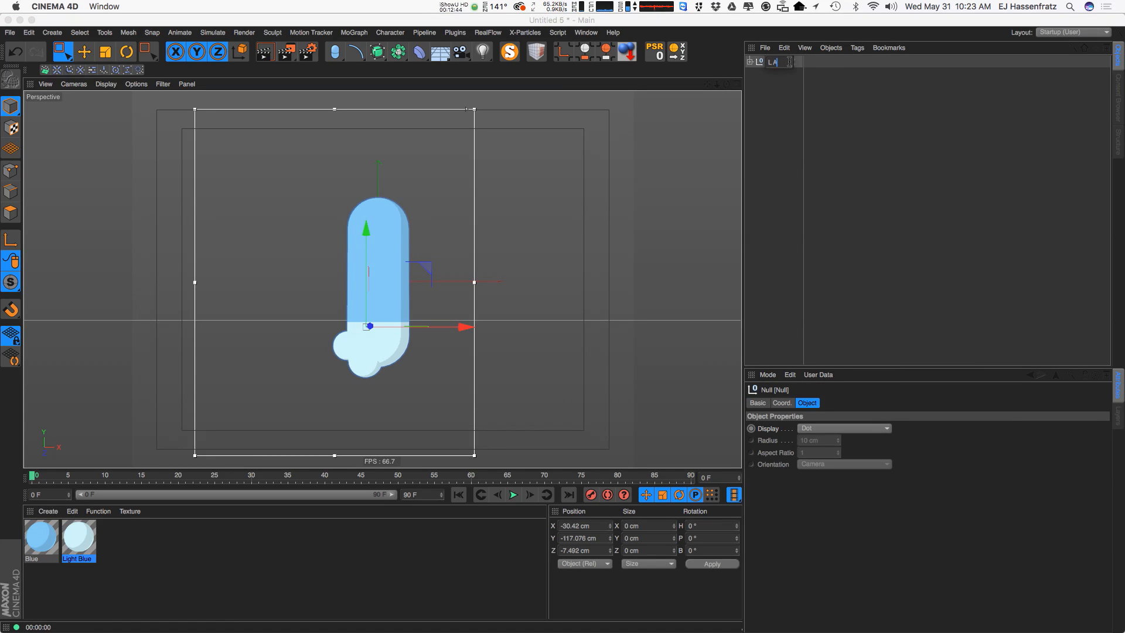
pyautogui.write('m')
pyautogui.press('Return')
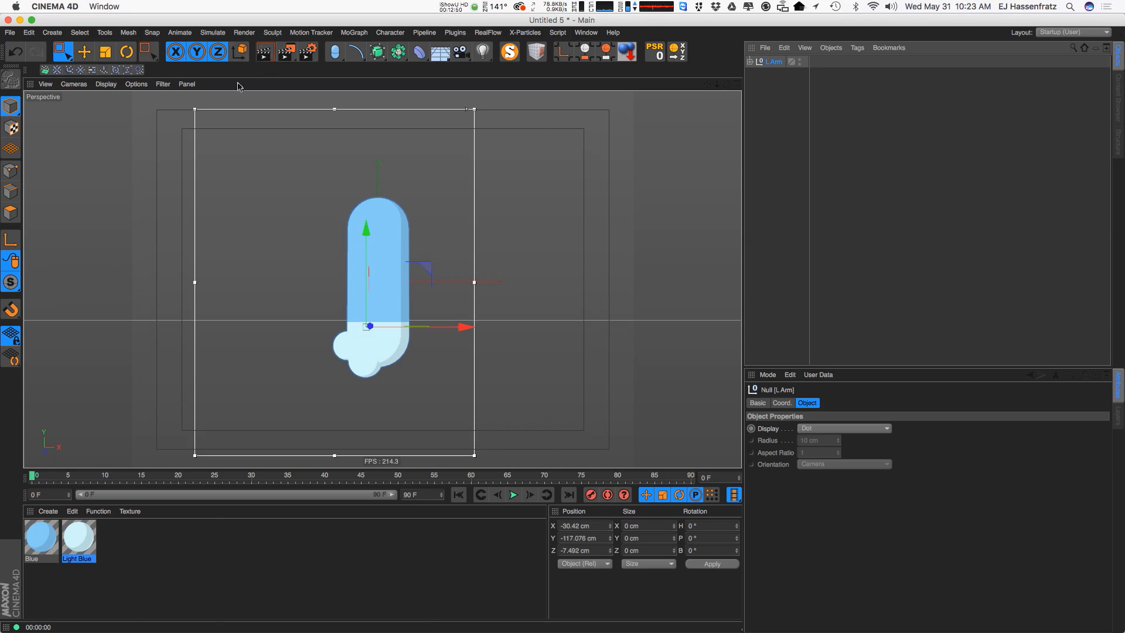
# Add a Capsule primitive and rename it Body
pyautogui.click(335, 52)
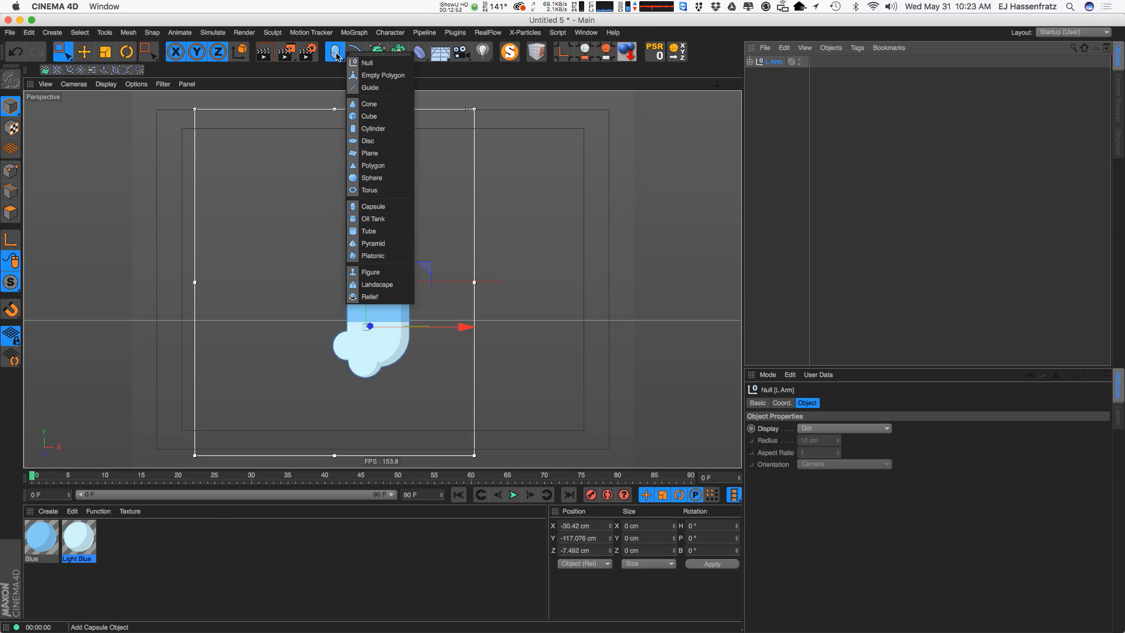
pyautogui.click(376, 210)
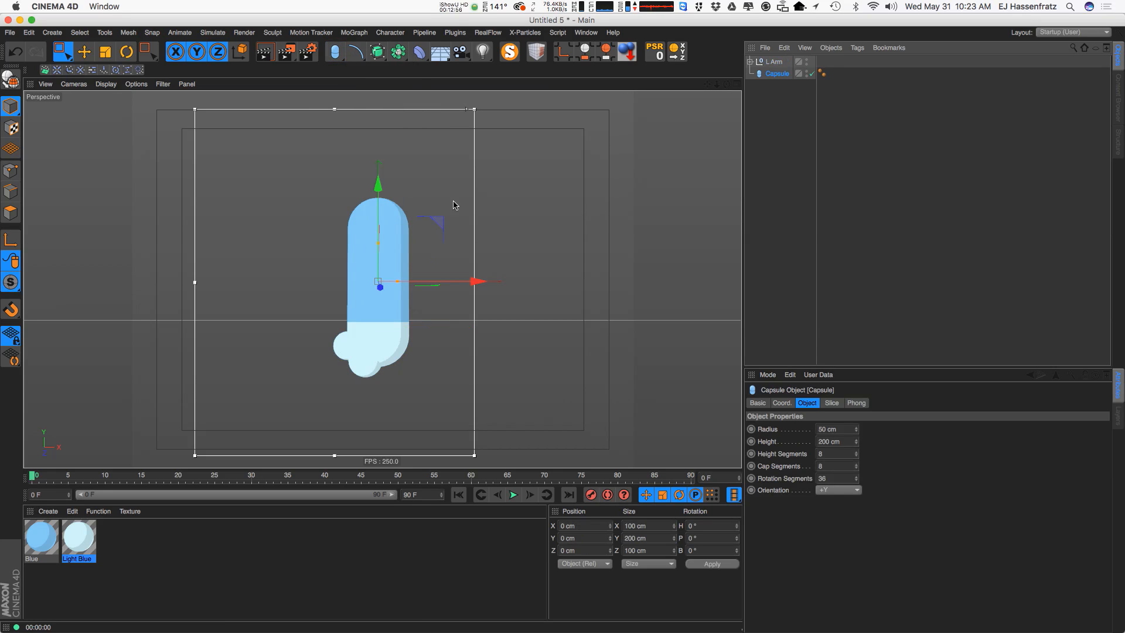
pyautogui.doubleClick(780, 74)
pyautogui.press('Return')
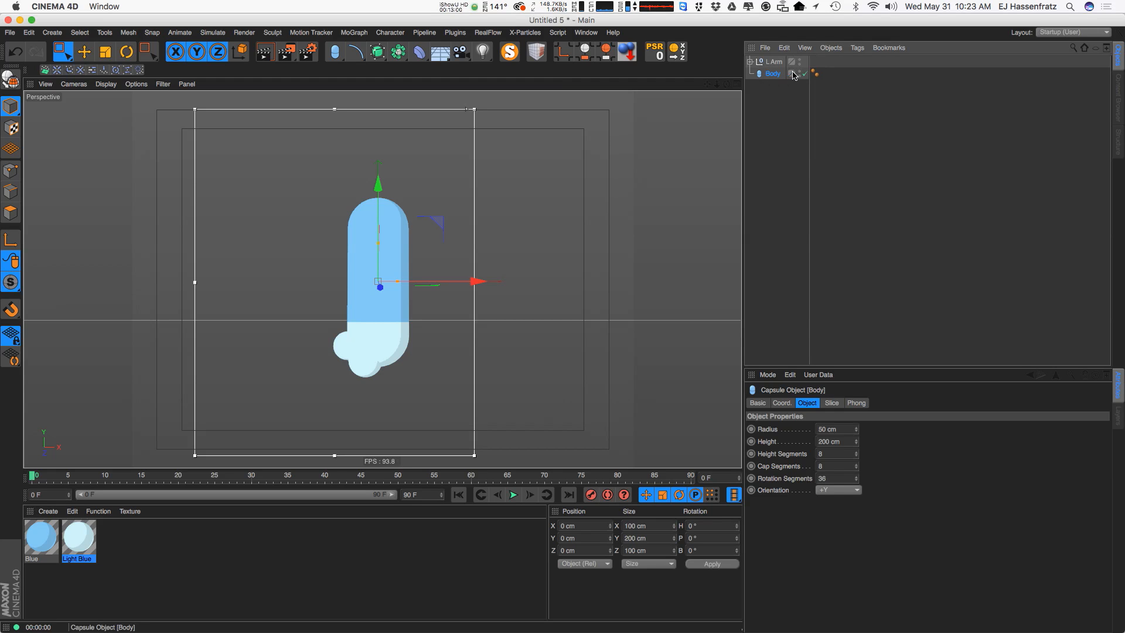
# Show all four views and move the L.Arm group sideways along X to about 211 cm in the Top view
pyautogui.click(737, 85)
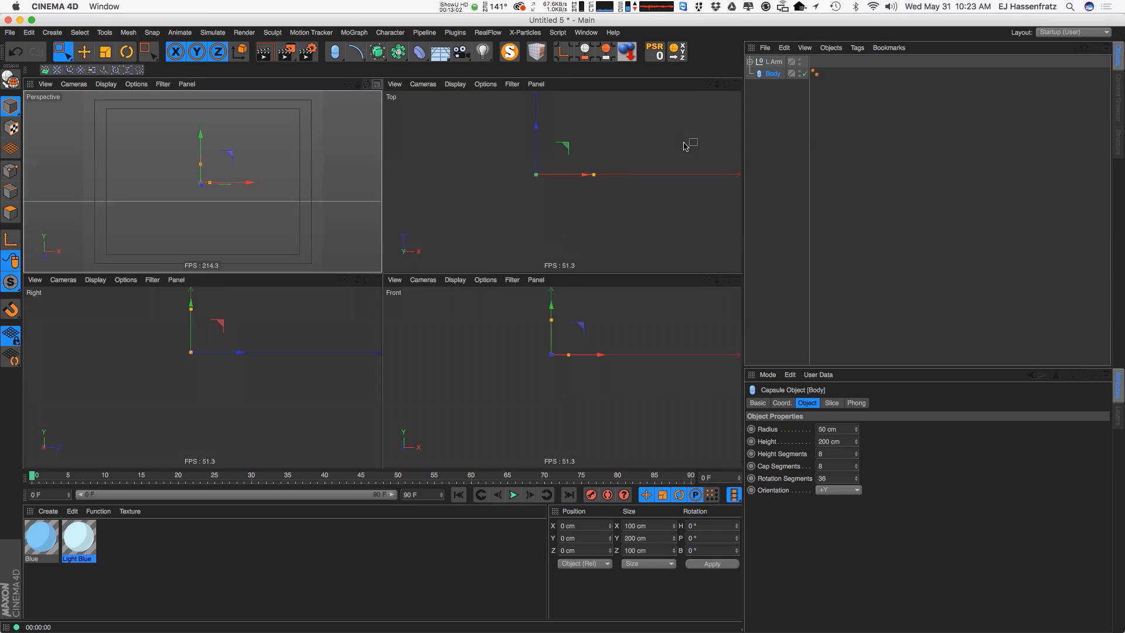
pyautogui.press('e')
pyautogui.click(773, 62)
pyautogui.scroll(-3, 597, 178)
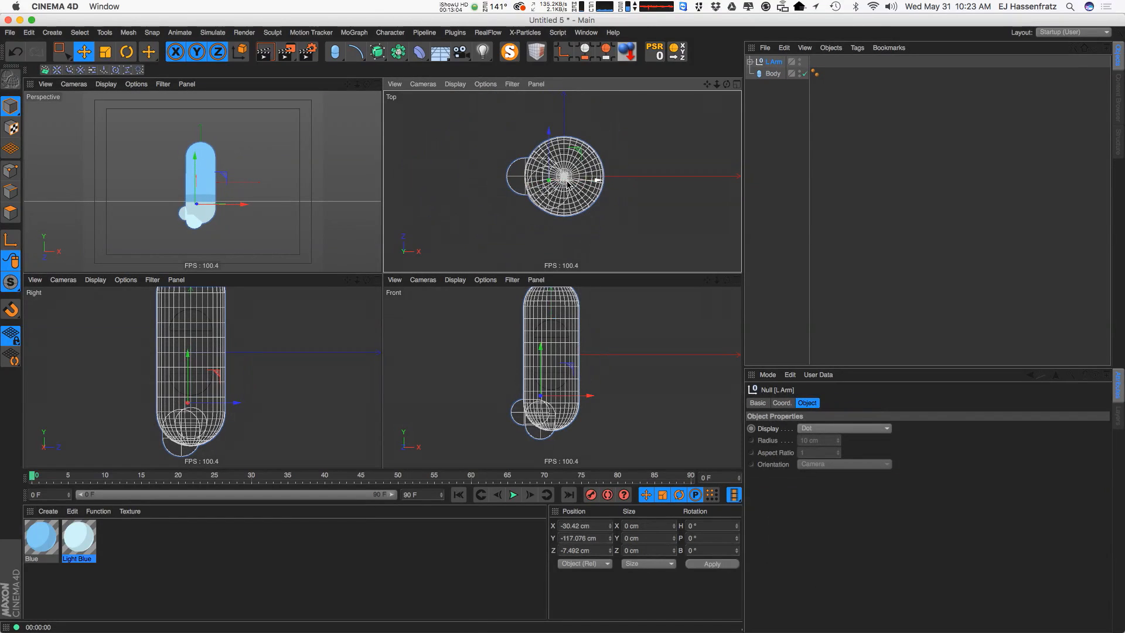
pyautogui.moveTo(583, 173); pyautogui.dragTo(692, 170)
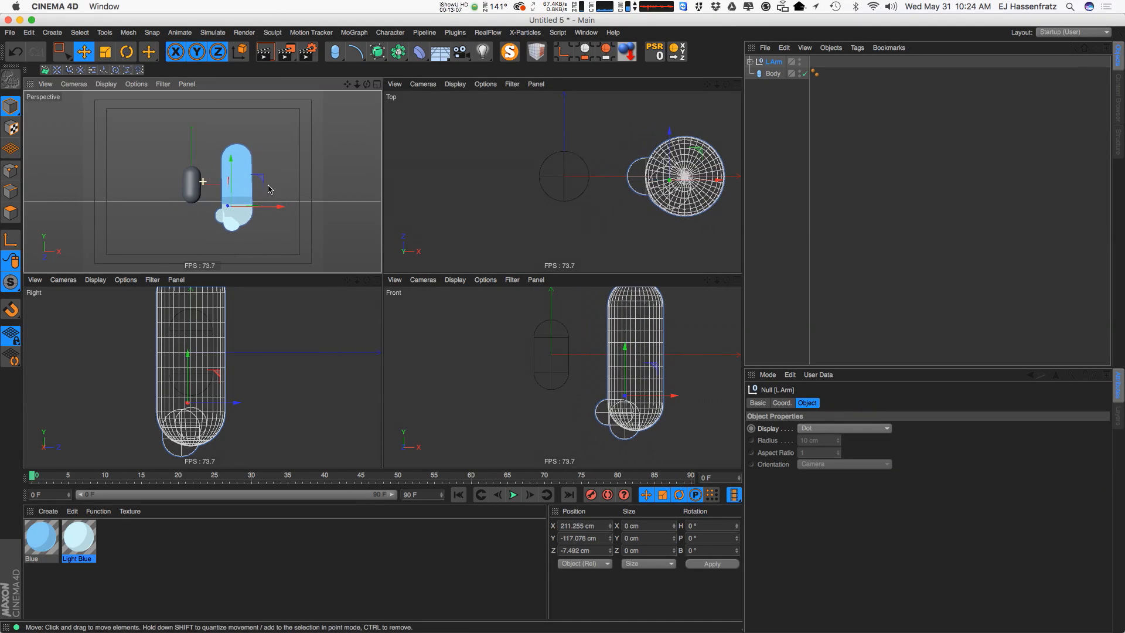
# Enlarge the Body capsule beside the arm to a radius of about 185 cm and a height of about 499 cm
pyautogui.click(772, 74)
pyautogui.moveTo(198, 186); pyautogui.dragTo(188, 151)
pyautogui.moveTo(611, 177); pyautogui.dragTo(633, 177)
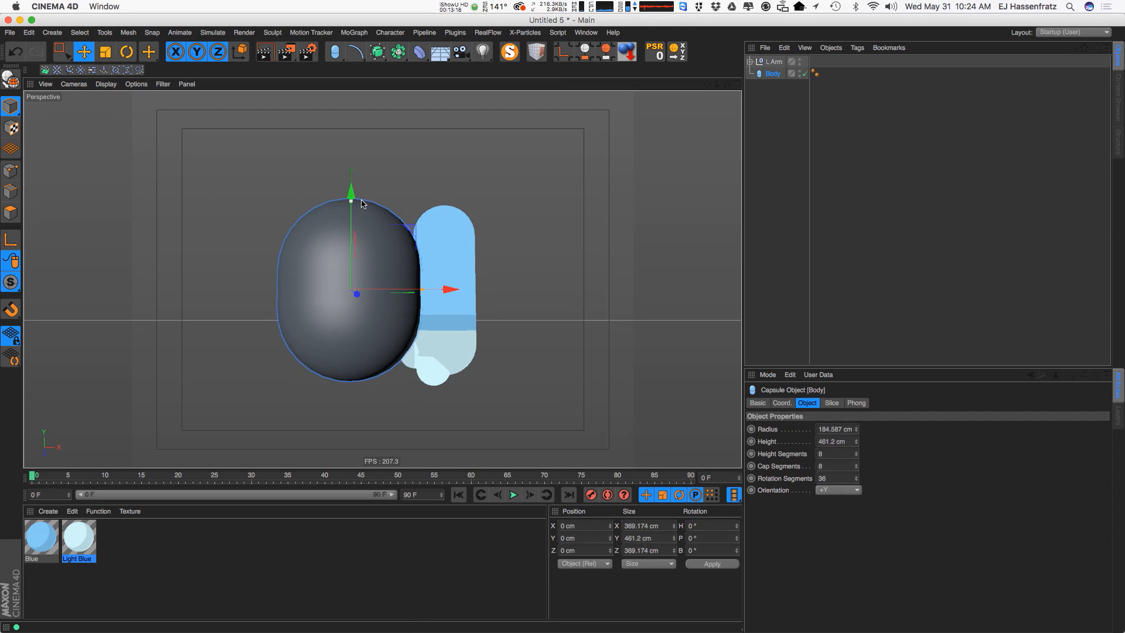
pyautogui.moveTo(395, 194); pyautogui.dragTo(402, 195)
# Tilt the Body to a pitch of 50° and move it to about Y 53 cm, Z 46 cm
pyautogui.keyDown('alt'); pyautogui.moveTo(380, 237); pyautogui.dragTo(351, 254); pyautogui.keyUp('alt')
pyautogui.press('r')
pyautogui.press('e')
pyautogui.moveTo(405, 284); pyautogui.dragTo(423, 260)
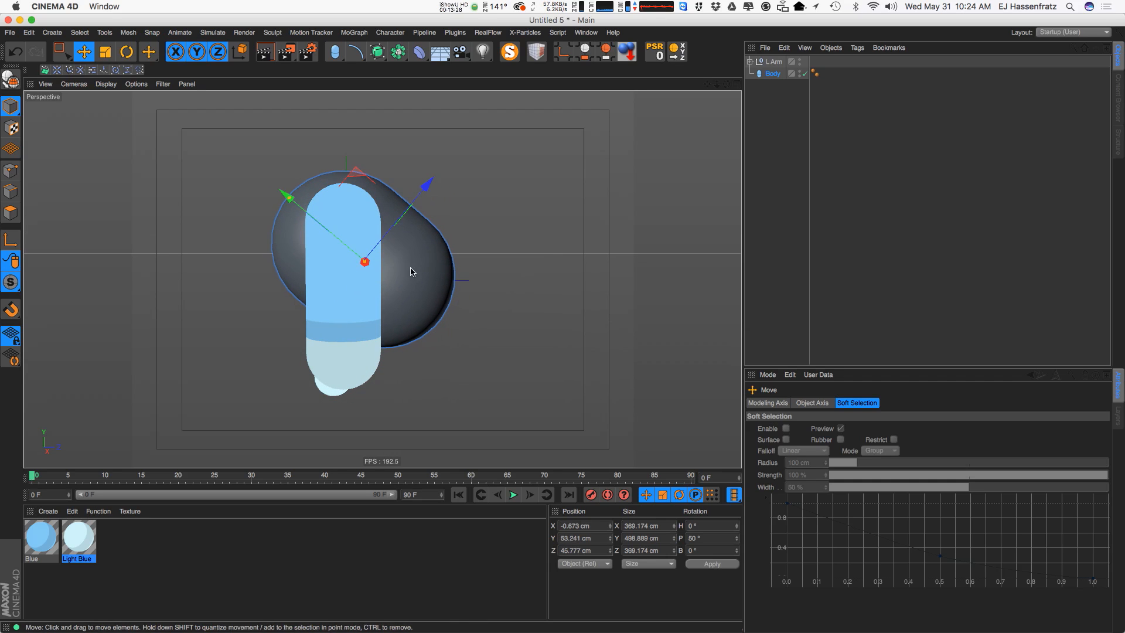
# Enlarge the tilted Body capsule to about 470 cm across and about 599 cm long
pyautogui.moveTo(289, 195); pyautogui.dragTo(282, 191)
pyautogui.moveTo(366, 263); pyautogui.dragTo(370, 260)
pyautogui.keyDown('alt'); pyautogui.moveTo(322, 218); pyautogui.dragTo(384, 248); pyautogui.keyUp('alt')
pyautogui.moveTo(235, 172); pyautogui.dragTo(224, 166)
pyautogui.keyDown('alt'); pyautogui.moveTo(335, 222); pyautogui.dragTo(277, 206); pyautogui.keyUp('alt')
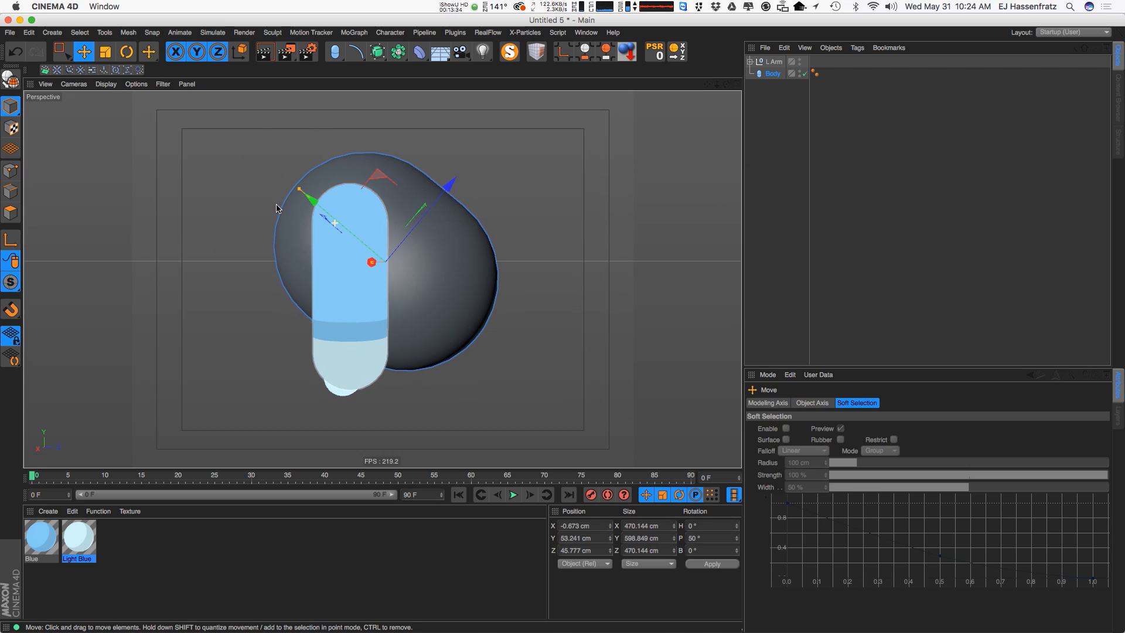
# Lengthen the Body capsule to a height of about 626 cm
pyautogui.keyDown('alt'); pyautogui.moveTo(384, 294); pyautogui.dragTo(425, 297); pyautogui.keyUp('alt')
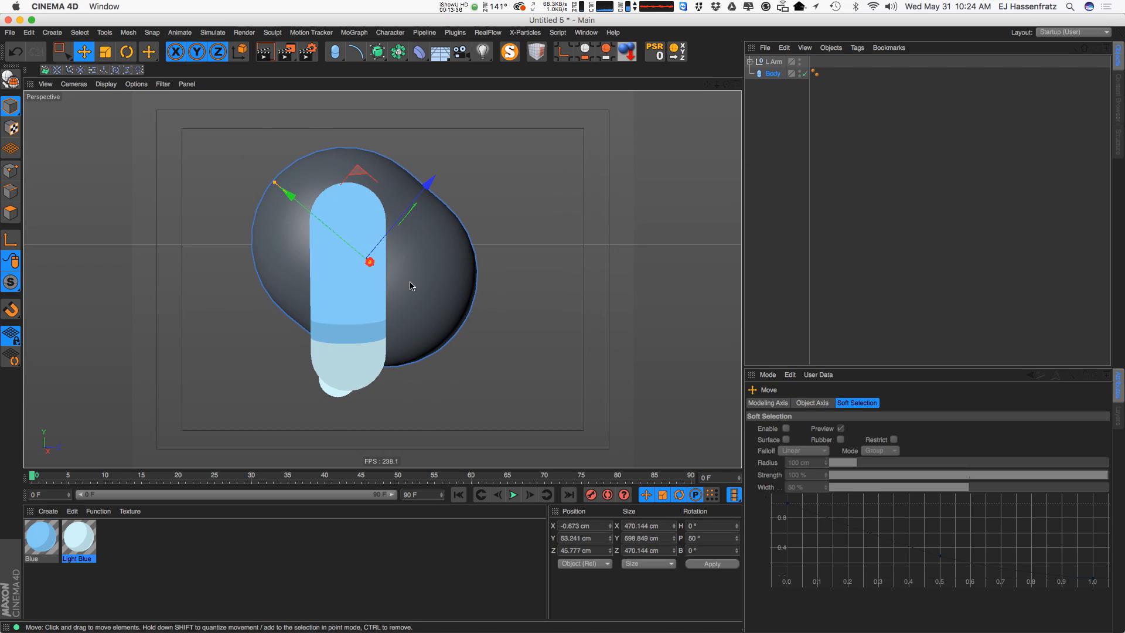
pyautogui.moveTo(275, 184); pyautogui.dragTo(270, 179)
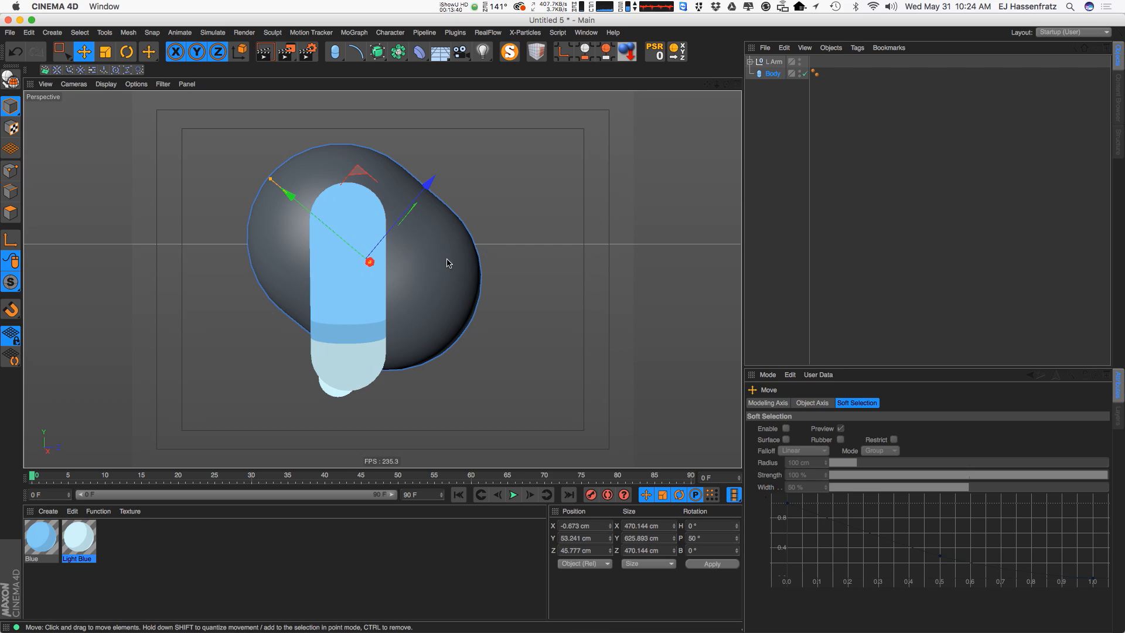
pyautogui.keyDown('alt'); pyautogui.moveTo(447, 262); pyautogui.dragTo(377, 259); pyautogui.keyUp('alt')
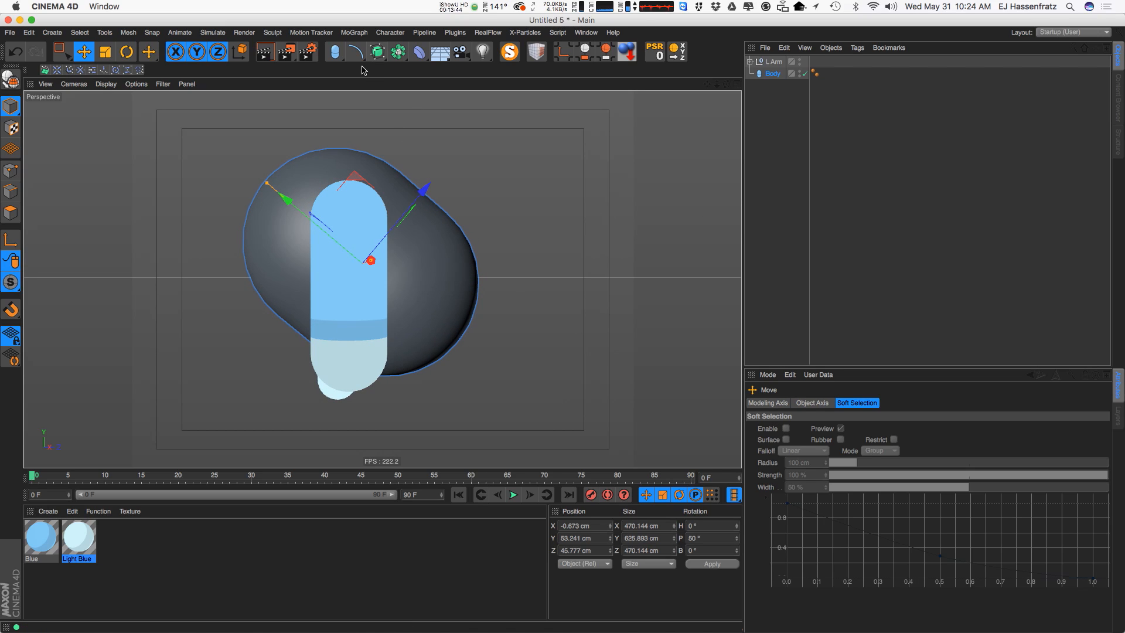
# Add a Taper deformer as a child of Body and fit it to its parent
pyautogui.click(419, 54)
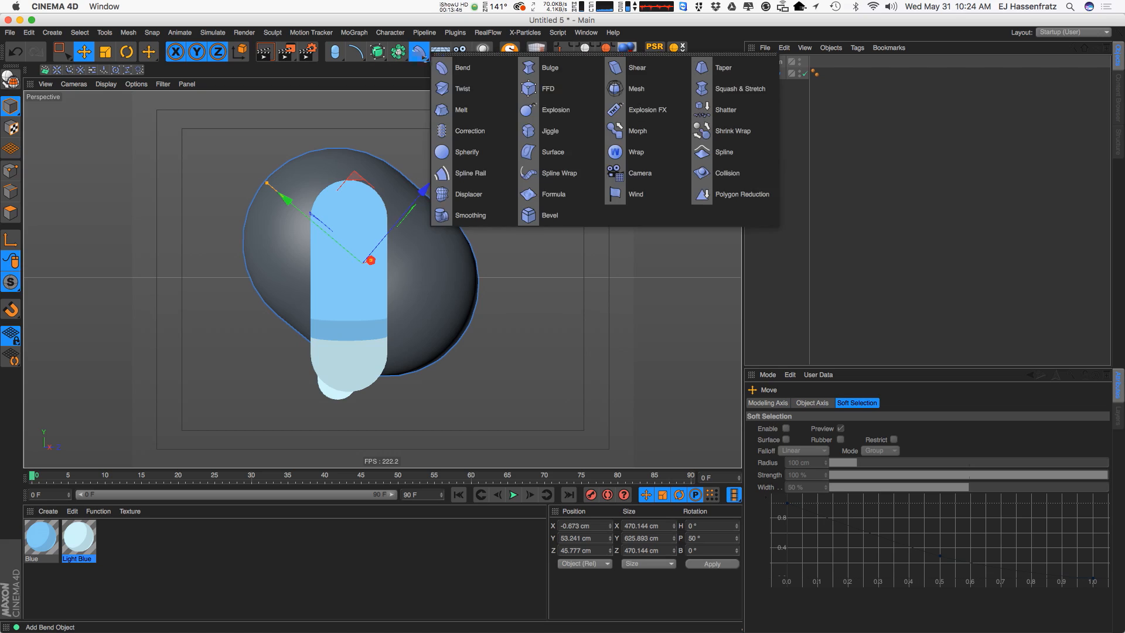
pyautogui.click(742, 71)
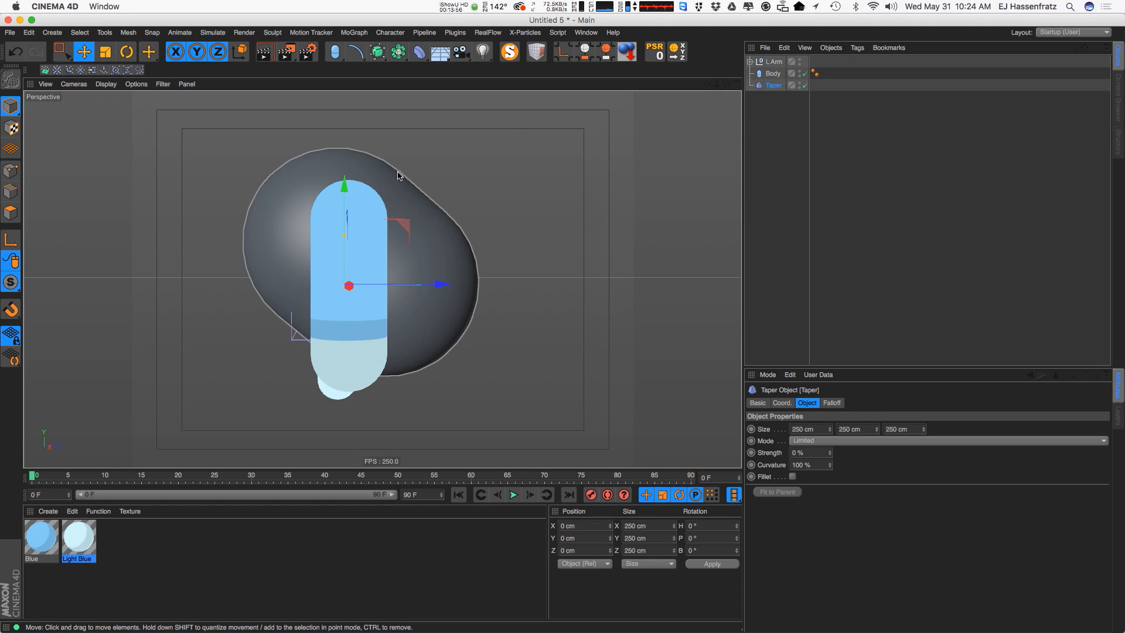
pyautogui.moveTo(778, 91); pyautogui.dragTo(783, 83)
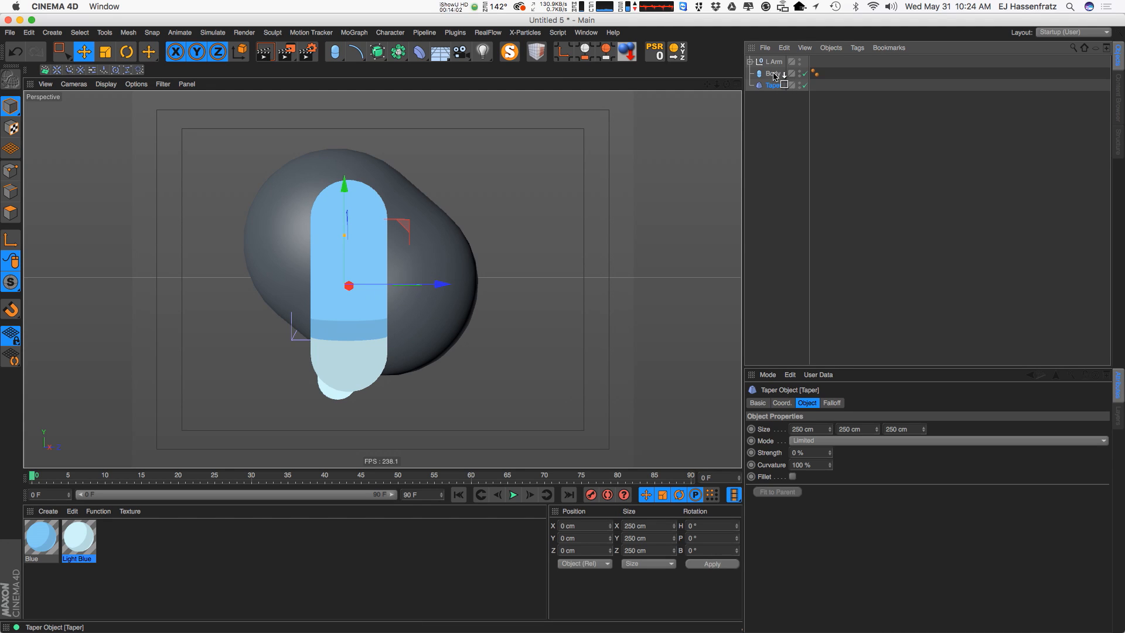
pyautogui.moveTo(774, 76); pyautogui.dragTo(782, 73)
pyautogui.click(775, 74)
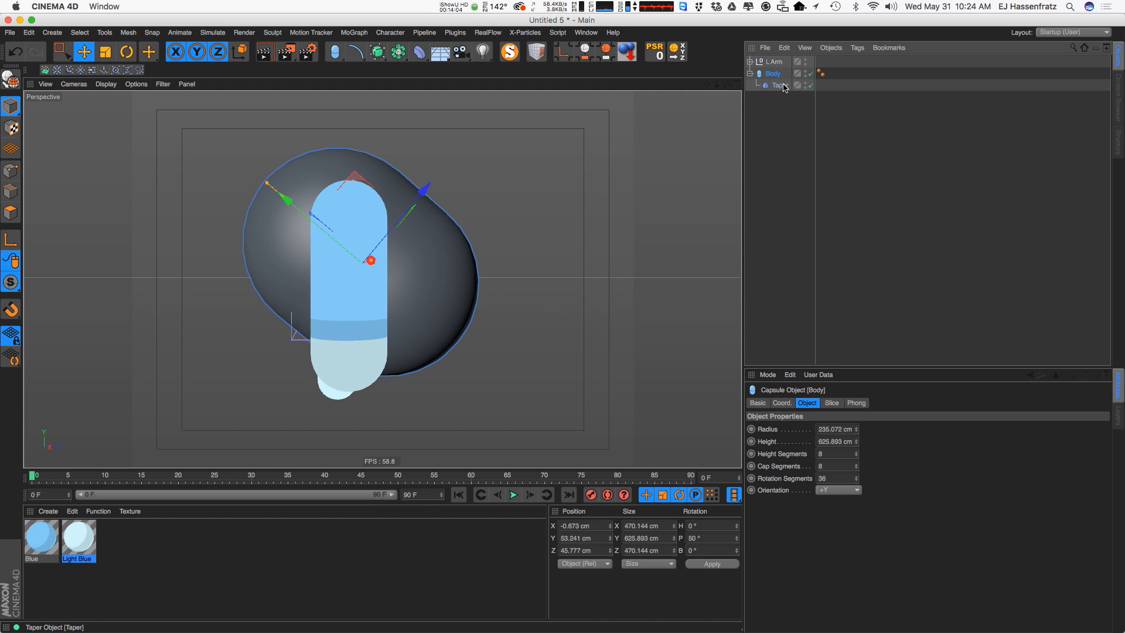
pyautogui.click(780, 86)
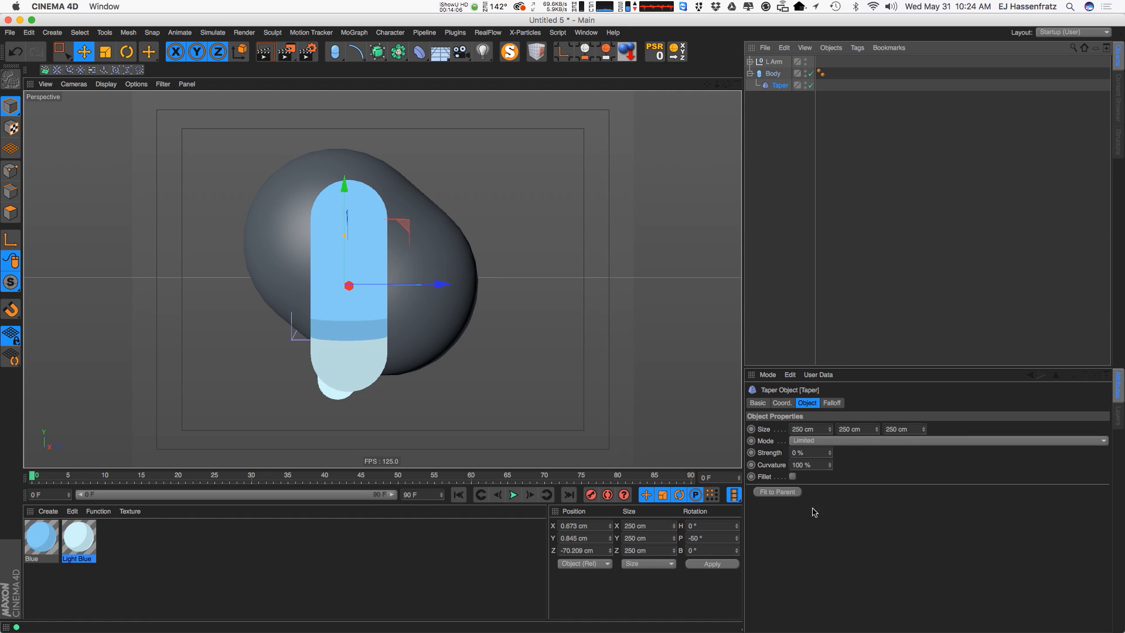
pyautogui.click(777, 493)
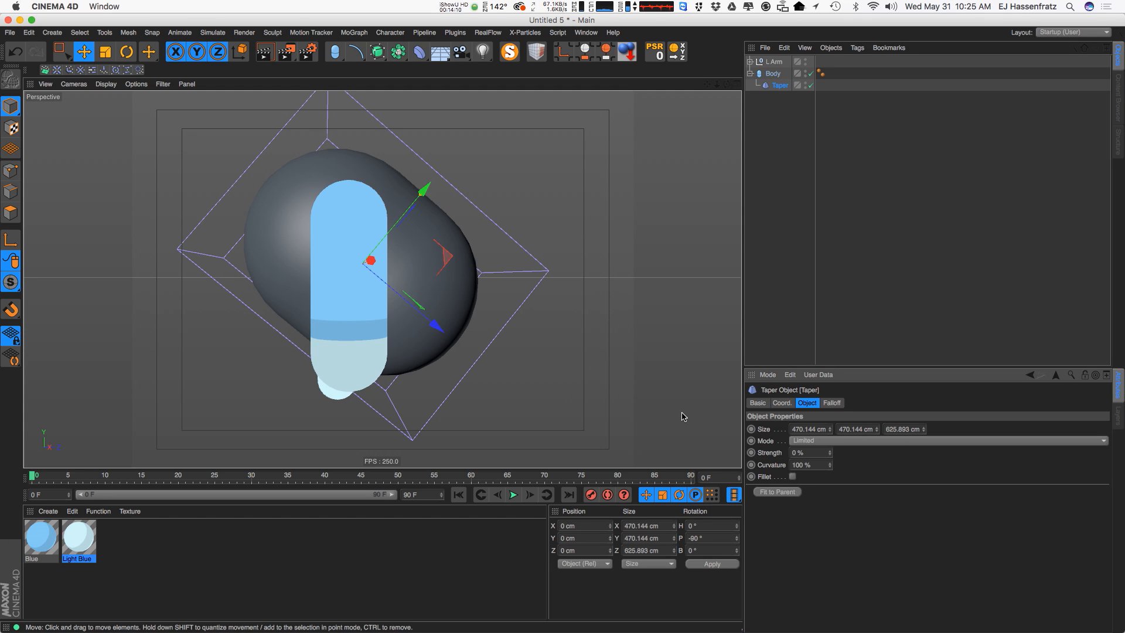
# Set the Taper deformer's strength to 44%
pyautogui.keyDown('alt'); pyautogui.moveTo(683, 414); pyautogui.dragTo(509, 292); pyautogui.keyUp('alt')
pyautogui.keyDown('alt'); pyautogui.moveTo(399, 272); pyautogui.dragTo(458, 278); pyautogui.keyUp('alt')
pyautogui.click(773, 74)
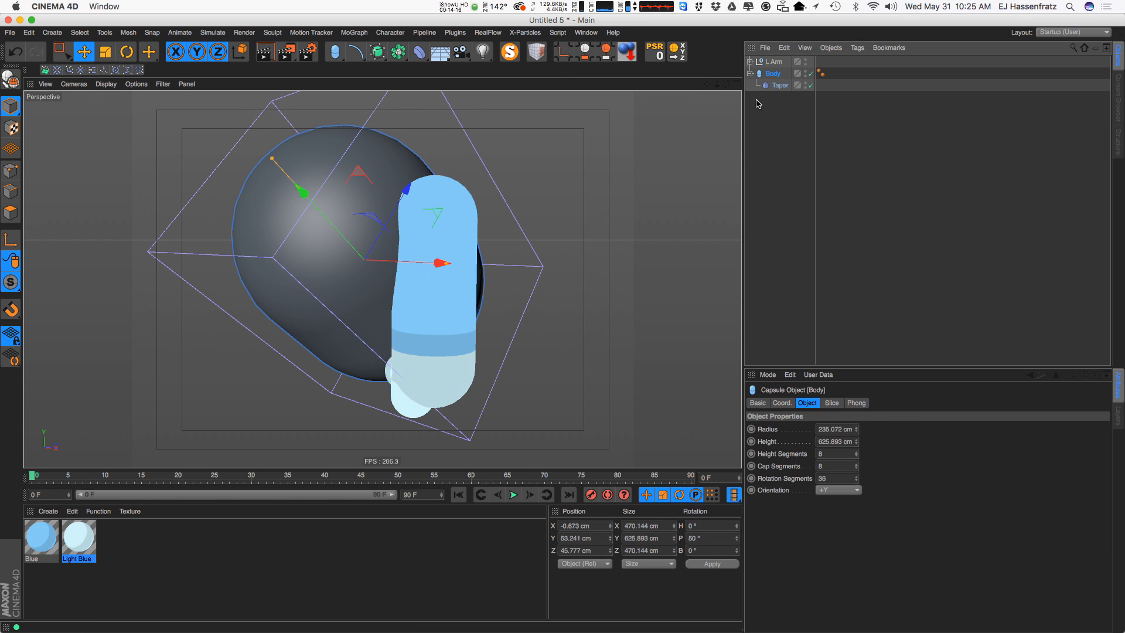
pyautogui.click(778, 86)
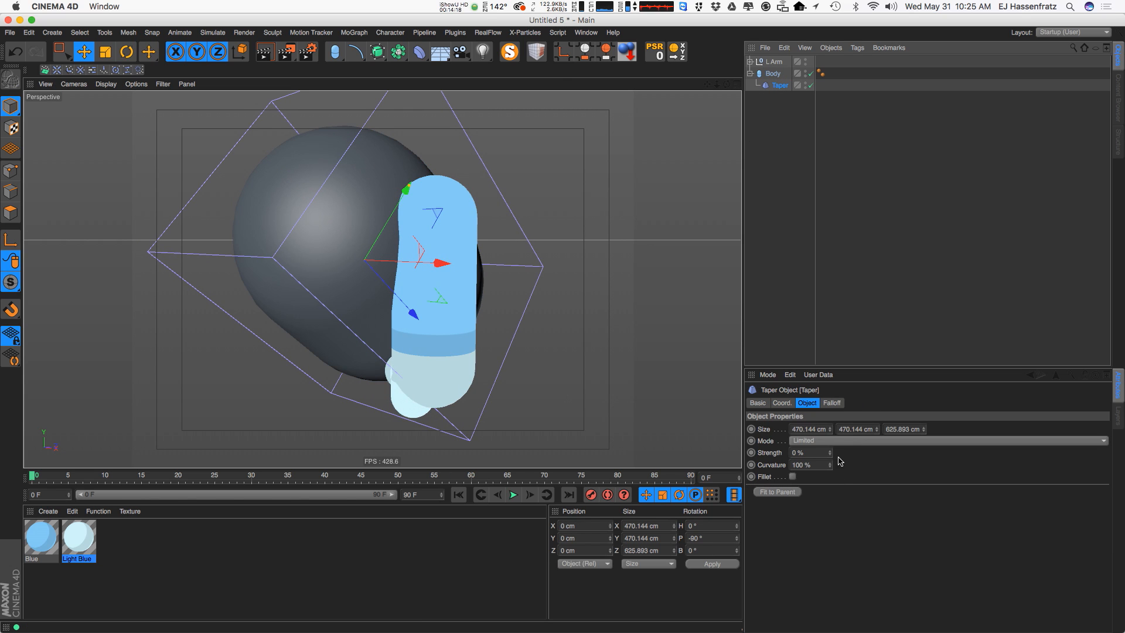
pyautogui.moveTo(830, 453); pyautogui.dragTo(839, 427)
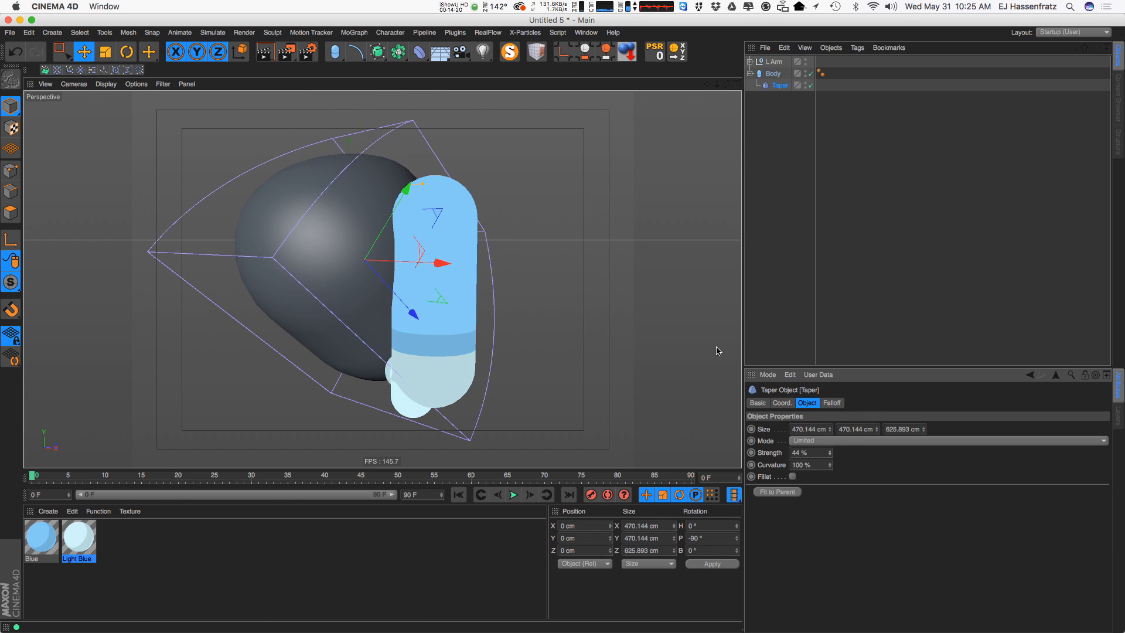
# Rotate the Taper to a pitch of -180° and move it to about Y -27 cm
pyautogui.keyDown('alt'); pyautogui.moveTo(716, 351); pyautogui.dragTo(373, 240); pyautogui.keyUp('alt')
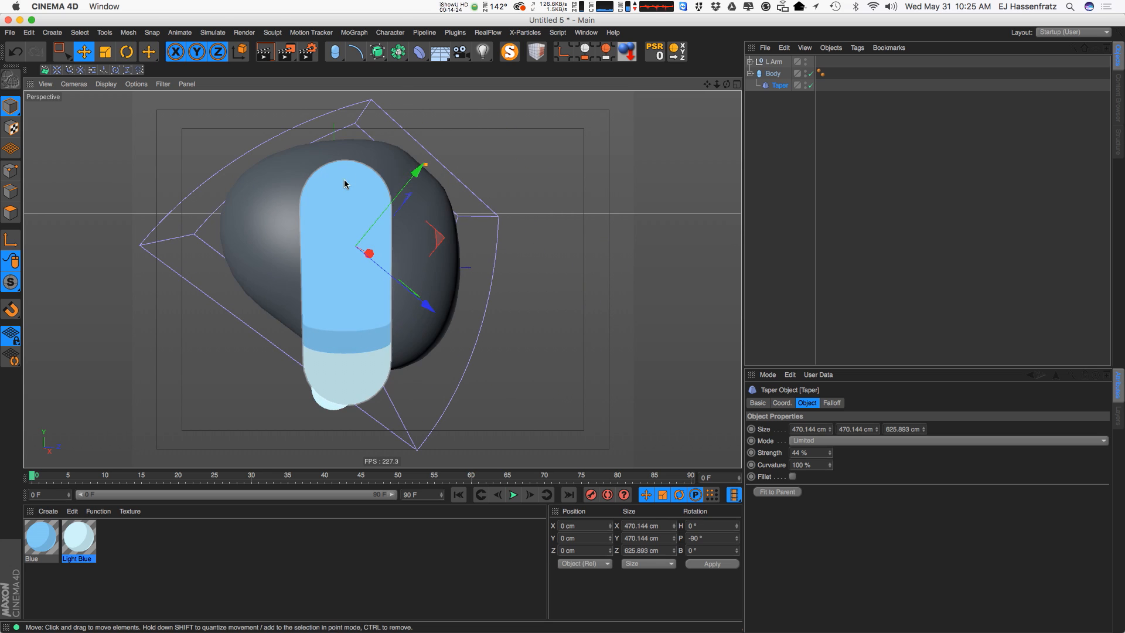
pyautogui.keyDown('alt'); pyautogui.moveTo(345, 184); pyautogui.dragTo(381, 293); pyautogui.keyUp('alt')
pyautogui.press('r')
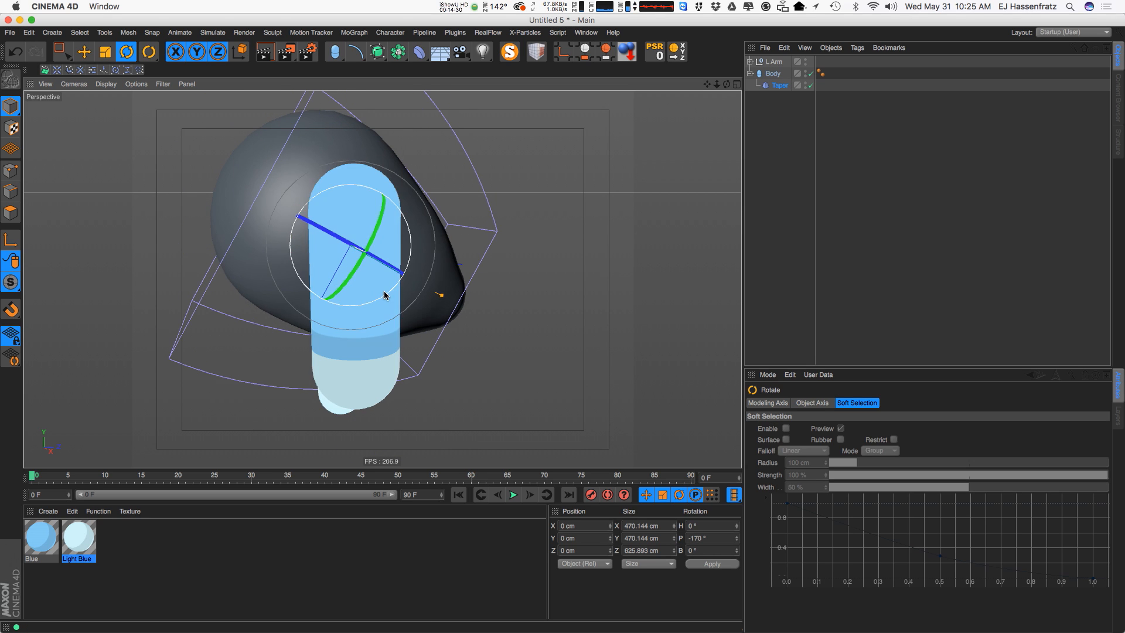
pyautogui.moveTo(412, 235)
pyautogui.mouseDown()
pyautogui.moveTo(333, 254)
pyautogui.moveTo(354, 241)
pyautogui.moveTo(407, 248)
pyautogui.mouseUp()
pyautogui.press('e')
pyautogui.moveTo(417, 301)
pyautogui.mouseDown()
pyautogui.moveTo(463, 317)
pyautogui.moveTo(437, 298)
pyautogui.mouseUp()
pyautogui.moveTo(436, 296)
pyautogui.keyDown('alt'); pyautogui.mouseDown()
pyautogui.moveTo(346, 293)
pyautogui.moveTo(467, 281)
pyautogui.moveTo(368, 278)
pyautogui.moveTo(446, 275)
pyautogui.mouseUp(); pyautogui.keyUp('alt')
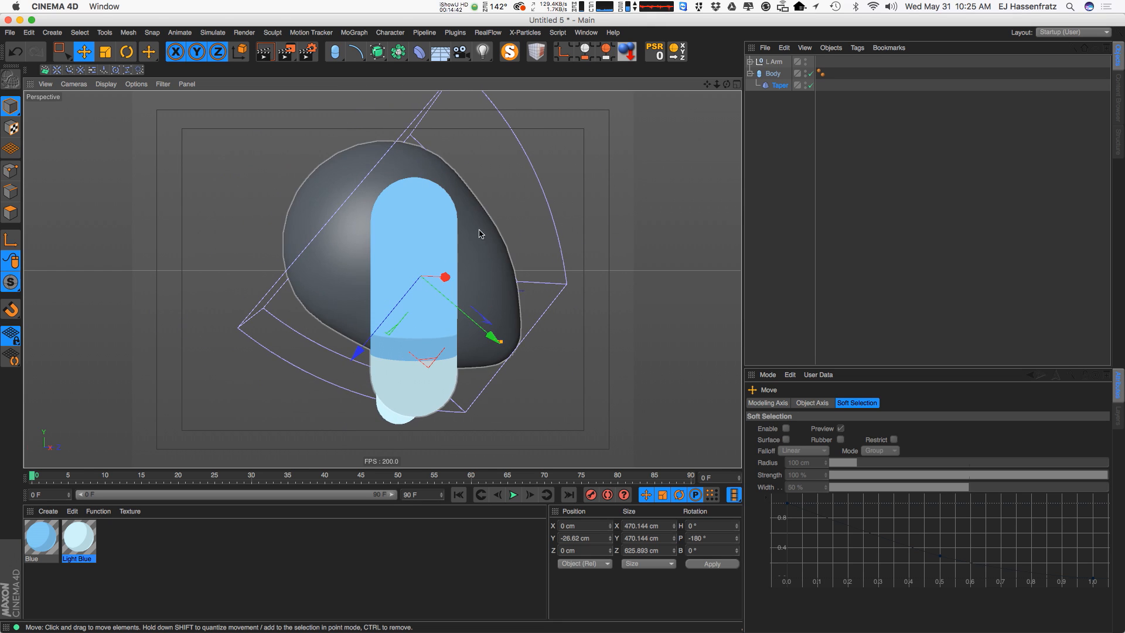
# Set the Taper's curvature to 88% and enable its Fillet option
pyautogui.click(770, 85)
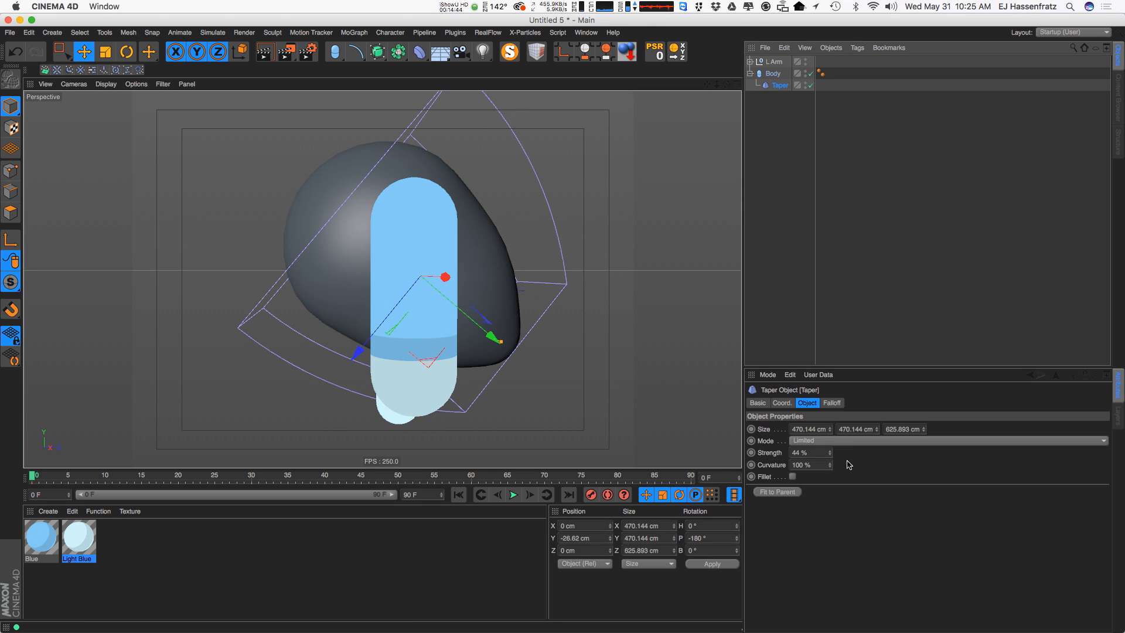
pyautogui.moveTo(830, 463); pyautogui.dragTo(836, 484)
pyautogui.moveTo(838, 535); pyautogui.dragTo(830, 457)
pyautogui.click(792, 477)
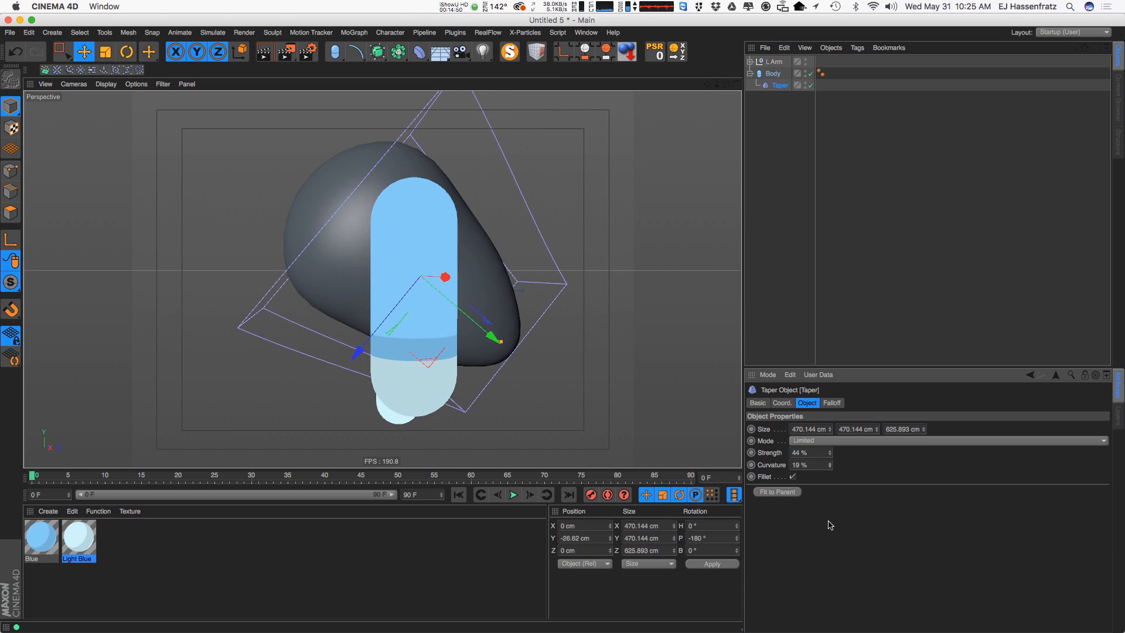
# Reduce the Taper's Y size to about 343 cm and move it to about Y -47 cm, Z -19 cm
pyautogui.moveTo(497, 349); pyautogui.dragTo(510, 353)
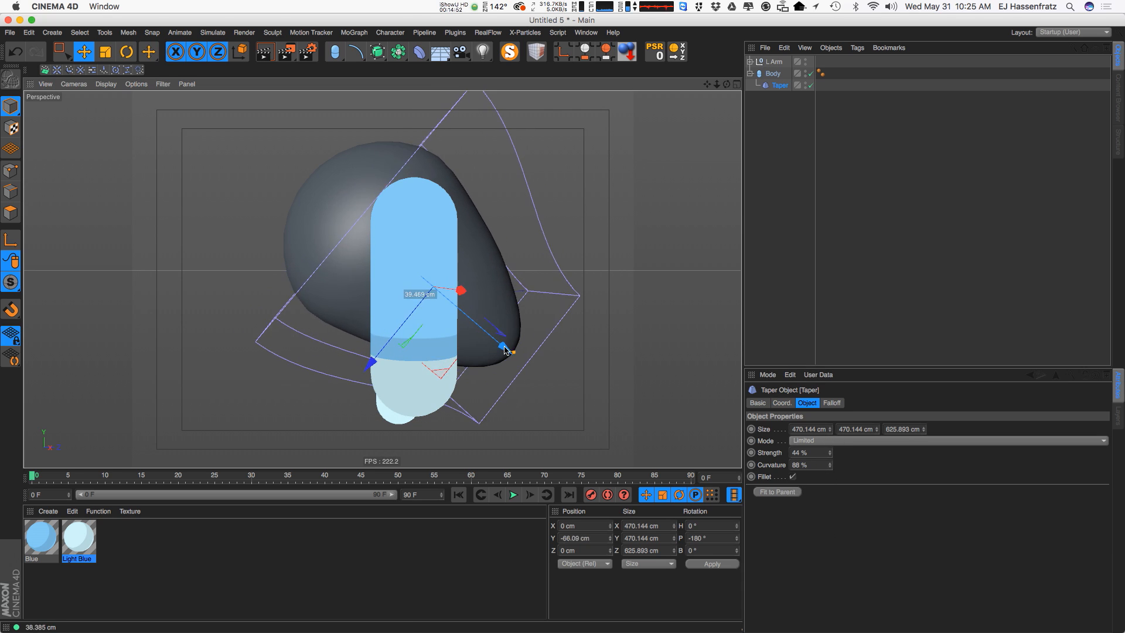
pyautogui.moveTo(877, 432); pyautogui.dragTo(881, 486)
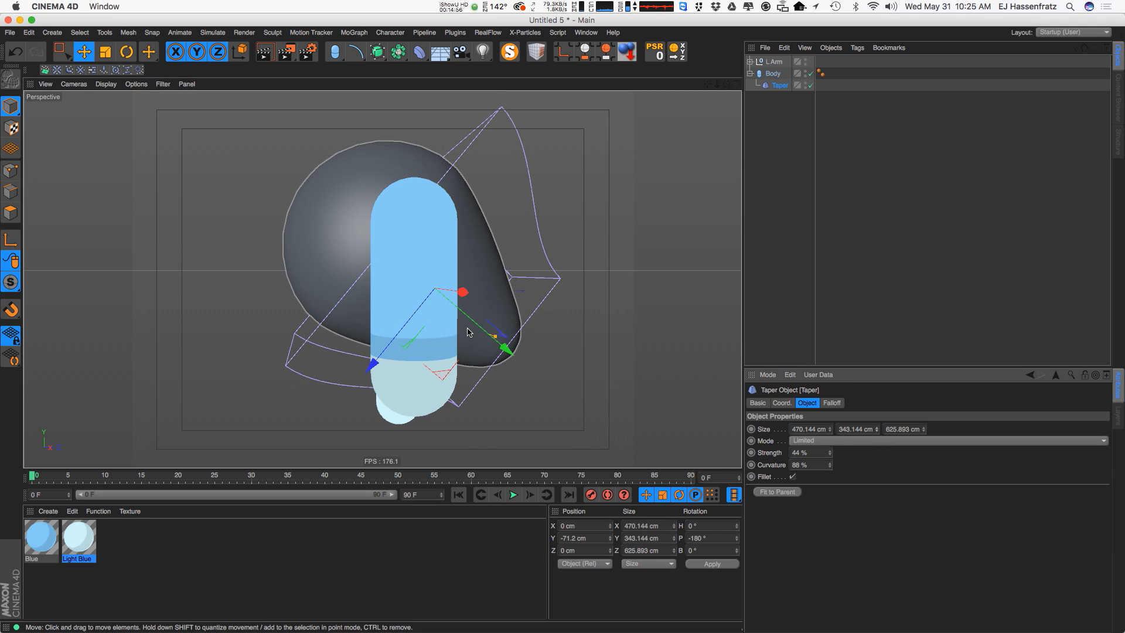
pyautogui.moveTo(474, 324); pyautogui.dragTo(424, 287)
pyautogui.moveTo(404, 335); pyautogui.dragTo(429, 330)
pyautogui.moveTo(349, 369)
pyautogui.mouseDown()
pyautogui.moveTo(375, 347)
pyautogui.moveTo(360, 351)
pyautogui.moveTo(371, 321)
pyautogui.moveTo(345, 377)
pyautogui.mouseUp()
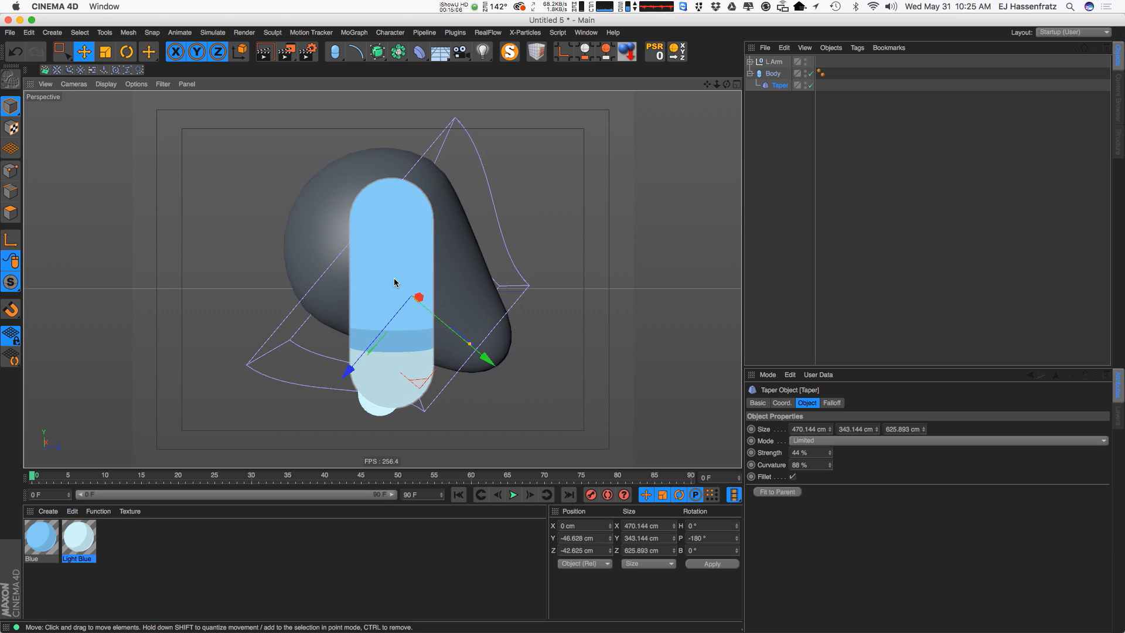
pyautogui.keyDown('alt'); pyautogui.moveTo(405, 281); pyautogui.dragTo(462, 281); pyautogui.keyUp('alt')
pyautogui.moveTo(342, 346)
pyautogui.mouseDown()
pyautogui.moveTo(331, 359)
pyautogui.moveTo(354, 336)
pyautogui.mouseUp()
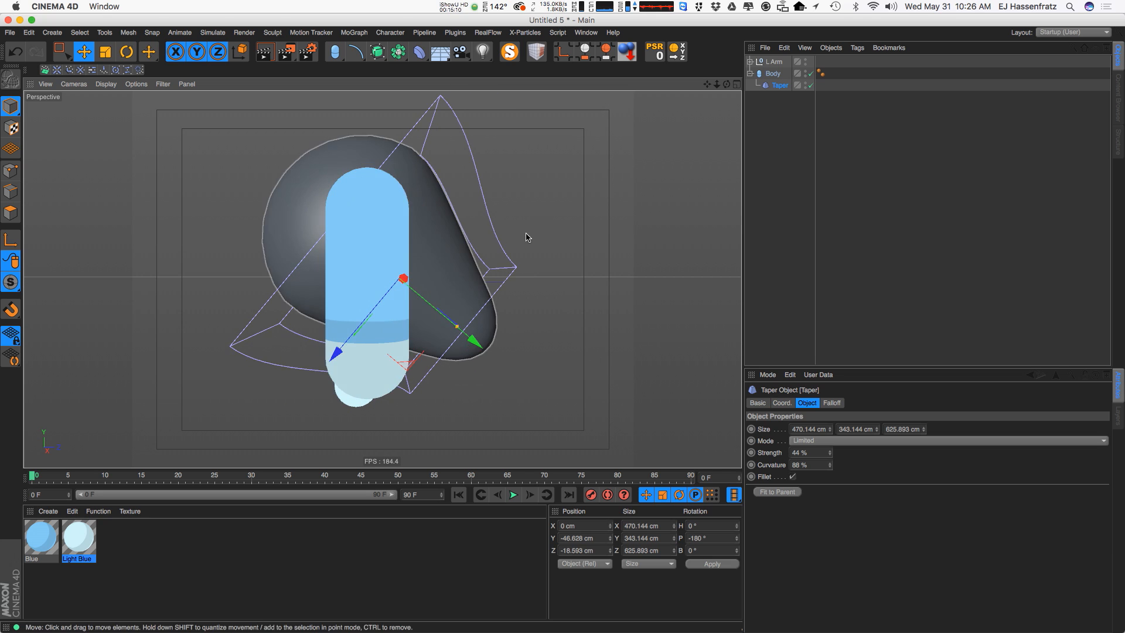
# Tilt the Body to a pitch of about 66° and move it to about Y 31 cm, Z 94 cm
pyautogui.click(416, 220)
pyautogui.press('r')
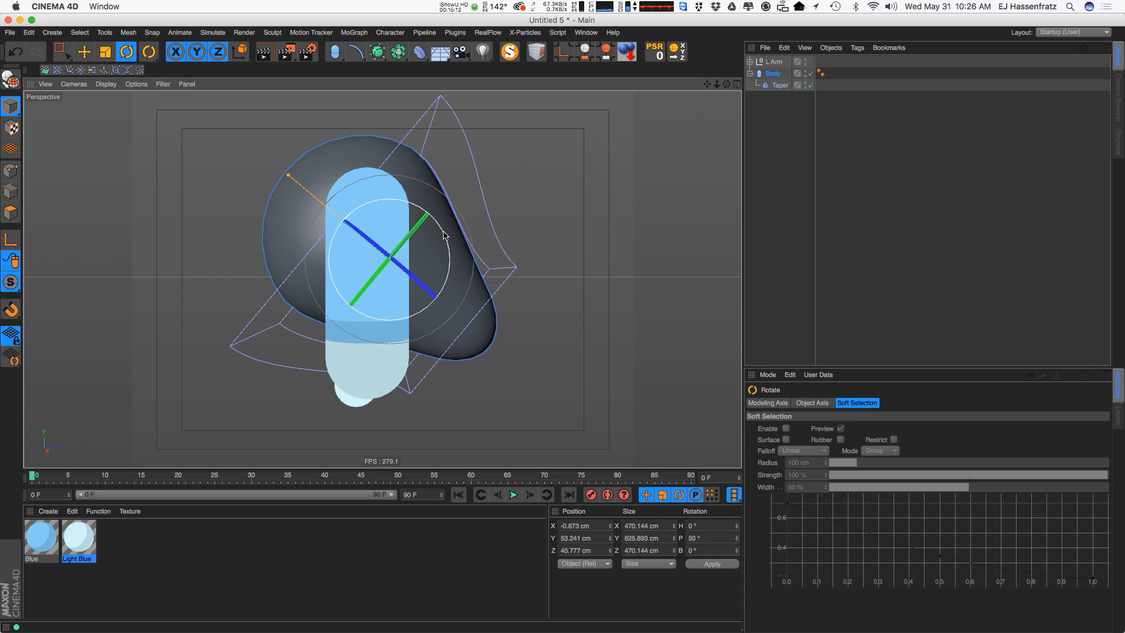
pyautogui.moveTo(443, 235); pyautogui.dragTo(383, 259)
pyautogui.press('e')
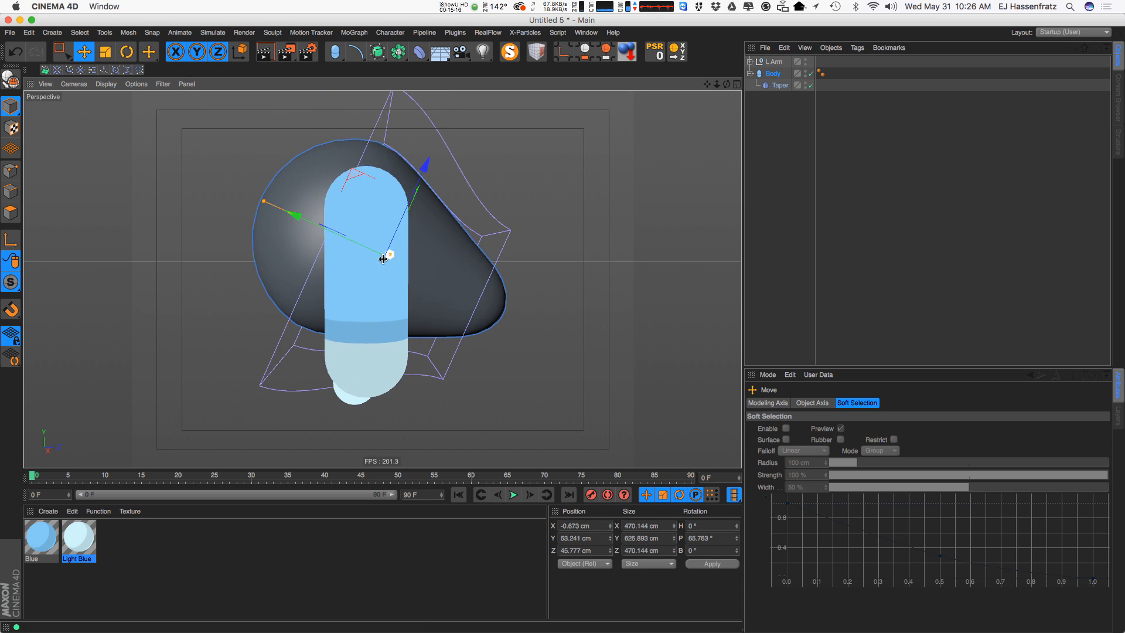
pyautogui.moveTo(295, 216); pyautogui.dragTo(326, 228)
pyautogui.keyDown('alt'); pyautogui.moveTo(340, 237); pyautogui.dragTo(501, 295); pyautogui.keyUp('alt')
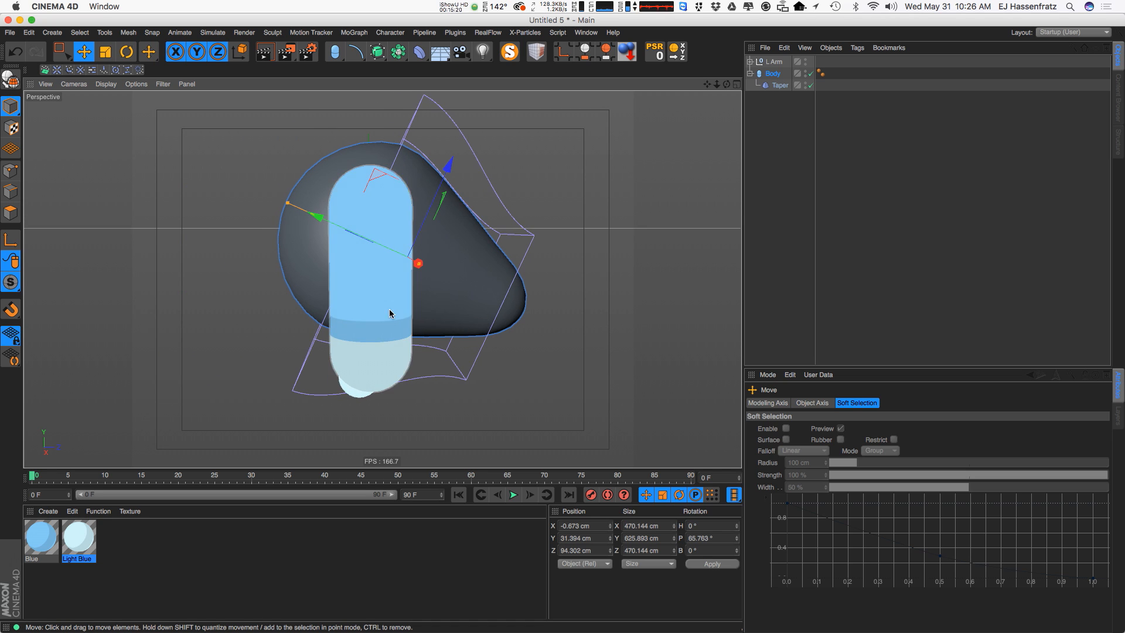
pyautogui.keyDown('alt'); pyautogui.moveTo(389, 314); pyautogui.dragTo(692, 252); pyautogui.keyUp('alt')
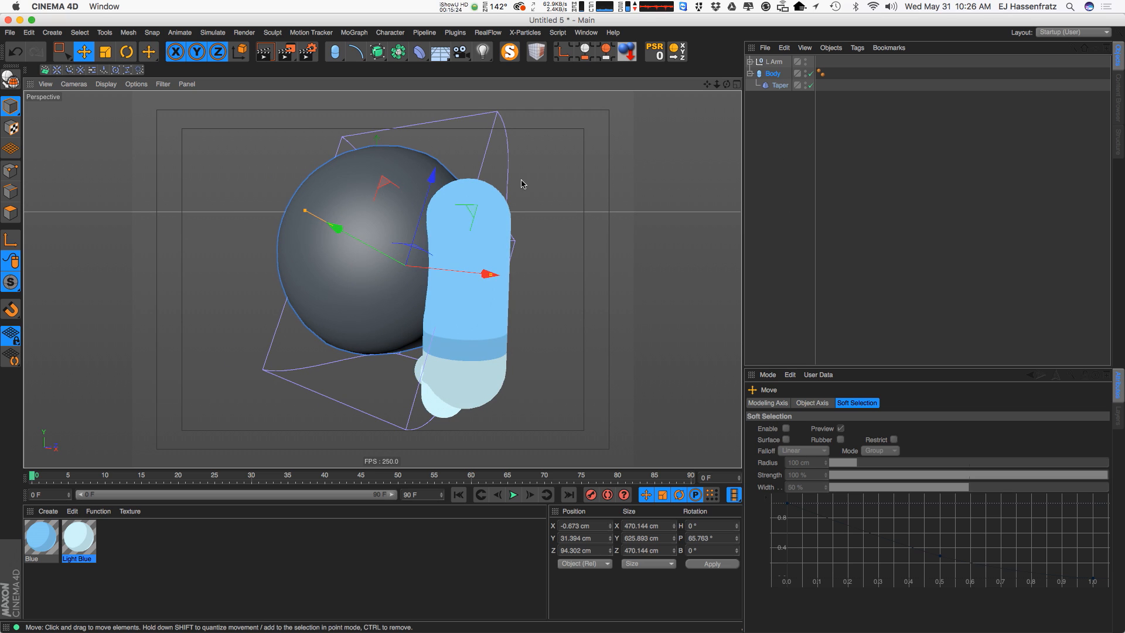
pyautogui.keyDown('alt'); pyautogui.moveTo(522, 183); pyautogui.dragTo(588, 272); pyautogui.keyUp('alt')
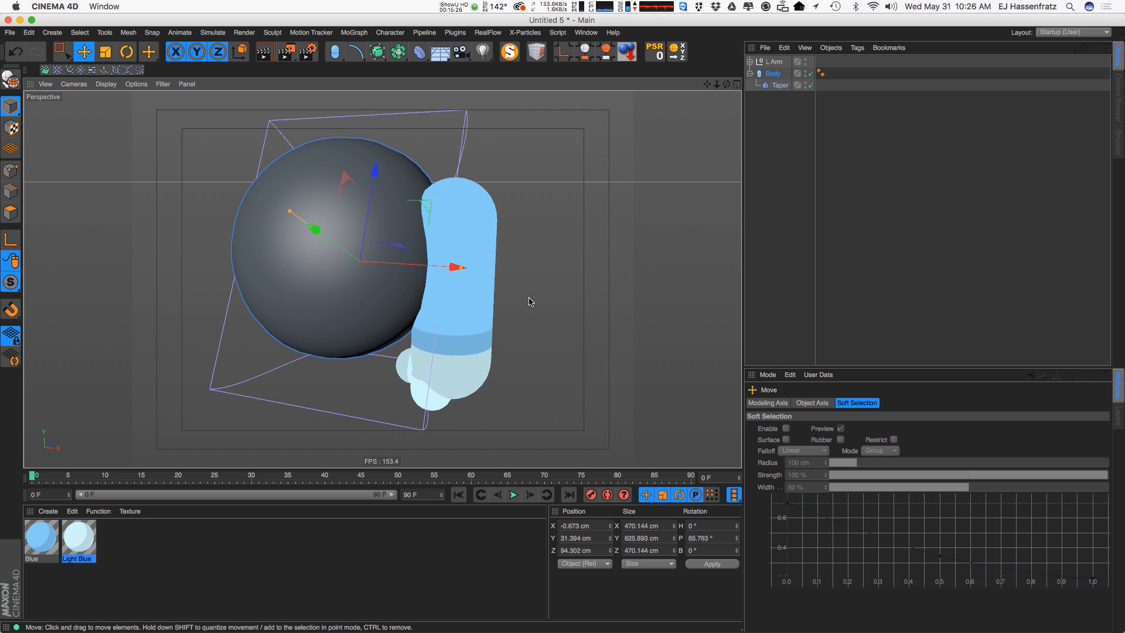
# Add a capsule in front of the Body, about 69 cm in radius and 213 cm high, at about Y 130 cm, Z -244 cm
pyautogui.click(792, 206)
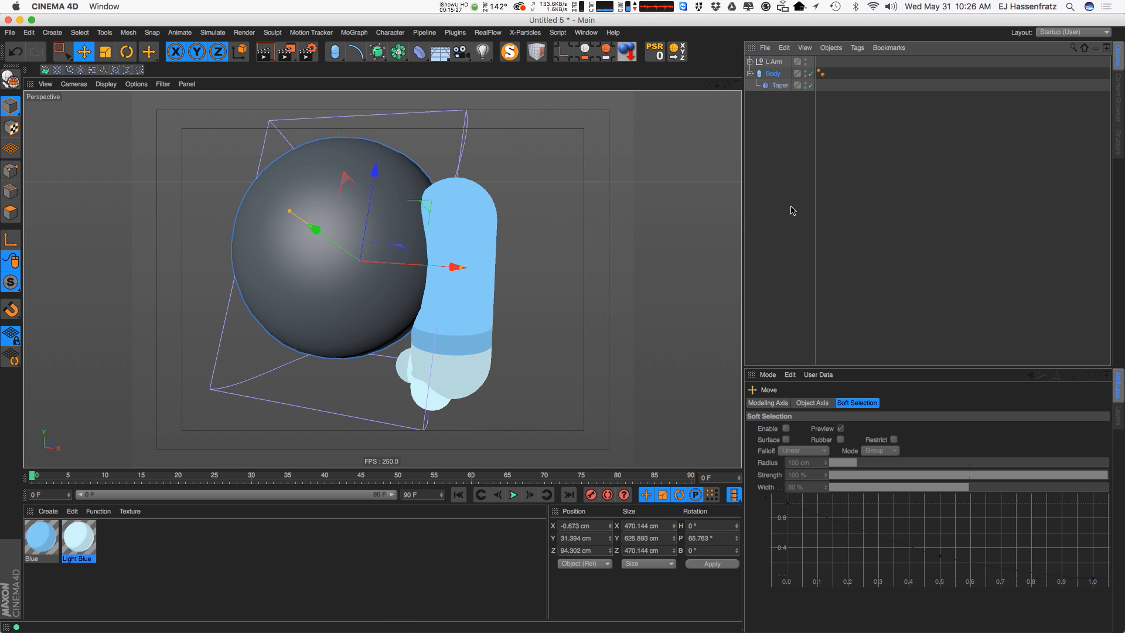
pyautogui.moveTo(336, 61); pyautogui.dragTo(405, 151)
pyautogui.moveTo(388, 209); pyautogui.dragTo(406, 168)
pyautogui.keyDown('alt'); pyautogui.moveTo(444, 209); pyautogui.dragTo(347, 207); pyautogui.keyUp('alt')
pyautogui.keyDown('alt'); pyautogui.moveTo(347, 207); pyautogui.dragTo(332, 225, button='middle'); pyautogui.keyUp('alt')
pyautogui.keyDown('alt'); pyautogui.moveTo(332, 225); pyautogui.dragTo(312, 256); pyautogui.keyUp('alt')
pyautogui.keyDown('alt'); pyautogui.moveTo(311, 256); pyautogui.dragTo(327, 252, button='right'); pyautogui.keyUp('alt')
pyautogui.moveTo(323, 238); pyautogui.dragTo(241, 229)
pyautogui.moveTo(392, 229)
pyautogui.mouseDown()
pyautogui.moveTo(341, 230)
pyautogui.moveTo(381, 226)
pyautogui.mouseUp()
pyautogui.moveTo(295, 165); pyautogui.dragTo(295, 160)
pyautogui.keyDown('alt'); pyautogui.moveTo(284, 215); pyautogui.dragTo(314, 221); pyautogui.keyUp('alt')
pyautogui.keyDown('alt'); pyautogui.moveTo(315, 221); pyautogui.dragTo(365, 223, button='middle'); pyautogui.keyUp('alt')
pyautogui.keyDown('alt'); pyautogui.moveTo(365, 224); pyautogui.dragTo(376, 232); pyautogui.keyUp('alt')
pyautogui.click(335, 51)
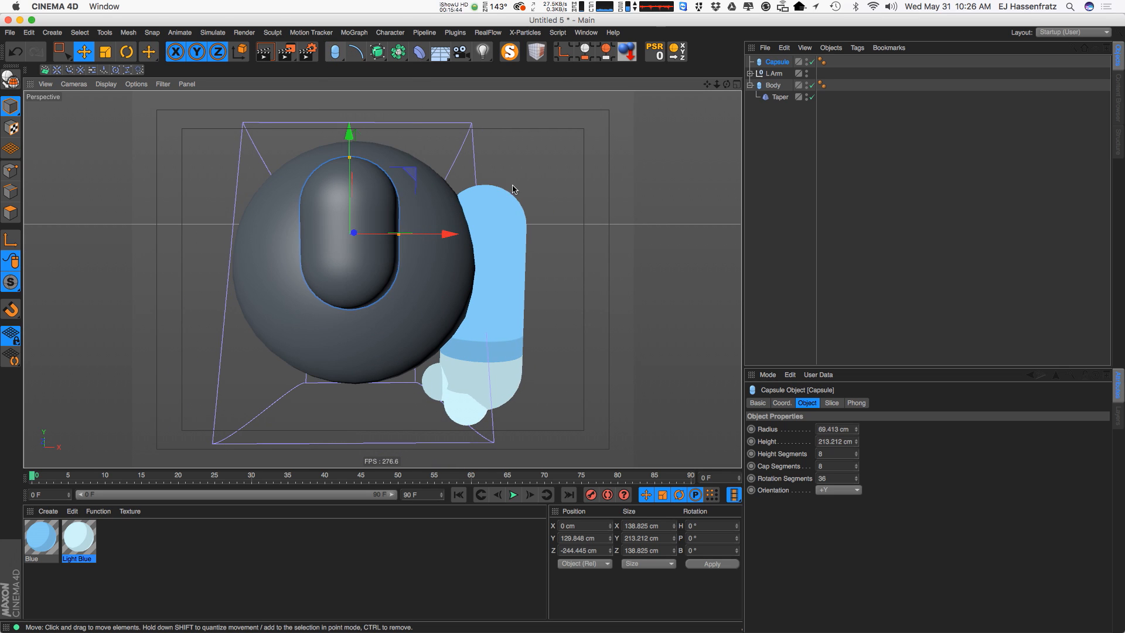
# Move the new front capsule along Z to about -261 cm
pyautogui.keyDown('alt'); pyautogui.moveTo(271, 460); pyautogui.dragTo(221, 483); pyautogui.keyUp('alt')
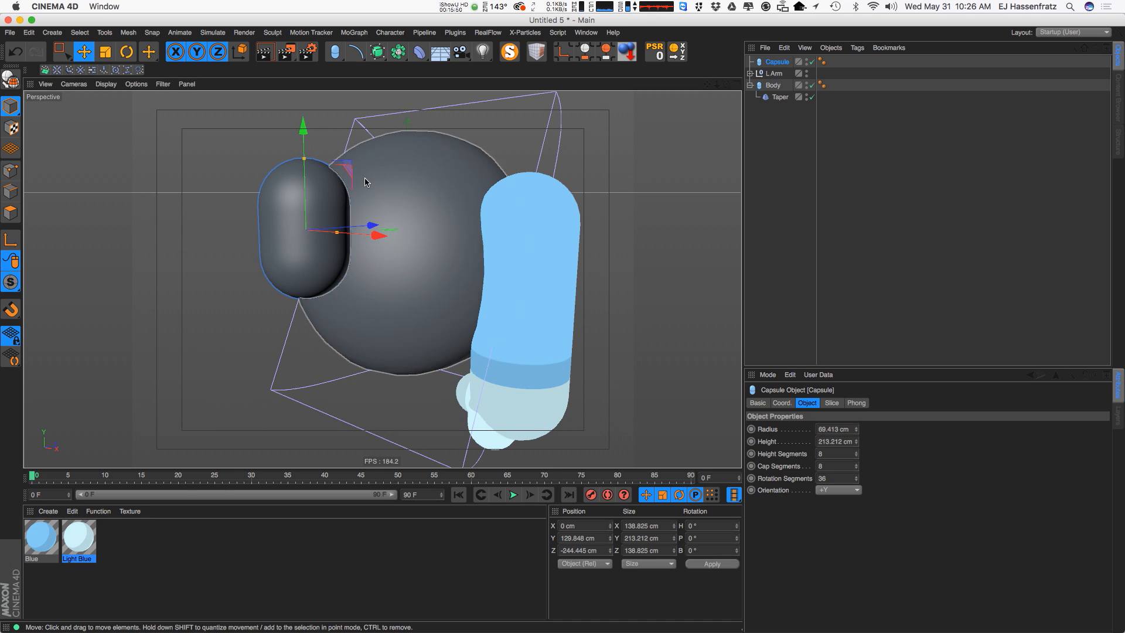
pyautogui.keyDown('alt'); pyautogui.moveTo(314, 269); pyautogui.dragTo(368, 248); pyautogui.keyUp('alt')
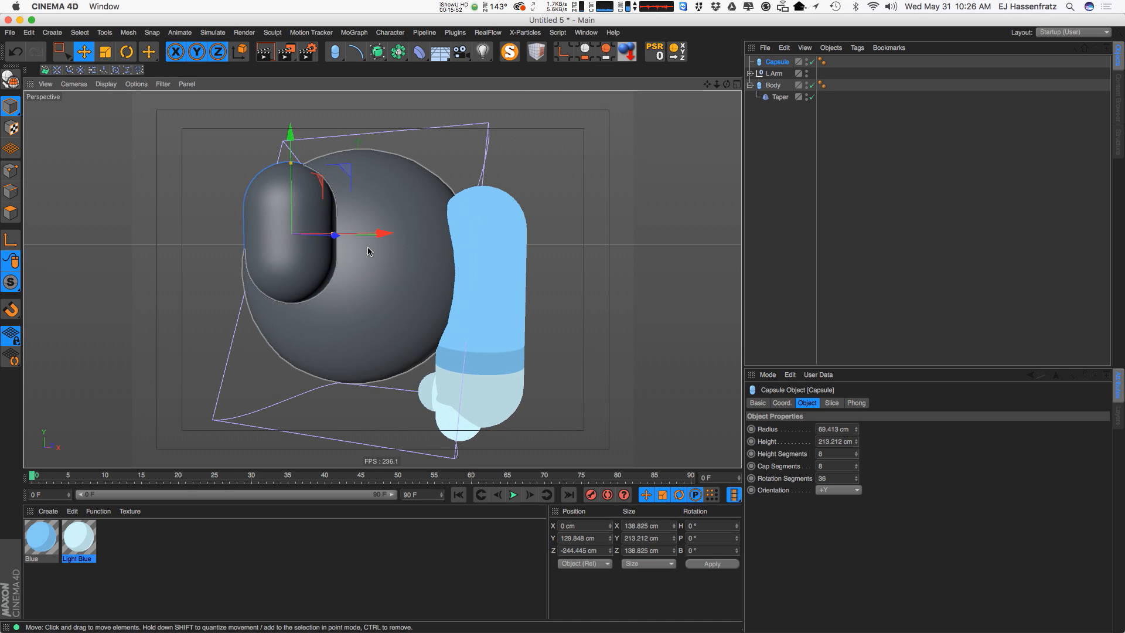
pyautogui.click(337, 55)
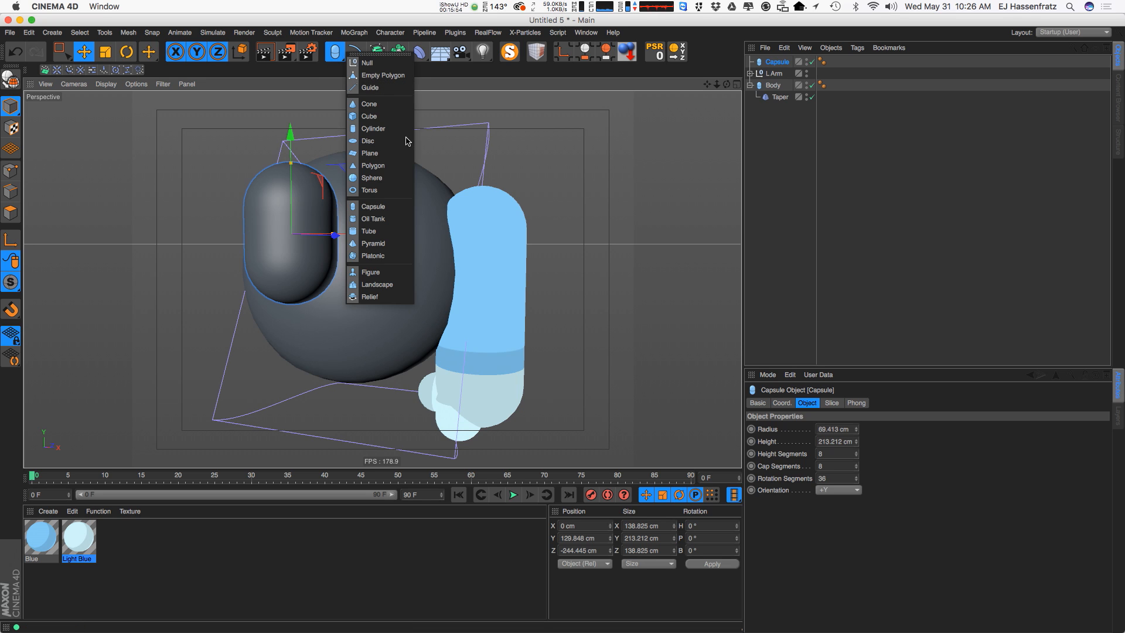
pyautogui.click(573, 176)
pyautogui.keyDown('alt'); pyautogui.moveTo(377, 244); pyautogui.dragTo(433, 251); pyautogui.keyUp('alt')
pyautogui.keyDown('alt'); pyautogui.moveTo(359, 271); pyautogui.dragTo(394, 271, button='middle'); pyautogui.keyUp('alt')
pyautogui.keyDown('alt'); pyautogui.moveTo(382, 280); pyautogui.dragTo(439, 280); pyautogui.keyUp('alt')
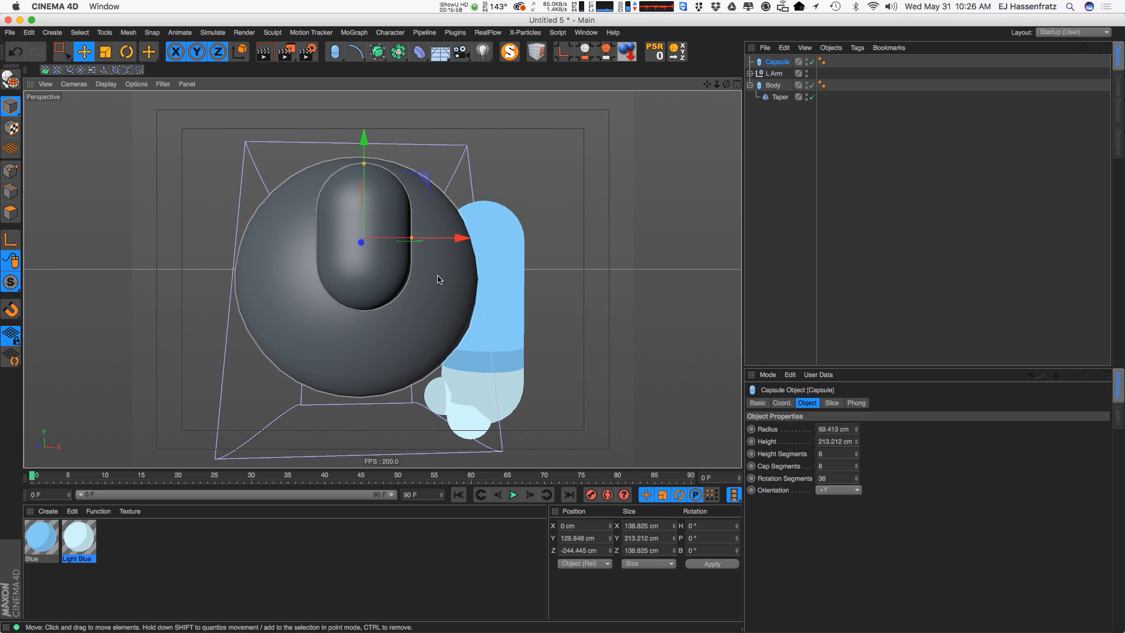
pyautogui.keyDown('alt'); pyautogui.moveTo(439, 279); pyautogui.dragTo(374, 306); pyautogui.keyUp('alt')
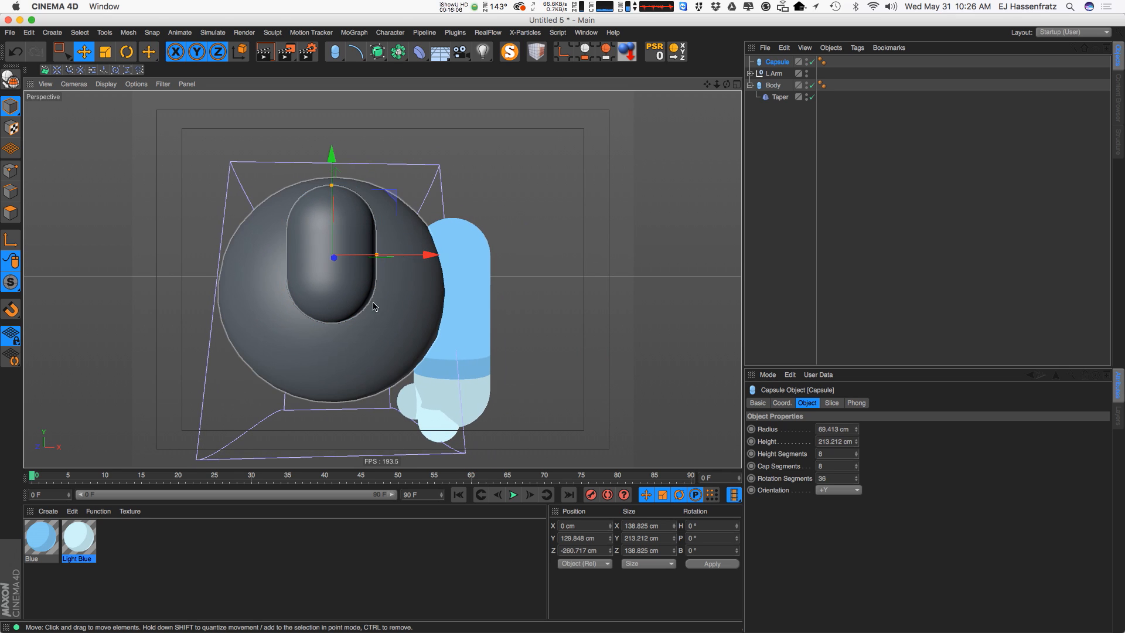
# Rename the front capsule as Head
pyautogui.doubleClick(778, 63)
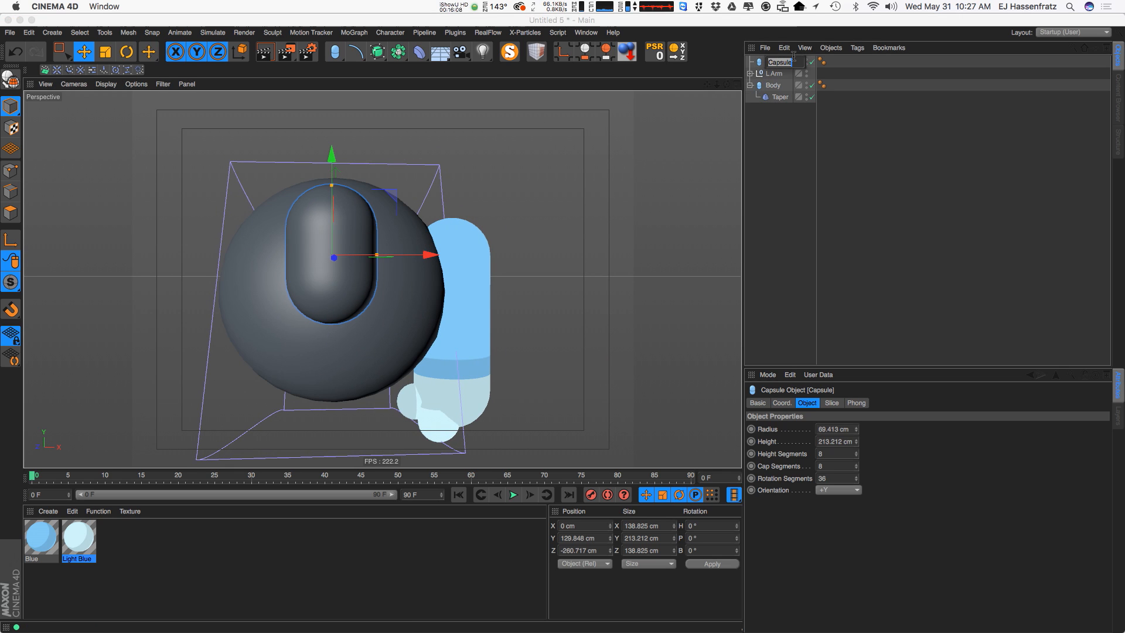
pyautogui.write('Head')
pyautogui.press('Return')
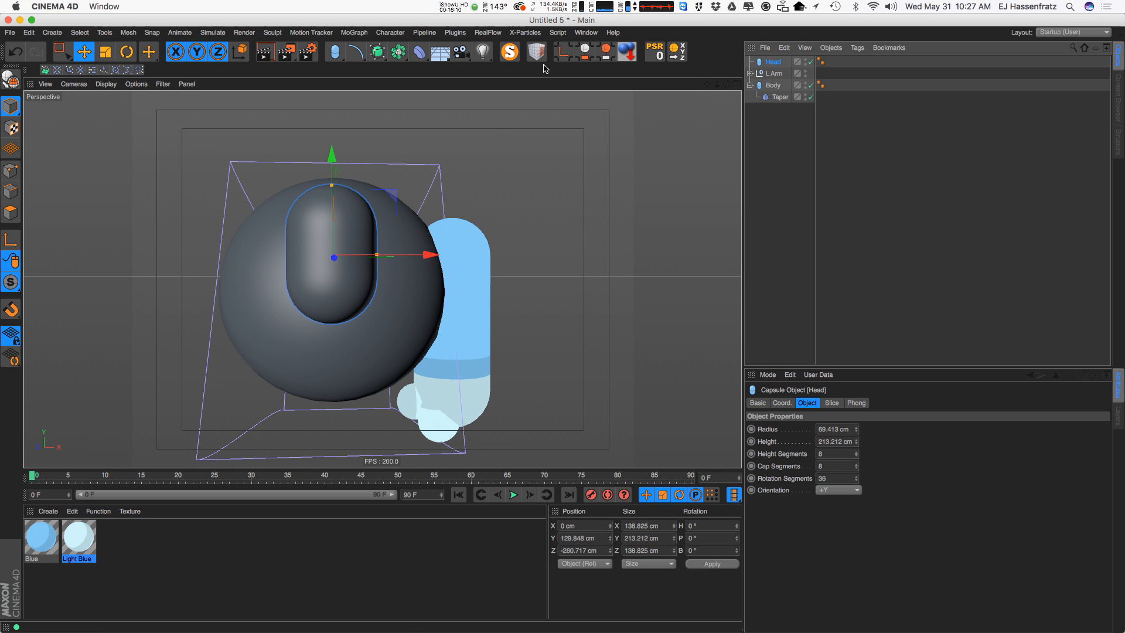
# Add a Taper deformer, nest it under the Head and fit it to its parent
pyautogui.moveTo(421, 52); pyautogui.dragTo(730, 74)
pyautogui.keyDown('alt'); pyautogui.moveTo(302, 254); pyautogui.dragTo(340, 237); pyautogui.keyUp('alt')
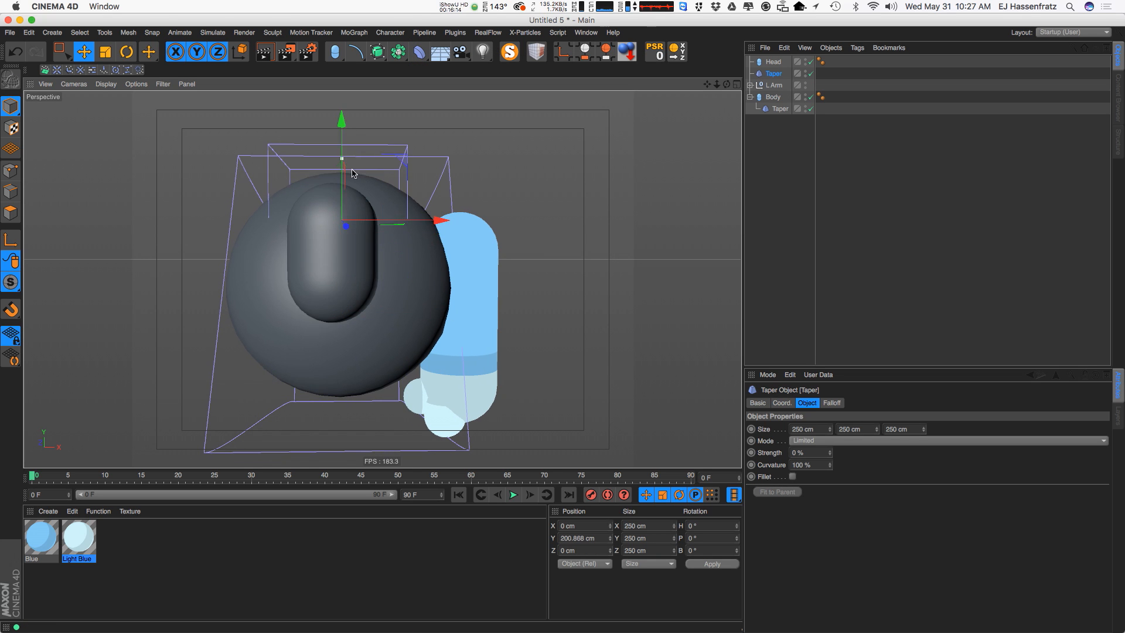
pyautogui.keyDown('alt'); pyautogui.moveTo(353, 171); pyautogui.dragTo(489, 144); pyautogui.keyUp('alt')
pyautogui.moveTo(775, 70); pyautogui.dragTo(787, 69)
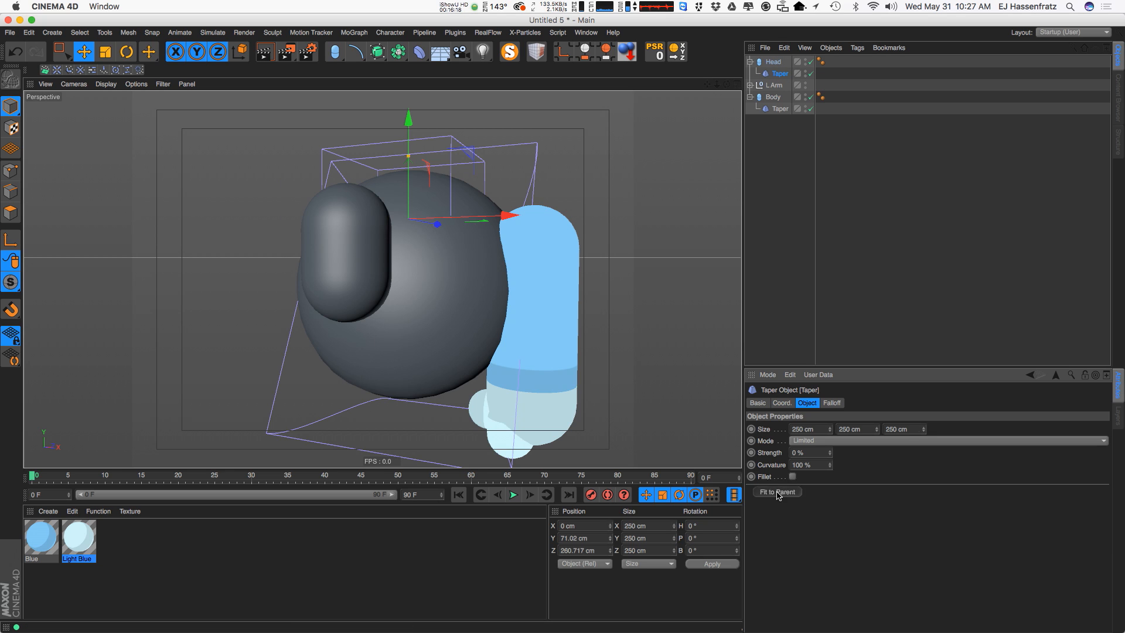
pyautogui.click(776, 492)
pyautogui.keyDown('alt'); pyautogui.moveTo(392, 285); pyautogui.dragTo(325, 219); pyautogui.keyUp('alt')
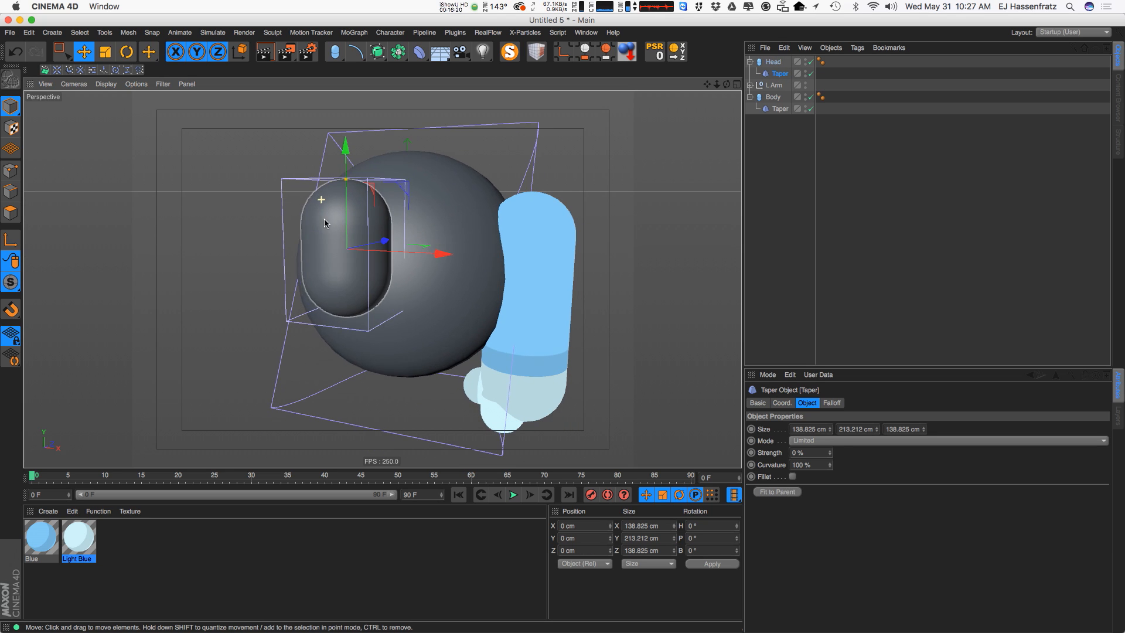
# Taper the top of the Head at 55% strength, with the deformer about 112 cm high and raised to about Y 61 cm
pyautogui.moveTo(830, 456); pyautogui.dragTo(833, 437)
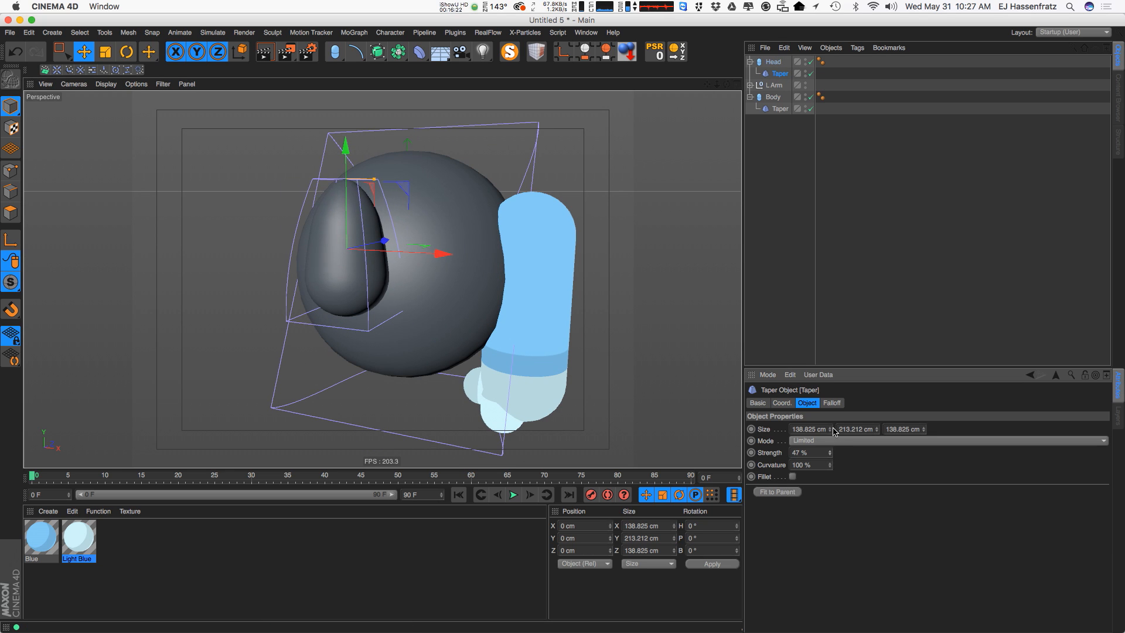
pyautogui.keyDown('alt'); pyautogui.moveTo(313, 182); pyautogui.dragTo(346, 153); pyautogui.keyUp('alt')
pyautogui.keyDown('alt'); pyautogui.moveTo(341, 195); pyautogui.dragTo(338, 204); pyautogui.keyUp('alt')
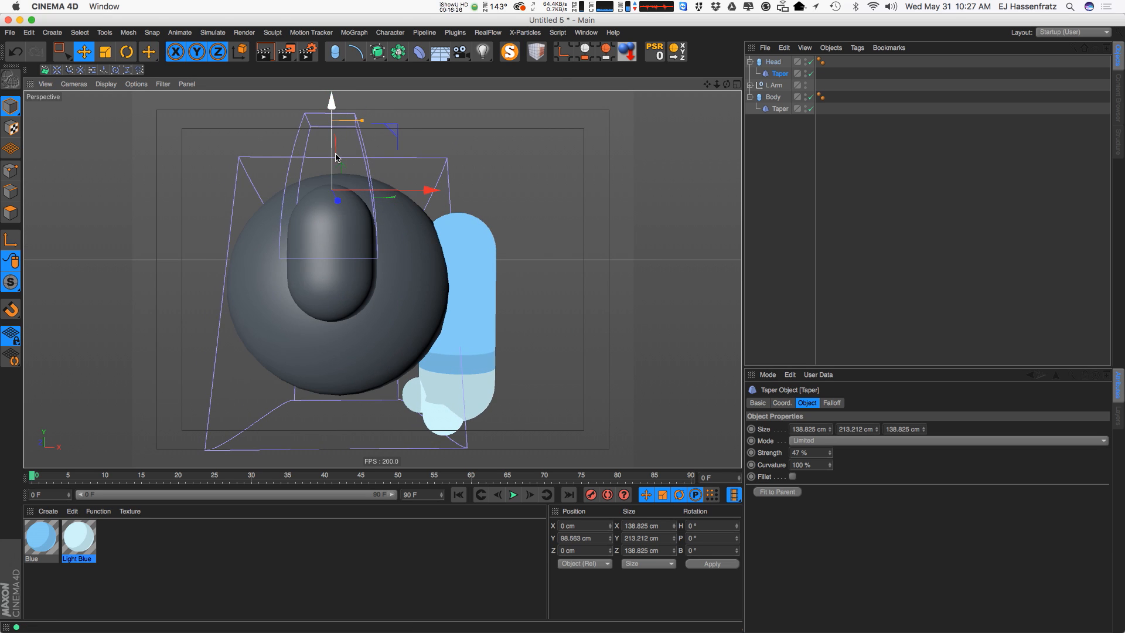
pyautogui.moveTo(877, 429); pyautogui.dragTo(878, 441)
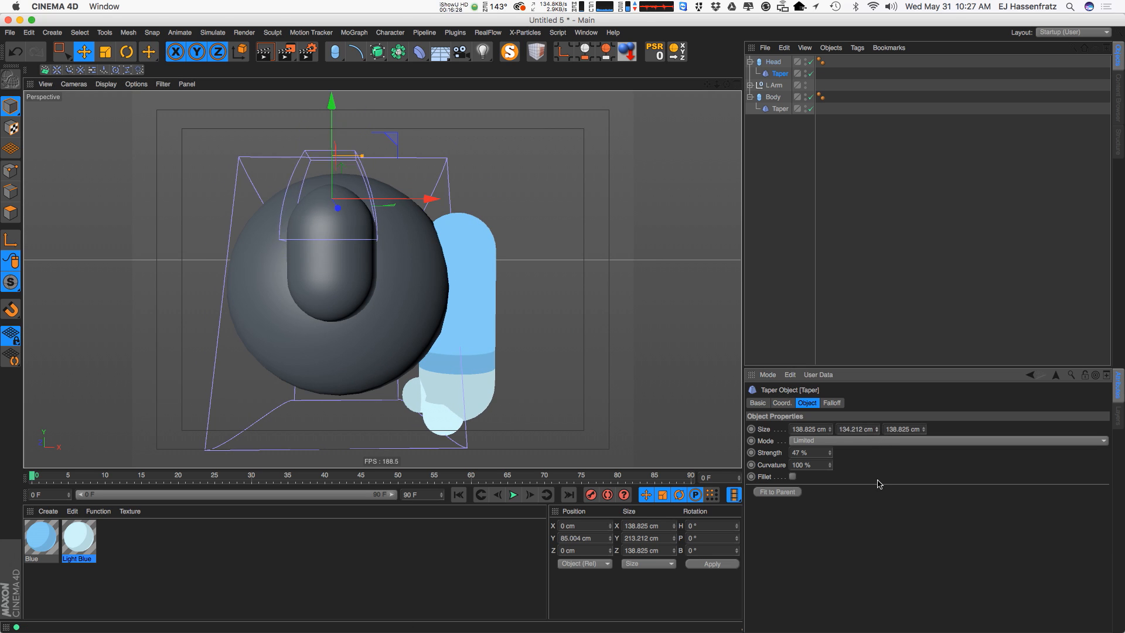
pyautogui.moveTo(333, 134); pyautogui.dragTo(333, 122)
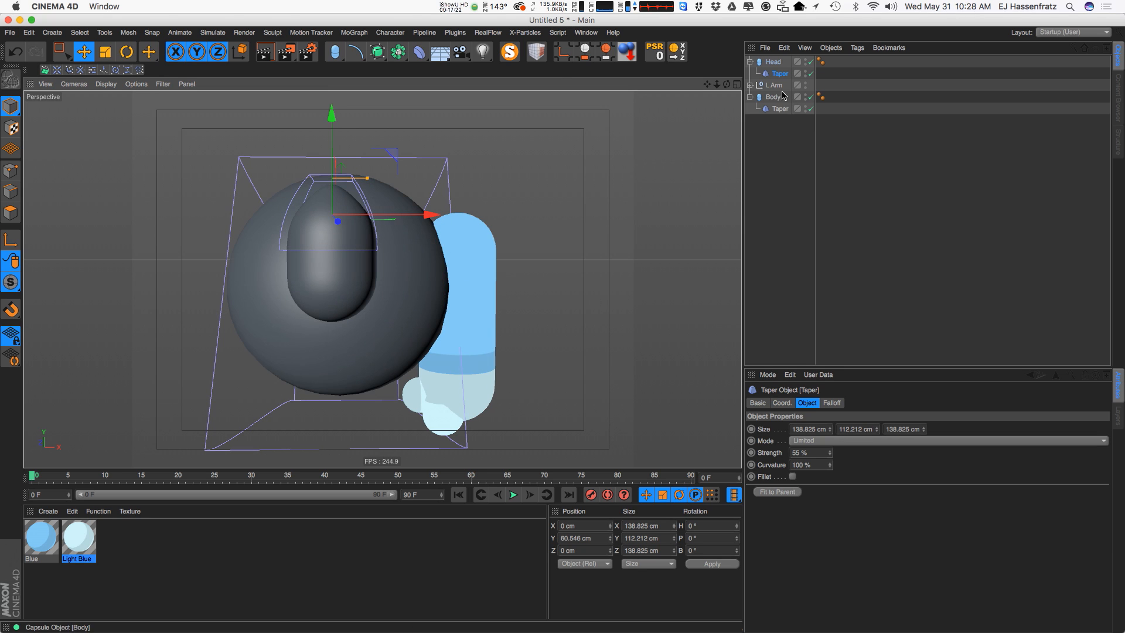
pyautogui.keyDown('alt'); pyautogui.moveTo(339, 293); pyautogui.dragTo(342, 294); pyautogui.keyUp('alt')
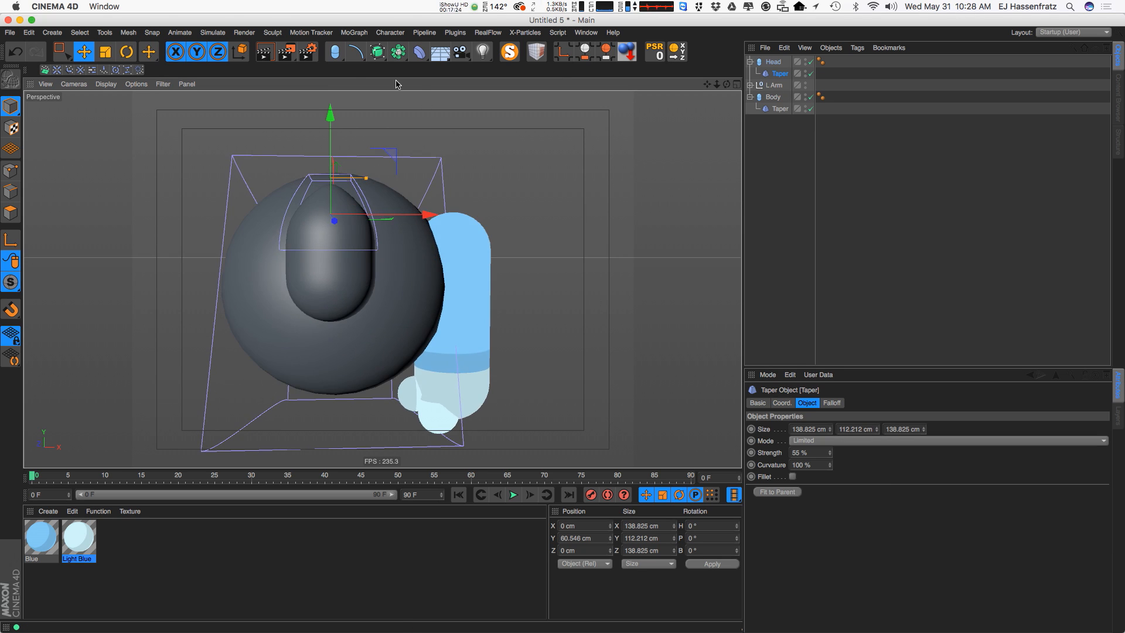
# Add a cylinder under the Head and move it onto the Head at about Y -3 cm, Z -17 cm
pyautogui.moveTo(335, 55); pyautogui.dragTo(397, 114)
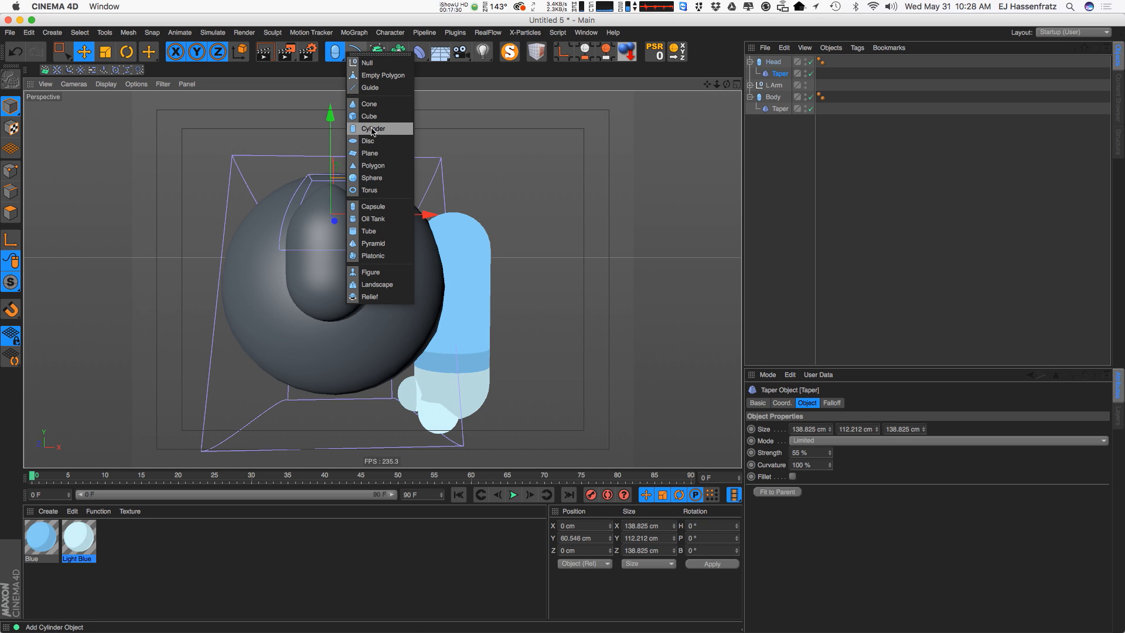
pyautogui.moveTo(373, 130); pyautogui.dragTo(373, 130)
pyautogui.keyDown('alt'); pyautogui.moveTo(389, 275); pyautogui.dragTo(521, 244); pyautogui.keyUp('alt')
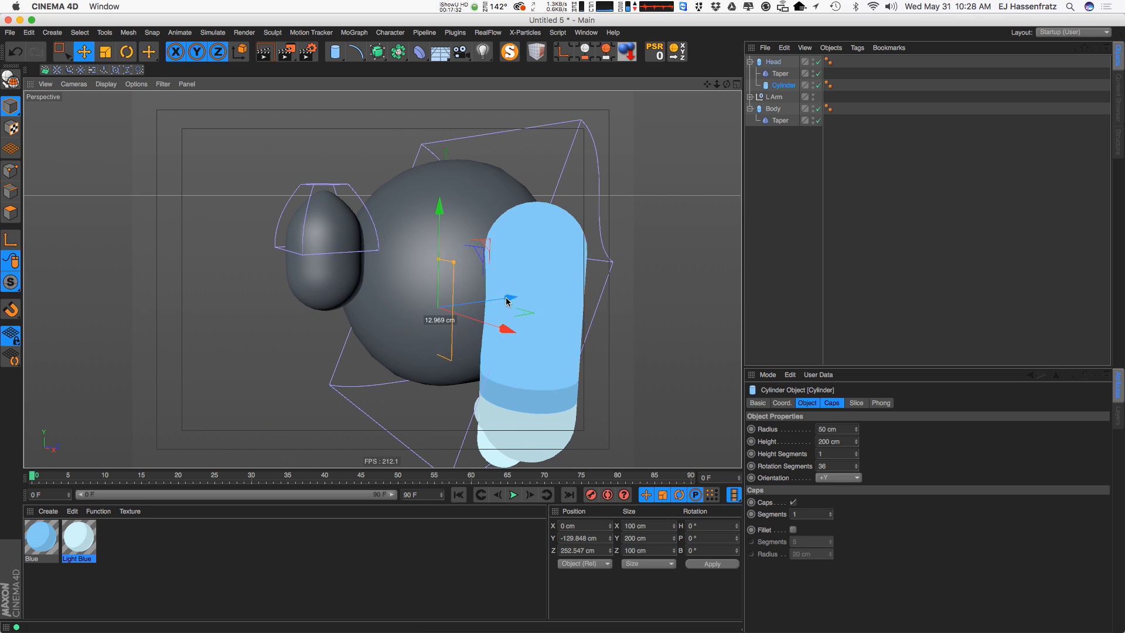
pyautogui.moveTo(506, 299); pyautogui.dragTo(401, 304)
pyautogui.moveTo(321, 233); pyautogui.dragTo(319, 158)
# Using the top view, move the cylinder out to the Head's side at about X 66 cm, Z -7 cm
pyautogui.click(736, 84)
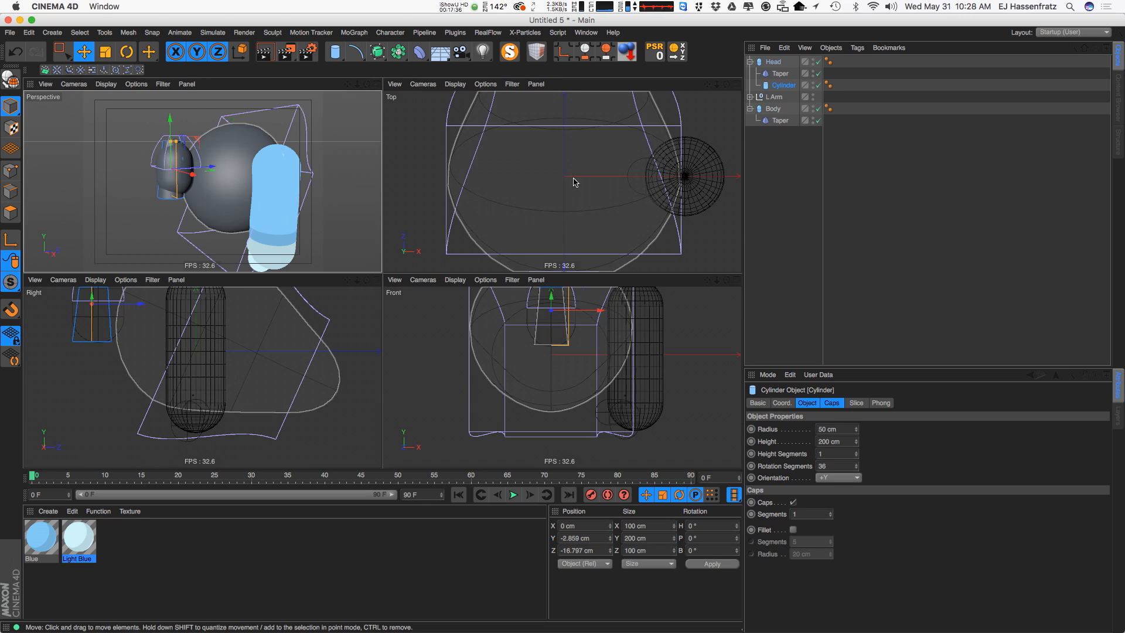
pyautogui.keyDown('alt'); pyautogui.moveTo(563, 195); pyautogui.dragTo(548, 136, button='middle'); pyautogui.keyUp('alt')
pyautogui.keyDown('alt'); pyautogui.moveTo(548, 136); pyautogui.dragTo(611, 179, button='right'); pyautogui.keyUp('alt')
pyautogui.keyDown('alt'); pyautogui.moveTo(568, 181); pyautogui.dragTo(588, 199, button='middle'); pyautogui.keyUp('alt')
pyautogui.moveTo(576, 166); pyautogui.dragTo(626, 158)
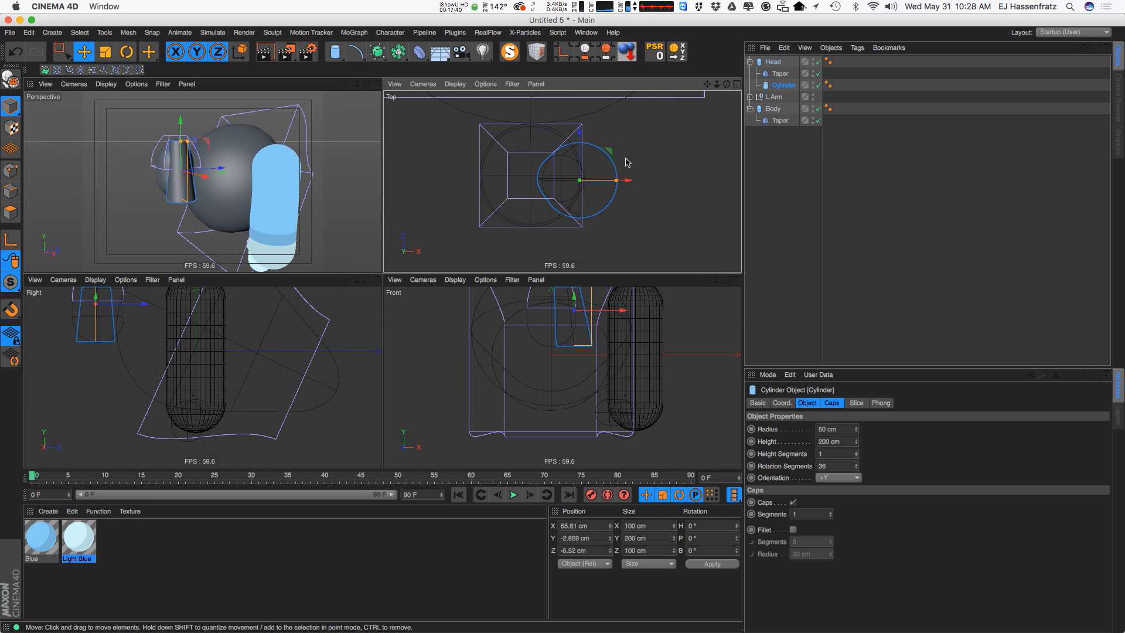
# Pitch the cylinder to -90° and shrink it to about 27 cm in radius and 20 cm high
pyautogui.press('r')
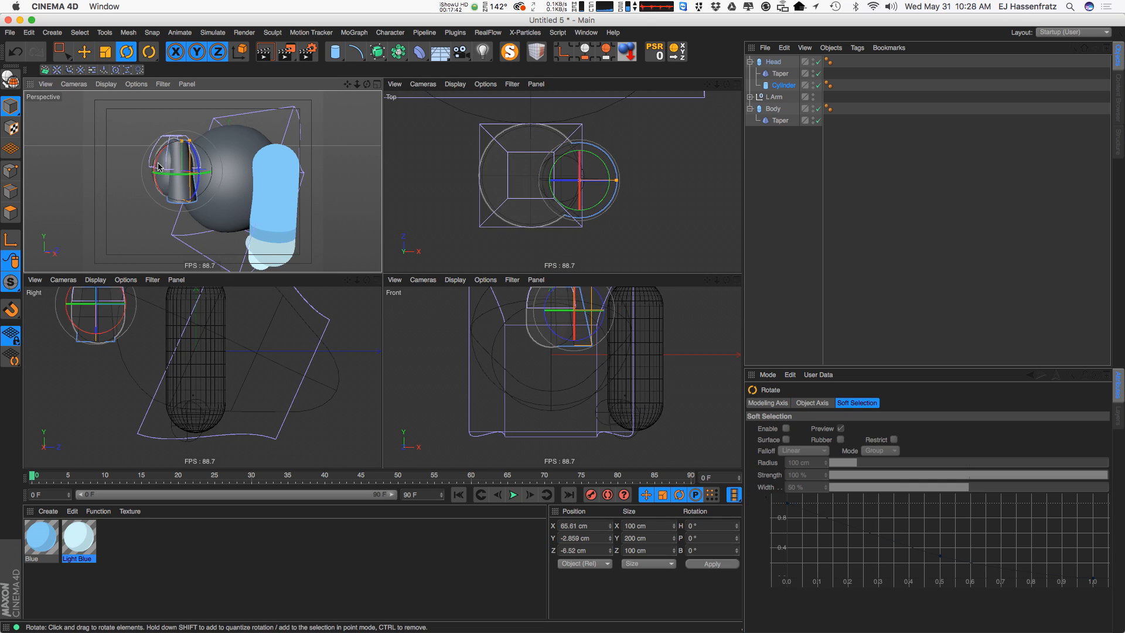
pyautogui.moveTo(160, 166); pyautogui.dragTo(199, 124)
pyautogui.press('e')
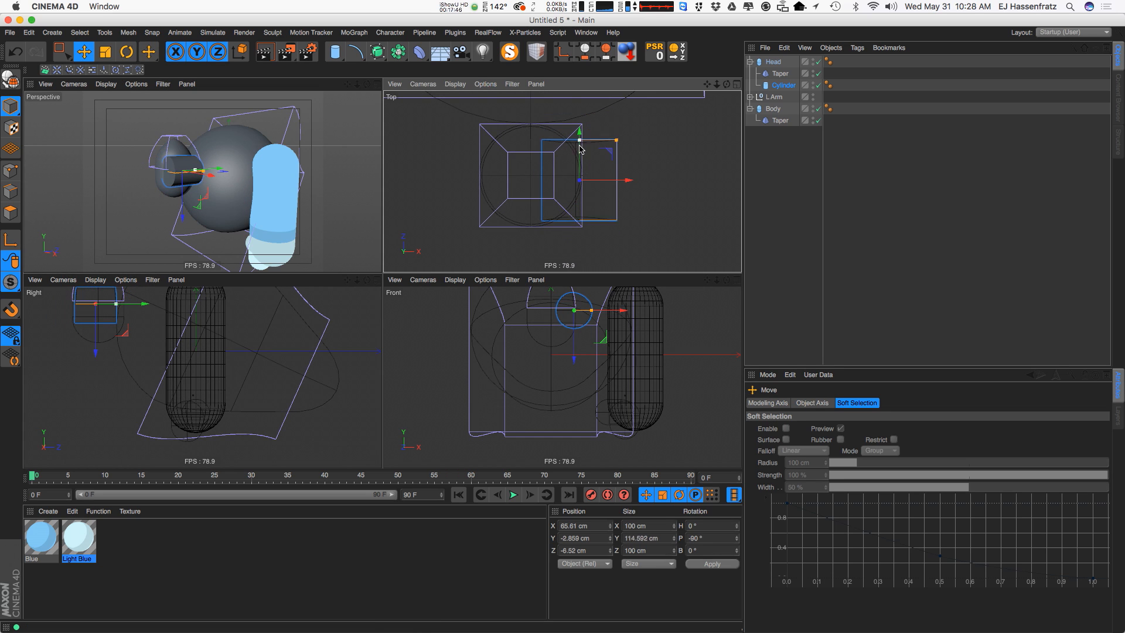
pyautogui.scroll(5, 612, 297)
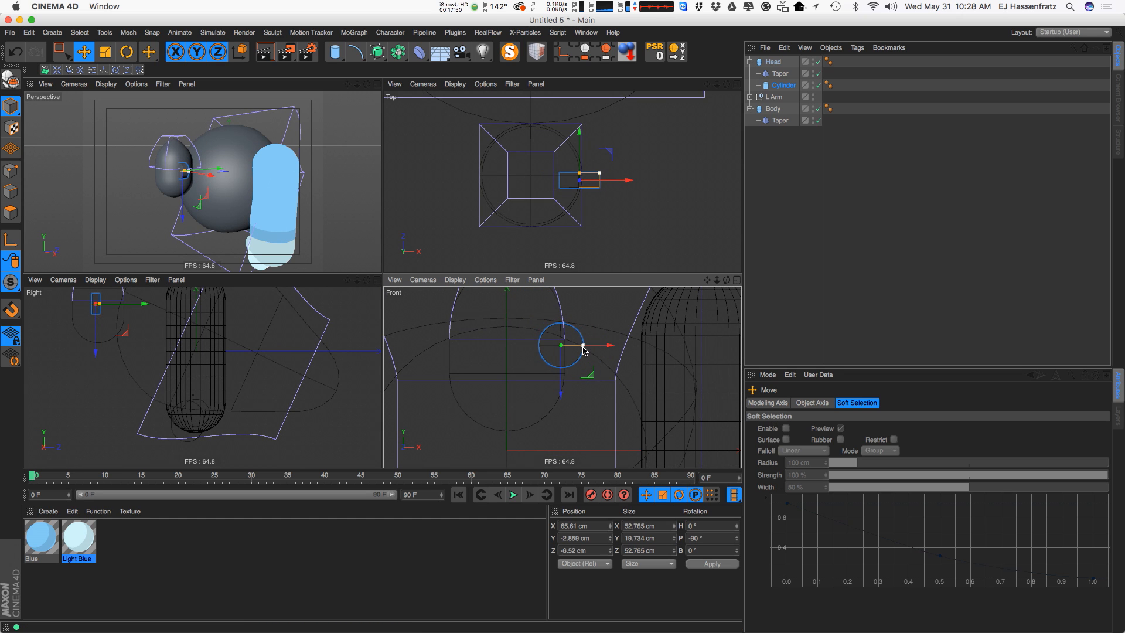
pyautogui.moveTo(605, 381); pyautogui.dragTo(605, 383)
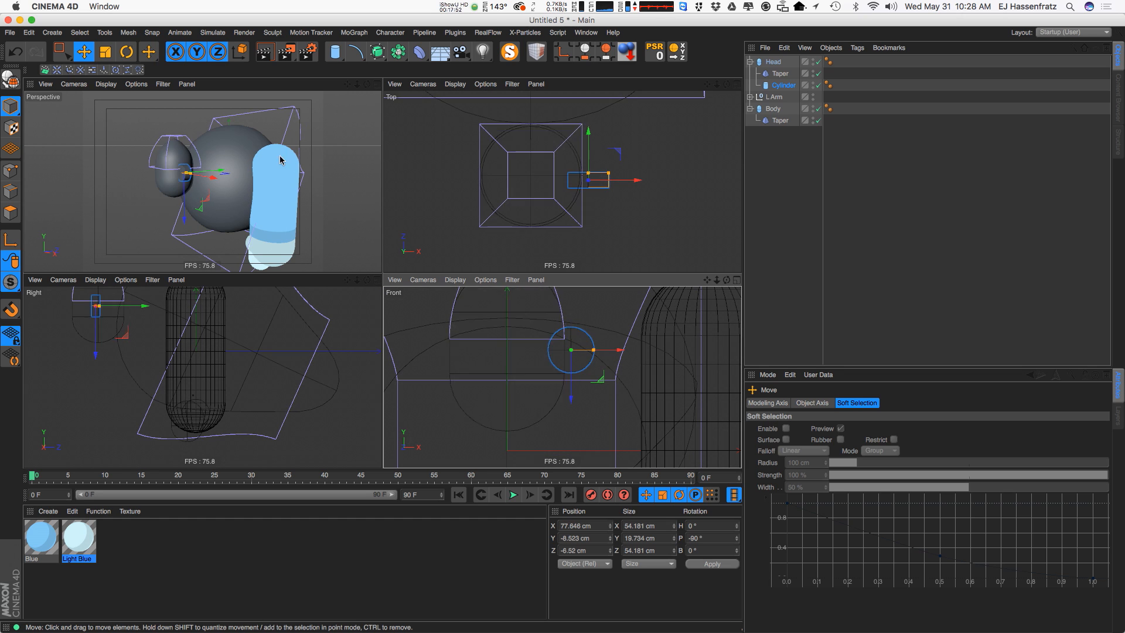
# Thin the cylinder to about 12 cm high and seat it into the Head's side at about X 72 cm, Y -13 cm
pyautogui.keyDown('alt'); pyautogui.moveTo(281, 160); pyautogui.dragTo(275, 160); pyautogui.keyUp('alt')
pyautogui.scroll(10, 182, 174)
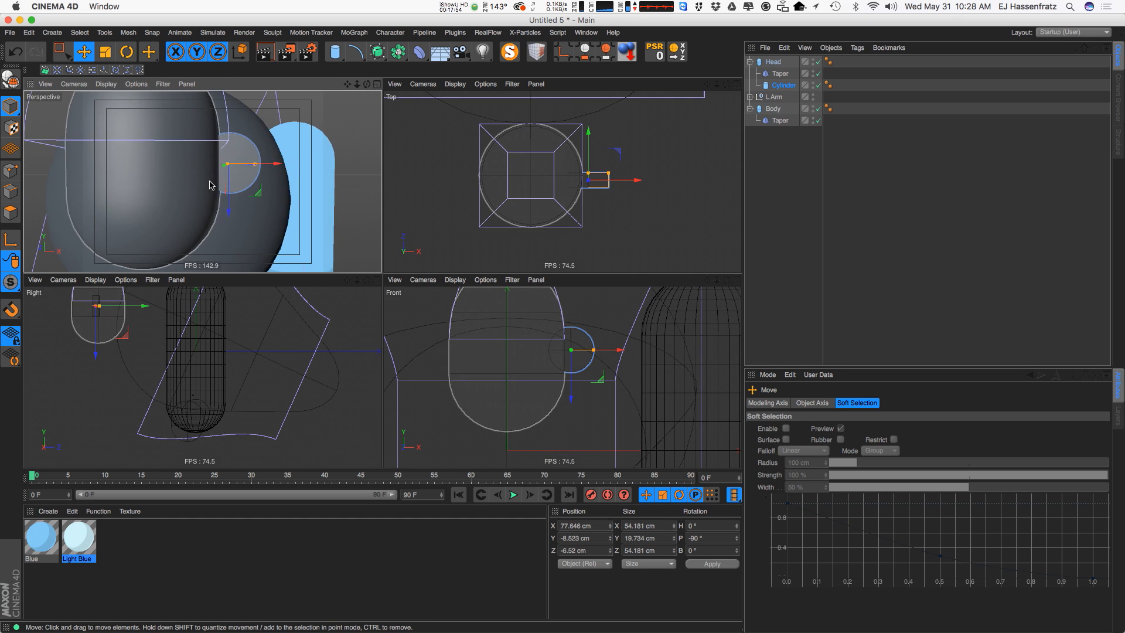
pyautogui.keyDown('alt'); pyautogui.moveTo(210, 184); pyautogui.dragTo(274, 188); pyautogui.keyUp('alt')
pyautogui.moveTo(274, 188)
pyautogui.keyDown('alt'); pyautogui.mouseDown()
pyautogui.moveTo(314, 179)
pyautogui.moveTo(282, 171)
pyautogui.mouseUp(); pyautogui.keyUp('alt')
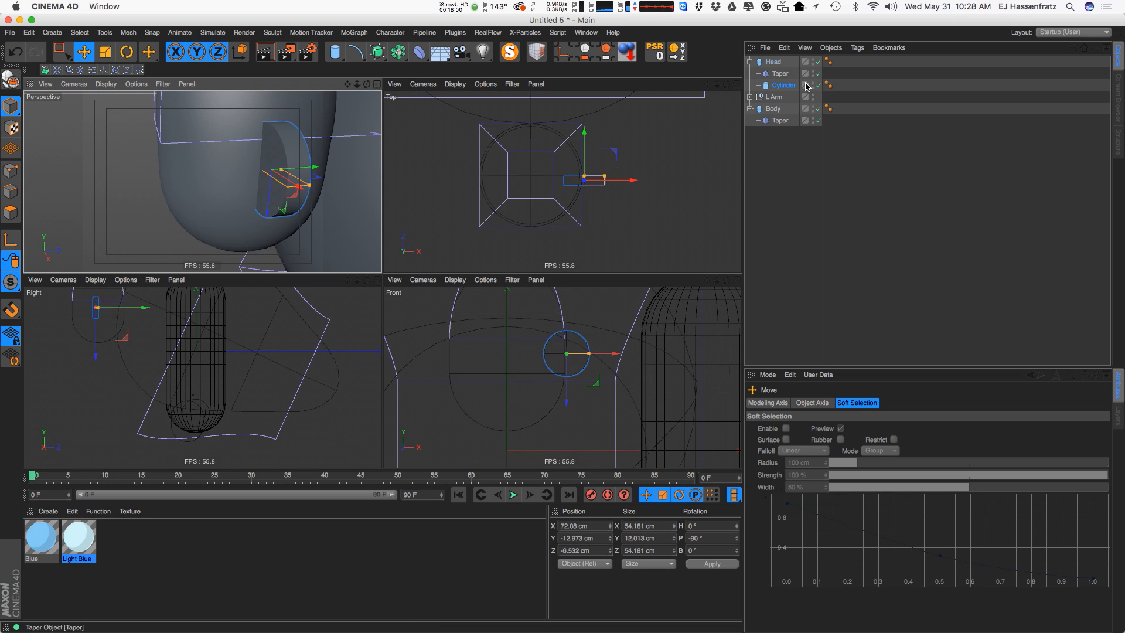
# Take the cylinder out of the Head's hierarchy and rename it Ear
pyautogui.moveTo(788, 86); pyautogui.dragTo(774, 65)
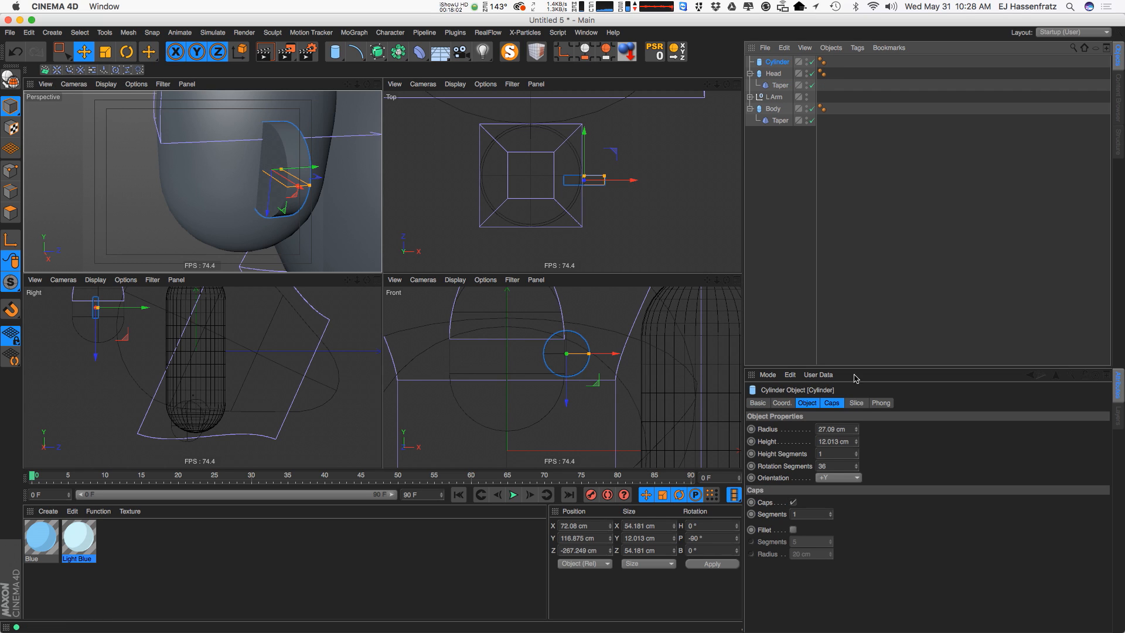
pyautogui.doubleClick(780, 61)
pyautogui.write('Ear')
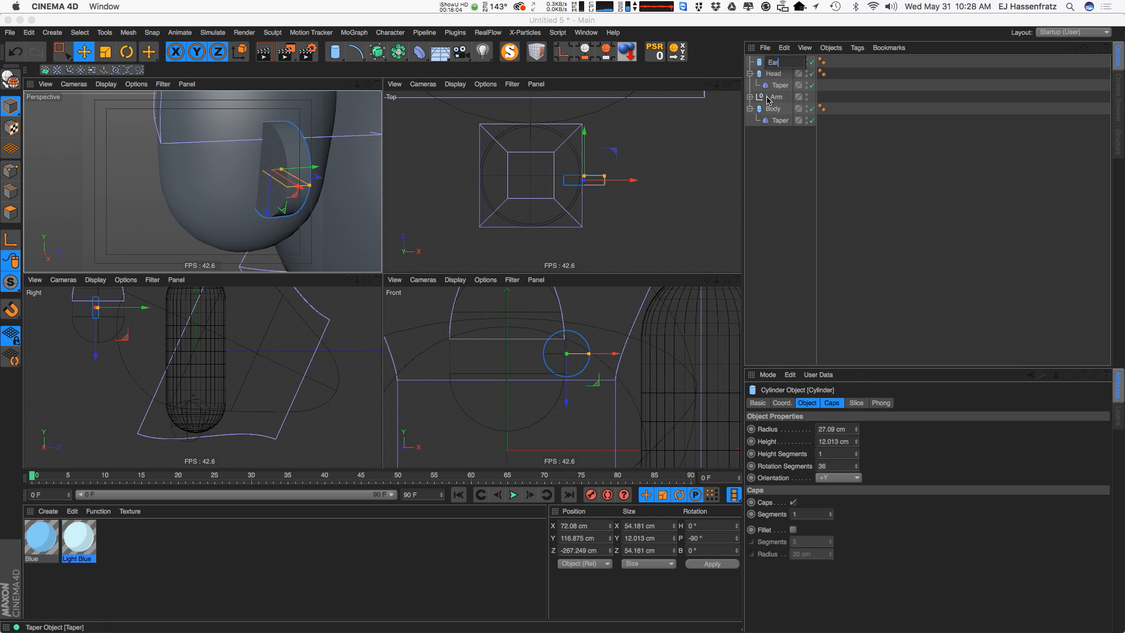
# Fillet the Ear's caps with a radius of about 6 cm and nudge the Ear to about Y 118 cm
pyautogui.click(794, 530)
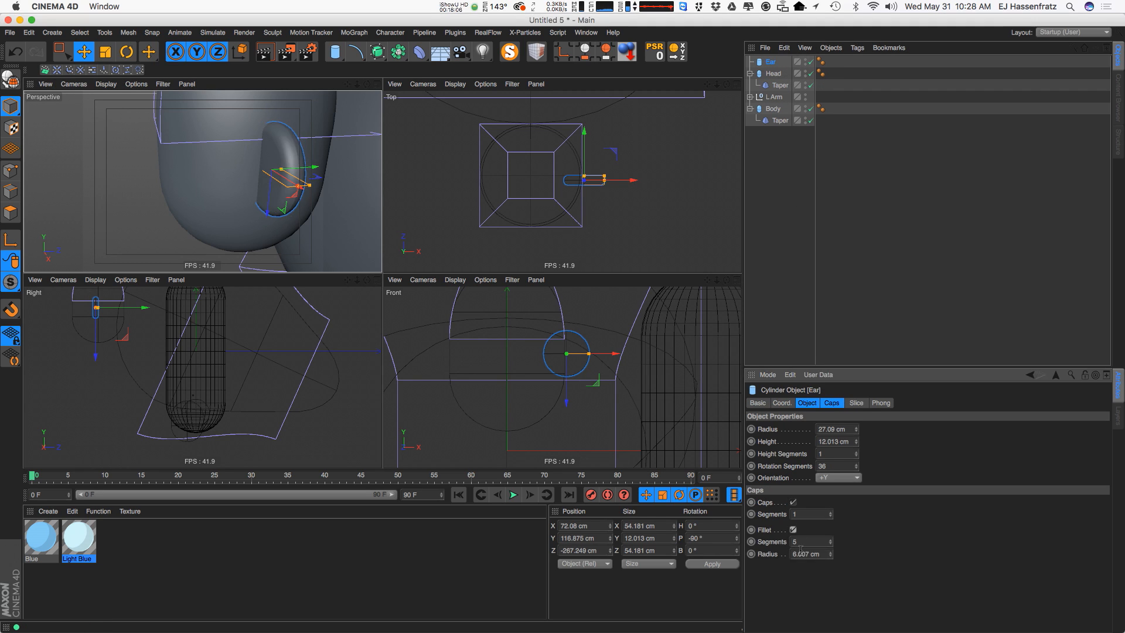
pyautogui.keyDown('alt'); pyautogui.moveTo(274, 176); pyautogui.dragTo(302, 169); pyautogui.keyUp('alt')
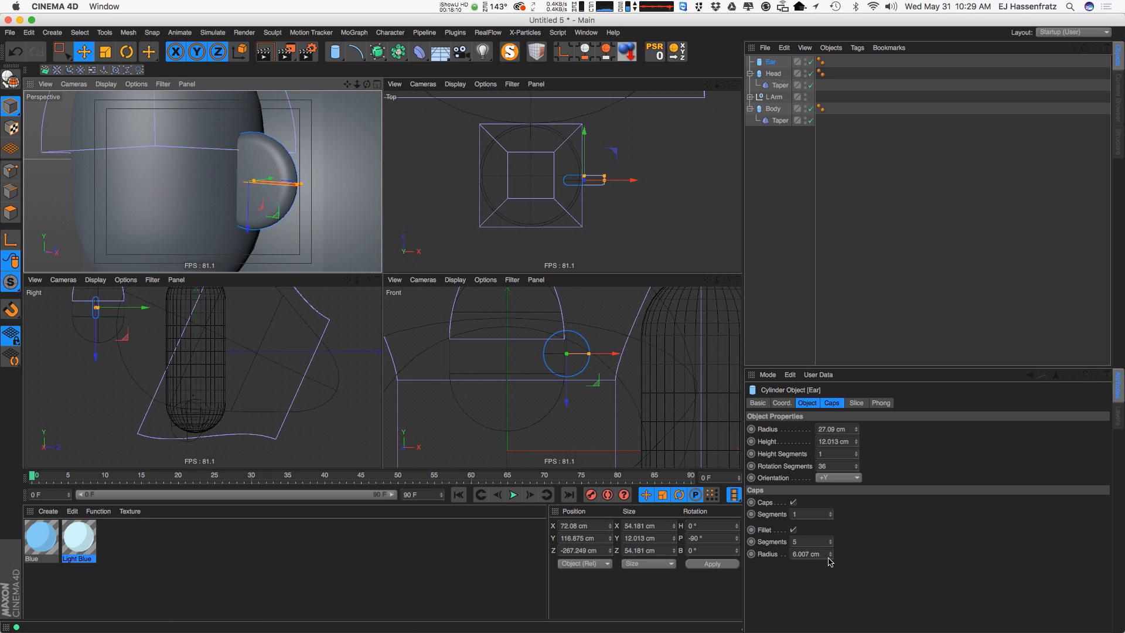
pyautogui.moveTo(830, 562); pyautogui.dragTo(836, 563)
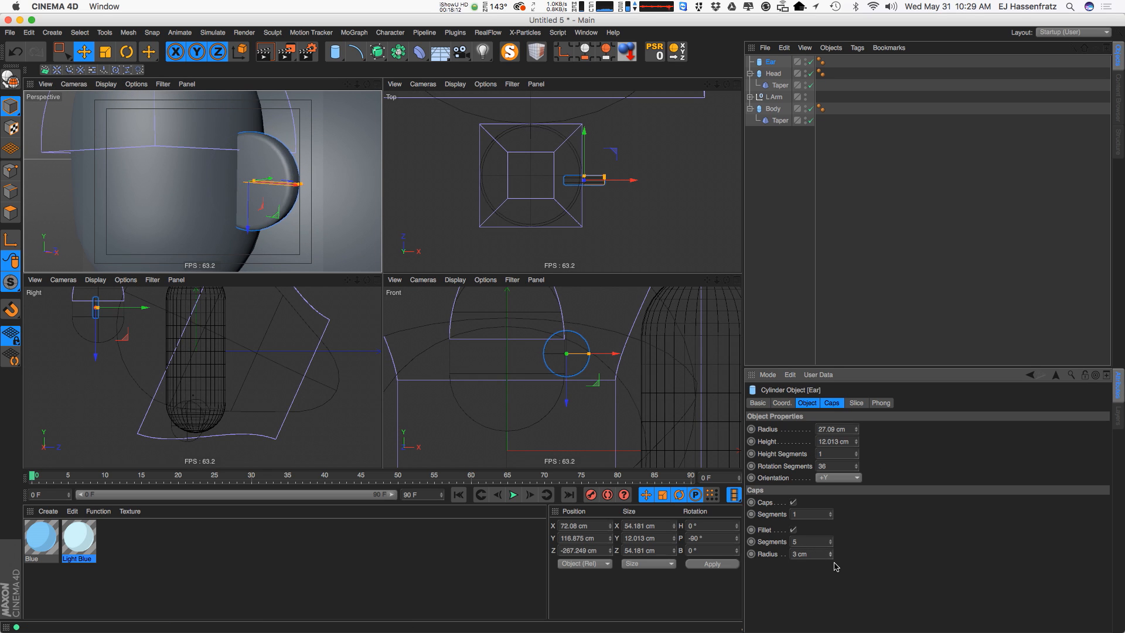
pyautogui.keyDown('alt'); pyautogui.moveTo(208, 164); pyautogui.dragTo(278, 170); pyautogui.keyUp('alt')
pyautogui.moveTo(260, 221)
pyautogui.mouseDown()
pyautogui.moveTo(146, 209)
pyautogui.moveTo(225, 201)
pyautogui.moveTo(279, 227)
pyautogui.moveTo(250, 233)
pyautogui.mouseUp()
pyautogui.scroll(-10, 240, 210)
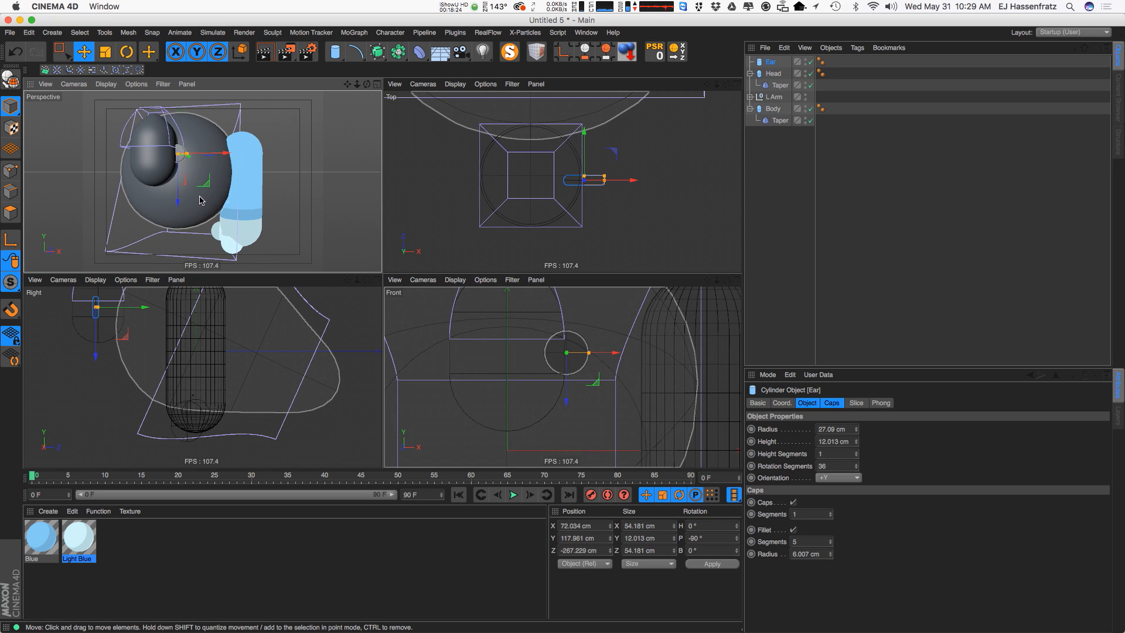
# Mirror the Ear to the other side of the Head by nesting it in a Symmetry object
pyautogui.keyDown('alt'); pyautogui.moveTo(222, 202); pyautogui.dragTo(256, 196); pyautogui.keyUp('alt')
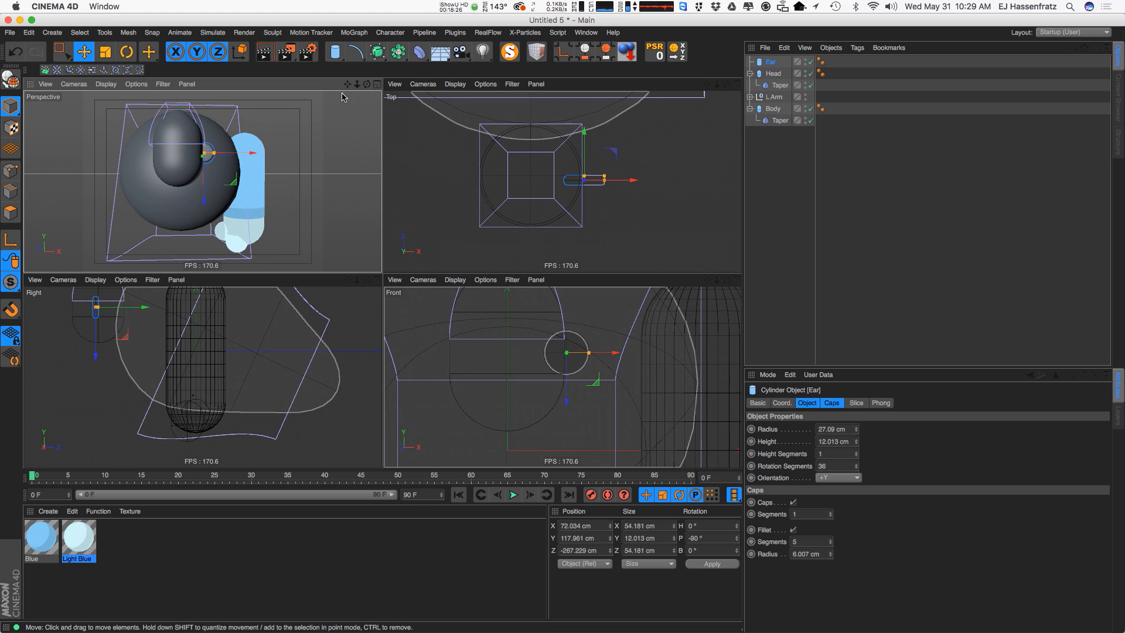
pyautogui.click(376, 85)
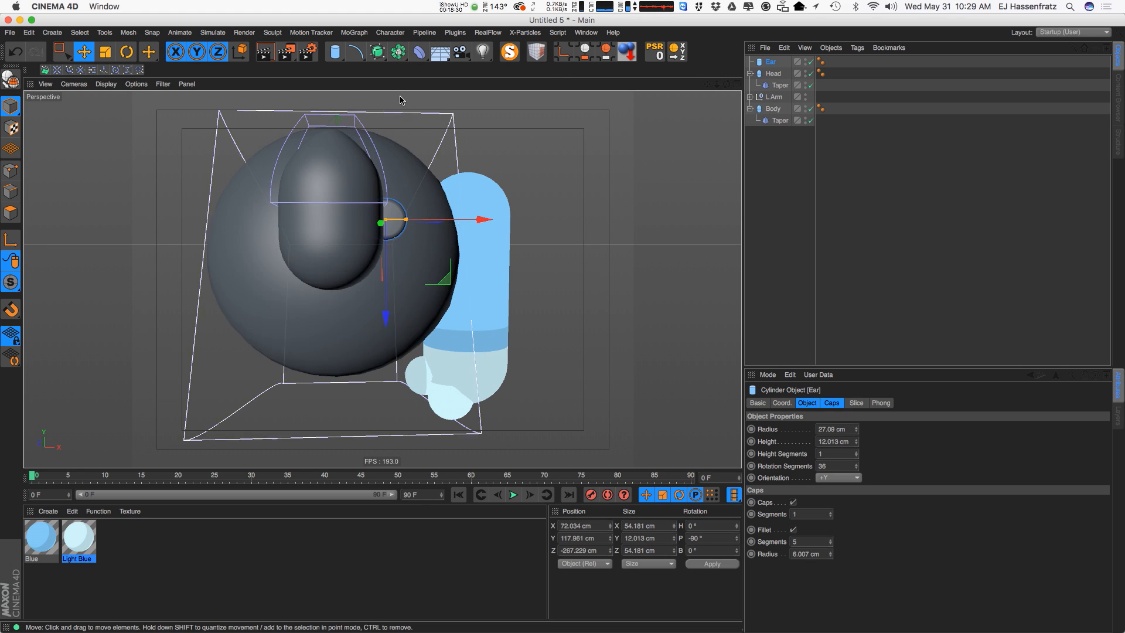
pyautogui.click(399, 56)
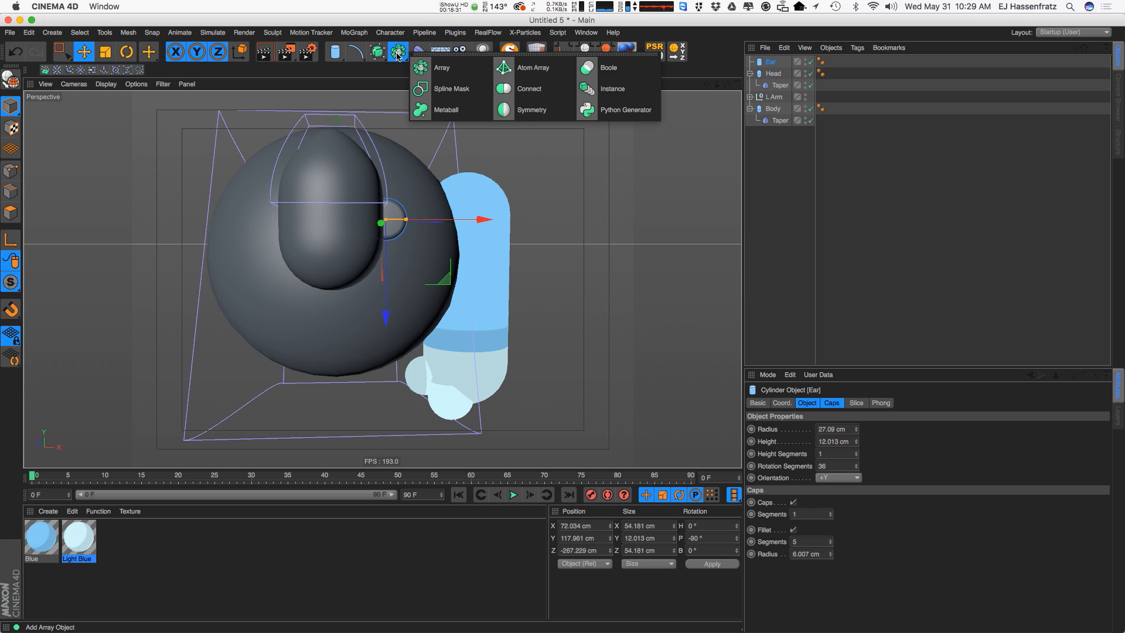
pyautogui.click(532, 111)
pyautogui.moveTo(770, 78); pyautogui.dragTo(771, 61)
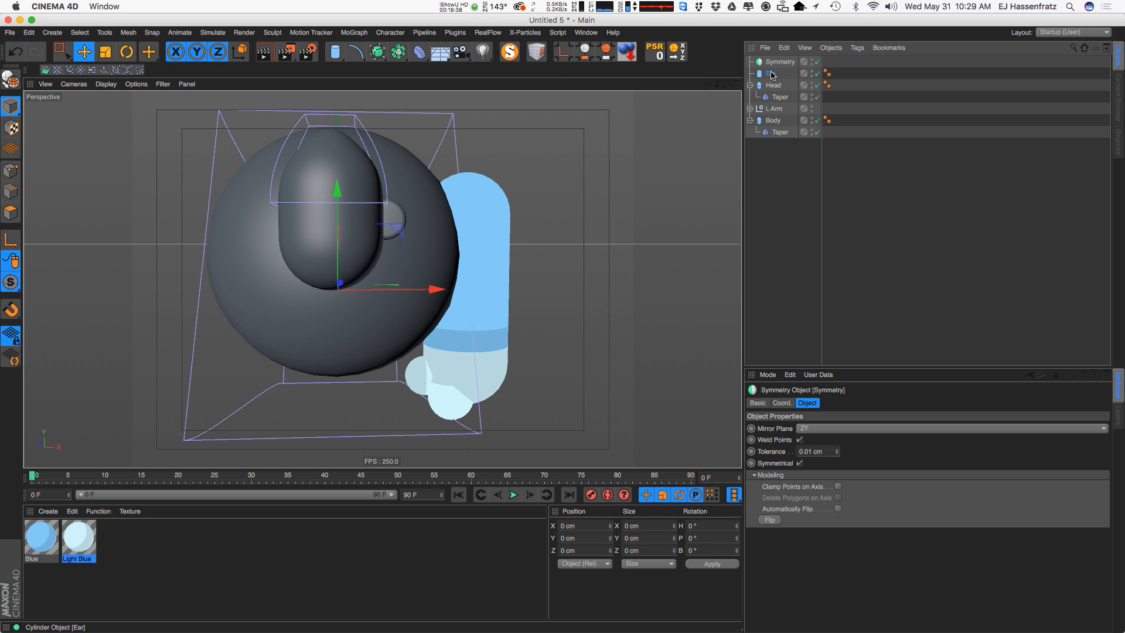
pyautogui.moveTo(781, 63); pyautogui.dragTo(782, 63)
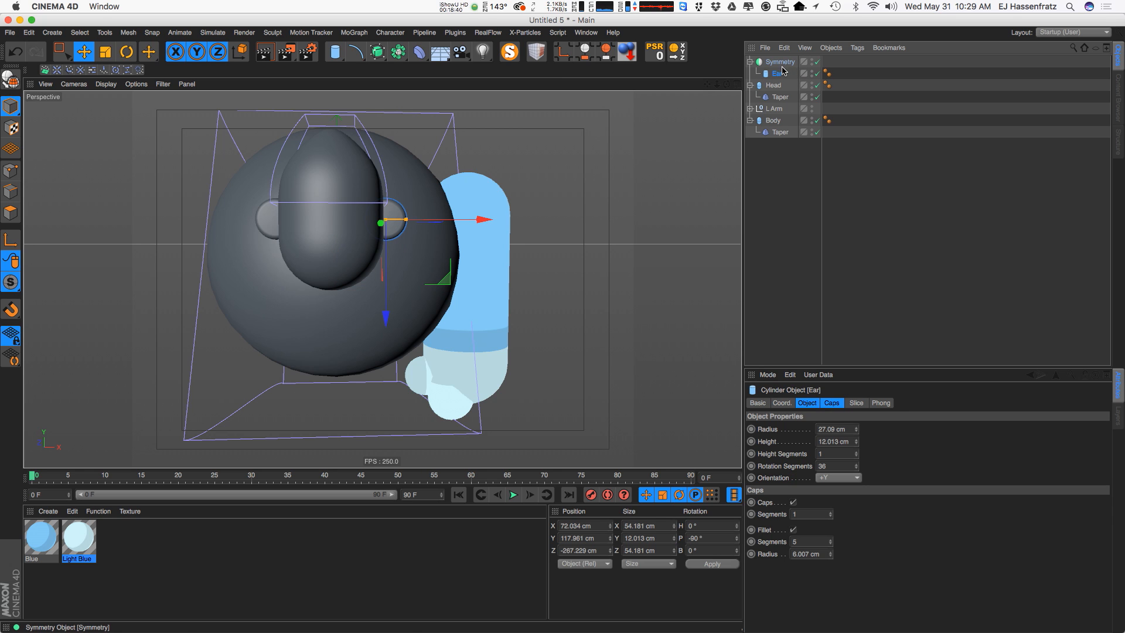
pyautogui.click(811, 211)
# Duplicate the Blue material and rename the copy Darker Blue
pyautogui.keyDown('alt'); pyautogui.moveTo(364, 254); pyautogui.dragTo(410, 246); pyautogui.keyUp('alt')
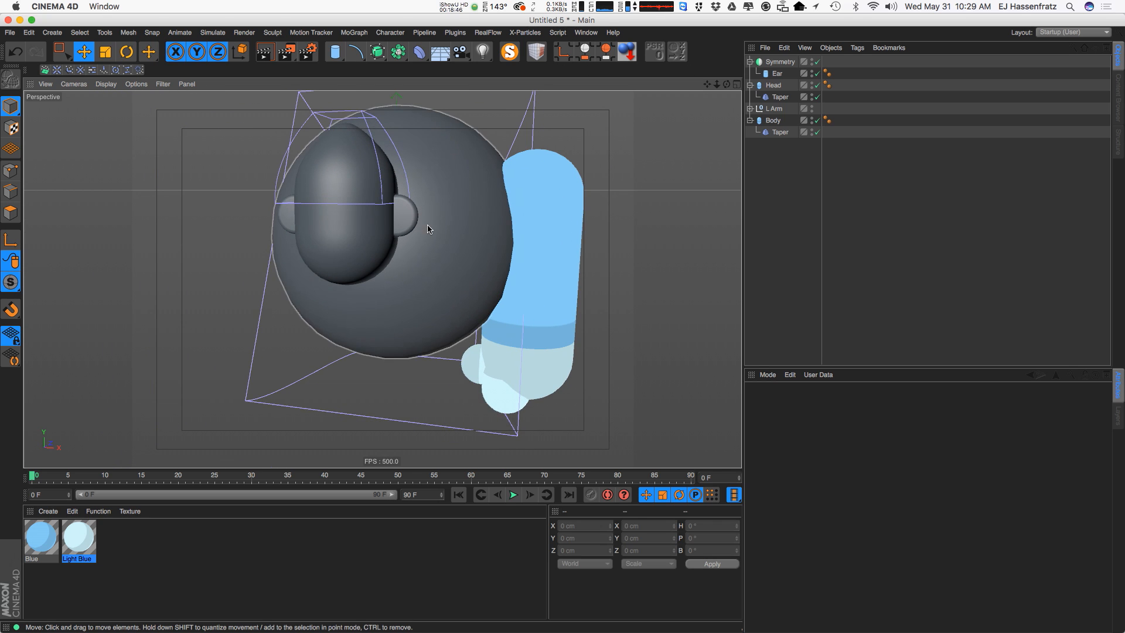
pyautogui.keyDown('alt'); pyautogui.moveTo(481, 217); pyautogui.dragTo(308, 274); pyautogui.keyUp('alt')
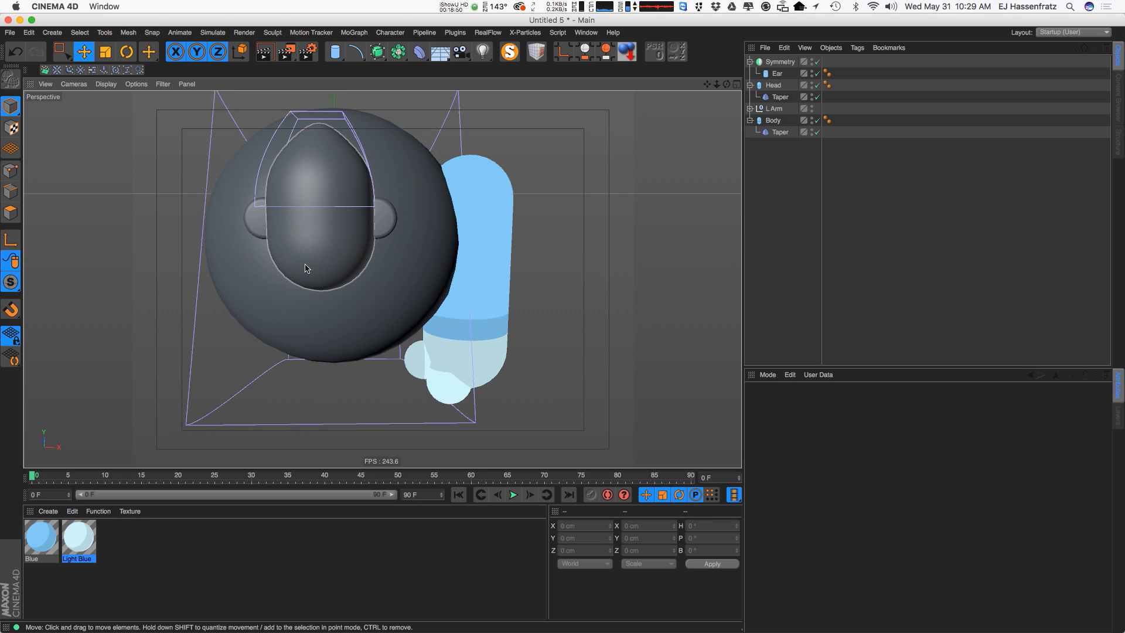
pyautogui.keyDown('alt'); pyautogui.moveTo(332, 236); pyautogui.dragTo(367, 243); pyautogui.keyUp('alt')
pyautogui.click(42, 542)
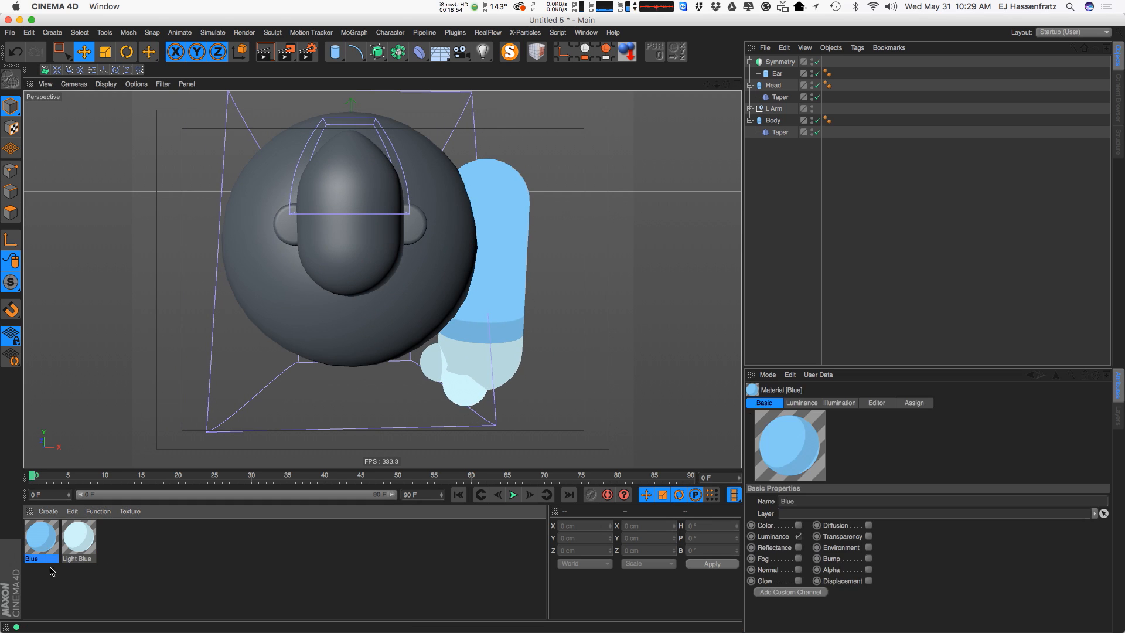
pyautogui.doubleClick(117, 558)
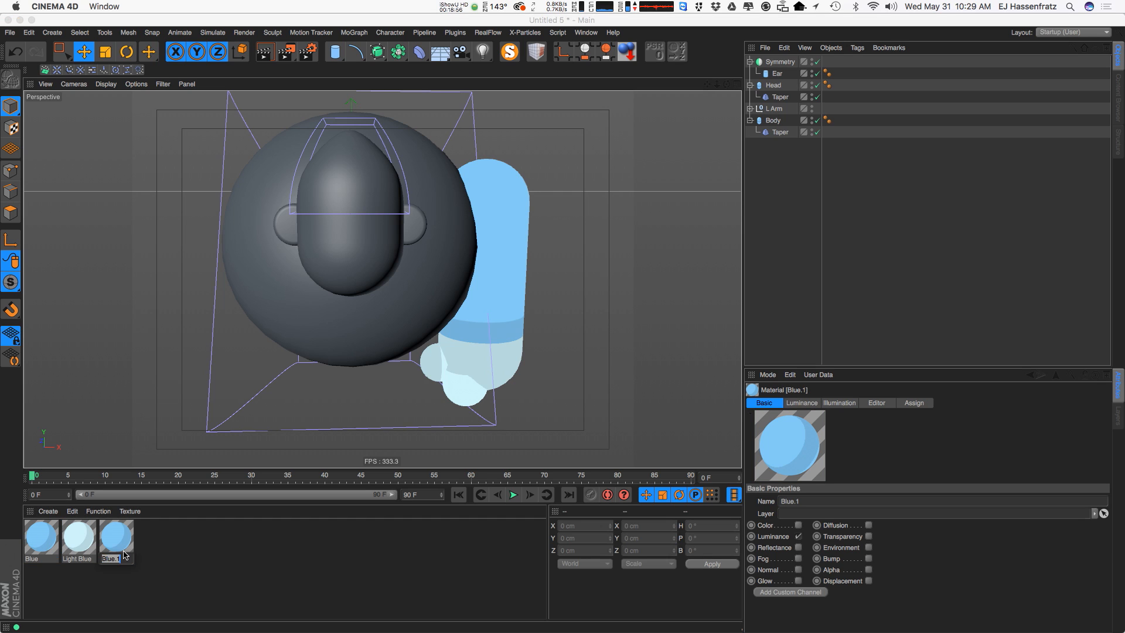
pyautogui.write('Darker Blue')
pyautogui.press('Return')
# Change the Darker Blue material's luminance color to a deeper blue
pyautogui.doubleClick(106, 538)
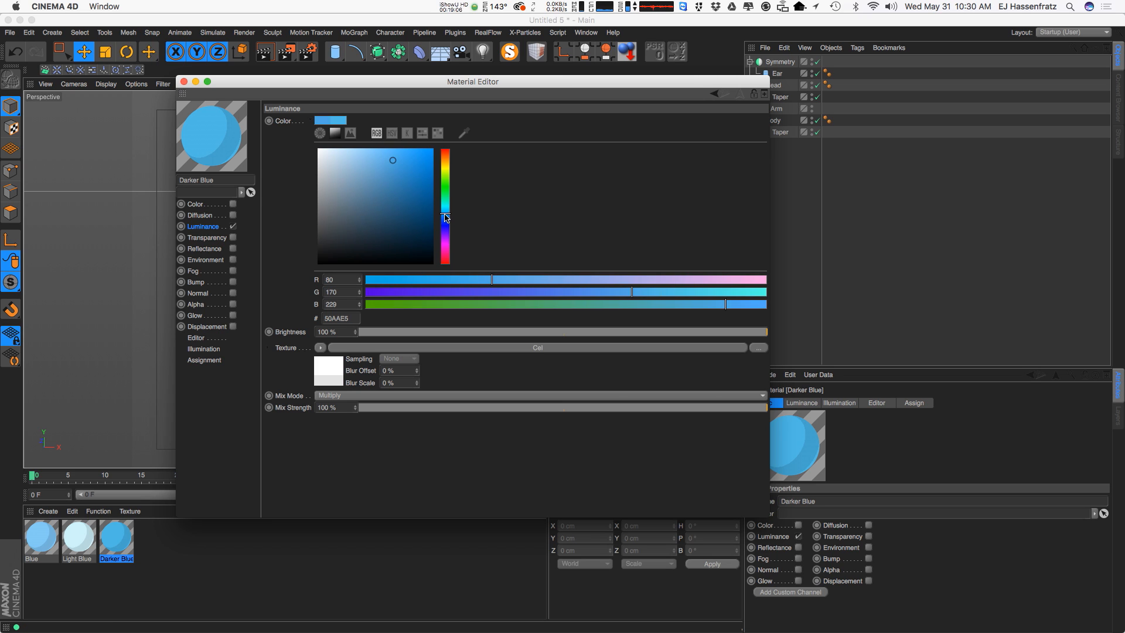
pyautogui.moveTo(445, 214); pyautogui.dragTo(444, 216)
pyautogui.click(183, 82)
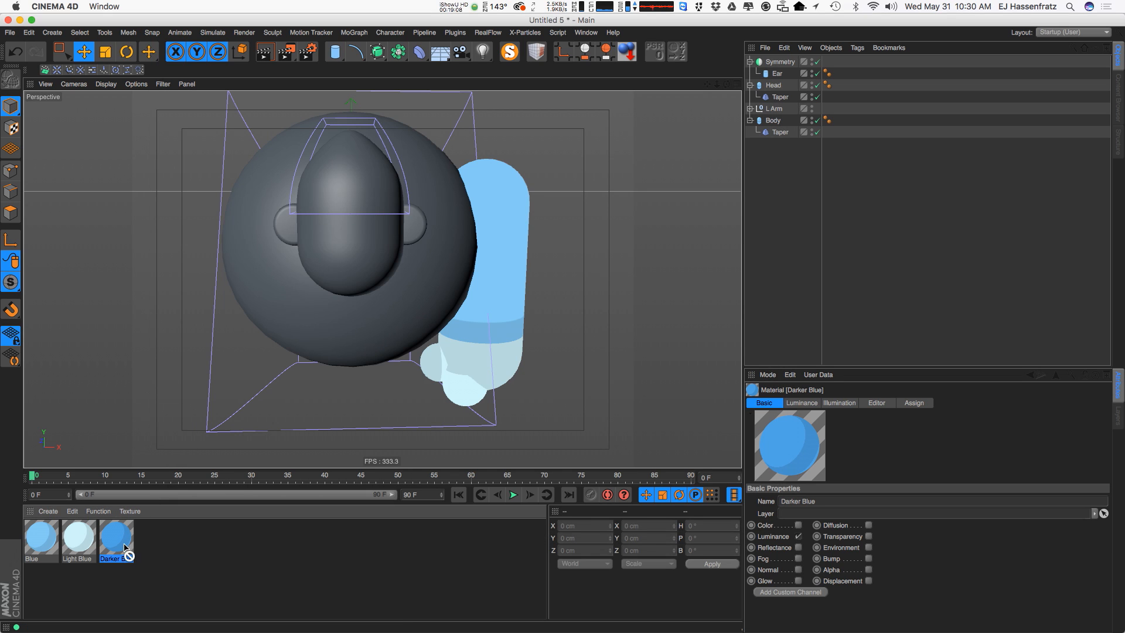
# Apply the Darker Blue material to the Head, duplicate that material and rename the copy Even Darker Blue.1
pyautogui.moveTo(773, 91); pyautogui.dragTo(773, 88)
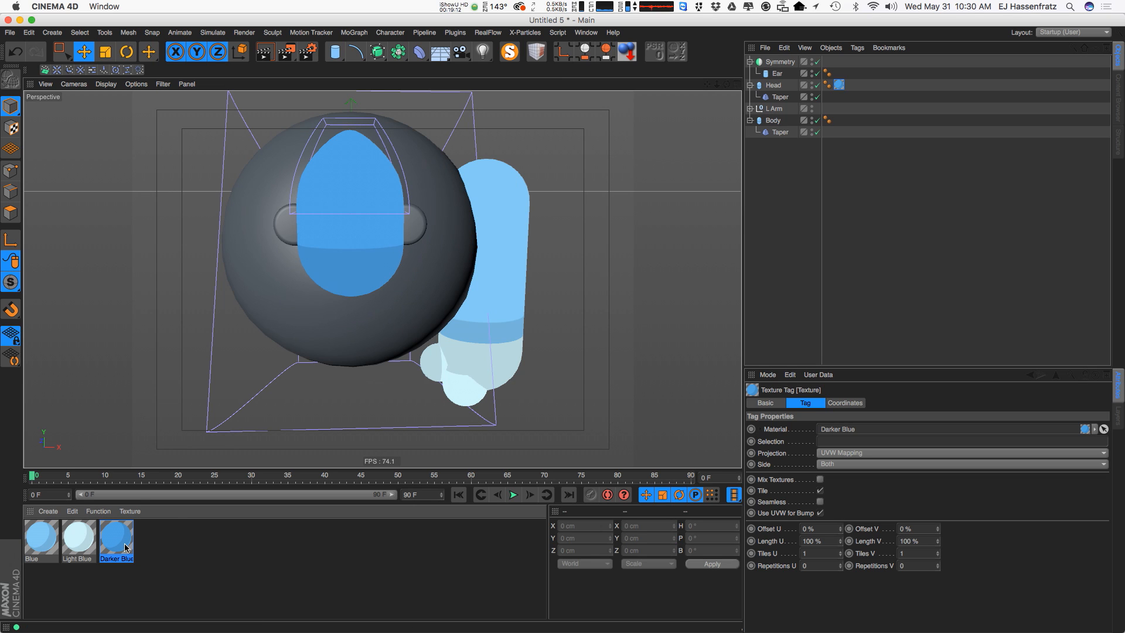
pyautogui.keyDown('ctrl'); pyautogui.moveTo(126, 548); pyautogui.dragTo(161, 557); pyautogui.keyUp('ctrl')
pyautogui.doubleClick(157, 553)
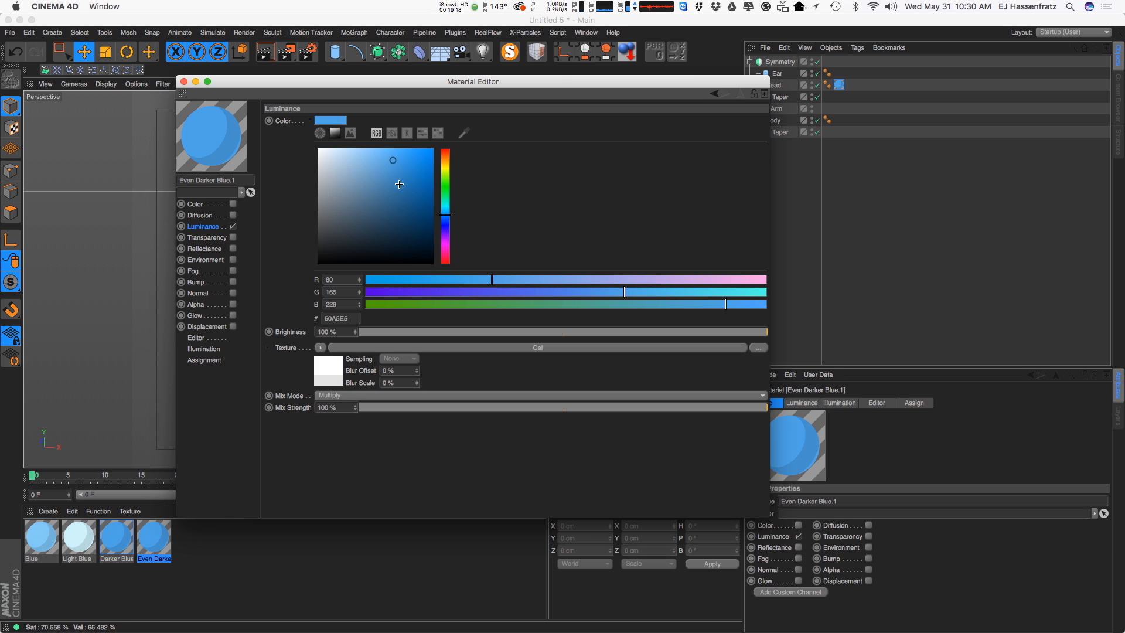
# Give Even Darker Blue.1 a deeper blue luminance color and apply the material to the Ear
pyautogui.moveTo(399, 185); pyautogui.dragTo(409, 186)
pyautogui.click(183, 82)
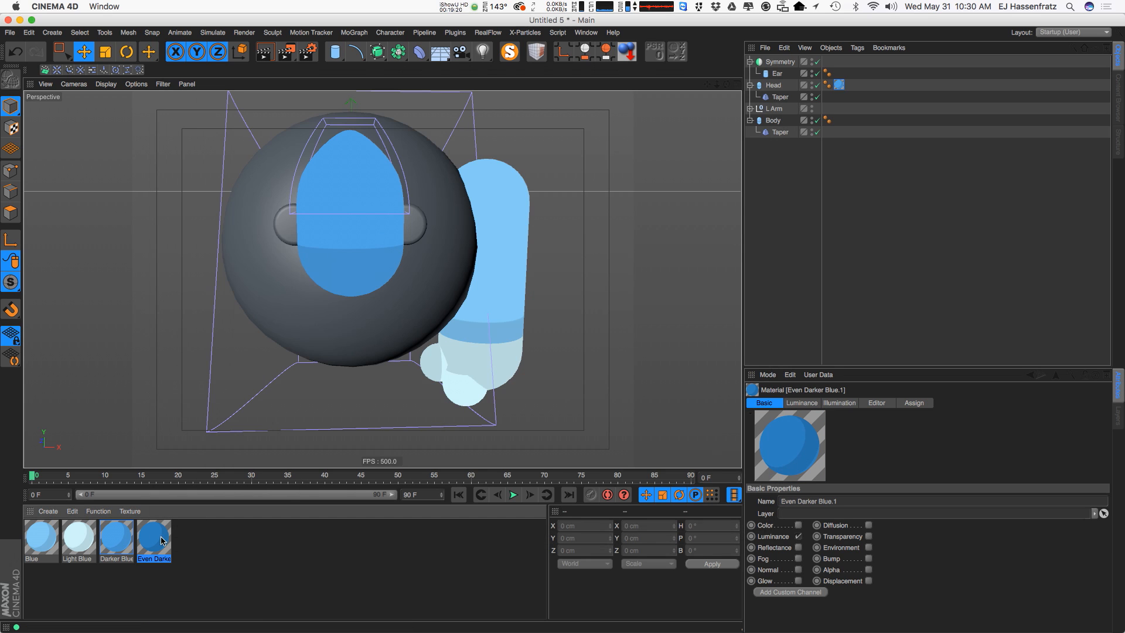
pyautogui.moveTo(773, 76); pyautogui.dragTo(776, 74)
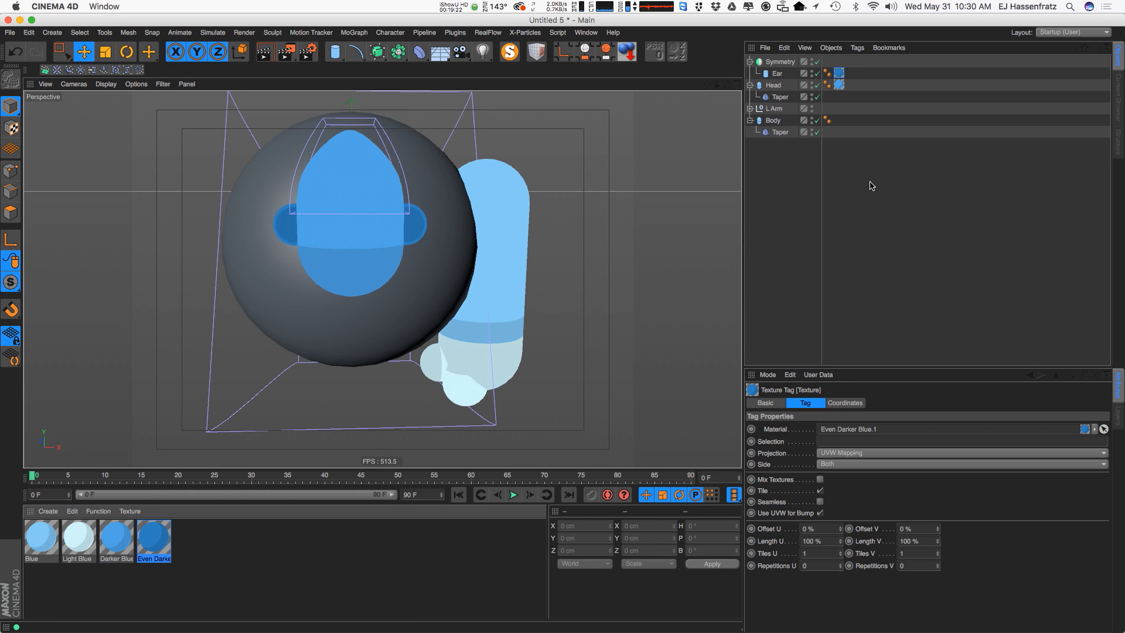
# Render the viewport from two angles to check the cel shading on the Head and ears
pyautogui.click(869, 180)
pyautogui.press('super+r')
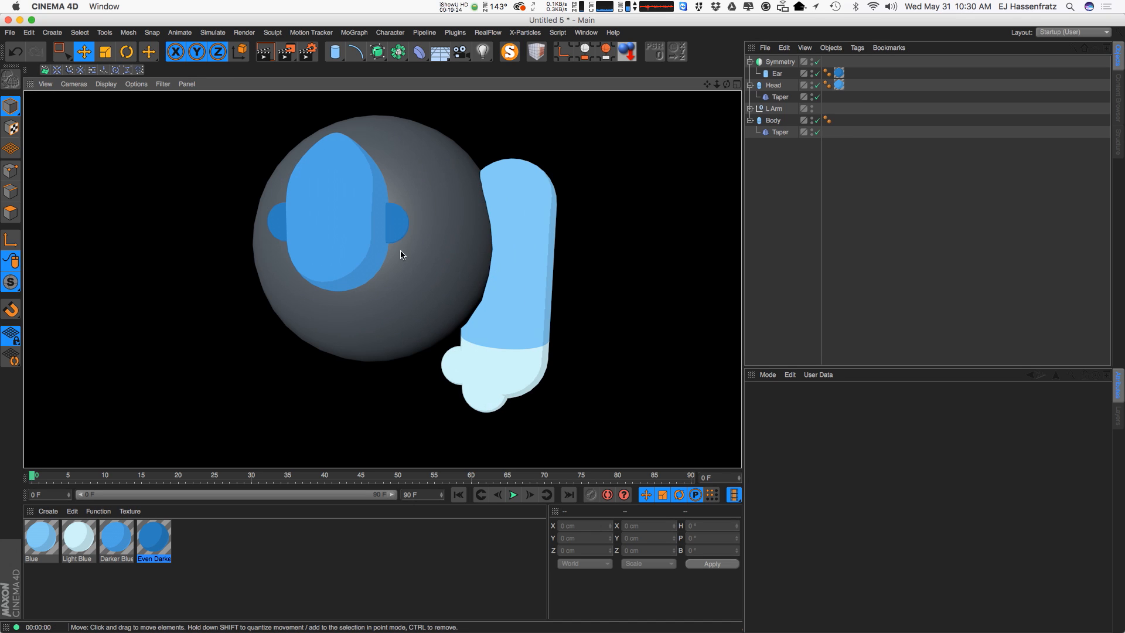
pyautogui.keyDown('alt'); pyautogui.moveTo(355, 228); pyautogui.dragTo(382, 252); pyautogui.keyUp('alt')
pyautogui.press('super+r')
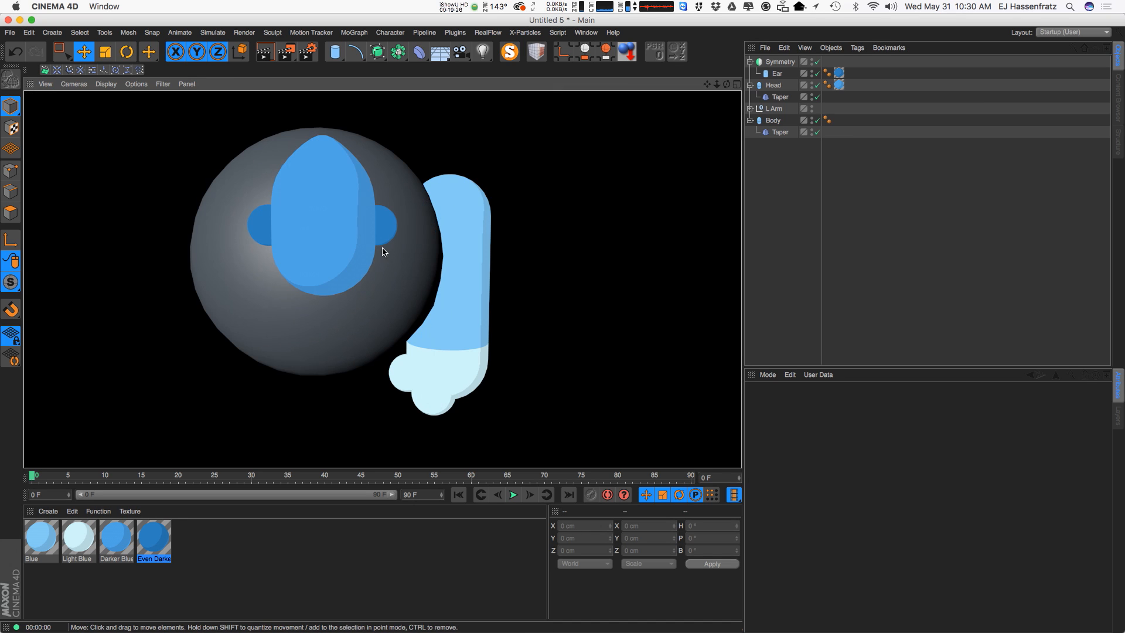
# Darken the luminance colors of the Even Darker Blue.1 and Darker Blue materials further and preview the render
pyautogui.doubleClick(150, 545)
pyautogui.click(414, 190)
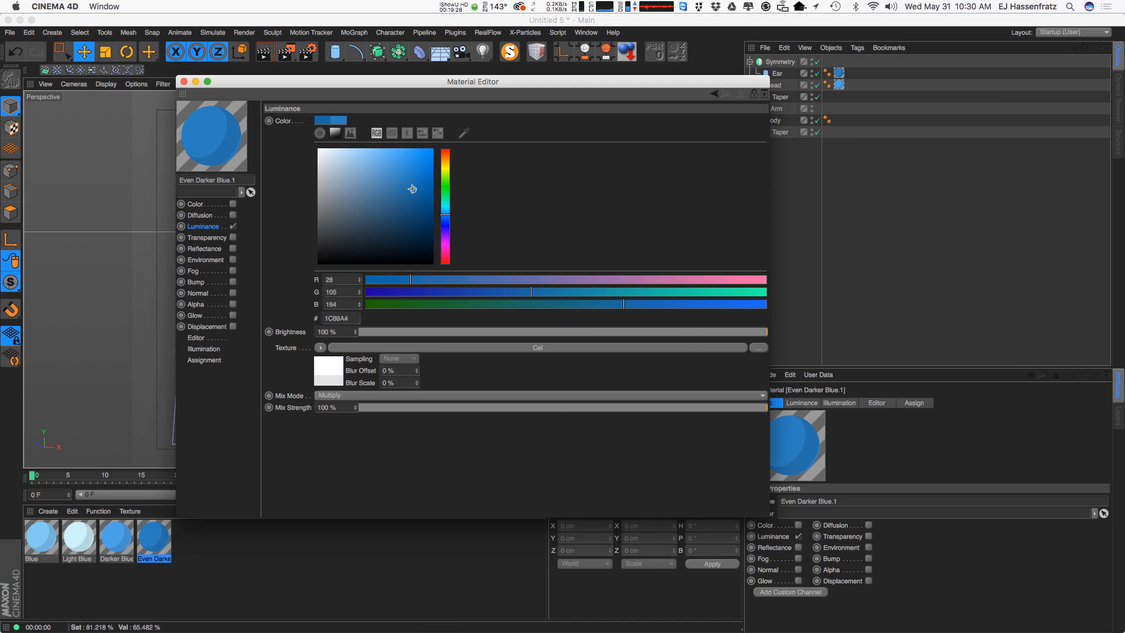
pyautogui.click(130, 528)
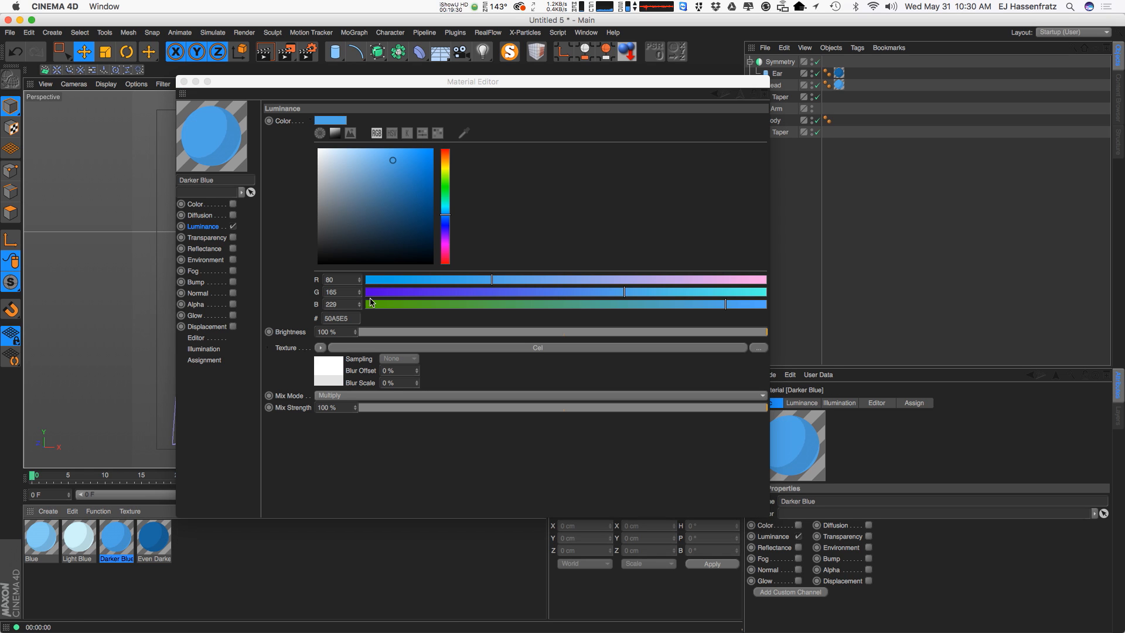
pyautogui.click(400, 173)
pyautogui.click(182, 81)
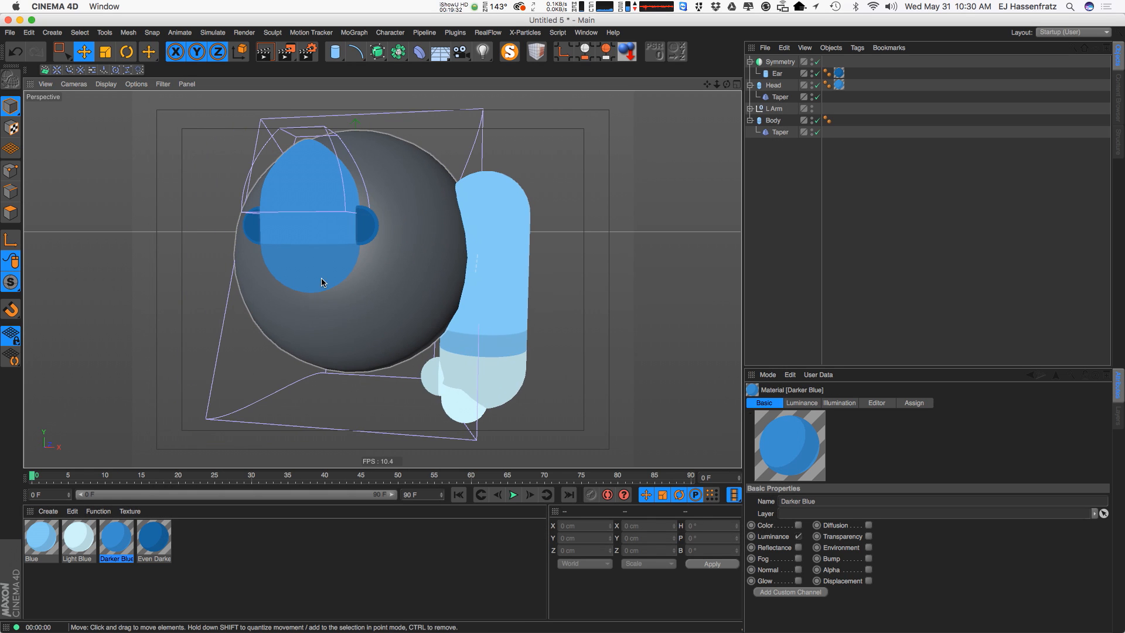
pyautogui.press('super+r')
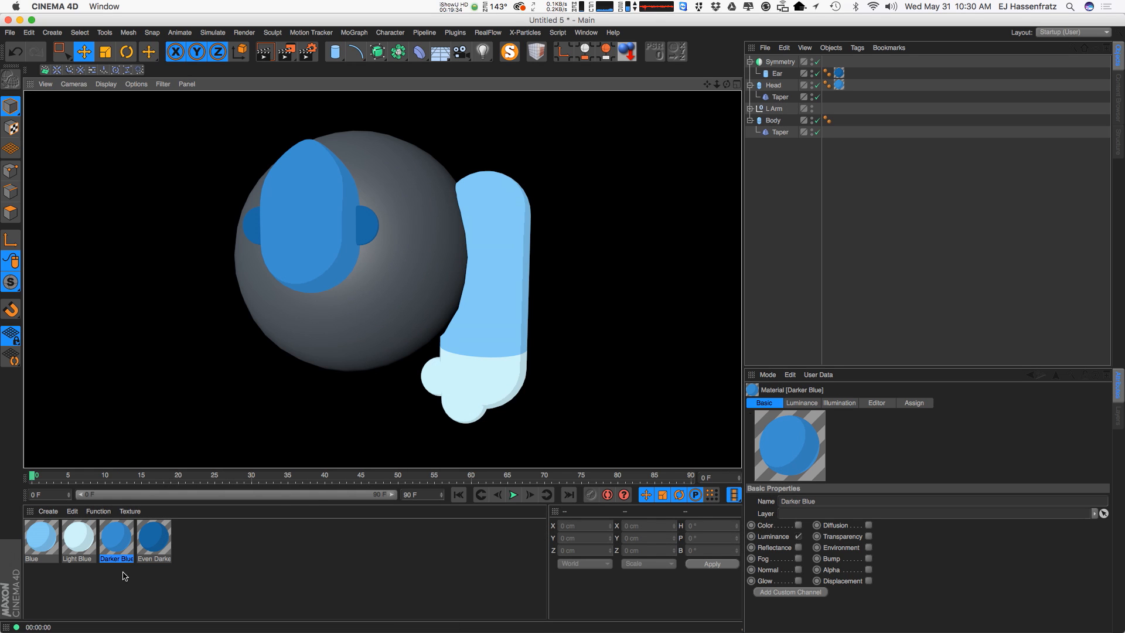
# Apply the Blue material to the Body and preview the render
pyautogui.moveTo(46, 545); pyautogui.dragTo(381, 233)
pyautogui.press('super+r')
pyautogui.click(772, 108)
# Scale the Body down to about 83% and move it up and forward toward the Head
pyautogui.click(381, 234)
pyautogui.press('t')
pyautogui.moveTo(445, 200)
pyautogui.mouseDown()
pyautogui.moveTo(448, 209)
pyautogui.moveTo(429, 213)
pyautogui.mouseUp()
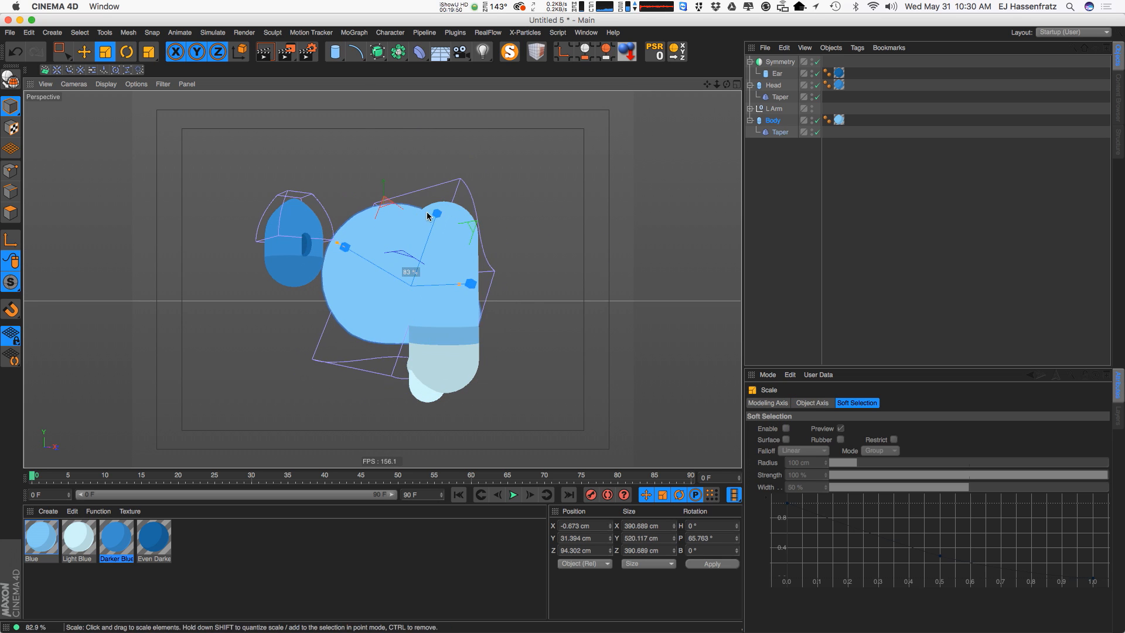
pyautogui.press('e')
pyautogui.keyDown('alt'); pyautogui.moveTo(430, 252); pyautogui.dragTo(337, 260); pyautogui.keyUp('alt')
pyautogui.keyDown('alt'); pyautogui.moveTo(420, 253); pyautogui.dragTo(334, 240, button='middle'); pyautogui.keyUp('alt')
pyautogui.moveTo(334, 242); pyautogui.dragTo(302, 229)
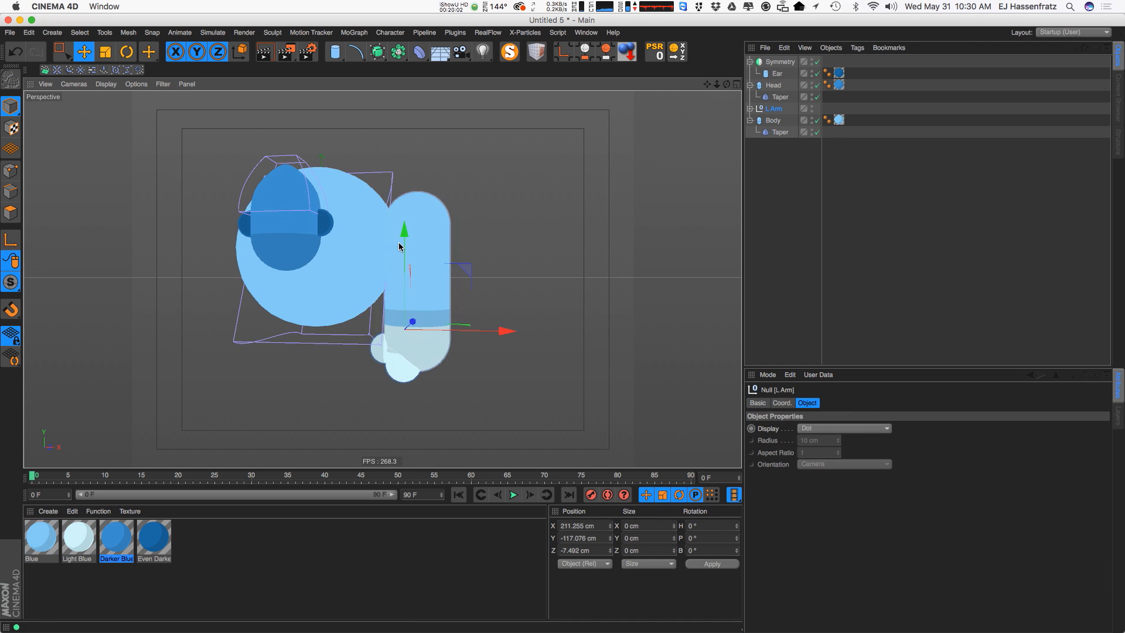
# Enlarge the L.Arm group and position it at about Y -87 cm beside the Body
pyautogui.moveTo(400, 242); pyautogui.dragTo(396, 211)
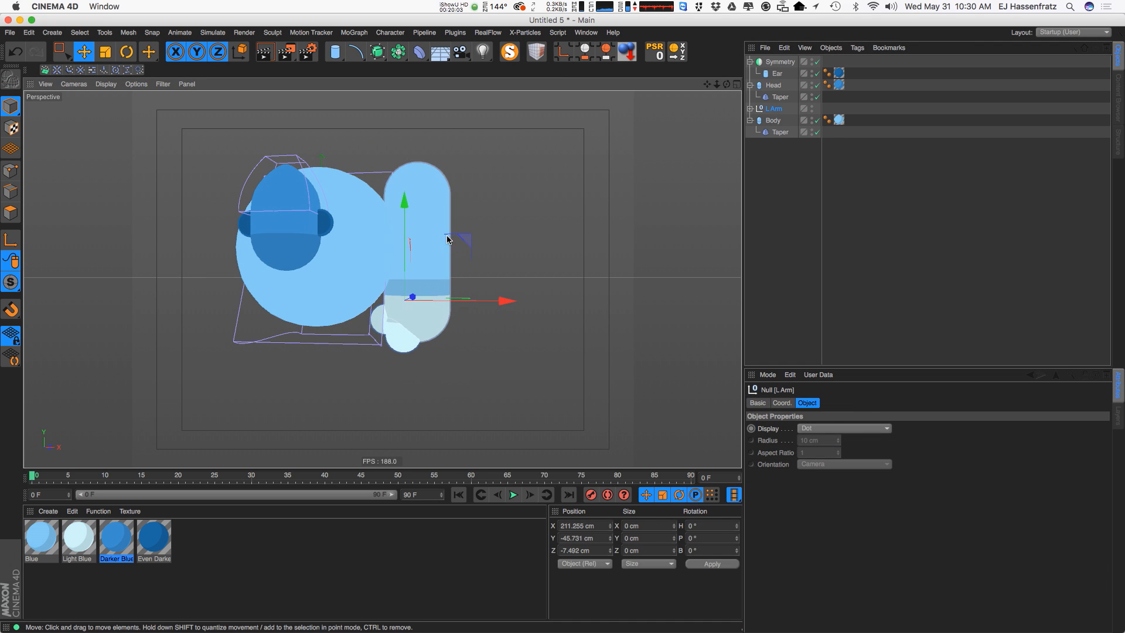
pyautogui.press('t')
pyautogui.moveTo(456, 265); pyautogui.dragTo(545, 223)
pyautogui.press('e')
pyautogui.moveTo(404, 228); pyautogui.dragTo(403, 246)
pyautogui.keyDown('alt'); pyautogui.moveTo(382, 253); pyautogui.dragTo(349, 262); pyautogui.keyUp('alt')
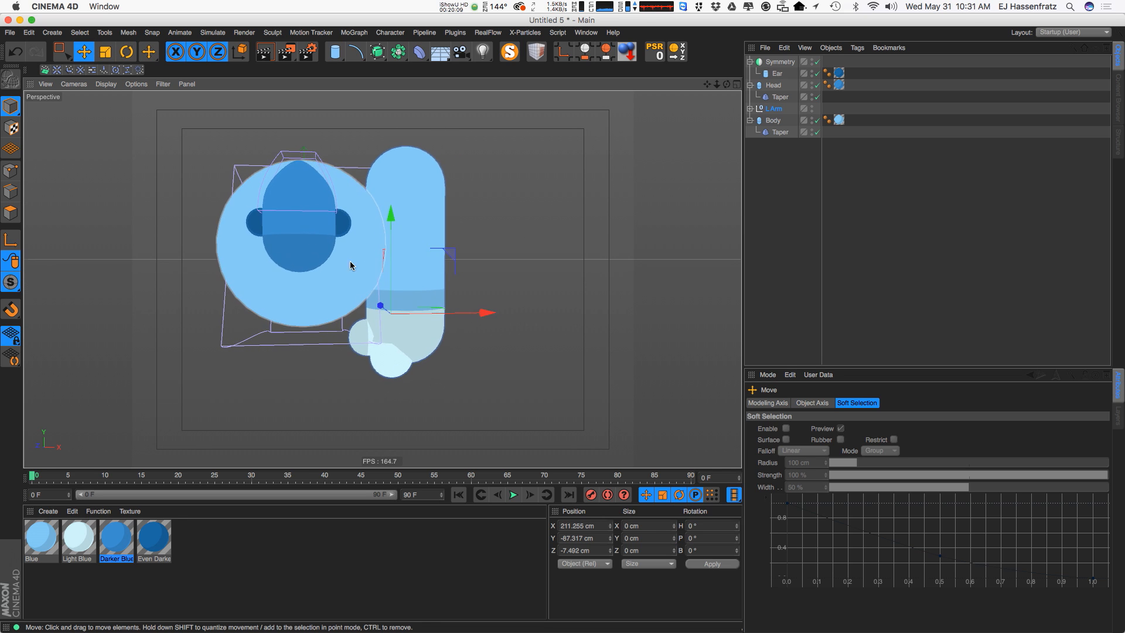
# Rename the Symmetry object that mirrors the ears as Ear Sym
pyautogui.click(774, 86)
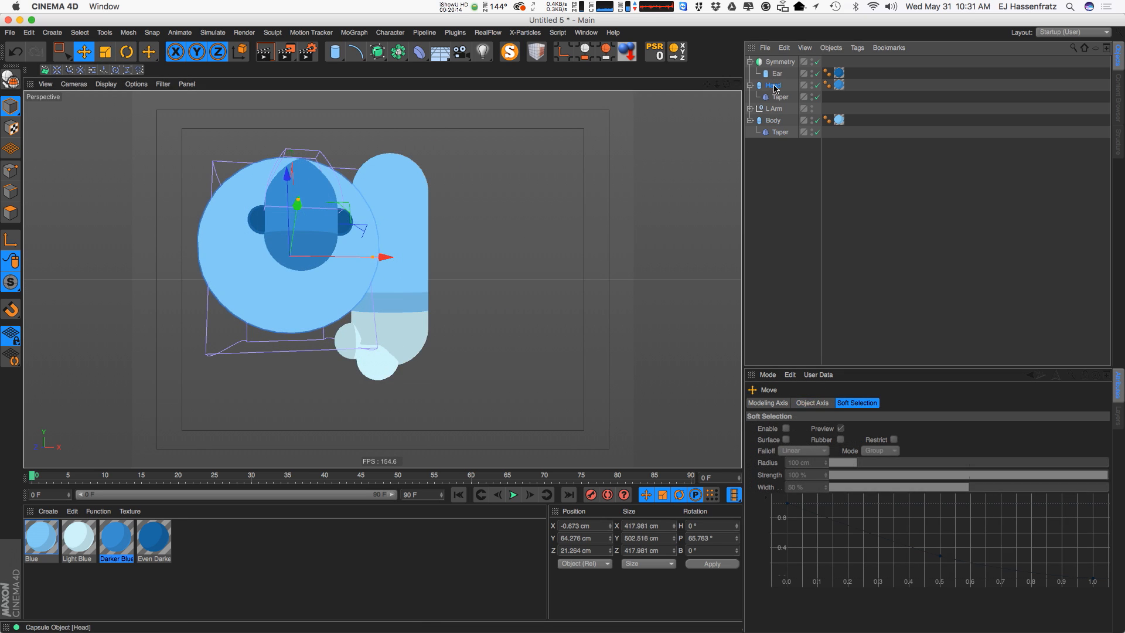
pyautogui.keyDown('alt'); pyautogui.moveTo(334, 241); pyautogui.dragTo(311, 253); pyautogui.keyUp('alt')
pyautogui.doubleClick(779, 63)
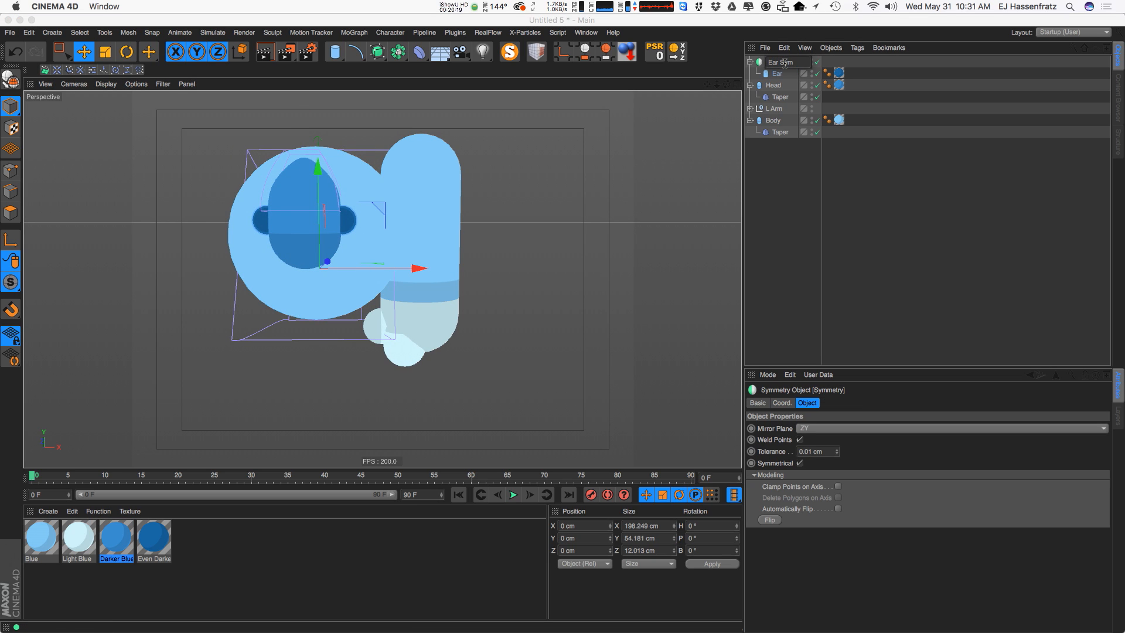
pyautogui.press('Return')
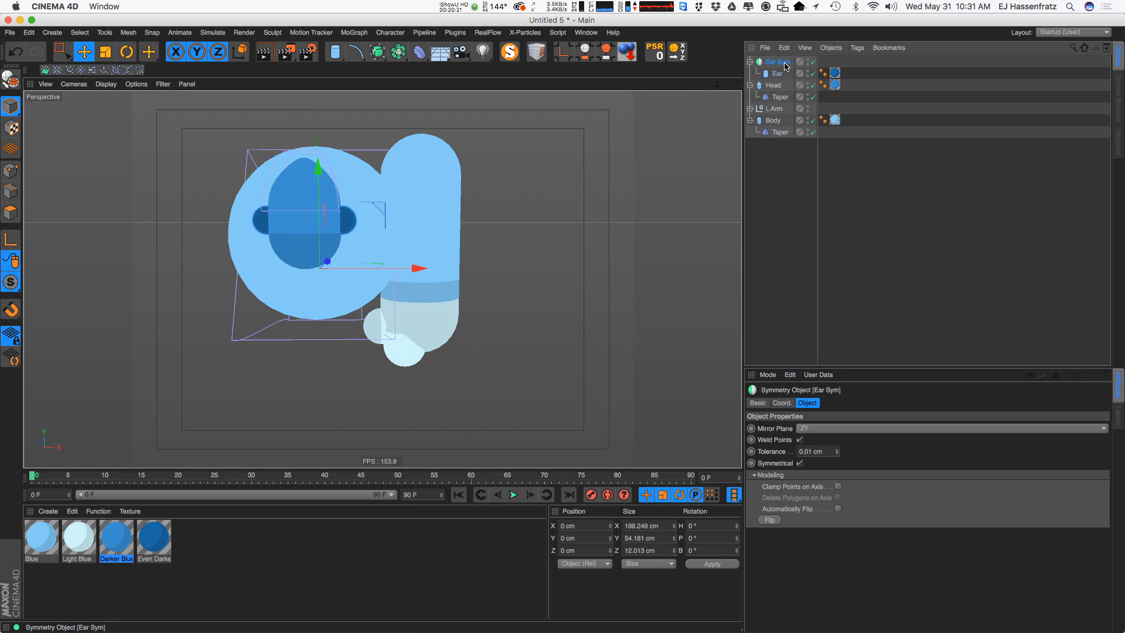
# Duplicate the L.Arm group and rename the copy L Leg
pyautogui.keyDown('alt'); pyautogui.moveTo(354, 226); pyautogui.dragTo(373, 243); pyautogui.keyUp('alt')
pyautogui.keyDown('alt'); pyautogui.moveTo(343, 241); pyautogui.dragTo(359, 241, button='middle'); pyautogui.keyUp('alt')
pyautogui.keyDown('alt'); pyautogui.moveTo(359, 240); pyautogui.dragTo(383, 238, button='right'); pyautogui.keyUp('alt')
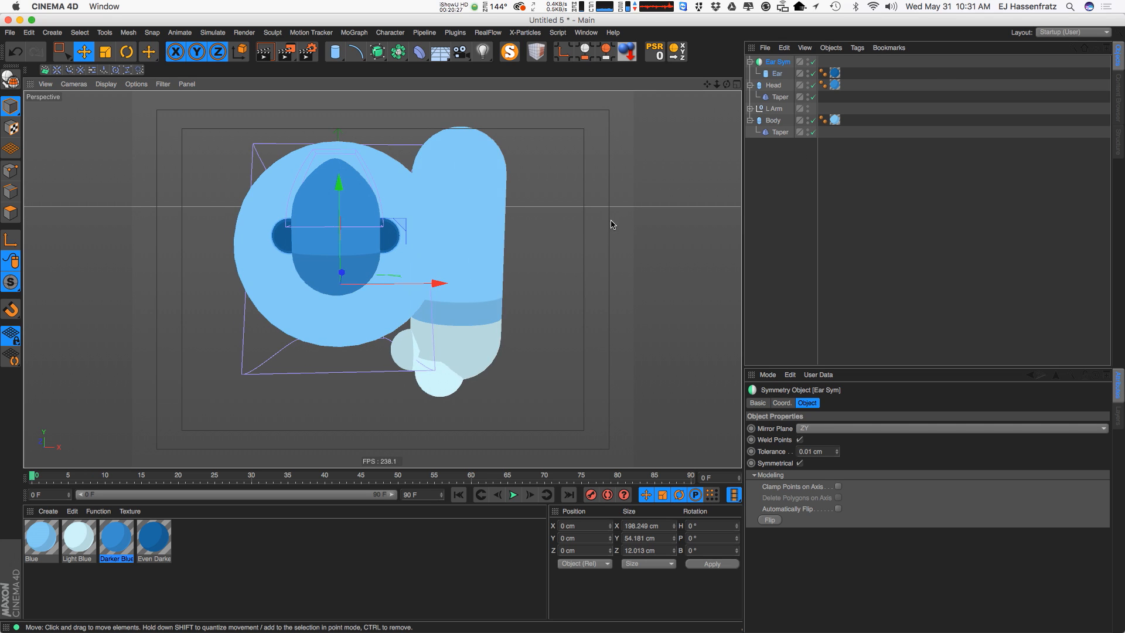
pyautogui.click(759, 109)
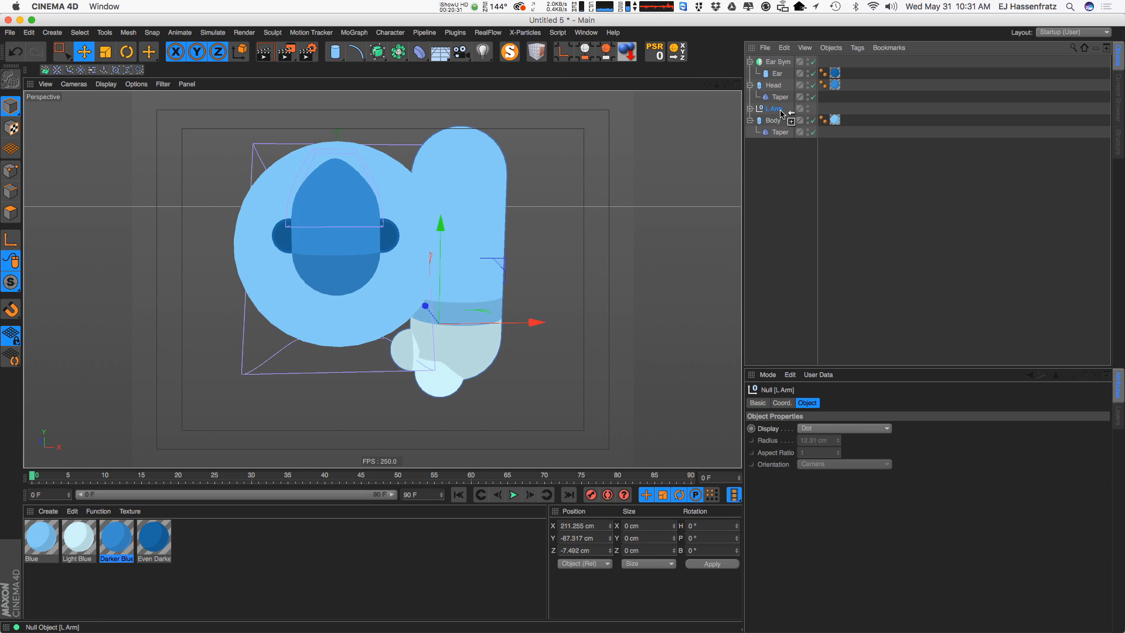
pyautogui.doubleClick(780, 121)
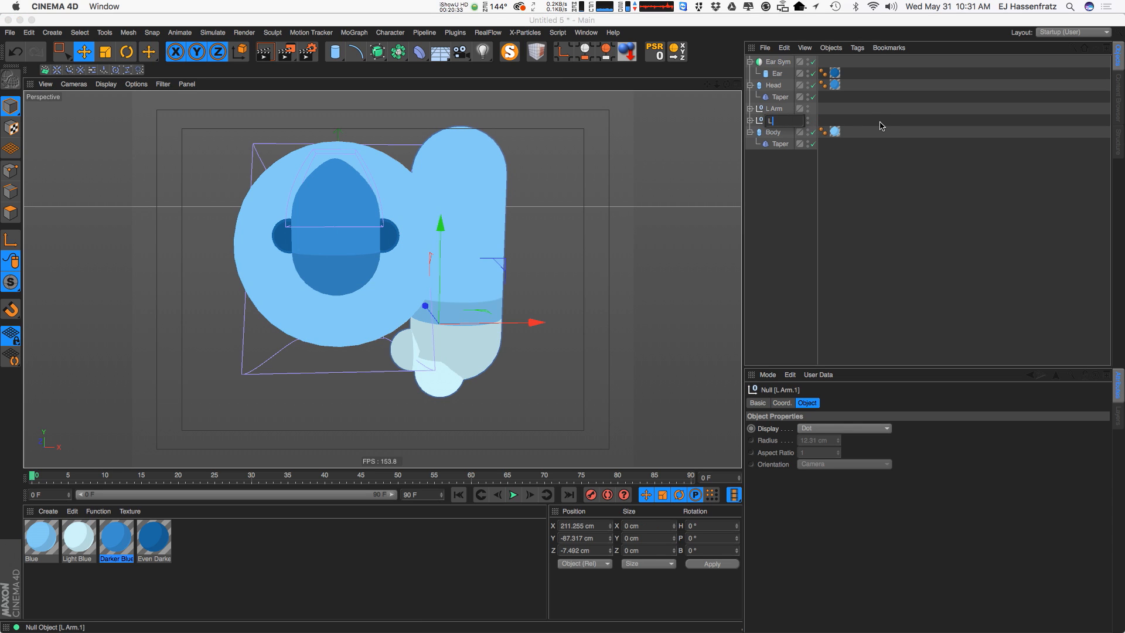
pyautogui.write('L Leg')
pyautogui.press('Return')
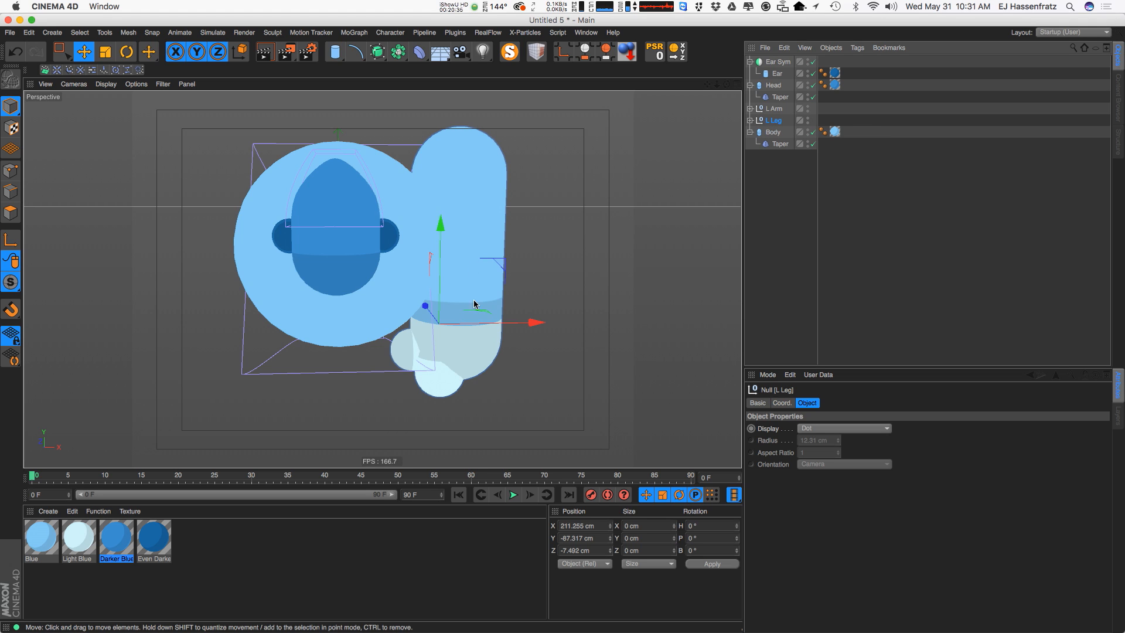
# Move the L Leg group beneath the Body and scale it down considerably
pyautogui.moveTo(475, 304); pyautogui.dragTo(423, 341)
pyautogui.keyDown('alt'); pyautogui.moveTo(431, 340); pyautogui.dragTo(423, 330); pyautogui.keyUp('alt')
pyautogui.press('t')
pyautogui.moveTo(424, 330); pyautogui.dragTo(255, 438)
# Shrink the L Leg slightly more and place it at about X 33, Y -164, Z -15 cm
pyautogui.press('e')
pyautogui.keyDown('alt'); pyautogui.moveTo(465, 317); pyautogui.dragTo(671, 246); pyautogui.keyUp('alt')
pyautogui.press('t')
pyautogui.moveTo(558, 255); pyautogui.dragTo(542, 260)
pyautogui.press('e')
pyautogui.keyDown('alt'); pyautogui.moveTo(425, 307); pyautogui.dragTo(319, 324); pyautogui.keyUp('alt')
pyautogui.moveTo(343, 299); pyautogui.dragTo(344, 291)
# Show all four views and move the L Leg outward to about X 57, Y -171 cm using the Front view
pyautogui.click(737, 85)
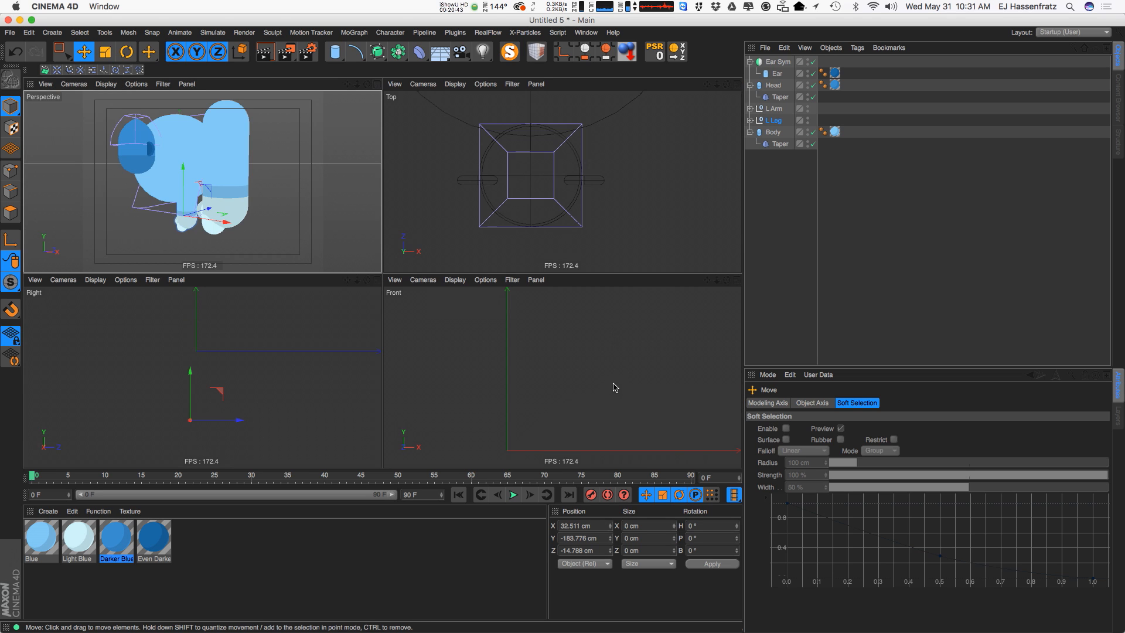
pyautogui.scroll(-5, 567, 417)
pyautogui.keyDown('alt'); pyautogui.moveTo(568, 417); pyautogui.dragTo(556, 355, button='middle'); pyautogui.keyUp('alt')
pyautogui.keyDown('alt'); pyautogui.moveTo(519, 399); pyautogui.dragTo(577, 396, button='right'); pyautogui.keyUp('alt')
pyautogui.moveTo(570, 394); pyautogui.dragTo(581, 390)
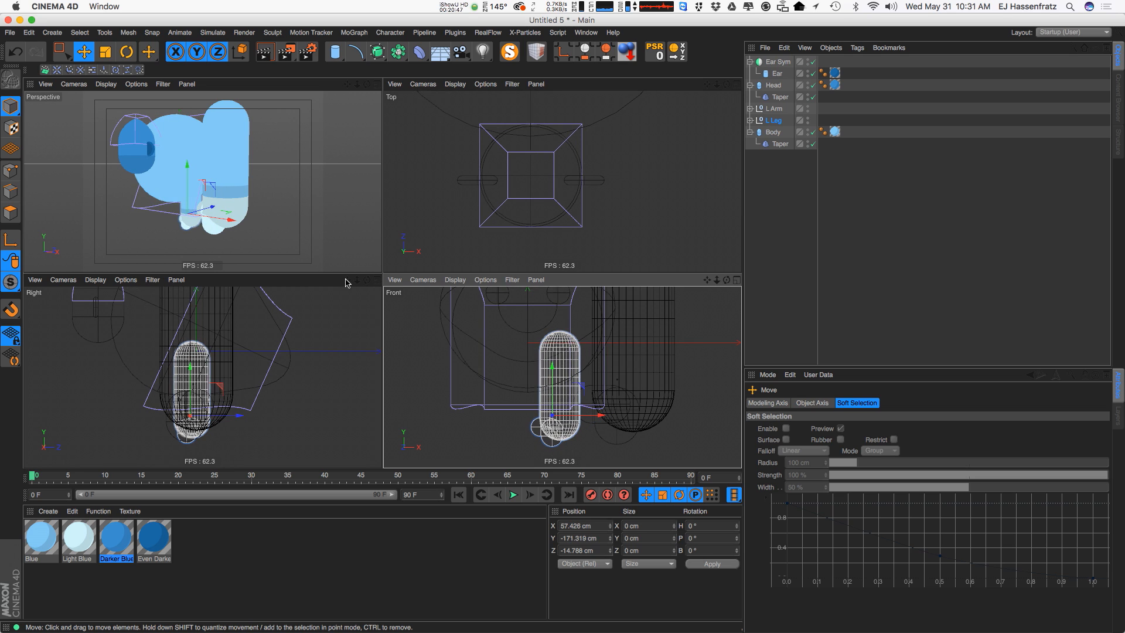
pyautogui.keyDown('alt'); pyautogui.moveTo(207, 205); pyautogui.dragTo(258, 199); pyautogui.keyUp('alt')
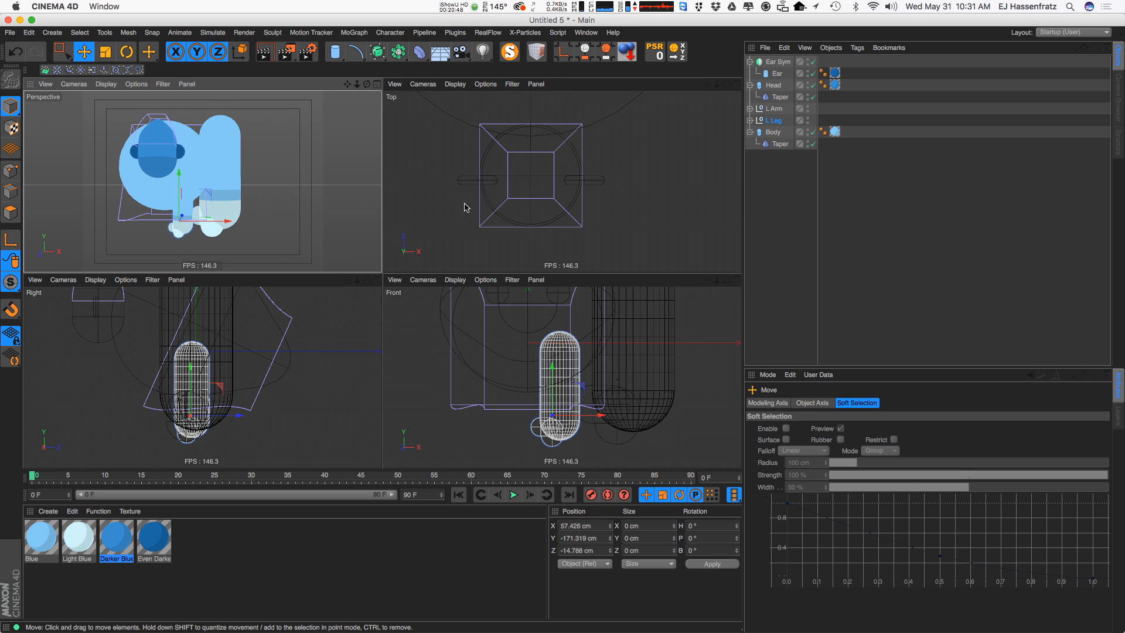
# Delete the finger shape at the bottom of the L Leg and select its Thumb capsule
pyautogui.click(553, 440)
pyautogui.click(565, 452)
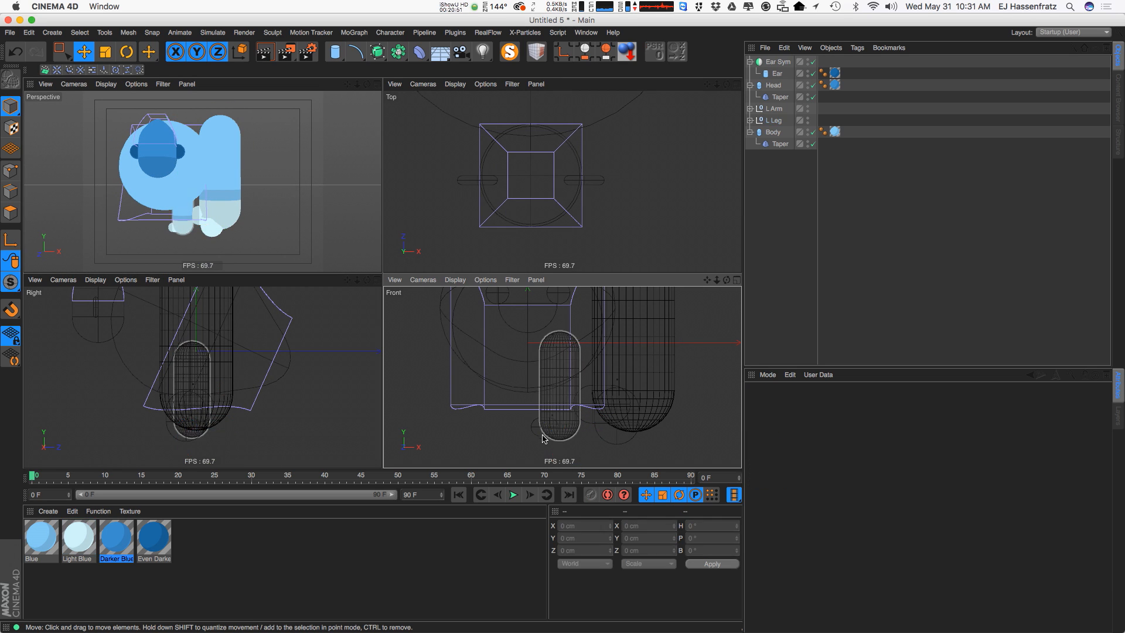
pyautogui.click(545, 387)
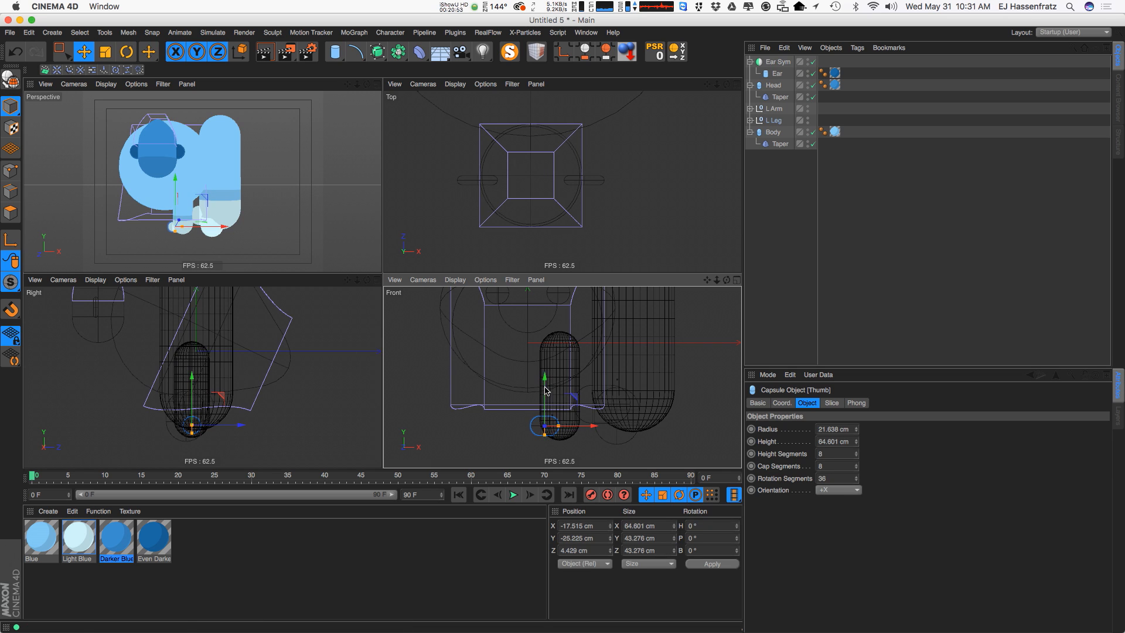
pyautogui.scroll(5, 207, 215)
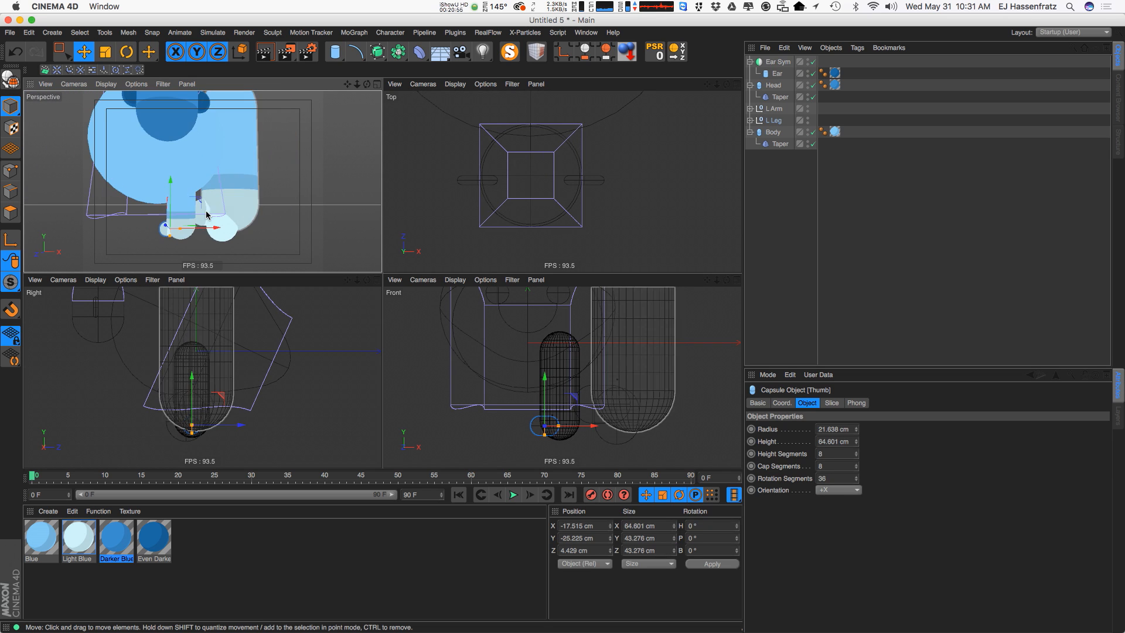
pyautogui.moveTo(204, 214)
pyautogui.keyDown('alt'); pyautogui.mouseDown()
pyautogui.moveTo(160, 225)
pyautogui.moveTo(141, 213)
pyautogui.moveTo(12, 213)
pyautogui.moveTo(205, 214)
pyautogui.mouseUp(); pyautogui.keyUp('alt')
# Move the L Leg slightly inward and down to about X 52, Y -180 cm
pyautogui.click(774, 120)
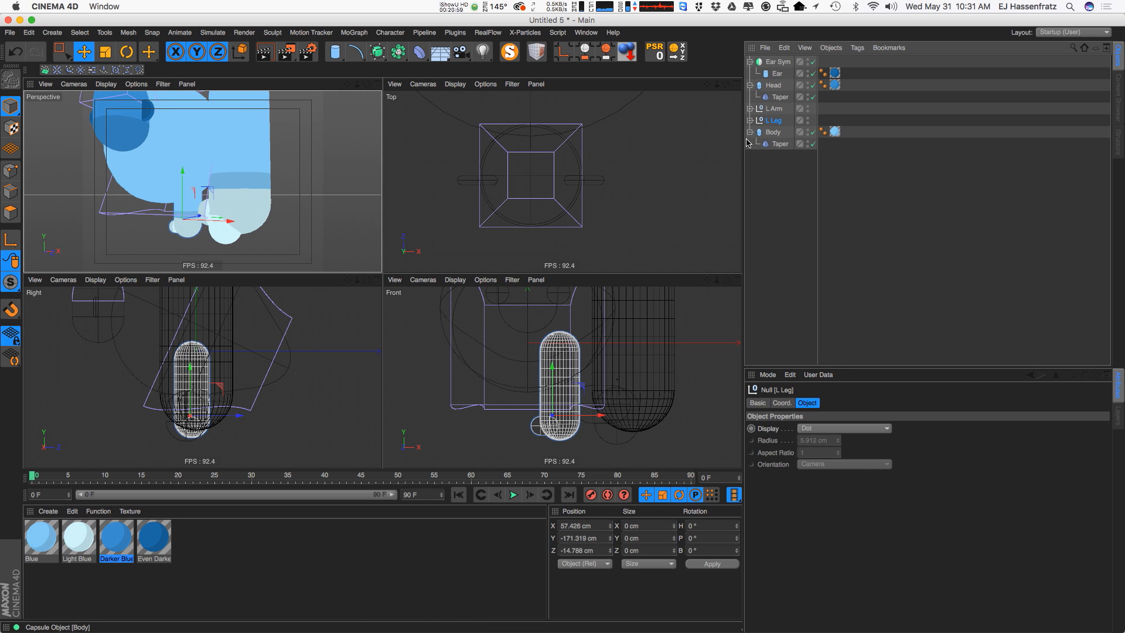
pyautogui.moveTo(578, 387); pyautogui.dragTo(575, 394)
pyautogui.scroll(3, 188, 411)
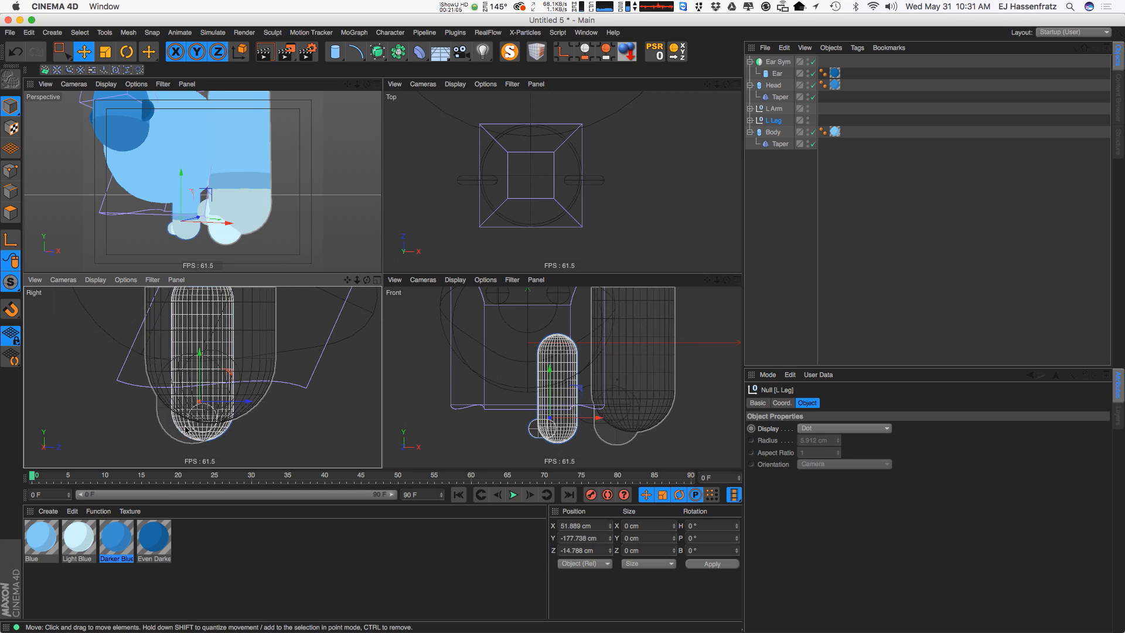
pyautogui.moveTo(200, 377); pyautogui.dragTo(198, 375)
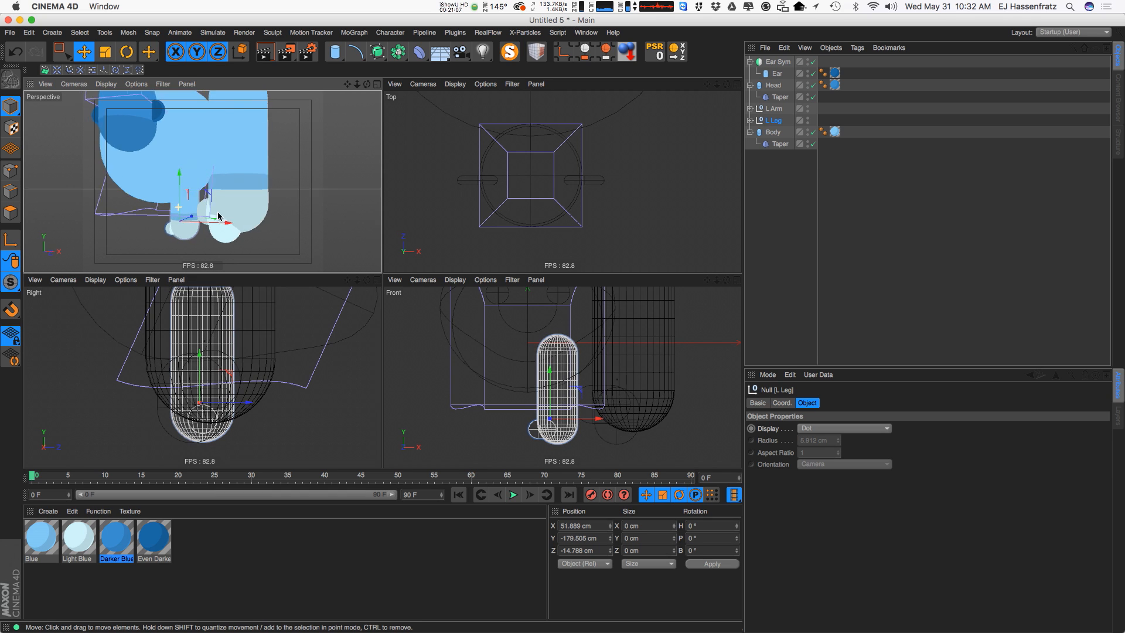
# Scale down the whole L.Arm group and shift it outward to about X 221 cm
pyautogui.keyDown('alt'); pyautogui.moveTo(221, 215); pyautogui.dragTo(234, 211); pyautogui.keyUp('alt')
pyautogui.scroll(-4, 222, 213)
pyautogui.click(212, 158)
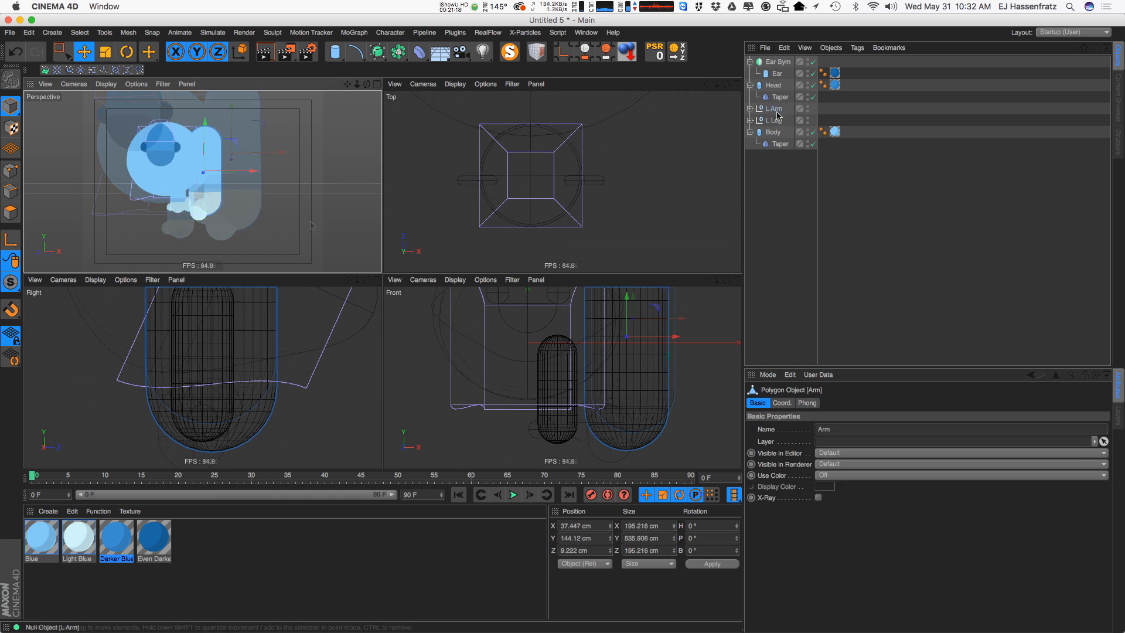
pyautogui.click(774, 109)
pyautogui.press('t')
pyautogui.moveTo(261, 169); pyautogui.dragTo(219, 165)
pyautogui.press('e')
pyautogui.moveTo(204, 162); pyautogui.dragTo(215, 162)
# Move the L.Arm forward in the Top view to about Z -108 cm
pyautogui.keyDown('alt'); pyautogui.moveTo(606, 197); pyautogui.dragTo(566, 205, button='right'); pyautogui.keyUp('alt')
pyautogui.keyDown('alt'); pyautogui.moveTo(566, 205); pyautogui.dragTo(492, 238, button='middle'); pyautogui.keyUp('alt')
pyautogui.moveTo(566, 99); pyautogui.dragTo(567, 127)
pyautogui.moveTo(247, 170)
pyautogui.keyDown('alt'); pyautogui.mouseDown()
pyautogui.moveTo(264, 176)
pyautogui.moveTo(232, 173)
pyautogui.mouseUp(); pyautogui.keyUp('alt')
# Shrink the L.Arm slightly and move it inward and forward to about X 192, Z -153 cm
pyautogui.keyDown('alt'); pyautogui.moveTo(535, 371); pyautogui.dragTo(507, 396, button='right'); pyautogui.keyUp('alt')
pyautogui.keyDown('alt'); pyautogui.moveTo(508, 396); pyautogui.dragTo(509, 423, button='middle'); pyautogui.keyUp('alt')
pyautogui.keyDown('alt'); pyautogui.moveTo(220, 157); pyautogui.dragTo(124, 179); pyautogui.keyUp('alt')
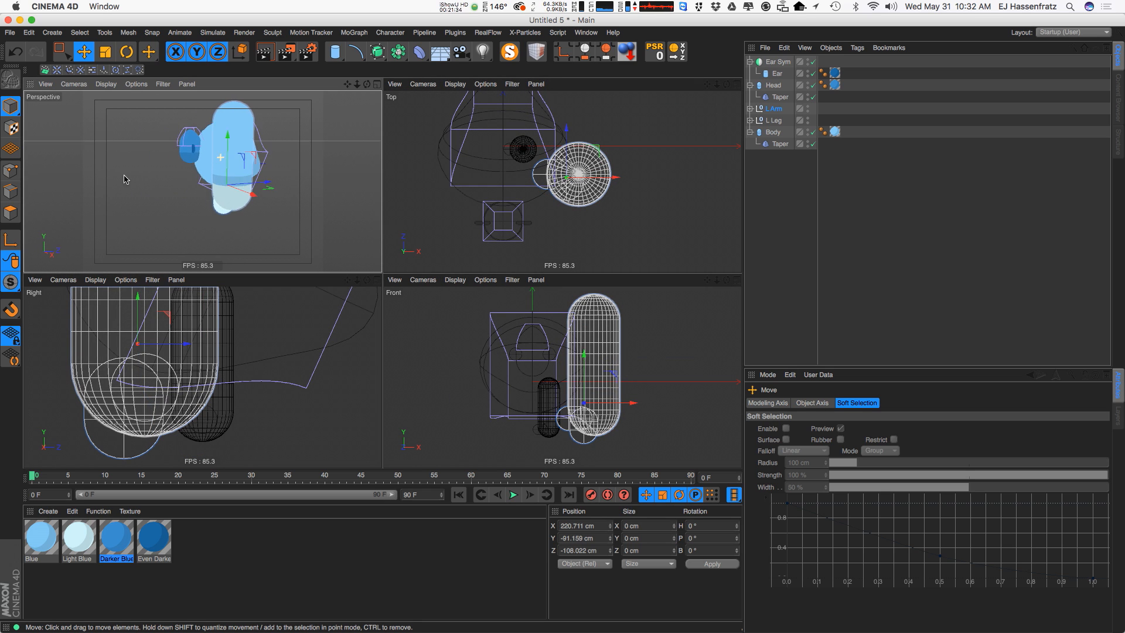
pyautogui.keyDown('alt'); pyautogui.moveTo(300, 170); pyautogui.dragTo(252, 188); pyautogui.keyUp('alt')
pyautogui.moveTo(610, 155); pyautogui.dragTo(603, 171)
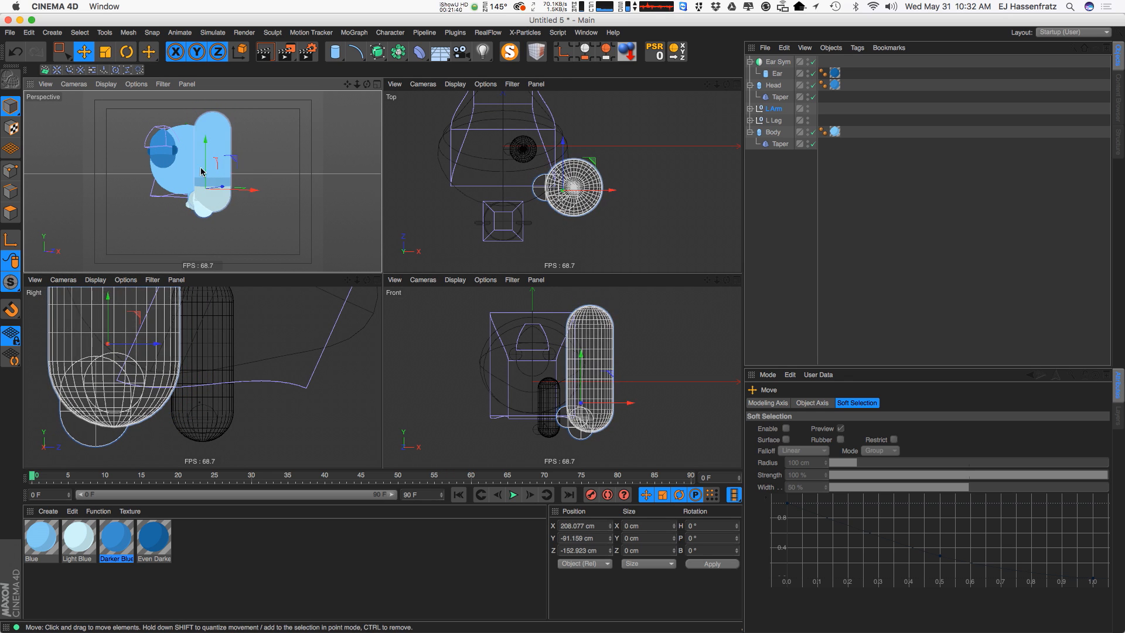
pyautogui.moveTo(241, 190); pyautogui.dragTo(229, 195)
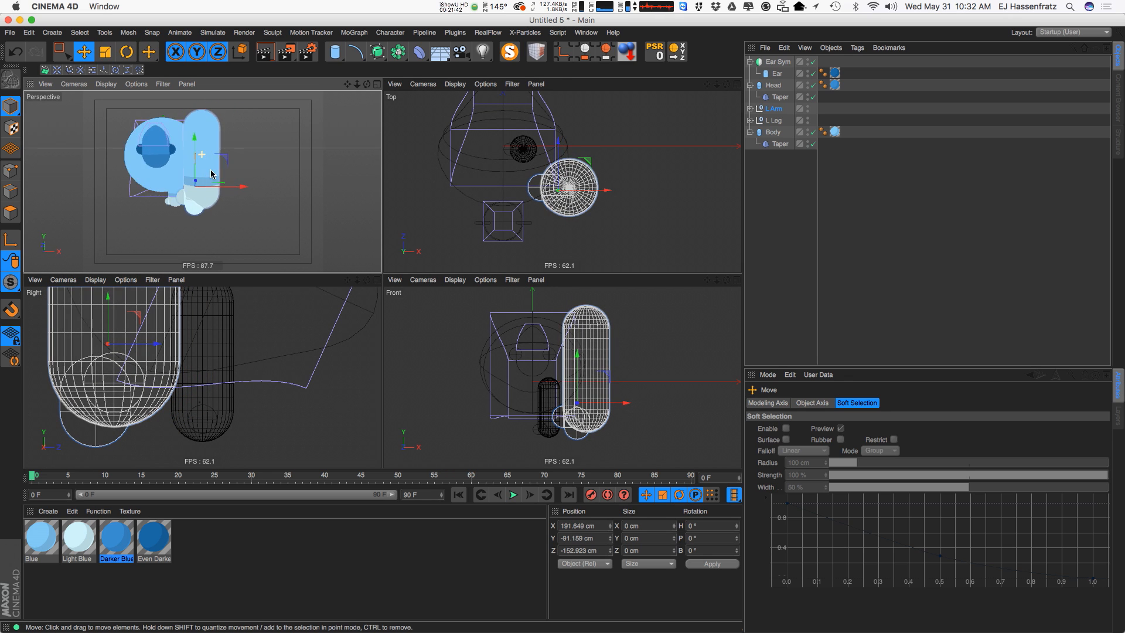
# Move the L.Arm far in front of the Body, to about Z -441 cm
pyautogui.keyDown('alt'); pyautogui.moveTo(234, 177); pyautogui.dragTo(255, 182, button='middle'); pyautogui.keyUp('alt')
pyautogui.moveTo(558, 142); pyautogui.dragTo(558, 225)
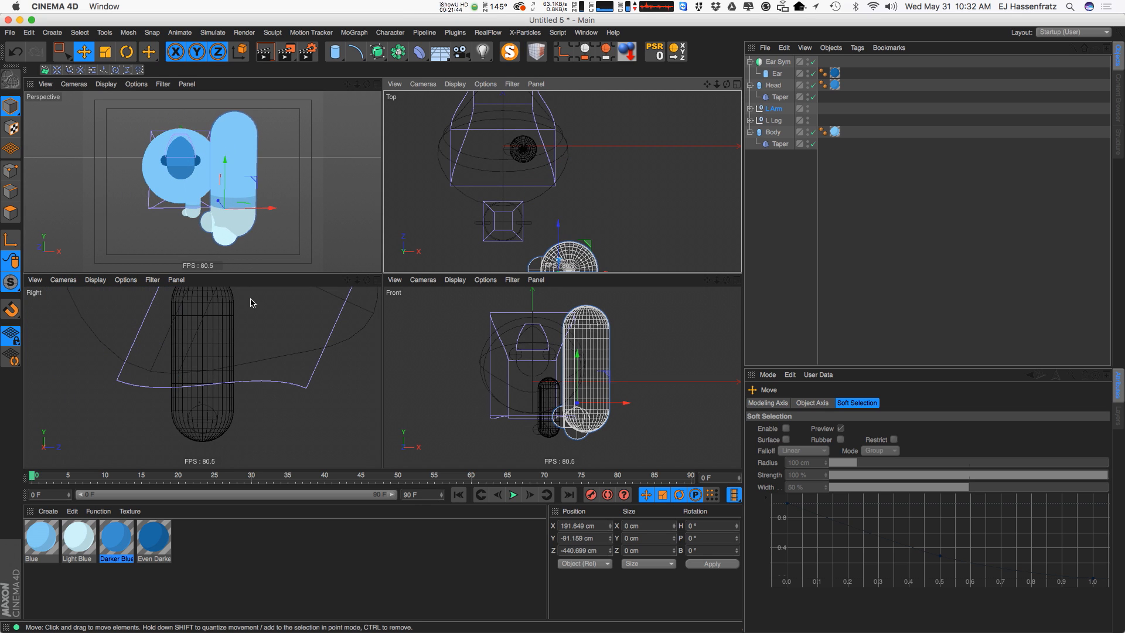
# Check the L.Arm from several angles and undo its last move far in front of the Body
pyautogui.keyDown('alt'); pyautogui.moveTo(243, 189); pyautogui.dragTo(229, 194); pyautogui.keyUp('alt')
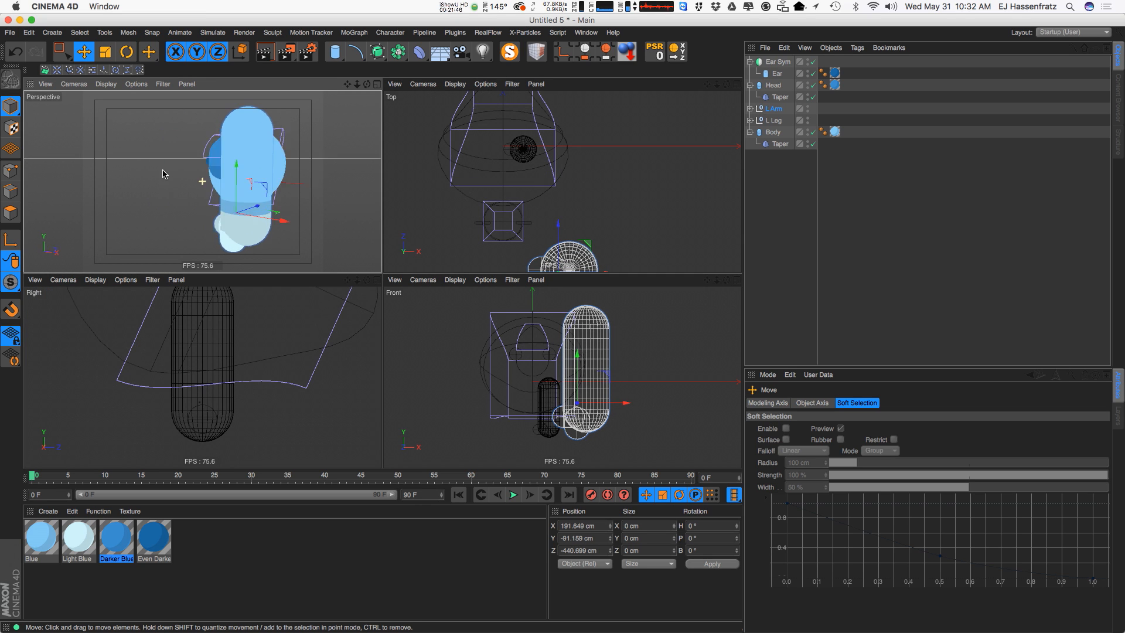
pyautogui.keyDown('alt'); pyautogui.moveTo(163, 173); pyautogui.dragTo(68, 169); pyautogui.keyUp('alt')
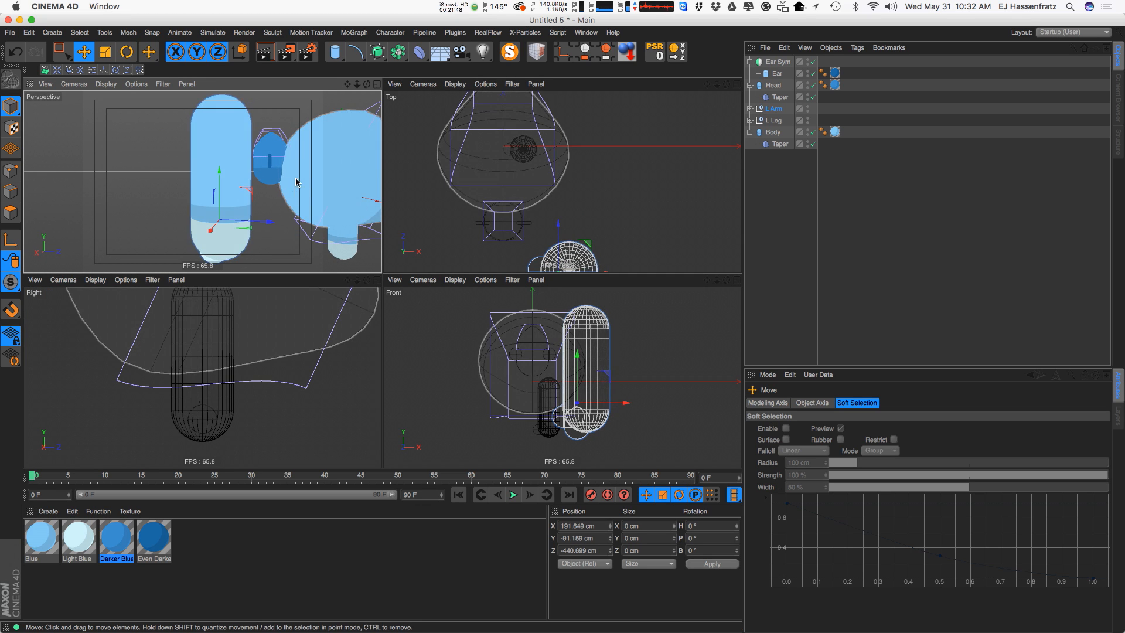
pyautogui.keyDown('alt'); pyautogui.moveTo(297, 182); pyautogui.dragTo(244, 179, button='middle'); pyautogui.keyUp('alt')
pyautogui.press('super+shift+z')
pyautogui.press('super+z')
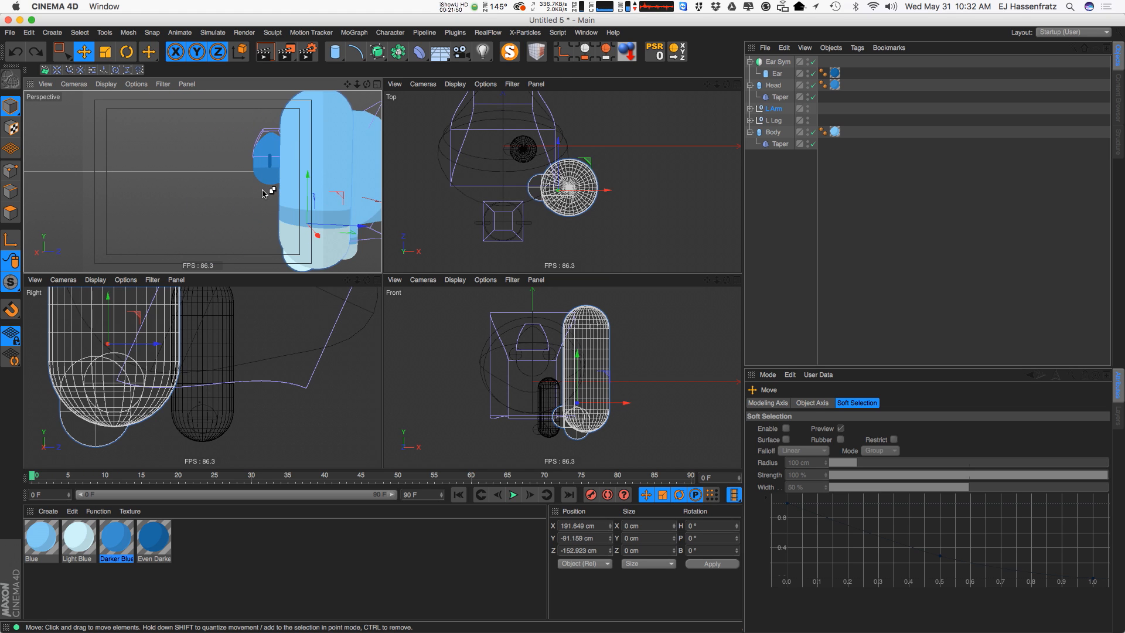
pyautogui.press('super+shift+z')
pyautogui.press('super+shift+z')
# Reposition the L.Arm beside the Body at about X 203 cm and Z -132 cm
pyautogui.moveTo(267, 183); pyautogui.dragTo(257, 217)
pyautogui.keyDown('alt'); pyautogui.moveTo(257, 214); pyautogui.dragTo(122, 189); pyautogui.keyUp('alt')
pyautogui.keyDown('alt'); pyautogui.moveTo(316, 176); pyautogui.dragTo(228, 177, button='middle'); pyautogui.keyUp('alt')
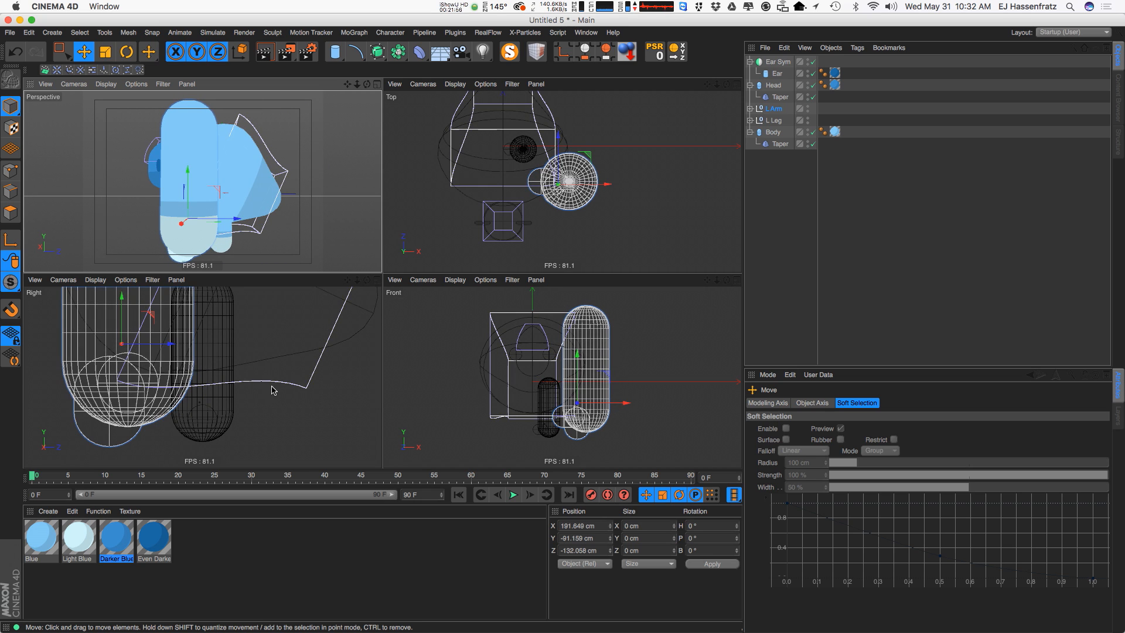
pyautogui.keyDown('alt'); pyautogui.moveTo(270, 389); pyautogui.dragTo(238, 387, button='right'); pyautogui.keyUp('alt')
pyautogui.keyDown('alt'); pyautogui.moveTo(238, 386); pyautogui.dragTo(244, 421, button='middle'); pyautogui.keyUp('alt')
pyautogui.keyDown('alt'); pyautogui.moveTo(206, 197); pyautogui.dragTo(288, 214); pyautogui.keyUp('alt')
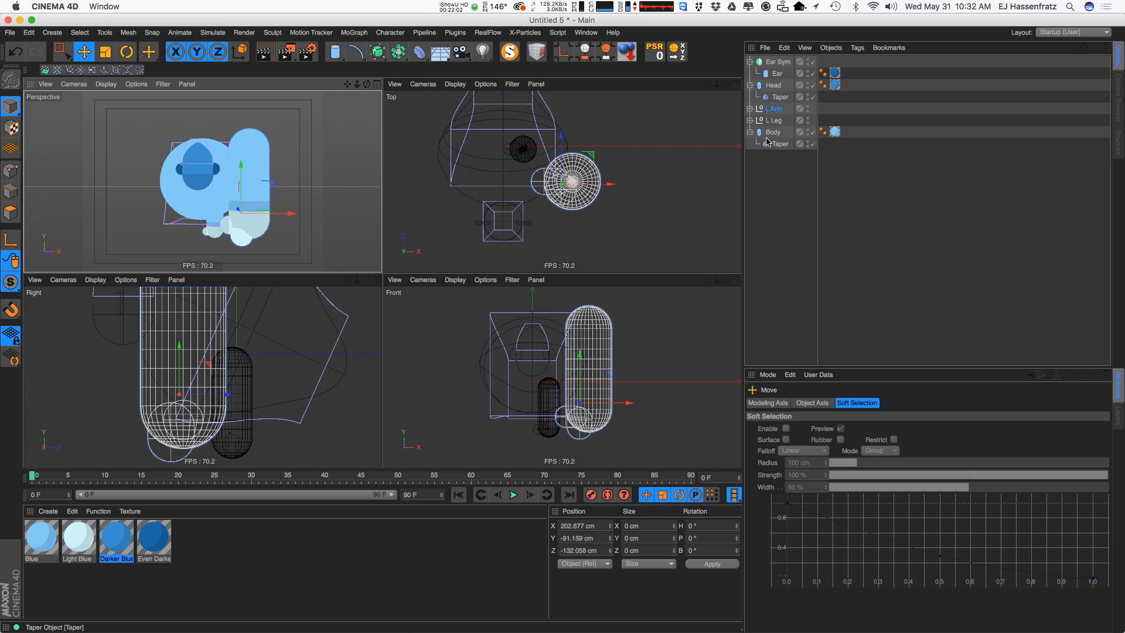
# Group the Head and Ear Sym objects under a null
pyautogui.click(778, 85)
pyautogui.keyDown('ctrl'); pyautogui.click(777, 62); pyautogui.keyUp('ctrl')
pyautogui.rightClick(777, 65)
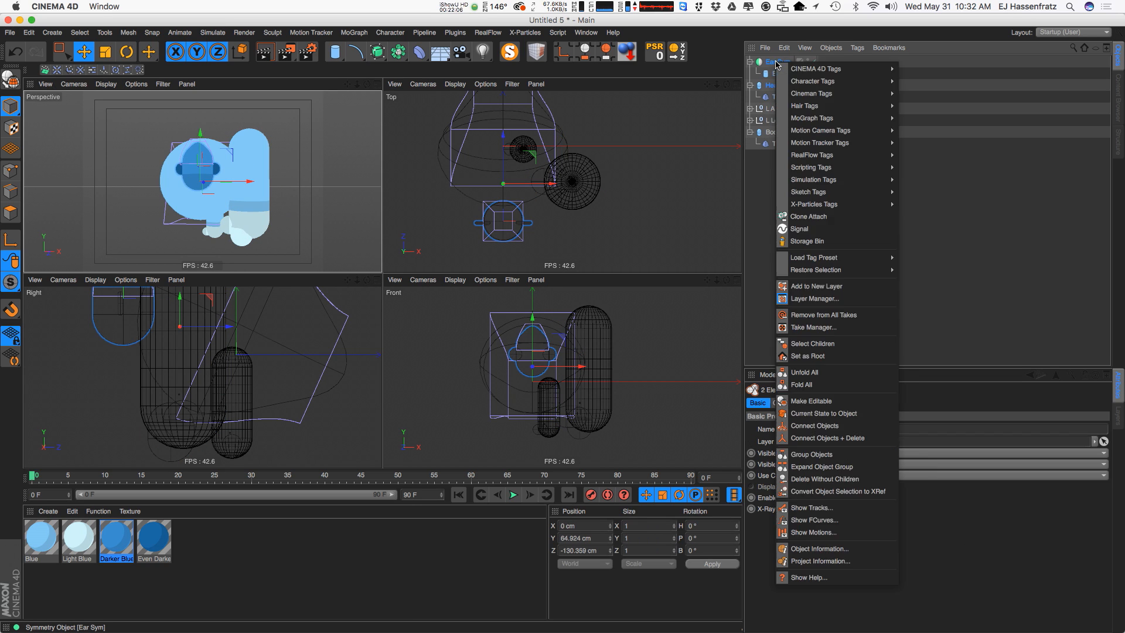
pyautogui.click(841, 455)
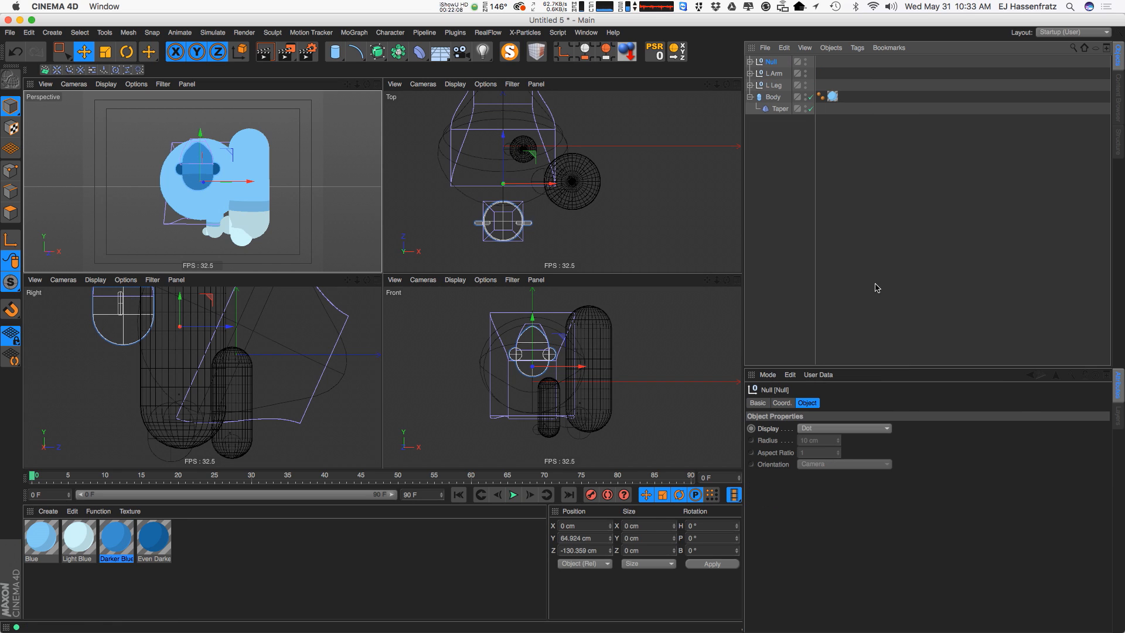
# Rename the null containing the head and ears as Head
pyautogui.doubleClick(775, 62)
pyautogui.write('Heaf')
pyautogui.press('Return')
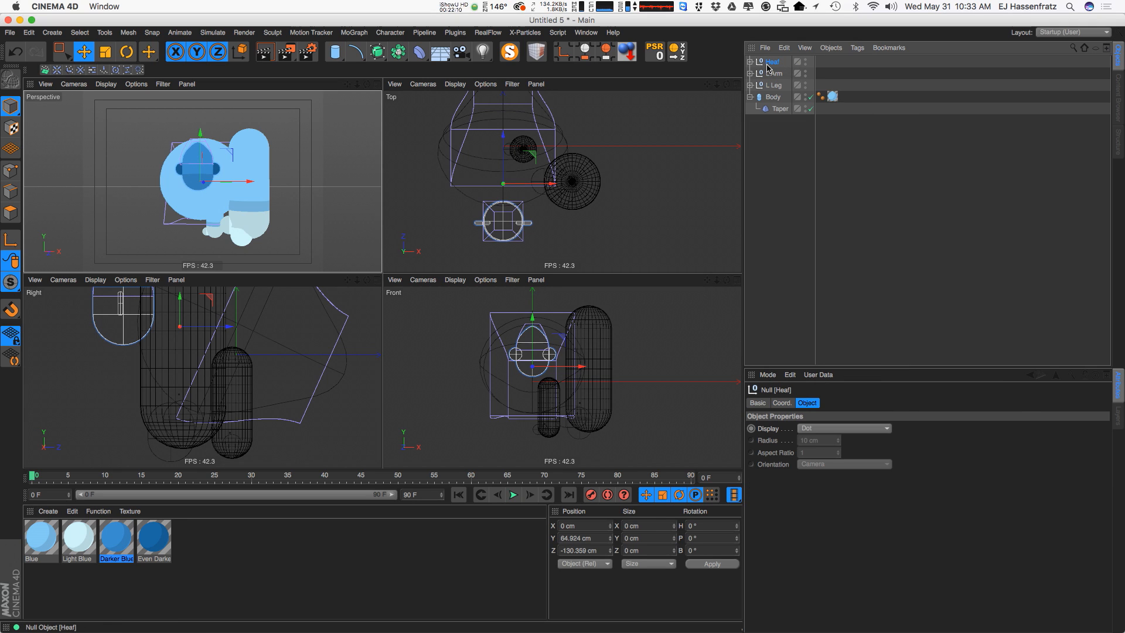
pyautogui.doubleClick(780, 63)
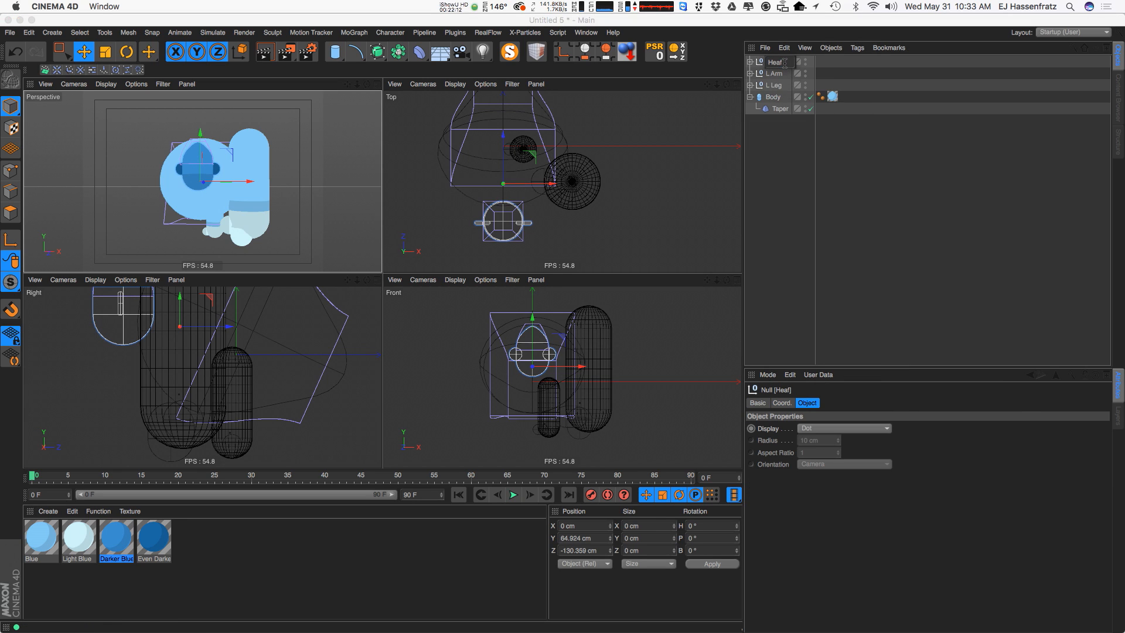
pyautogui.write('Head')
pyautogui.press('Return')
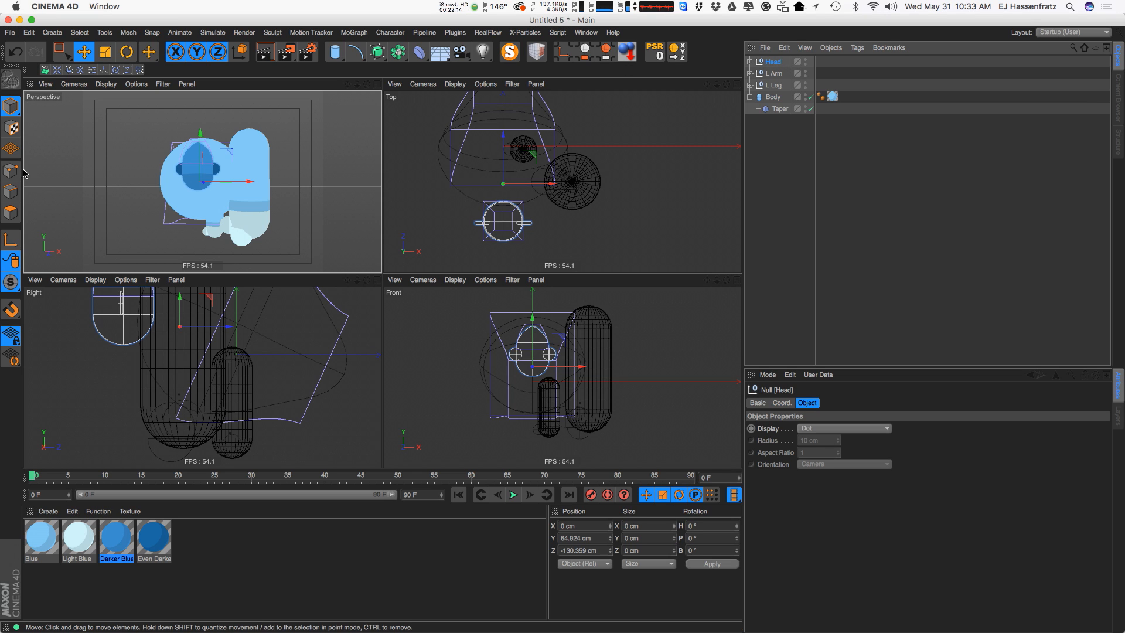
# Move only the Head group's axis to the back of the head, at about Y 80 cm and Z -237 cm
pyautogui.keyDown('alt'); pyautogui.moveTo(189, 340); pyautogui.dragTo(213, 413, button='middle'); pyautogui.keyUp('alt')
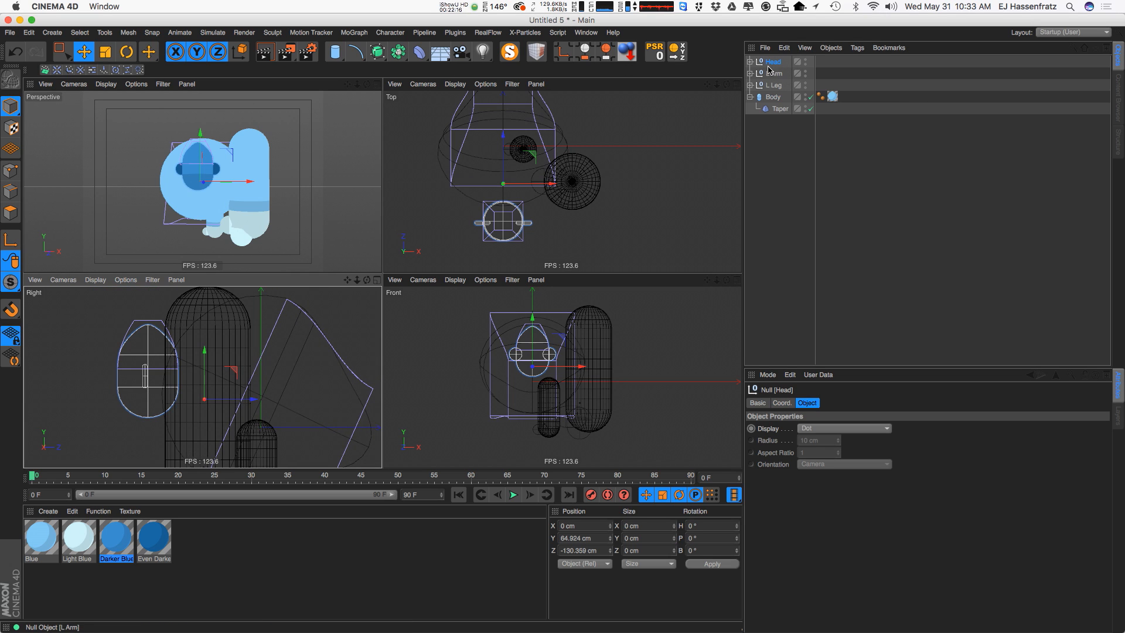
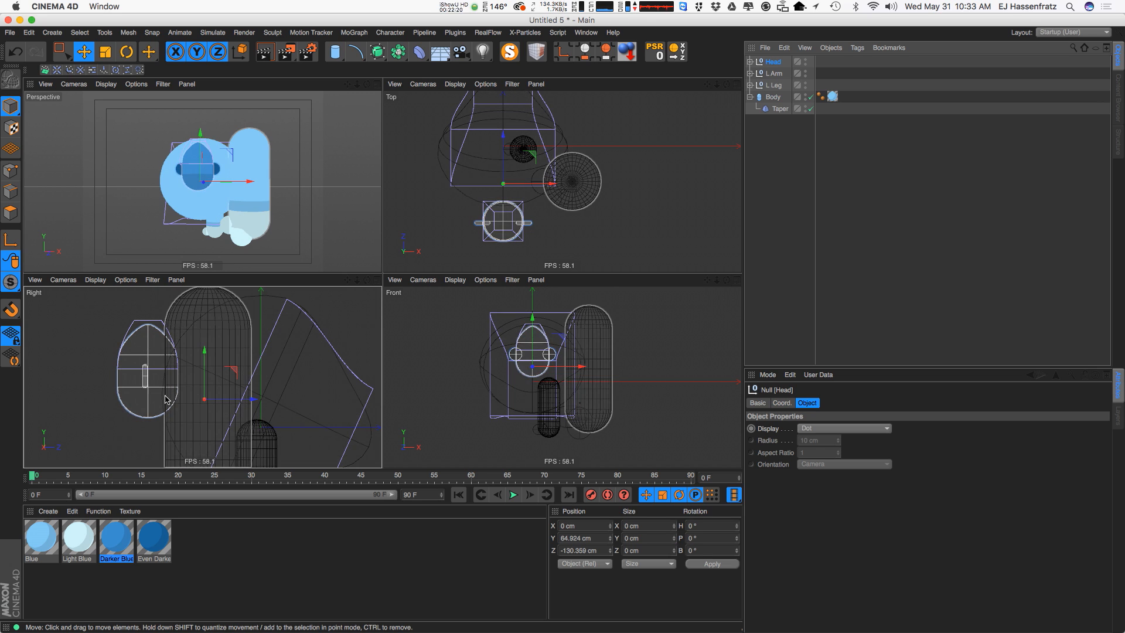
pyautogui.click(11, 243)
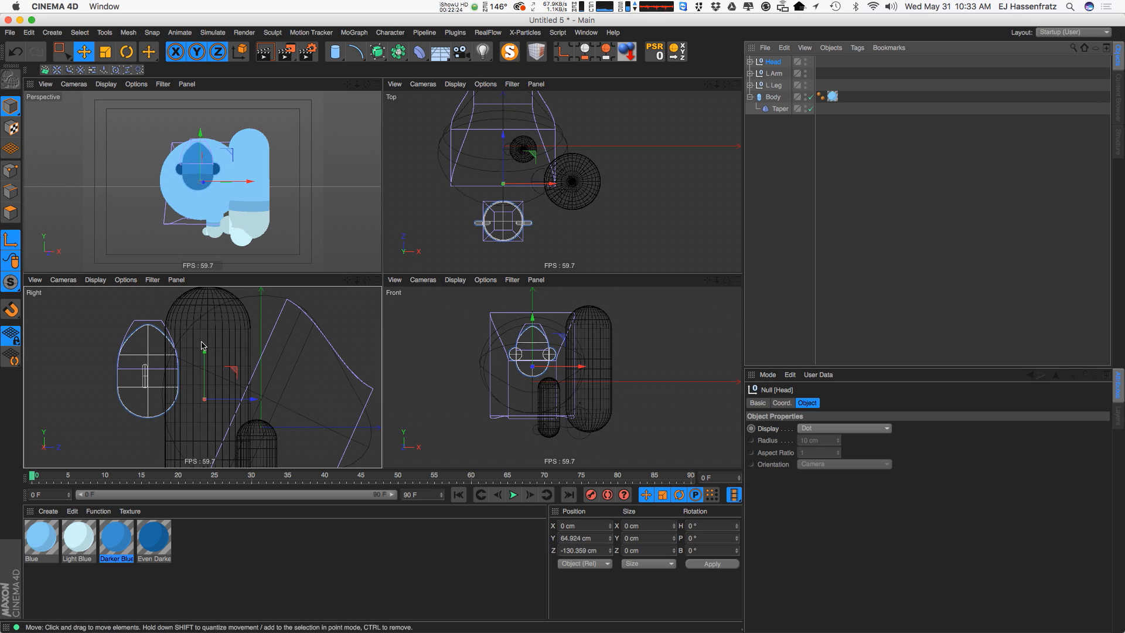
pyautogui.moveTo(229, 377); pyautogui.dragTo(187, 370)
pyautogui.scroll(3, 492, 211)
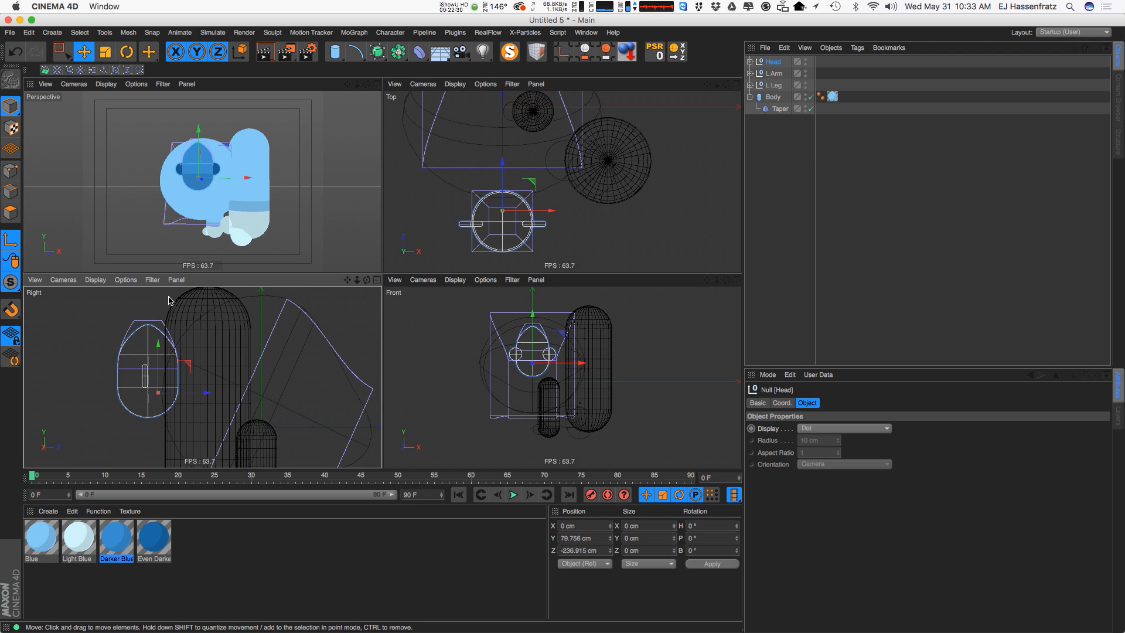
pyautogui.click(9, 244)
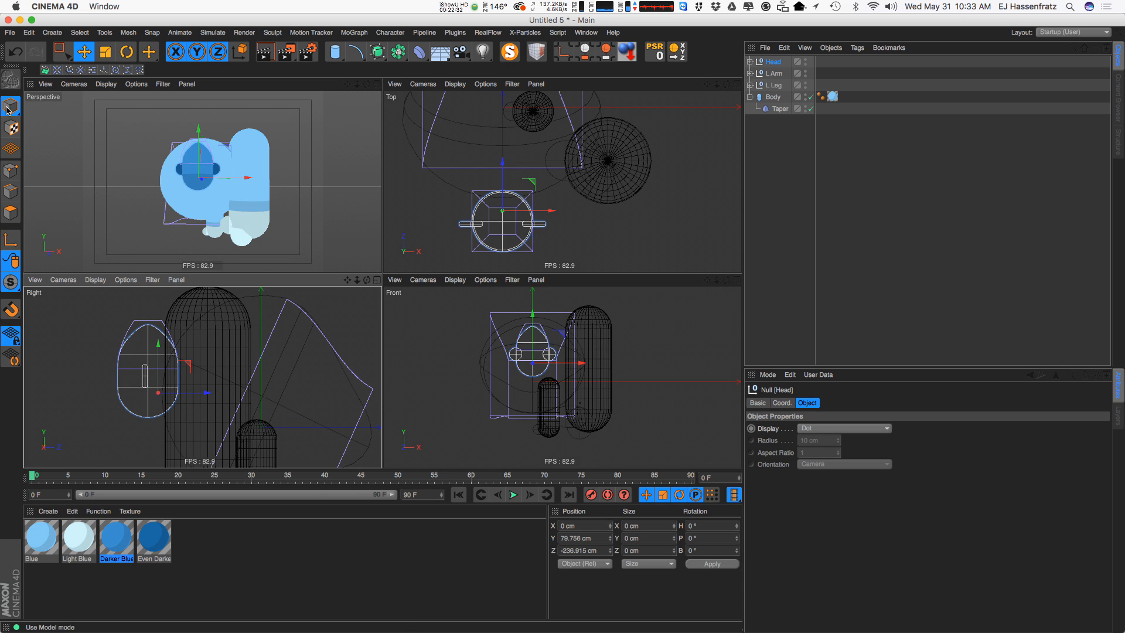
# Try rotating the Head group about its relocated axis and undo the rotation
pyautogui.press('r')
pyautogui.moveTo(193, 170); pyautogui.dragTo(198, 203)
pyautogui.press('super+z')
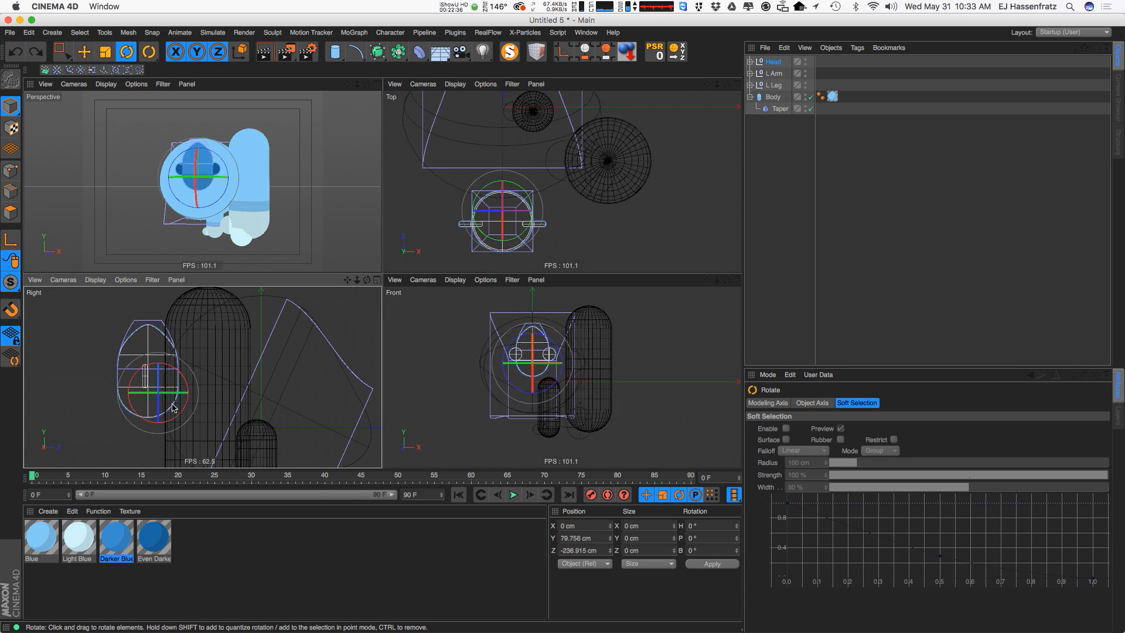
# Move the Head group down and forward to about X -6, Y 46, Z -262 cm
pyautogui.press('e')
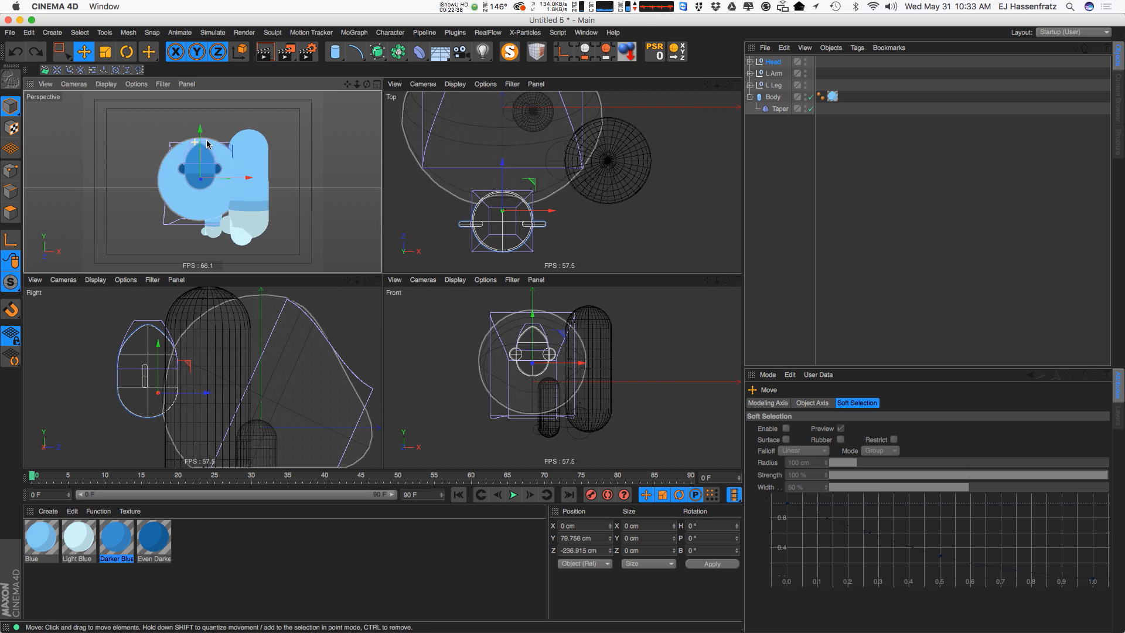
pyautogui.keyDown('alt'); pyautogui.moveTo(221, 215); pyautogui.dragTo(65, 148); pyautogui.keyUp('alt')
pyautogui.moveTo(155, 154); pyautogui.dragTo(193, 159)
pyautogui.keyDown('alt'); pyautogui.moveTo(195, 162); pyautogui.dragTo(337, 193); pyautogui.keyUp('alt')
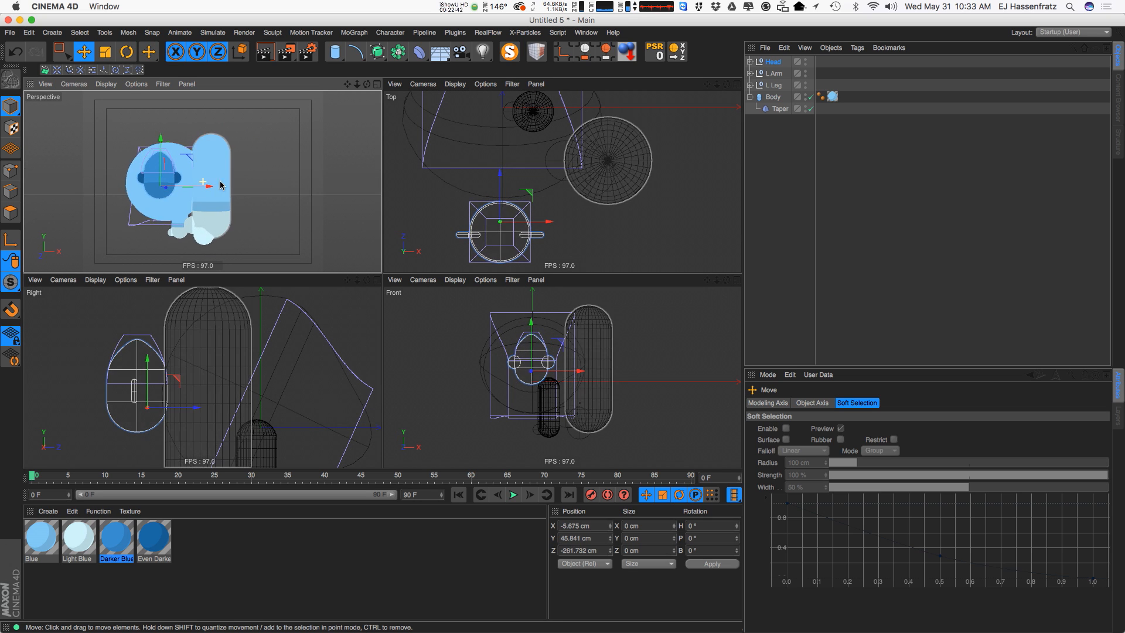
# Render the Perspective view from several angles to examine the cel shading and the placement of the head, arm and leg
pyautogui.keyDown('alt'); pyautogui.moveTo(215, 181); pyautogui.dragTo(185, 205); pyautogui.keyUp('alt')
pyautogui.press('super+r')
pyautogui.keyDown('alt'); pyautogui.moveTo(184, 206); pyautogui.dragTo(207, 202, button='right'); pyautogui.keyUp('alt')
pyautogui.keyDown('alt'); pyautogui.moveTo(207, 202); pyautogui.dragTo(228, 204, button='middle'); pyautogui.keyUp('alt')
pyautogui.press('super+r')
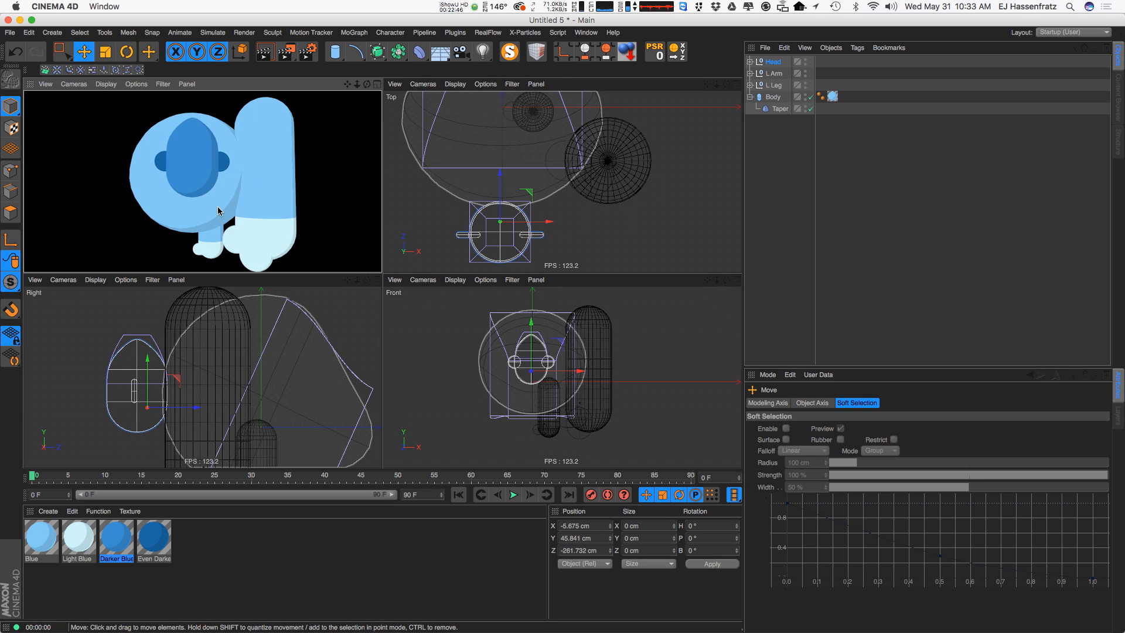
pyautogui.keyDown('alt'); pyautogui.moveTo(205, 200); pyautogui.dragTo(203, 202); pyautogui.keyUp('alt')
pyautogui.press('super+r')
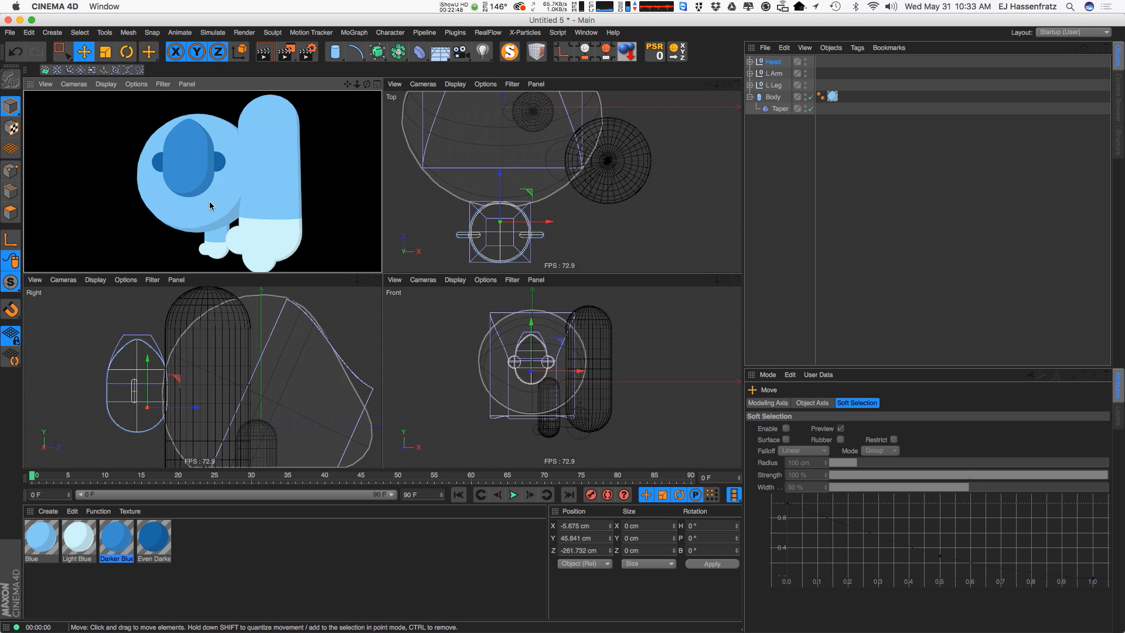
pyautogui.keyDown('alt'); pyautogui.moveTo(264, 225); pyautogui.dragTo(181, 183); pyautogui.keyUp('alt')
pyautogui.press('super+r')
pyautogui.press('super+r')
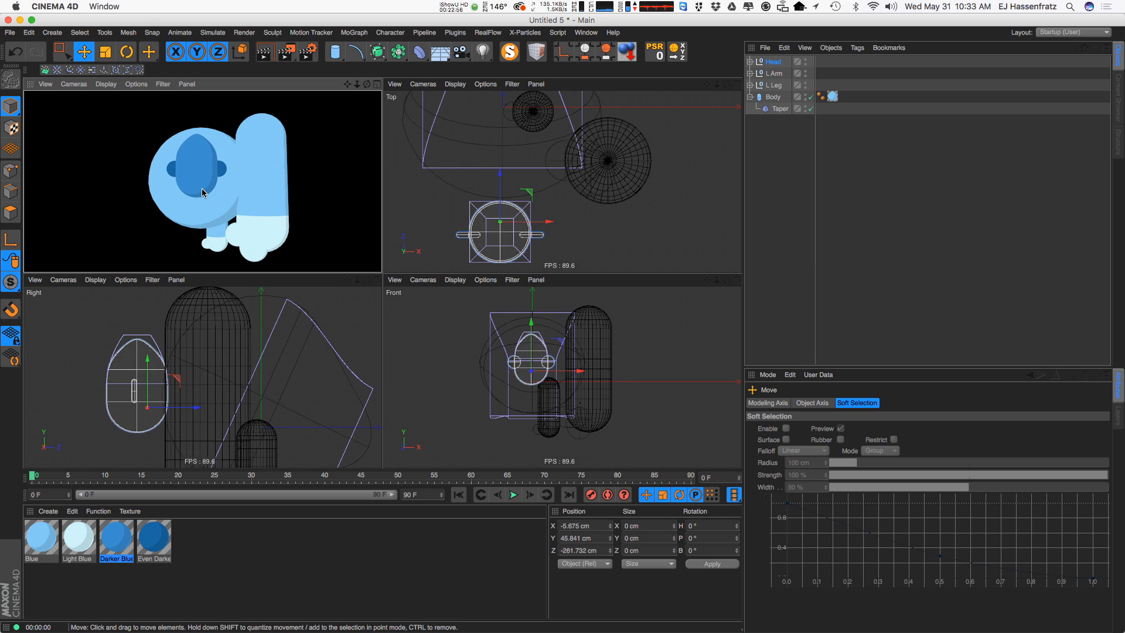
# Add a Symmetry object and place the L Leg group inside it to mirror the leg
pyautogui.click(762, 88)
pyautogui.click(750, 86)
pyautogui.click(750, 73)
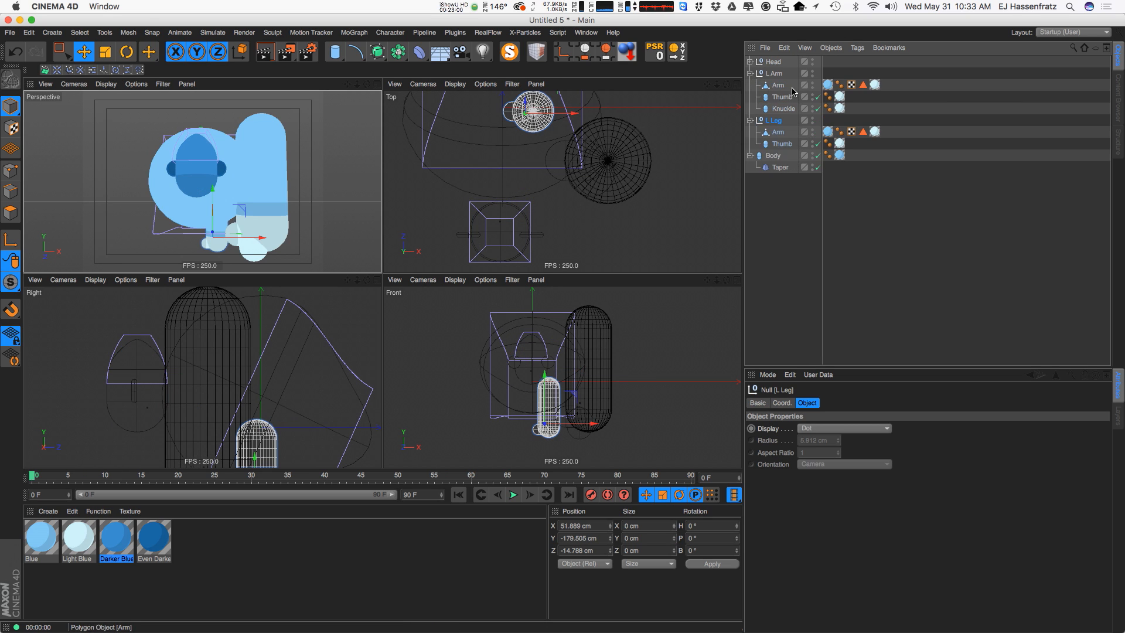
pyautogui.click(399, 52)
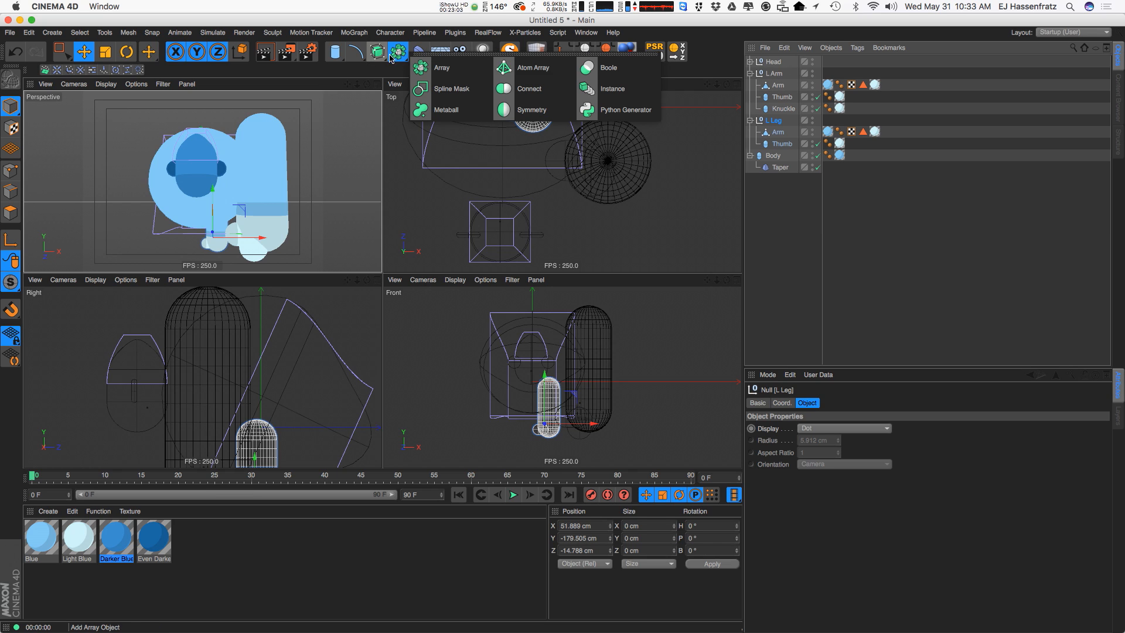
pyautogui.click(530, 110)
pyautogui.moveTo(769, 120); pyautogui.dragTo(777, 156)
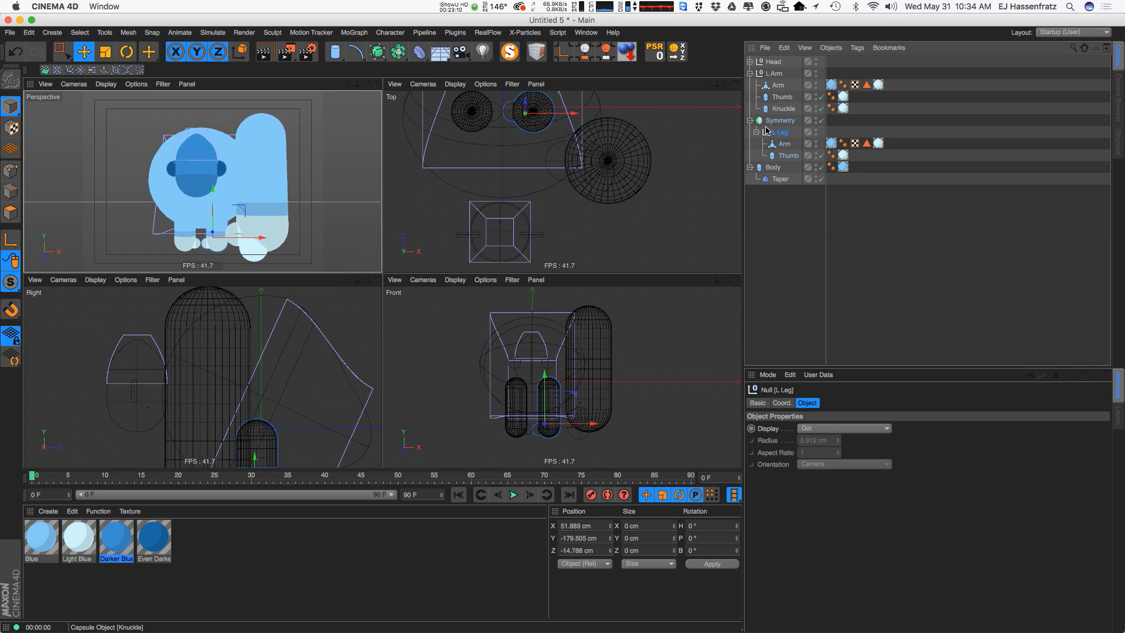
# Add a second Symmetry object and place the L Arm group inside it to mirror the arm
pyautogui.click(398, 52)
pyautogui.click(532, 109)
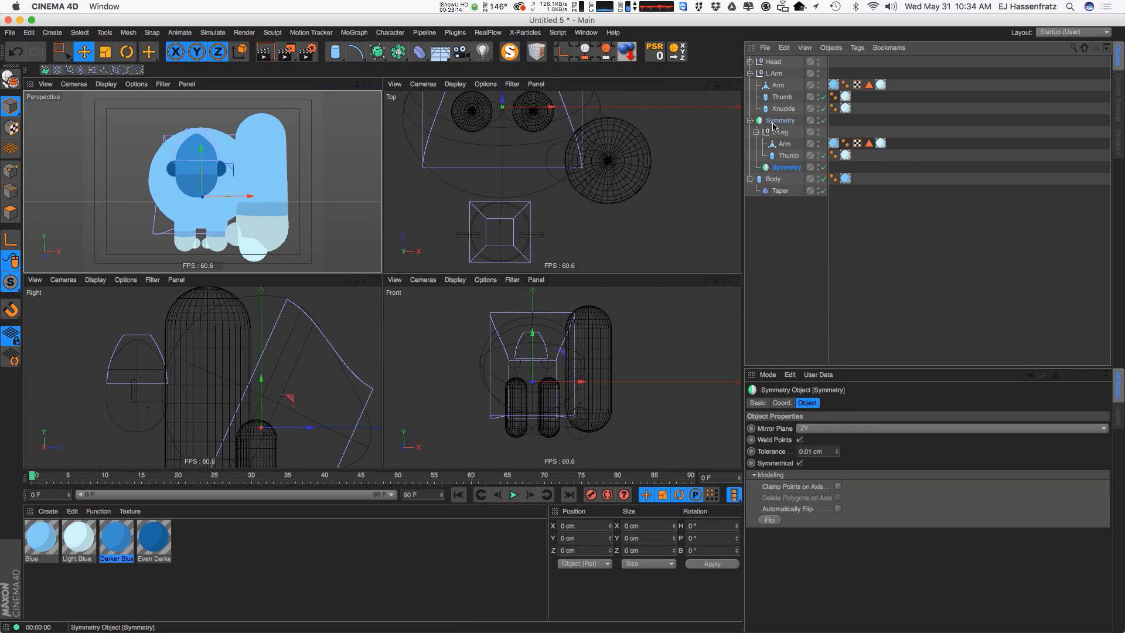
pyautogui.moveTo(782, 76); pyautogui.dragTo(784, 78)
pyautogui.keyDown('alt'); pyautogui.moveTo(246, 170); pyautogui.dragTo(89, 170); pyautogui.keyUp('alt')
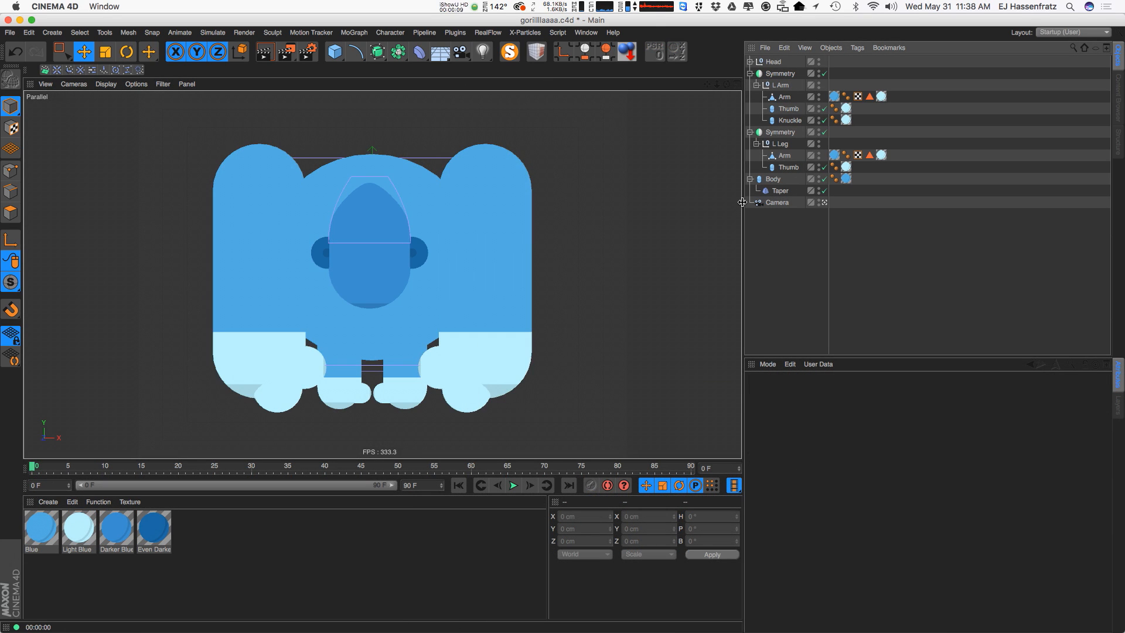
# Add a Bend deformer and make it a child of the Arm object in the L Arm group
pyautogui.click(772, 192)
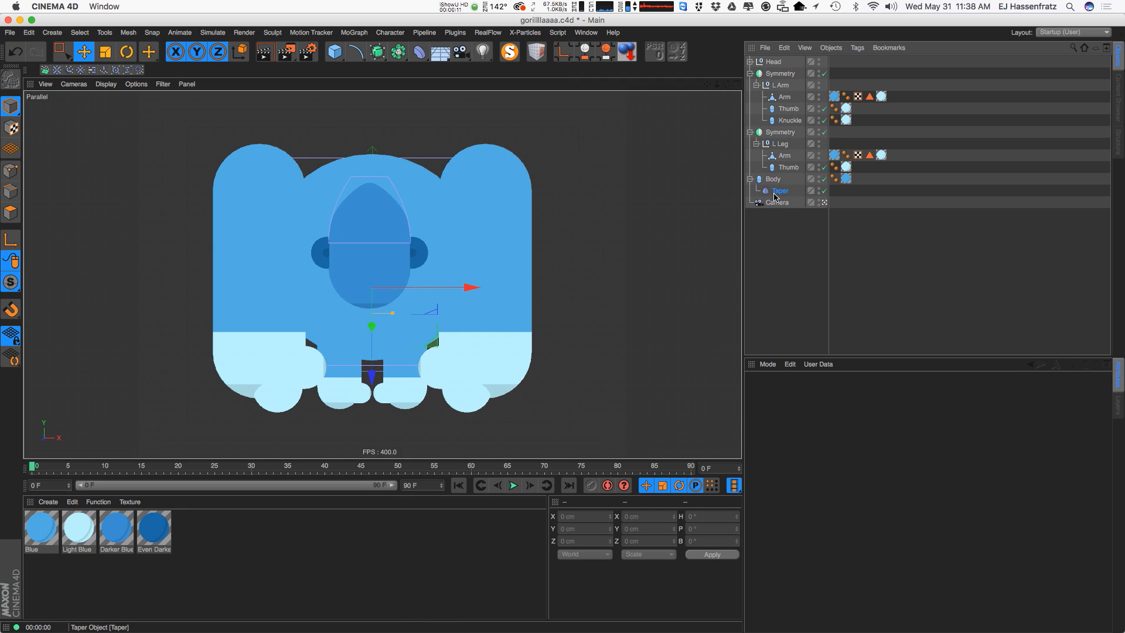
pyautogui.keyDown('alt'); pyautogui.moveTo(394, 237); pyautogui.dragTo(500, 224); pyautogui.keyUp('alt')
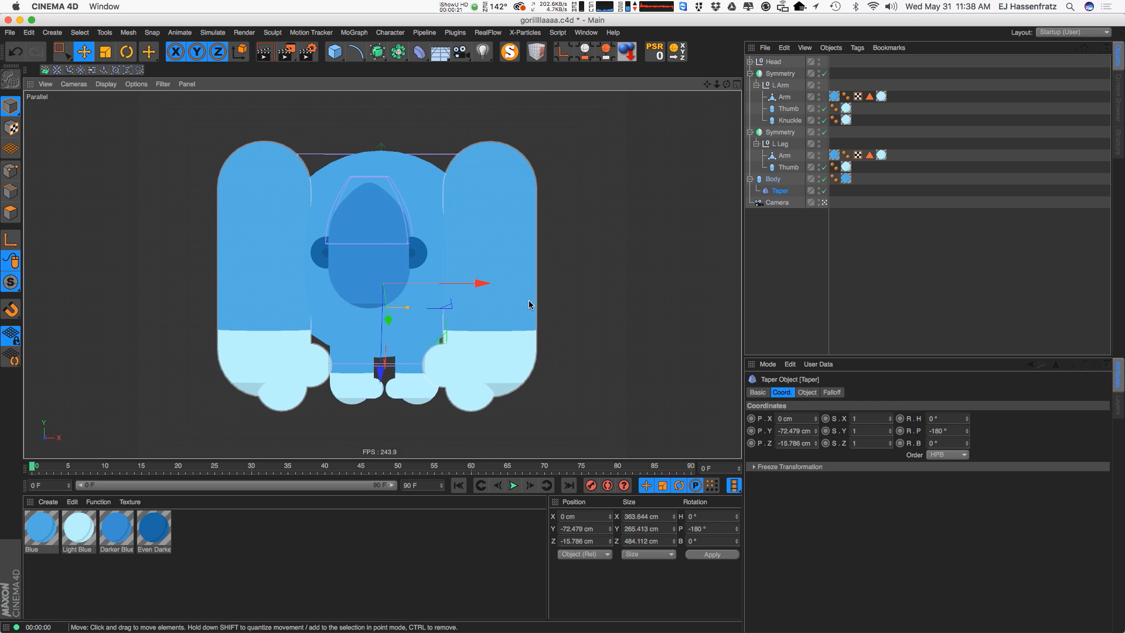
pyautogui.moveTo(419, 52); pyautogui.dragTo(459, 65)
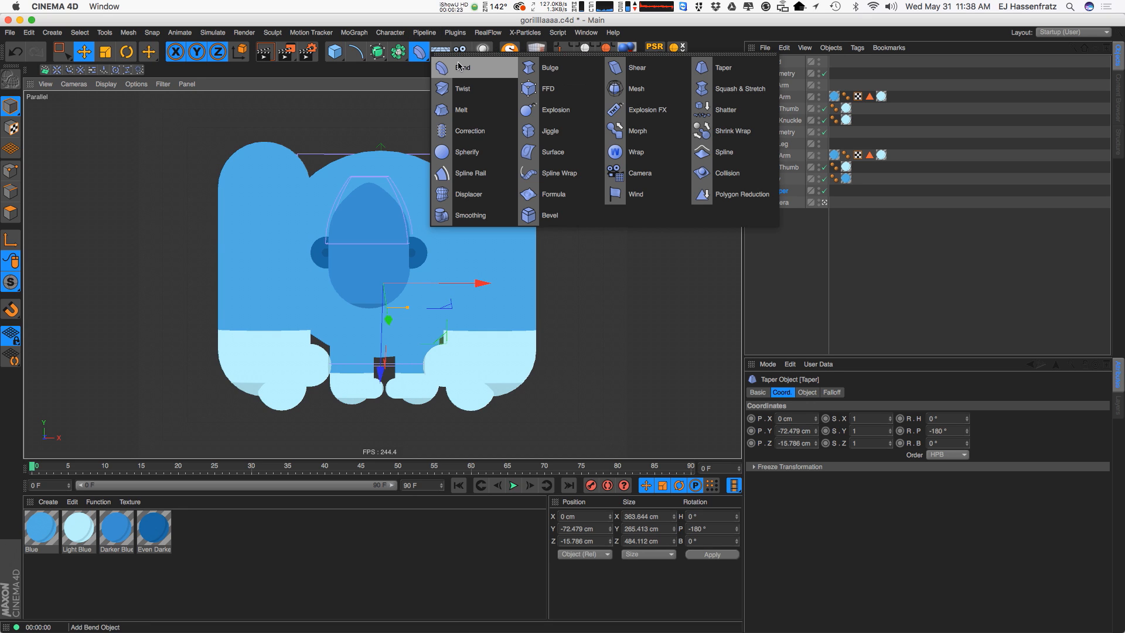
pyautogui.click(464, 67)
pyautogui.moveTo(780, 203); pyautogui.dragTo(786, 191)
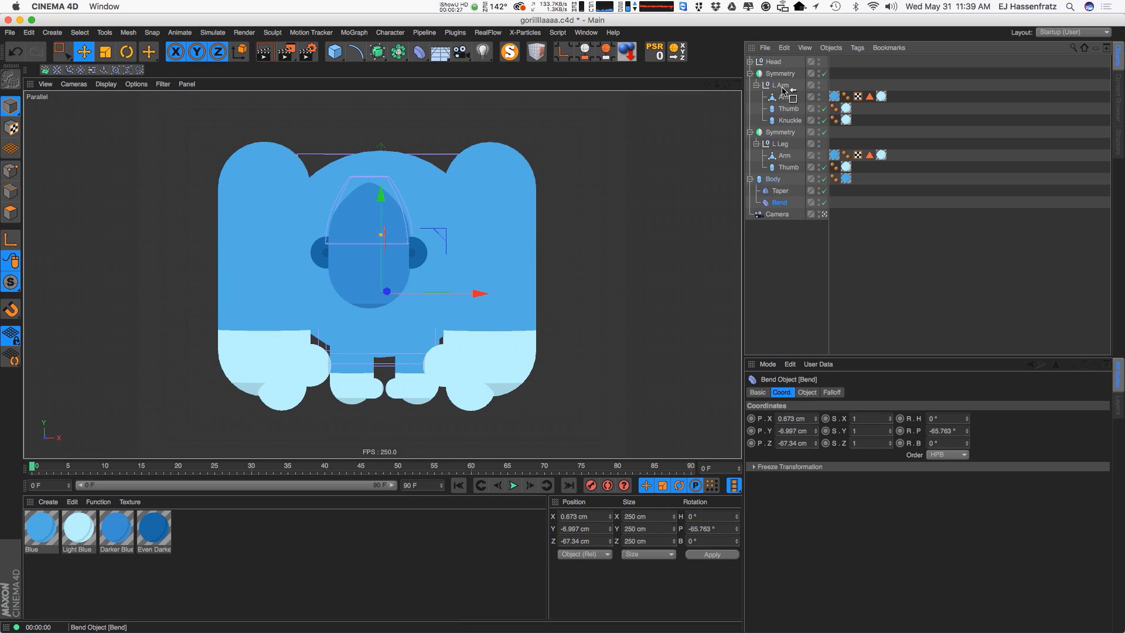
pyautogui.moveTo(783, 92); pyautogui.dragTo(781, 97)
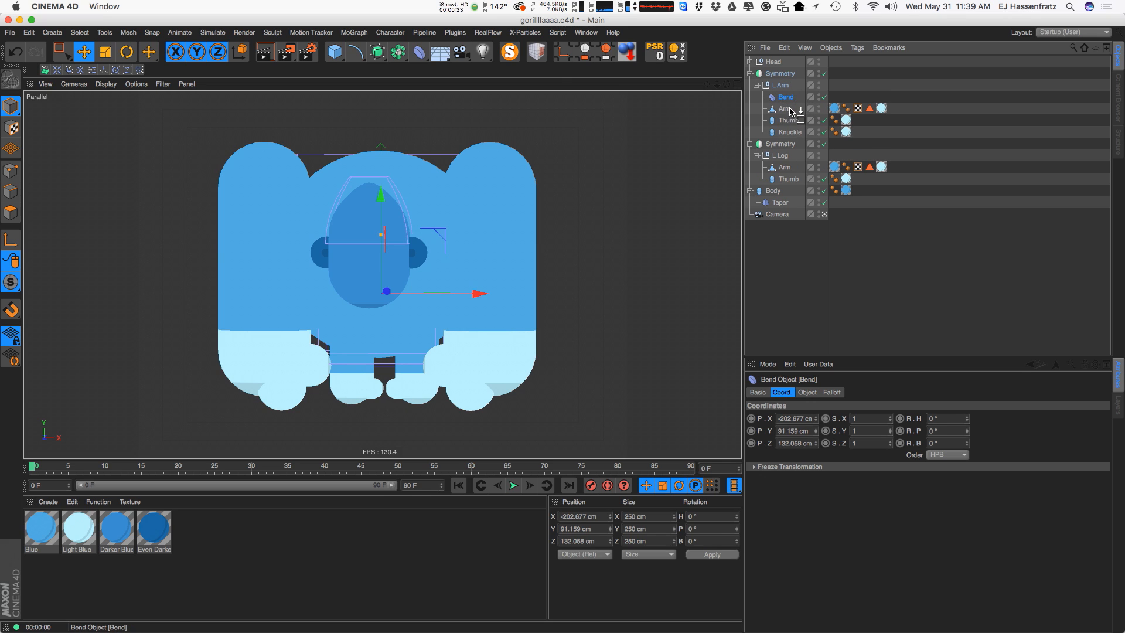
pyautogui.moveTo(789, 111); pyautogui.dragTo(787, 113)
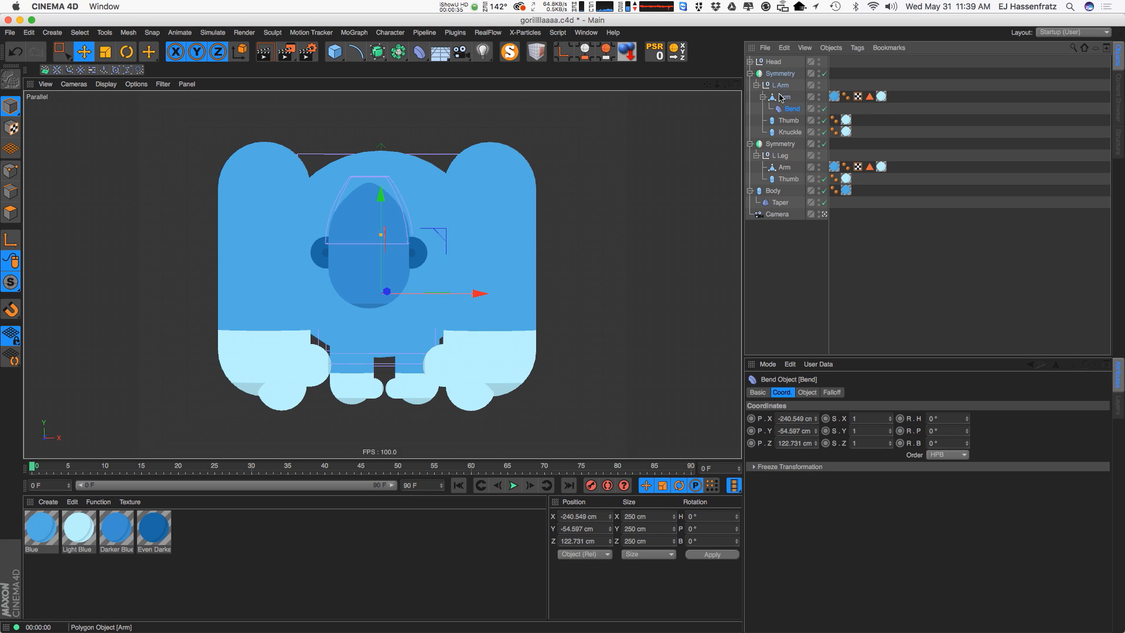
# Fit the Bend deformer to its parent Arm and set its strength to 62°
pyautogui.click(811, 393)
pyautogui.click(781, 483)
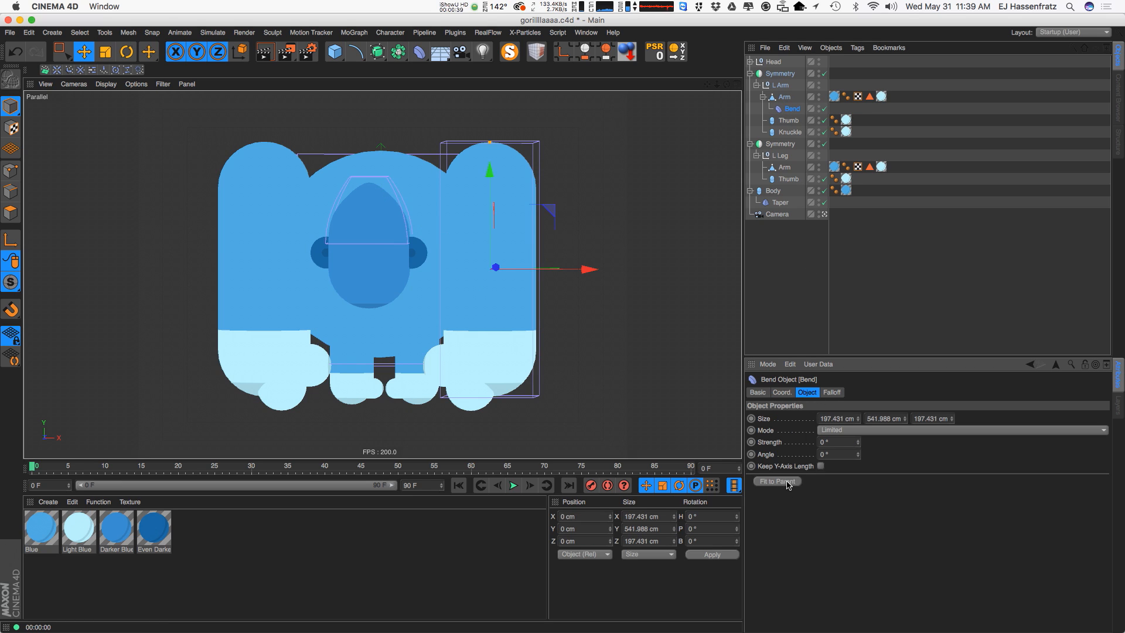
pyautogui.moveTo(858, 444)
pyautogui.mouseDown()
pyautogui.moveTo(857, 430)
pyautogui.moveTo(851, 452)
pyautogui.moveTo(851, 418)
pyautogui.moveTo(853, 404)
pyautogui.moveTo(857, 433)
pyautogui.moveTo(867, 393)
pyautogui.moveTo(858, 426)
pyautogui.mouseUp()
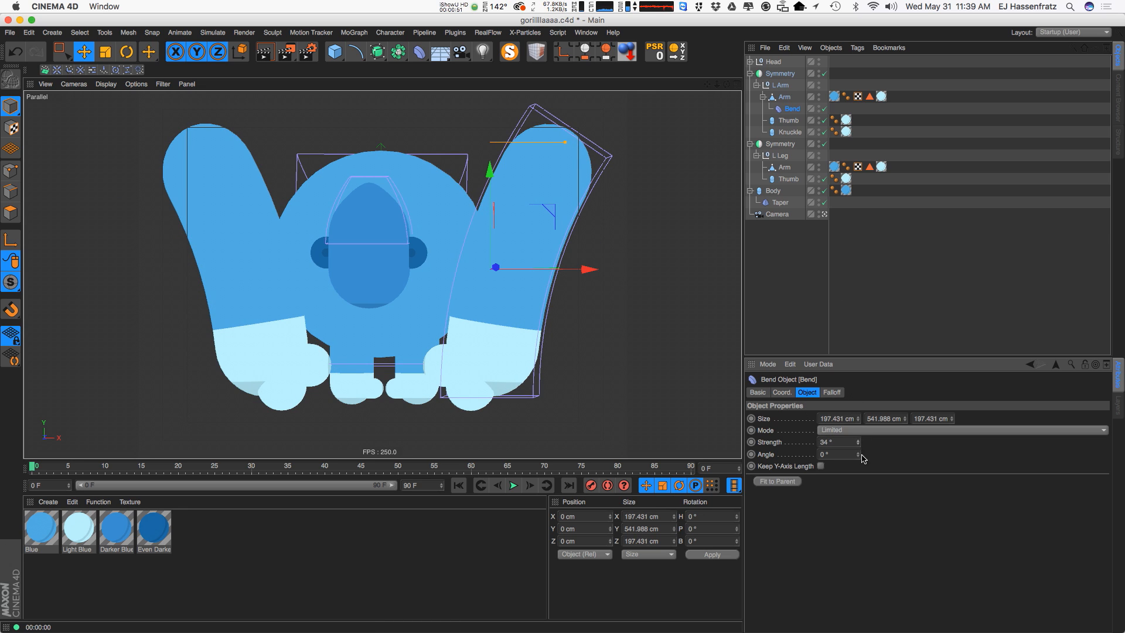
pyautogui.moveTo(858, 442); pyautogui.dragTo(810, 490)
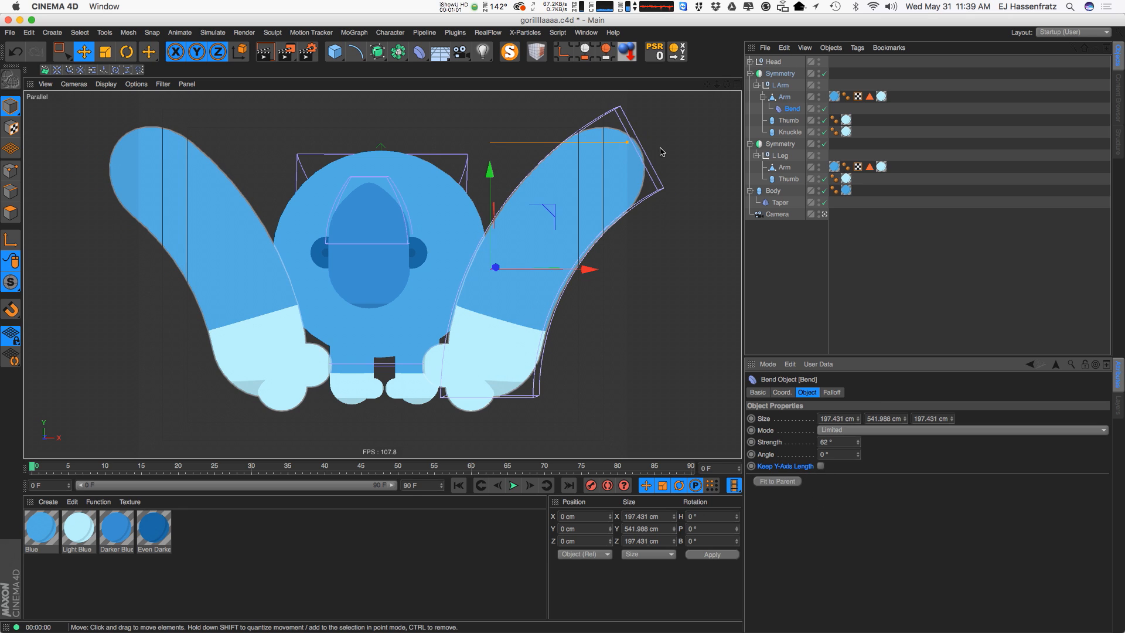
# Enable Keep Y-Axis Length on the Bend deformer and set its strength to 0°
pyautogui.click(821, 466)
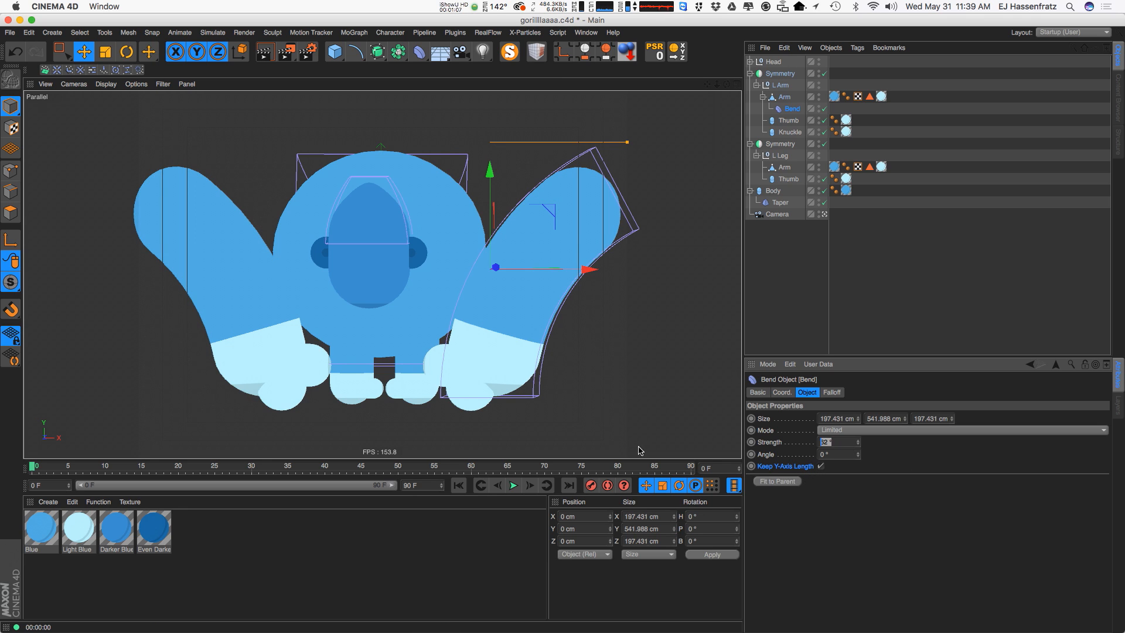
pyautogui.write('0')
pyautogui.press('Return')
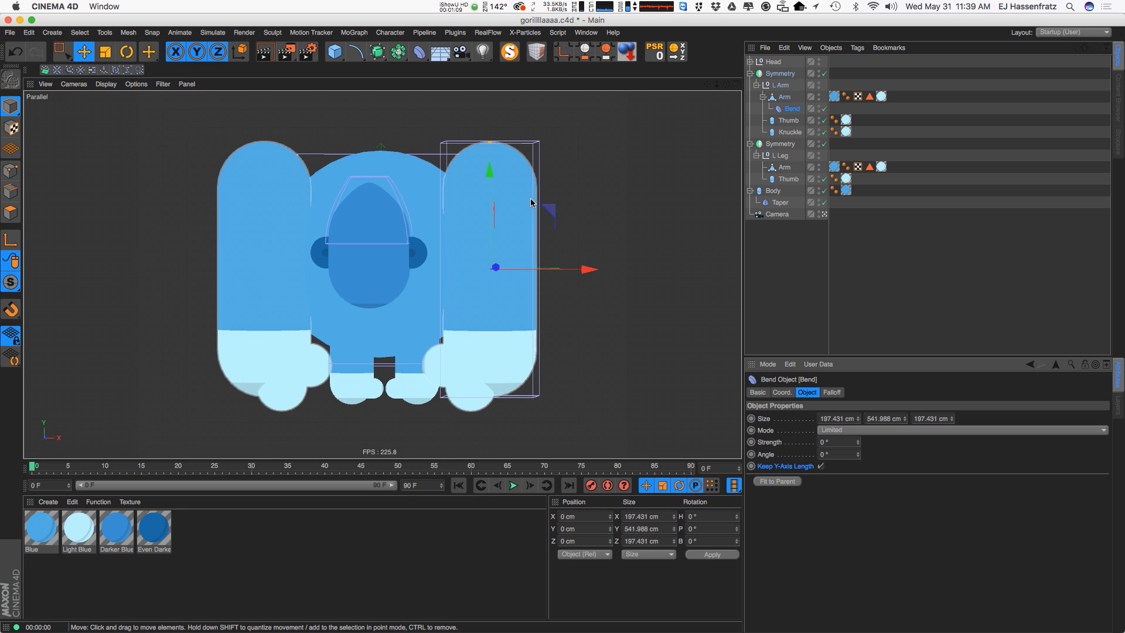
# Flip the Bend deformer by rotating it 180° in bank so it bends the arm from the opposite end
pyautogui.press('r')
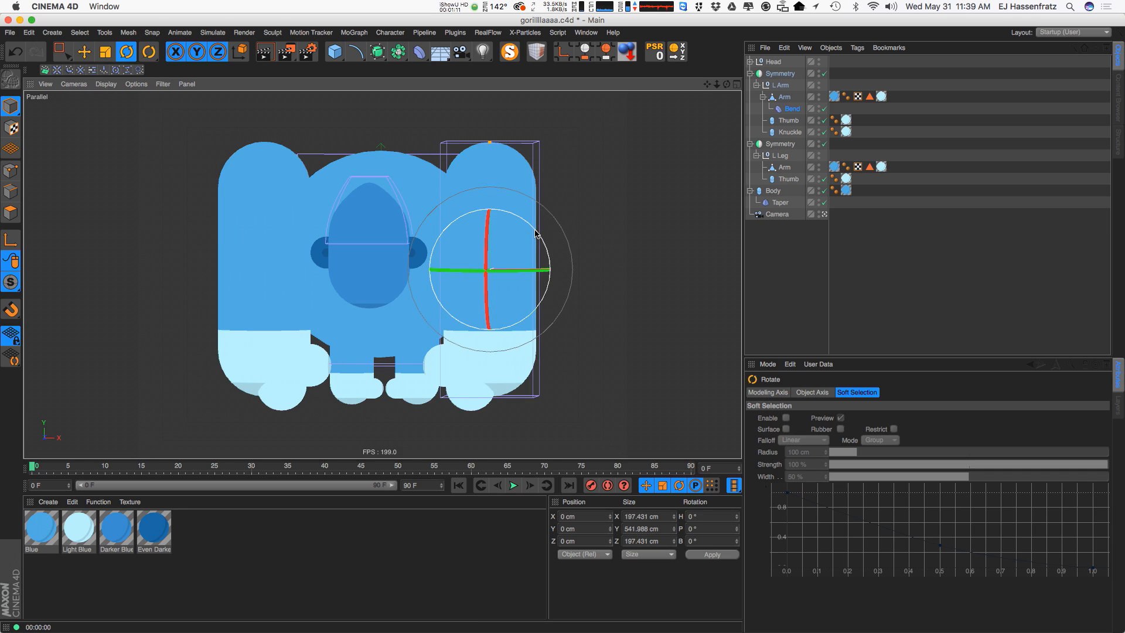
pyautogui.moveTo(523, 204); pyautogui.dragTo(437, 343)
pyautogui.press('e')
pyautogui.click(791, 108)
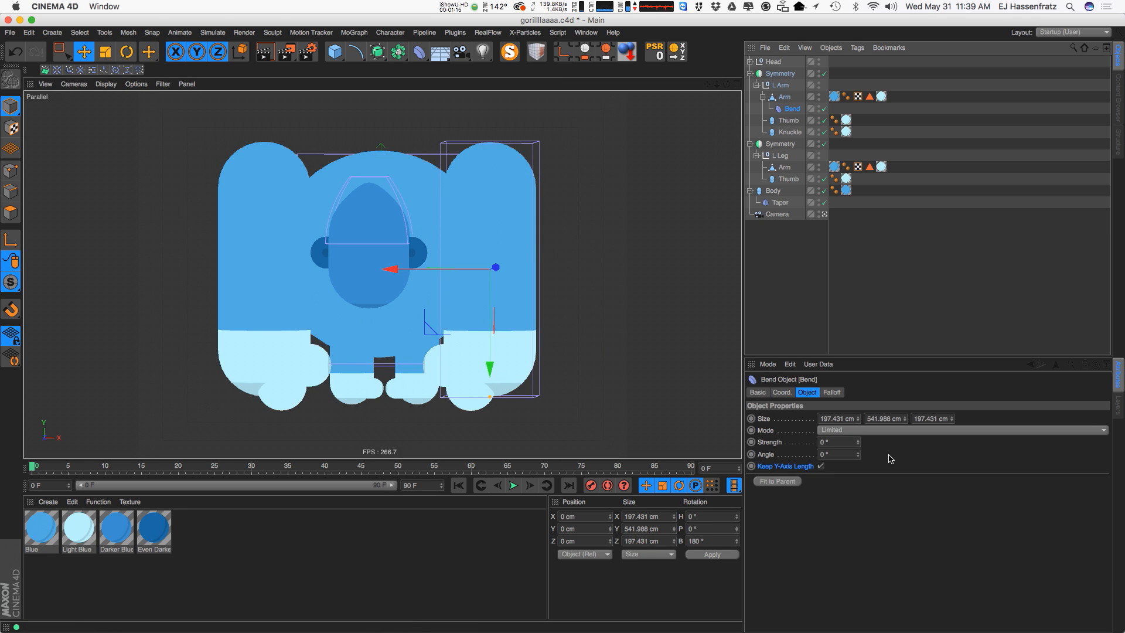
# Try a bend strength of about -13° on the flipped deformer and undo it
pyautogui.moveTo(859, 447)
pyautogui.mouseDown()
pyautogui.moveTo(894, 435)
pyautogui.moveTo(886, 460)
pyautogui.moveTo(874, 455)
pyautogui.moveTo(859, 476)
pyautogui.moveTo(862, 441)
pyautogui.moveTo(859, 463)
pyautogui.mouseUp()
pyautogui.press('super+z')
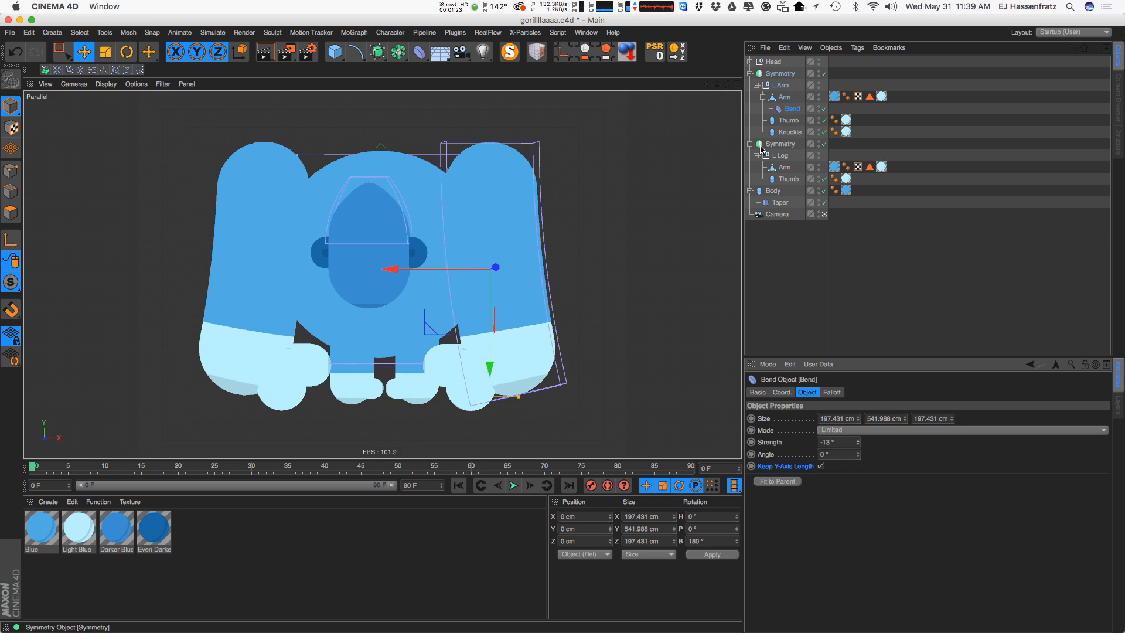
pyautogui.press('super+z')
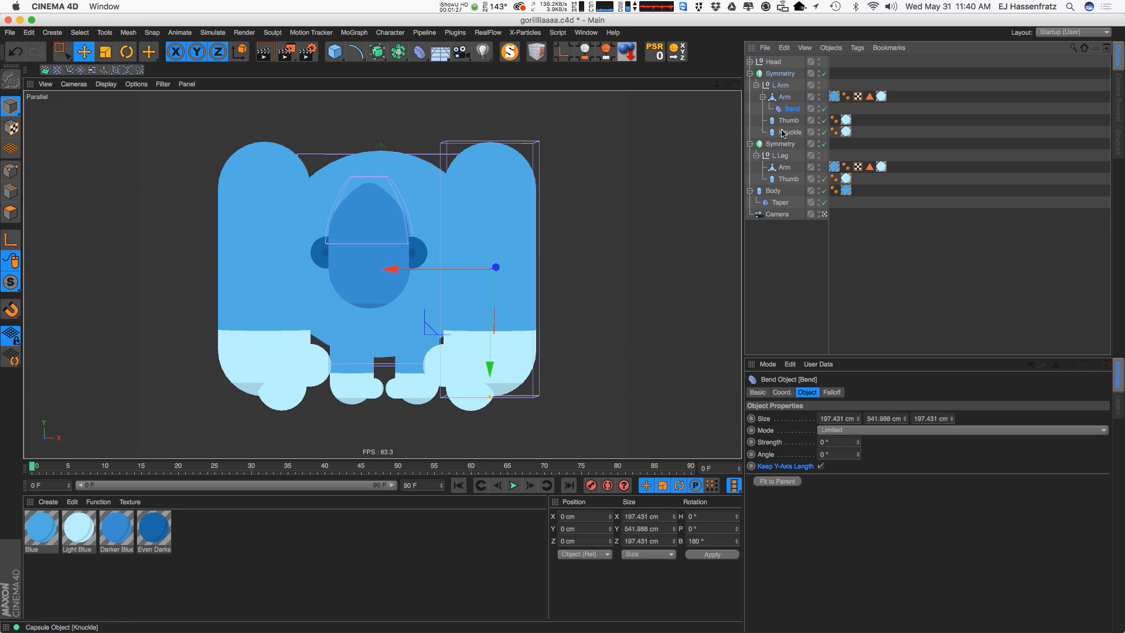
# Move the Bend deformer out of the Arm and directly into the L Arm group, and try its strength on the whole arm
pyautogui.moveTo(790, 94); pyautogui.dragTo(781, 102)
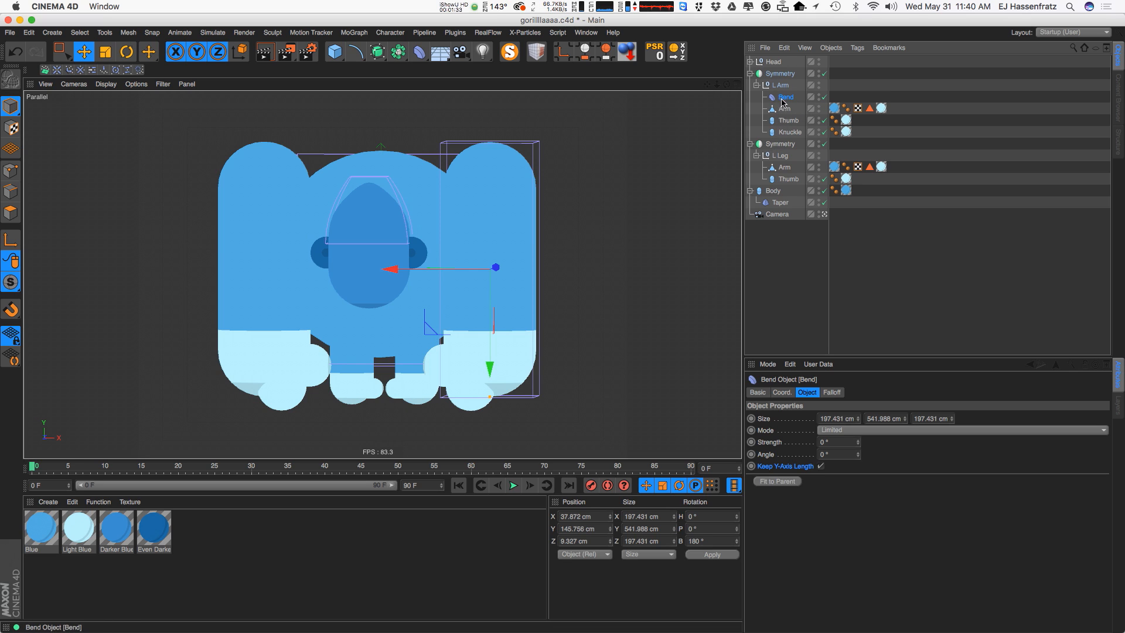
pyautogui.moveTo(857, 447); pyautogui.dragTo(879, 442)
pyautogui.press('super+z')
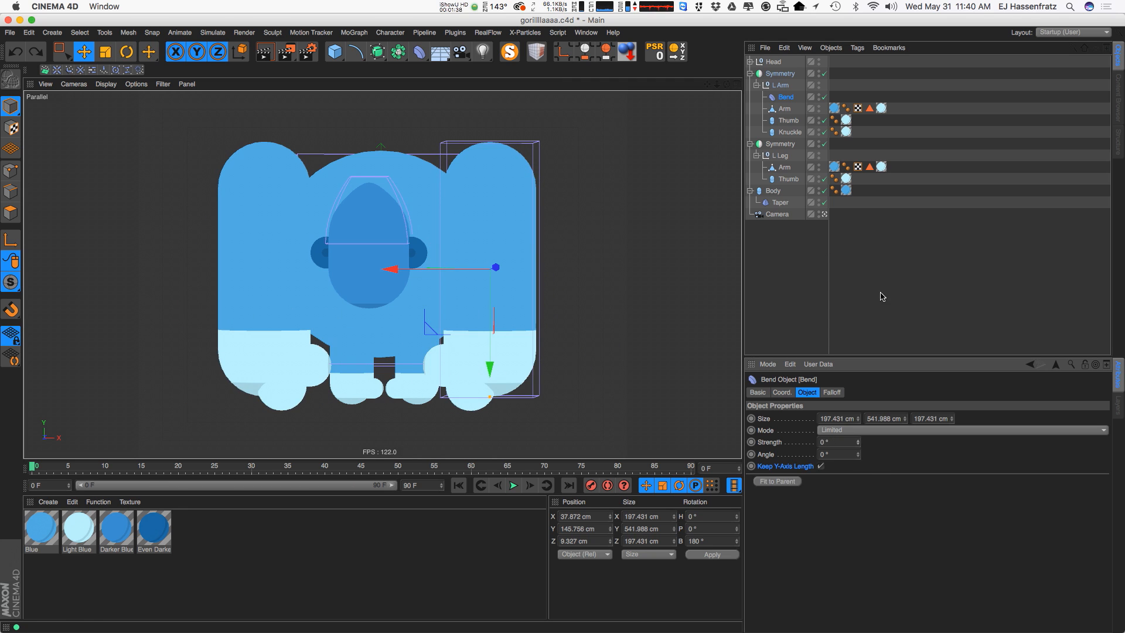
# Move the L Arm group's axis up to the shoulder, at about X 190.4, Y 241.9, Z -123.5 cm, keeping the geometry in place
pyautogui.click(773, 86)
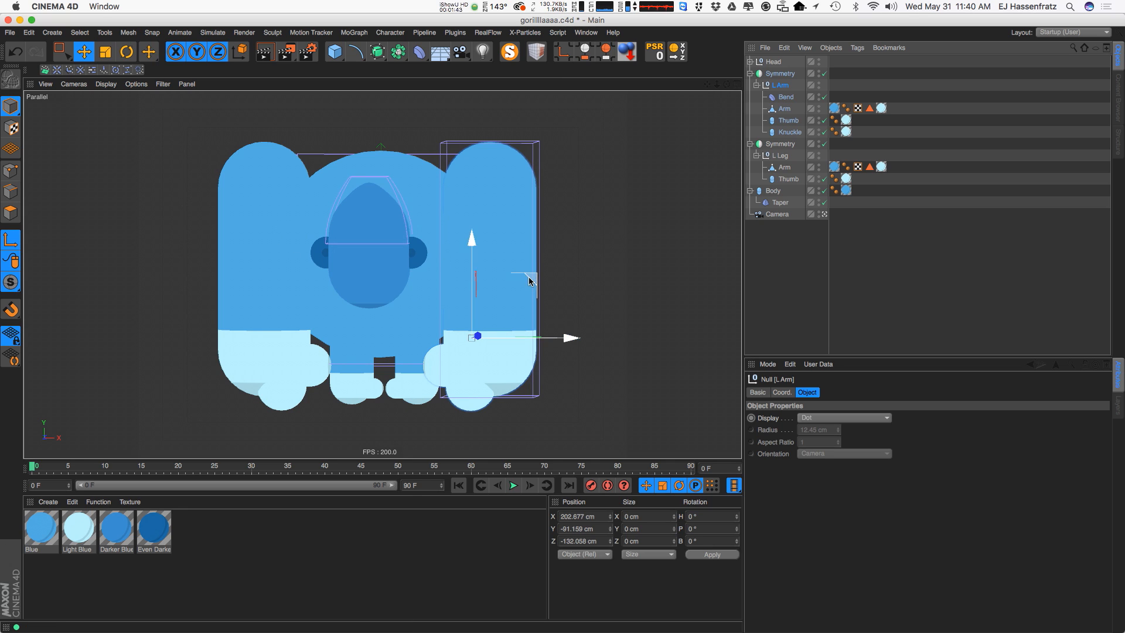
pyautogui.moveTo(530, 279); pyautogui.dragTo(534, 124)
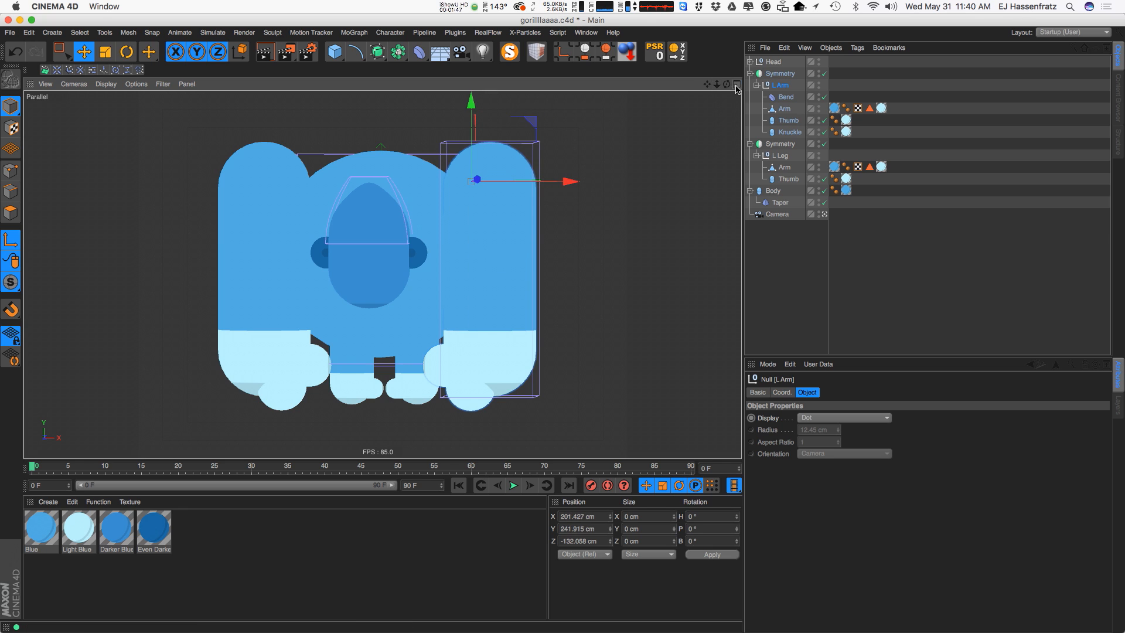
pyautogui.click(737, 84)
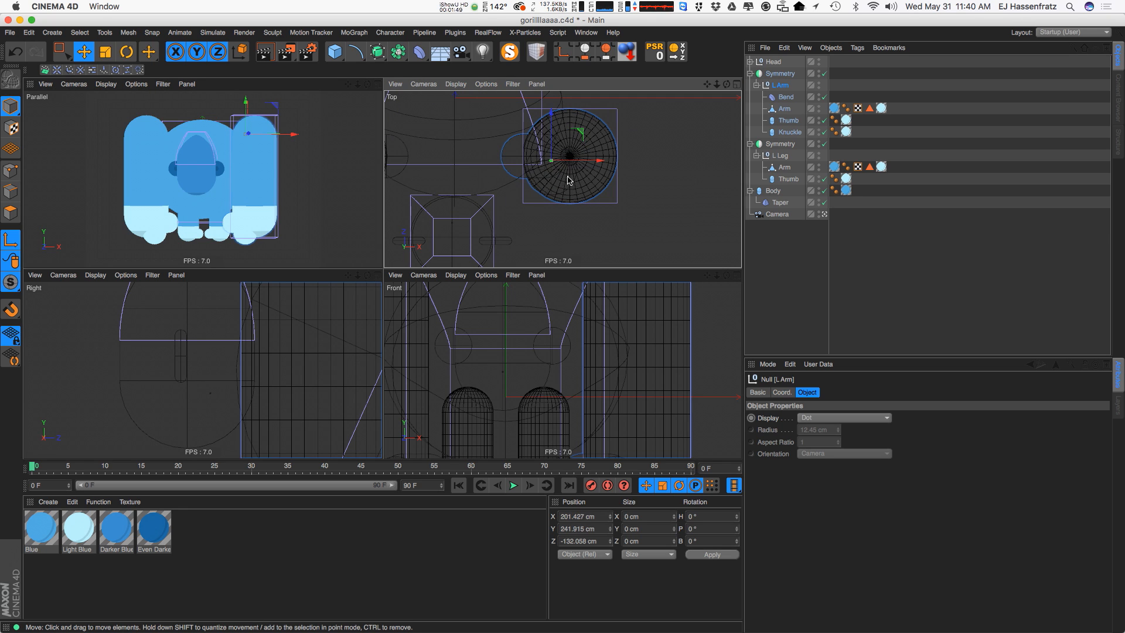
pyautogui.moveTo(568, 180); pyautogui.dragTo(566, 170)
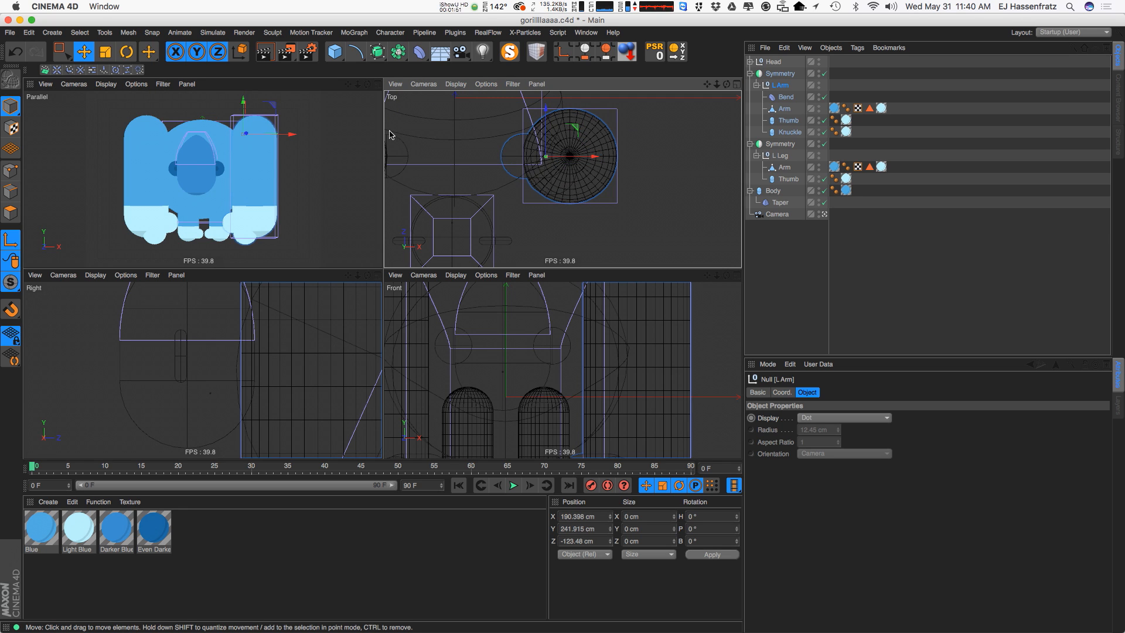
pyautogui.click(11, 240)
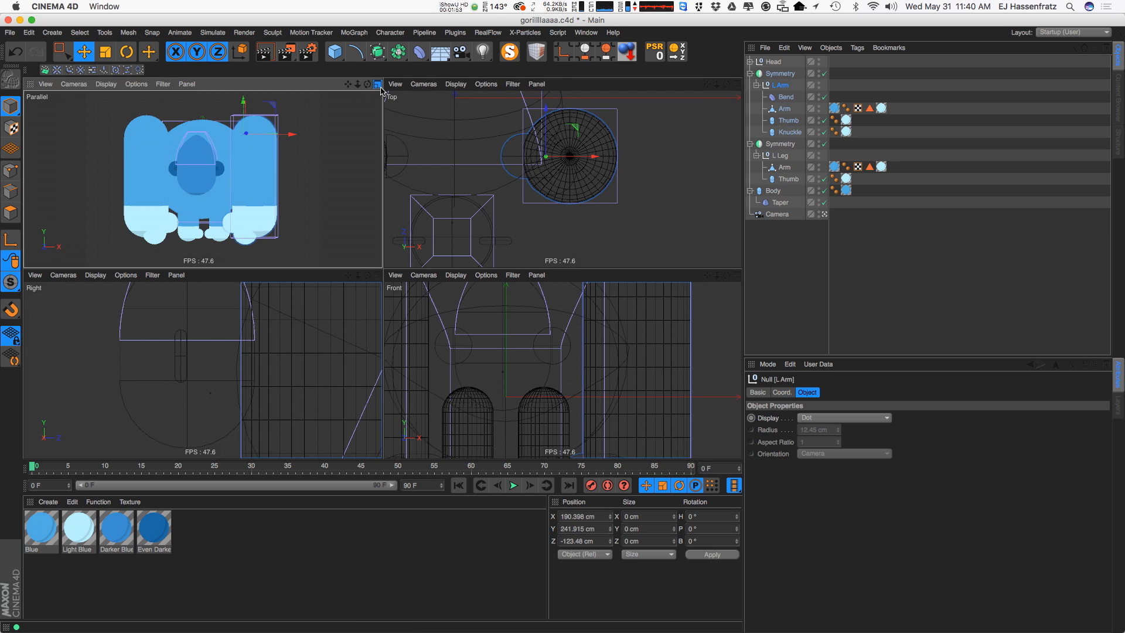
pyautogui.click(377, 85)
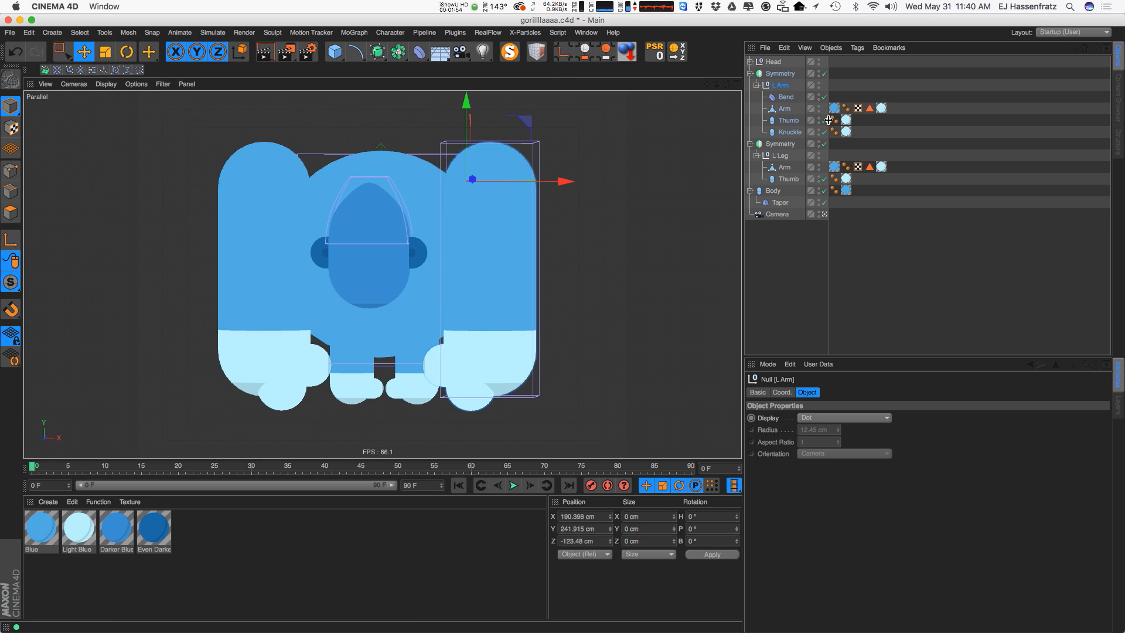
# Try rotating the L Arm group about -16.4° in bank around the shoulder and bending the arm, and undo it
pyautogui.click(785, 98)
pyautogui.click(785, 86)
pyautogui.press('r')
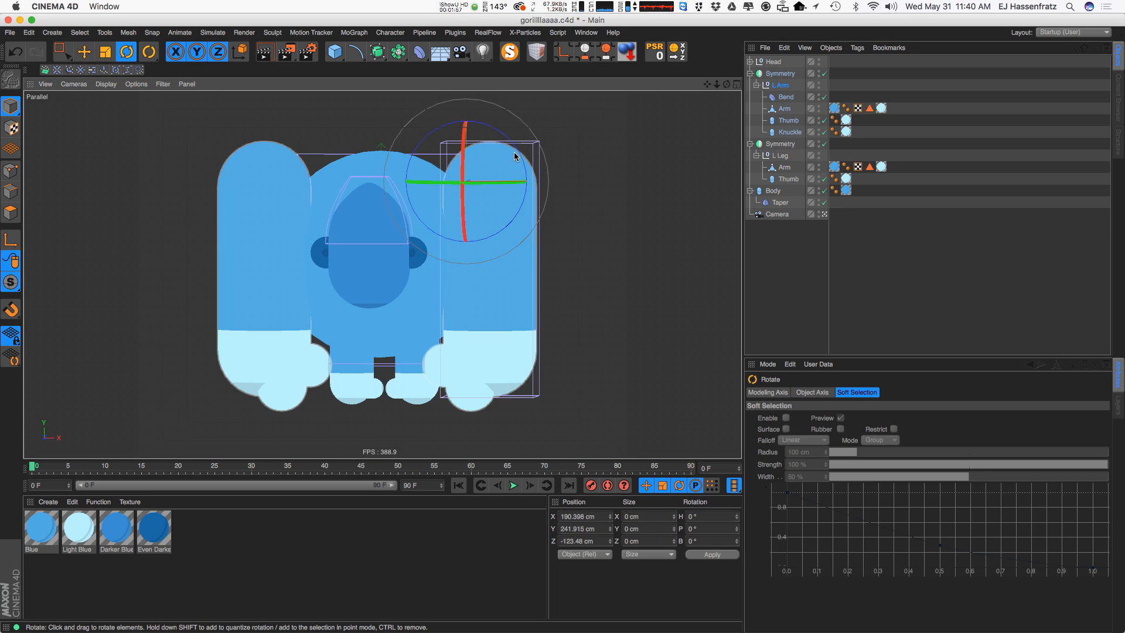
pyautogui.moveTo(515, 156); pyautogui.dragTo(510, 140)
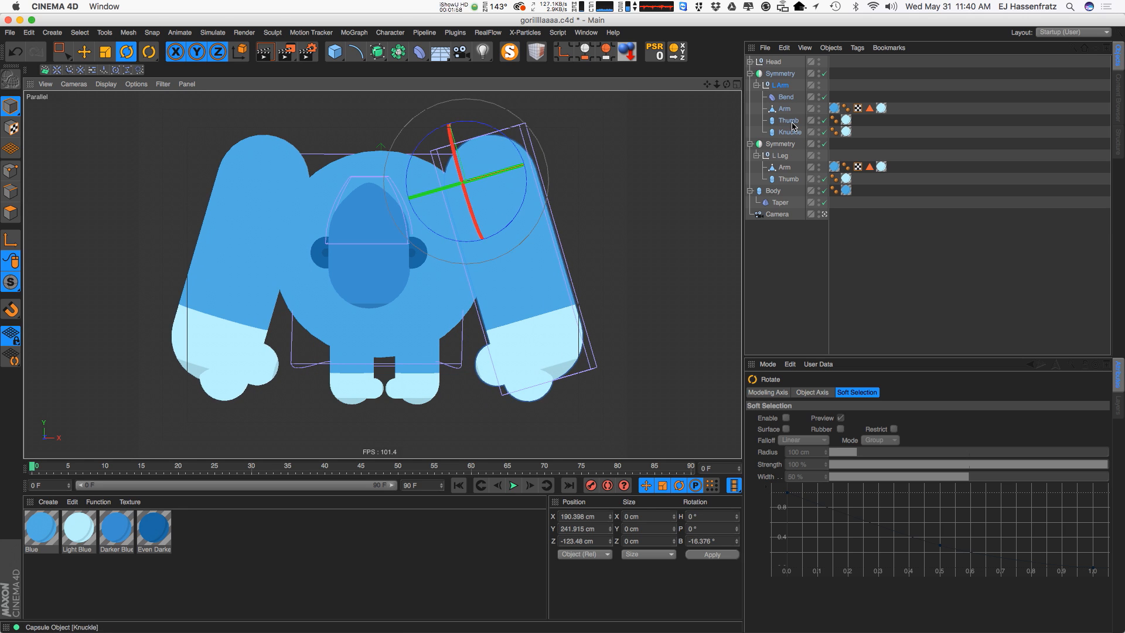
pyautogui.click(776, 97)
pyautogui.moveTo(858, 444)
pyautogui.mouseDown()
pyautogui.moveTo(861, 426)
pyautogui.moveTo(859, 479)
pyautogui.moveTo(855, 443)
pyautogui.mouseUp()
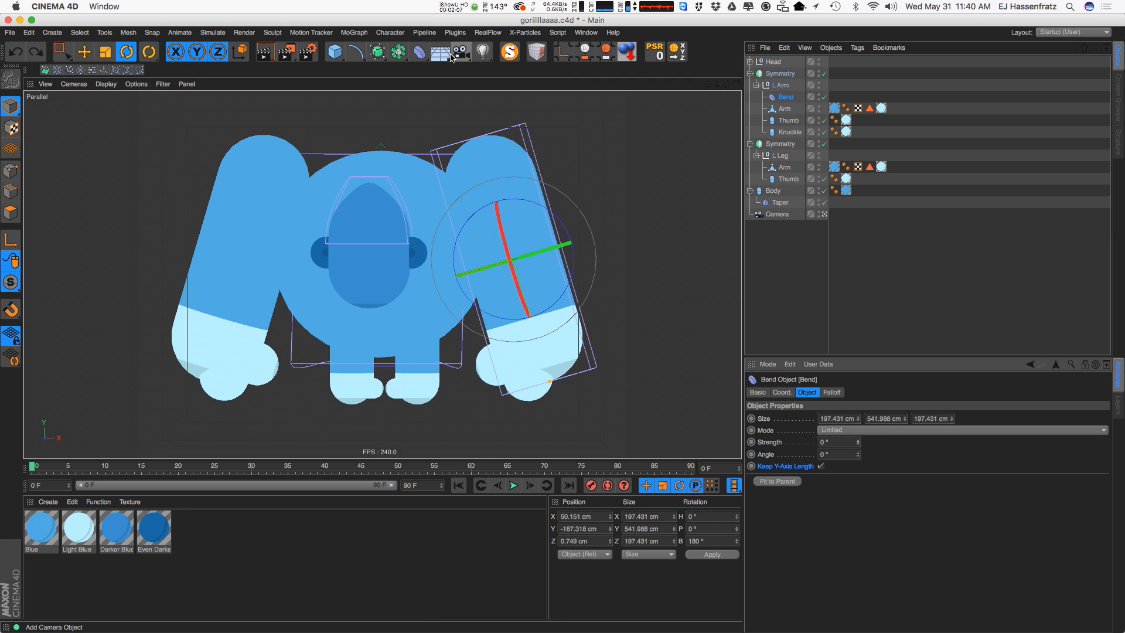
pyautogui.click(419, 52)
pyautogui.press('super+z')
pyautogui.press('super+z')
# Hide the Bend deformer's cage in the viewport and try varying its strength
pyautogui.click(882, 329)
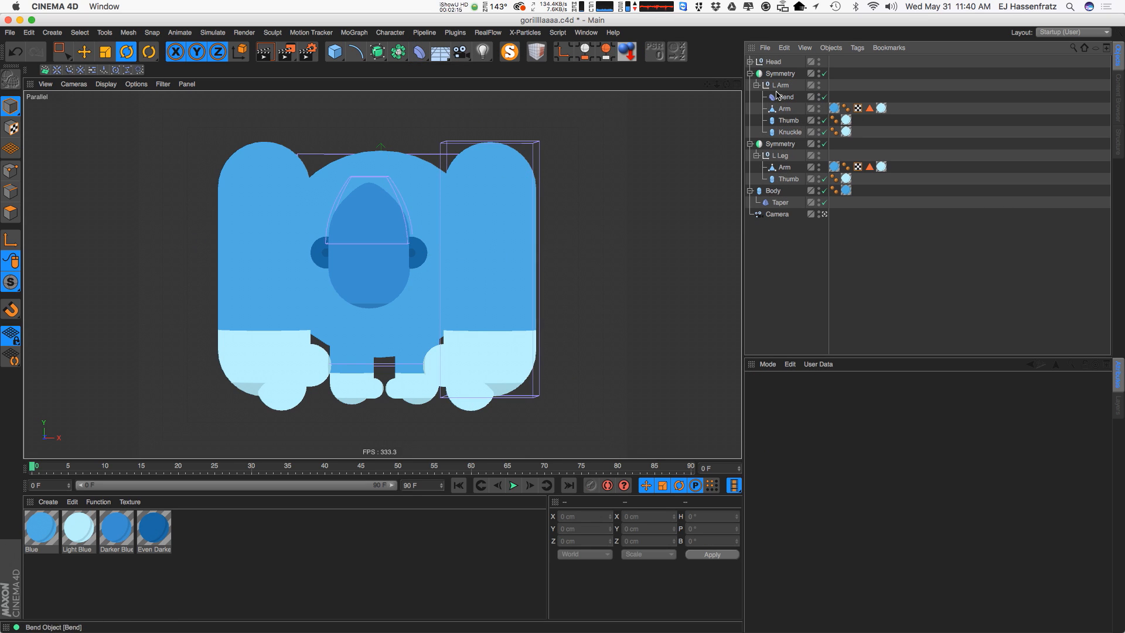
pyautogui.click(820, 94)
pyautogui.click(790, 98)
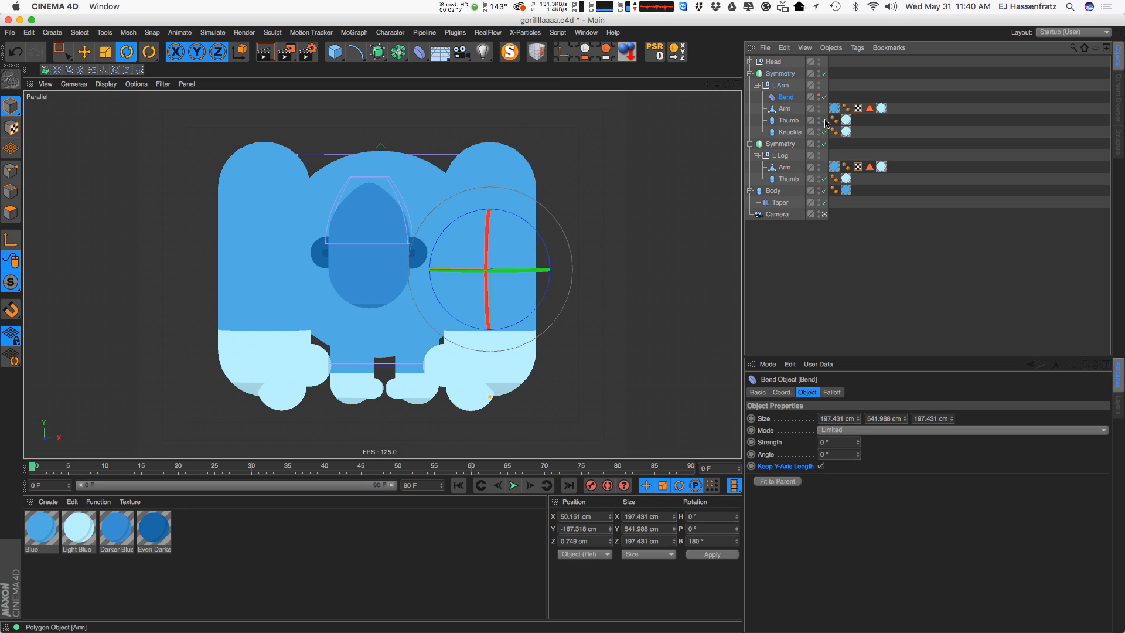
pyautogui.moveTo(858, 442); pyautogui.dragTo(858, 432)
pyautogui.moveTo(864, 465); pyautogui.dragTo(866, 441)
pyautogui.press('super+z')
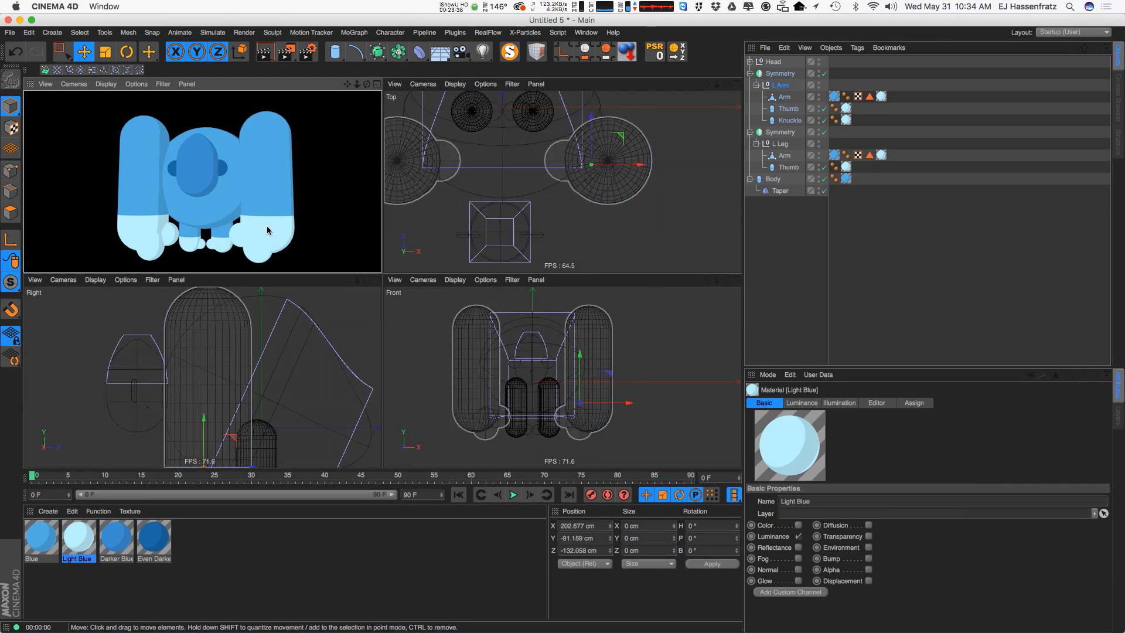
# Move the L Leg group back behind the arms to about Z 115.6 cm
pyautogui.moveTo(204, 182)
pyautogui.keyDown('alt'); pyautogui.mouseDown()
pyautogui.moveTo(182, 200)
pyautogui.moveTo(204, 196)
pyautogui.mouseUp(); pyautogui.keyUp('alt')
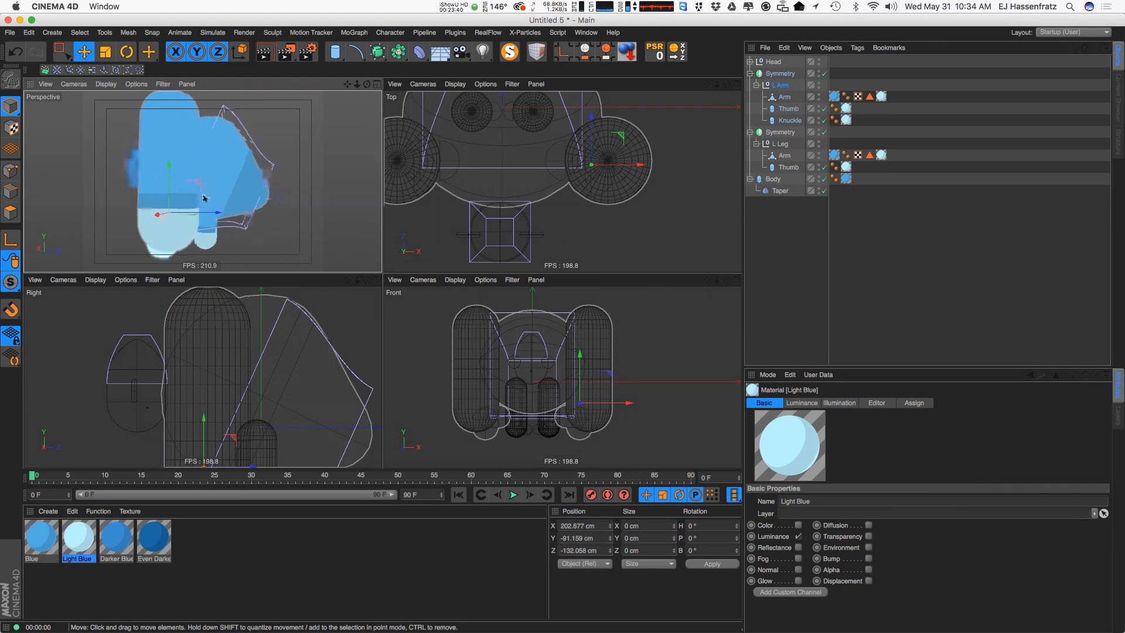
pyautogui.click(782, 145)
pyautogui.moveTo(226, 236); pyautogui.dragTo(270, 234)
pyautogui.keyDown('alt'); pyautogui.moveTo(271, 235); pyautogui.dragTo(374, 221); pyautogui.keyUp('alt')
pyautogui.scroll(-5, 244, 223)
pyautogui.keyDown('alt'); pyautogui.moveTo(230, 221); pyautogui.dragTo(185, 216); pyautogui.keyUp('alt')
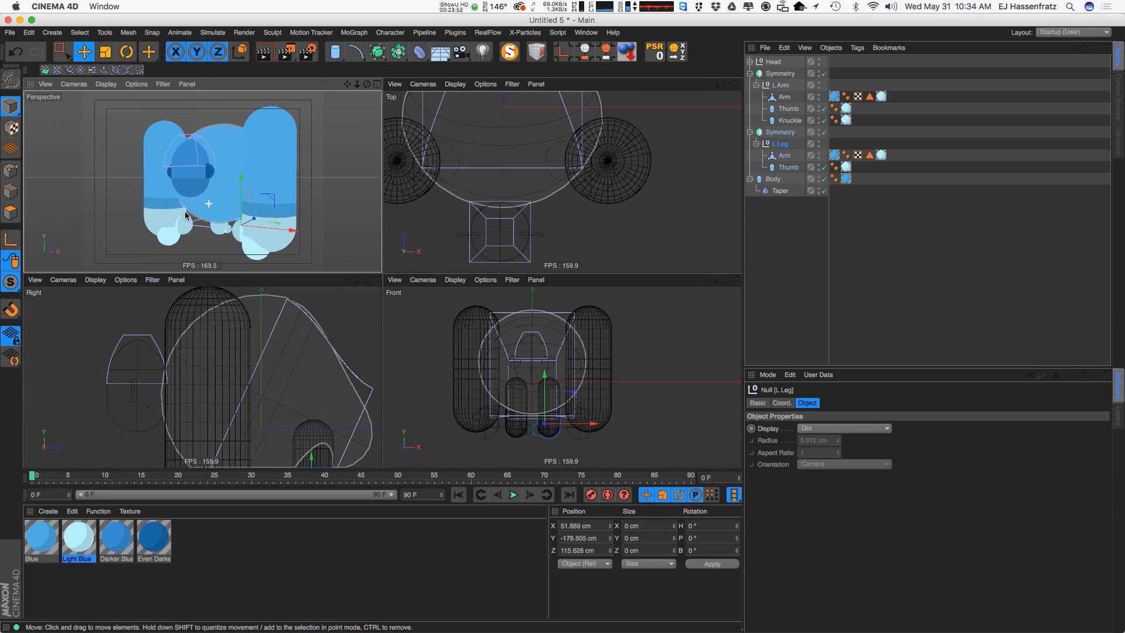
# Add a Camera, place it below Body outside the L Leg group, and look through it
pyautogui.click(377, 84)
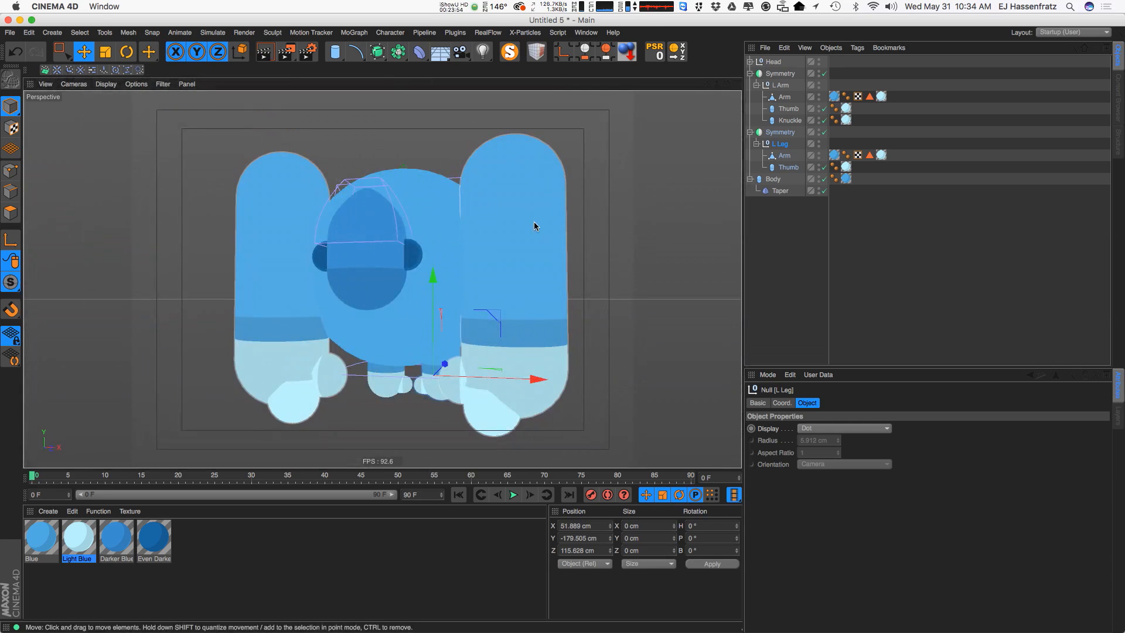
pyautogui.keyDown('alt'); pyautogui.moveTo(533, 226); pyautogui.dragTo(368, 234); pyautogui.keyUp('alt')
pyautogui.moveTo(461, 58); pyautogui.dragTo(520, 71)
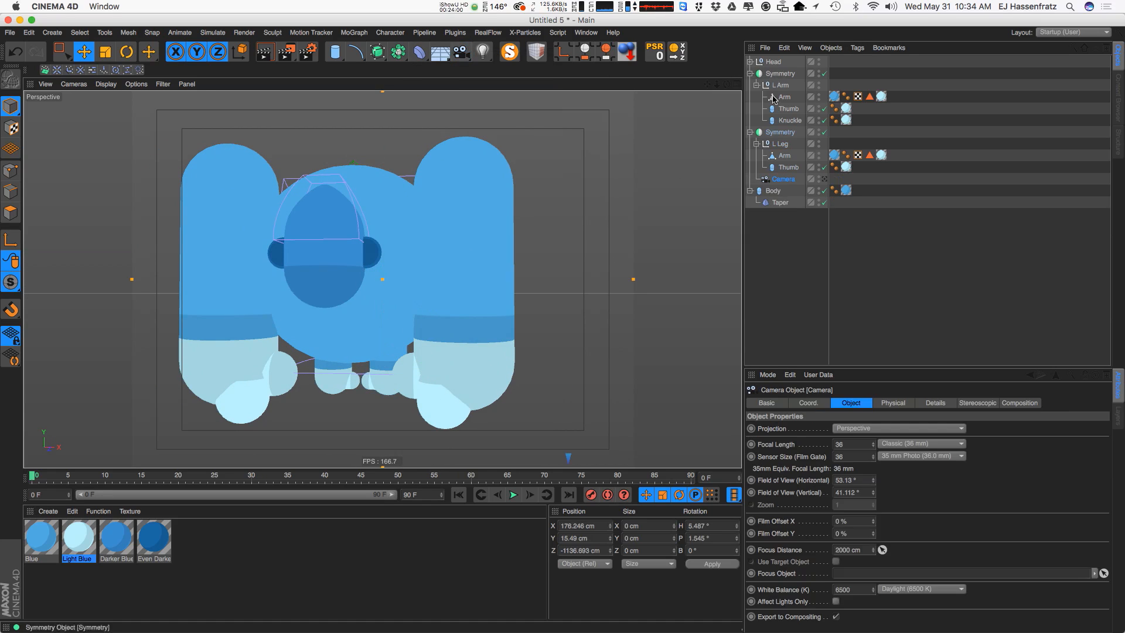
pyautogui.moveTo(787, 184); pyautogui.dragTo(813, 219)
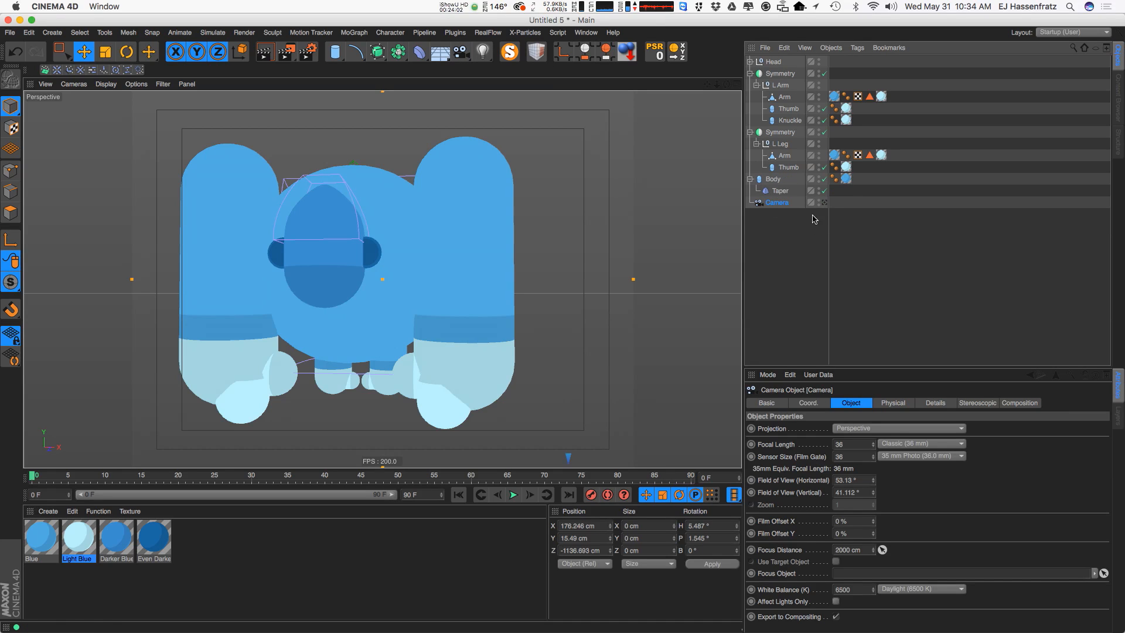
pyautogui.click(826, 203)
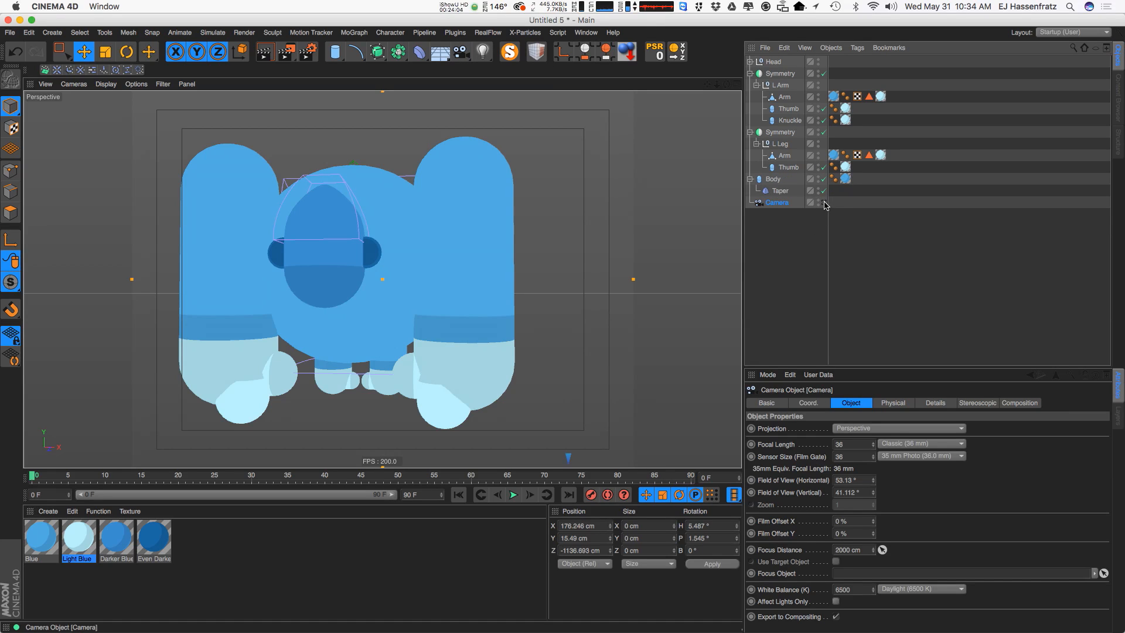
# Set the camera's projection to Parallel and render a preview of the gorilla from an angled side view
pyautogui.keyDown('alt'); pyautogui.moveTo(369, 231); pyautogui.dragTo(324, 352); pyautogui.keyUp('alt')
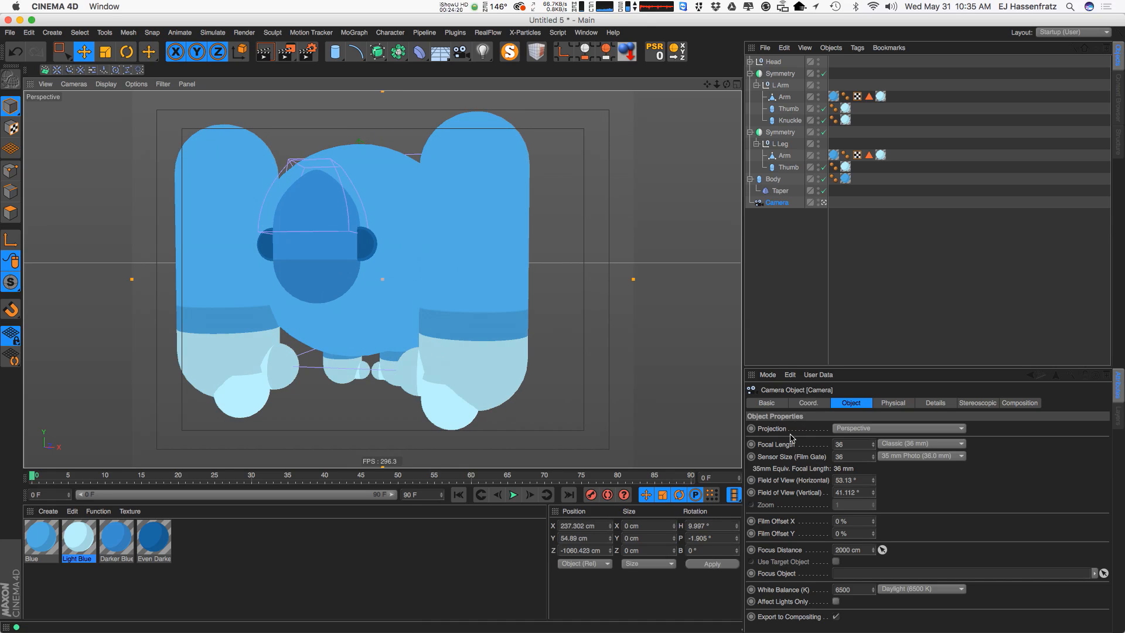
pyautogui.scroll(-3, 399, 317)
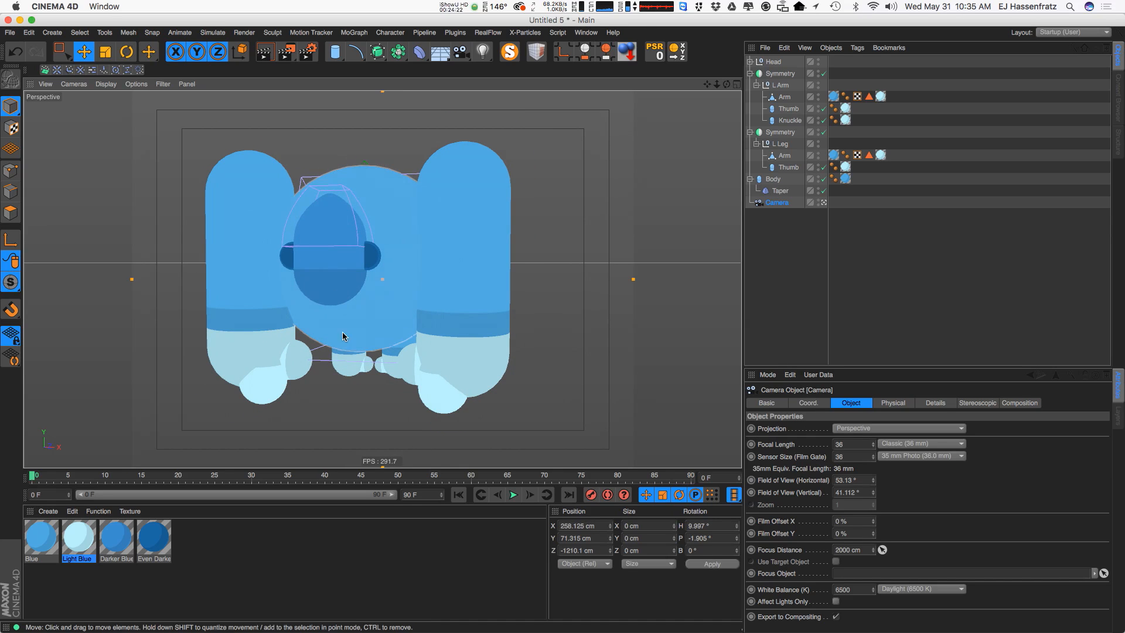
pyautogui.click(871, 429)
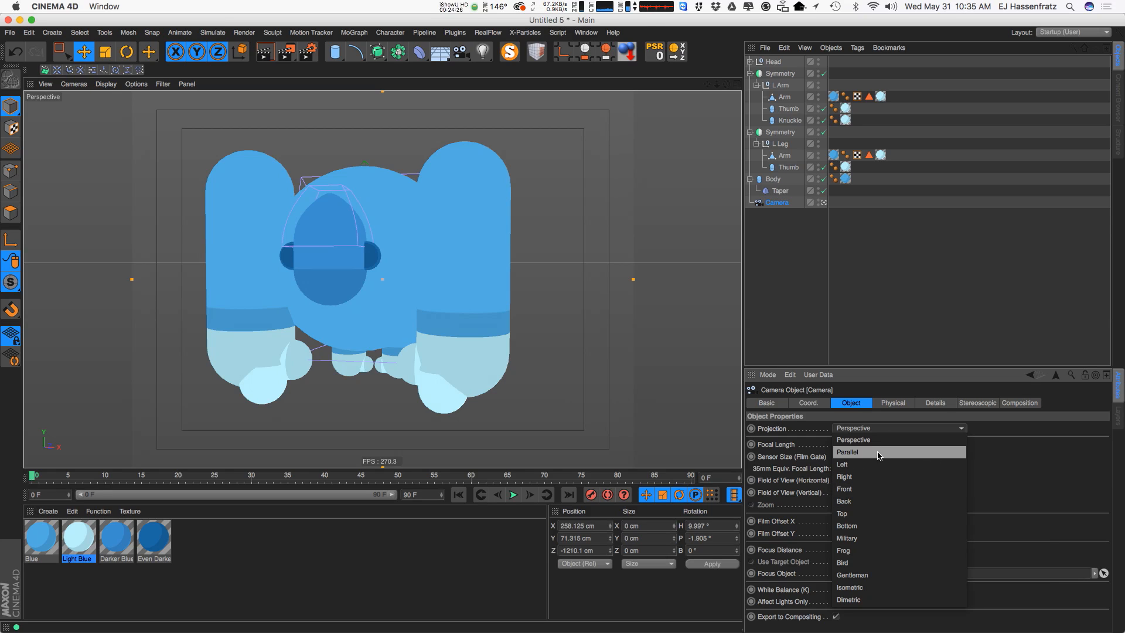
pyautogui.click(873, 452)
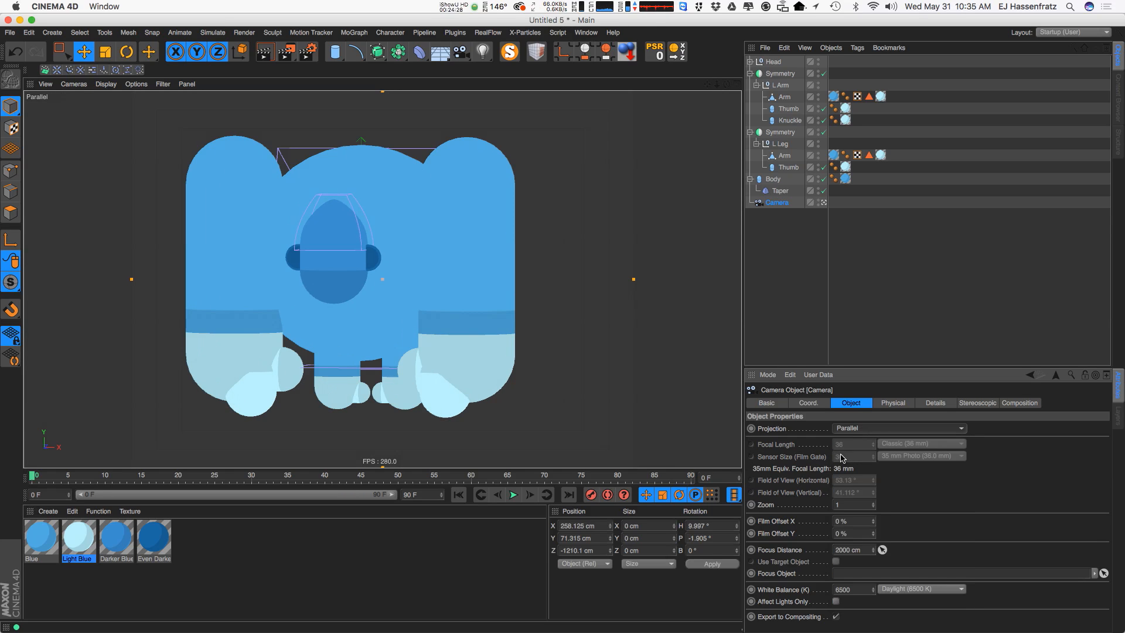
pyautogui.moveTo(343, 312)
pyautogui.keyDown('alt'); pyautogui.mouseDown()
pyautogui.moveTo(375, 315)
pyautogui.moveTo(281, 304)
pyautogui.moveTo(327, 307)
pyautogui.mouseUp(); pyautogui.keyUp('alt')
pyautogui.press('super+r')
pyautogui.press('super+r')
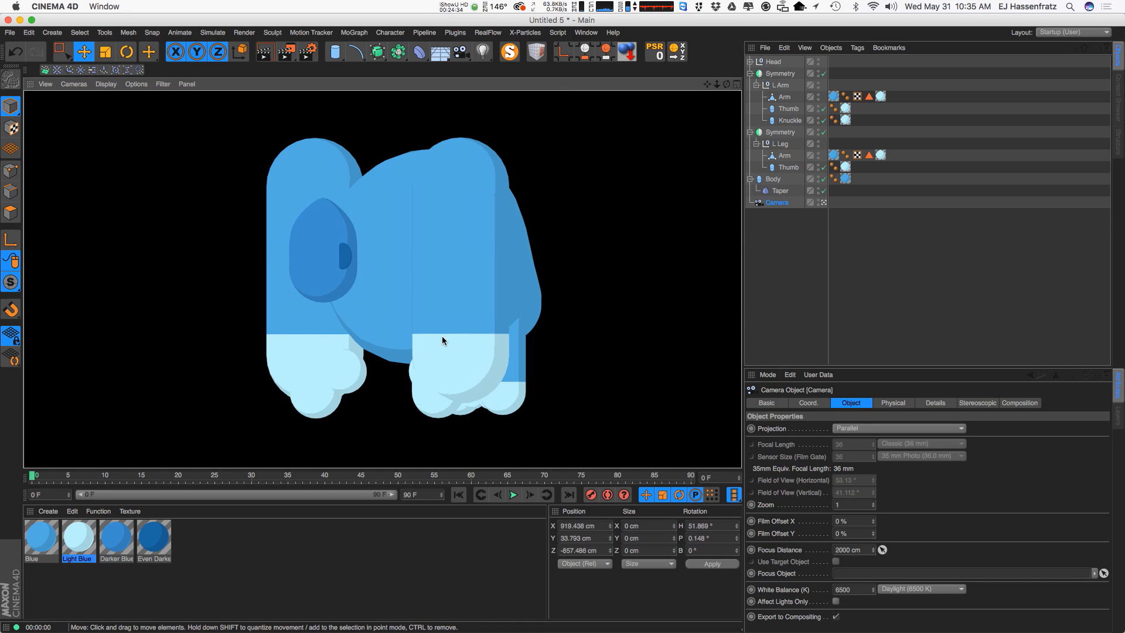
# Switch the camera's projection to Perspective for comparison and return it to Parallel
pyautogui.keyDown('alt'); pyautogui.moveTo(442, 336); pyautogui.dragTo(413, 320, button='middle'); pyautogui.keyUp('alt')
pyautogui.click(875, 429)
pyautogui.click(874, 444)
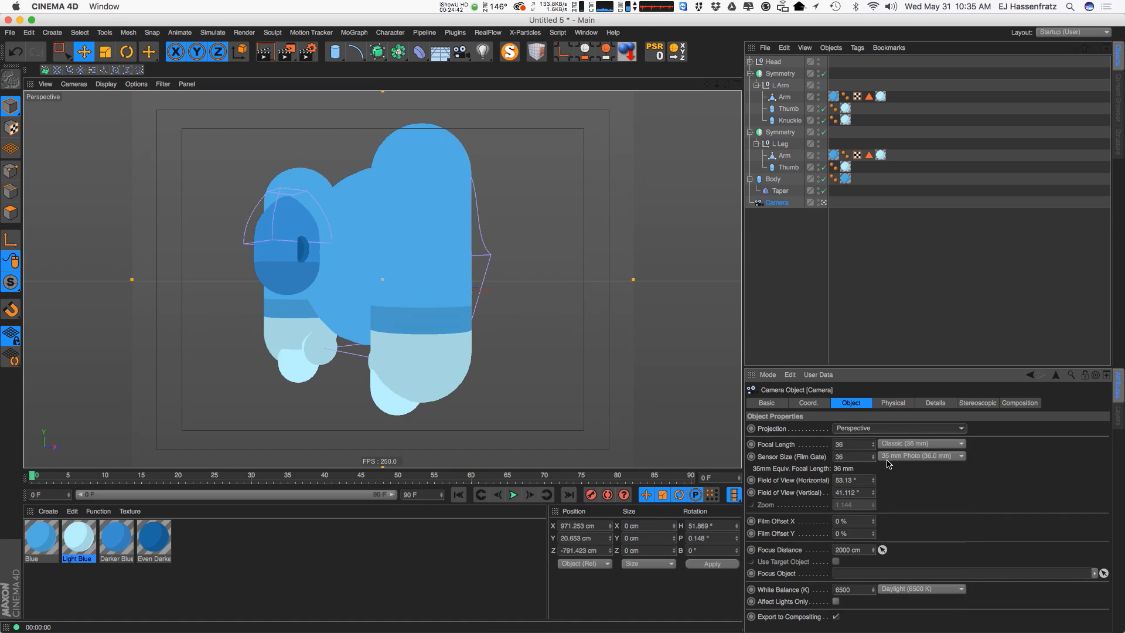
pyautogui.click(899, 429)
pyautogui.click(856, 440)
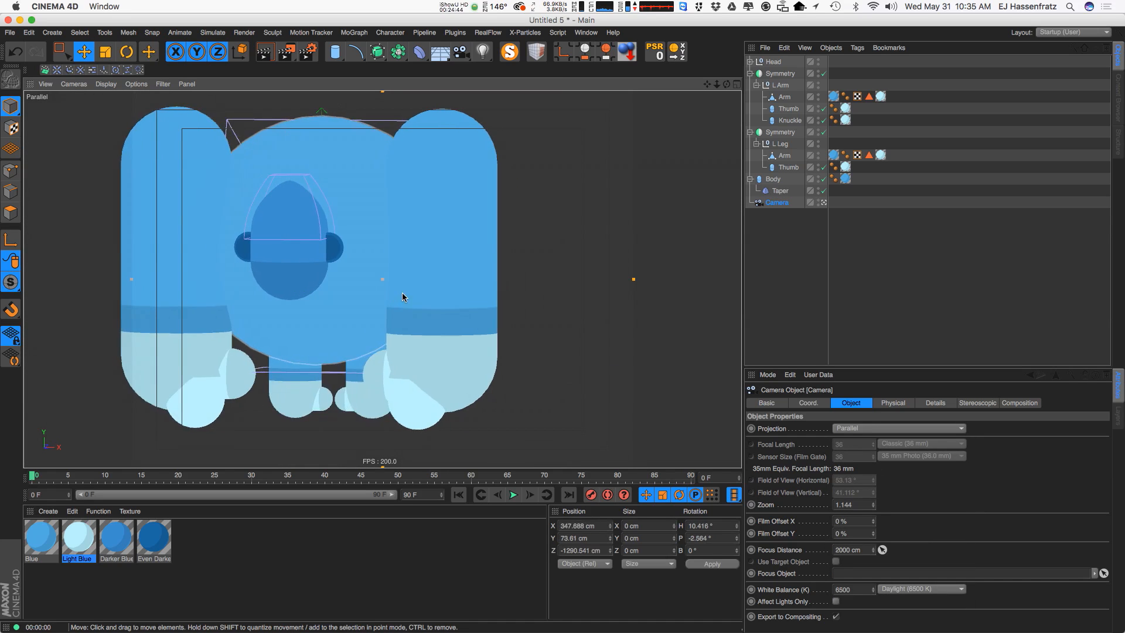
# Frame the whole gorilla from the front in the parallel camera at a zoom of about 0.81 and select the Head capsule
pyautogui.keyDown('alt'); pyautogui.moveTo(403, 293); pyautogui.dragTo(368, 299, button='right'); pyautogui.keyUp('alt')
pyautogui.keyDown('alt'); pyautogui.moveTo(368, 299); pyautogui.dragTo(387, 305); pyautogui.keyUp('alt')
pyautogui.keyDown('alt'); pyautogui.moveTo(387, 306); pyautogui.dragTo(369, 314, button='middle'); pyautogui.keyUp('alt')
pyautogui.keyDown('alt'); pyautogui.moveTo(369, 314); pyautogui.dragTo(343, 342); pyautogui.keyUp('alt')
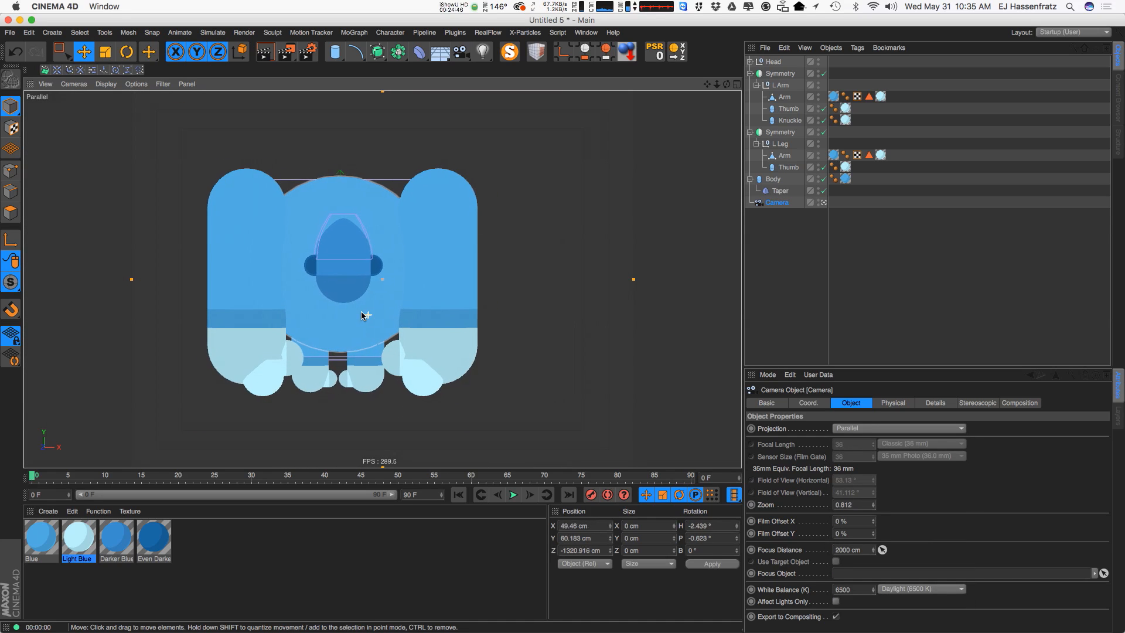
pyautogui.click(364, 289)
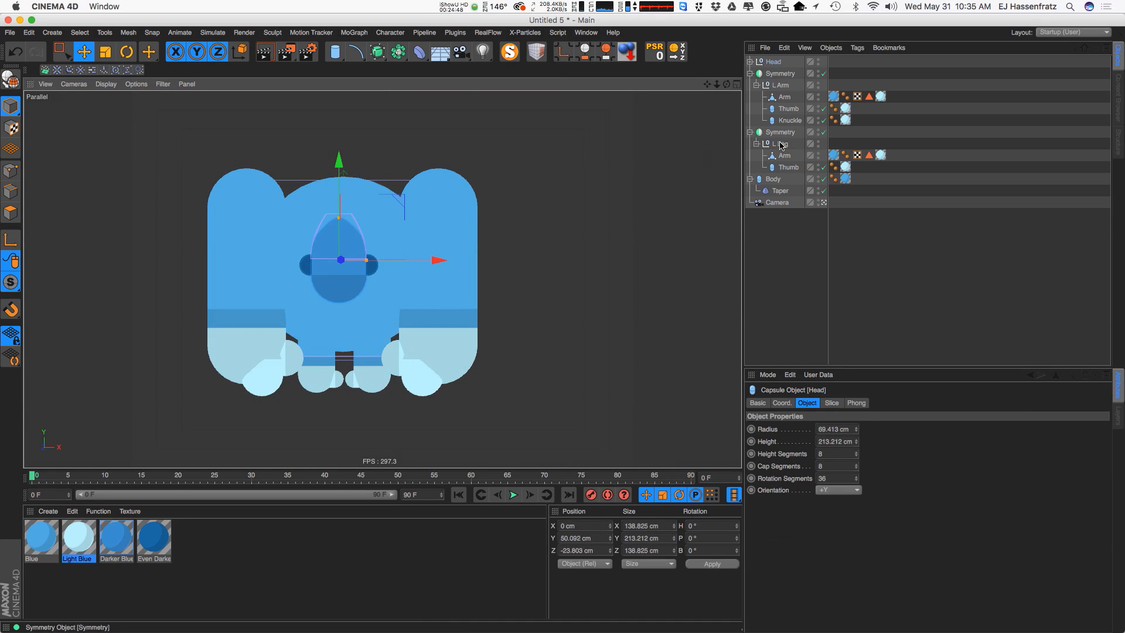
# Scale up the whole Head group so the gorilla's head looks larger against the body
pyautogui.click(776, 61)
pyautogui.press('t')
pyautogui.moveTo(376, 279); pyautogui.dragTo(376, 315)
pyautogui.press('e')
pyautogui.scroll(3, 358, 331)
# Render previews of the gorilla with the enlarged head, including one from straight in front
pyautogui.press('super+r')
pyautogui.press('super+r')
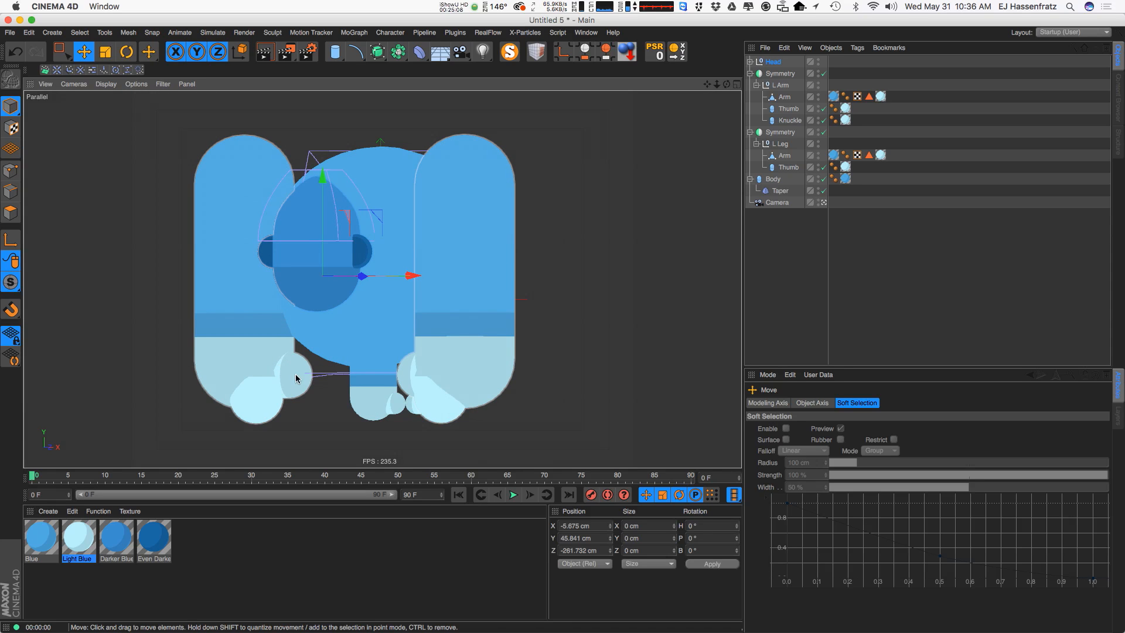
pyautogui.keyDown('alt'); pyautogui.moveTo(339, 287); pyautogui.dragTo(390, 267); pyautogui.keyUp('alt')
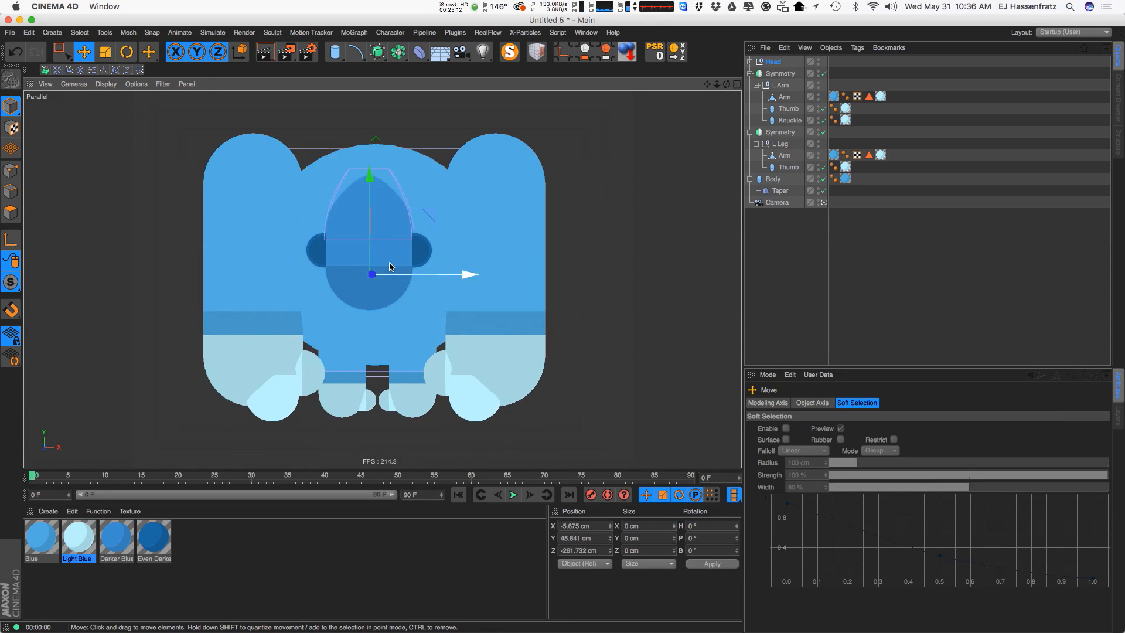
pyautogui.hotkey('ctrl', 'r')
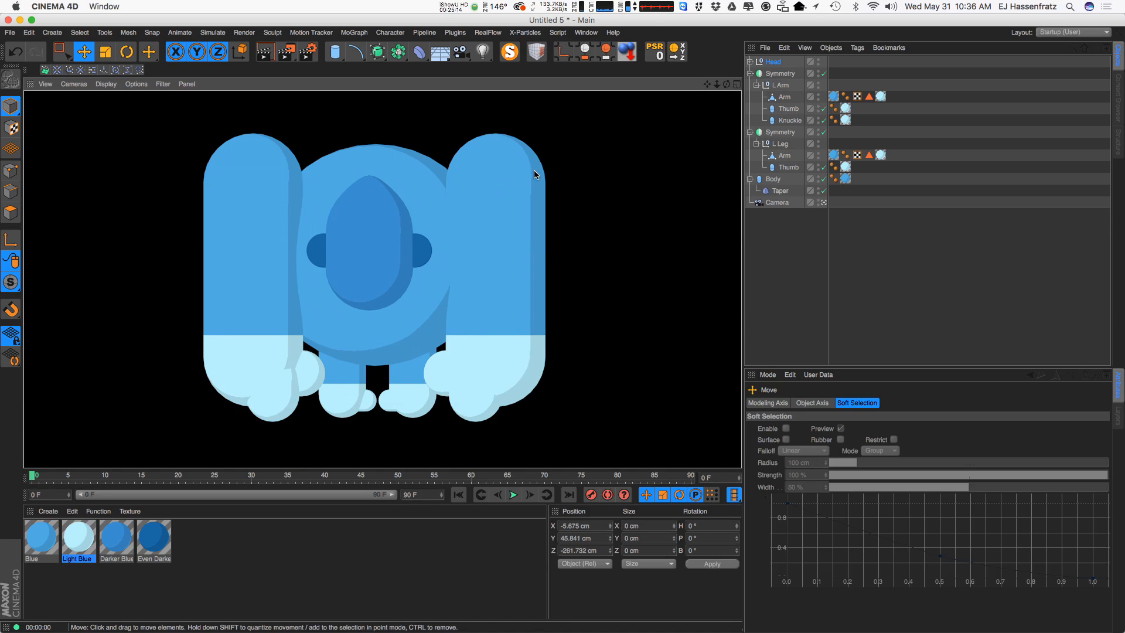
# Save the scene as gorillllaaaa in the RUBBER_HOSE folder
pyautogui.middleClick(725, 102)
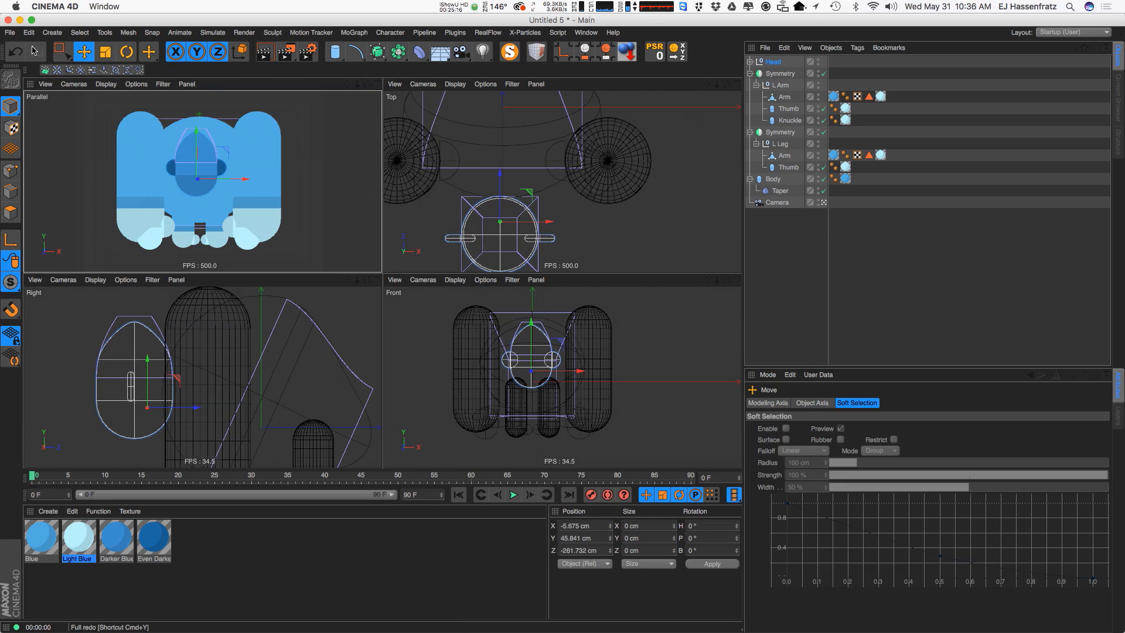
pyautogui.click(10, 32)
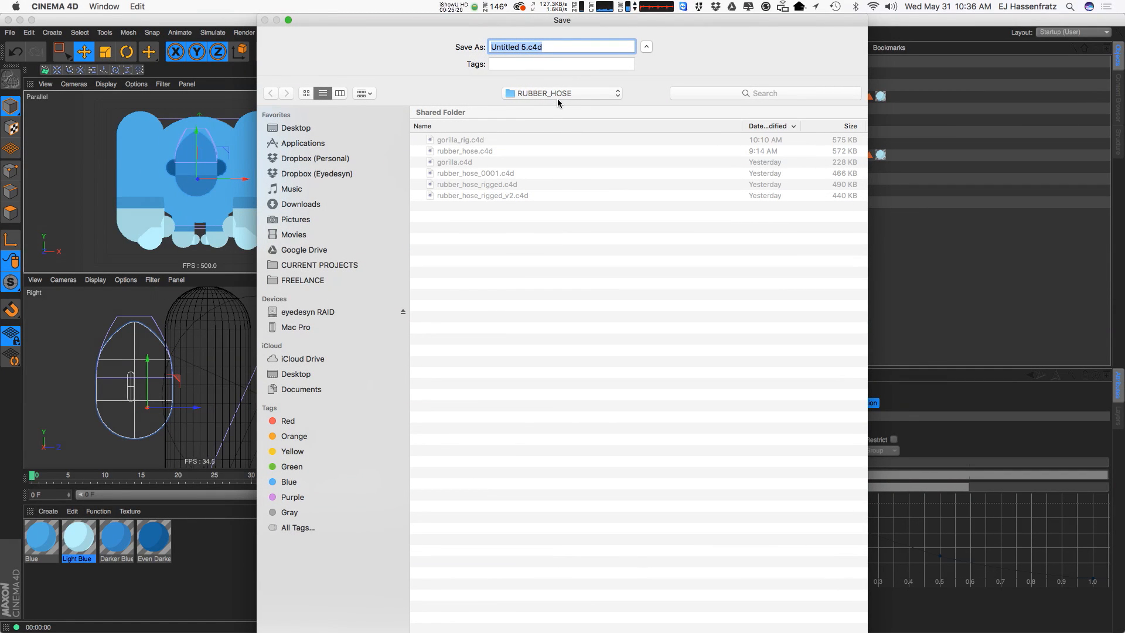
pyautogui.write('gorillllaaaa')
pyautogui.press('Return')
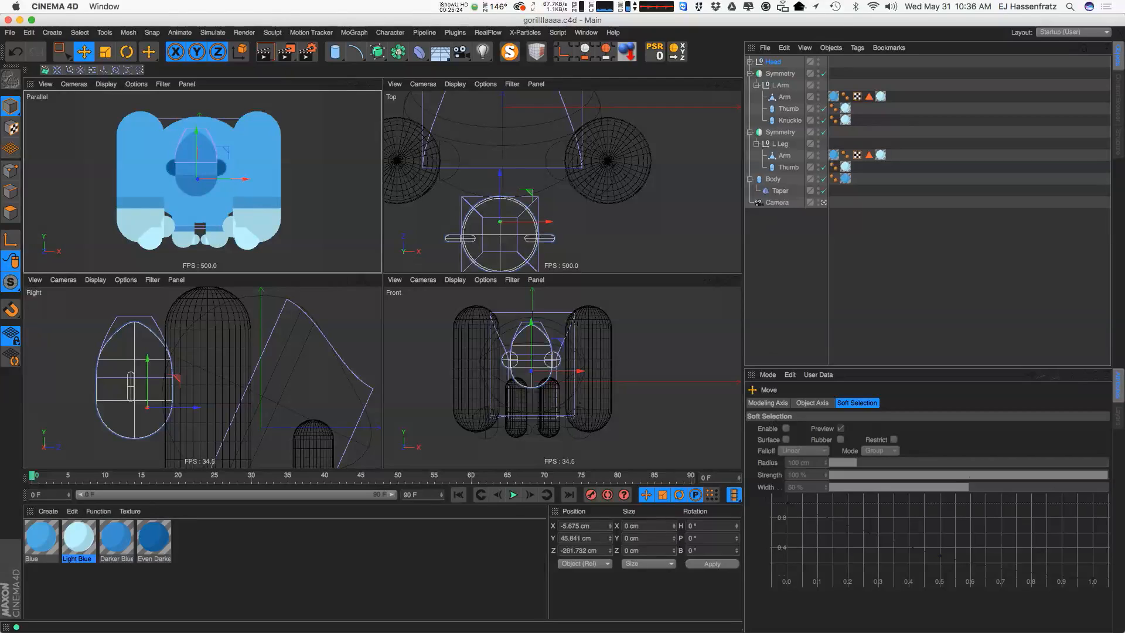
# In the Front view, add a Rectangle spline, 230 cm wide and 109 cm high, raised to about 73 cm in Y
pyautogui.click(377, 85)
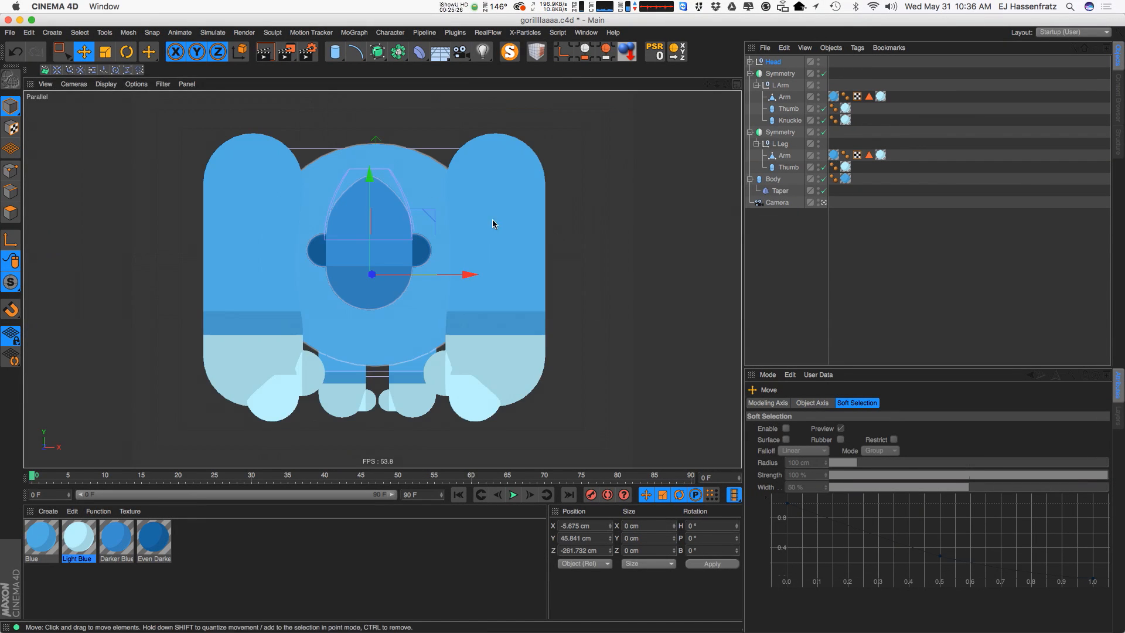
pyautogui.click(736, 84)
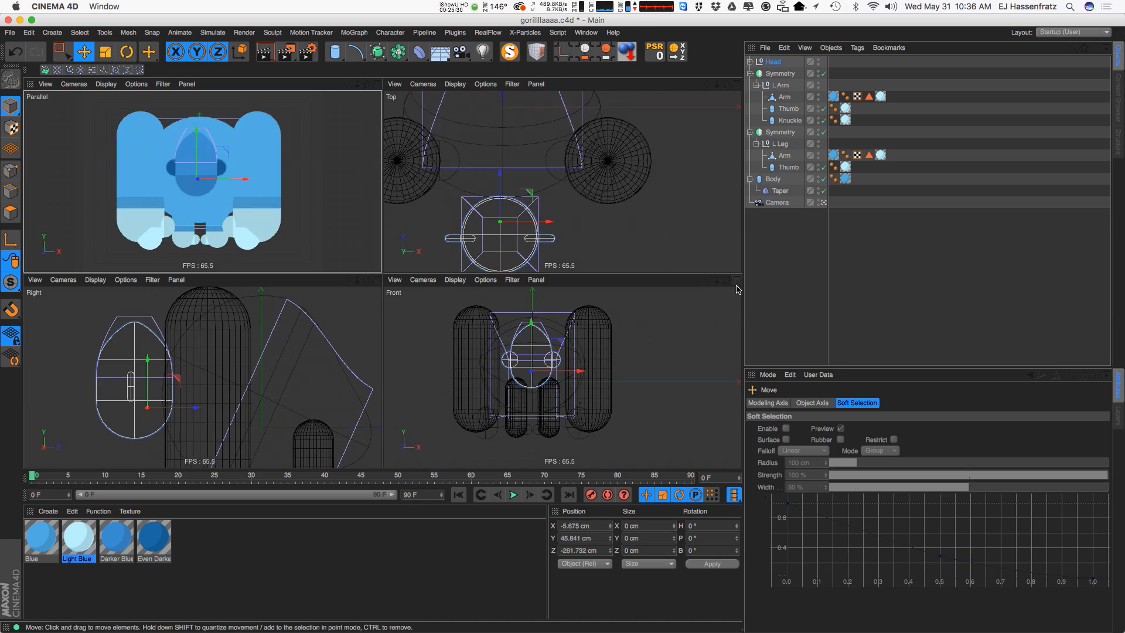
pyautogui.middleClick(701, 346)
pyautogui.scroll(-2, 458, 236)
pyautogui.moveTo(372, 262)
pyautogui.keyDown('alt'); pyautogui.mouseDown(button='middle')
pyautogui.moveTo(437, 297)
pyautogui.moveTo(382, 279)
pyautogui.moveTo(442, 265)
pyautogui.mouseUp(button='middle'); pyautogui.keyUp('alt')
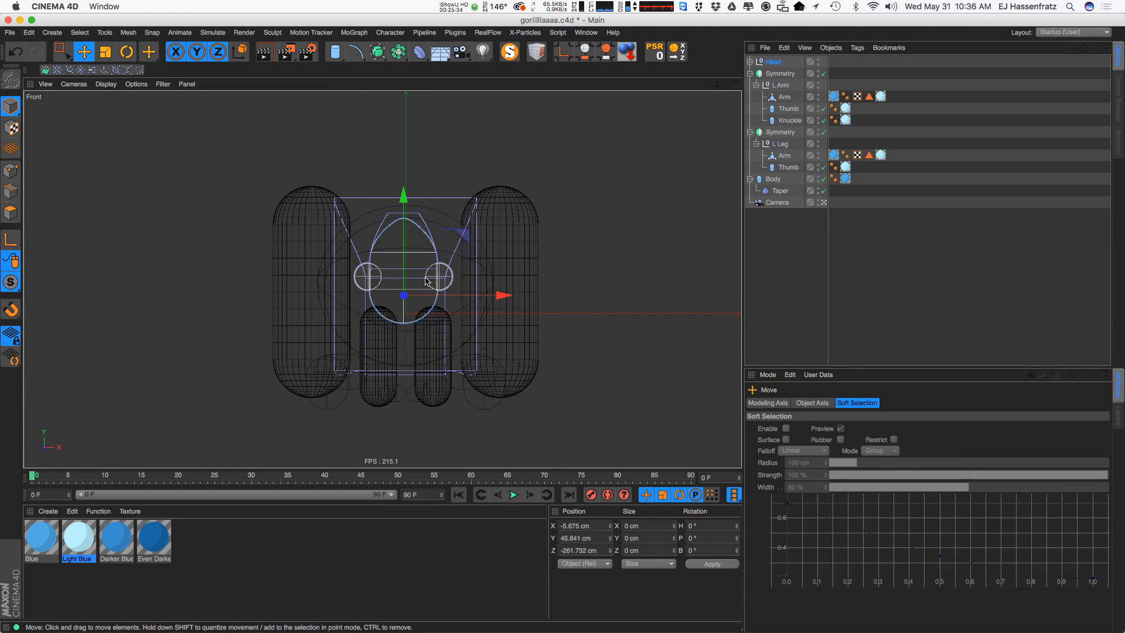
pyautogui.scroll(4, 413, 309)
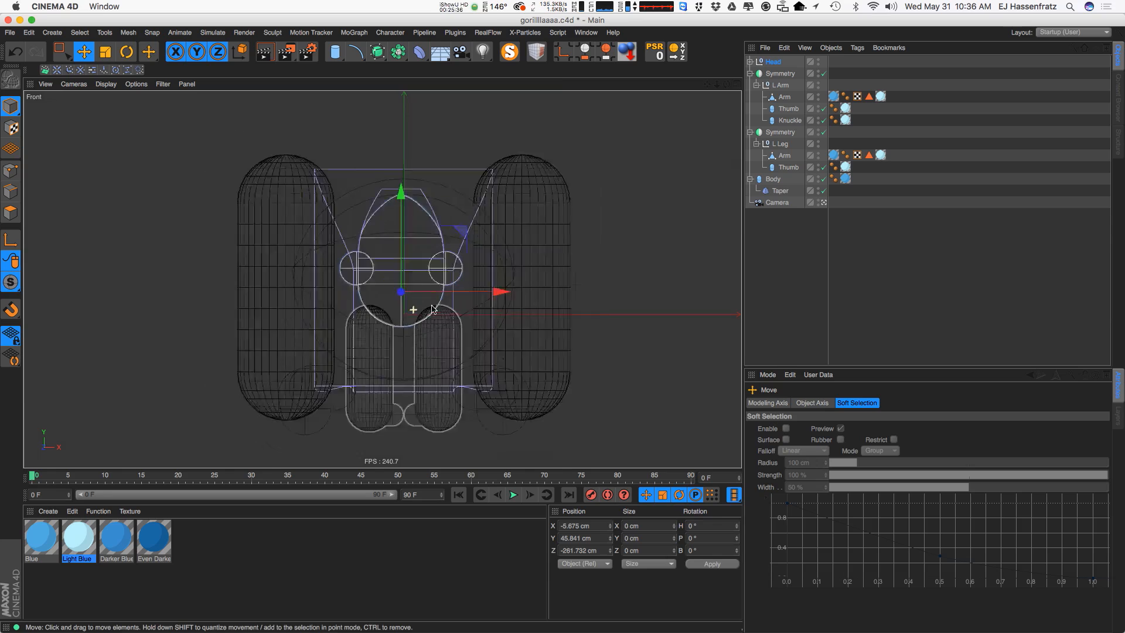
pyautogui.keyDown('alt'); pyautogui.moveTo(424, 321); pyautogui.dragTo(411, 311, button='middle'); pyautogui.keyUp('alt')
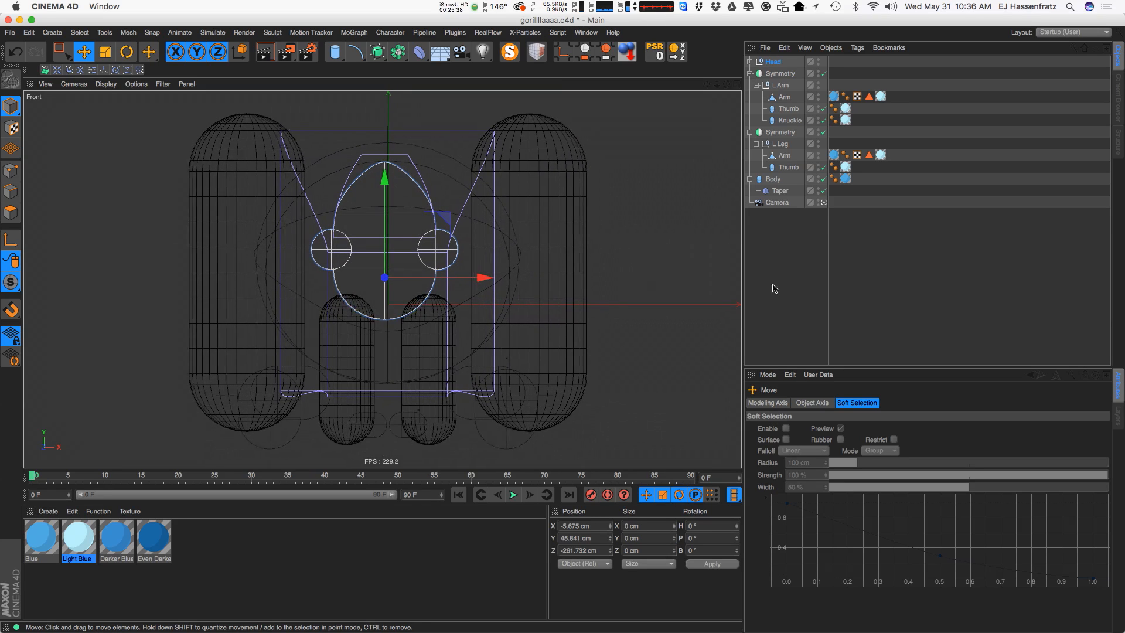
pyautogui.click(786, 301)
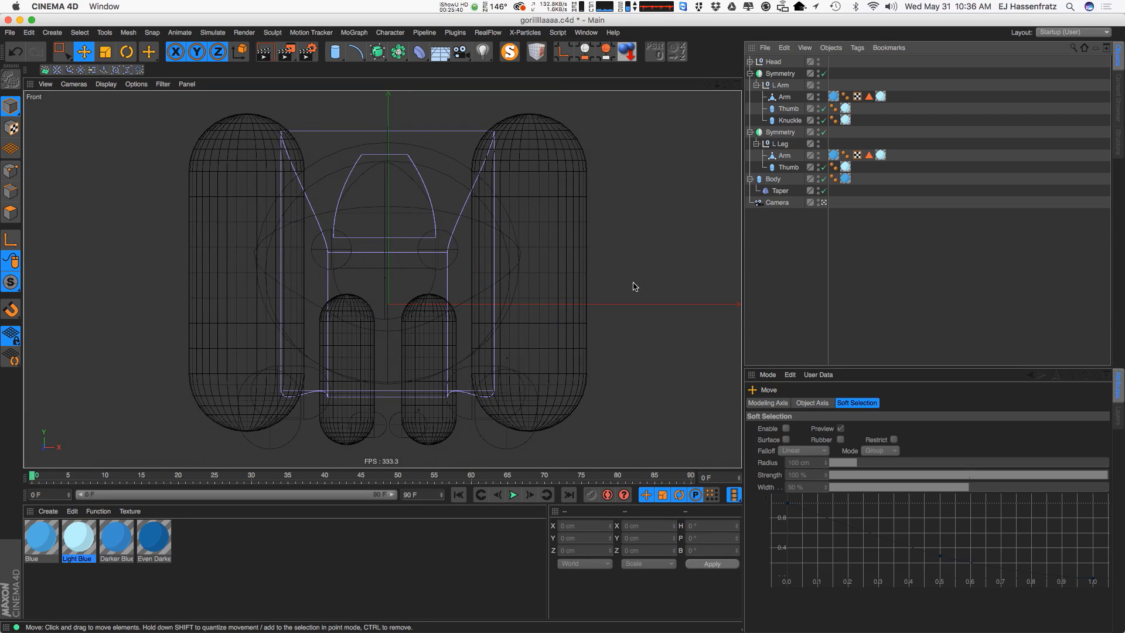
pyautogui.click(355, 52)
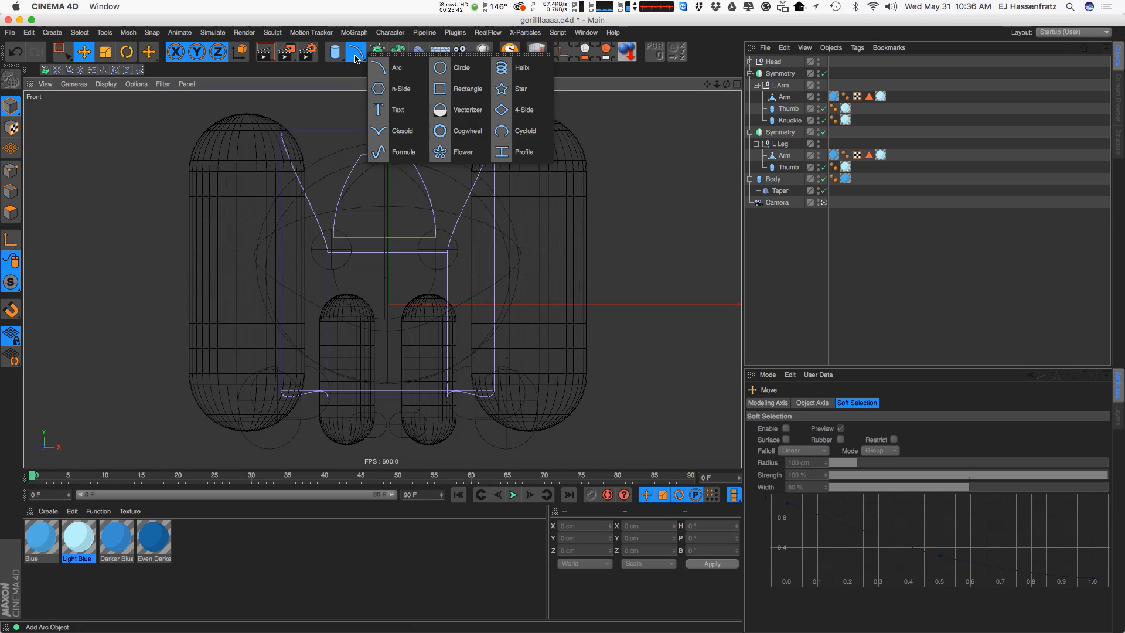
pyautogui.click(462, 89)
pyautogui.moveTo(389, 230); pyautogui.dragTo(390, 188)
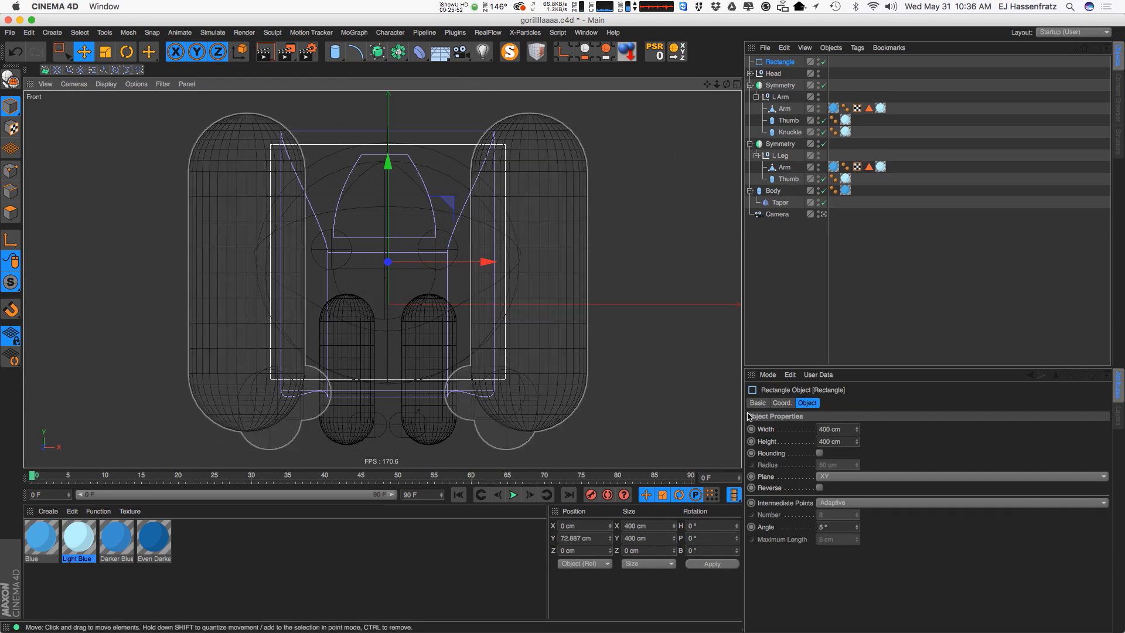
pyautogui.moveTo(857, 430); pyautogui.dragTo(842, 534)
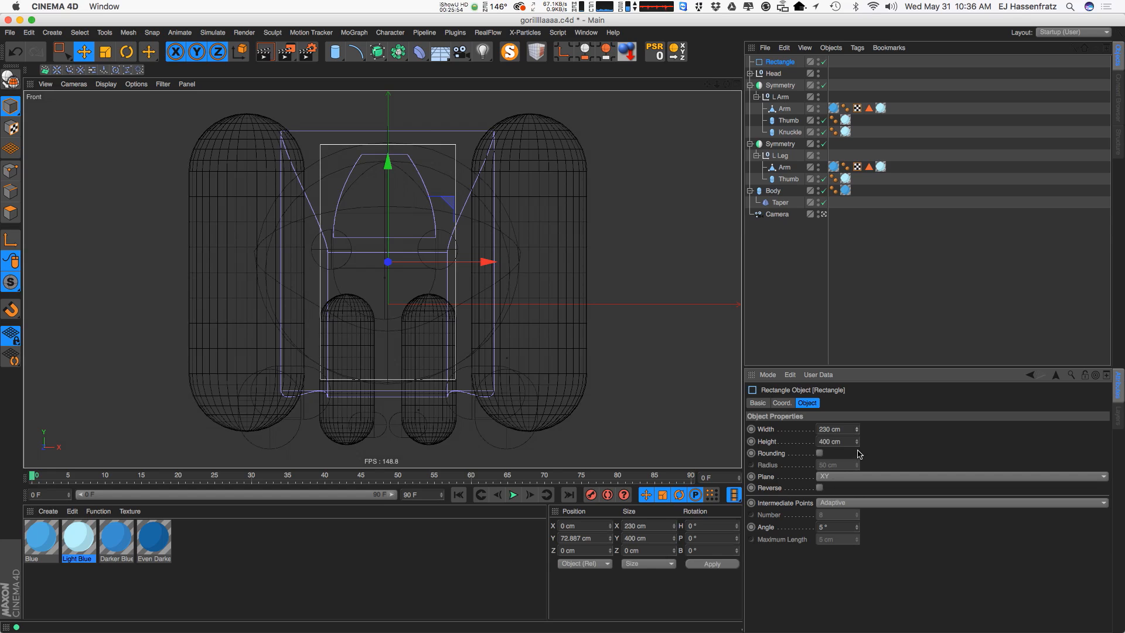
pyautogui.moveTo(857, 442)
pyautogui.mouseDown()
pyautogui.moveTo(856, 487)
pyautogui.moveTo(843, 429)
pyautogui.mouseUp()
# Move the rectangle spline forward in the Top view until it sits in front of the gorilla's face, at about -393 cm in Z
pyautogui.click(739, 84)
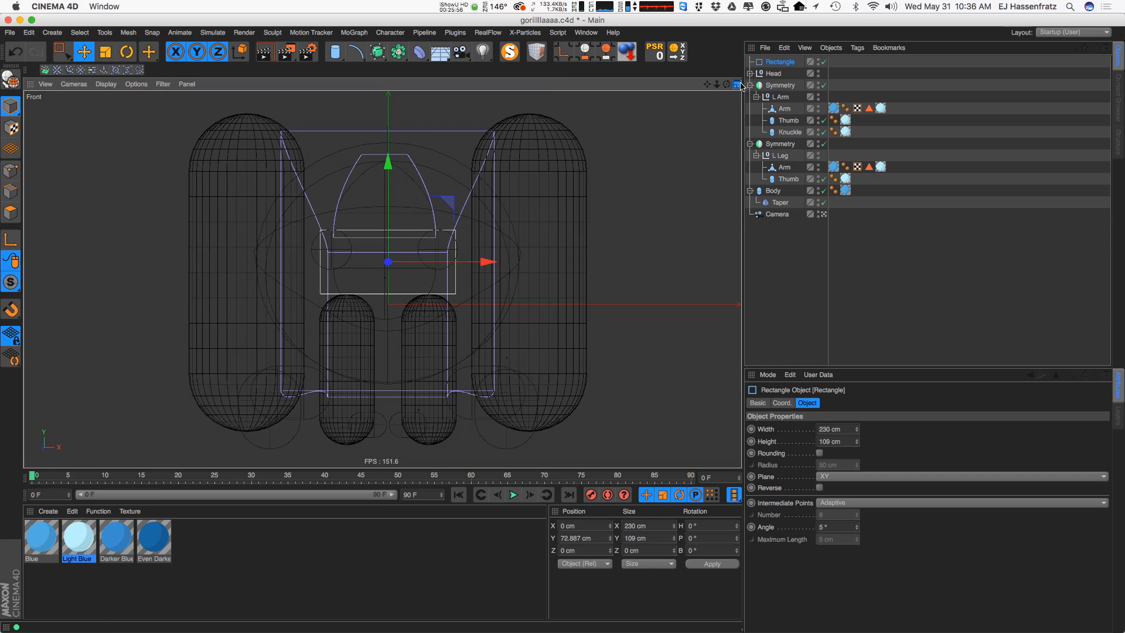
pyautogui.scroll(5, 212, 168)
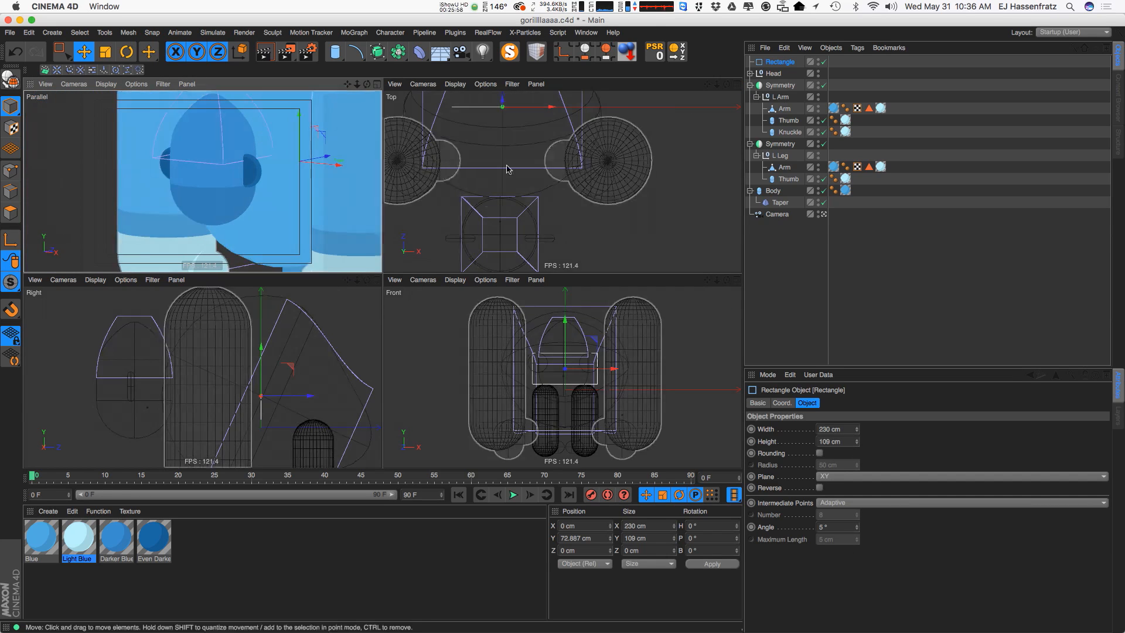
pyautogui.scroll(-4, 490, 175)
pyautogui.moveTo(490, 120); pyautogui.dragTo(490, 222)
pyautogui.keyDown('alt'); pyautogui.moveTo(180, 189); pyautogui.dragTo(250, 167); pyautogui.keyUp('alt')
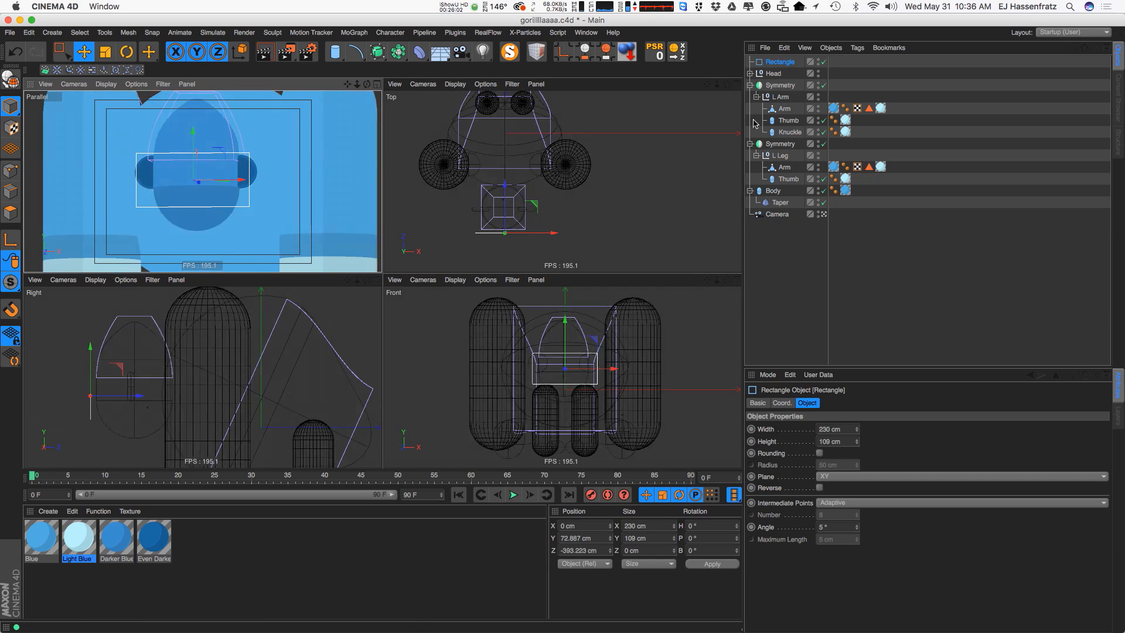
# Resize the rectangle spline to 155 cm wide by 63 cm high and raise it to about 92 cm in Y
pyautogui.moveTo(857, 429); pyautogui.dragTo(862, 482)
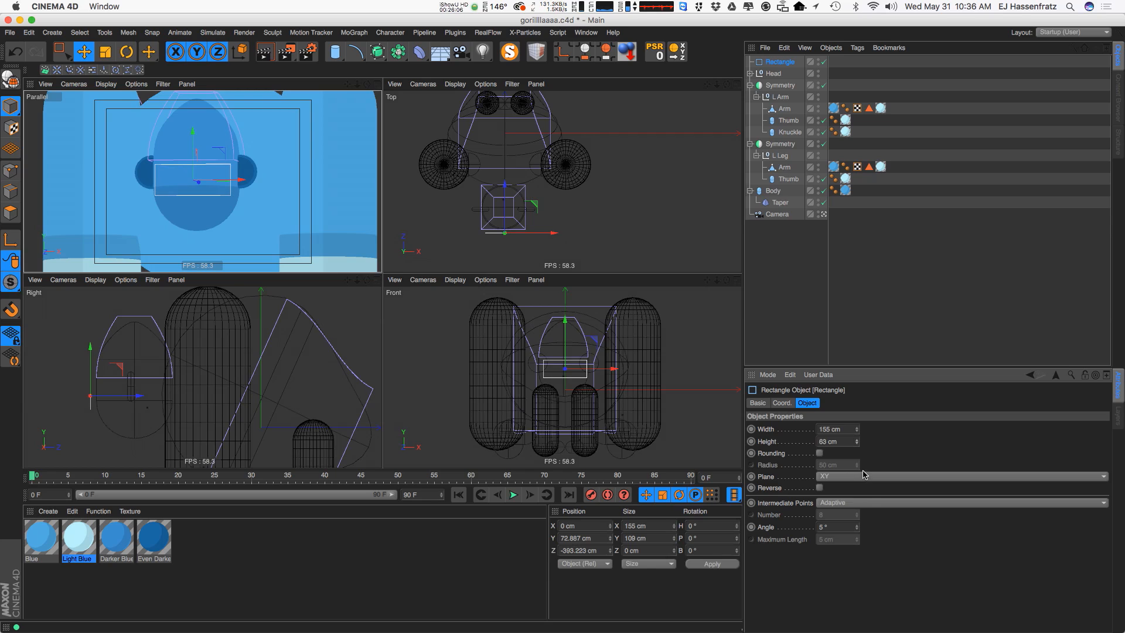
pyautogui.moveTo(193, 132); pyautogui.dragTo(193, 123)
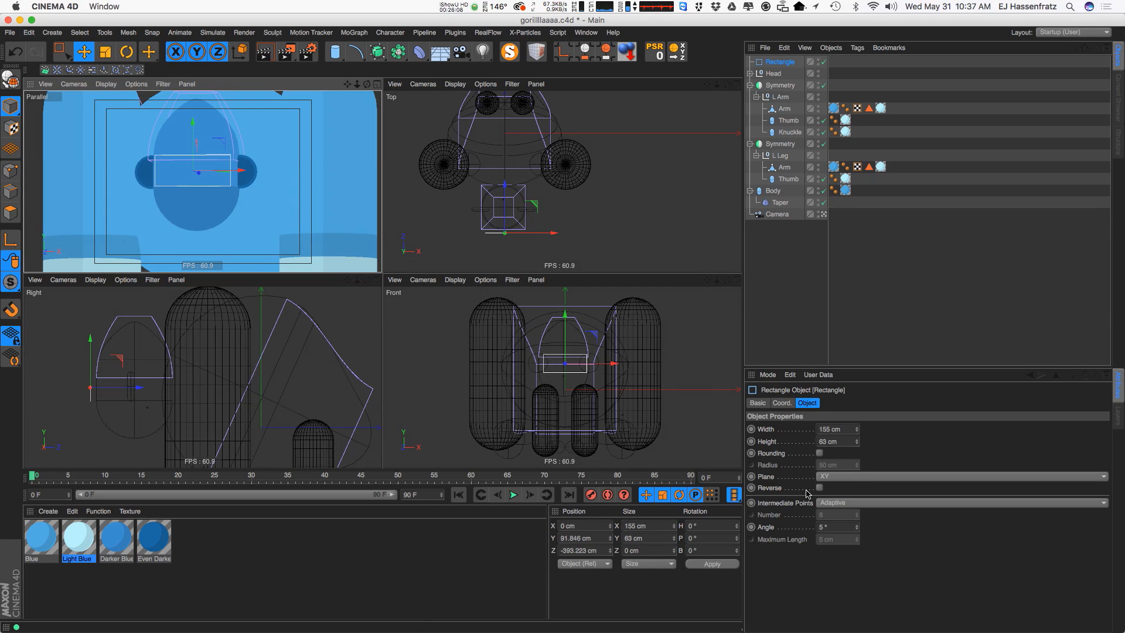
# Turn on rounding for the rectangle spline on the face and lower it to about Y 87 cm
pyautogui.click(819, 453)
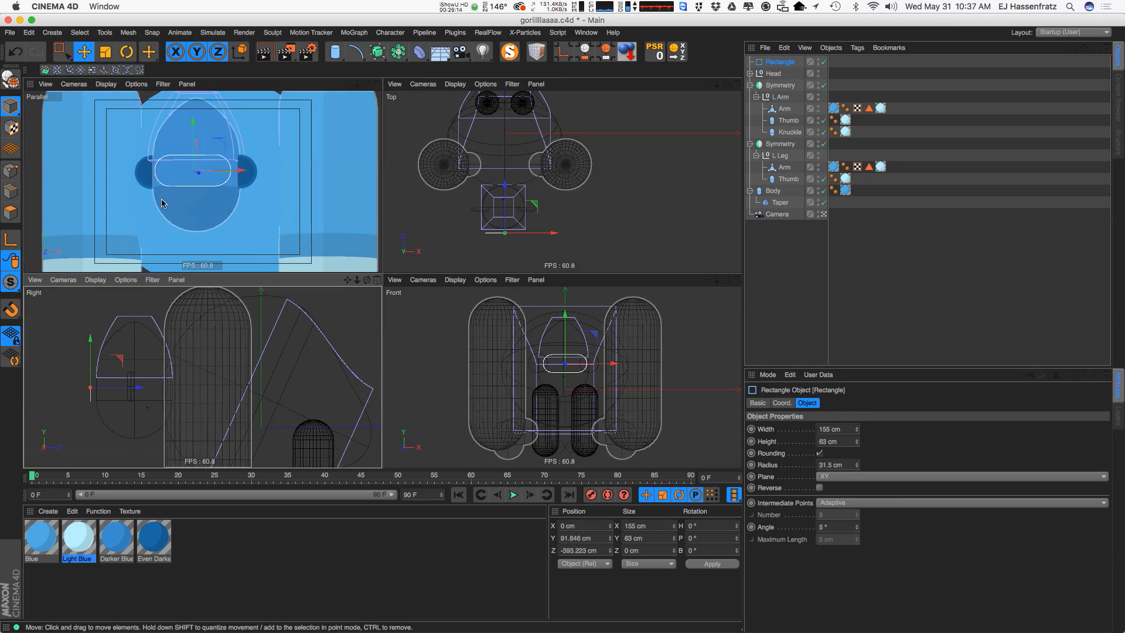
pyautogui.keyDown('alt'); pyautogui.moveTo(145, 209); pyautogui.dragTo(159, 210); pyautogui.keyUp('alt')
pyautogui.keyDown('alt'); pyautogui.moveTo(206, 167); pyautogui.dragTo(204, 148); pyautogui.keyUp('alt')
pyautogui.keyDown('alt'); pyautogui.moveTo(208, 190); pyautogui.dragTo(193, 195); pyautogui.keyUp('alt')
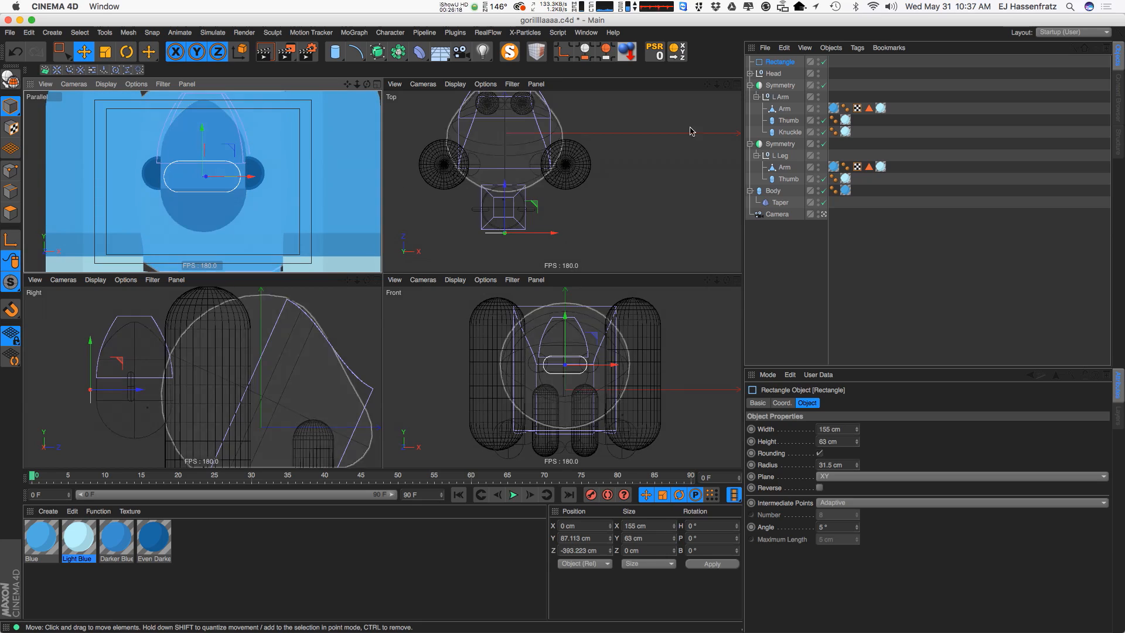
# Duplicate the rounded rectangle, resize the copy to 96 × 47 cm with a 13.5 cm radius, and lower it to about Y 47 cm
pyautogui.keyDown('super'); pyautogui.moveTo(782, 66); pyautogui.dragTo(785, 75); pyautogui.keyUp('super')
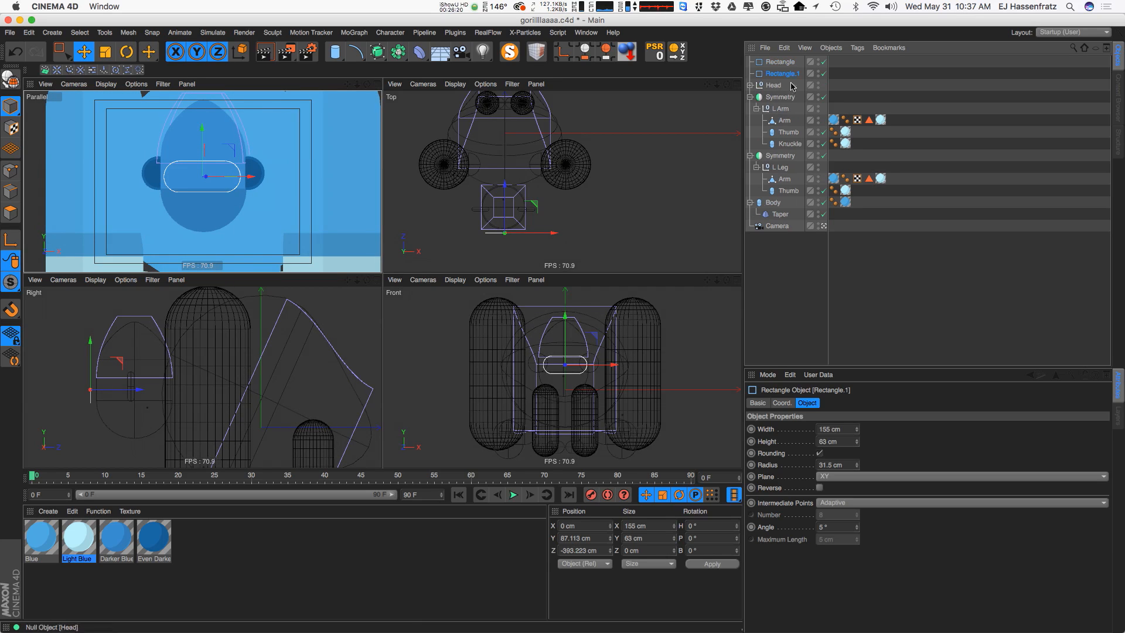
pyautogui.moveTo(859, 441); pyautogui.dragTo(860, 452)
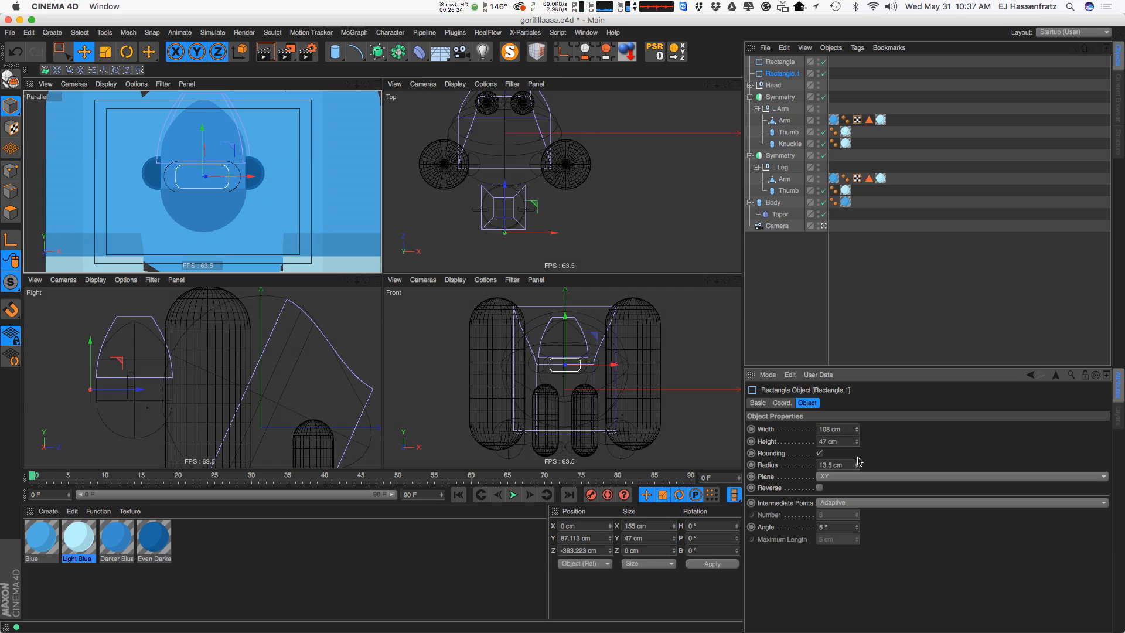
pyautogui.moveTo(858, 461); pyautogui.dragTo(859, 468)
pyautogui.moveTo(203, 136); pyautogui.dragTo(202, 156)
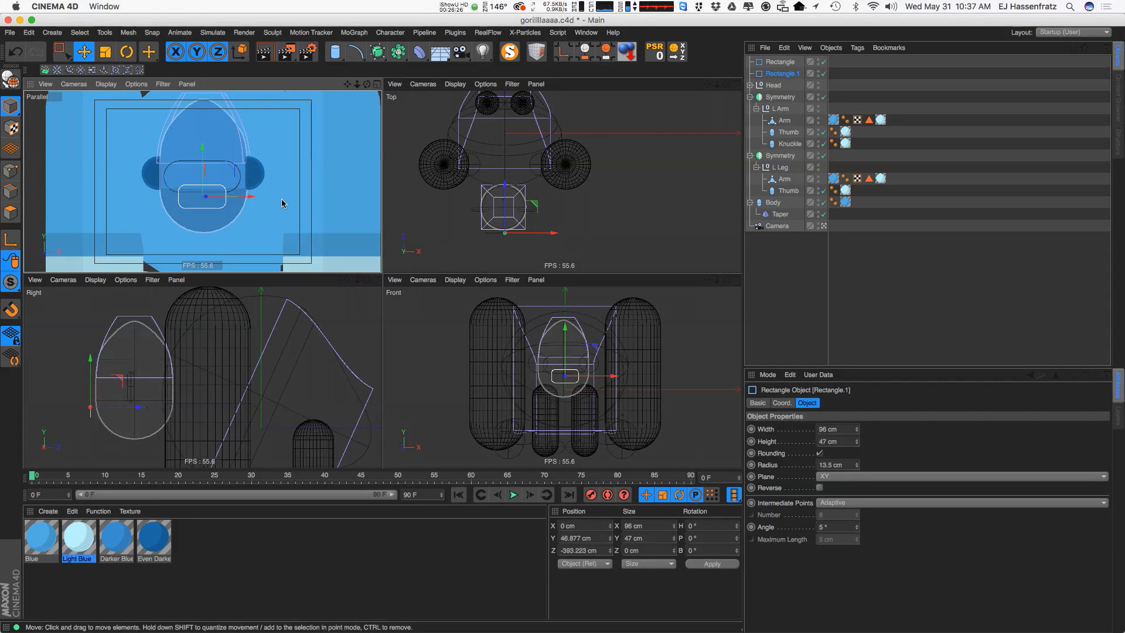
# Set the lower rectangle's height to 67 cm and radius to 33.5 cm, and lower it to about Y 44.5 cm
pyautogui.moveTo(857, 444); pyautogui.dragTo(855, 431)
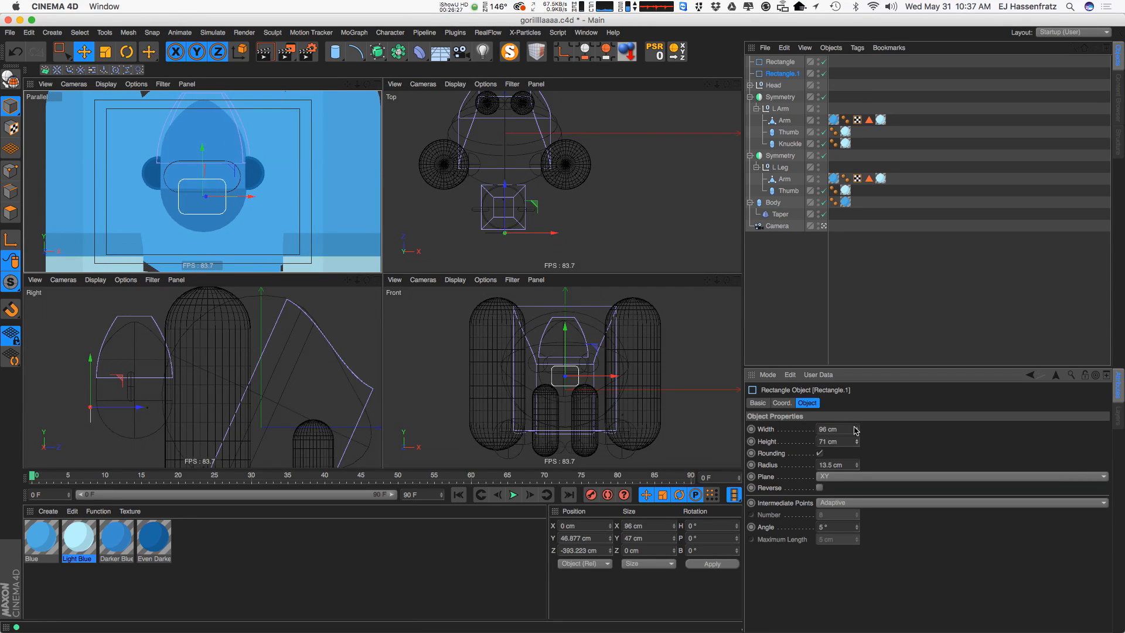
pyautogui.click(857, 462)
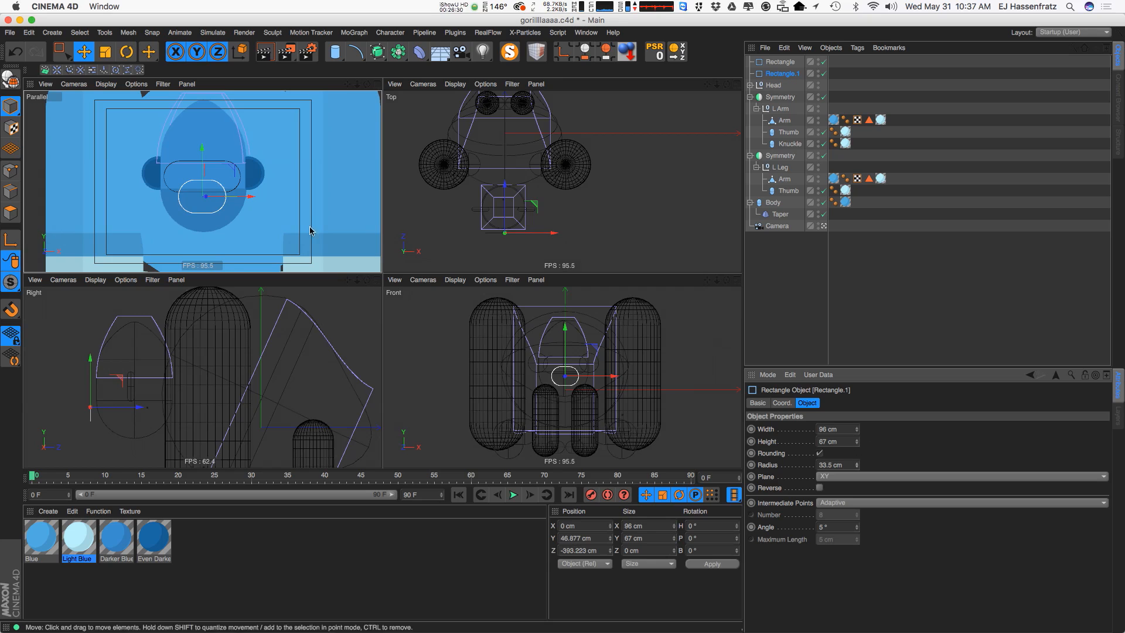
pyautogui.moveTo(204, 165); pyautogui.dragTo(204, 166)
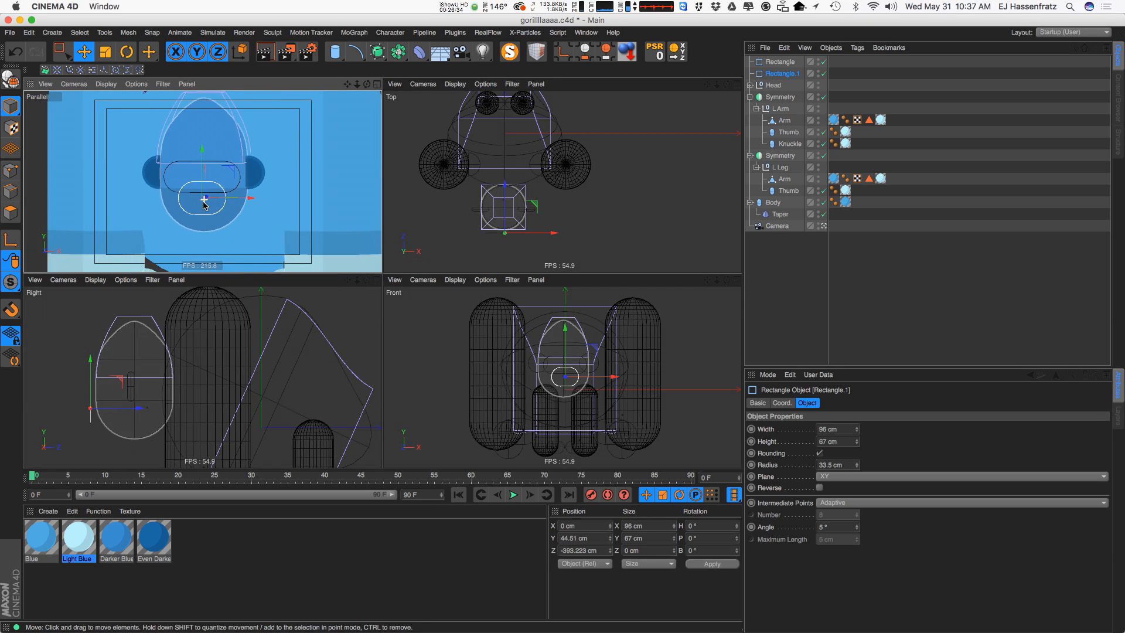
pyautogui.keyDown('alt'); pyautogui.moveTo(203, 202); pyautogui.dragTo(215, 185); pyautogui.keyUp('alt')
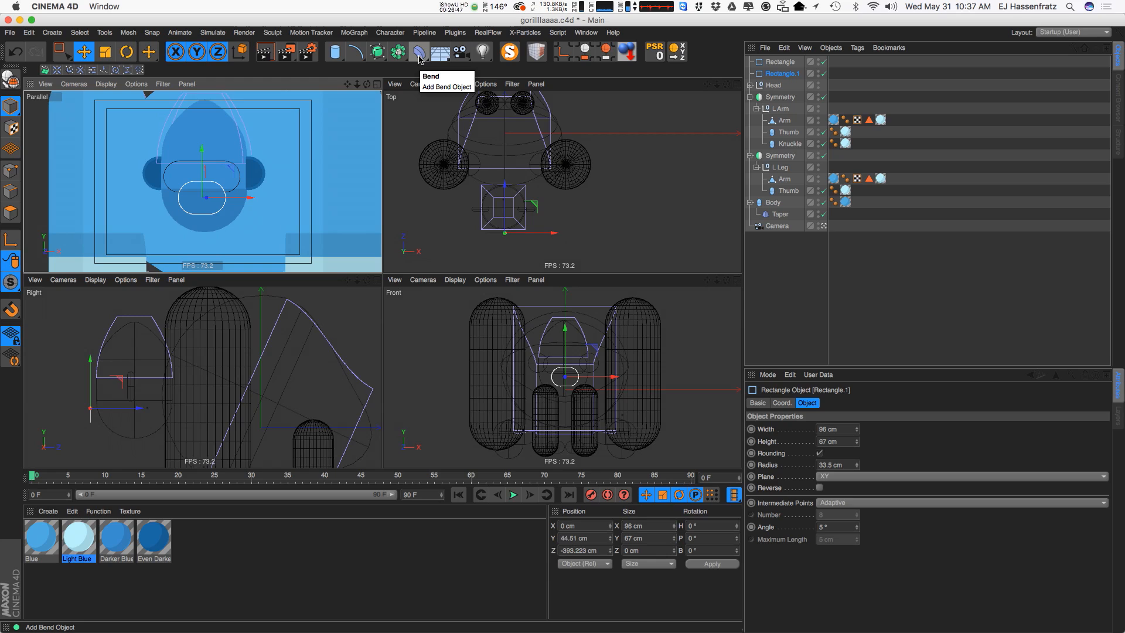
# Add a Spline Mask object and nest both rectangle splines inside it to merge their outlines
pyautogui.click(419, 54)
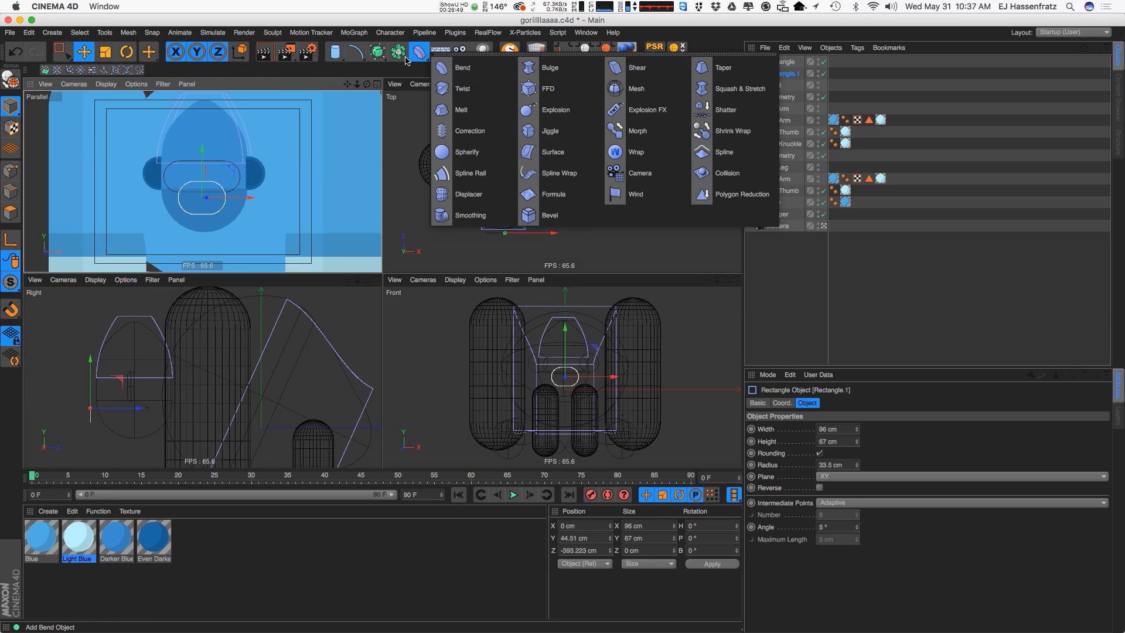
pyautogui.click(379, 52)
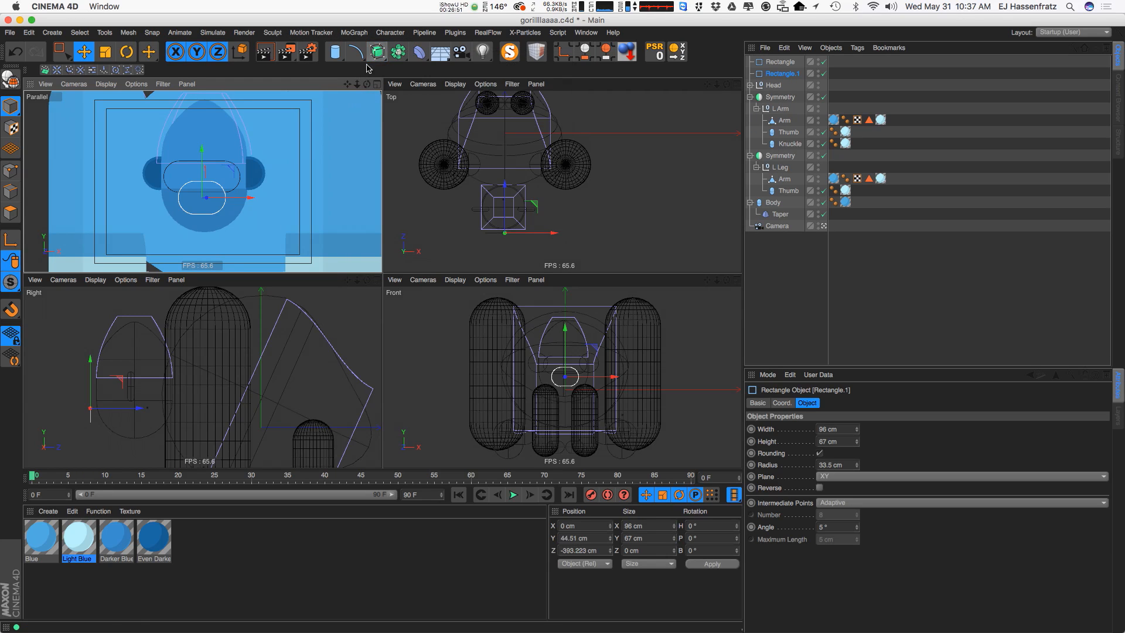
pyautogui.click(398, 51)
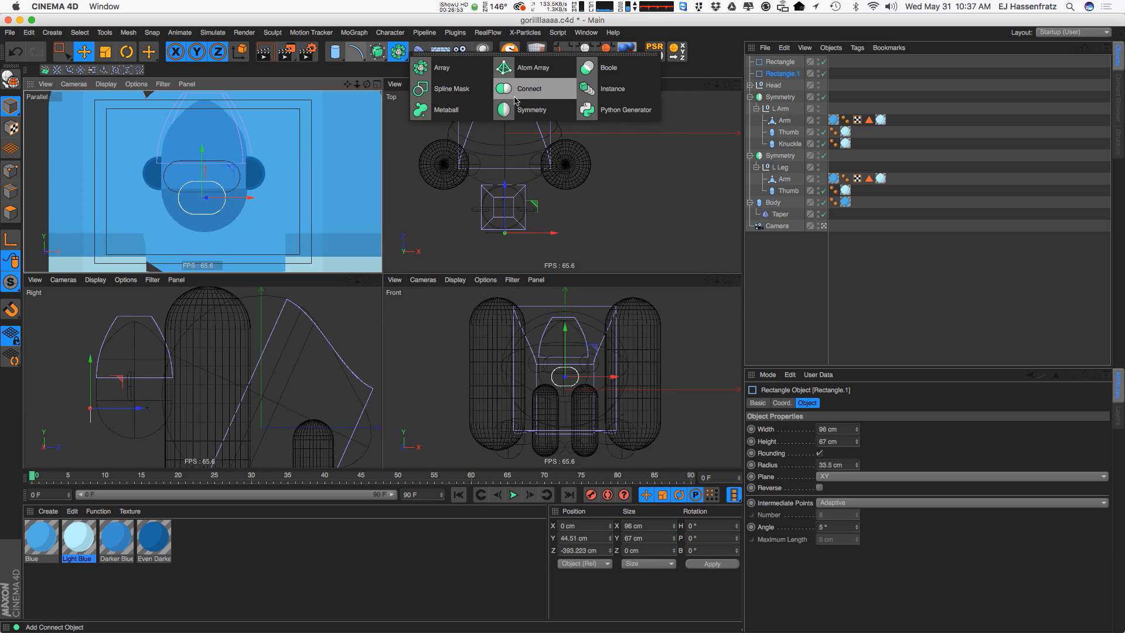
pyautogui.click(450, 91)
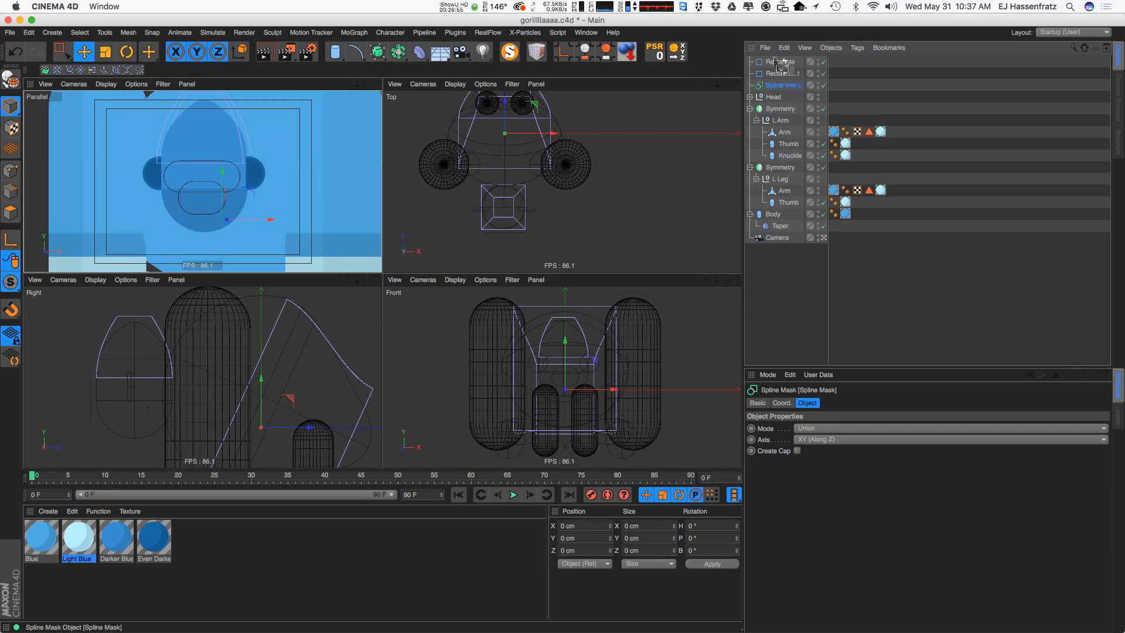
pyautogui.click(775, 74)
pyautogui.keyDown('shift'); pyautogui.click(780, 86); pyautogui.keyUp('shift')
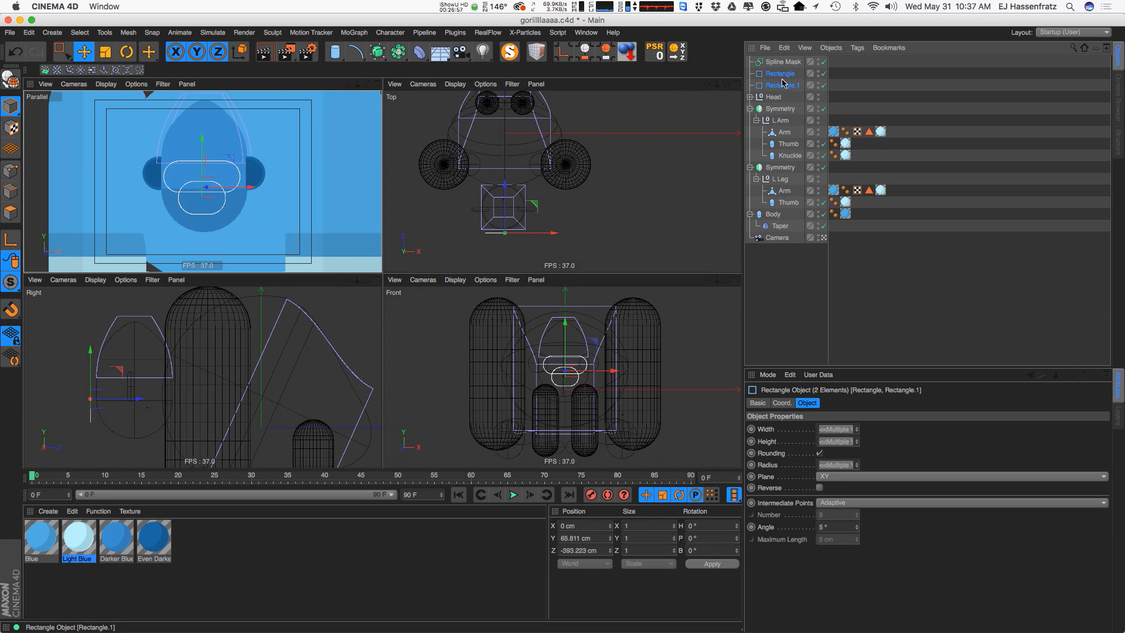
pyautogui.moveTo(797, 63); pyautogui.dragTo(795, 62)
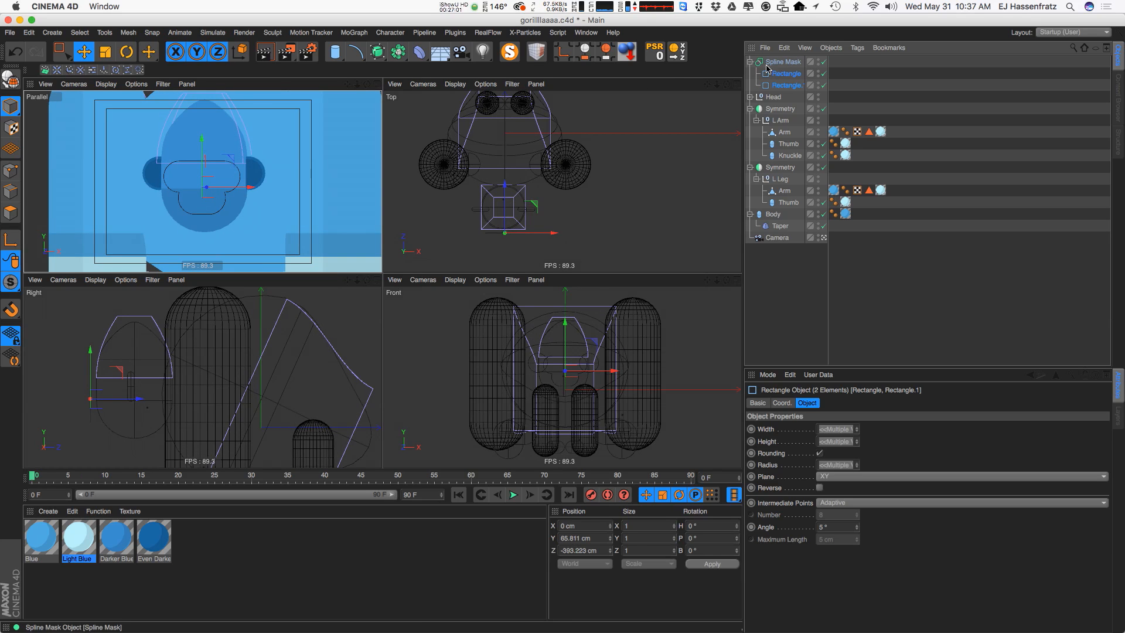
pyautogui.click(783, 62)
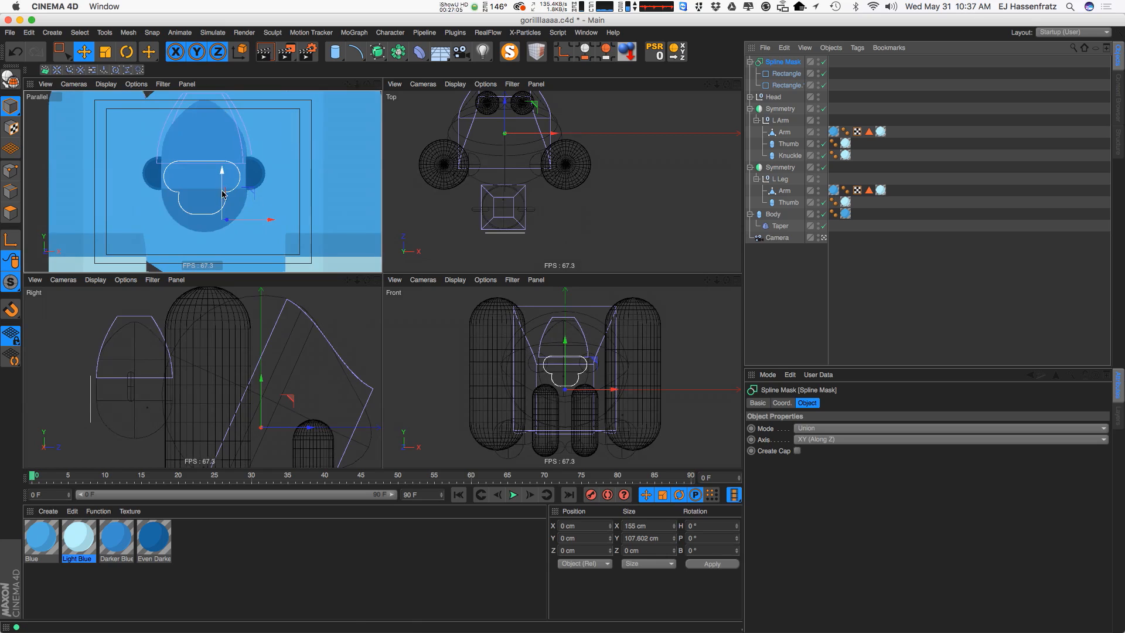
pyautogui.keyDown('alt'); pyautogui.moveTo(224, 191); pyautogui.dragTo(230, 186); pyautogui.keyUp('alt')
# Resize the lower rectangle to 103 × 56 cm with a 25.5 cm radius and lower it to about Y 36 cm
pyautogui.click(787, 85)
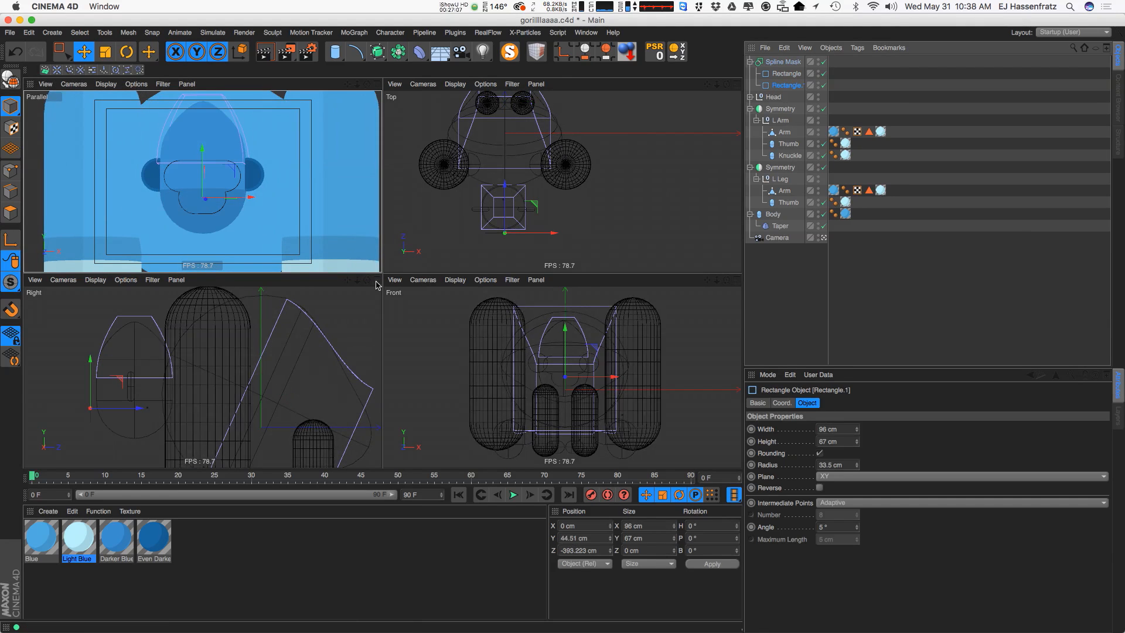
pyautogui.moveTo(856, 444); pyautogui.dragTo(861, 439)
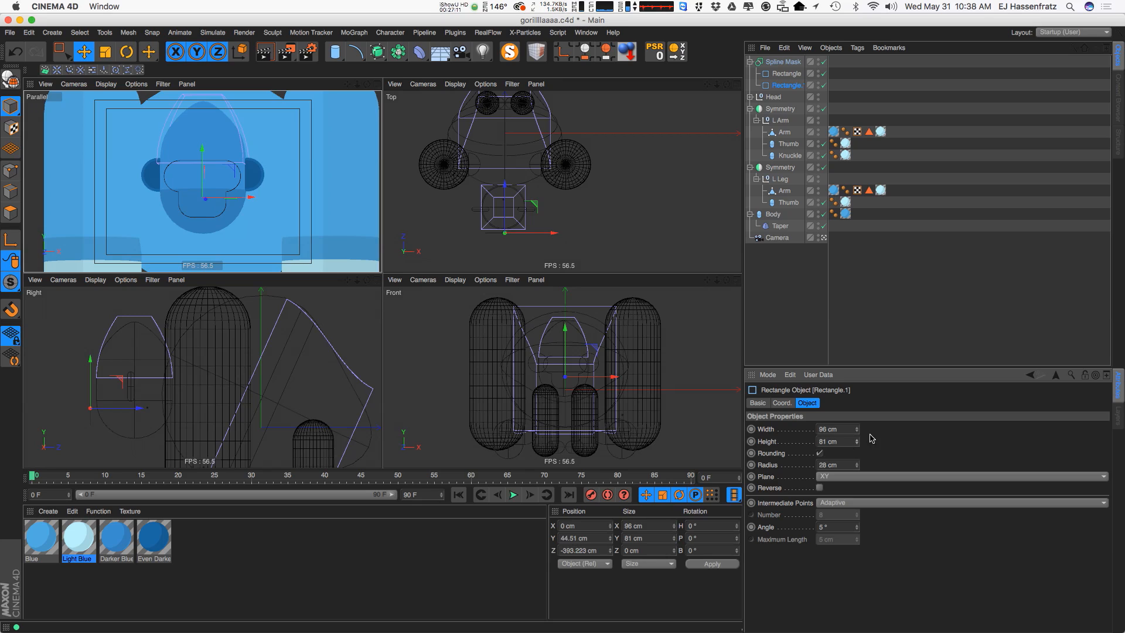
pyautogui.moveTo(858, 434); pyautogui.dragTo(864, 460)
pyautogui.moveTo(203, 176); pyautogui.dragTo(204, 180)
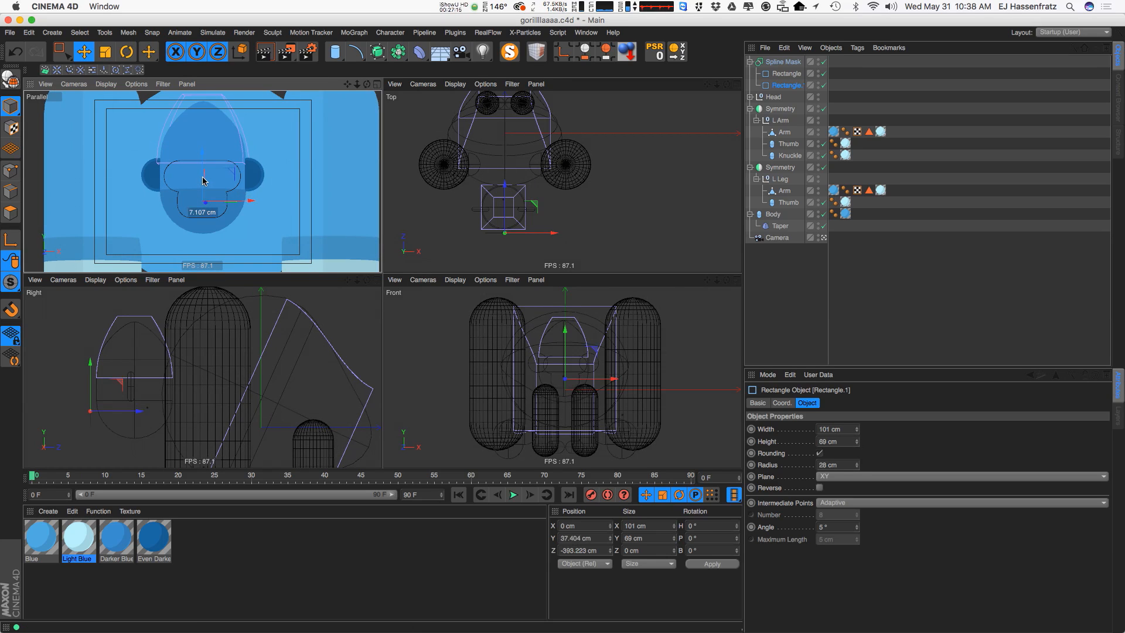
pyautogui.moveTo(857, 430); pyautogui.dragTo(860, 457)
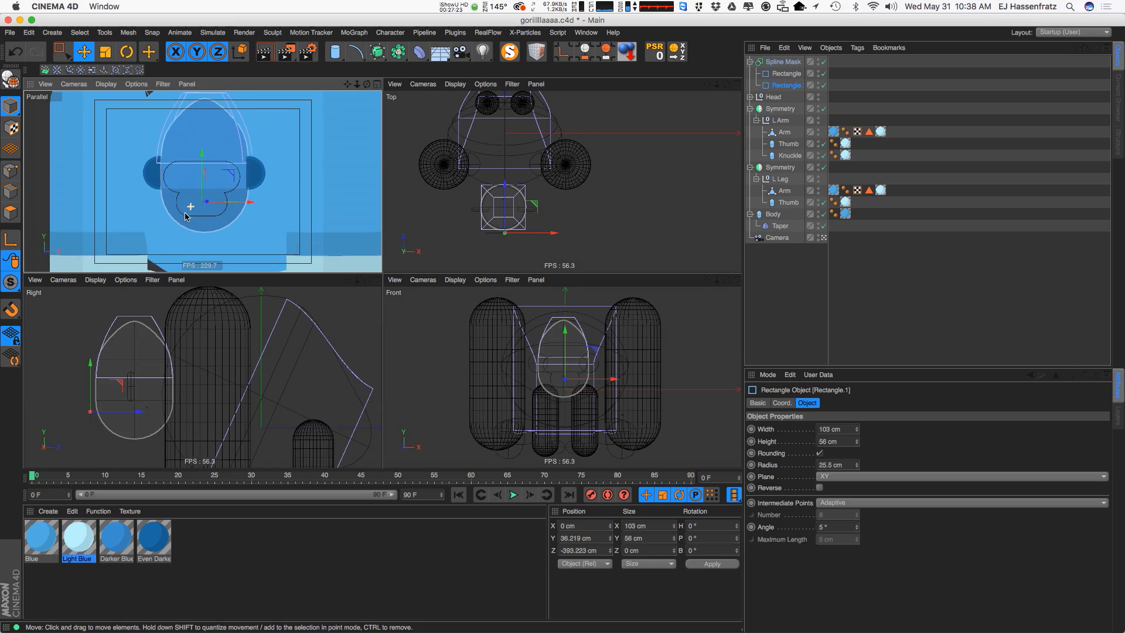
# Rename the Spline Mask object as Face Mask
pyautogui.doubleClick(785, 62)
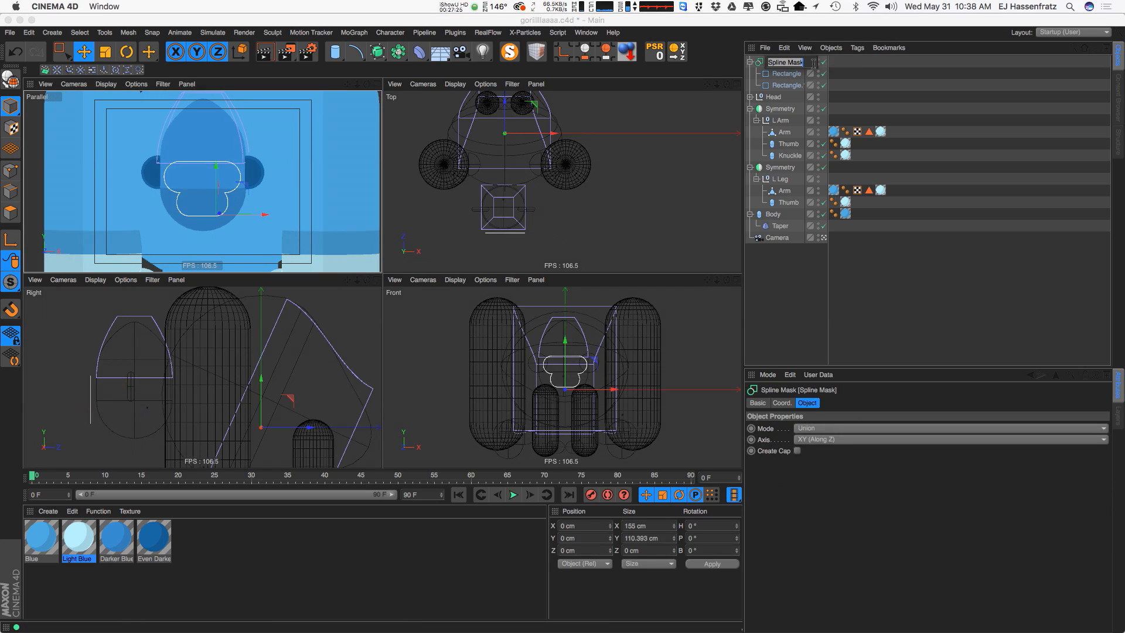
pyautogui.press('BackSpace')
pyautogui.write('Face Mask')
pyautogui.press('Return')
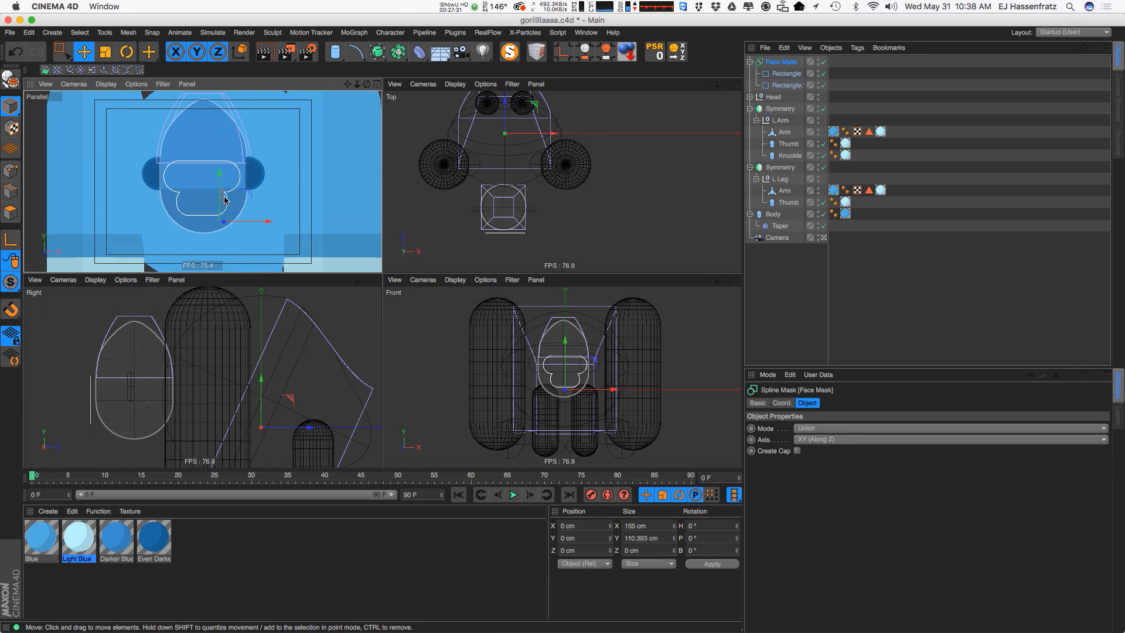
# Create a new material with Color and Reflectance switched off and Luminance switched on
pyautogui.doubleClick(210, 550)
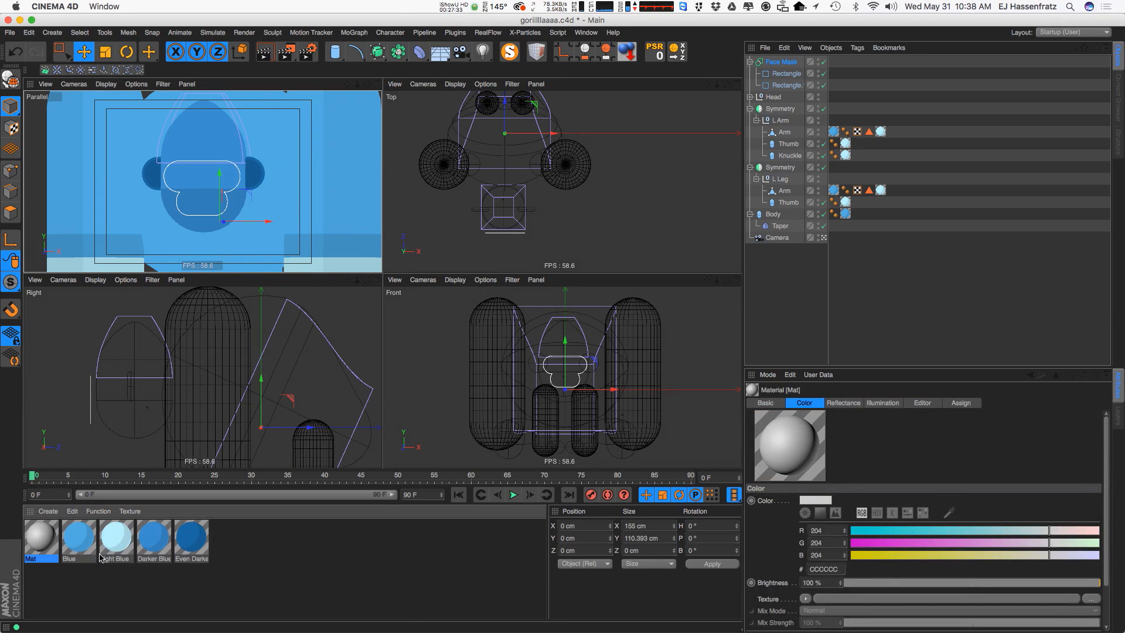
pyautogui.doubleClick(41, 538)
pyautogui.moveTo(235, 113); pyautogui.dragTo(487, 148)
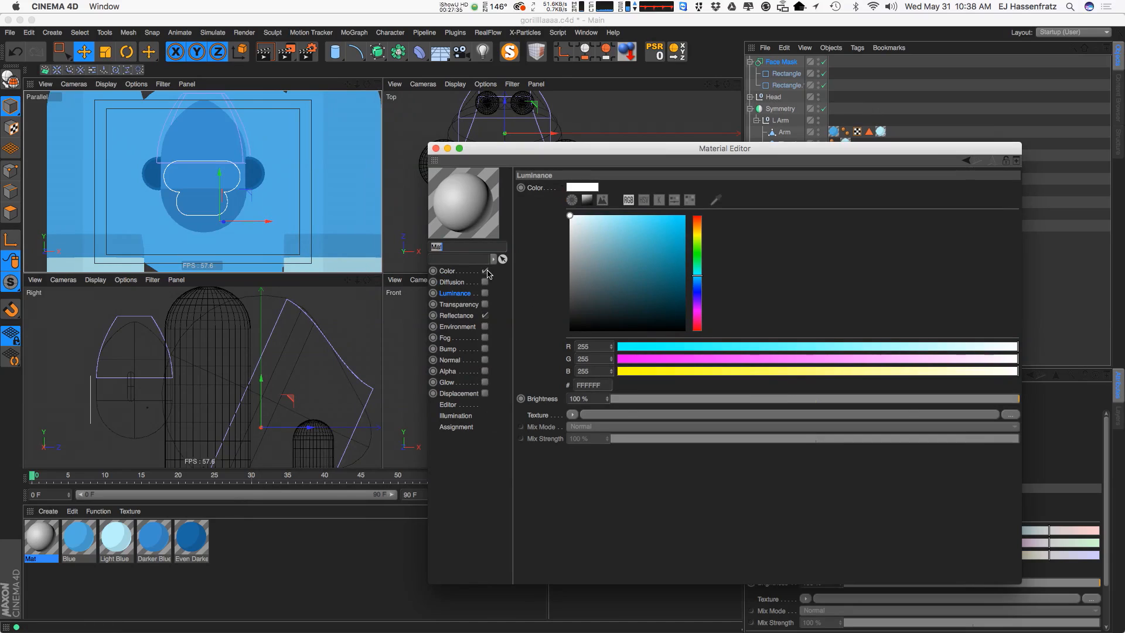
pyautogui.click(485, 271)
pyautogui.click(485, 293)
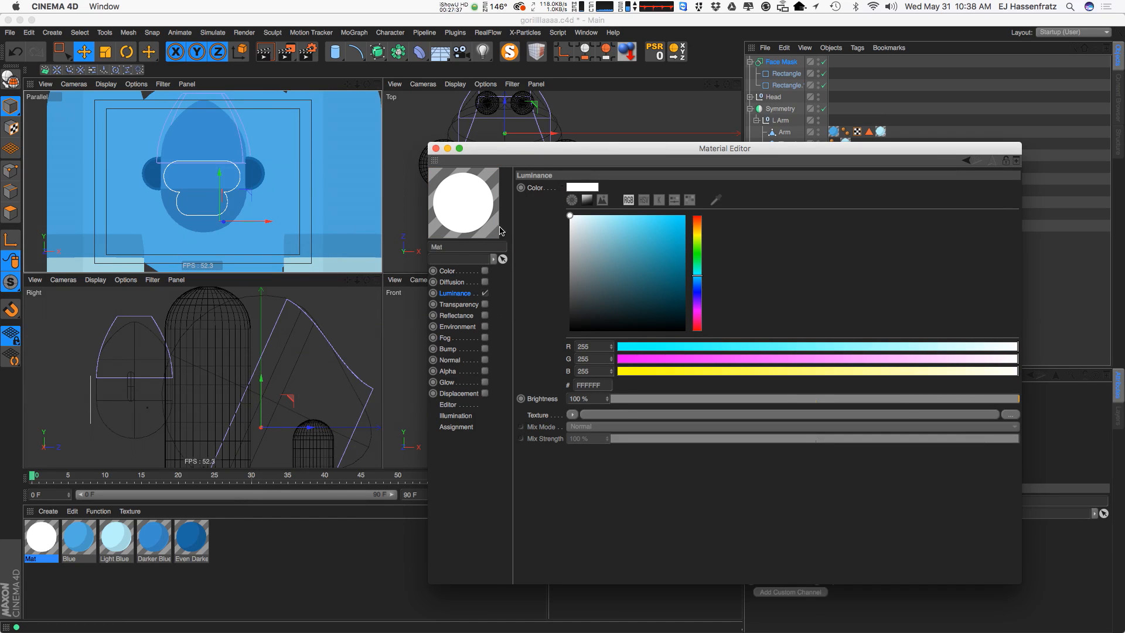
# Set the new material's luminance colour to BBF3FC by sampling the Light Blue material's swatch
pyautogui.moveTo(540, 150); pyautogui.dragTo(518, 149)
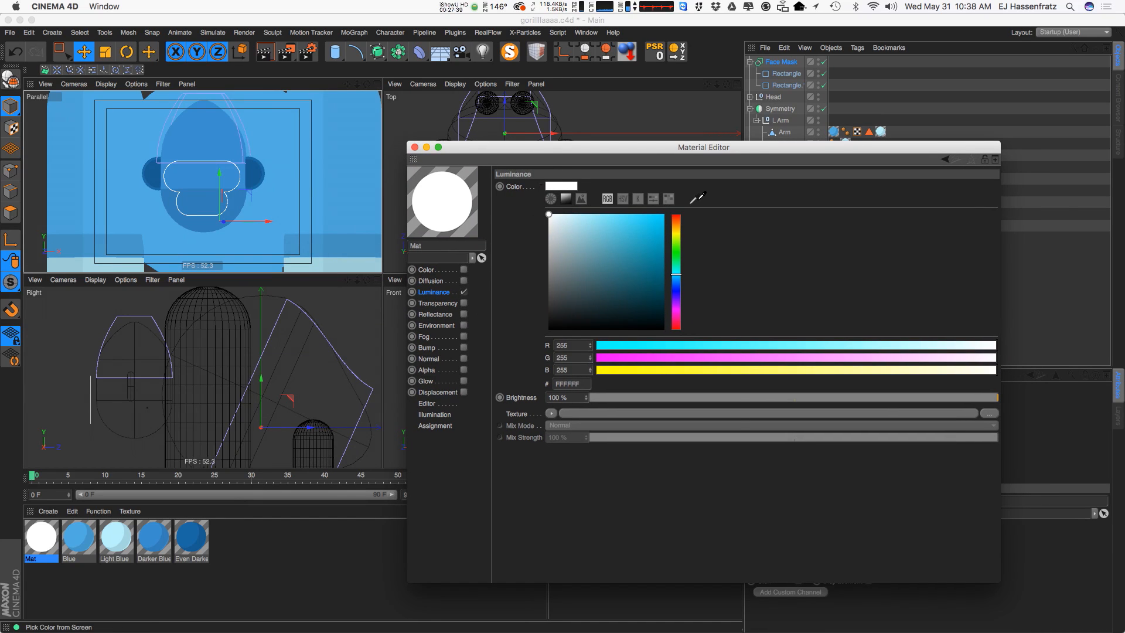
pyautogui.click(698, 198)
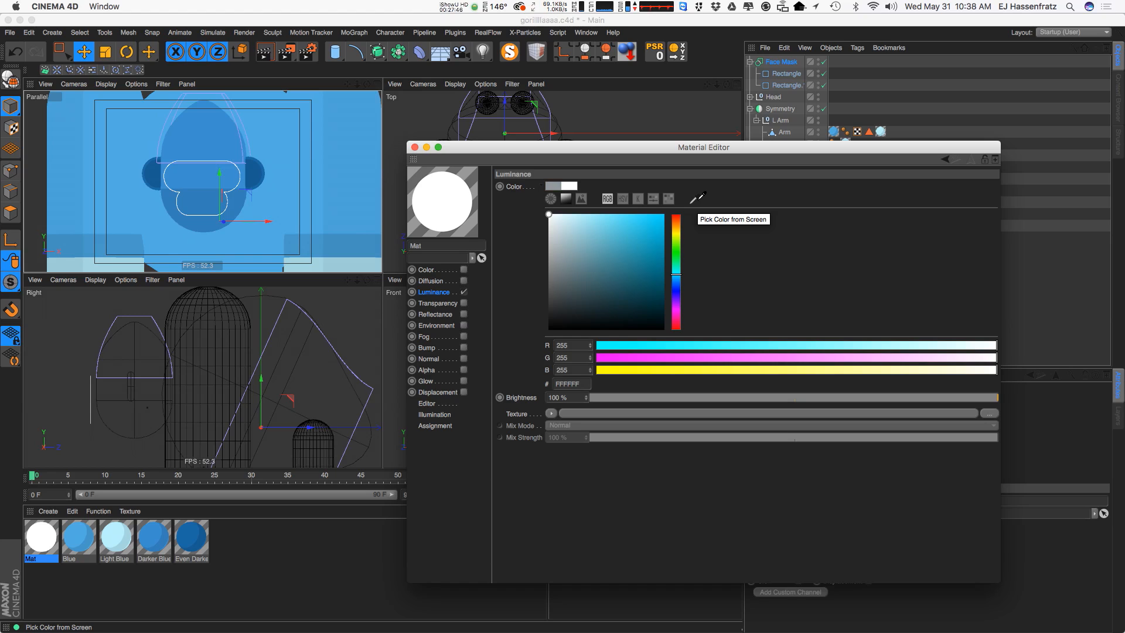
pyautogui.click(116, 530)
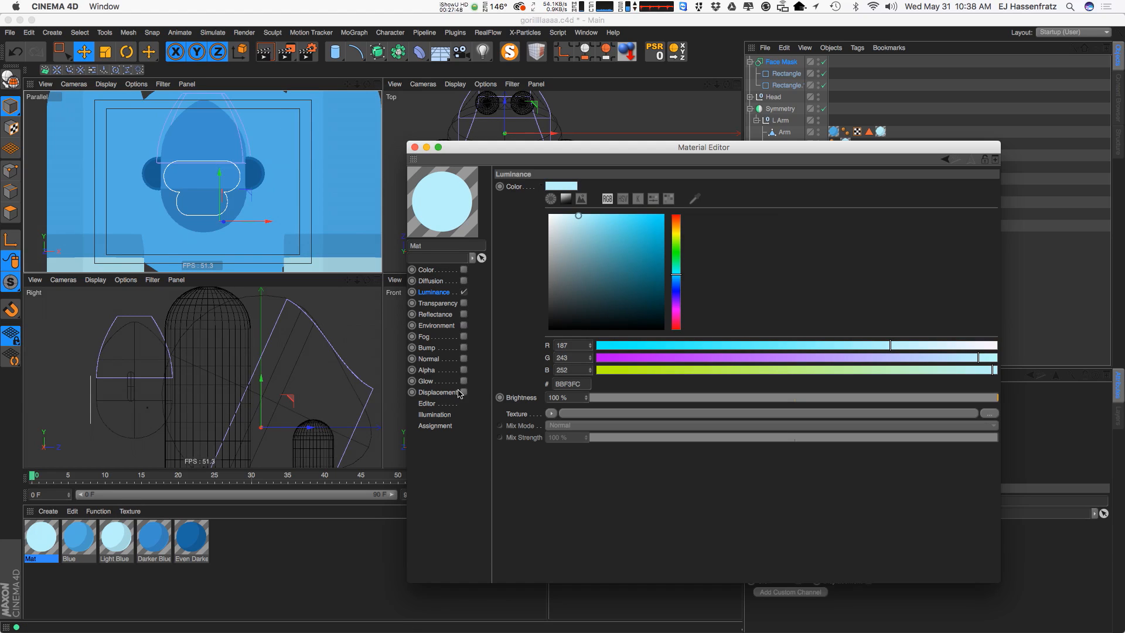
# Enable the new material's Alpha channel and load the Spline effect shader as its texture
pyautogui.click(426, 370)
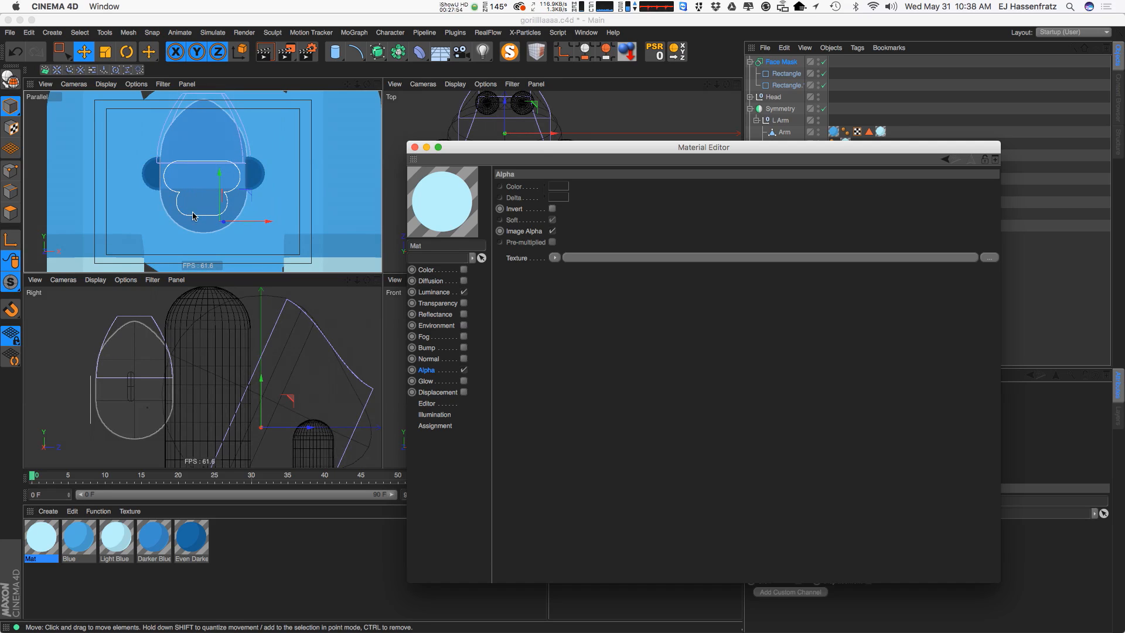
pyautogui.click(555, 258)
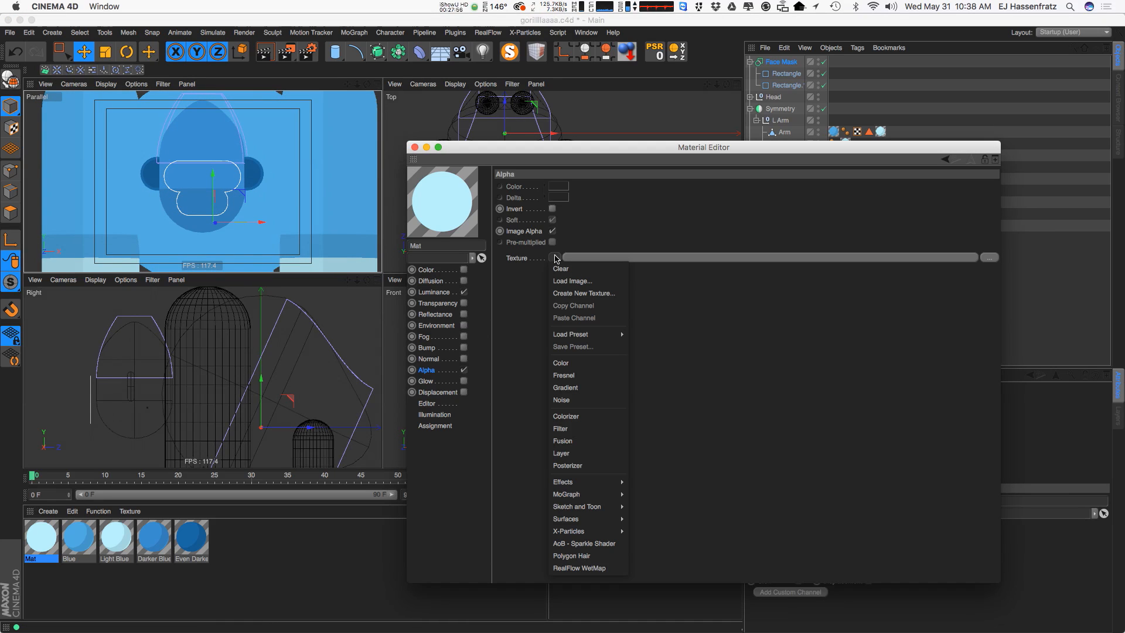
pyautogui.moveTo(586, 482)
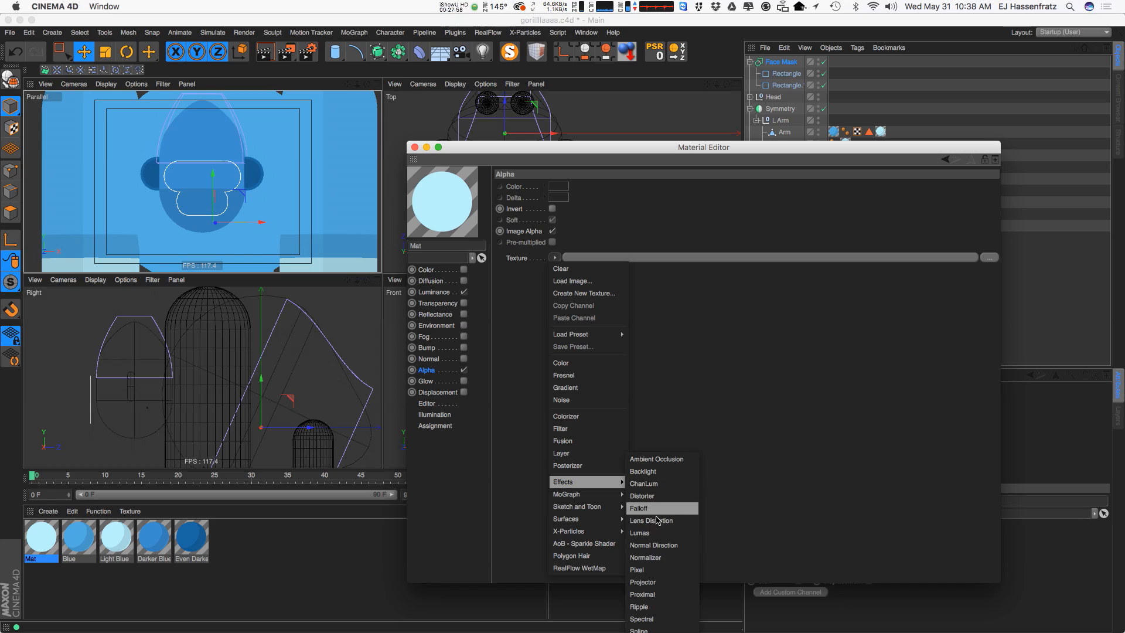
pyautogui.click(822, 456)
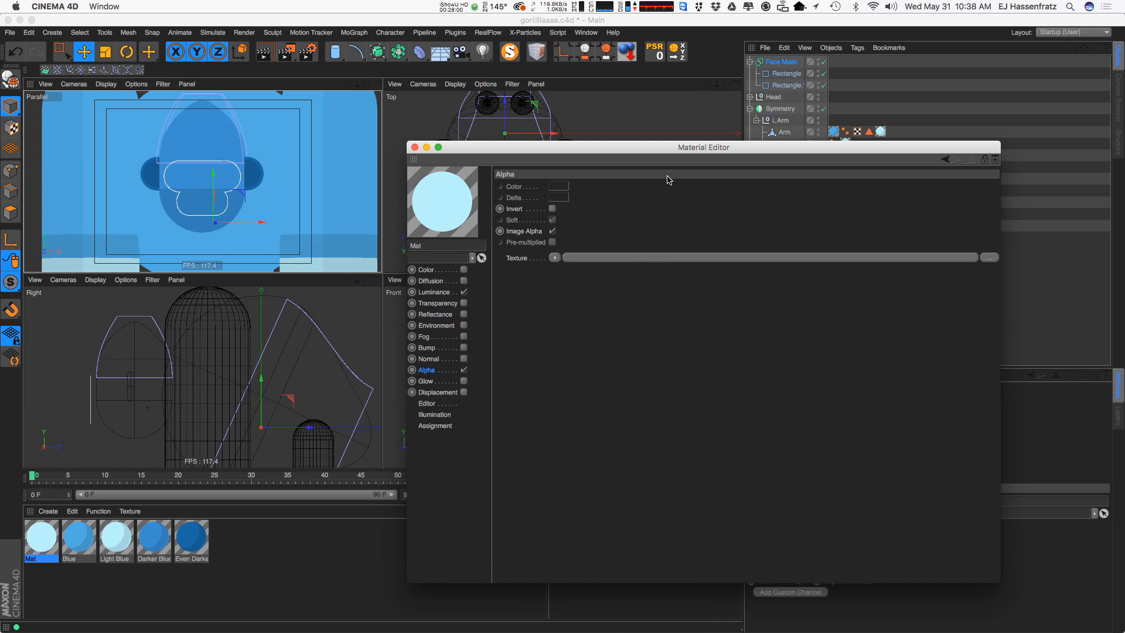
pyautogui.moveTo(635, 143); pyautogui.dragTo(638, 92)
pyautogui.click(559, 206)
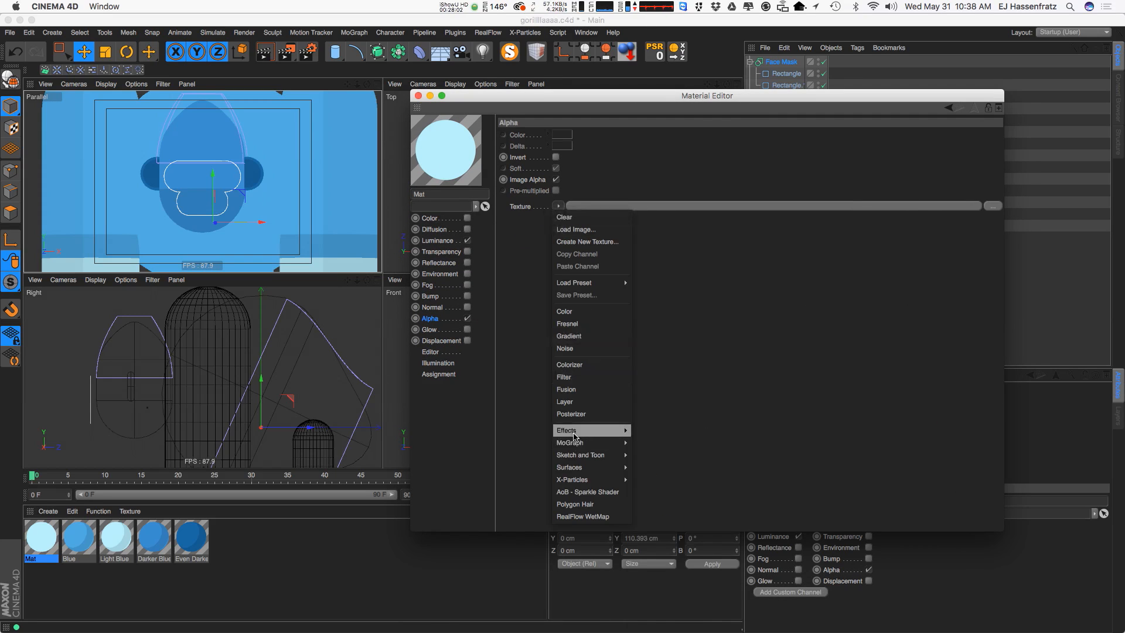
pyautogui.moveTo(589, 431)
pyautogui.click(661, 603)
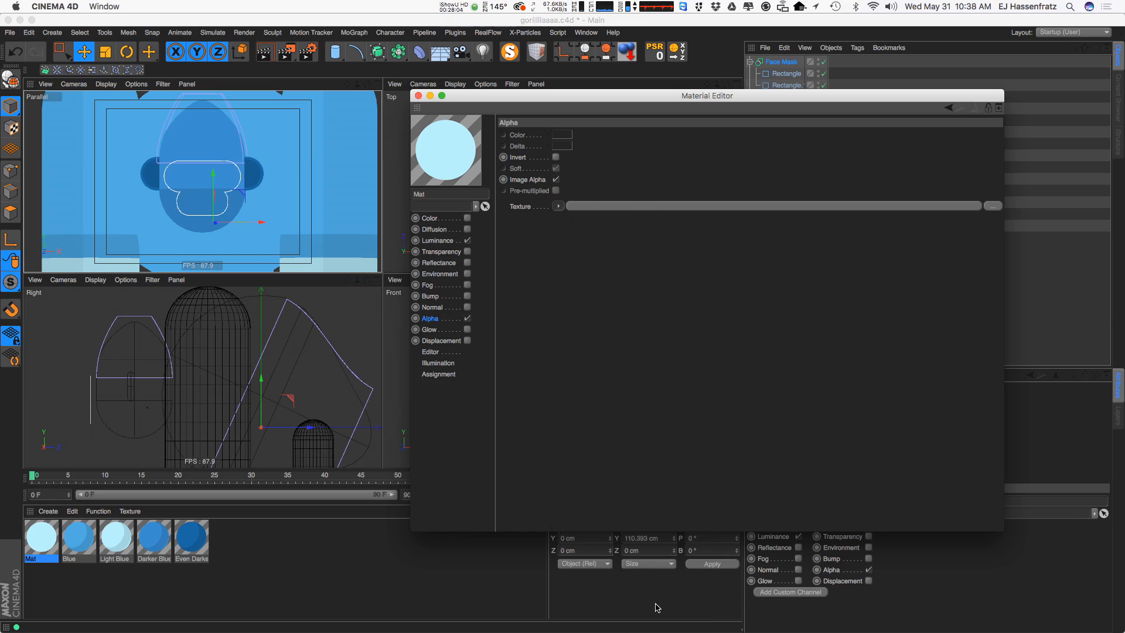
pyautogui.moveTo(489, 109); pyautogui.dragTo(459, 146)
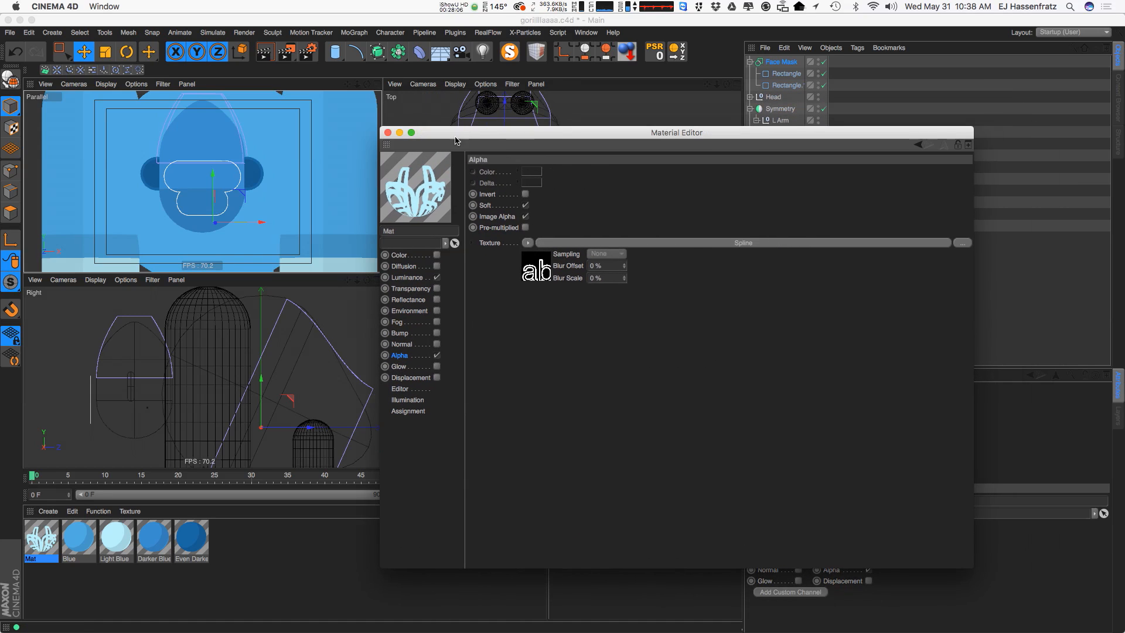
# Switch the material preview to a flat plane and open the alpha Spline shader's properties
pyautogui.rightClick(415, 196)
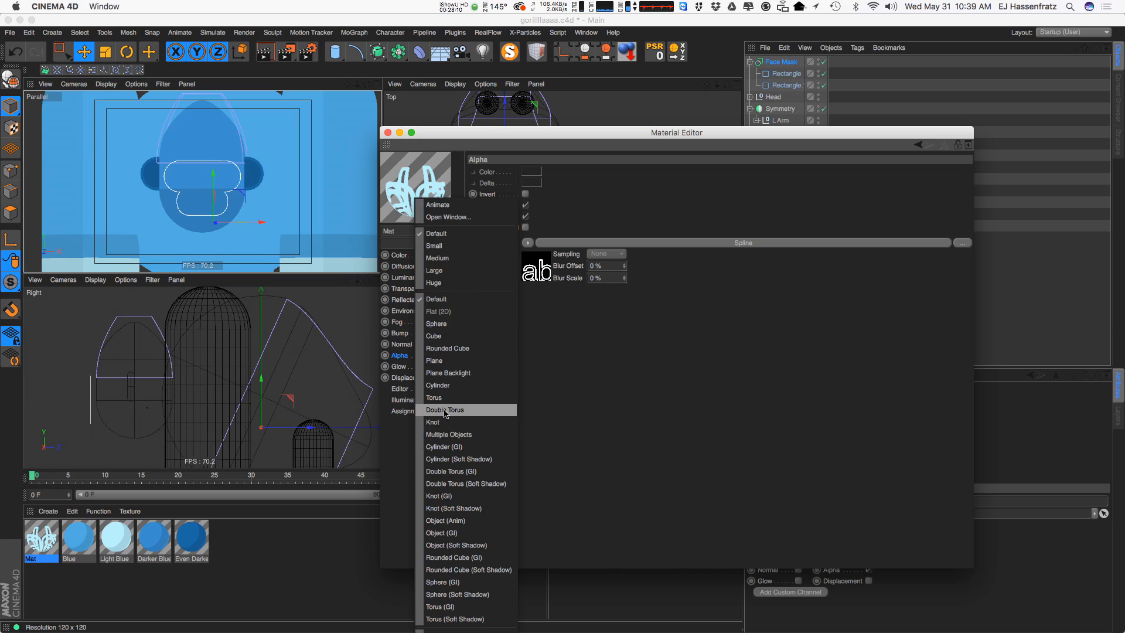
pyautogui.click(462, 361)
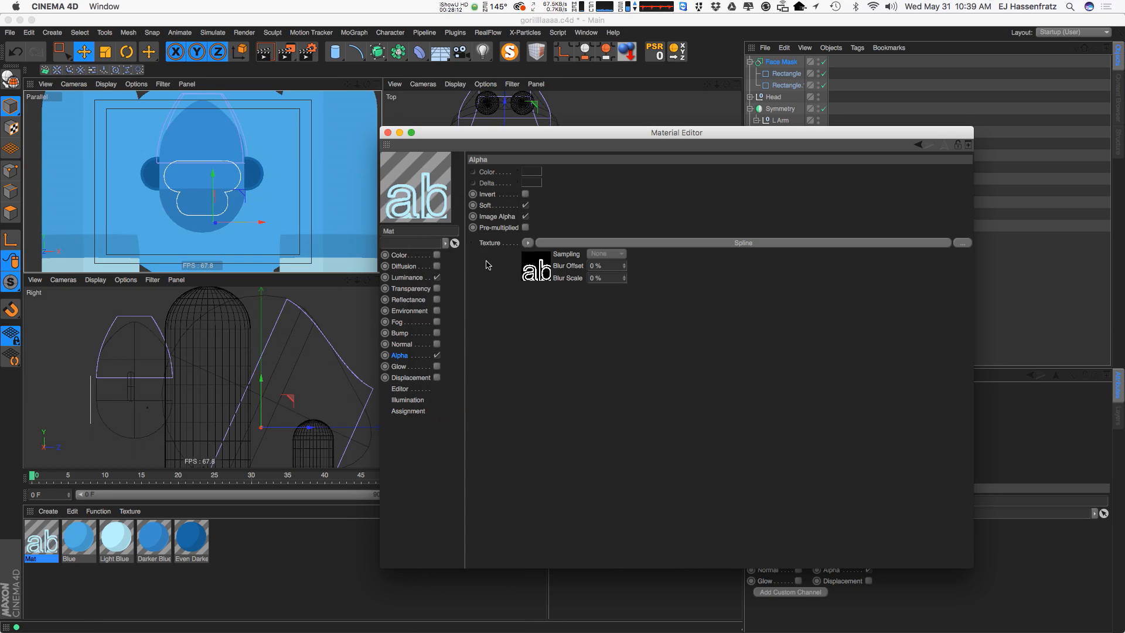
pyautogui.click(575, 243)
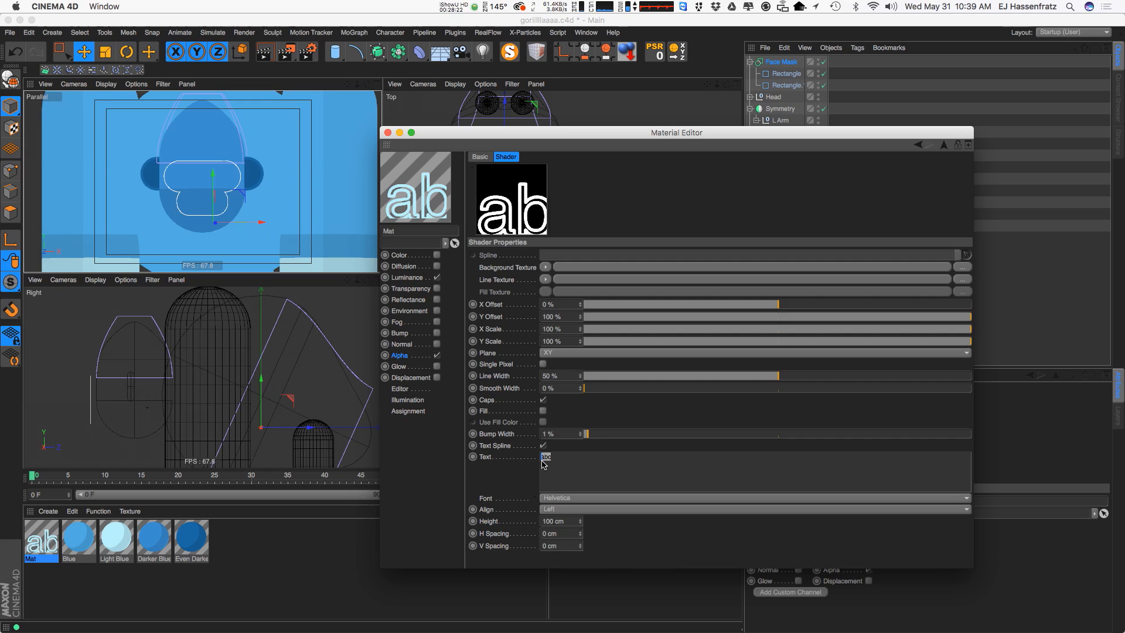
# Set the shader text to DDD with X Offset 13%, Y Offset 56%, X Scale 38% and Y Scale 32%
pyautogui.write('DDD')
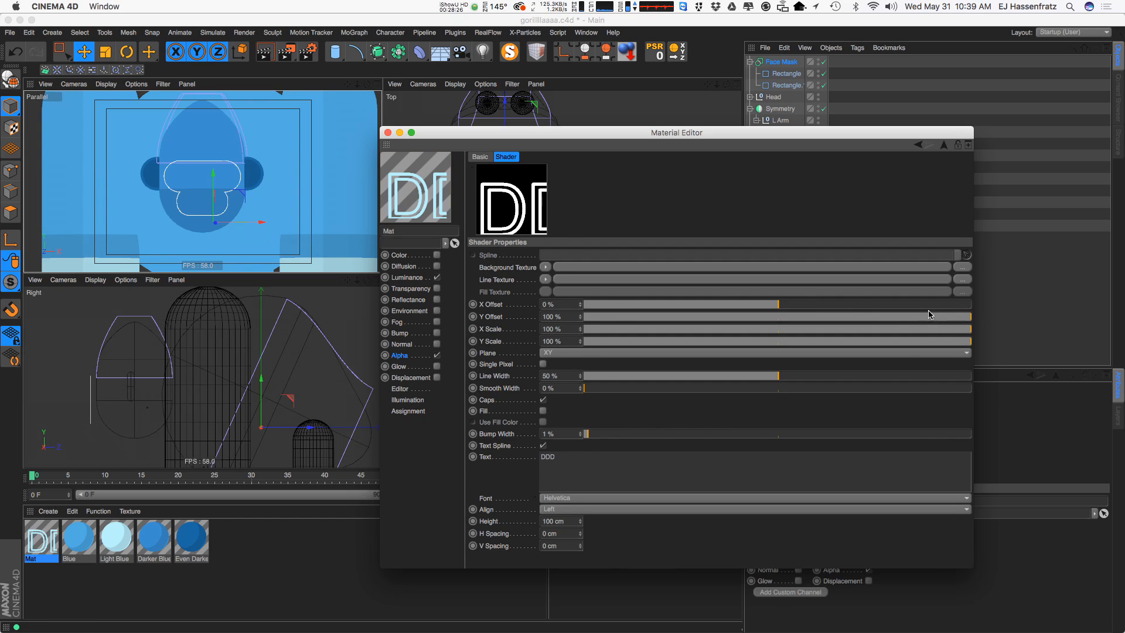
pyautogui.moveTo(929, 315); pyautogui.dragTo(888, 321)
pyautogui.moveTo(805, 304); pyautogui.dragTo(777, 305)
pyautogui.click(827, 316)
pyautogui.moveTo(867, 305); pyautogui.dragTo(804, 303)
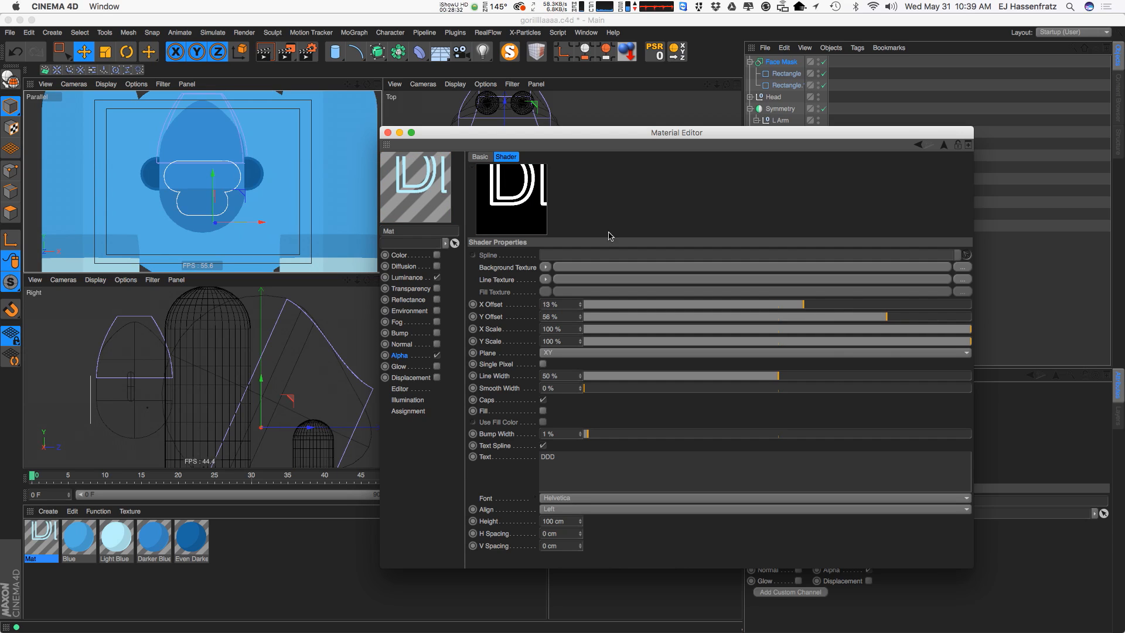
pyautogui.click(851, 329)
pyautogui.click(840, 342)
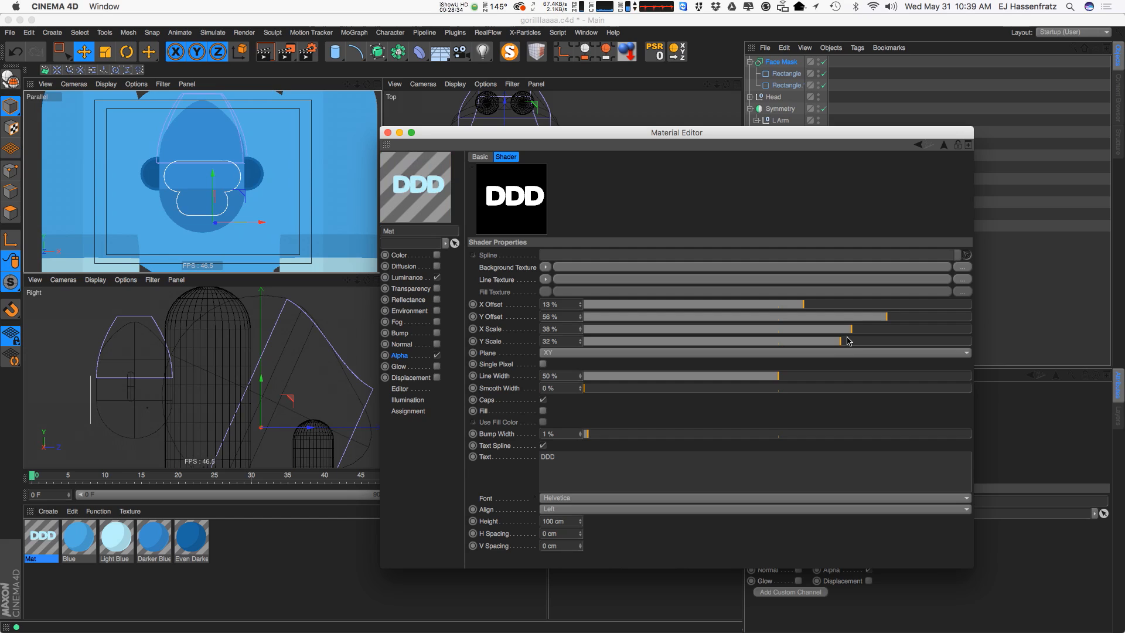
# Refine the text's placement with X Scale 39%, Y Scale 40%, Y Offset 59% and X Offset 5%
pyautogui.click(854, 329)
pyautogui.moveTo(844, 341); pyautogui.dragTo(856, 341)
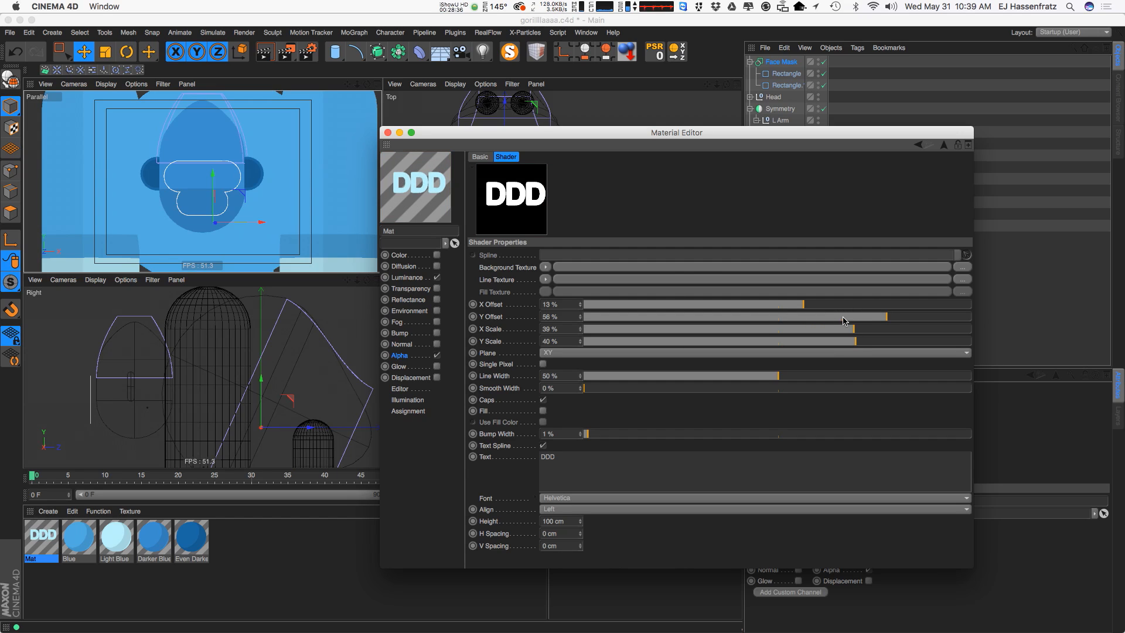
pyautogui.click(893, 317)
pyautogui.click(800, 305)
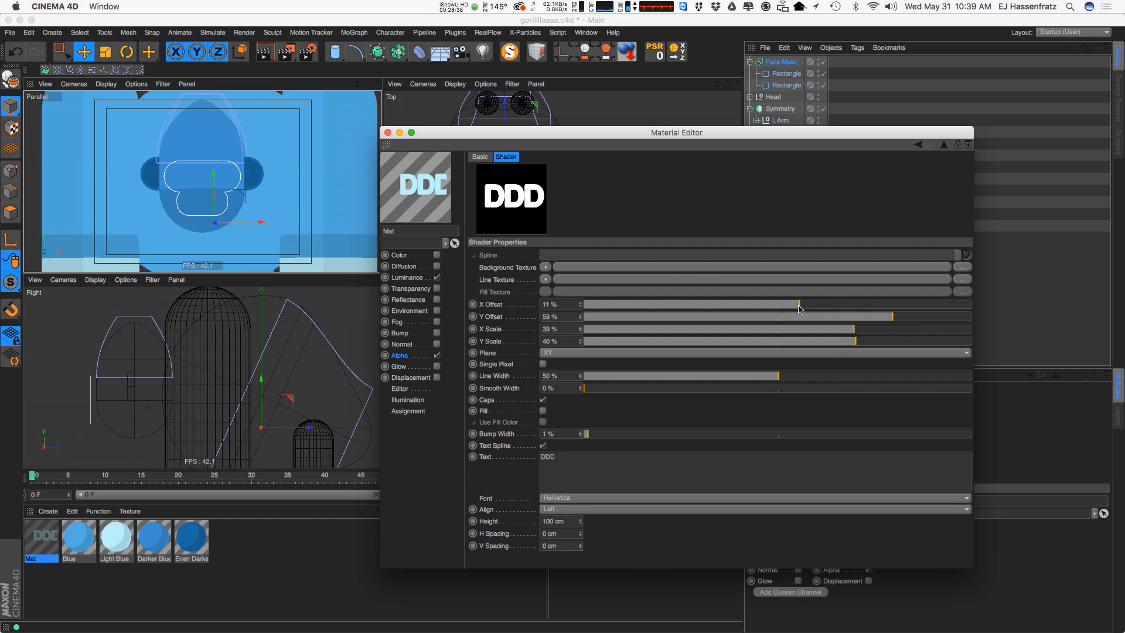
pyautogui.moveTo(800, 305); pyautogui.dragTo(788, 305)
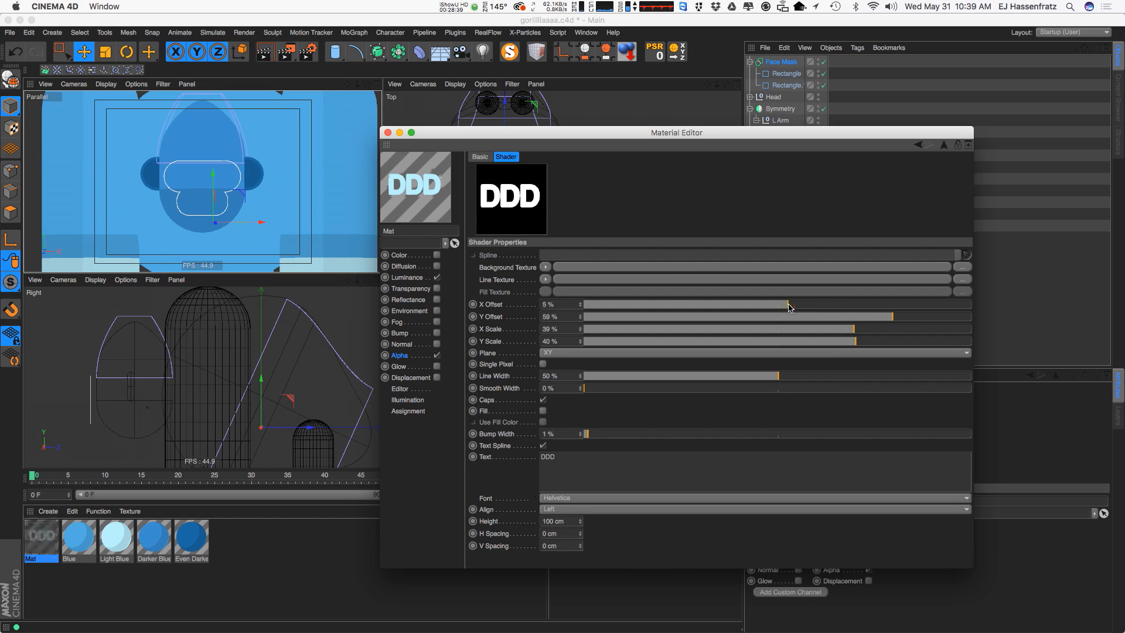
# Disable Text Spline and link the Face Mask object as the shader's spline
pyautogui.click(543, 446)
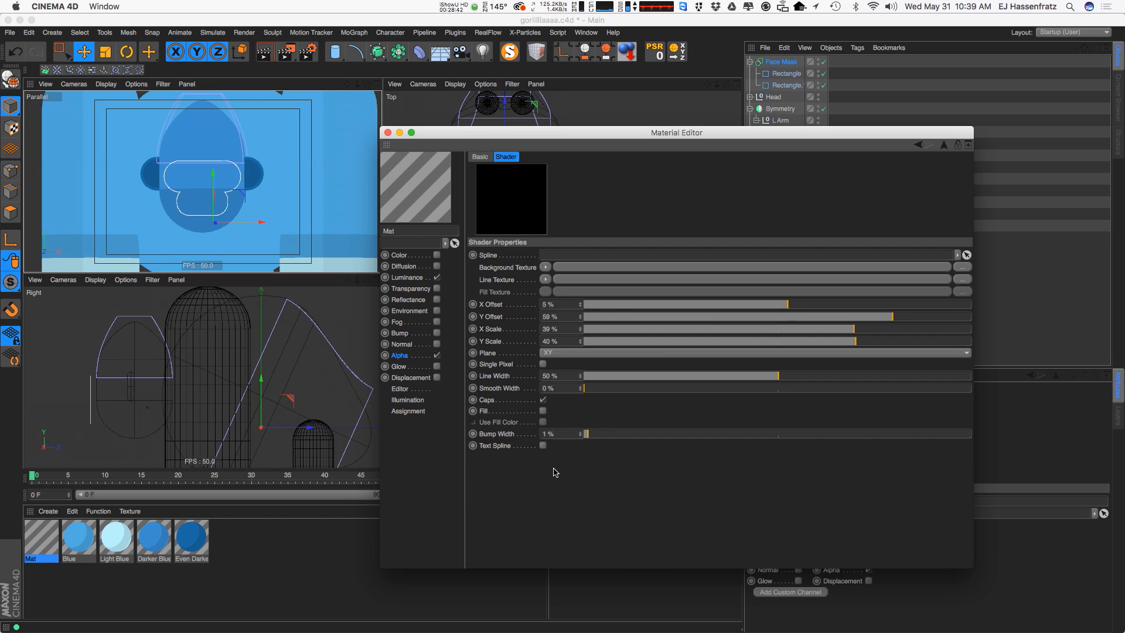
pyautogui.moveTo(774, 63); pyautogui.dragTo(586, 256)
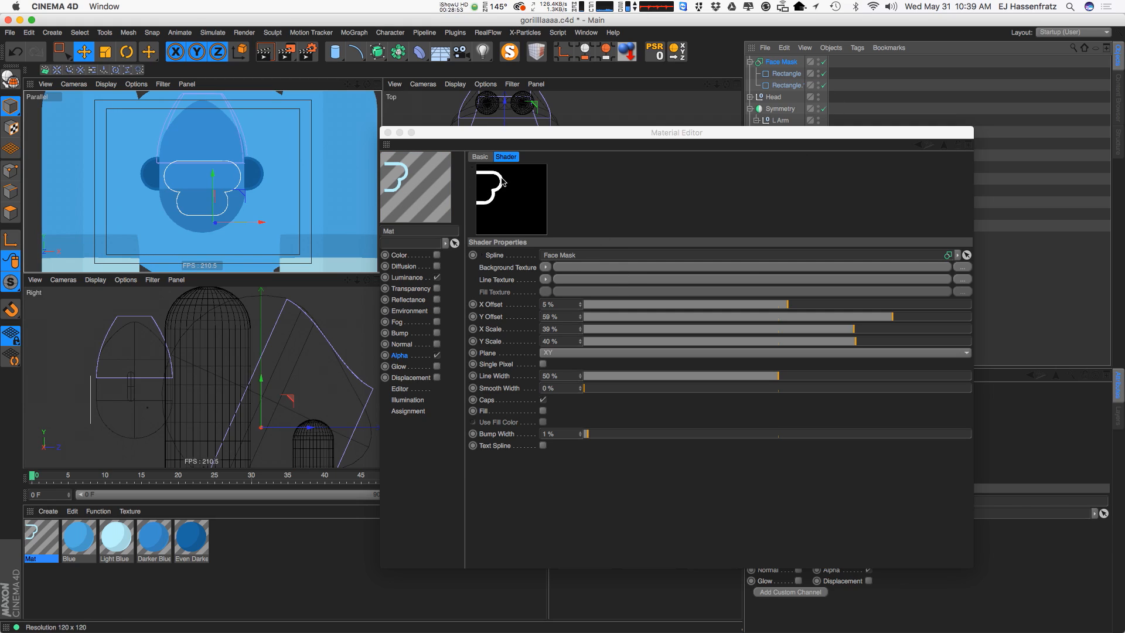
# Centre the mask outline in the shader with X Offset 47% and Y Offset 77%
pyautogui.click(804, 305)
pyautogui.moveTo(804, 305); pyautogui.dragTo(932, 317)
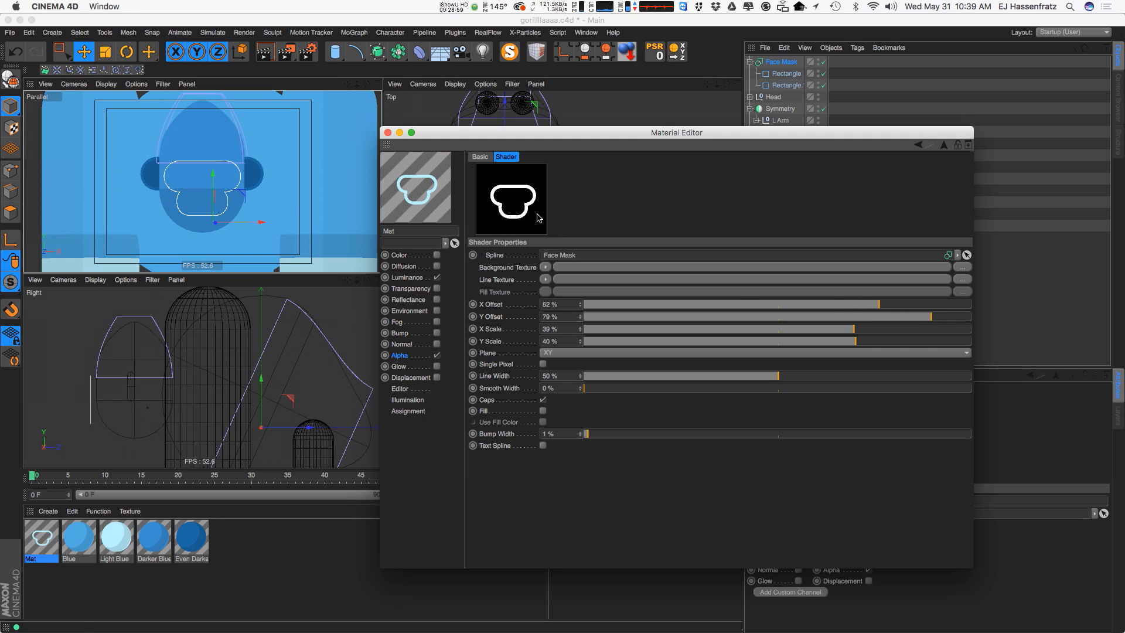
pyautogui.click(579, 319)
pyautogui.click(579, 319)
pyautogui.click(579, 307)
pyautogui.click(579, 307)
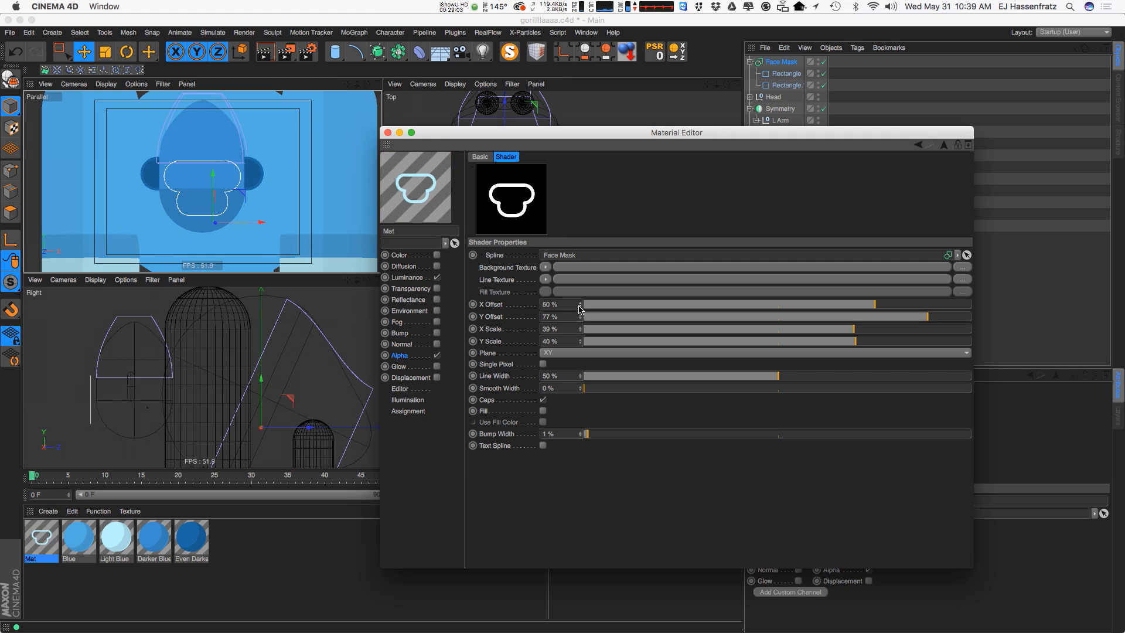
pyautogui.click(579, 308)
pyautogui.click(579, 307)
pyautogui.click(579, 308)
# Set the Spline shader's X Scale and Y Scale to 45%
pyautogui.moveTo(559, 328); pyautogui.dragTo(540, 323)
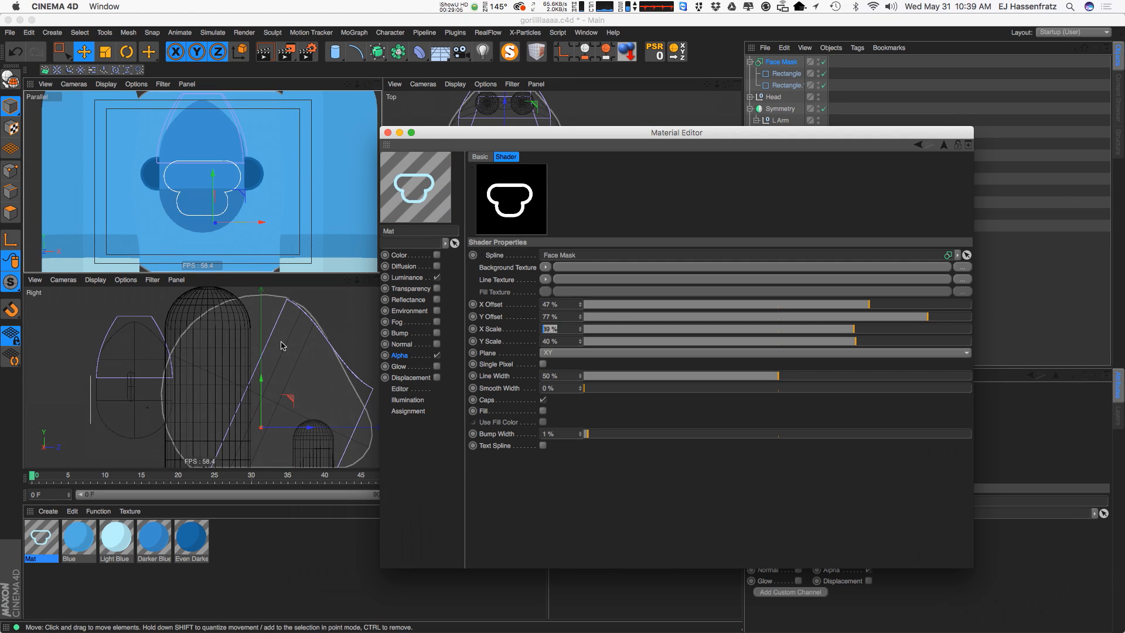
pyautogui.write('45')
pyautogui.press('Tab')
pyautogui.write('45')
pyautogui.press('Return')
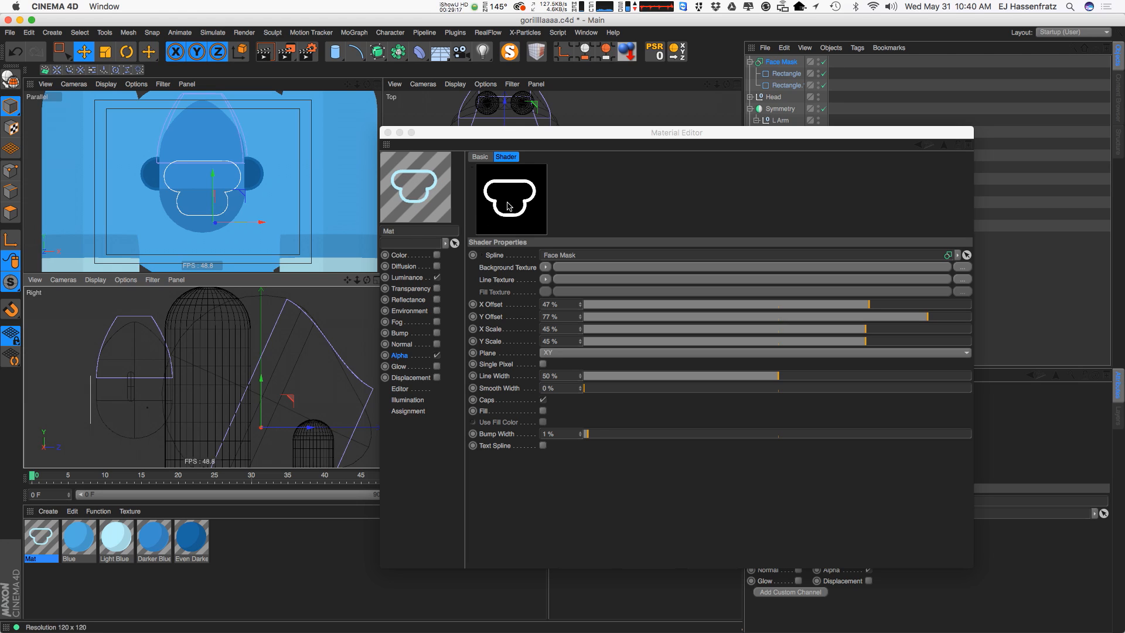
# Enable Fill and set the line width to 0% in the Spline shader, then close the Material Editor
pyautogui.click(542, 410)
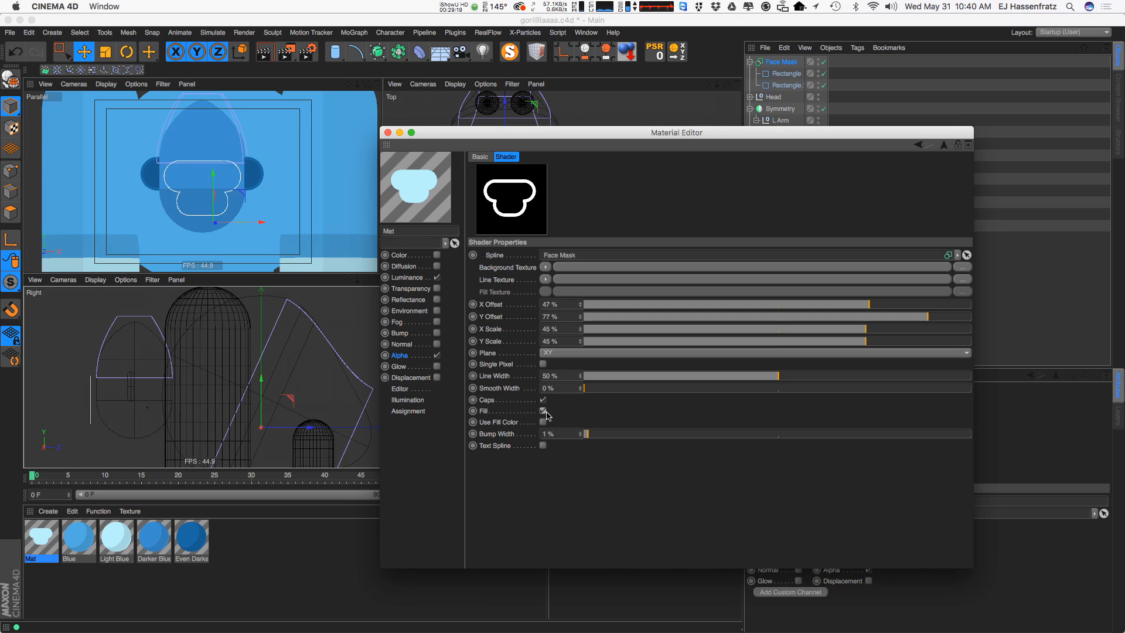
pyautogui.moveTo(778, 378); pyautogui.dragTo(583, 378)
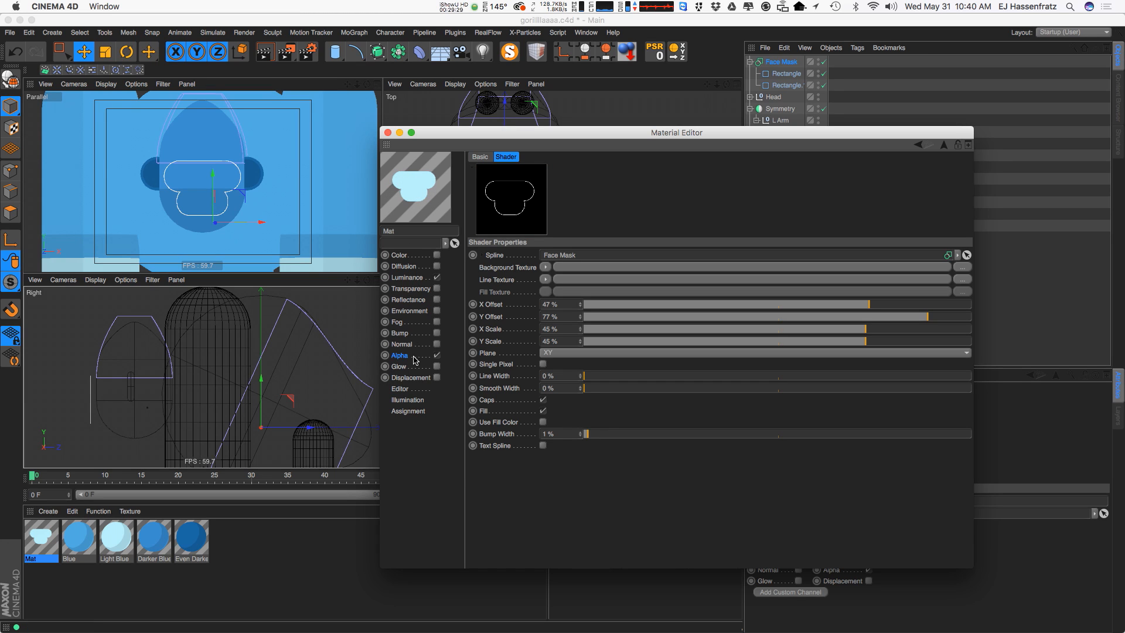
pyautogui.click(409, 278)
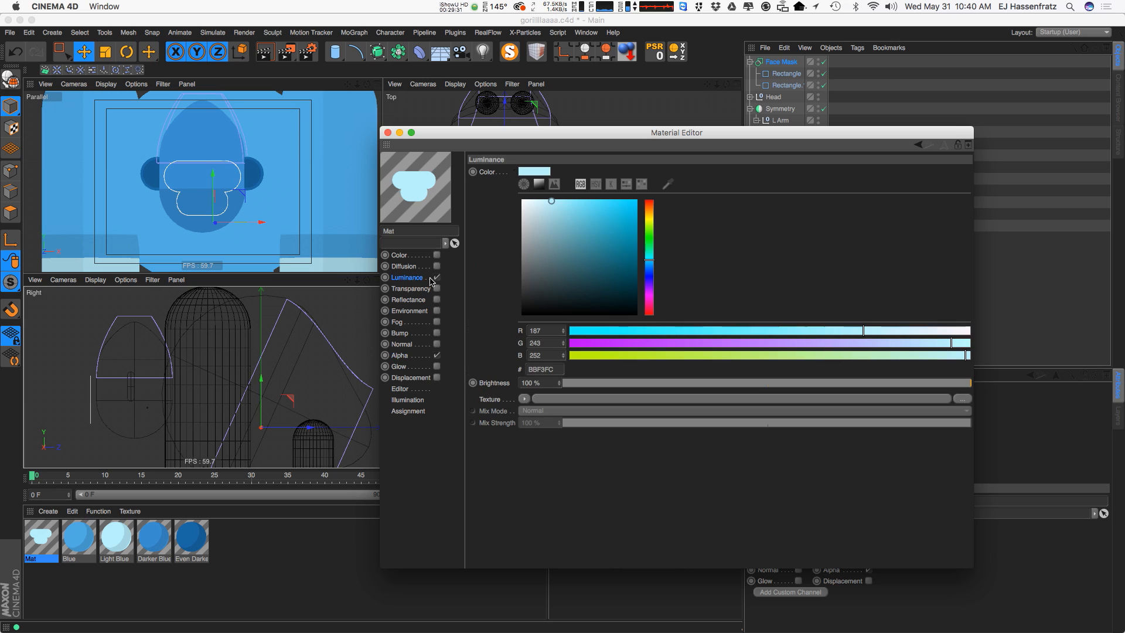
pyautogui.click(388, 133)
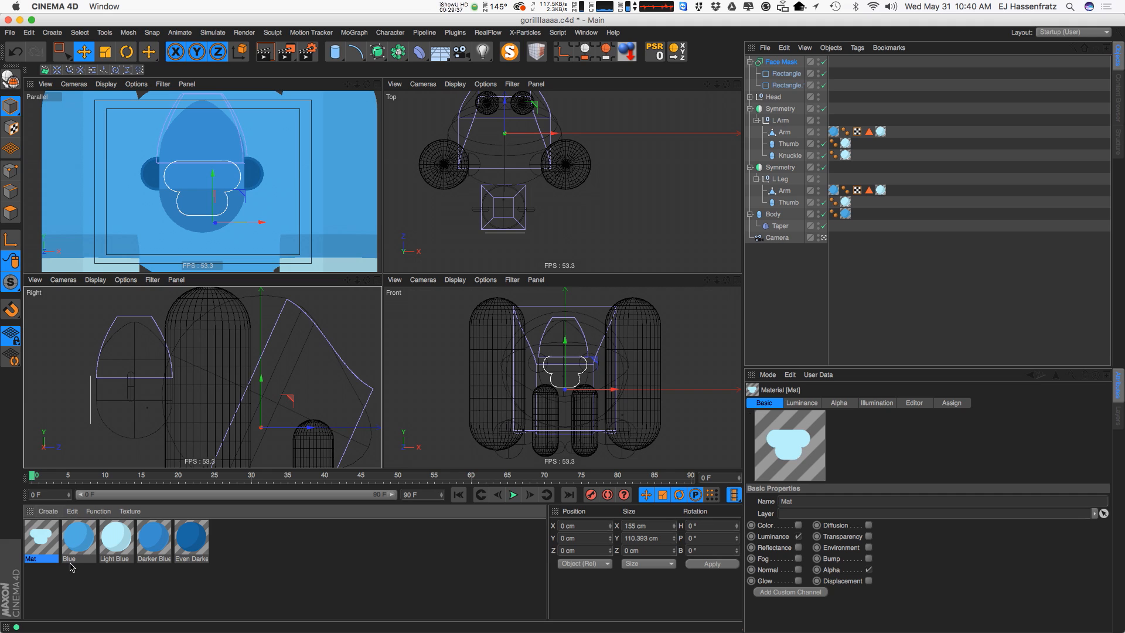
# Rename the new material as Face Mask and apply it to the Head object inside the Head group
pyautogui.doubleClick(39, 560)
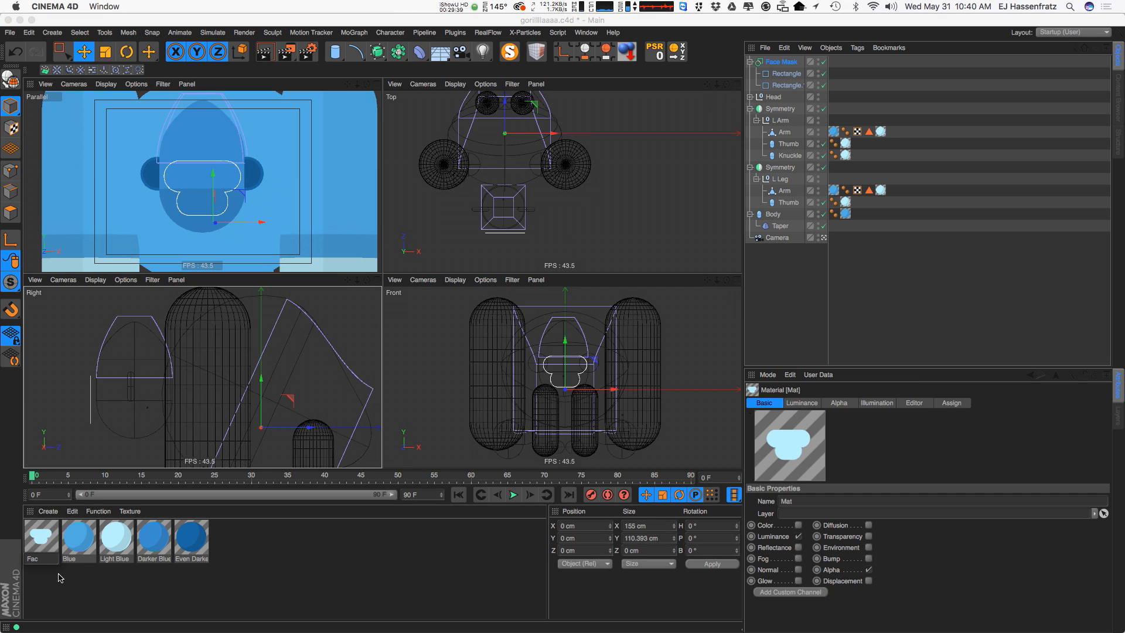
pyautogui.write('Face Mask')
pyautogui.press('Return')
pyautogui.moveTo(41, 536); pyautogui.dragTo(882, 134)
pyautogui.click(750, 97)
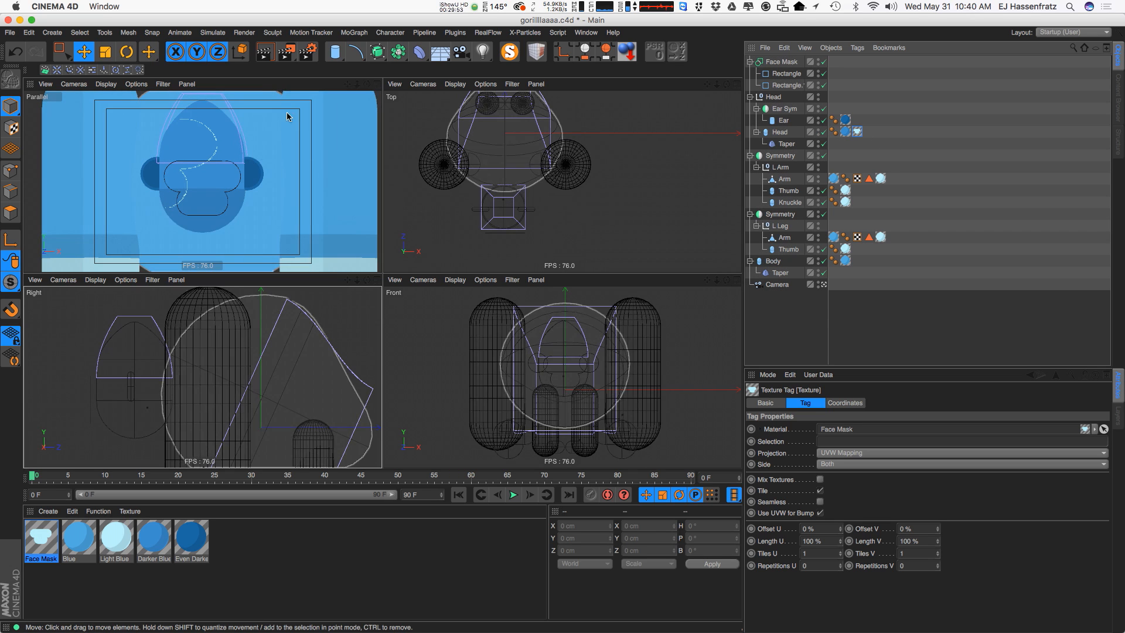
# Set the Face Mask texture tag to Offset U 29%, Offset V 23%, Length U 51% and Length V 66%
pyautogui.click(377, 83)
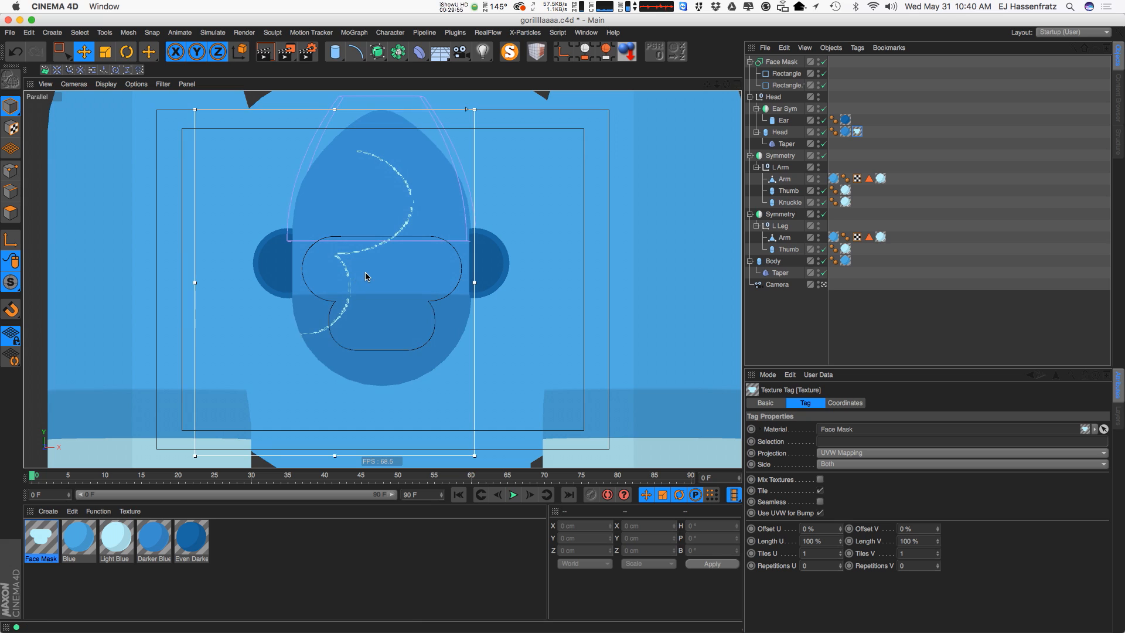
pyautogui.click(477, 118)
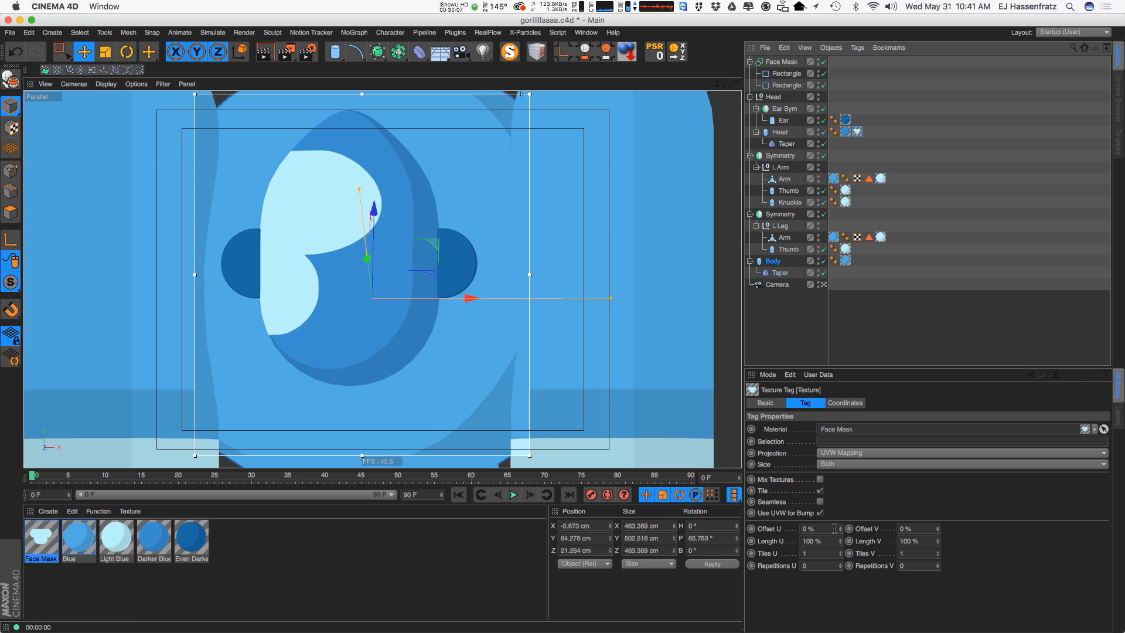
pyautogui.moveTo(840, 530); pyautogui.dragTo(844, 521)
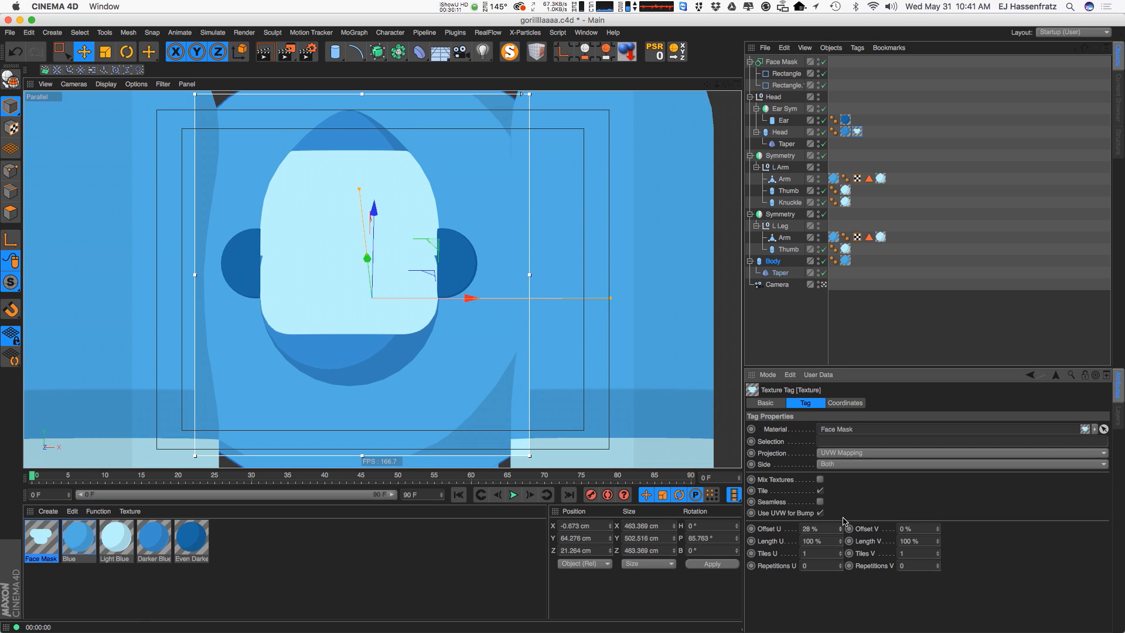
pyautogui.click(840, 527)
pyautogui.moveTo(936, 548); pyautogui.dragTo(934, 566)
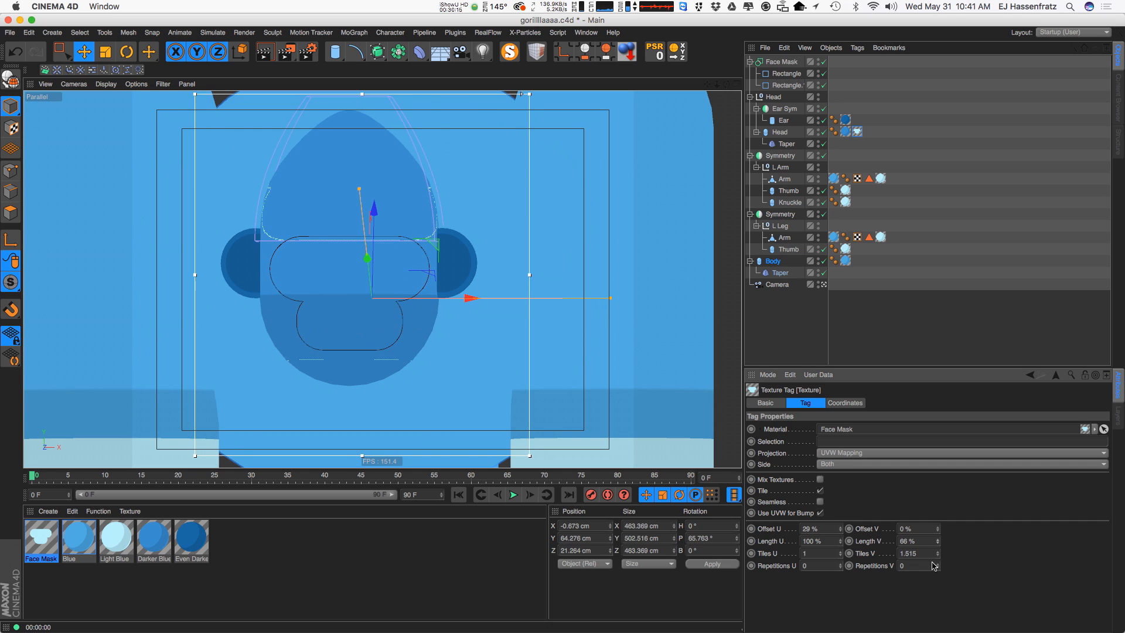
pyautogui.moveTo(937, 527); pyautogui.dragTo(937, 521)
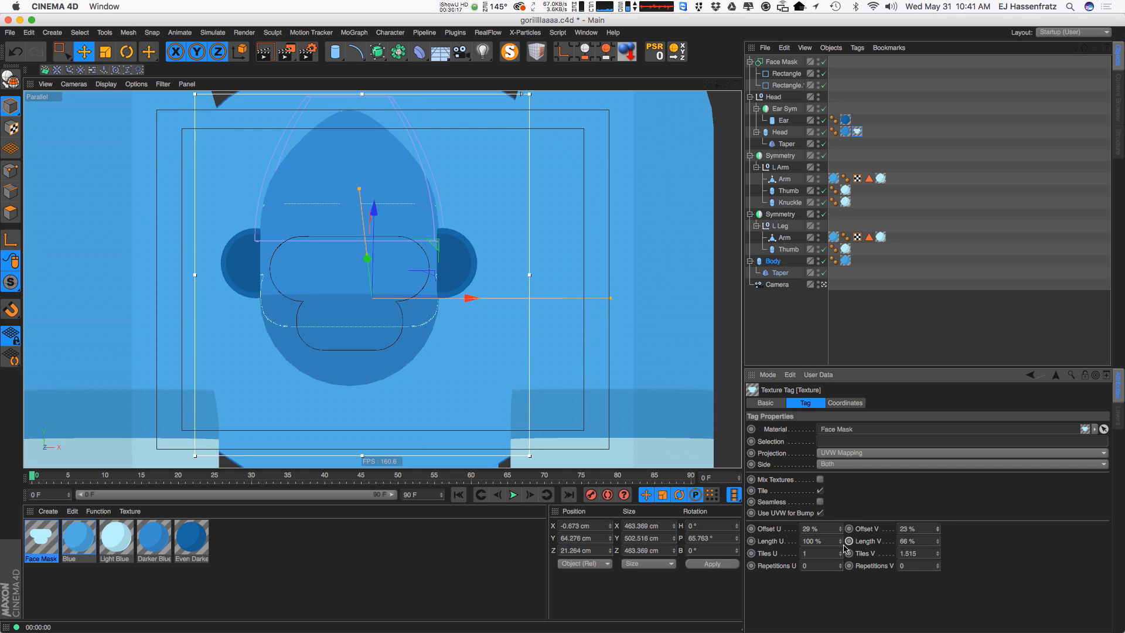
pyautogui.moveTo(843, 545); pyautogui.dragTo(840, 576)
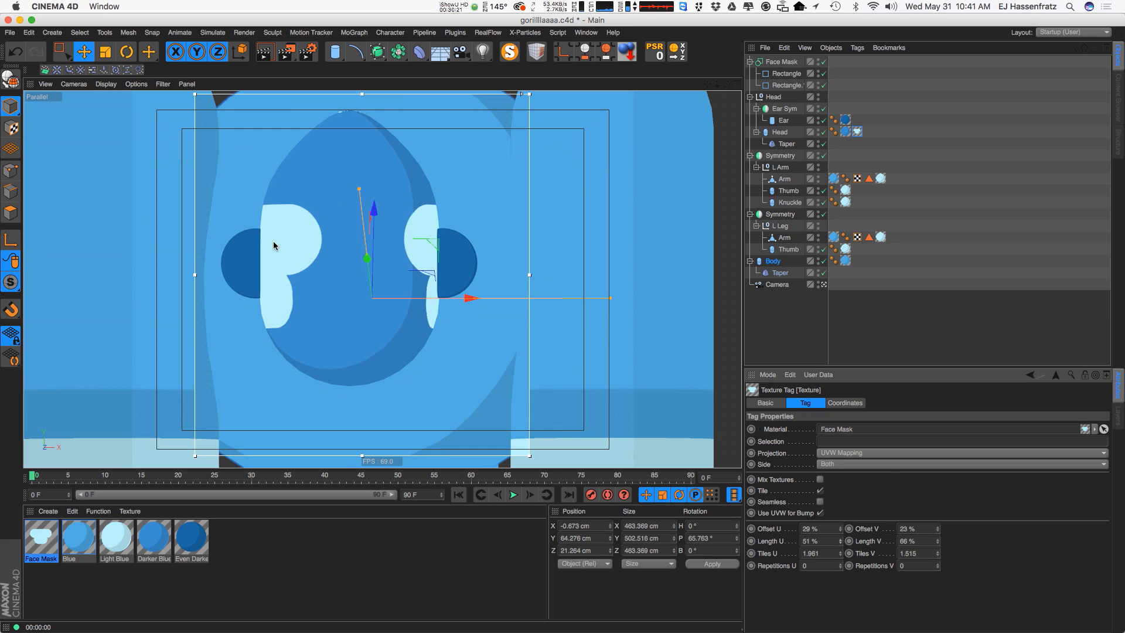
# Disable tiling on the Face Mask texture tag and centre the patch on the face with Offset U 52% and Offset V 30%
pyautogui.click(820, 491)
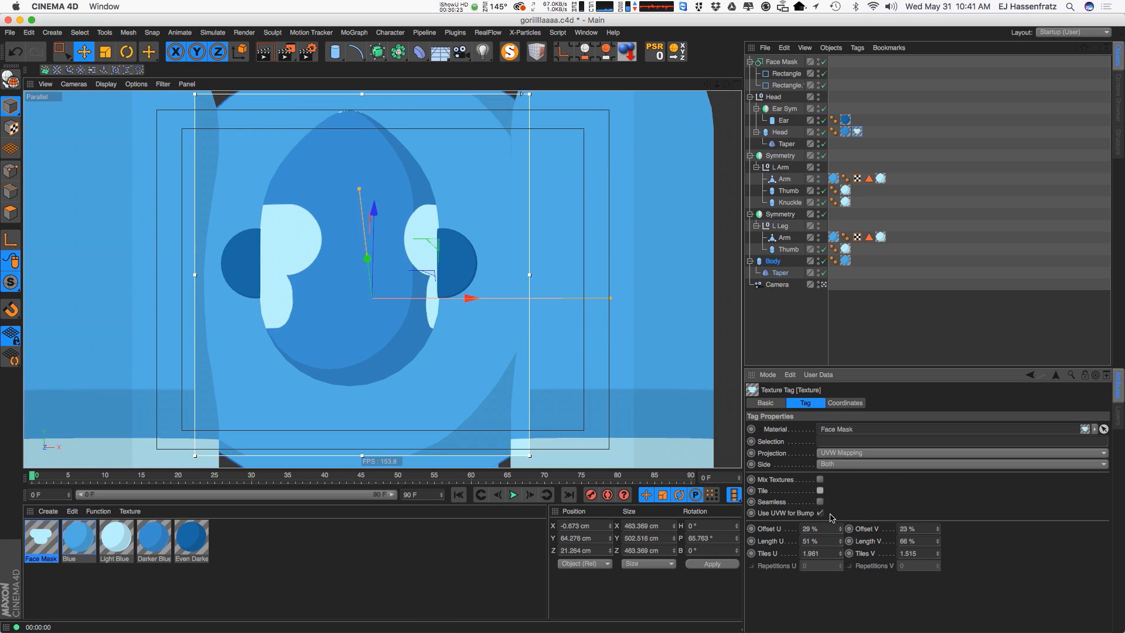
pyautogui.moveTo(836, 531); pyautogui.dragTo(839, 519)
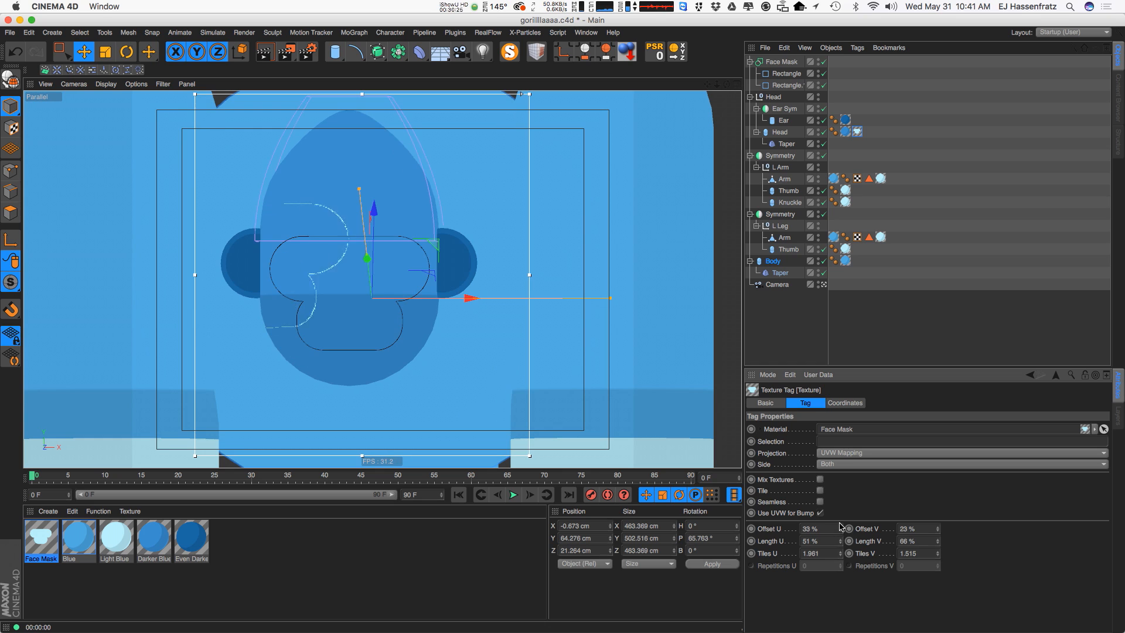
pyautogui.moveTo(837, 515); pyautogui.dragTo(837, 518)
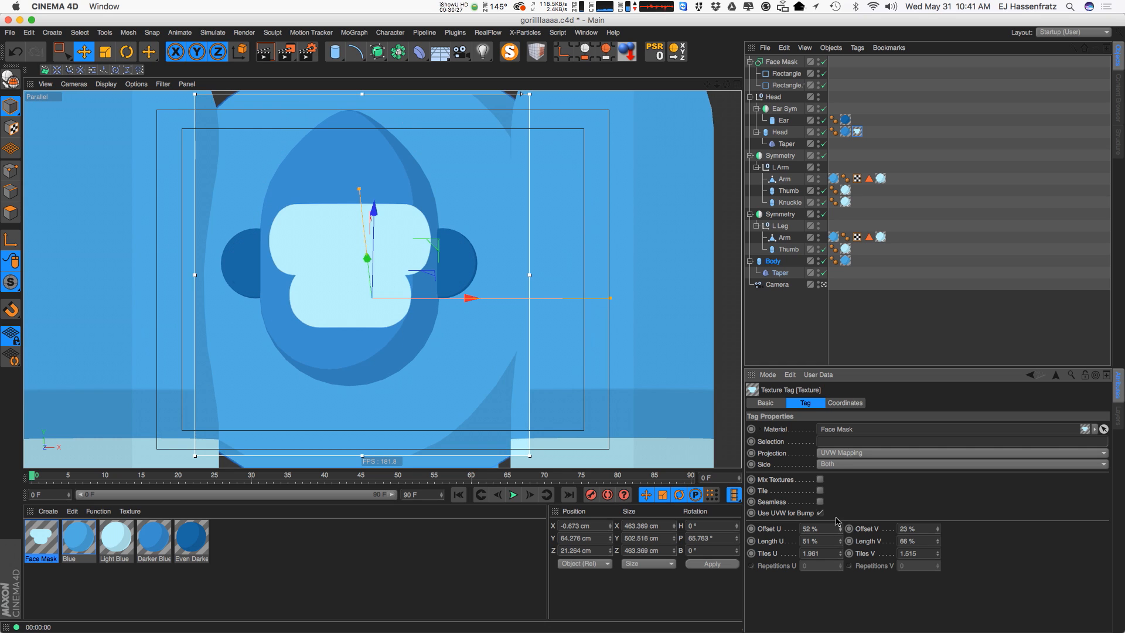
pyautogui.moveTo(941, 531); pyautogui.dragTo(936, 530)
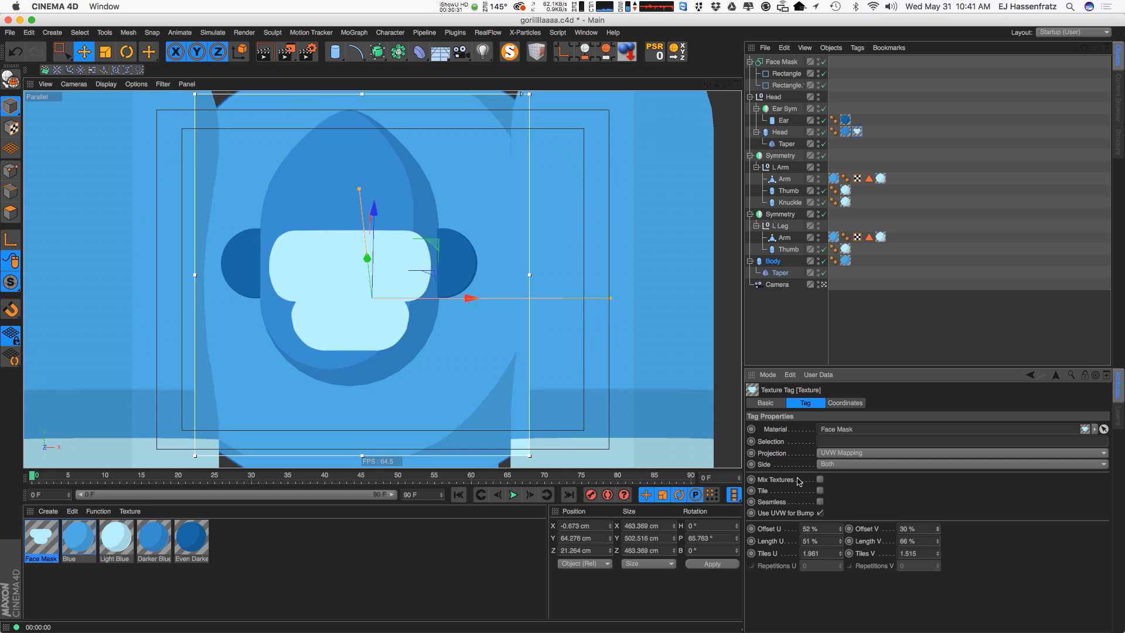
pyautogui.moveTo(351, 368)
pyautogui.keyDown('alt'); pyautogui.mouseDown()
pyautogui.moveTo(413, 350)
pyautogui.moveTo(375, 321)
pyautogui.moveTo(417, 334)
pyautogui.moveTo(386, 352)
pyautogui.mouseUp(); pyautogui.keyUp('alt')
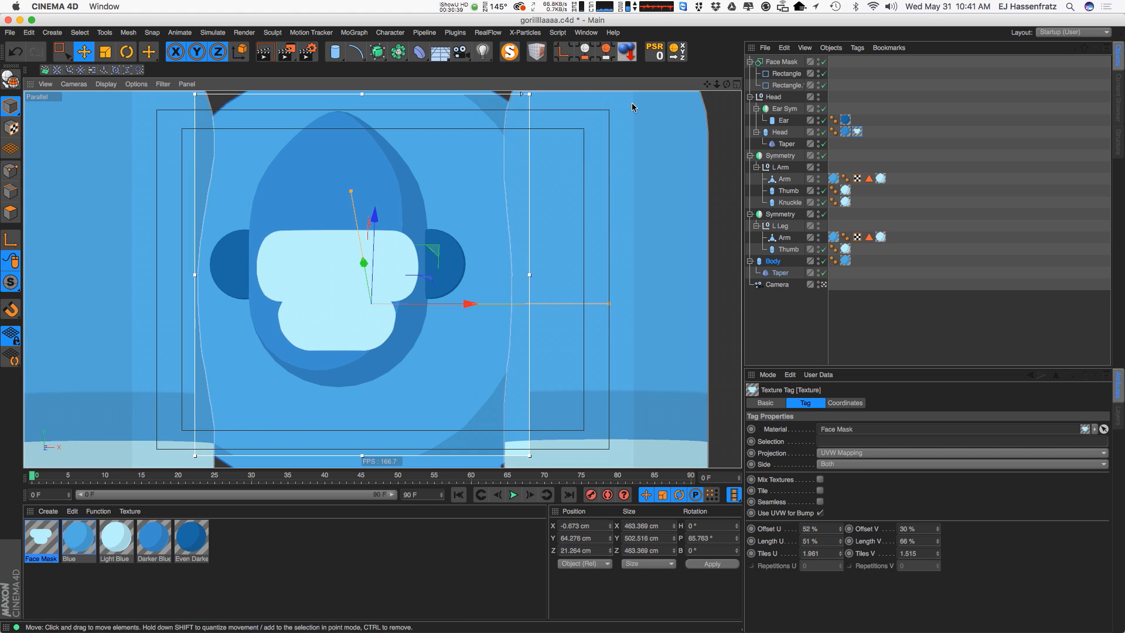
pyautogui.click(737, 84)
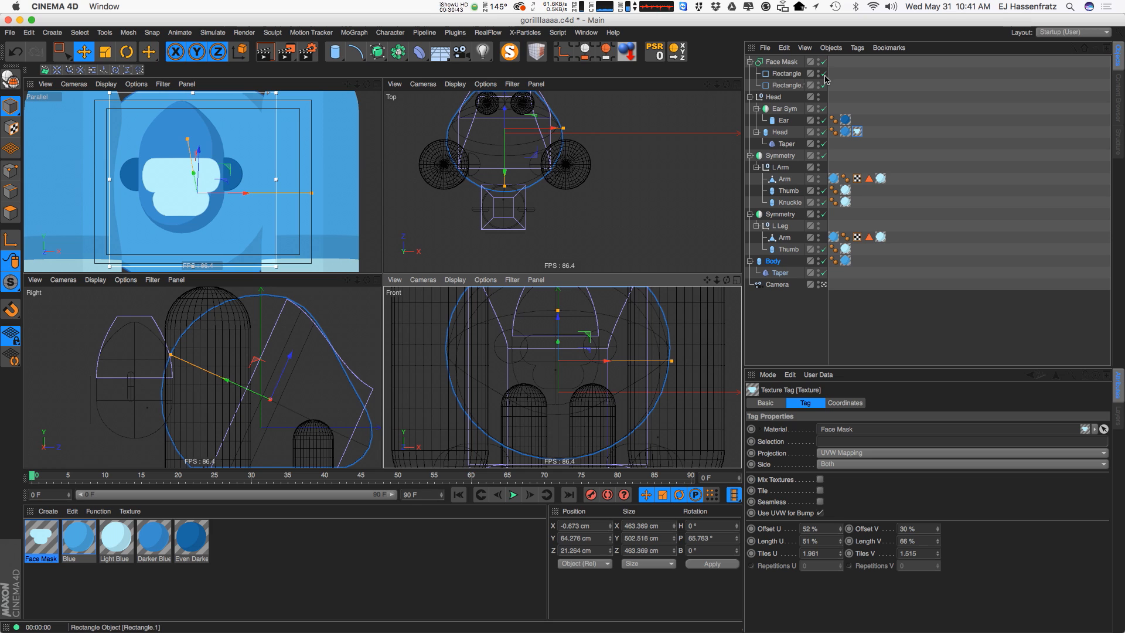
# Copy the Rectangle.1 spline out of the Face Mask group to the first place in the object hierarchy
pyautogui.moveTo(829, 72); pyautogui.dragTo(872, 73)
pyautogui.click(808, 86)
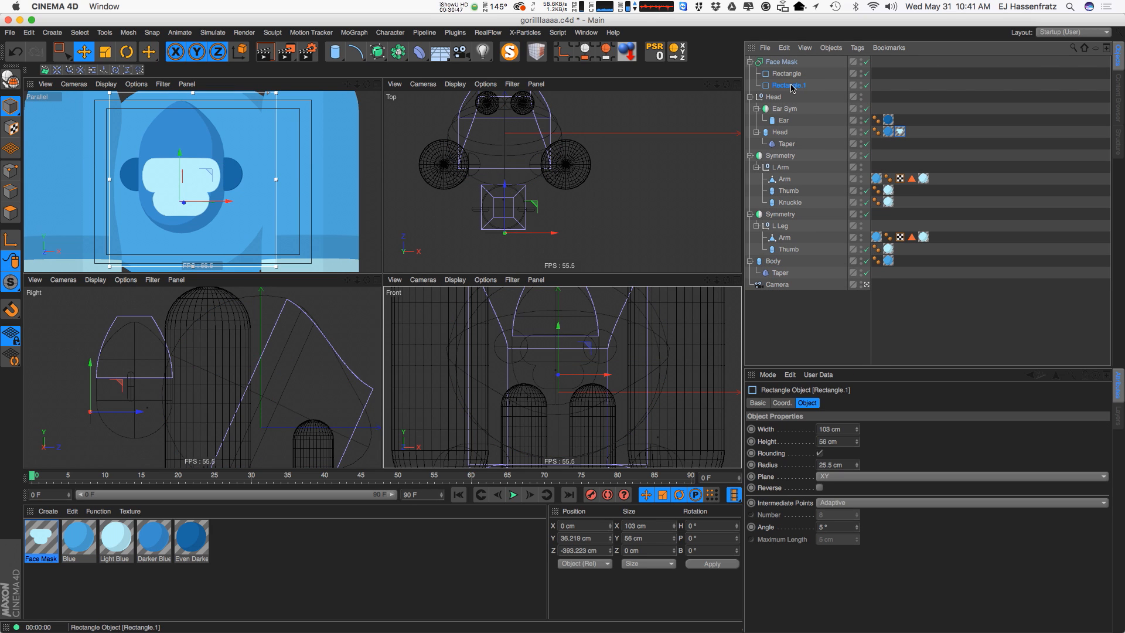
pyautogui.keyDown('ctrl'); pyautogui.moveTo(786, 61); pyautogui.dragTo(790, 61); pyautogui.keyUp('ctrl')
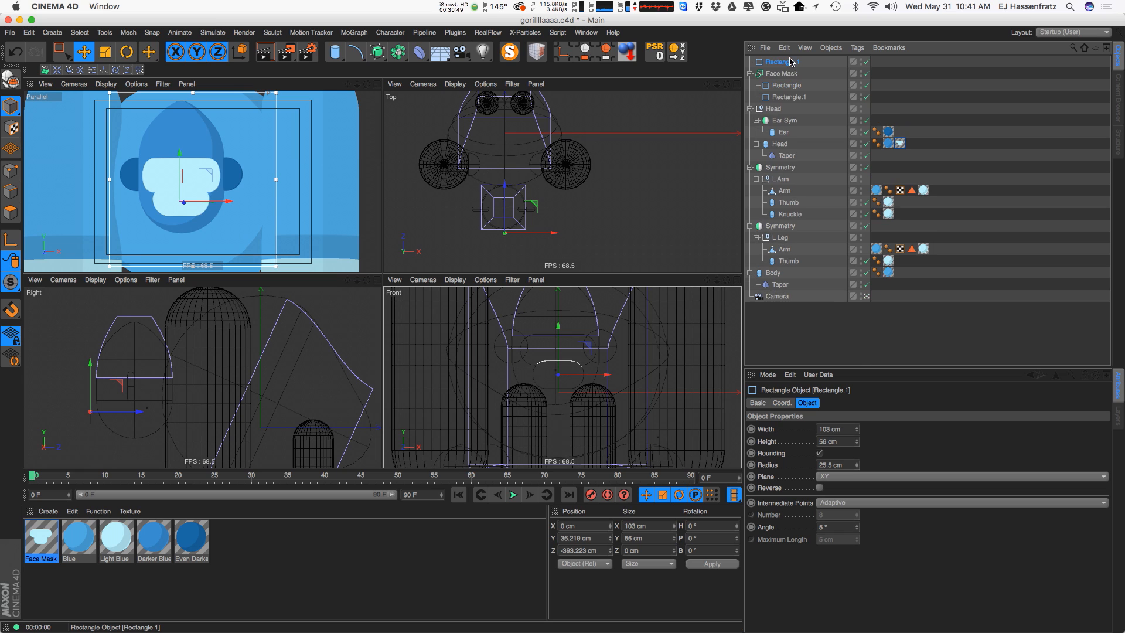
# Delete the copied rectangle spline from the first place in the object hierarchy
pyautogui.doubleClick(773, 62)
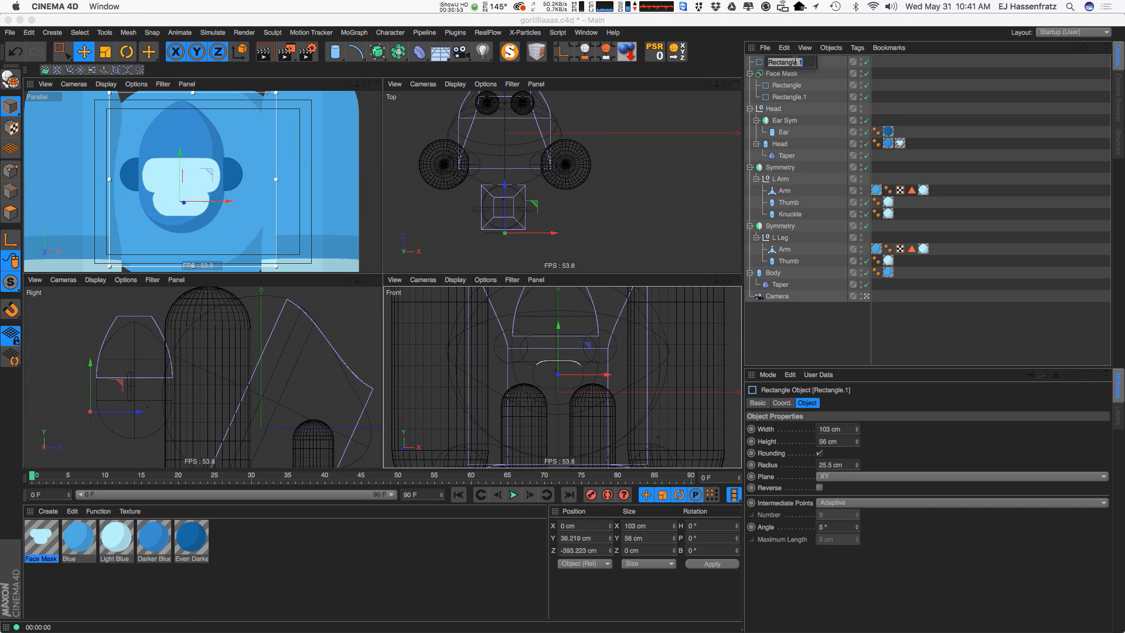
pyautogui.click(882, 80)
pyautogui.click(780, 62)
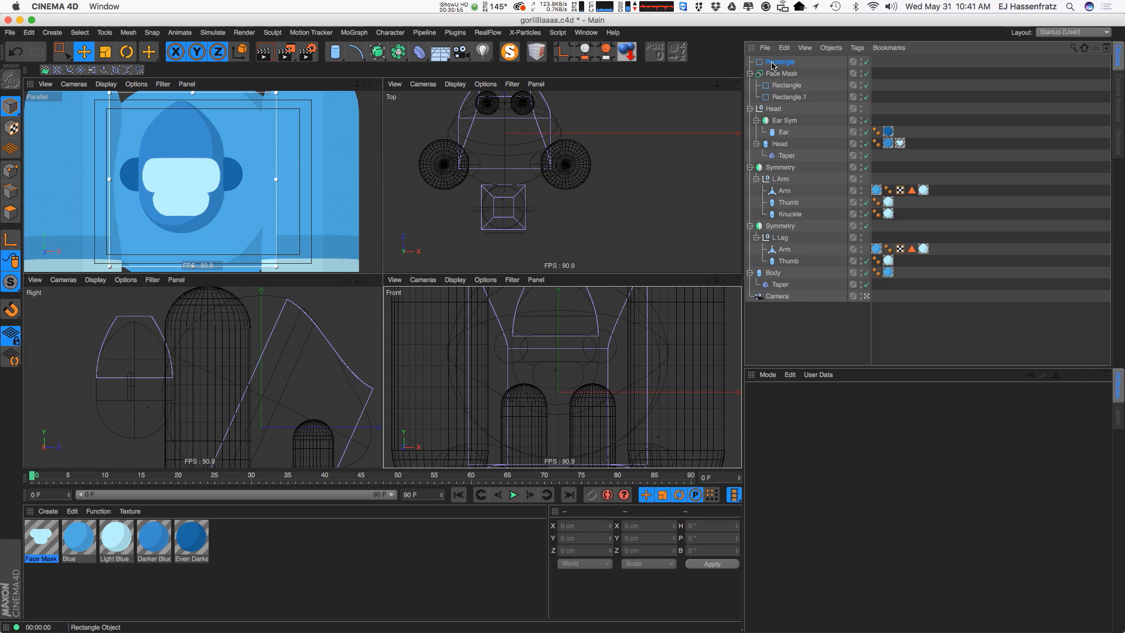
pyautogui.press('Delete')
# Add a Circle spline in the XY plane and set its radius to 28 cm
pyautogui.moveTo(356, 51); pyautogui.dragTo(451, 69)
pyautogui.moveTo(856, 452); pyautogui.dragTo(842, 537)
pyautogui.scroll(3, 568, 415)
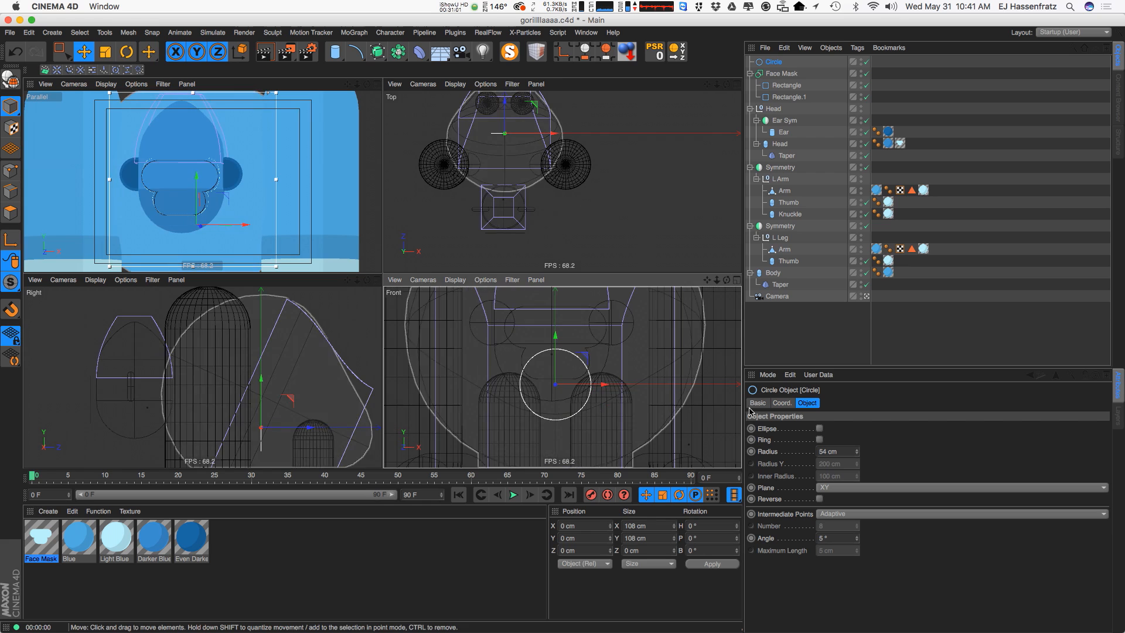
pyautogui.moveTo(857, 453); pyautogui.dragTo(862, 468)
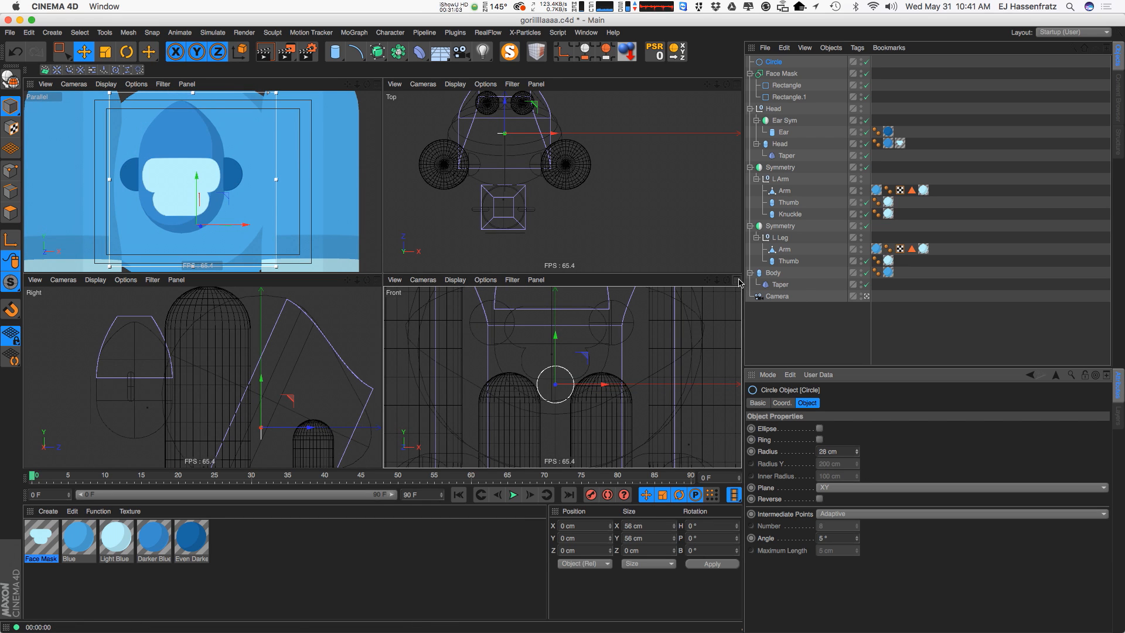
# Raise the circle to about Y 45 cm within the lower face patch in the Front view and make it editable
pyautogui.click(737, 280)
pyautogui.keyDown('alt'); pyautogui.moveTo(386, 256); pyautogui.dragTo(397, 320, button='middle'); pyautogui.keyUp('alt')
pyautogui.moveTo(381, 304); pyautogui.dragTo(370, 242)
pyautogui.keyDown('alt'); pyautogui.moveTo(378, 302); pyautogui.dragTo(467, 296, button='right'); pyautogui.keyUp('alt')
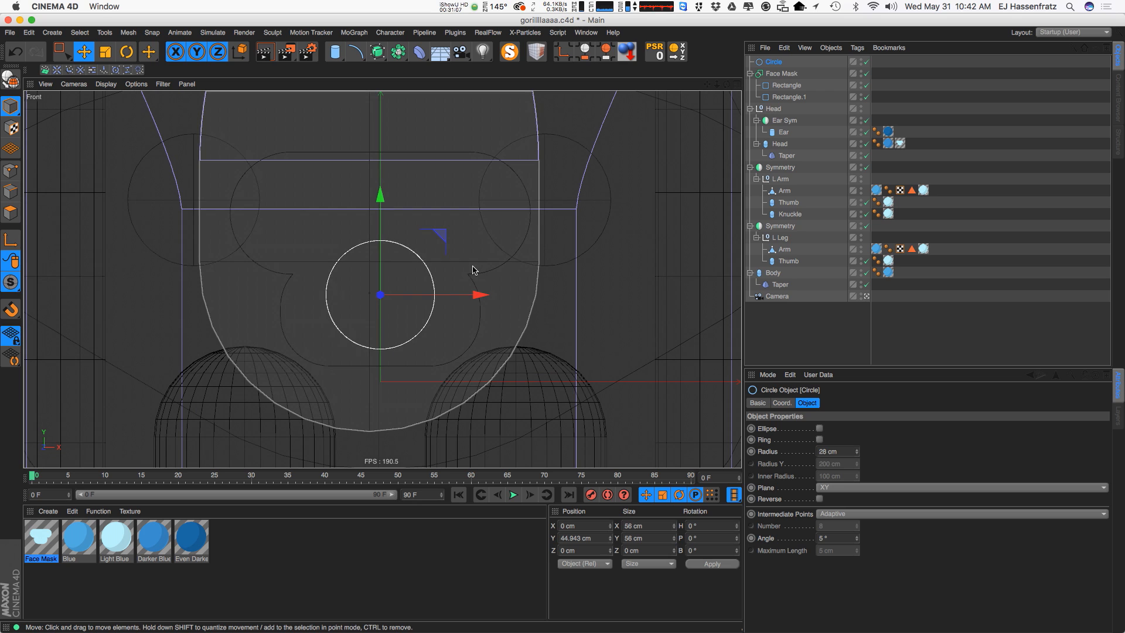
pyautogui.press('c')
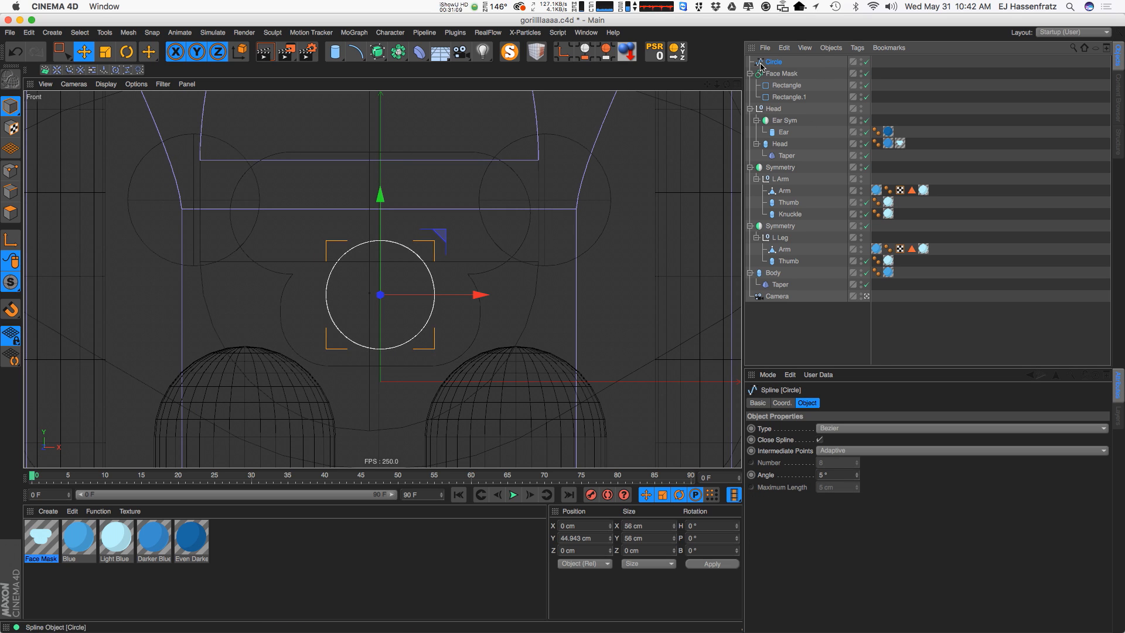
# Flatten the circle by lowering its upper point to about Y 10 cm and raising its lower point to about Y -5 cm
pyautogui.click(11, 171)
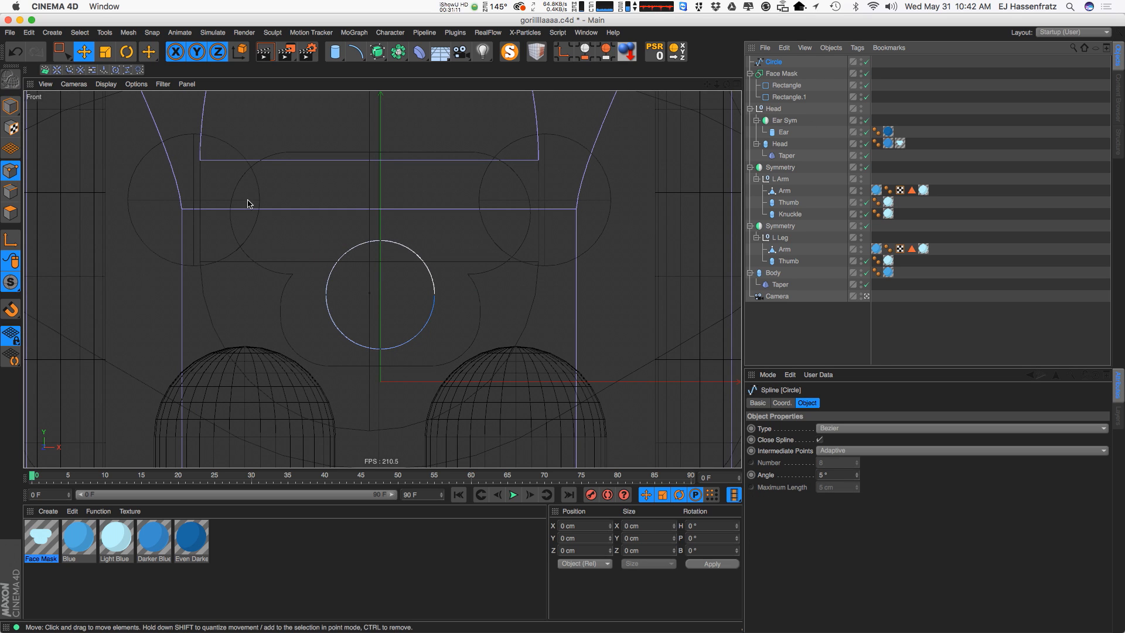
pyautogui.click(379, 240)
pyautogui.moveTo(383, 194); pyautogui.dragTo(385, 227)
pyautogui.click(326, 295)
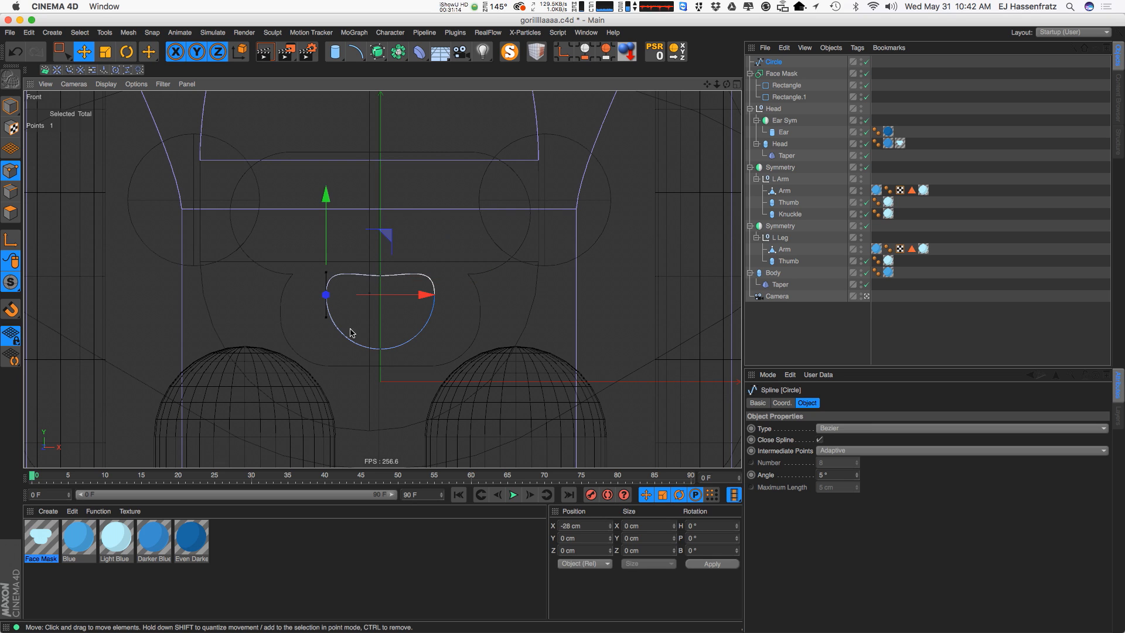
pyautogui.click(381, 349)
pyautogui.moveTo(381, 348); pyautogui.dragTo(381, 305)
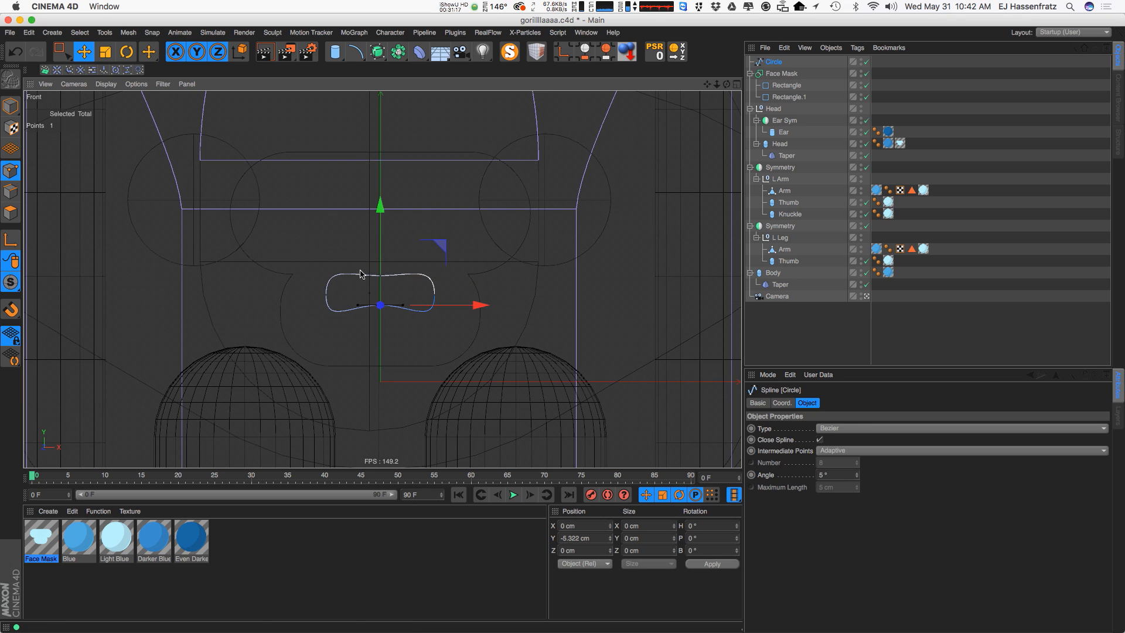
# Shorten the vertical Bezier handles of the spline's two side points to taper both ends of the mouth shape
pyautogui.click(333, 305)
pyautogui.click(326, 295)
pyautogui.scroll(3, 428, 310)
pyautogui.click(436, 290)
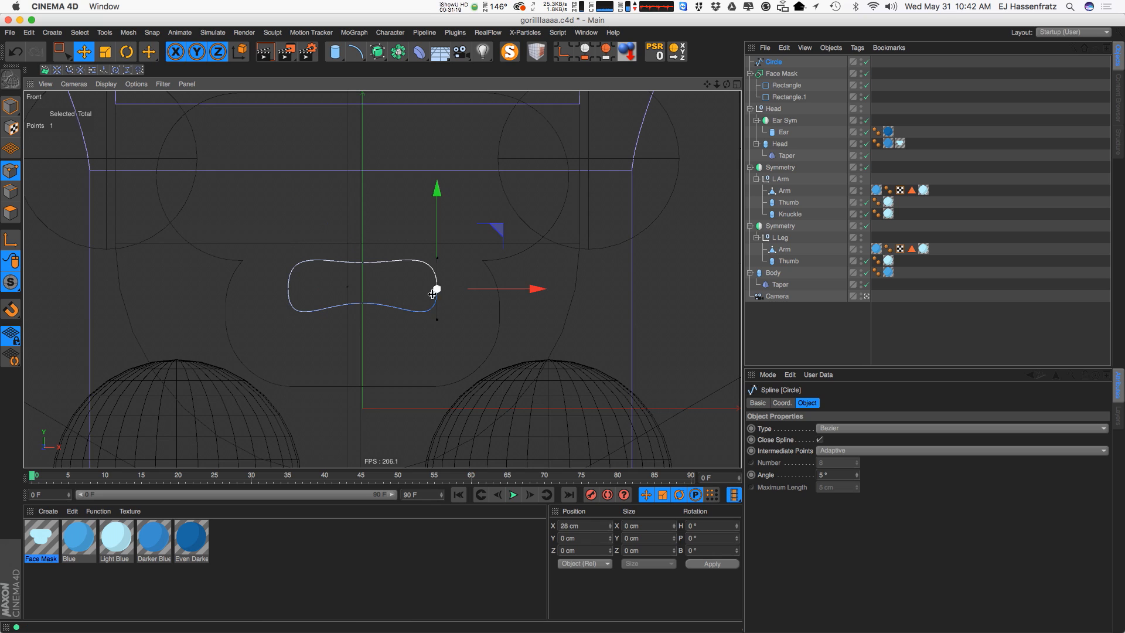
pyautogui.moveTo(438, 320); pyautogui.dragTo(438, 301)
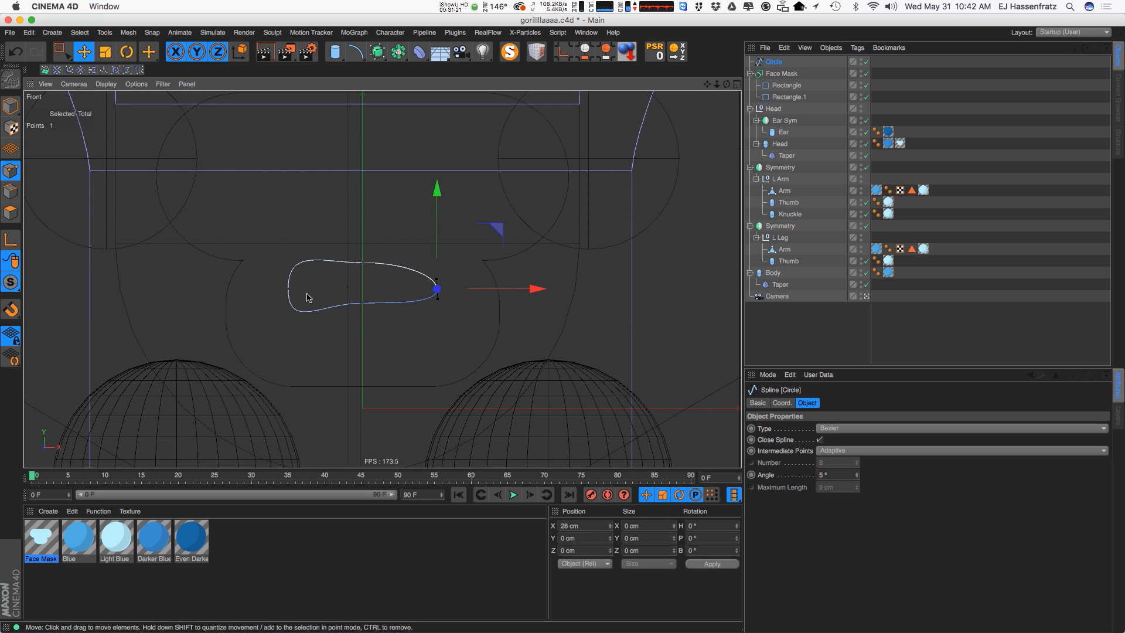
pyautogui.click(287, 289)
pyautogui.moveTo(288, 321); pyautogui.dragTo(290, 304)
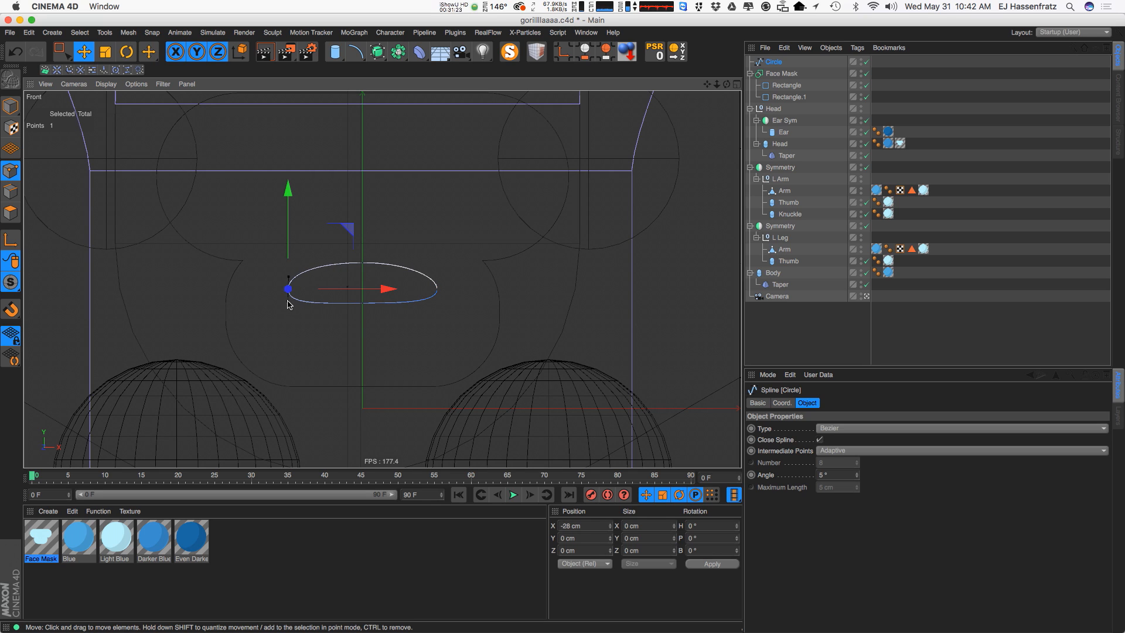
# Raise the spline's lower middle point to about Y 0.6 cm and refine the side tangents to form a thin, downturned mouth
pyautogui.moveTo(362, 302); pyautogui.dragTo(366, 238)
pyautogui.click(437, 287)
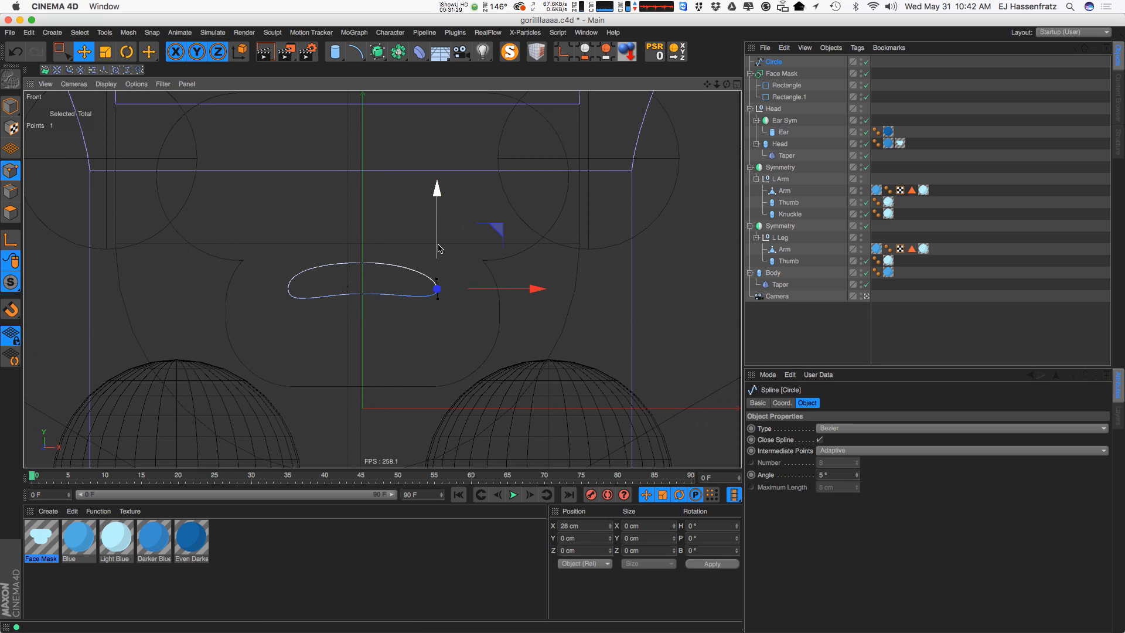
pyautogui.click(288, 289)
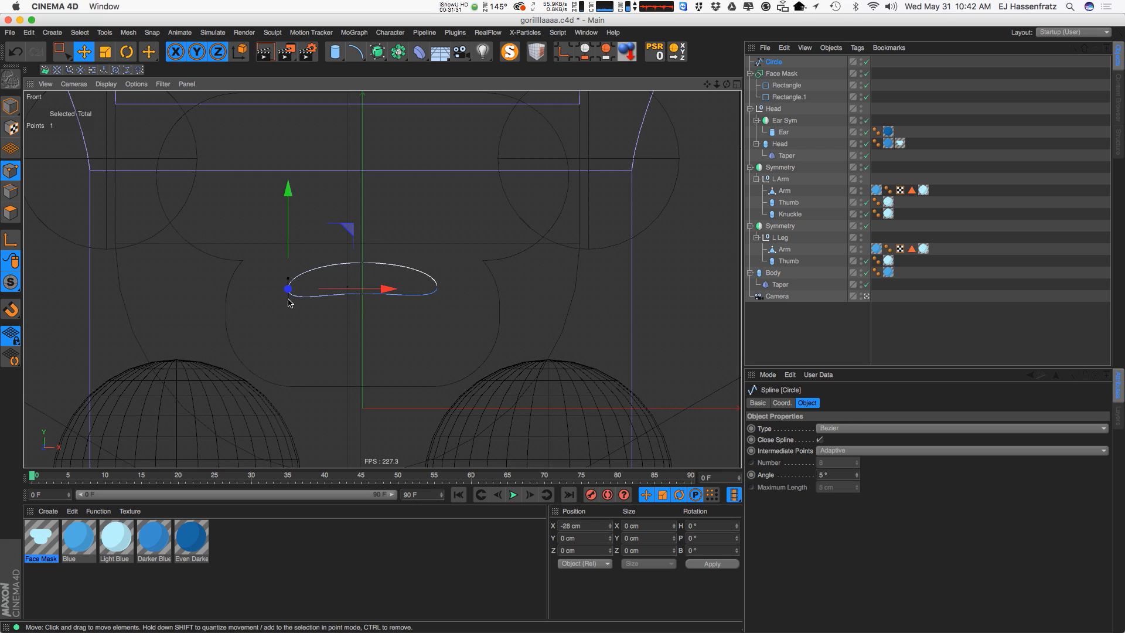
pyautogui.click(362, 292)
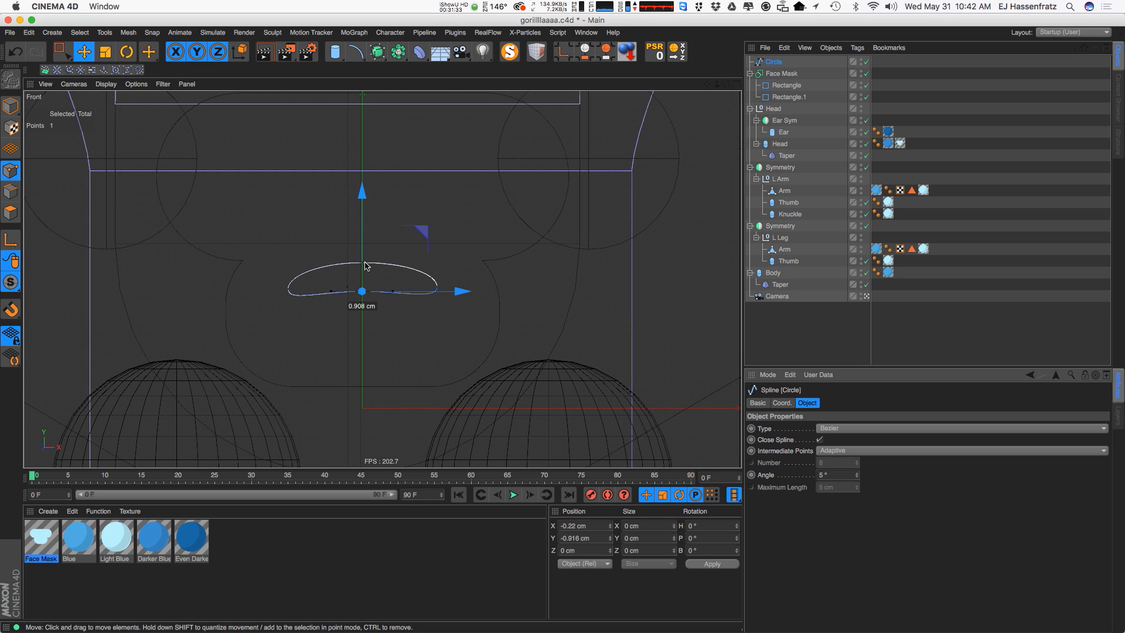
pyautogui.moveTo(364, 260); pyautogui.dragTo(358, 250)
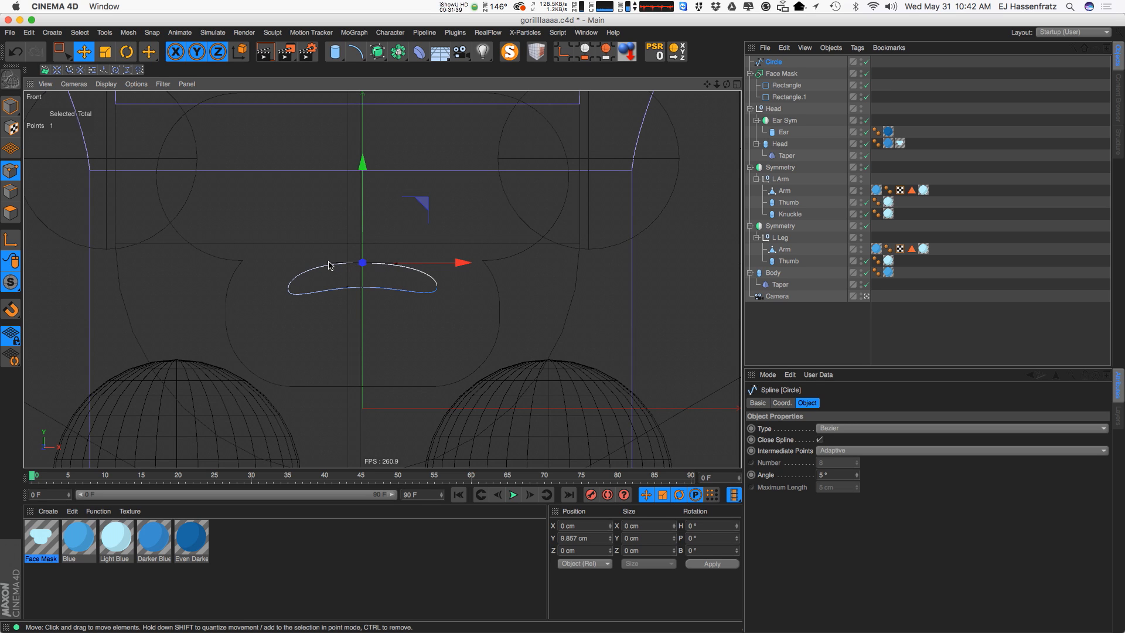
pyautogui.hotkey('ctrl', 'z')
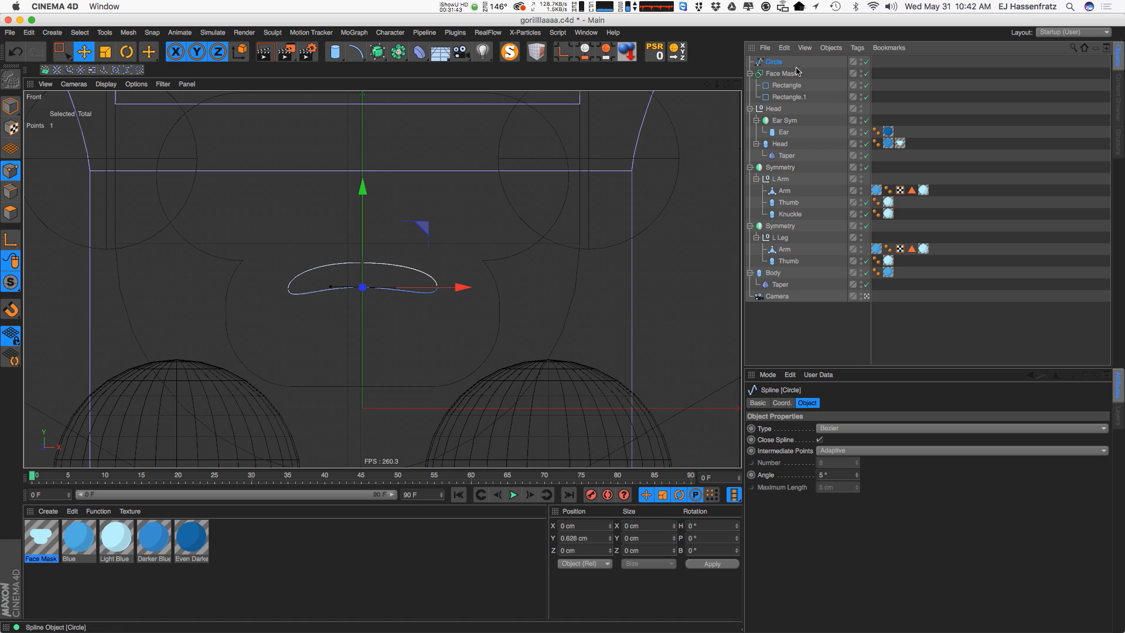
# Rename the Circle spline as Mouth
pyautogui.doubleClick(774, 63)
pyautogui.write('Mou')
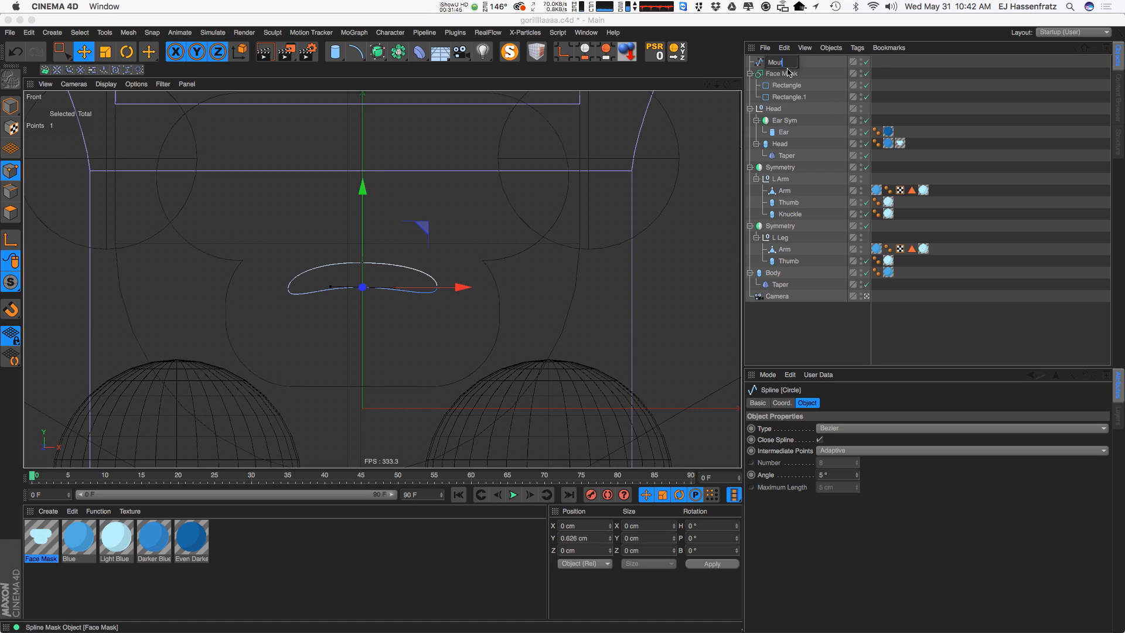
pyautogui.write('th')
pyautogui.press('Return')
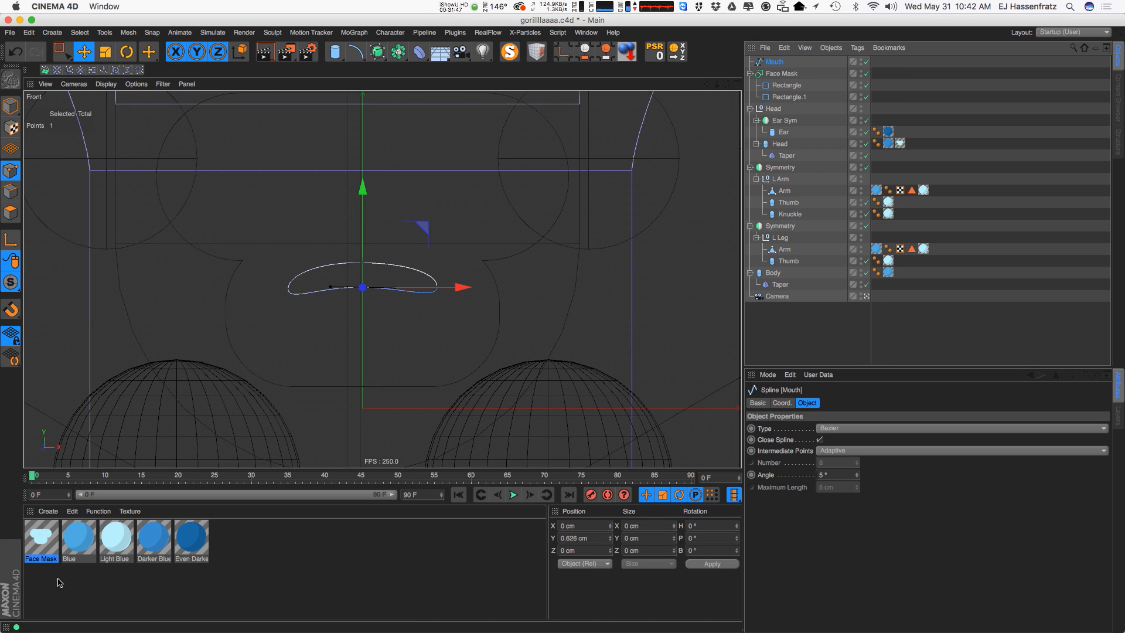
# Duplicate the Face Mask material and rename the copy as Mouth
pyautogui.click(39, 545)
pyautogui.keyDown('ctrl'); pyautogui.moveTo(65, 544); pyautogui.dragTo(75, 557); pyautogui.keyUp('ctrl')
pyautogui.doubleClick(79, 559)
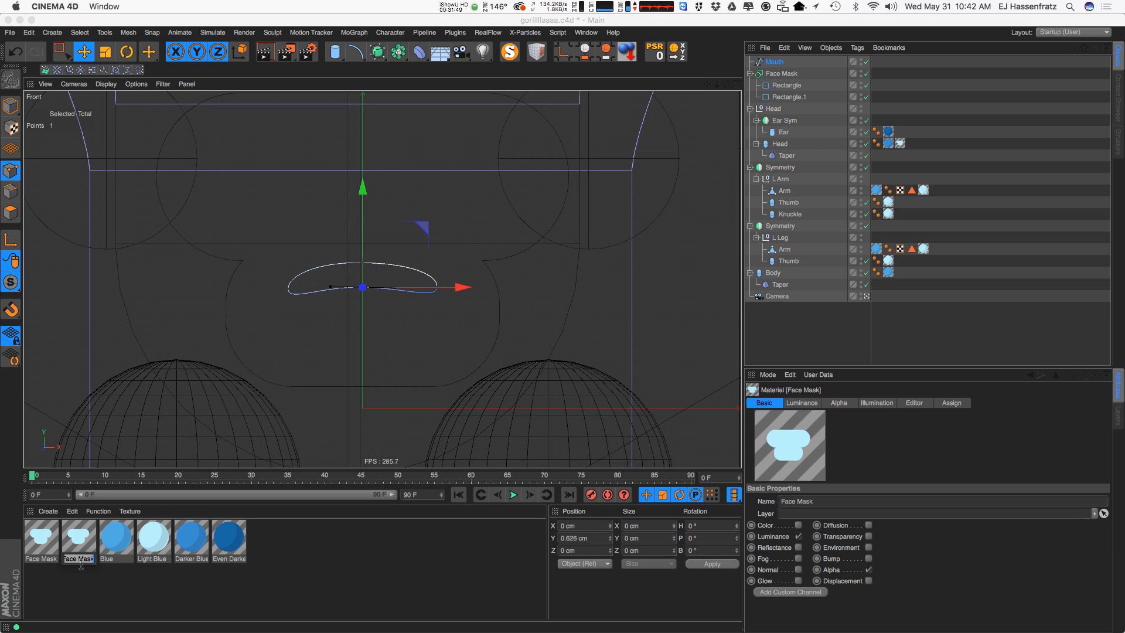
pyautogui.write('Mouth')
pyautogui.press('Return')
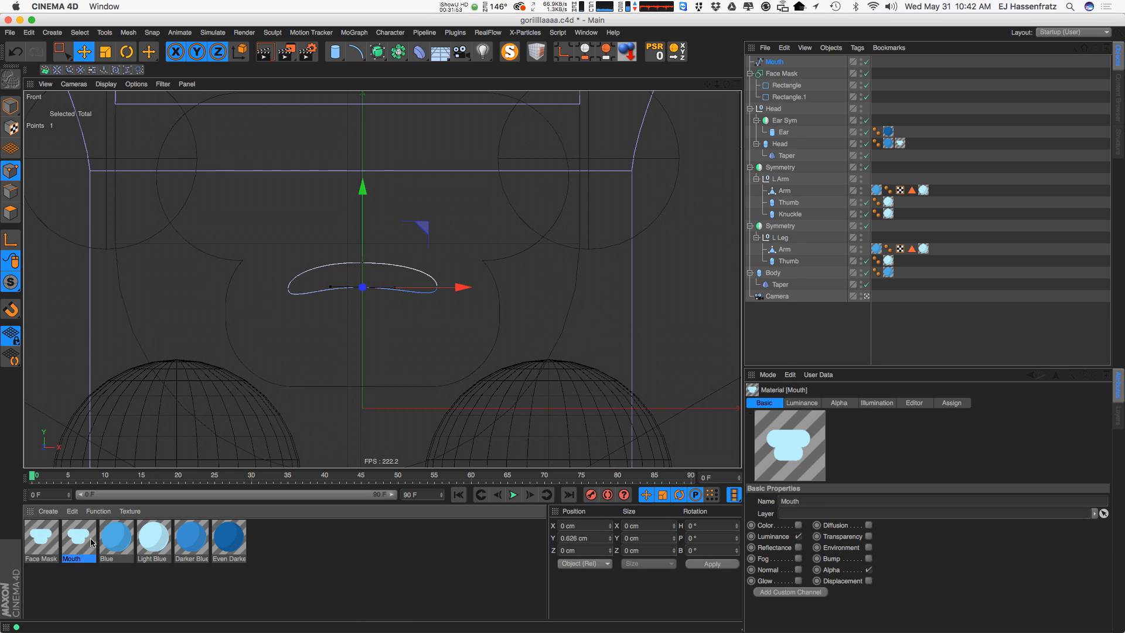
# Change the Mouth material's luminance colour to a very dark grey
pyautogui.doubleClick(91, 540)
pyautogui.moveTo(360, 214); pyautogui.dragTo(321, 247)
pyautogui.moveTo(314, 83); pyautogui.dragTo(756, 172)
# Assign the Mouth spline to the Spline shader in the Mouth material's Alpha channel
pyautogui.click(425, 327)
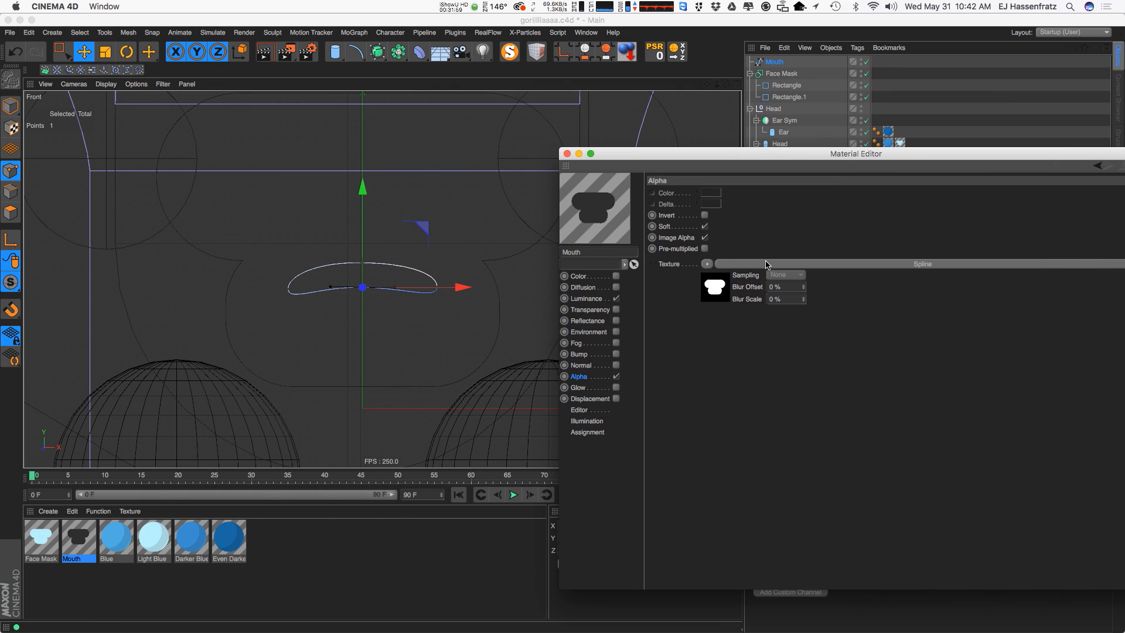
pyautogui.click(771, 264)
pyautogui.moveTo(775, 64); pyautogui.dragTo(740, 277)
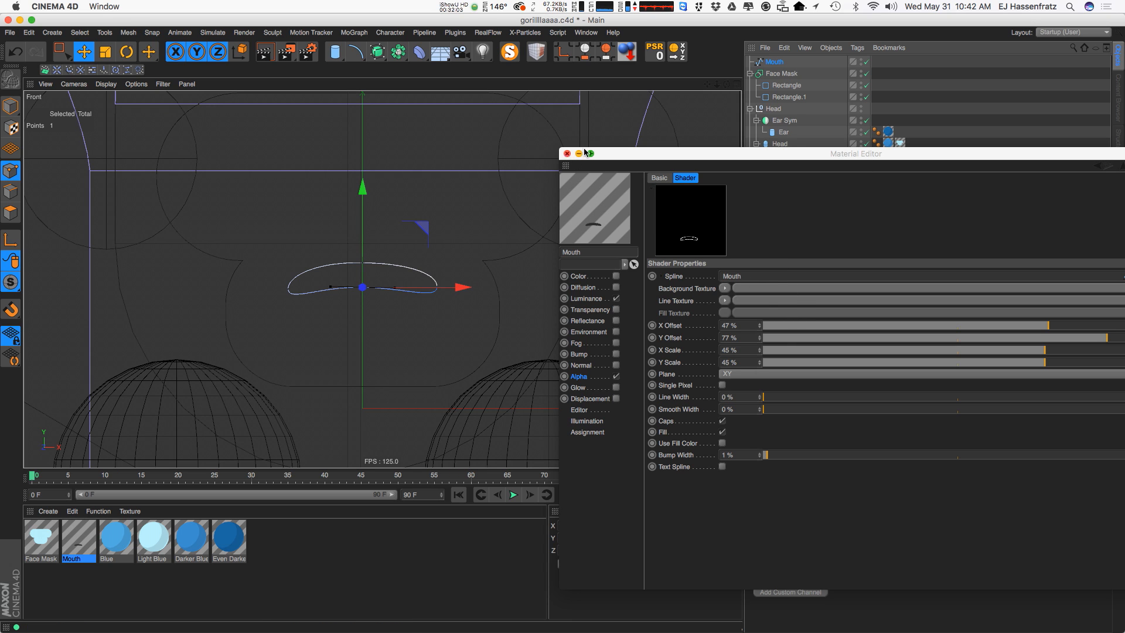
pyautogui.click(568, 154)
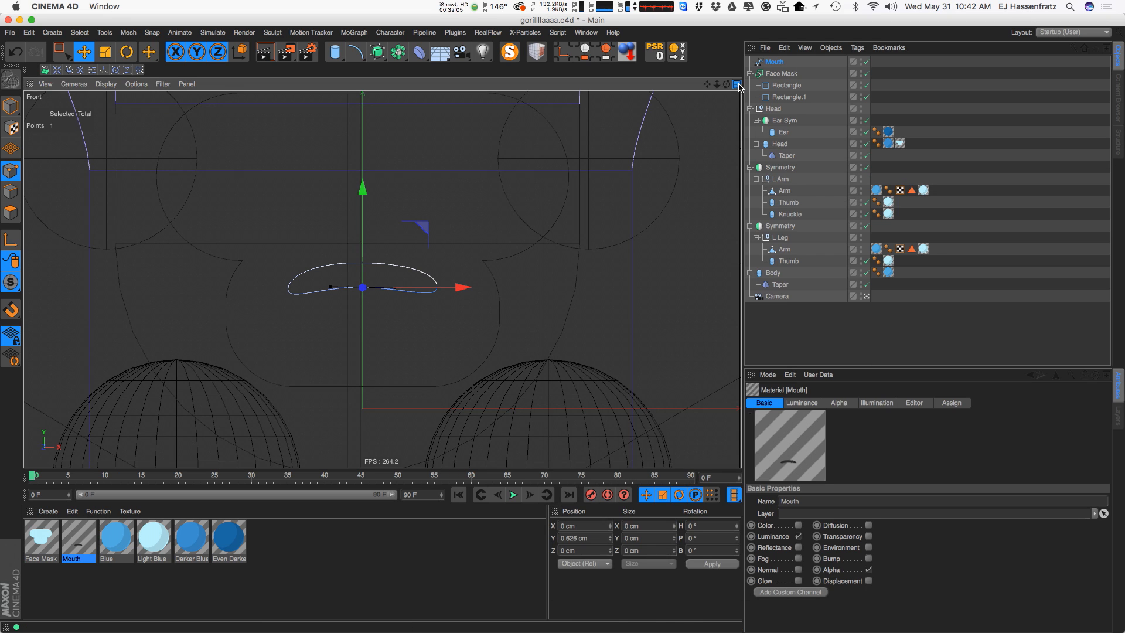
# Duplicate the Face Mask texture tag on the inner Head object and assign the Mouth material to the copy
pyautogui.click(737, 84)
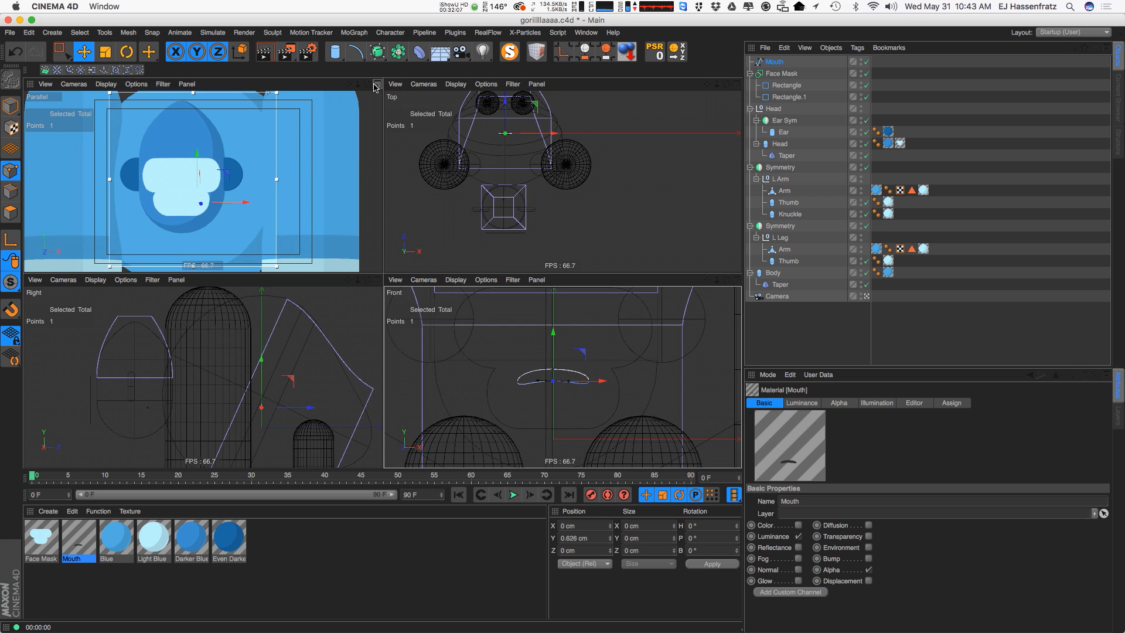
pyautogui.click(376, 84)
pyautogui.click(924, 190)
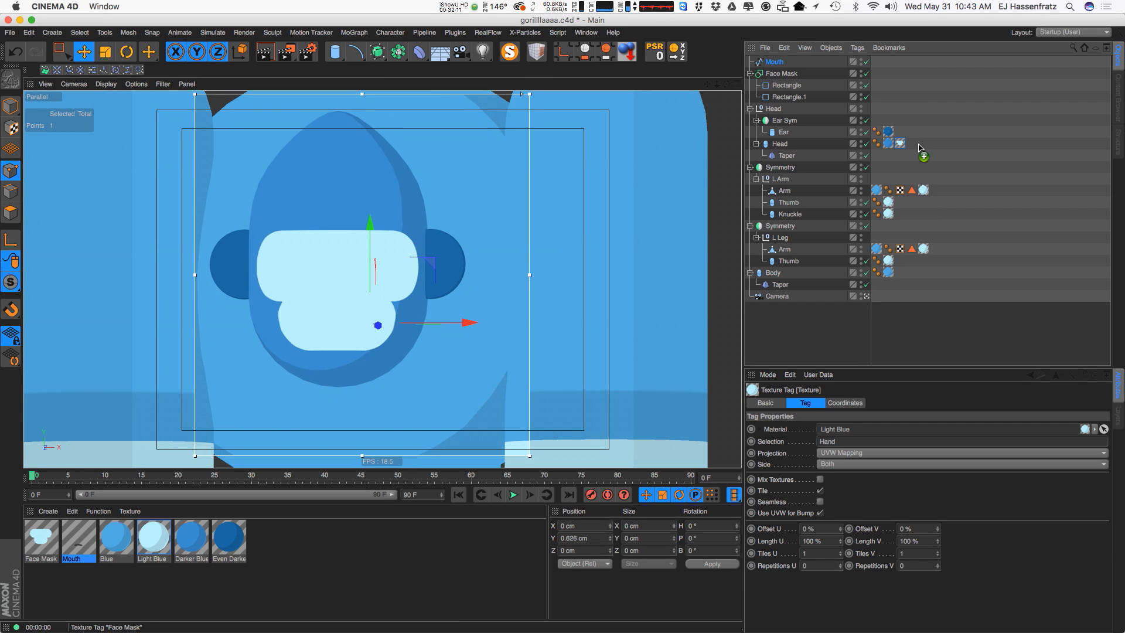
pyautogui.moveTo(923, 147); pyautogui.dragTo(916, 146)
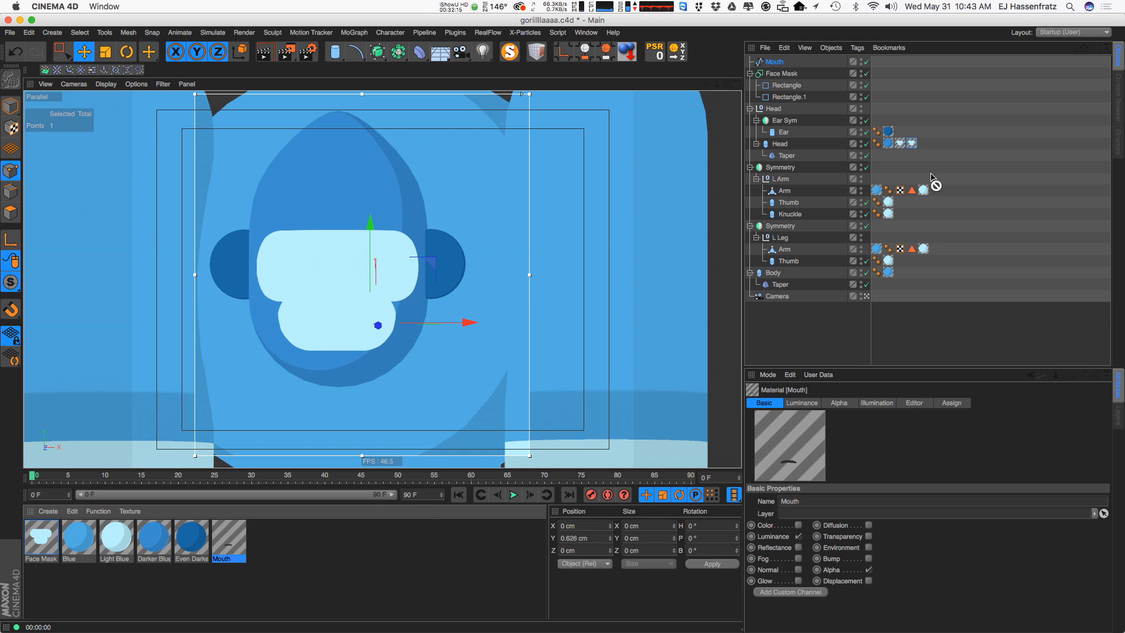
pyautogui.moveTo(917, 146); pyautogui.dragTo(918, 148)
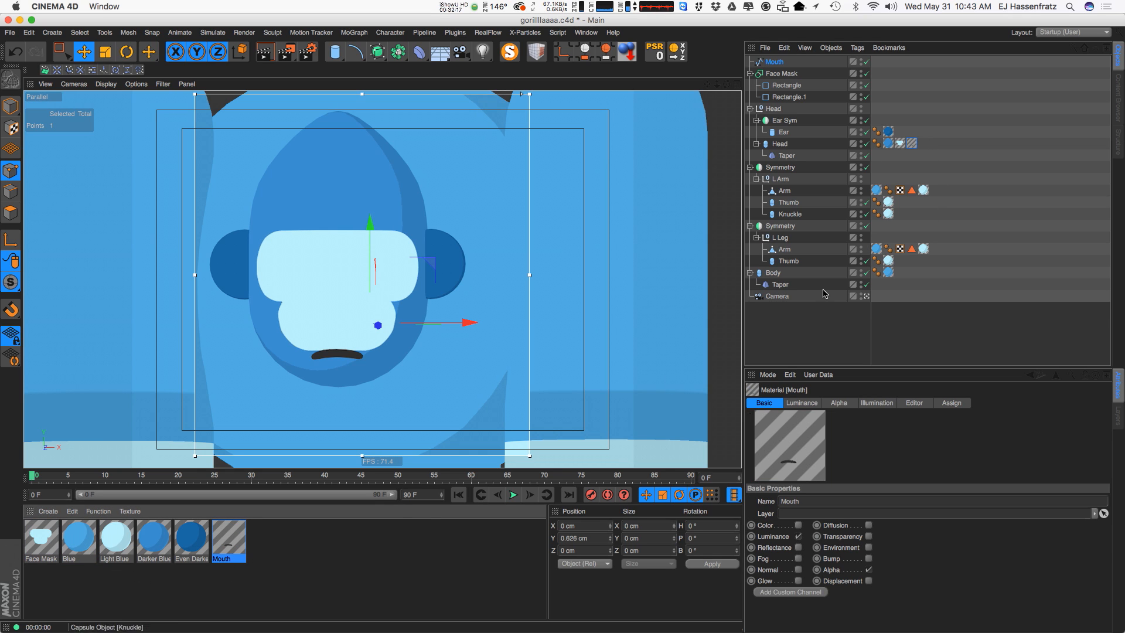
# Reduce Offset V on the Mouth texture tag to move the mouth up onto the lower part of the face patch
pyautogui.doubleClick(235, 547)
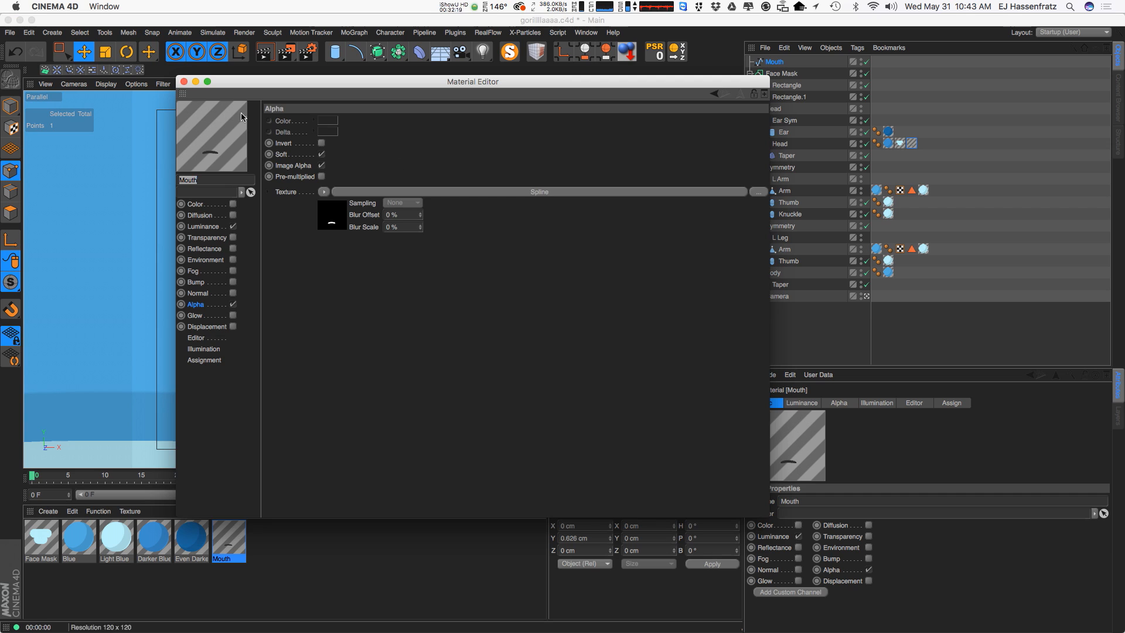
pyautogui.click(184, 82)
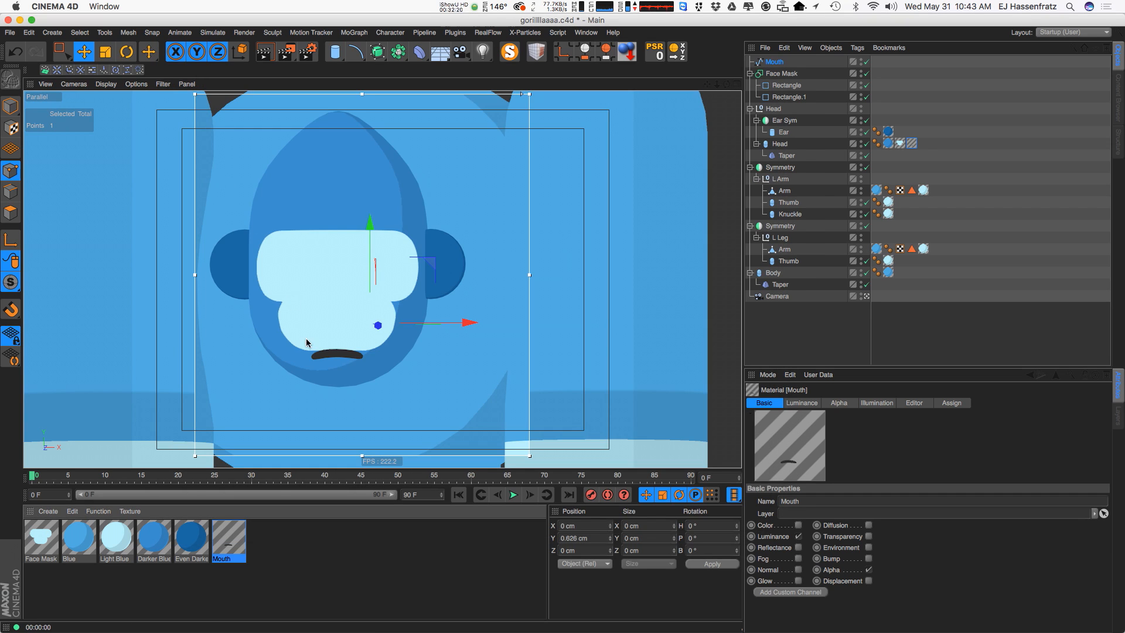
pyautogui.click(912, 144)
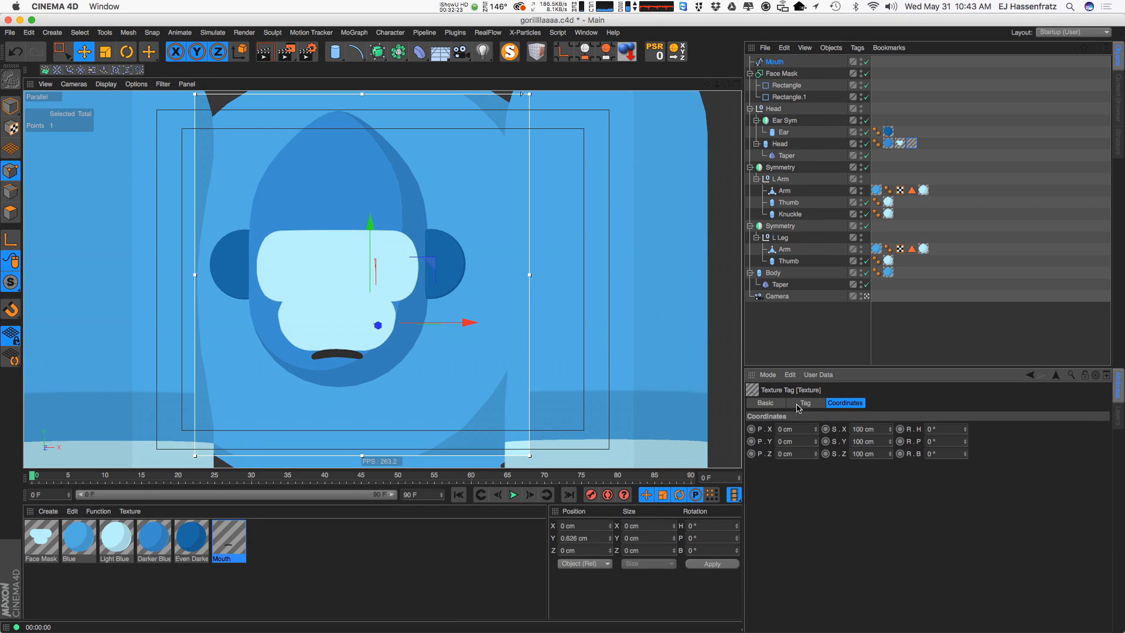
pyautogui.click(908, 144)
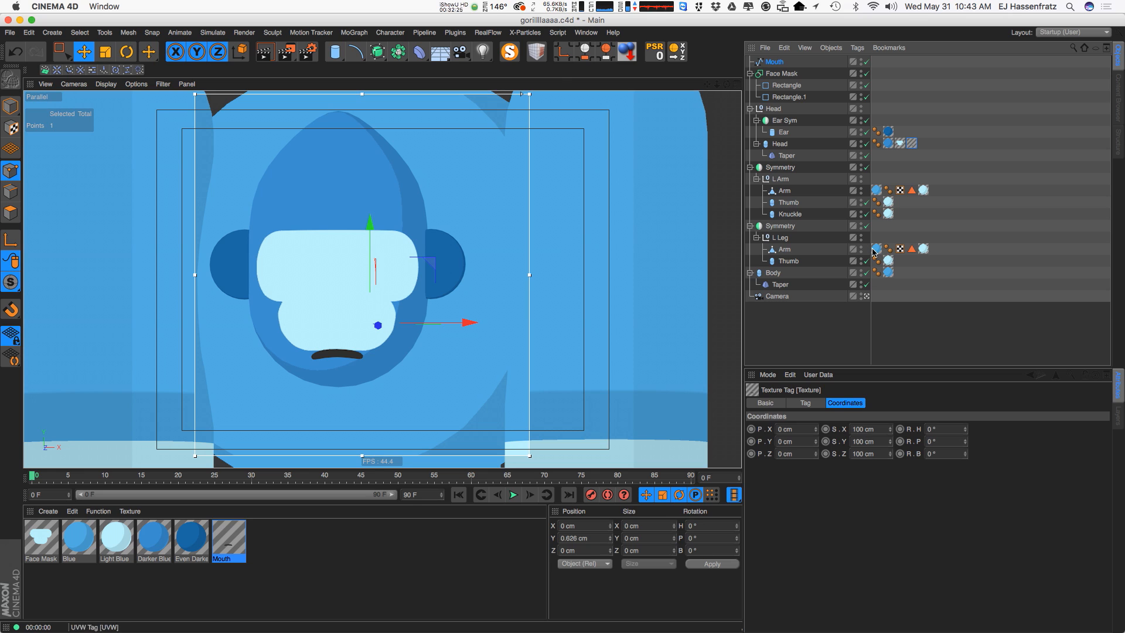
pyautogui.click(804, 403)
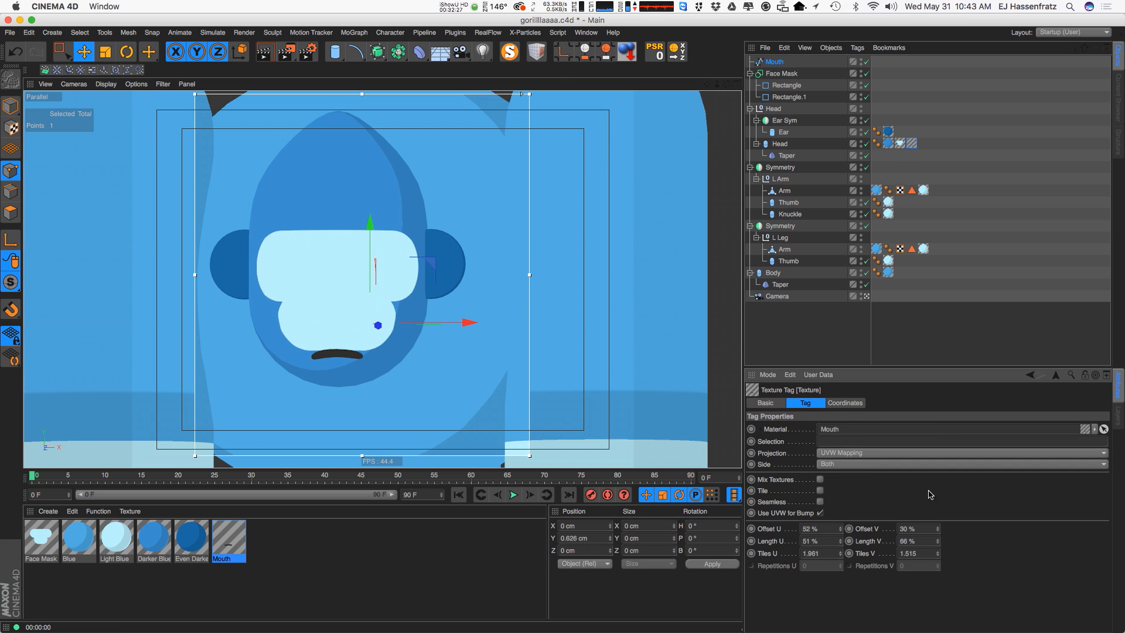
pyautogui.moveTo(939, 532); pyautogui.dragTo(937, 532)
pyautogui.click(749, 91)
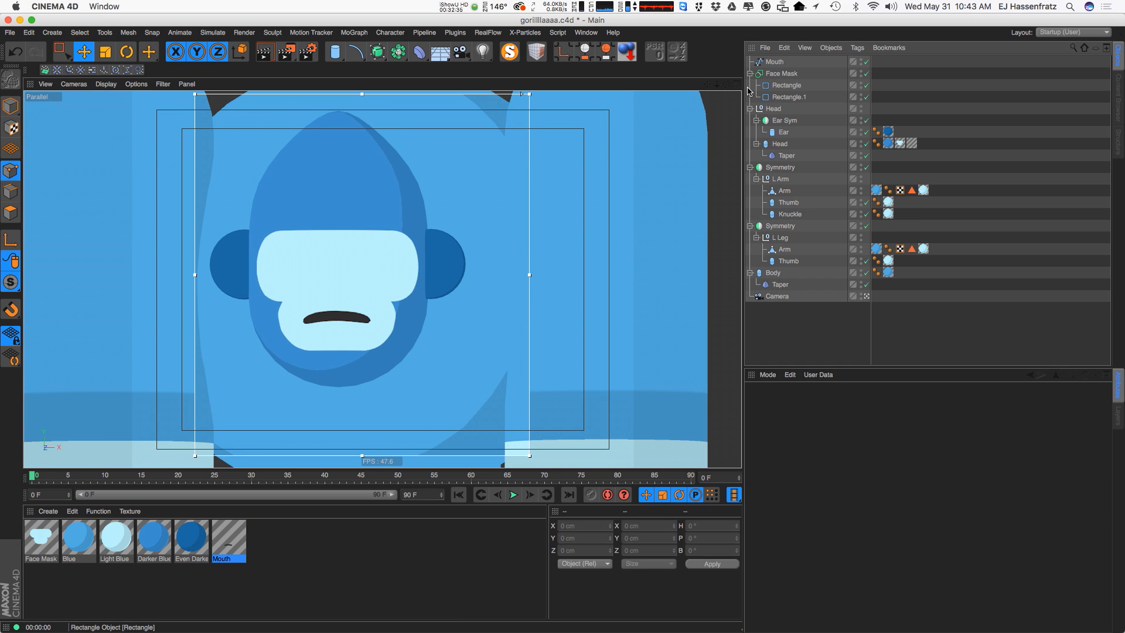
pyautogui.click(637, 195)
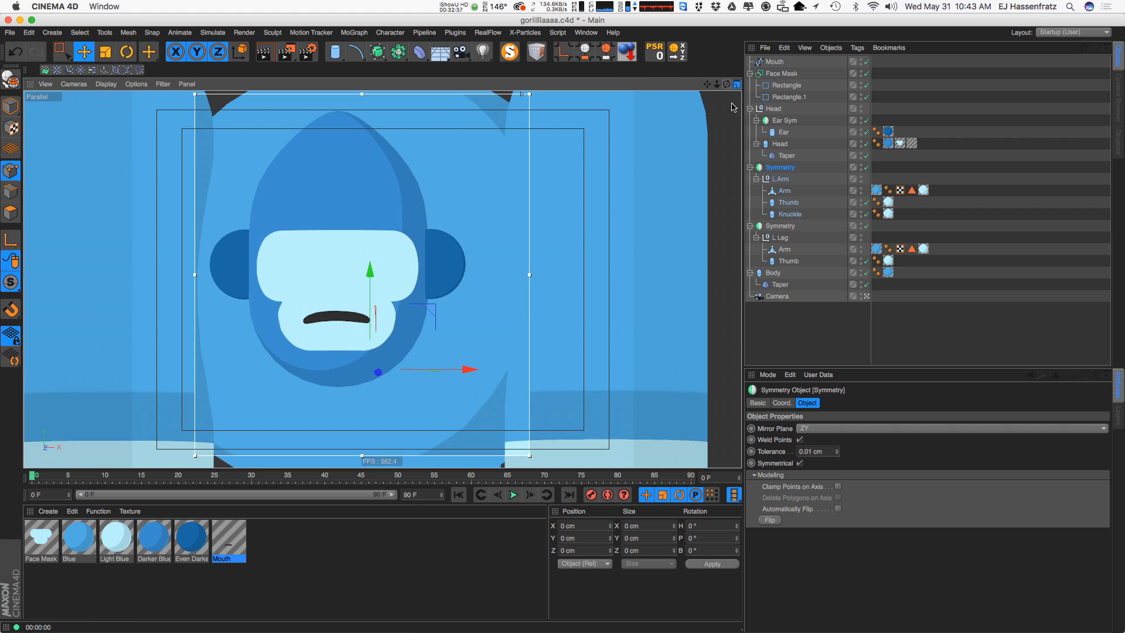
# Reshape the Mouth spline in the front view, moving its lower middle point to about Y 0.9 cm and rounding the ends
pyautogui.click(737, 84)
pyautogui.click(775, 62)
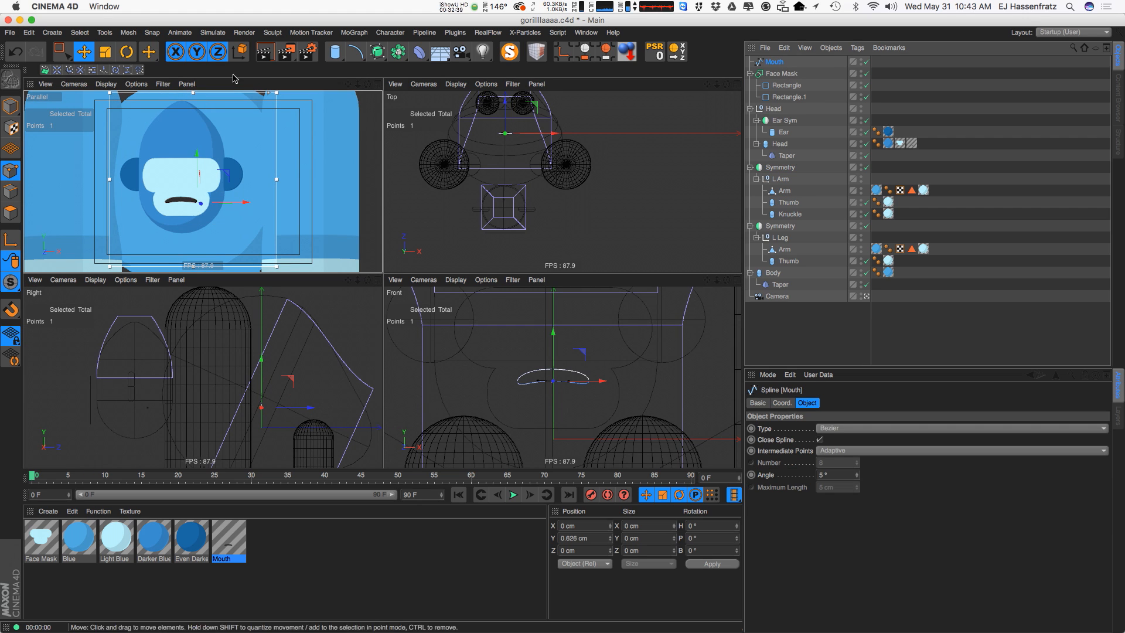
pyautogui.scroll(2, 546, 381)
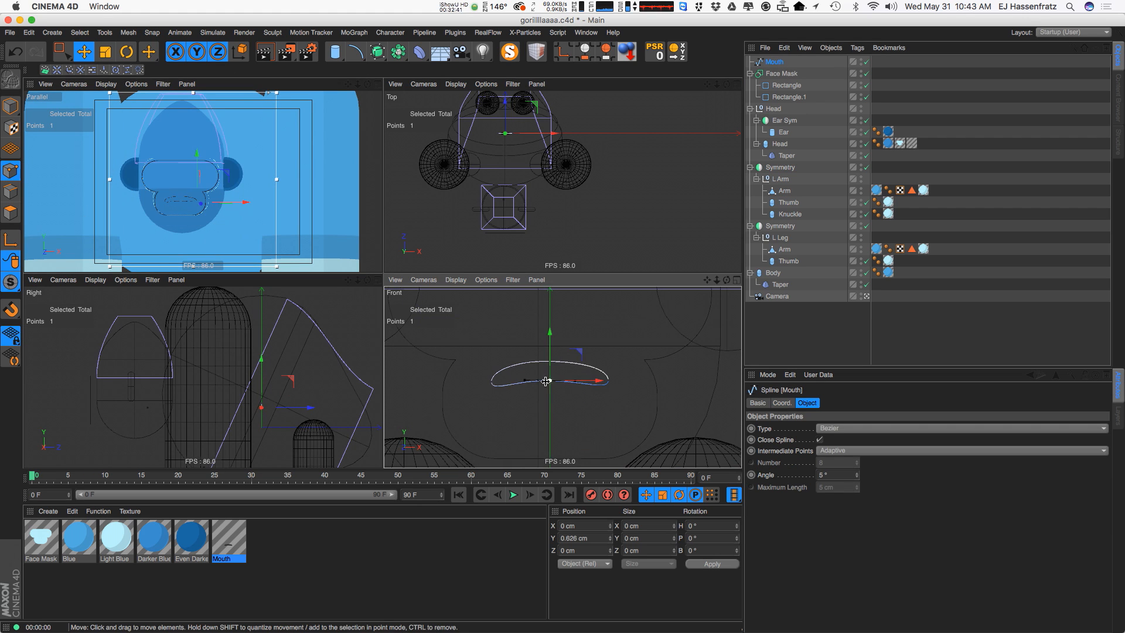
pyautogui.click(608, 382)
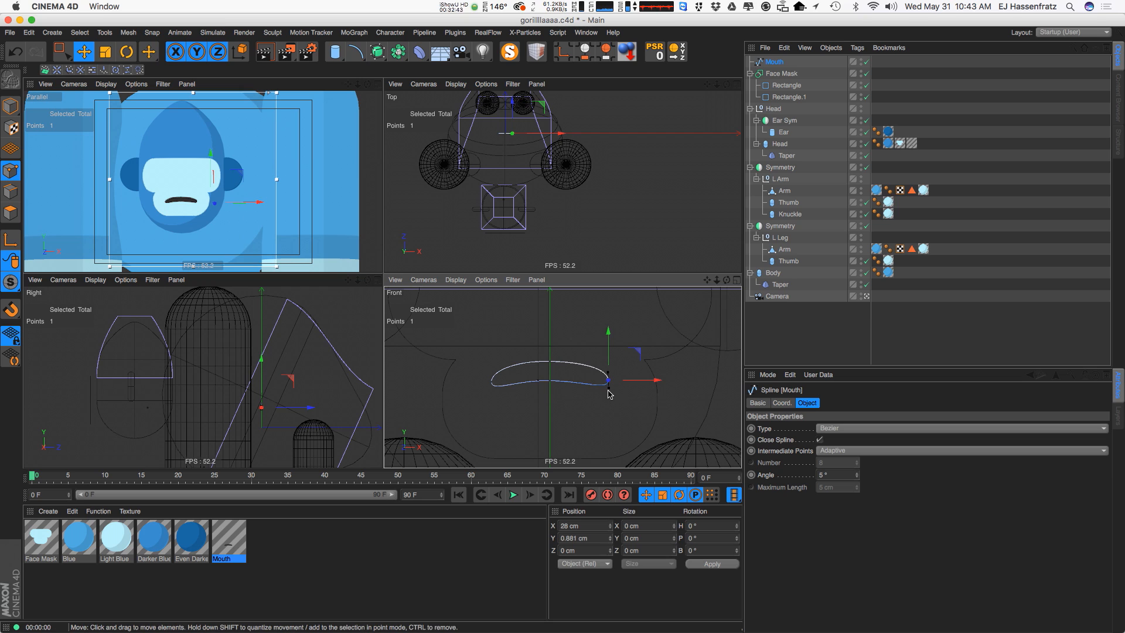
pyautogui.click(550, 381)
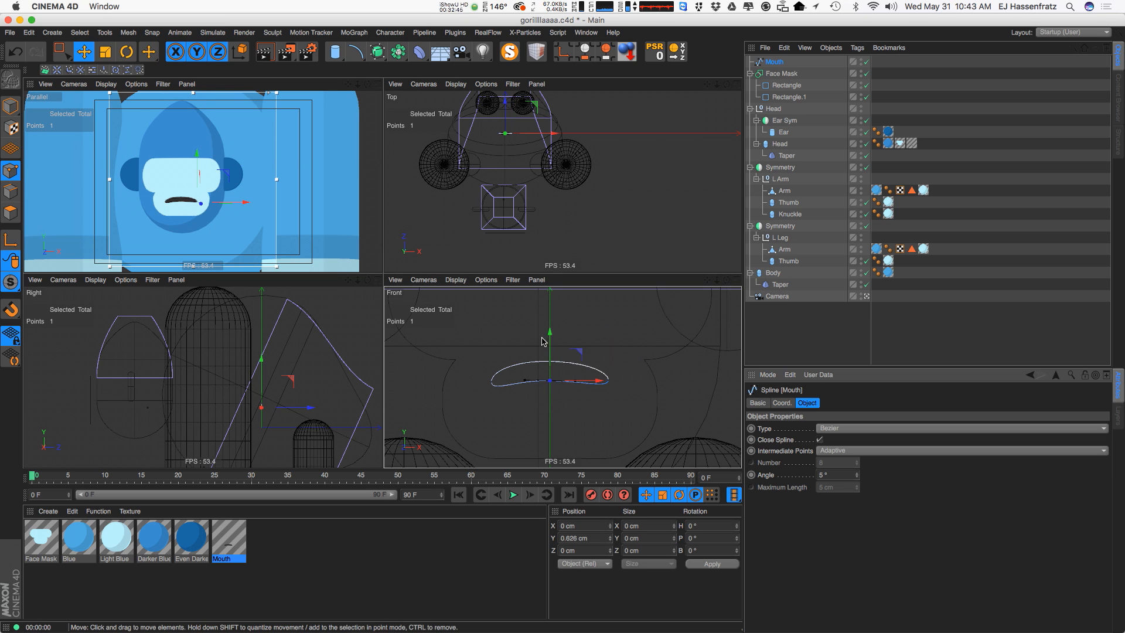
pyautogui.moveTo(542, 338)
pyautogui.mouseDown()
pyautogui.moveTo(543, 329)
pyautogui.moveTo(552, 344)
pyautogui.mouseUp()
pyautogui.press('super+z')
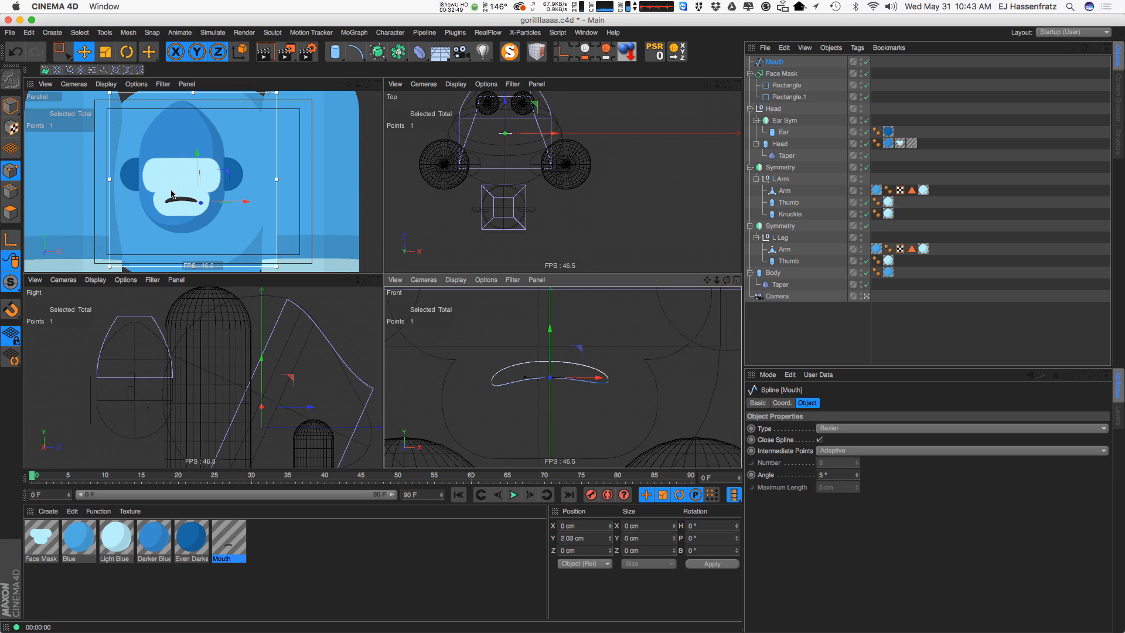
pyautogui.click(491, 381)
pyautogui.moveTo(530, 381); pyautogui.dragTo(537, 381)
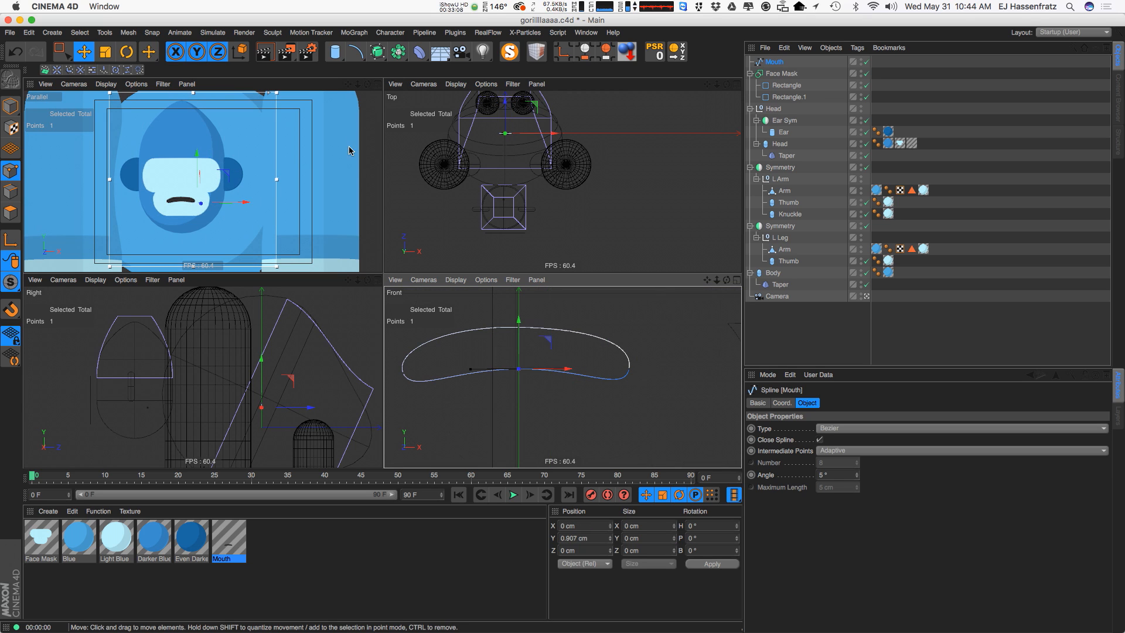
# Try opening the mouth by pulling the spline's lower middle point down to about Y -15 cm, and undo it
pyautogui.moveTo(523, 323); pyautogui.dragTo(426, 439)
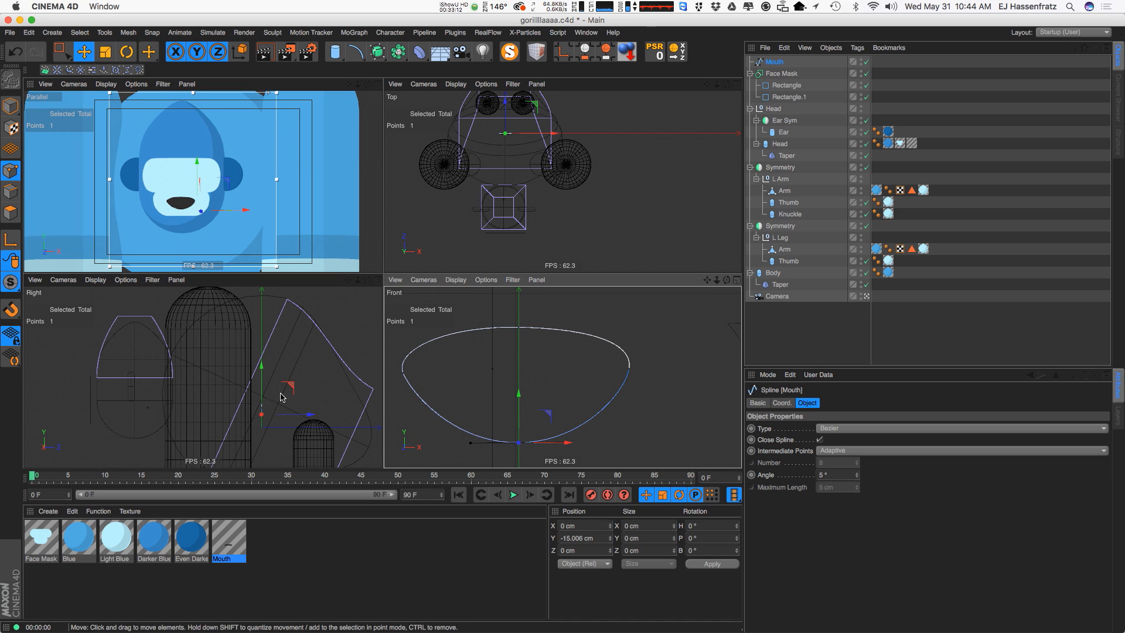
pyautogui.press('super+z')
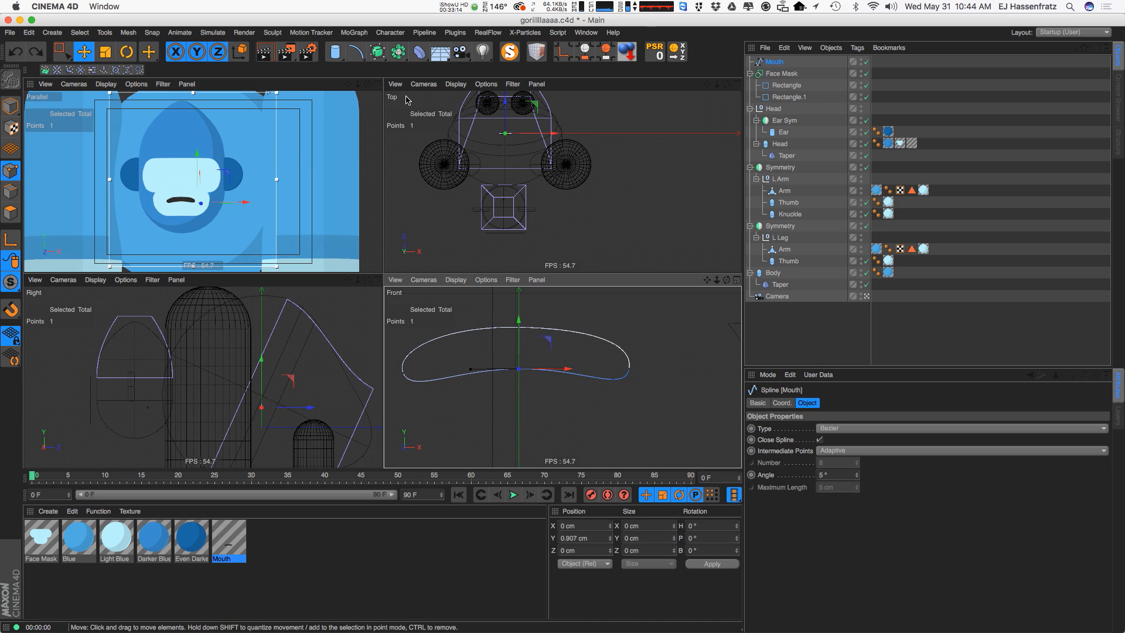
pyautogui.middleClick(376, 107)
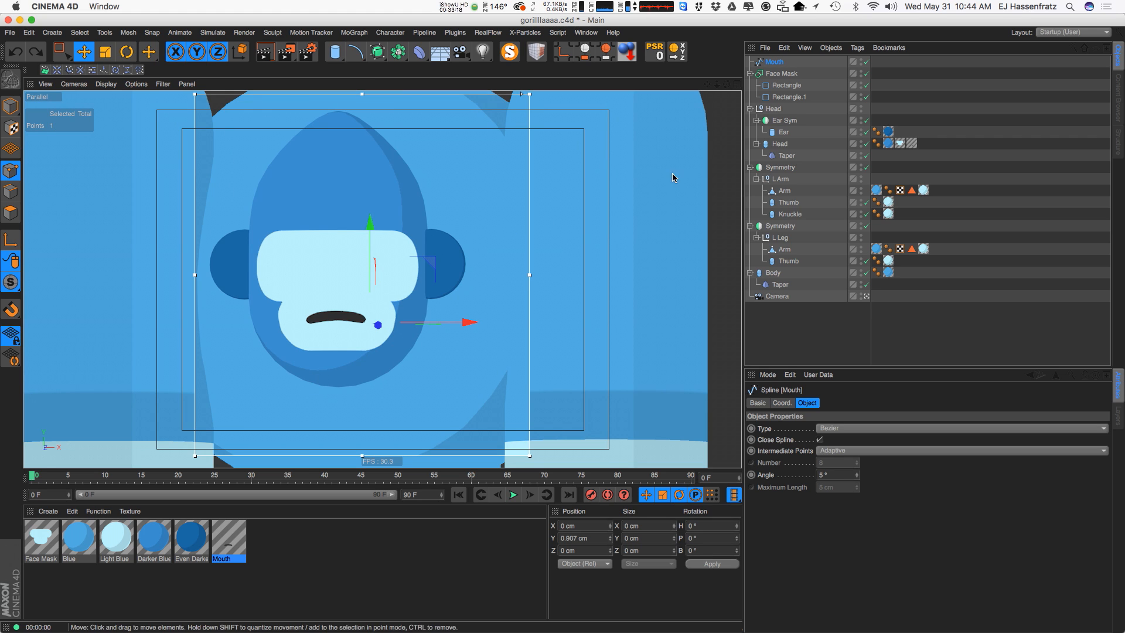
pyautogui.keyDown('alt'); pyautogui.moveTo(354, 248); pyautogui.dragTo(312, 295); pyautogui.keyUp('alt')
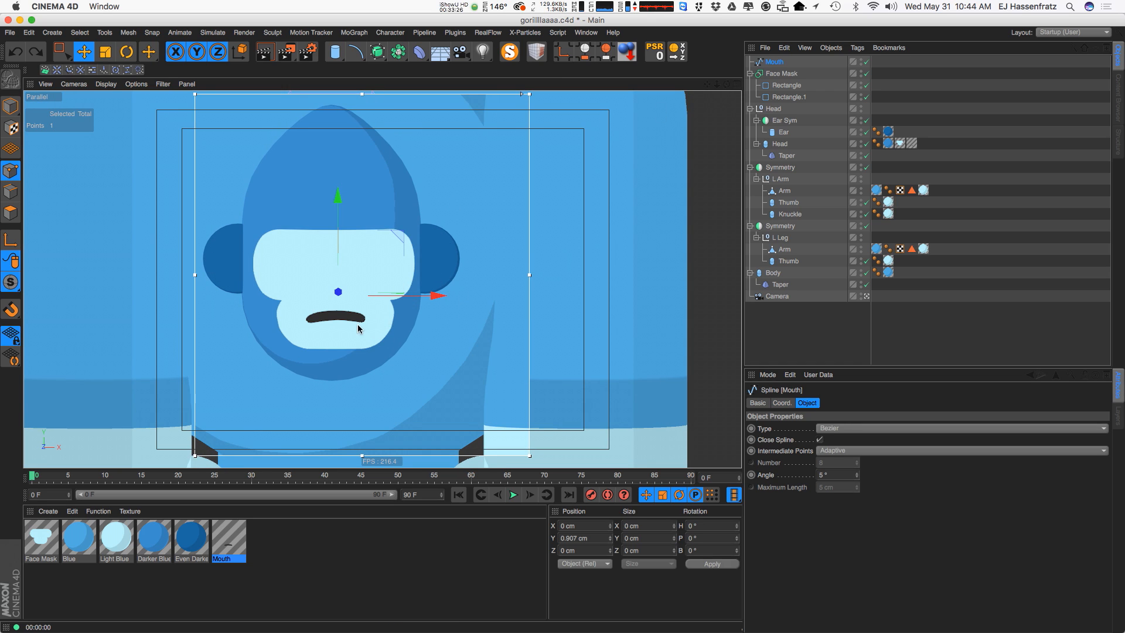
pyautogui.keyDown('alt'); pyautogui.moveTo(359, 329); pyautogui.dragTo(354, 319); pyautogui.keyUp('alt')
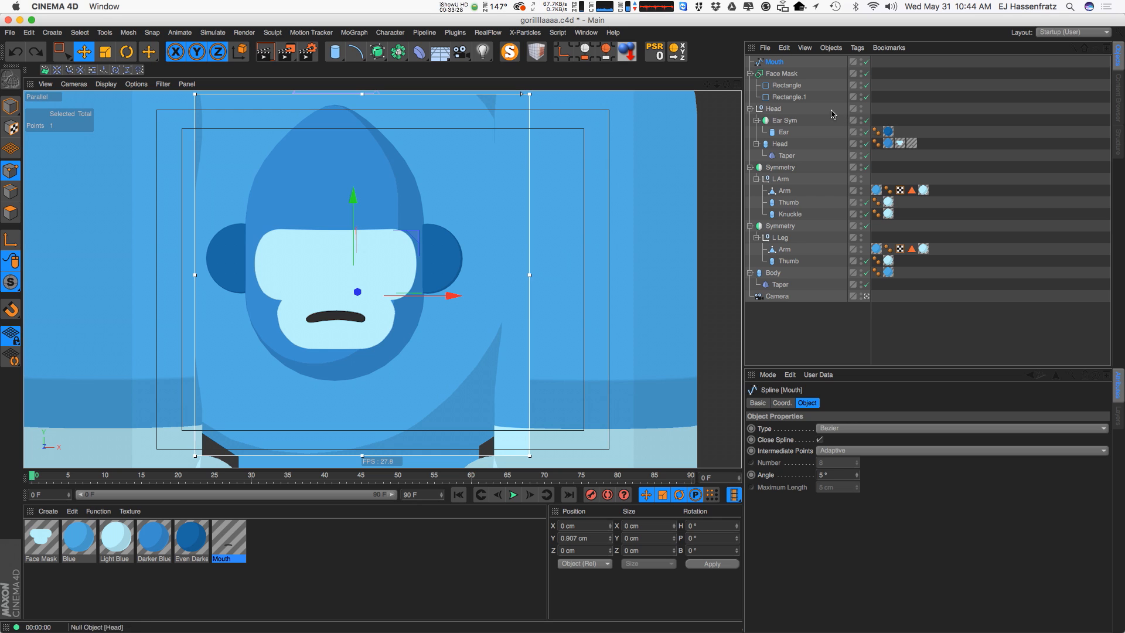
# Add a Circle spline in object mode and reduce its radius to 17 cm
pyautogui.click(229, 538)
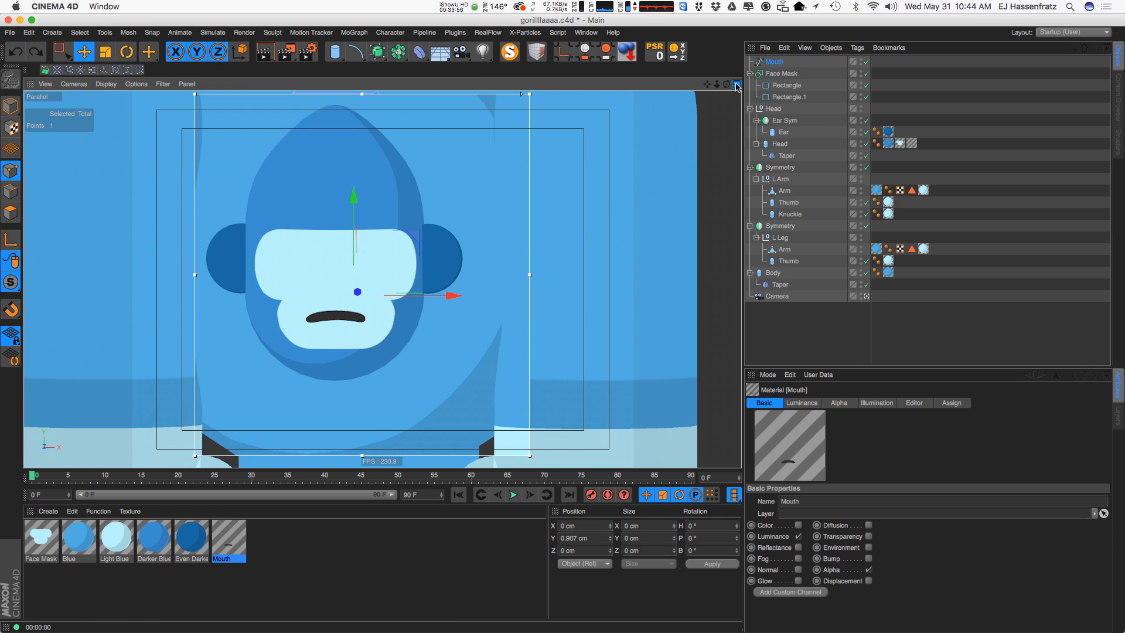
pyautogui.click(737, 86)
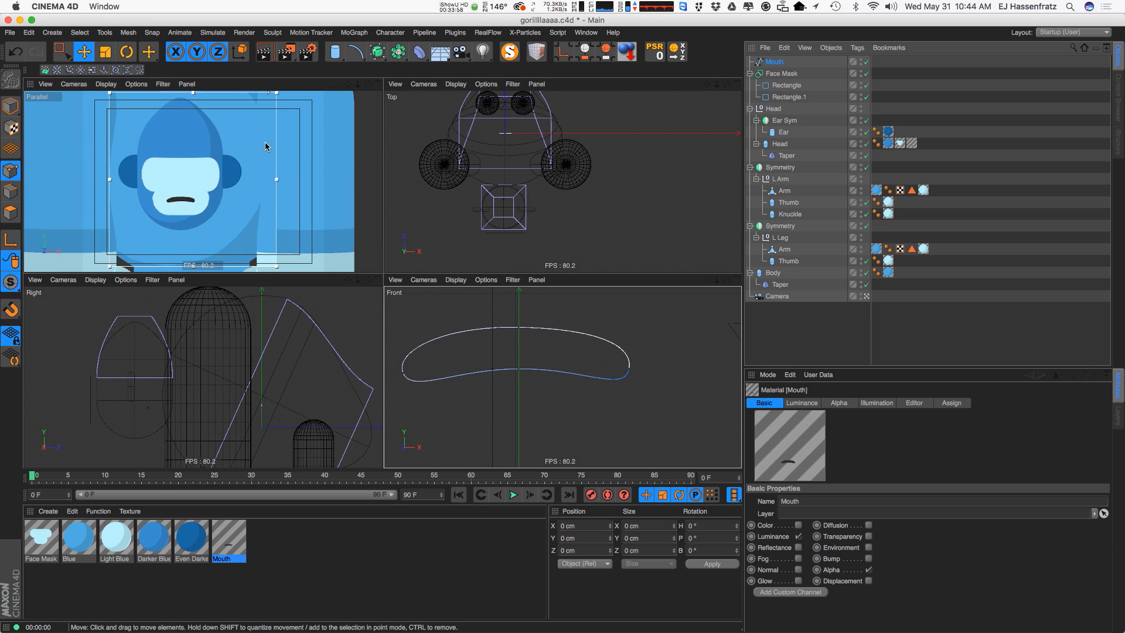
pyautogui.click(10, 106)
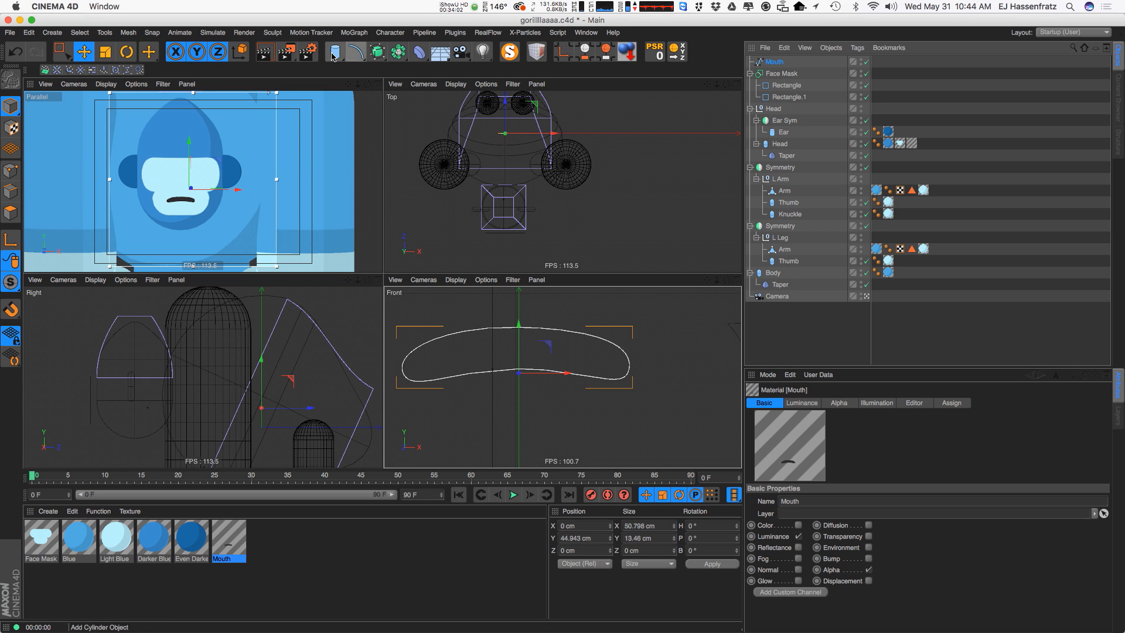
pyautogui.click(358, 59)
pyautogui.click(452, 67)
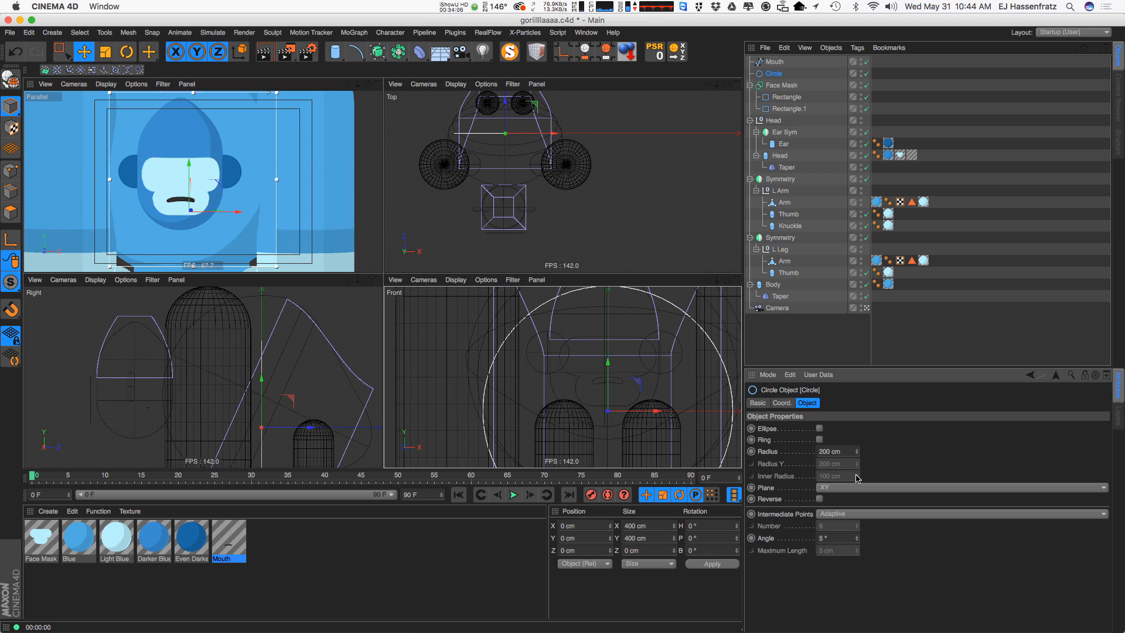
pyautogui.moveTo(857, 452); pyautogui.dragTo(844, 568)
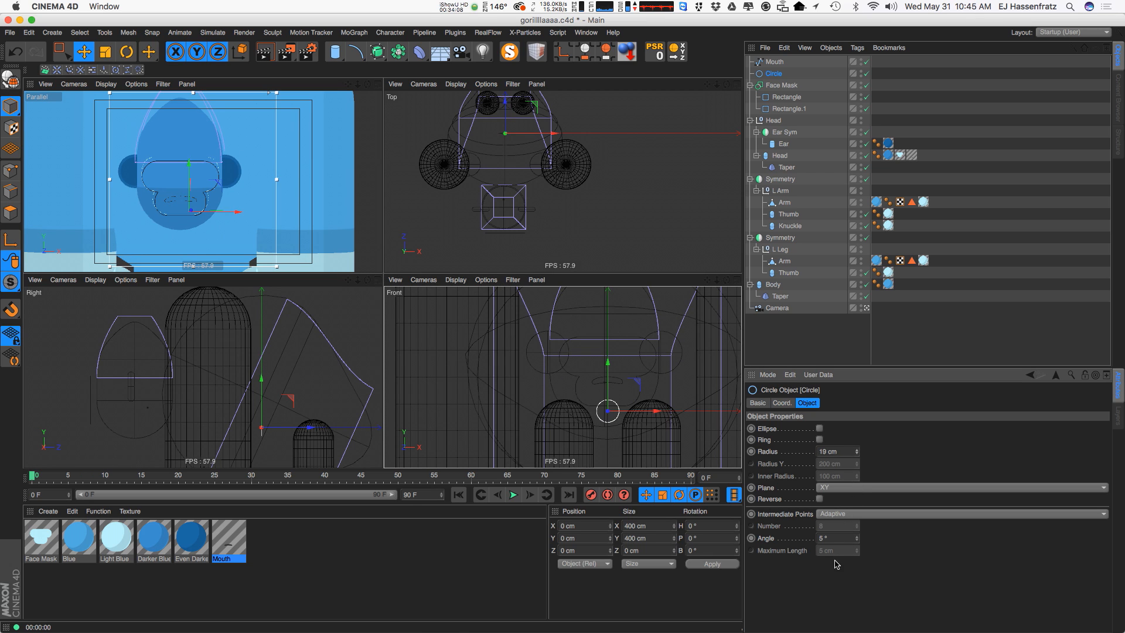
# Raise the circle in the front view to about Y 89 cm, above the mouth in the upper face patch
pyautogui.scroll(3, 603, 395)
pyautogui.moveTo(602, 393); pyautogui.dragTo(603, 311)
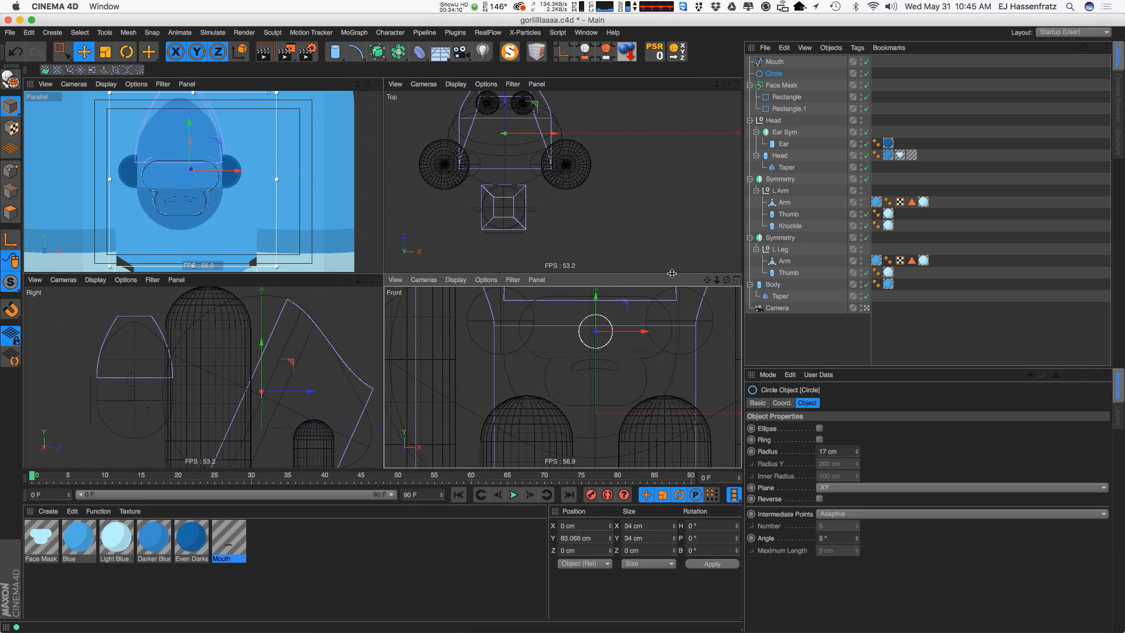
pyautogui.click(738, 281)
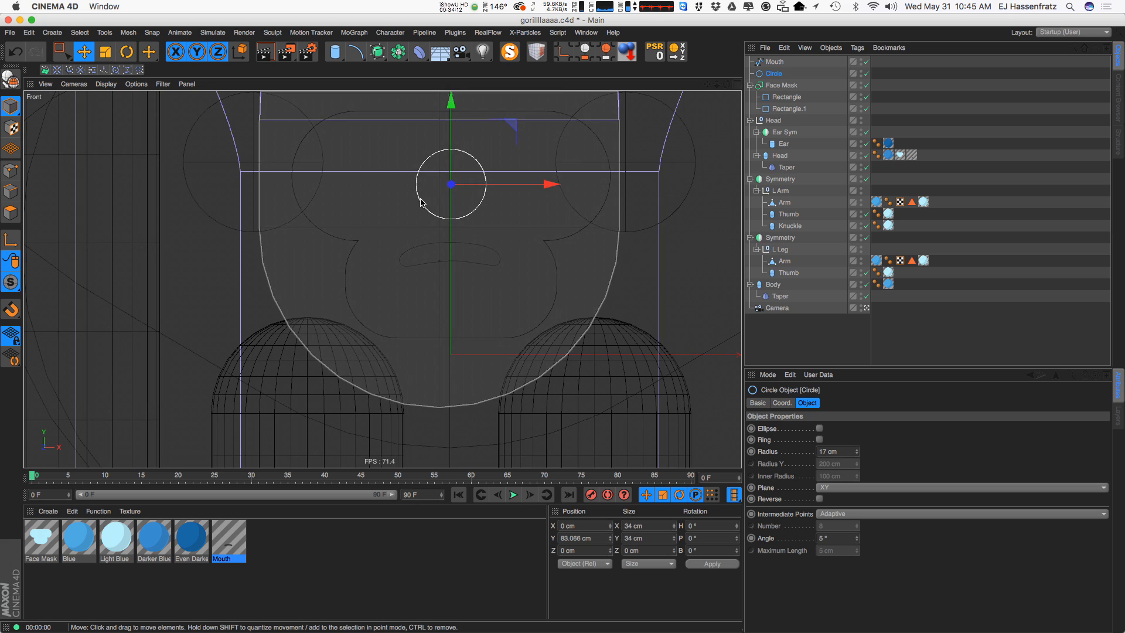
pyautogui.scroll(1, 420, 234)
pyautogui.moveTo(420, 214); pyautogui.dragTo(419, 201)
pyautogui.keyDown('alt'); pyautogui.moveTo(428, 212); pyautogui.dragTo(417, 218, button='middle'); pyautogui.keyUp('alt')
# Make the circle an editable spline and rename it Eye
pyautogui.click(770, 75)
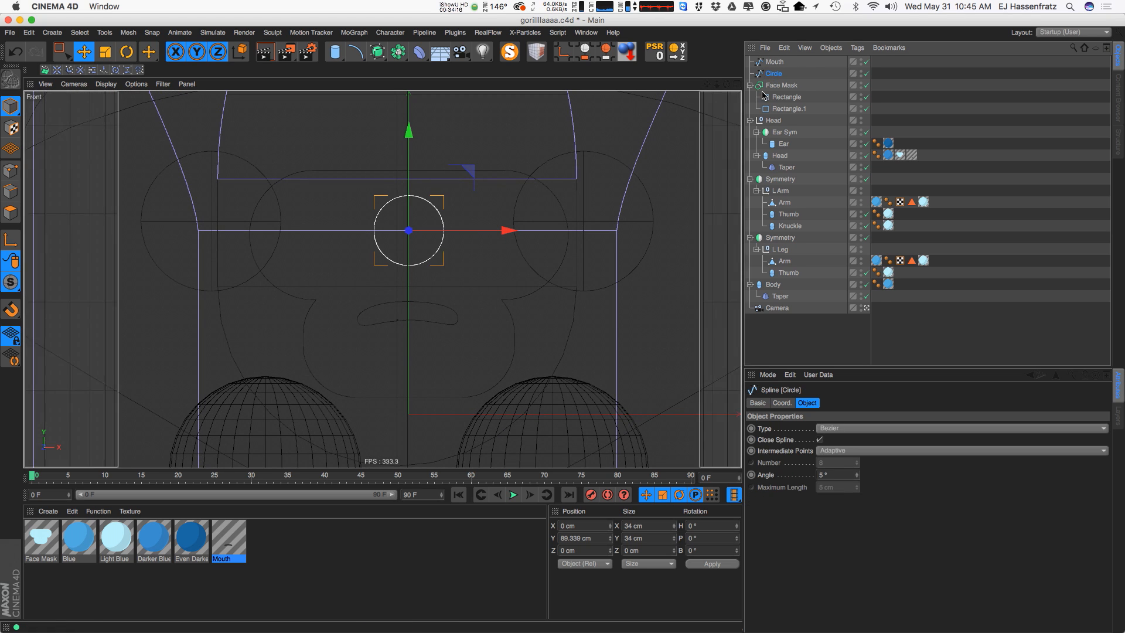
pyautogui.press('c')
pyautogui.press('super+a')
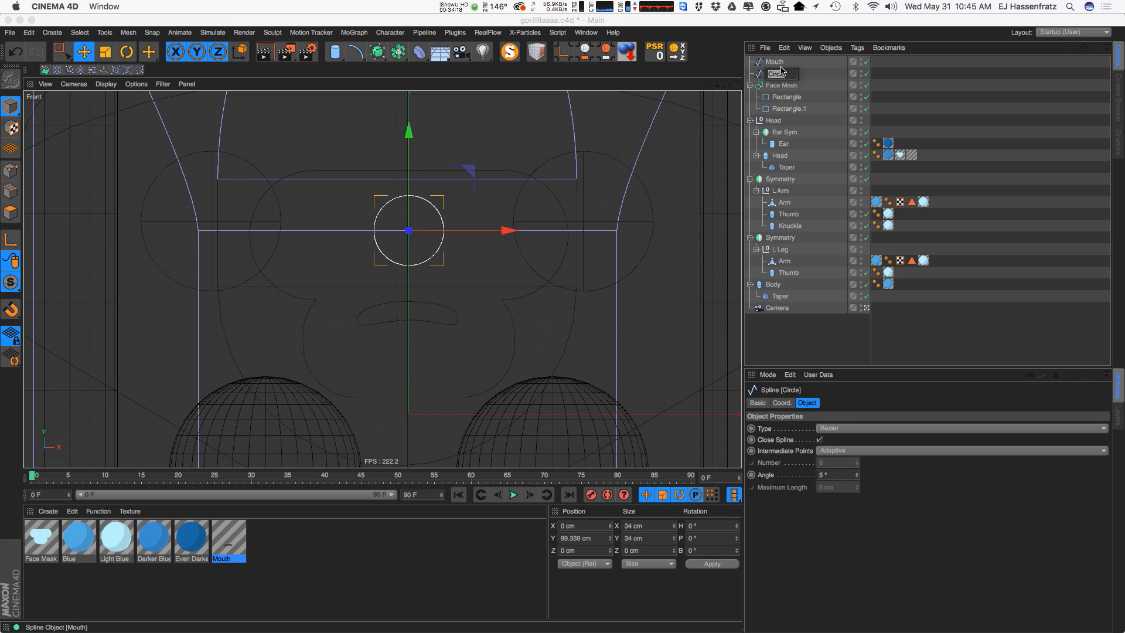
pyautogui.write('Eye')
pyautogui.press('Return')
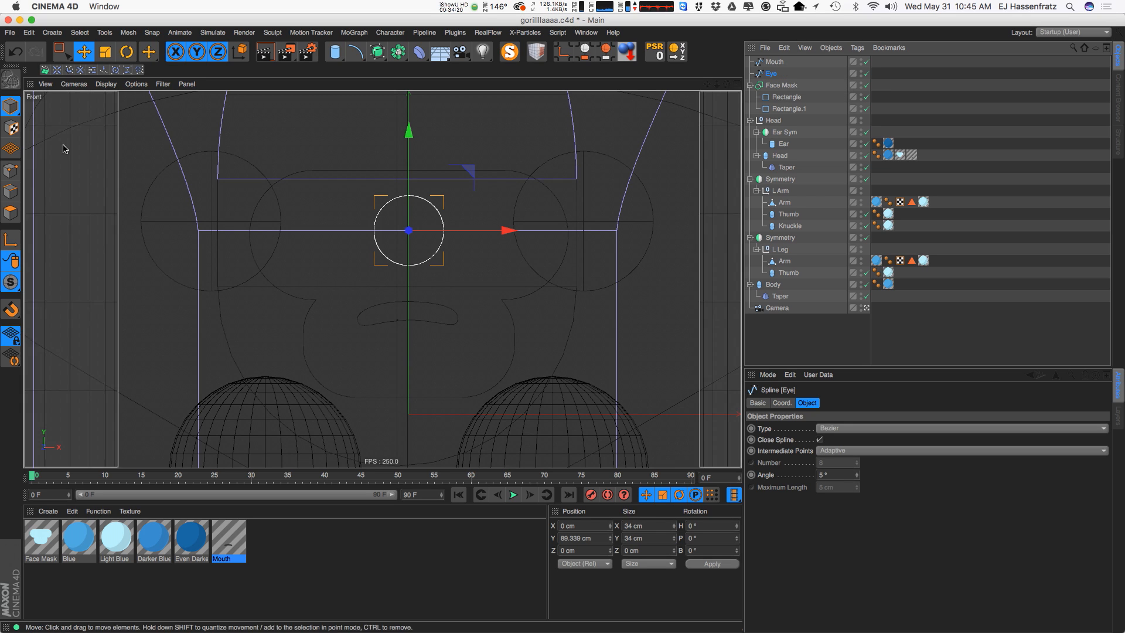
# Turn the Eye spline into a lower half circle by lowering its top point level with the side points and adjusting the handles
pyautogui.click(10, 171)
pyautogui.scroll(6, 404, 199)
pyautogui.click(430, 191)
pyautogui.moveTo(431, 151); pyautogui.dragTo(432, 194)
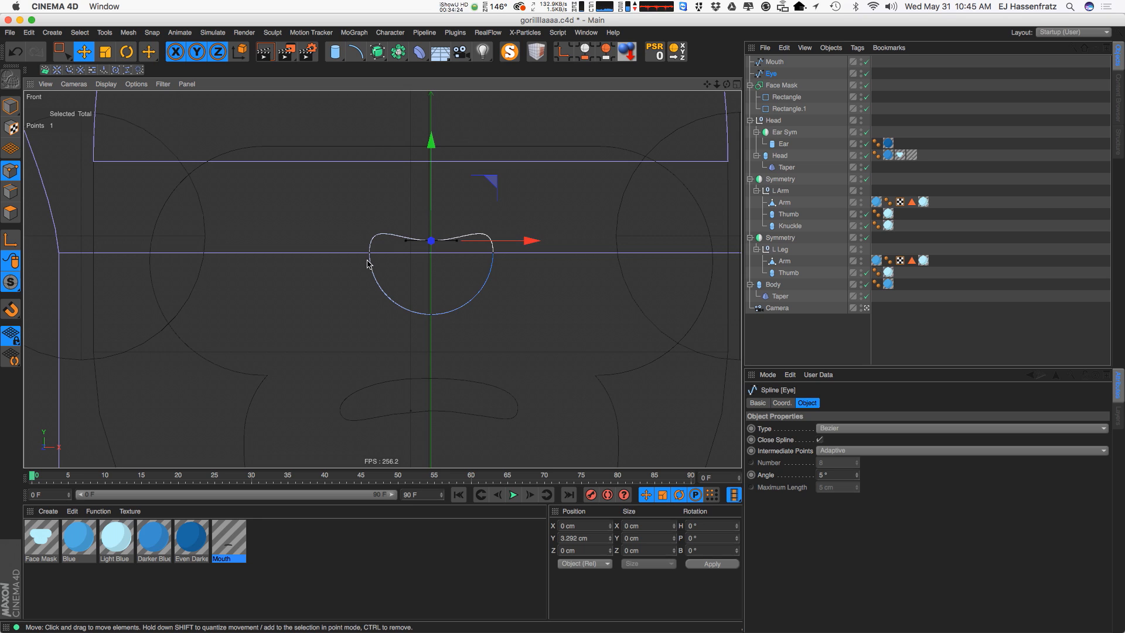
pyautogui.click(369, 253)
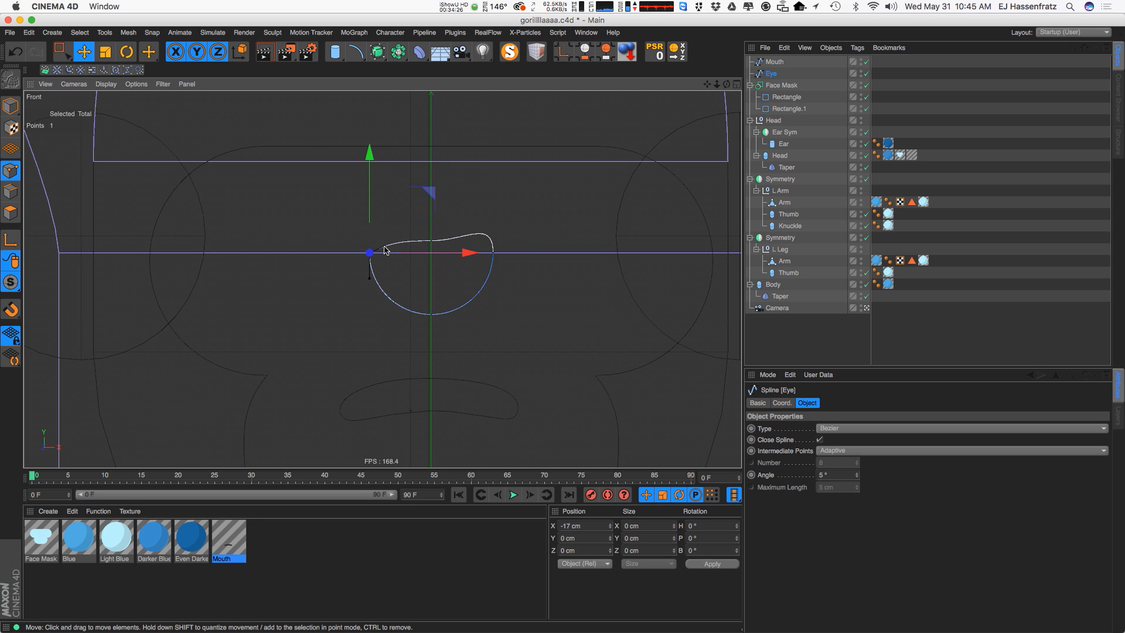
pyautogui.moveTo(382, 238); pyautogui.dragTo(385, 253)
pyautogui.moveTo(452, 241); pyautogui.dragTo(478, 242)
pyautogui.click(493, 253)
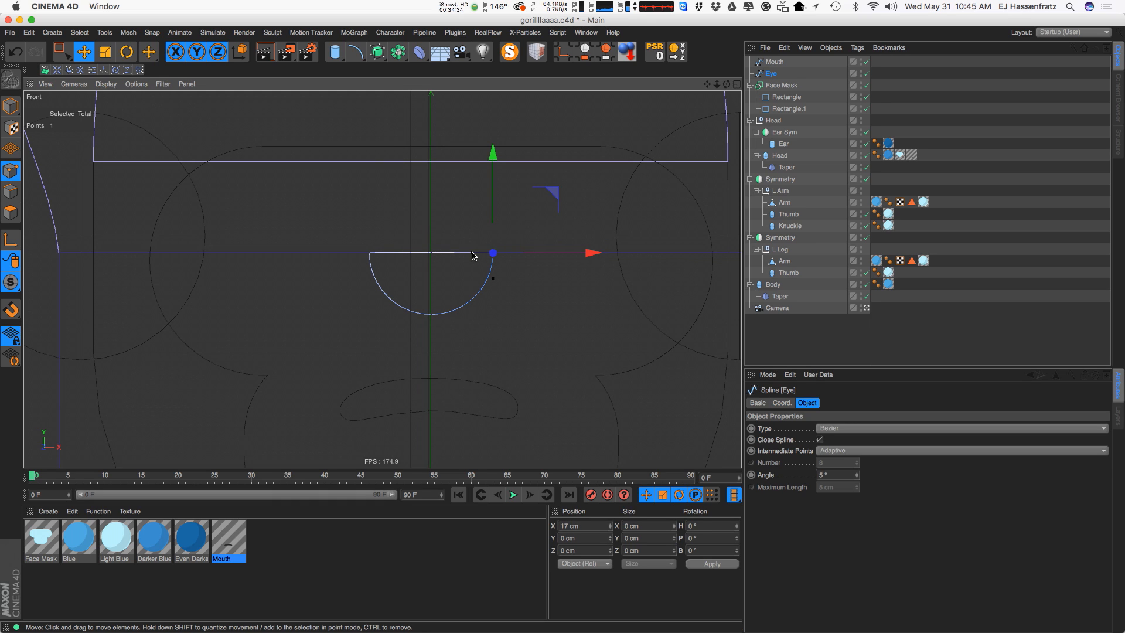
# Fine-tune the tangent handles along the Eye spline's flat upper edge to straighten it
pyautogui.scroll(5, 475, 260)
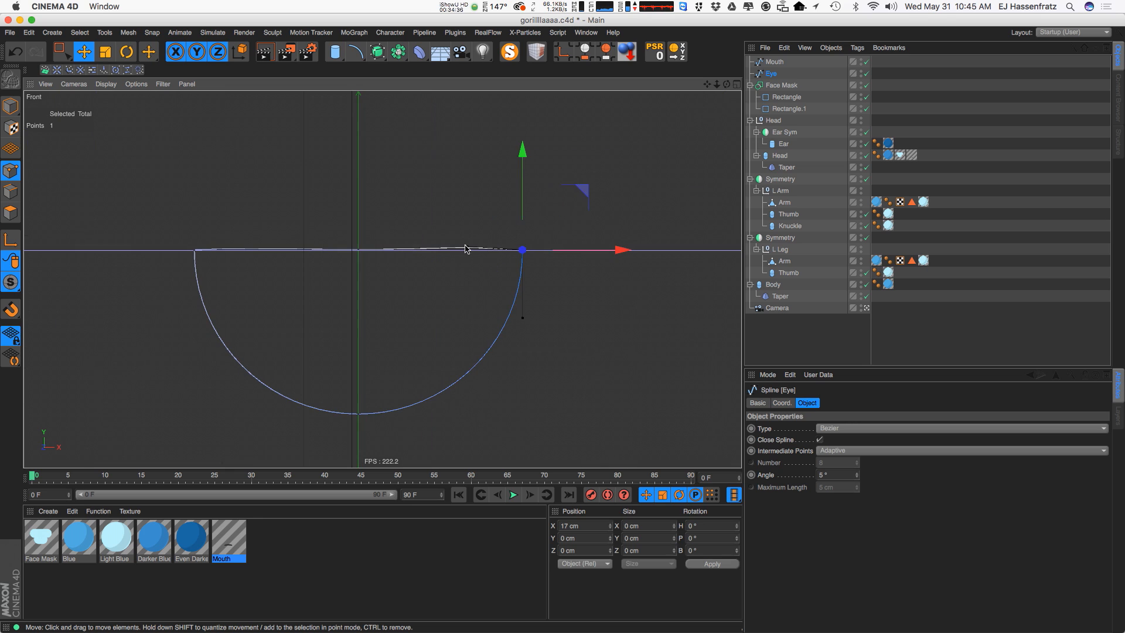
pyautogui.moveTo(467, 246); pyautogui.dragTo(457, 253)
pyautogui.press('super+z')
pyautogui.click(359, 250)
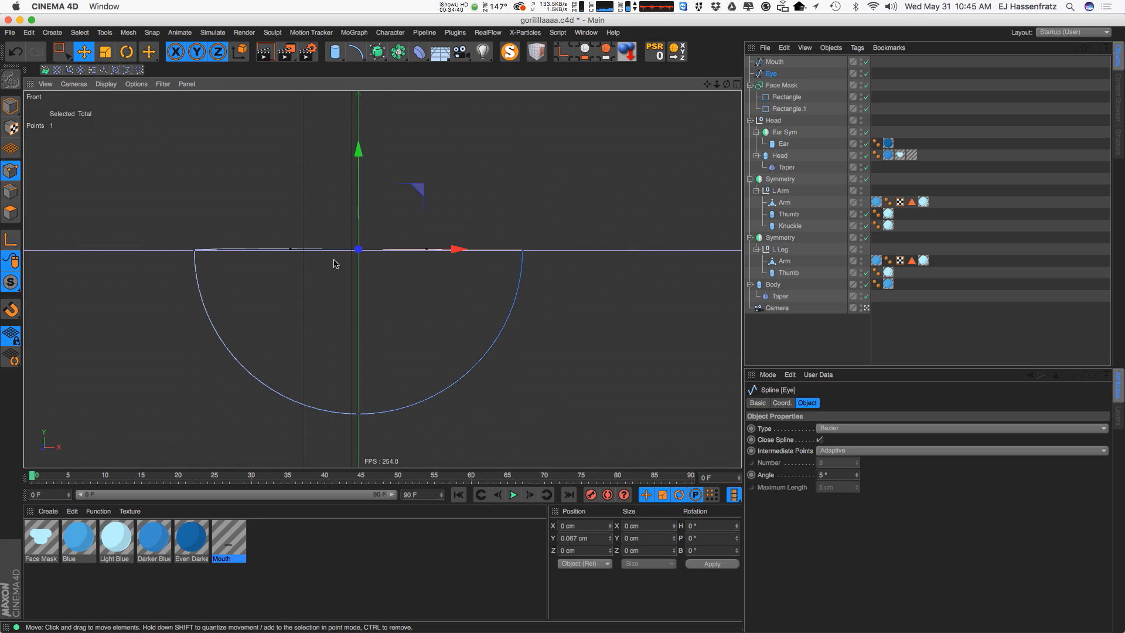
pyautogui.moveTo(293, 247); pyautogui.dragTo(292, 246)
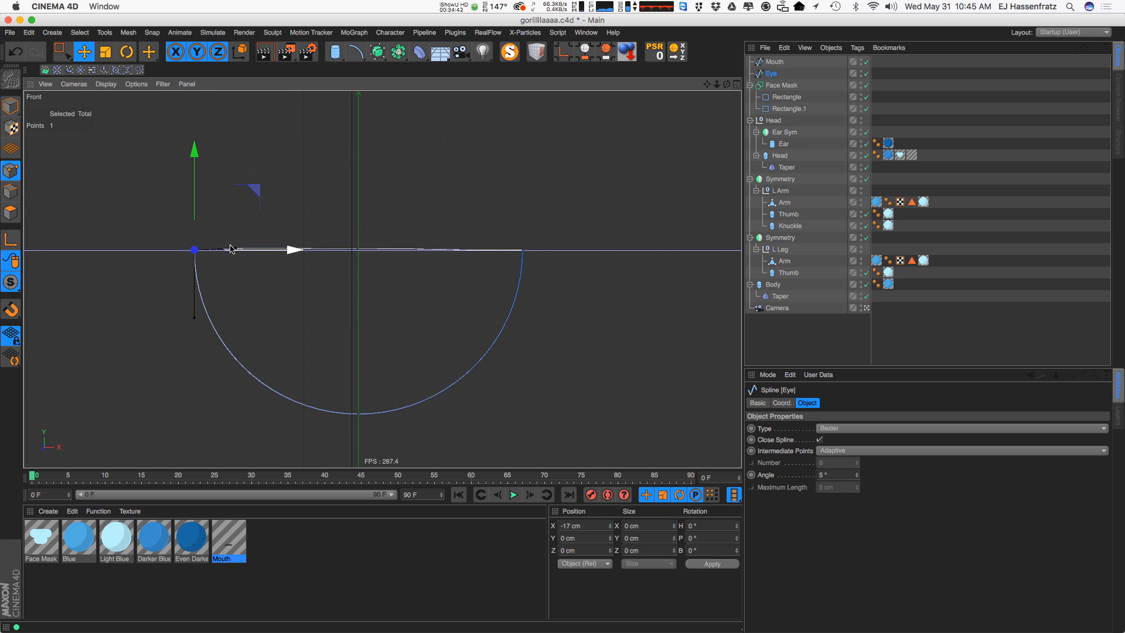
# Duplicate the Mouth material and rename the copy Eye
pyautogui.click(738, 85)
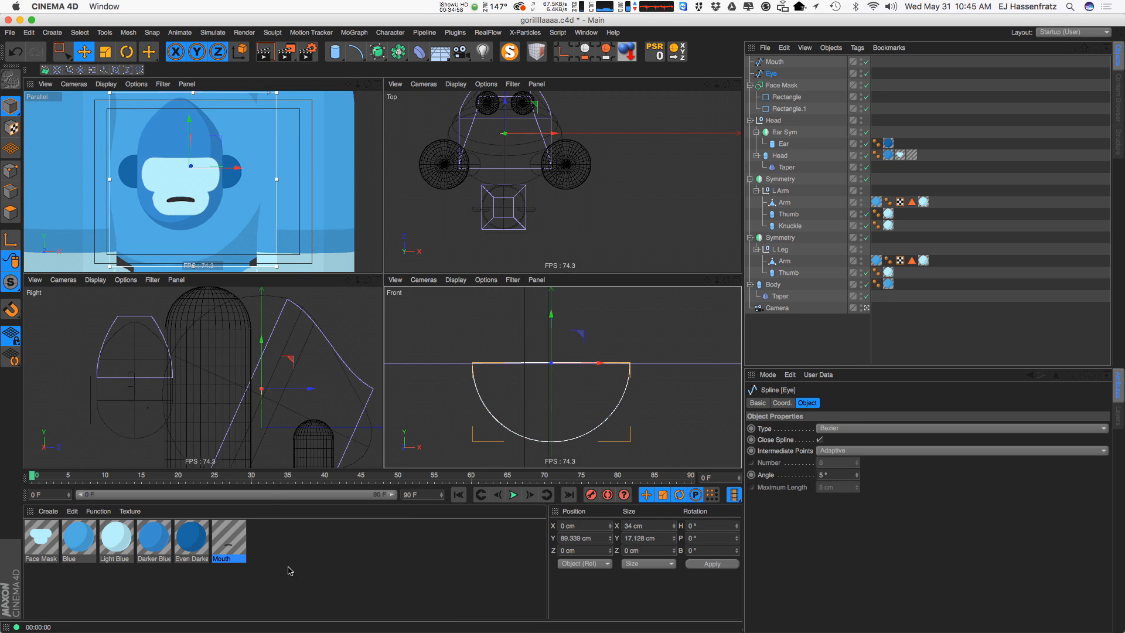
pyautogui.keyDown('ctrl'); pyautogui.moveTo(229, 549); pyautogui.dragTo(281, 552); pyautogui.keyUp('ctrl')
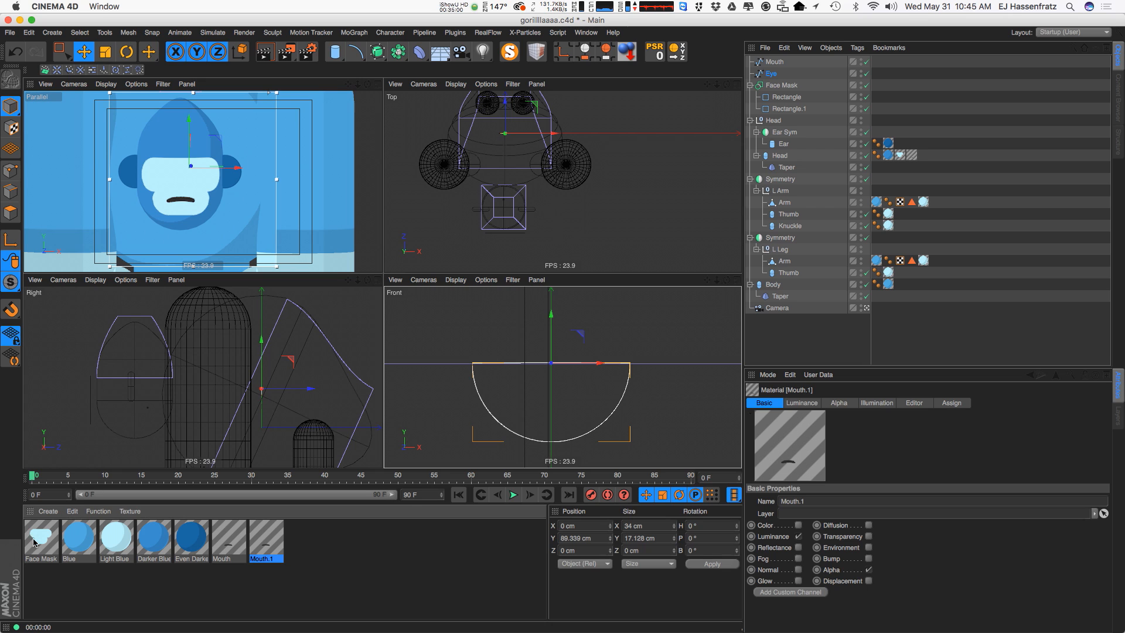
pyautogui.doubleClick(274, 560)
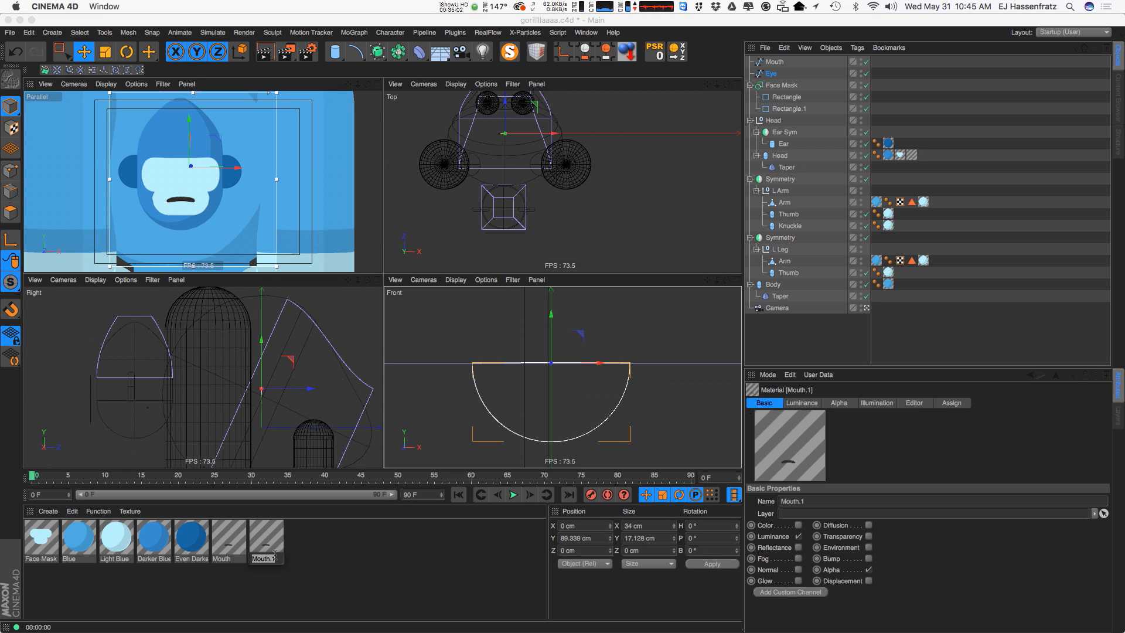
pyautogui.write('Eye')
pyautogui.press('Return')
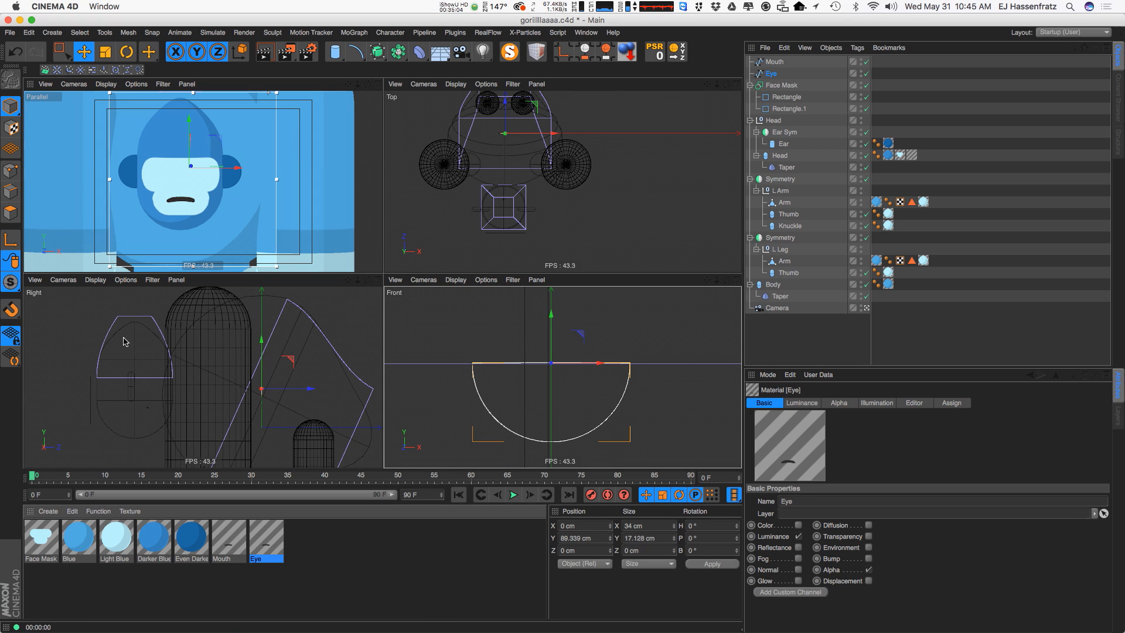
# Replace the spline in the Eye material's alpha Spline shader with the Eye spline
pyautogui.doubleClick(270, 551)
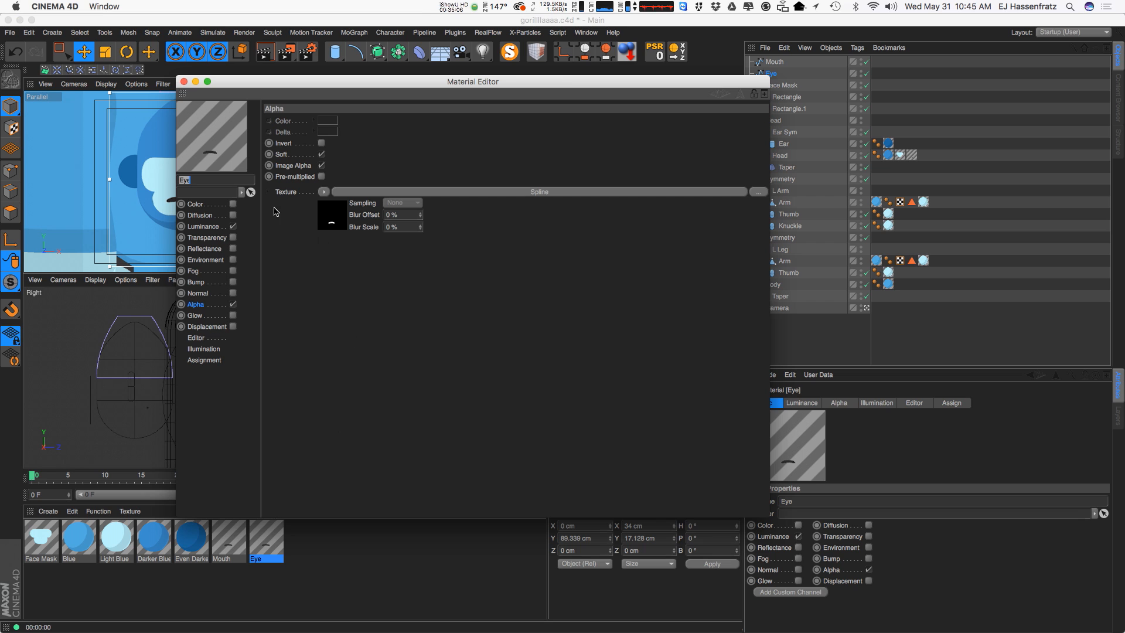
pyautogui.click(216, 293)
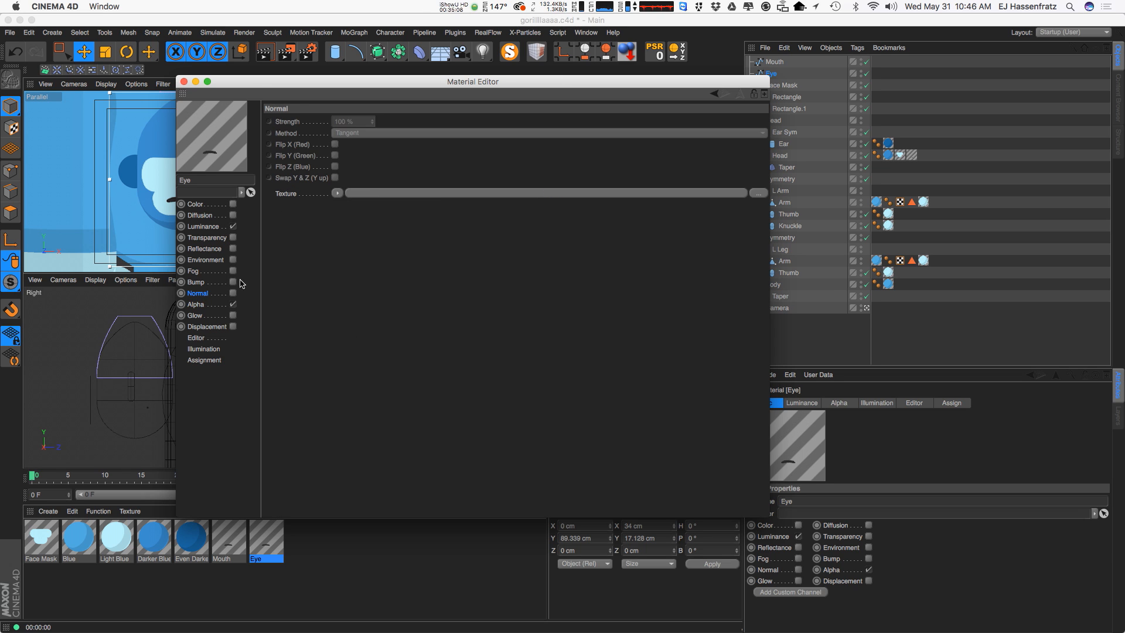
pyautogui.click(211, 306)
pyautogui.moveTo(405, 79); pyautogui.dragTo(317, 95)
pyautogui.click(401, 209)
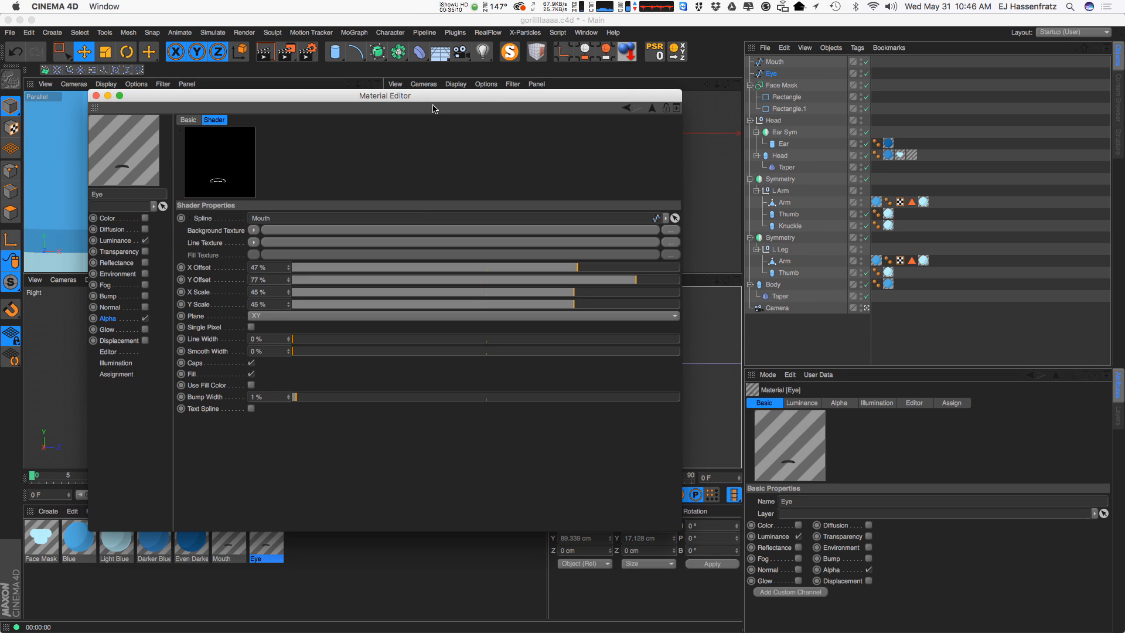
pyautogui.moveTo(412, 98); pyautogui.dragTo(628, 124)
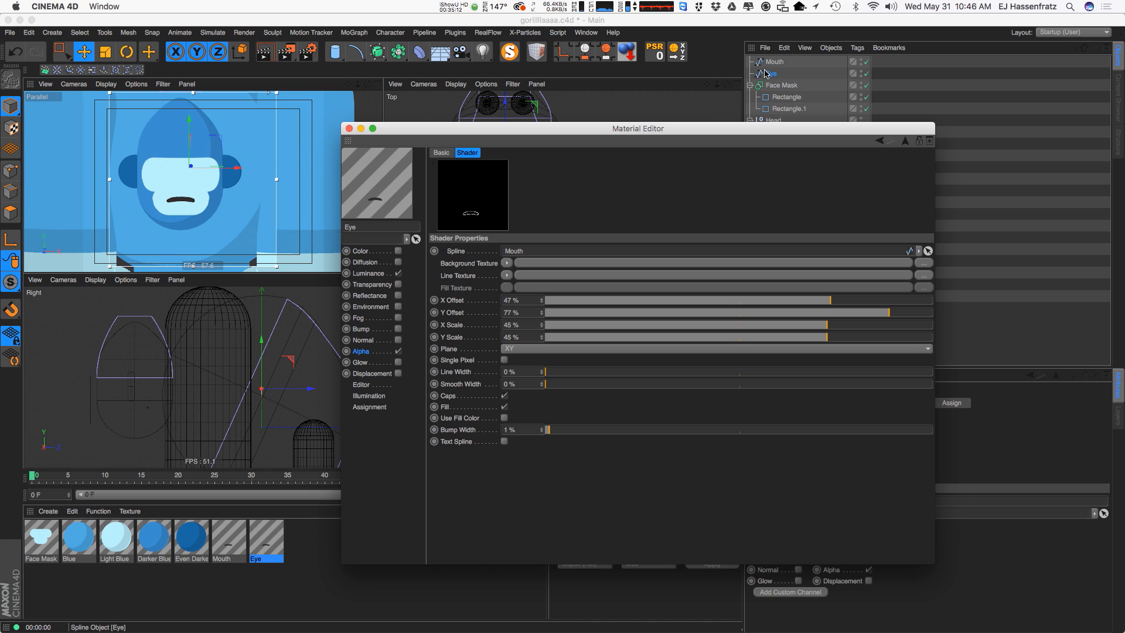
pyautogui.moveTo(766, 73); pyautogui.dragTo(545, 251)
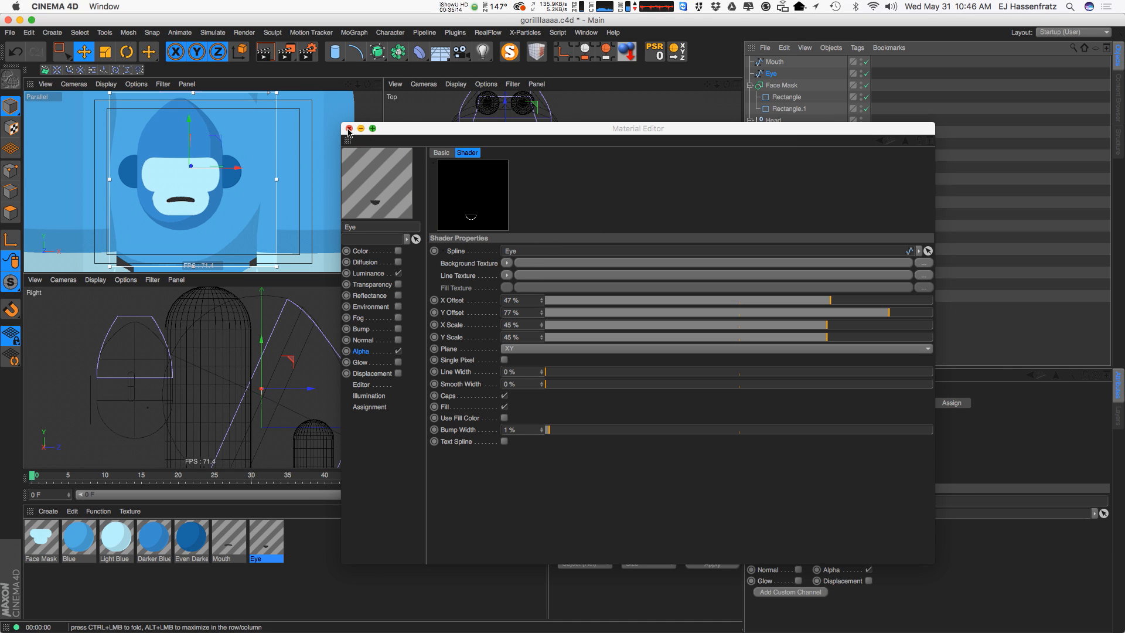
# Set the Eye material's luminance colour to white (FFFFFF)
pyautogui.moveTo(499, 129); pyautogui.dragTo(541, 134)
pyautogui.click(423, 288)
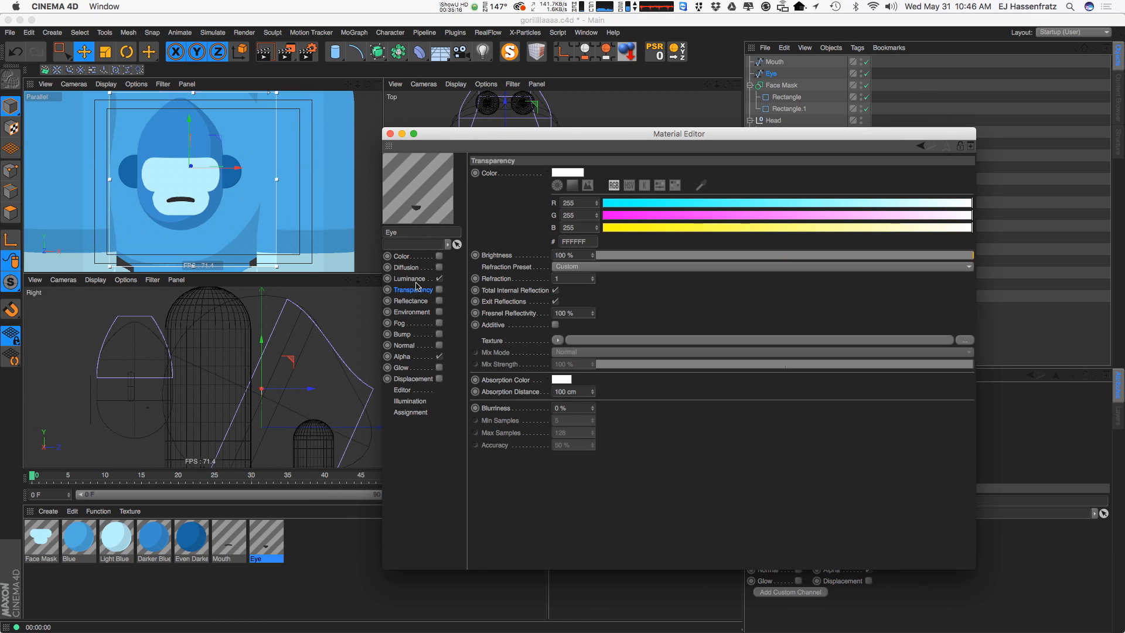
pyautogui.click(417, 281)
pyautogui.moveTo(535, 217); pyautogui.dragTo(513, 195)
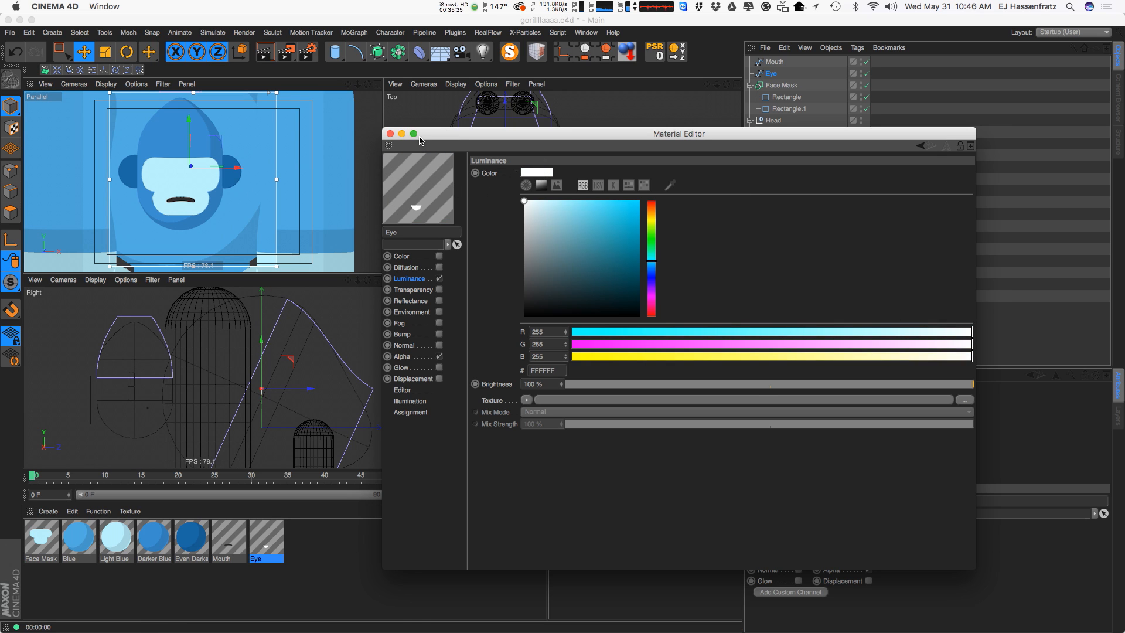
pyautogui.click(390, 134)
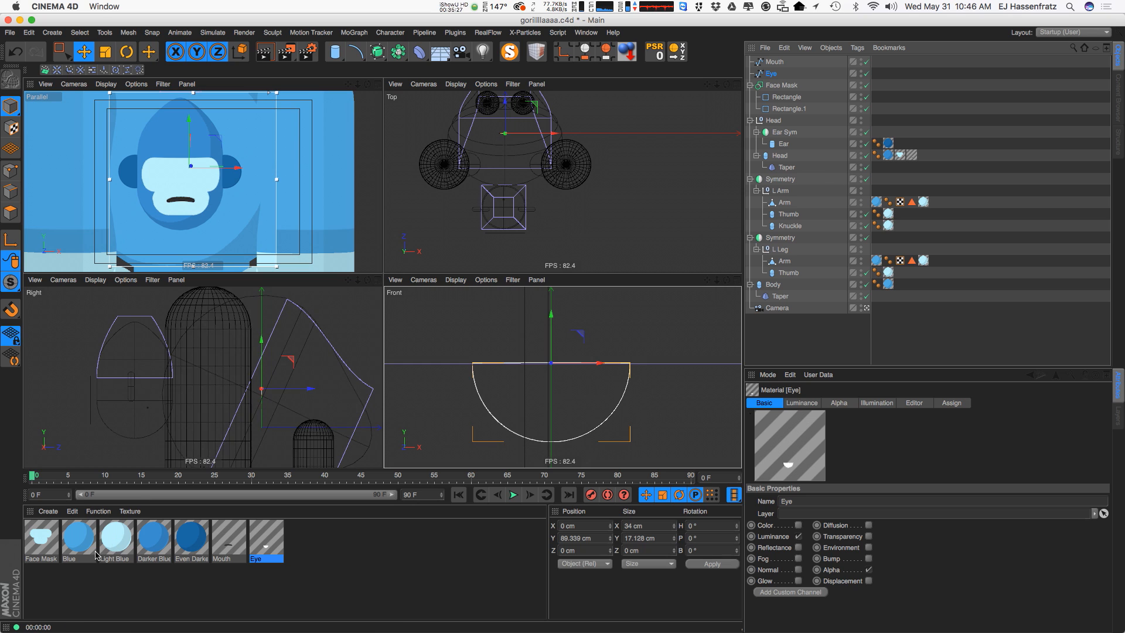
# Duplicate the Mouth texture tag on the Head and assign the Eye material to the copy
pyautogui.click(912, 155)
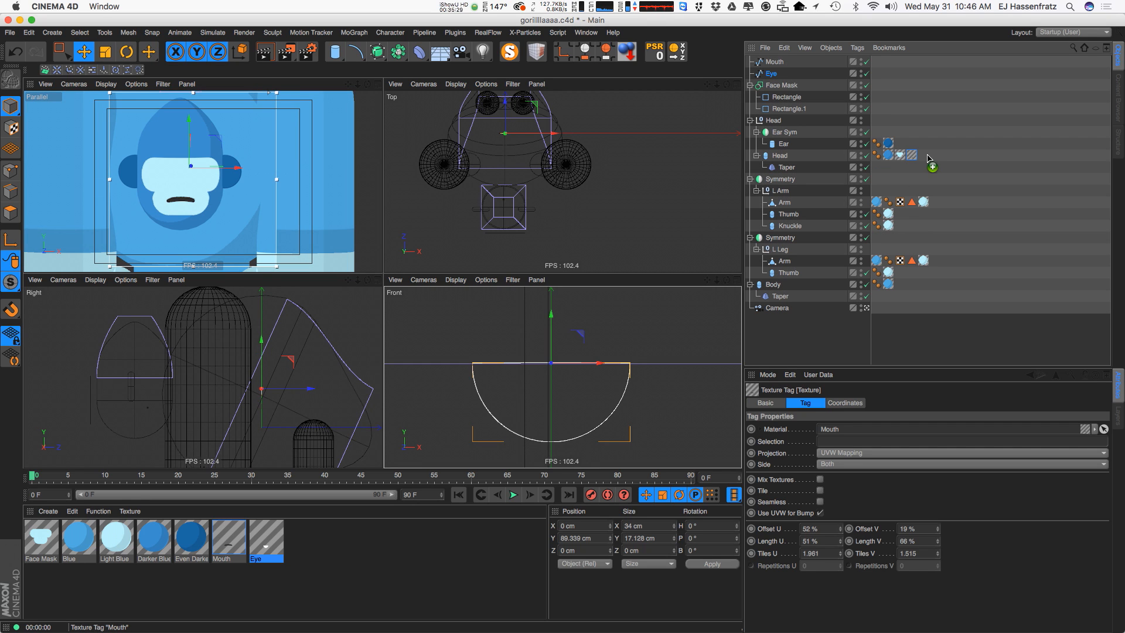
pyautogui.moveTo(933, 157); pyautogui.dragTo(925, 157)
pyautogui.moveTo(265, 546); pyautogui.dragTo(918, 160)
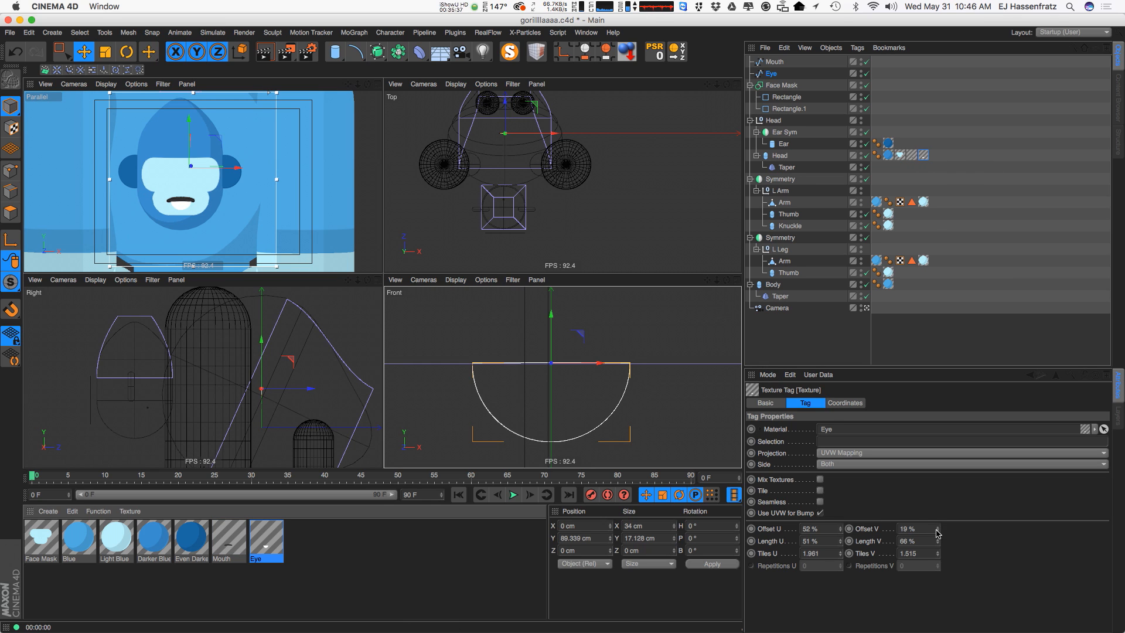
# Position the eye on the face by setting its texture tag's Offset U to 59% and Offset V to 3%
pyautogui.moveTo(937, 531); pyautogui.dragTo(939, 542)
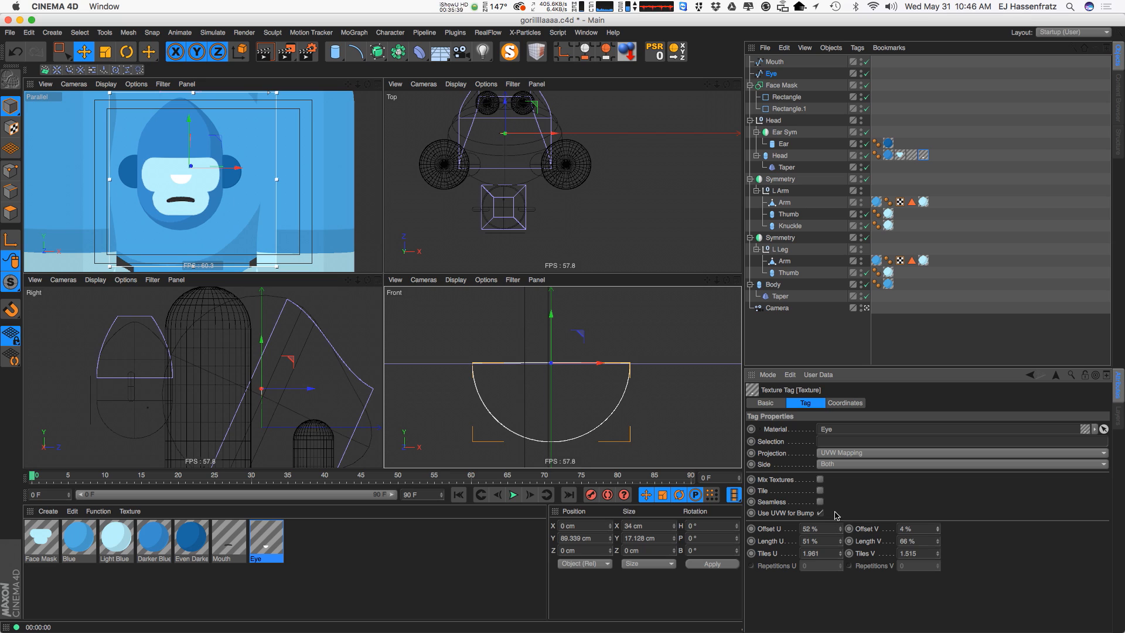
pyautogui.moveTo(839, 529); pyautogui.dragTo(842, 547)
pyautogui.moveTo(939, 533); pyautogui.dragTo(936, 529)
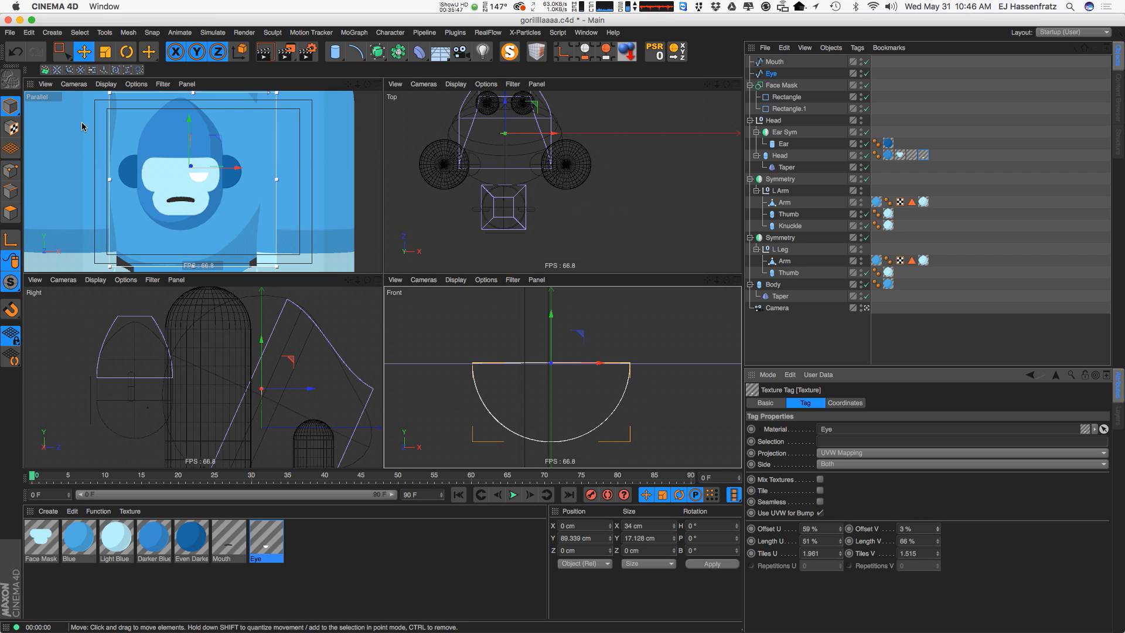
# Enlarge the eye in the Eye material's alpha Spline shader to 62% X Scale and 64% Y Scale
pyautogui.click(789, 75)
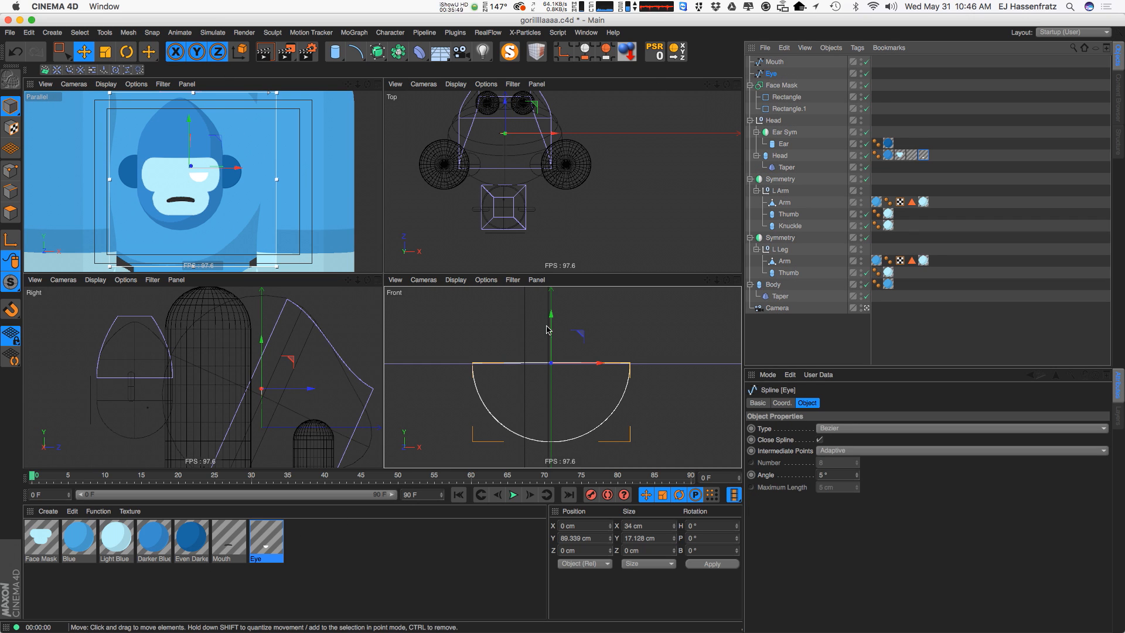
pyautogui.doubleClick(267, 538)
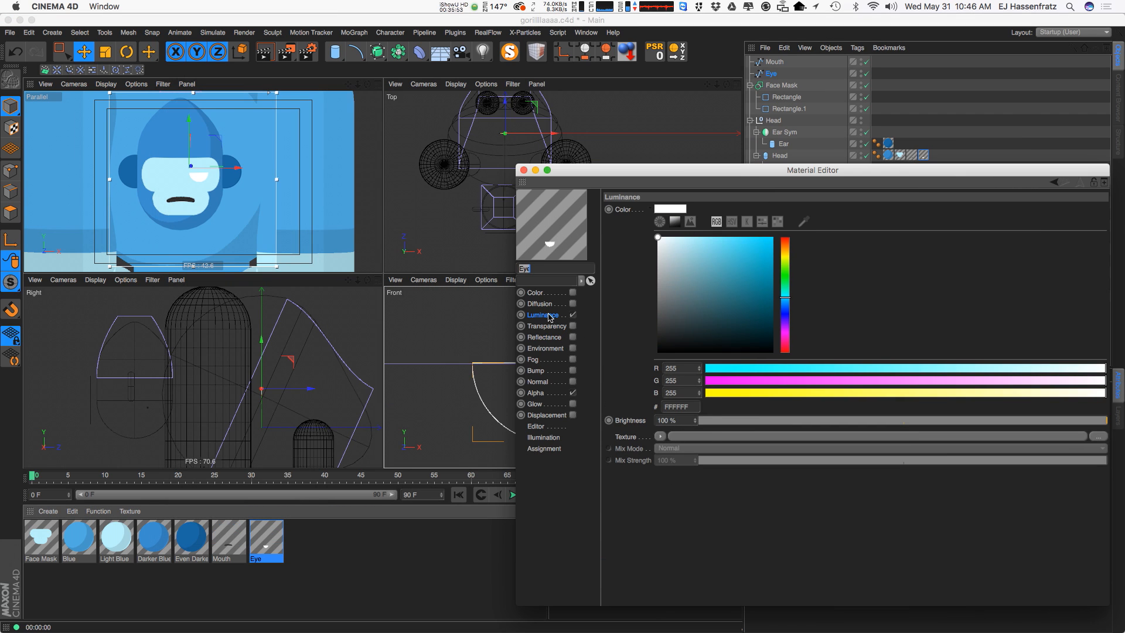
pyautogui.click(708, 438)
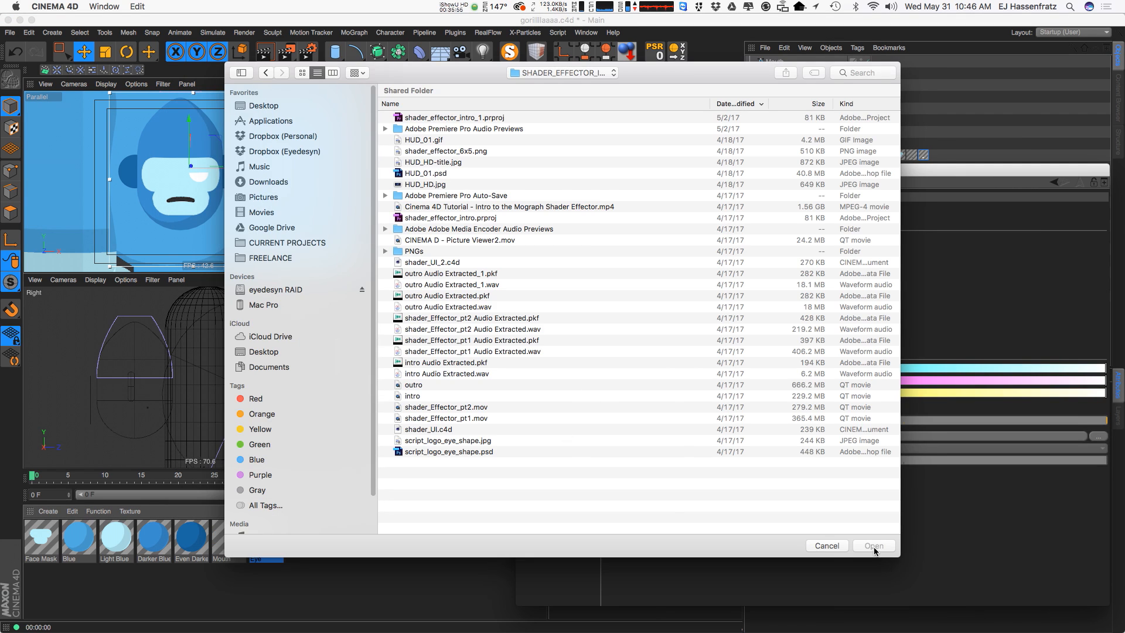
pyautogui.click(827, 545)
pyautogui.click(537, 394)
pyautogui.click(728, 280)
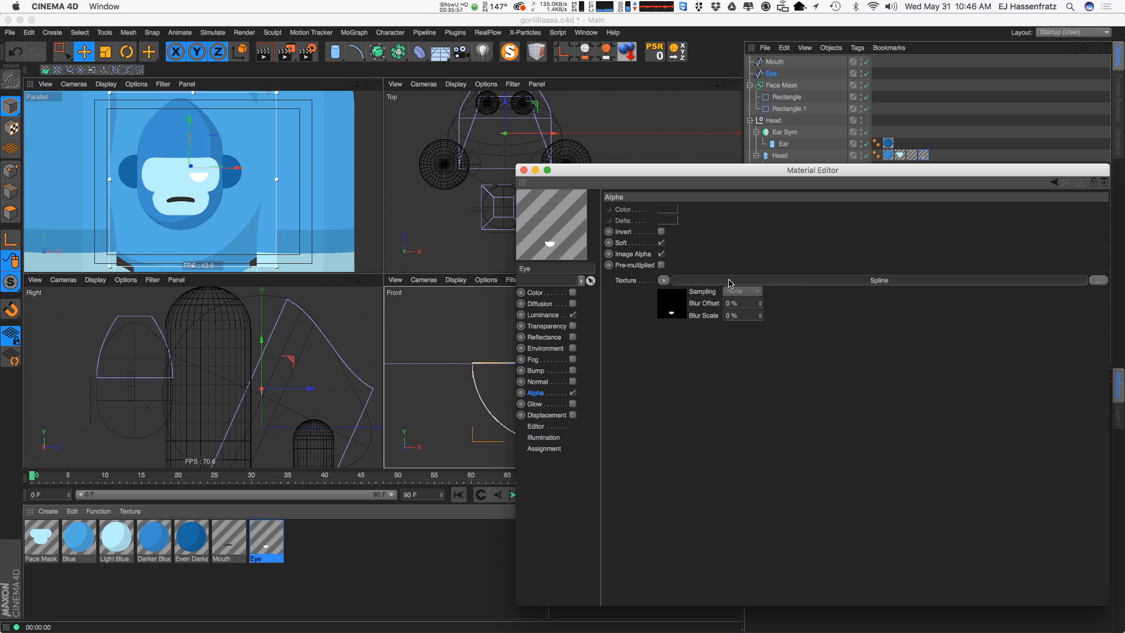
pyautogui.moveTo(1012, 364); pyautogui.dragTo(1064, 358)
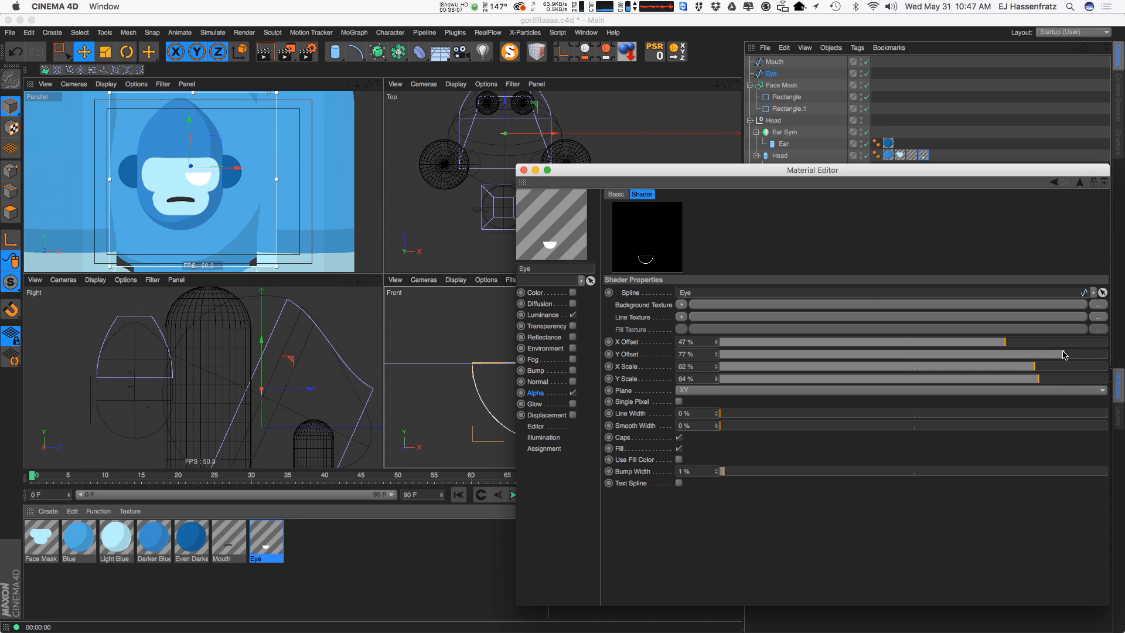
pyautogui.click(524, 169)
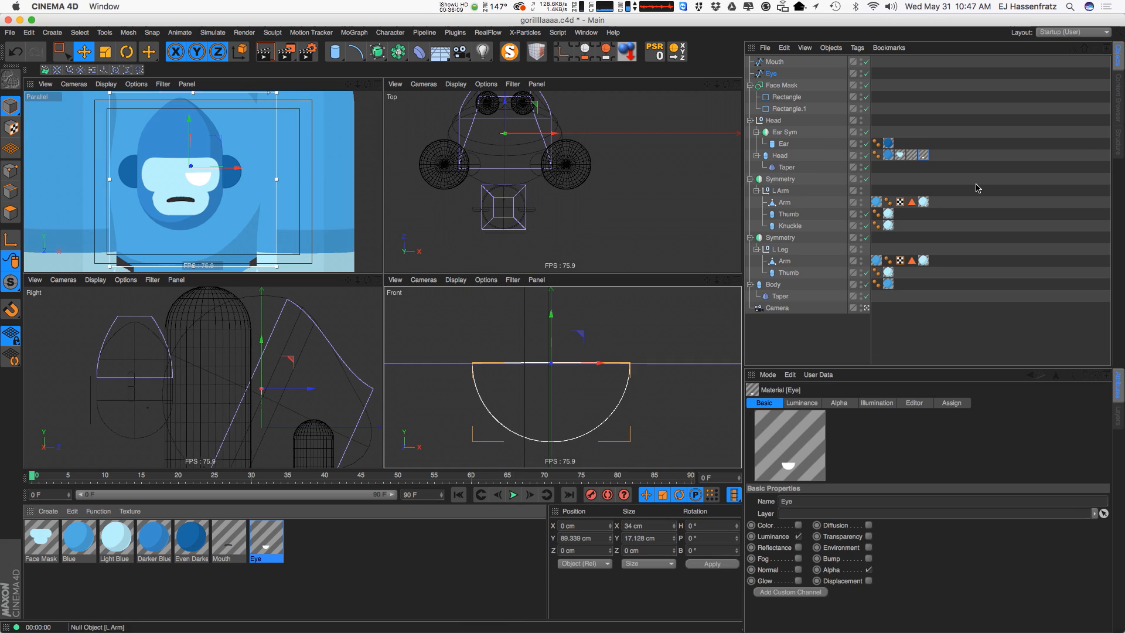
# Duplicate the Eye texture tag on the Head and set the copy's Offset U to 44.5% for the second eye
pyautogui.keyDown('ctrl'); pyautogui.moveTo(924, 155); pyautogui.dragTo(946, 157); pyautogui.keyUp('ctrl')
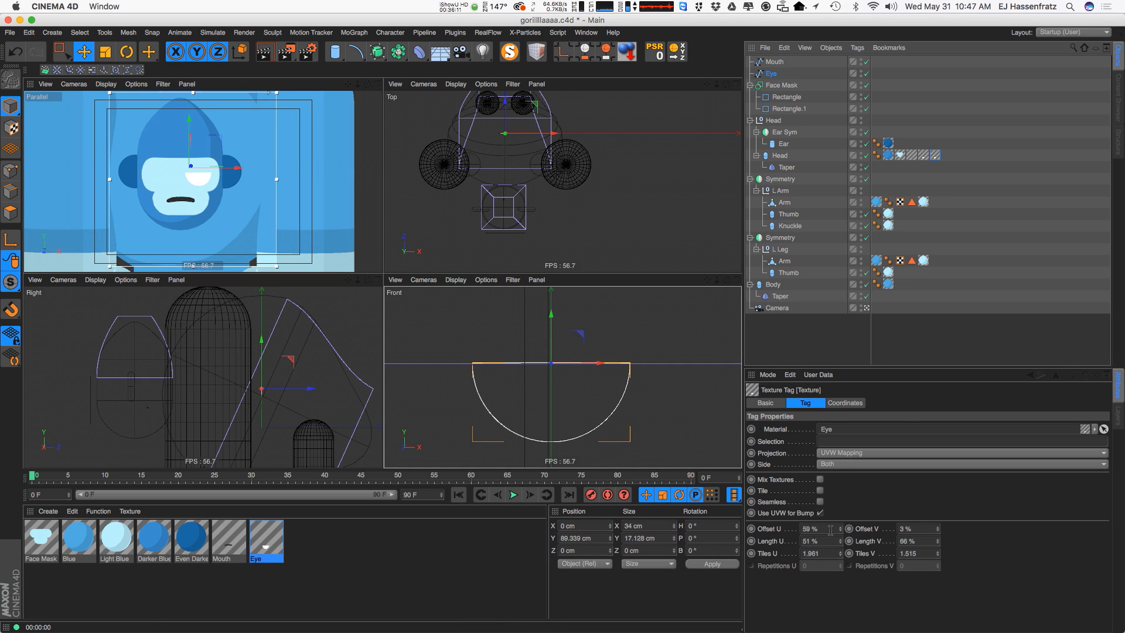
pyautogui.moveTo(843, 530); pyautogui.dragTo(841, 537)
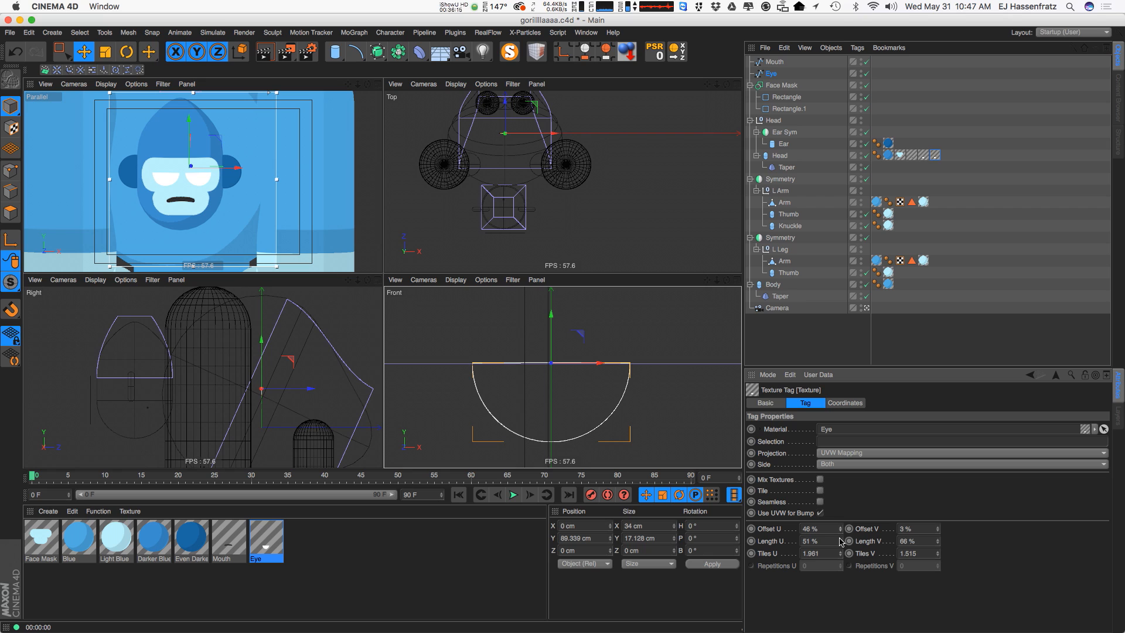
pyautogui.moveTo(842, 534); pyautogui.dragTo(842, 535)
pyautogui.moveTo(843, 535); pyautogui.dragTo(844, 533)
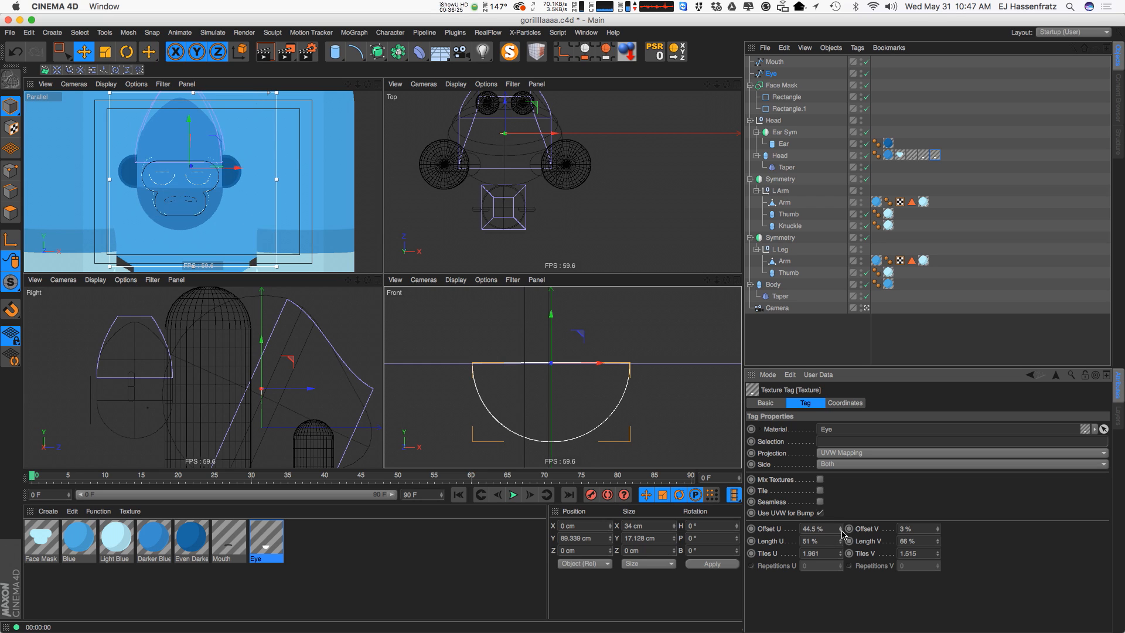
# Fine-tune the first Eye texture tag's Offset U to 59.4%
pyautogui.click(924, 156)
pyautogui.moveTo(843, 529); pyautogui.dragTo(847, 529)
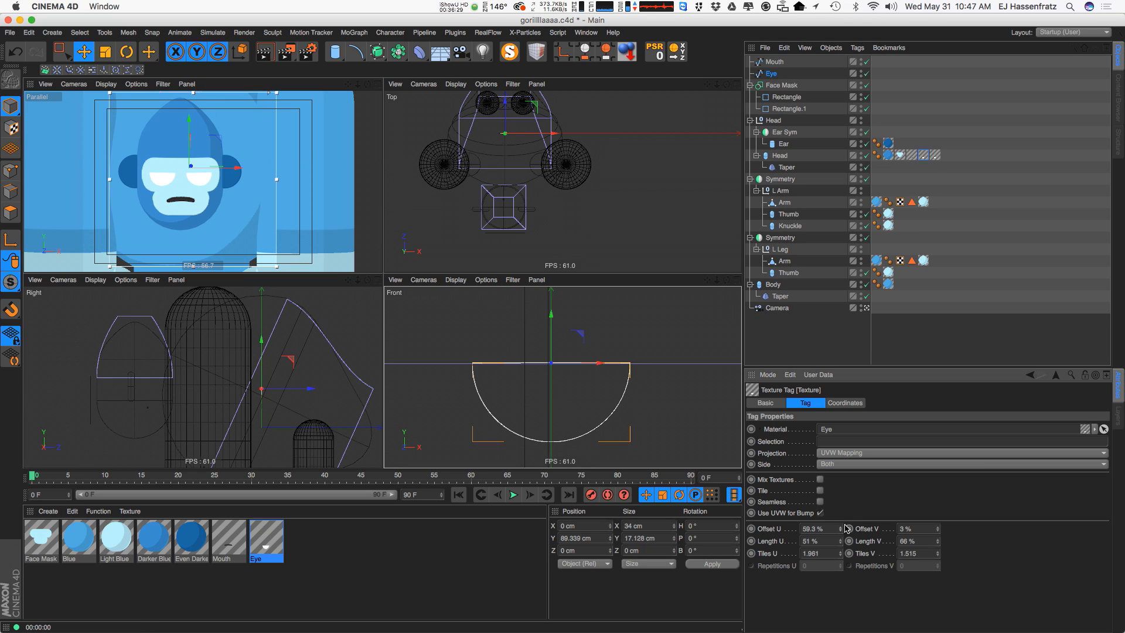
pyautogui.click(842, 527)
# Add a sphere, shrink it to a radius of about 18 cm and move it in front of the face
pyautogui.click(335, 51)
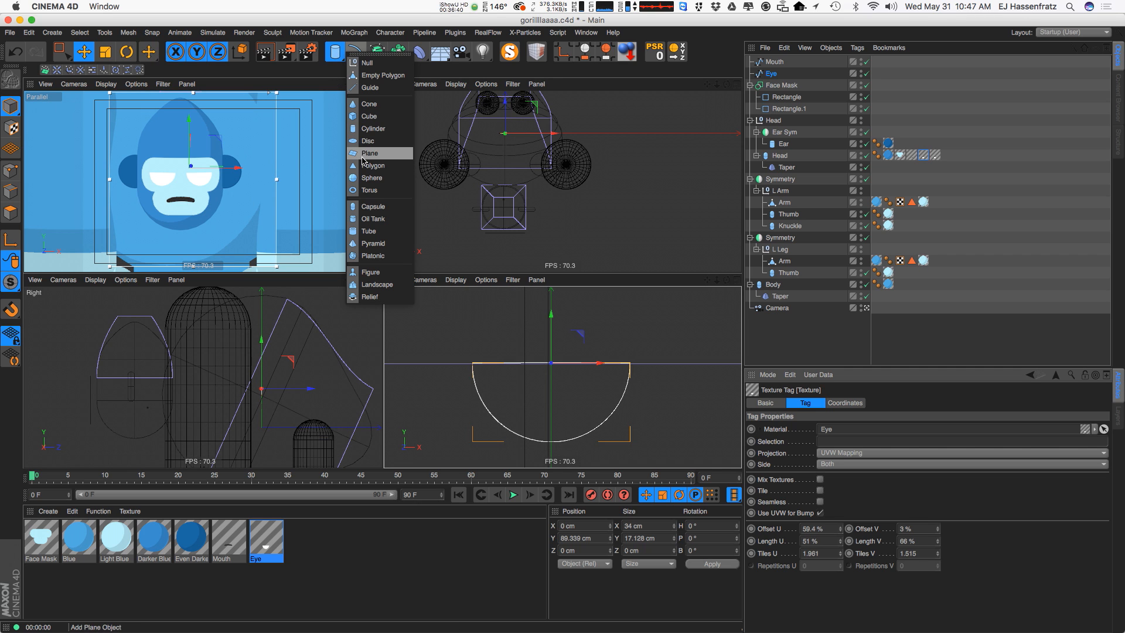
pyautogui.click(371, 177)
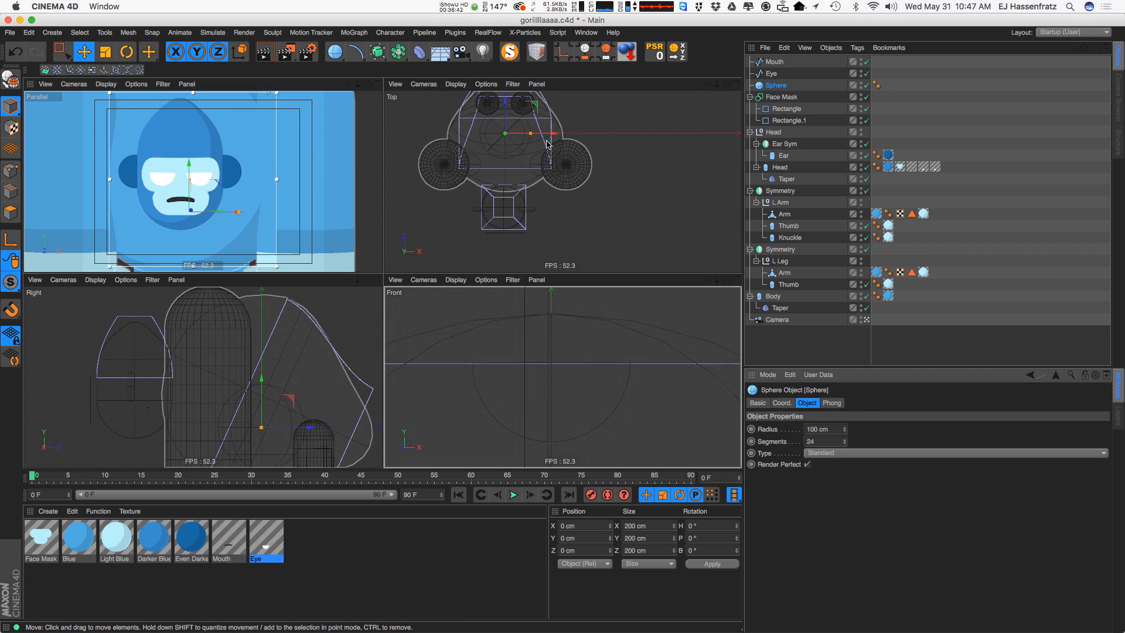
pyautogui.moveTo(531, 133); pyautogui.dragTo(512, 206)
pyautogui.moveTo(138, 406); pyautogui.dragTo(120, 377)
pyautogui.scroll(-10, 498, 381)
pyautogui.scroll(-3, 197, 387)
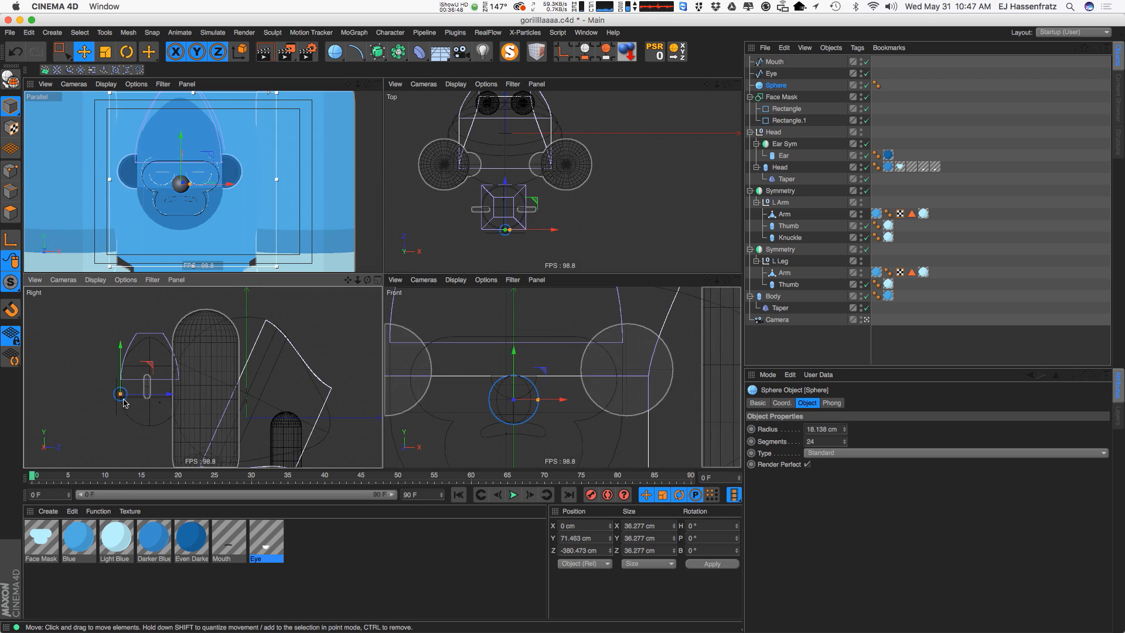
# Shrink the sphere to a radius of about 7.4 cm and place it as a nostril at about X 11, Y 61, Z -376 cm
pyautogui.scroll(5, 124, 402)
pyautogui.moveTo(145, 352); pyautogui.dragTo(156, 356)
pyautogui.keyDown('alt'); pyautogui.moveTo(188, 205); pyautogui.dragTo(96, 210); pyautogui.keyUp('alt')
pyautogui.scroll(7, 166, 185)
pyautogui.moveTo(215, 185); pyautogui.dragTo(201, 179)
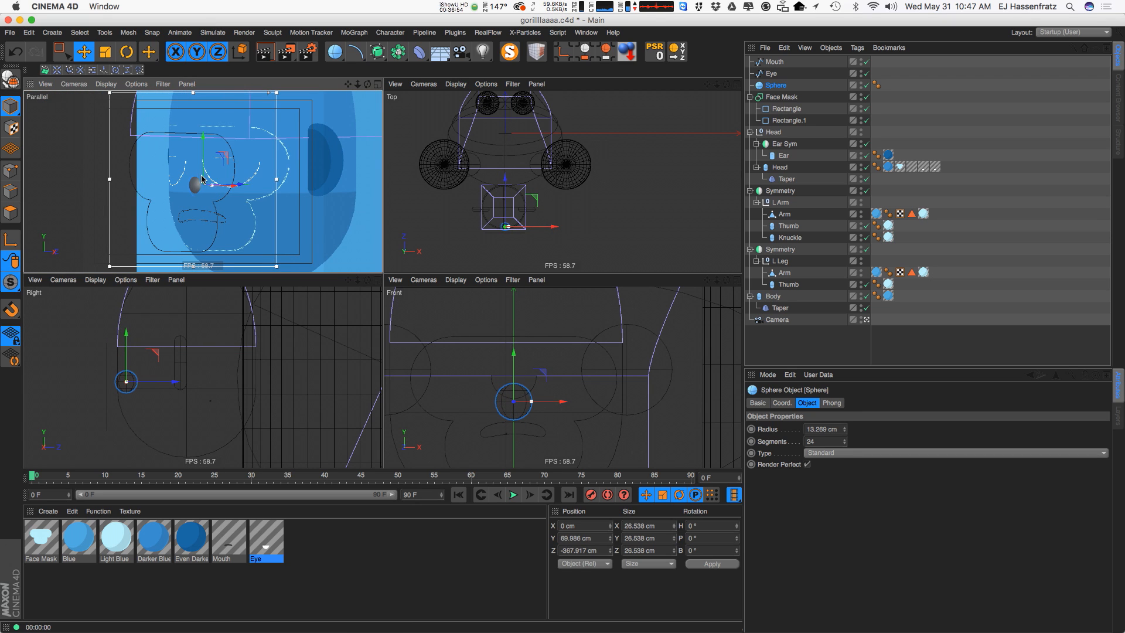
pyautogui.moveTo(156, 353); pyautogui.dragTo(13, 441)
pyautogui.press('t')
pyautogui.press('e')
pyautogui.moveTo(141, 384); pyautogui.dragTo(147, 385)
pyautogui.moveTo(210, 192)
pyautogui.keyDown('alt'); pyautogui.mouseDown()
pyautogui.moveTo(277, 196)
pyautogui.moveTo(218, 188)
pyautogui.moveTo(238, 188)
pyautogui.moveTo(228, 201)
pyautogui.moveTo(202, 176)
pyautogui.mouseUp(); pyautogui.keyUp('alt')
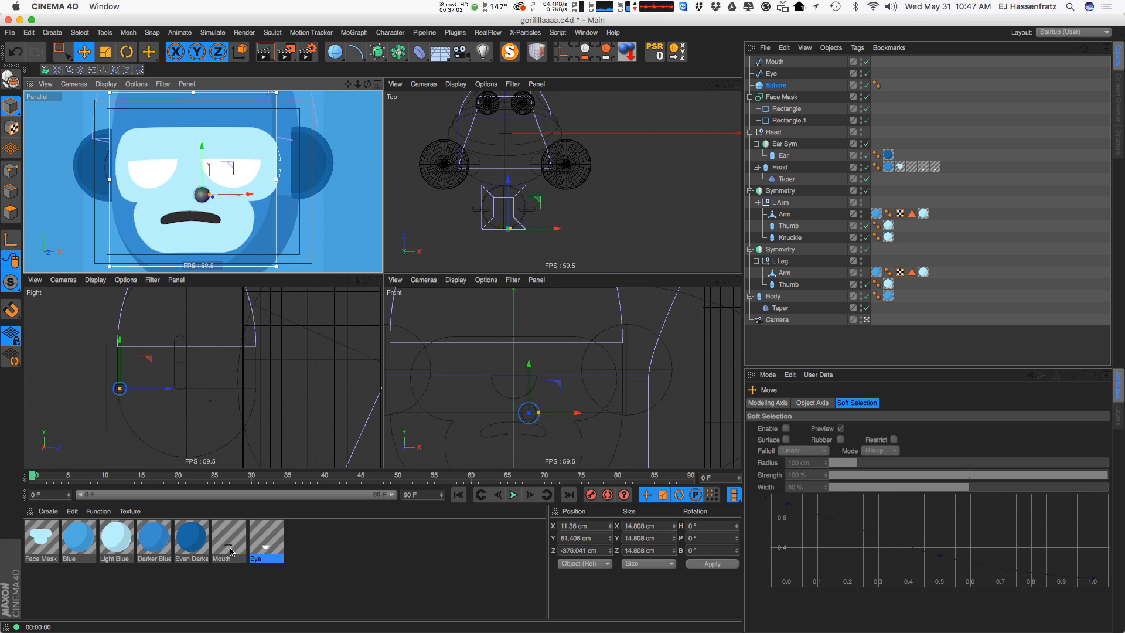
# Duplicate the Darker Blue material, set the copy's luminance colour to dark gray 303030 and rename it Dark Gray
pyautogui.keyDown('ctrl'); pyautogui.moveTo(157, 552); pyautogui.dragTo(311, 557); pyautogui.keyUp('ctrl')
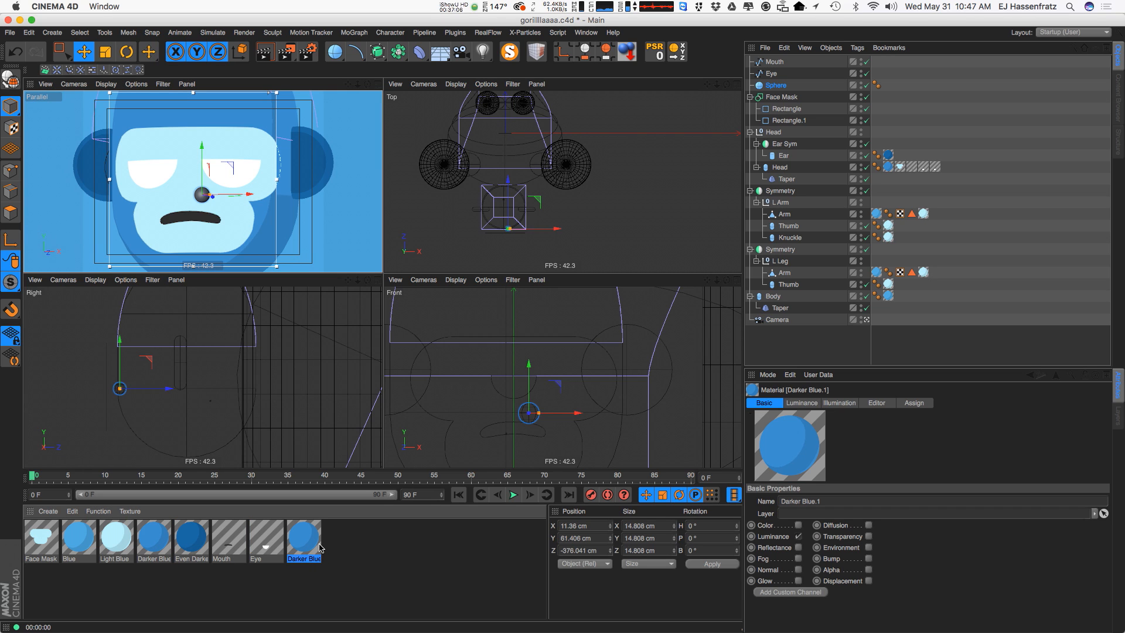
pyautogui.doubleClick(308, 545)
pyautogui.click(203, 226)
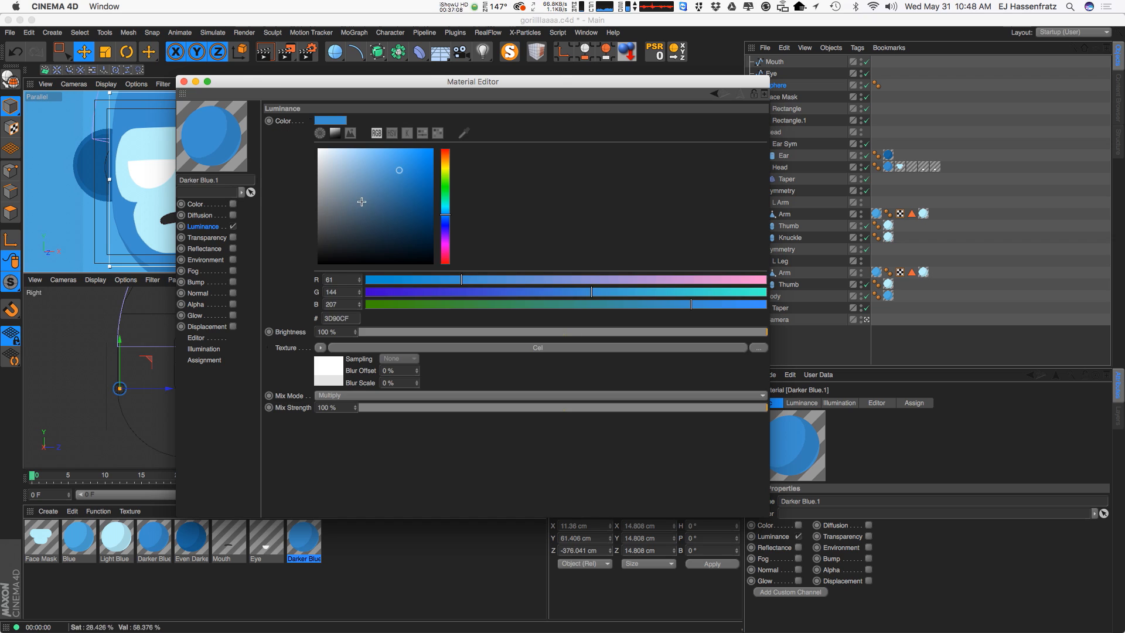
pyautogui.moveTo(362, 201); pyautogui.dragTo(314, 242)
pyautogui.doubleClick(213, 180)
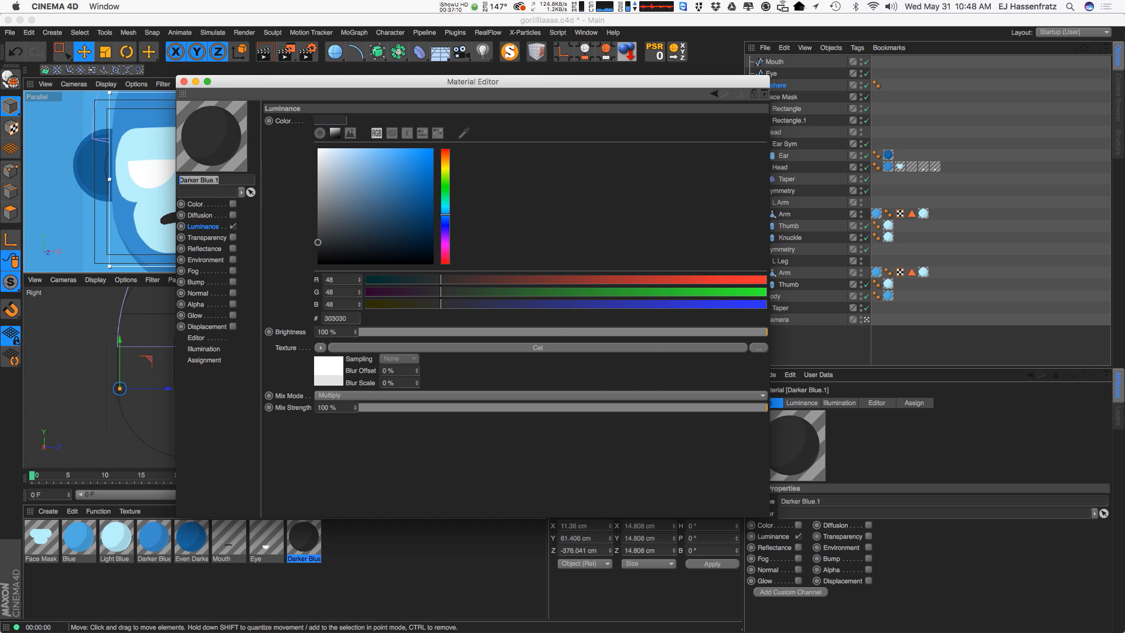
pyautogui.write('Dark Gray')
pyautogui.press('Return')
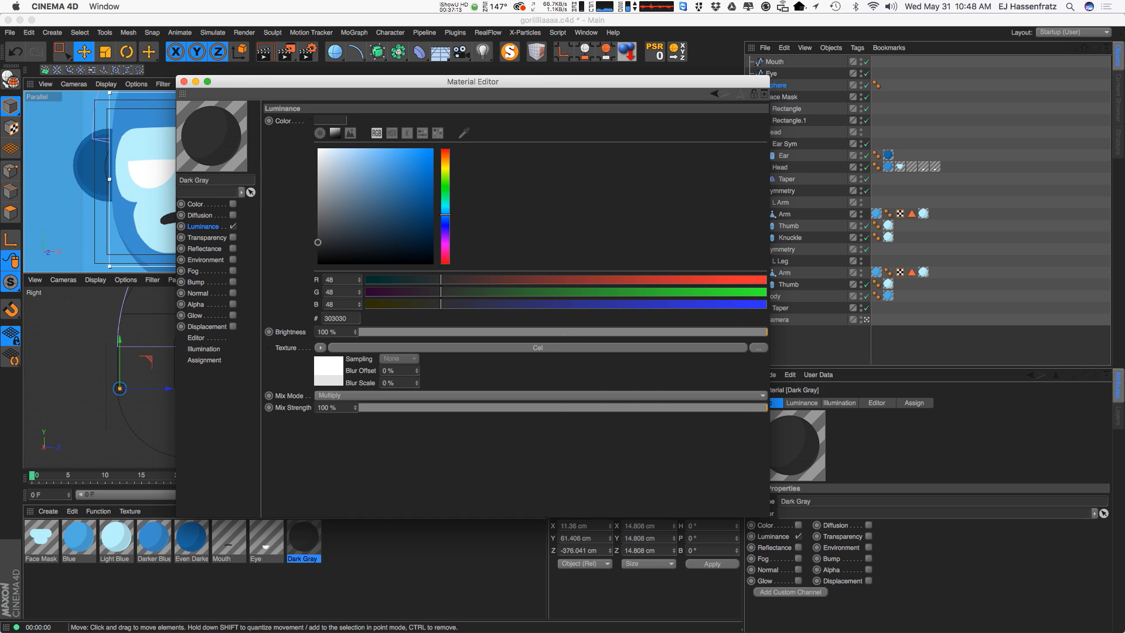
pyautogui.click(184, 82)
# Apply the Dark Gray material to the sphere and rename the sphere Nose
pyautogui.moveTo(301, 545); pyautogui.dragTo(781, 88)
pyautogui.doubleClick(781, 86)
pyautogui.write('Nose')
pyautogui.press('Return')
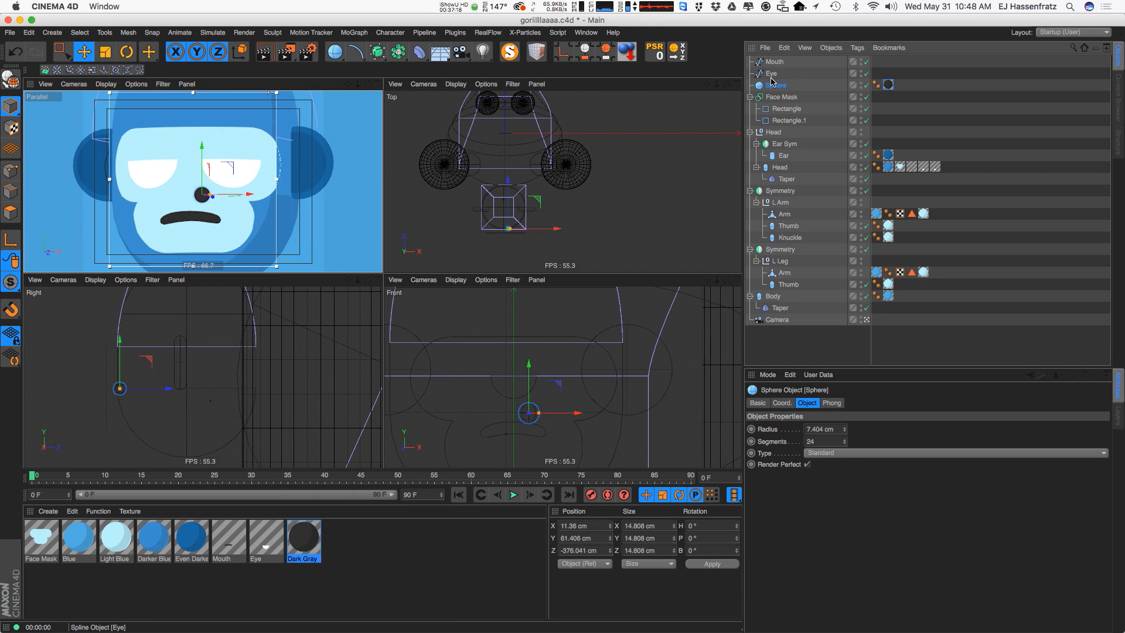
# Set the Nose sphere's radius to 4 cm
pyautogui.doubleClick(826, 429)
pyautogui.write('4')
pyautogui.press('Return')
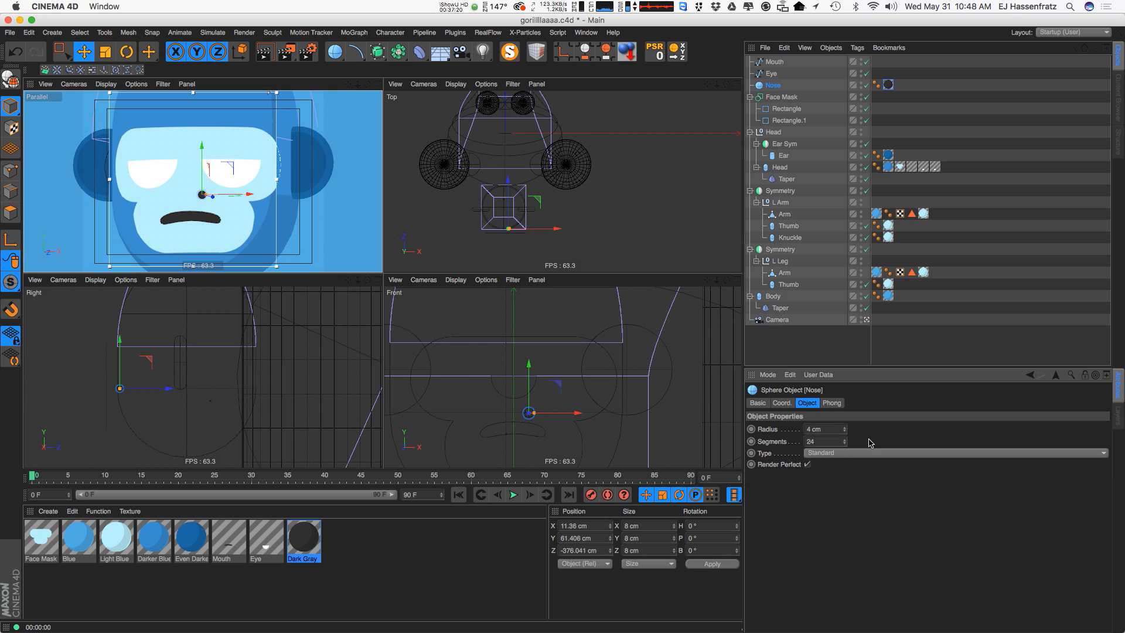
# Add a Symmetry object and nest the Nose sphere in it to mirror the nostril
pyautogui.click(398, 52)
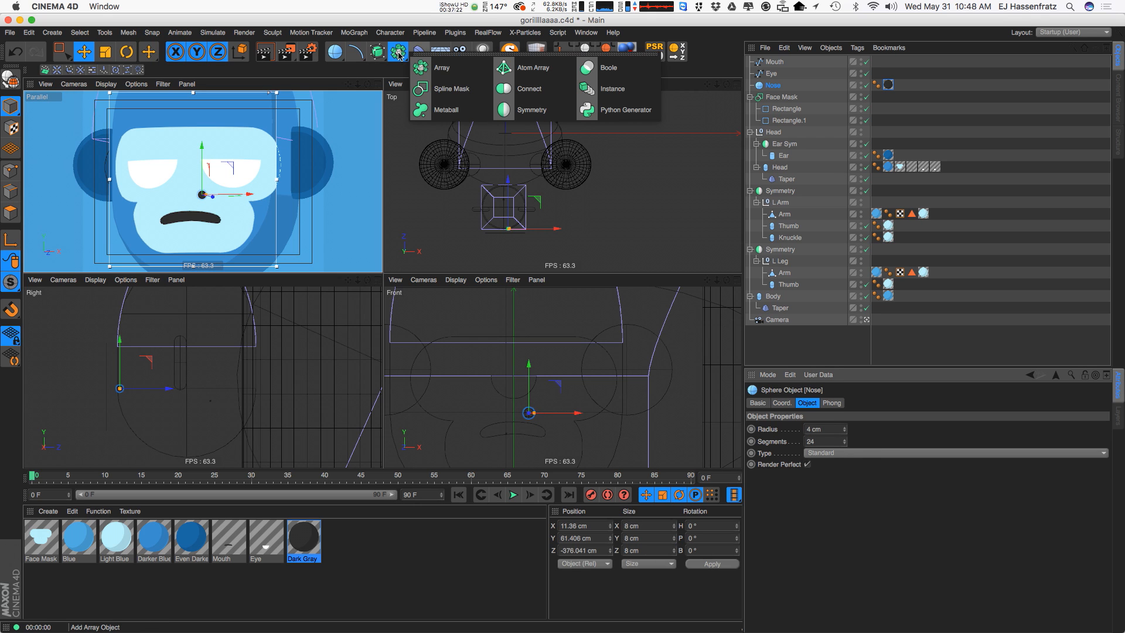
pyautogui.click(532, 109)
pyautogui.moveTo(771, 85); pyautogui.dragTo(787, 98)
pyautogui.moveTo(258, 231)
pyautogui.keyDown('alt'); pyautogui.mouseDown()
pyautogui.moveTo(293, 225)
pyautogui.moveTo(270, 236)
pyautogui.moveTo(252, 211)
pyautogui.moveTo(293, 175)
pyautogui.moveTo(278, 168)
pyautogui.moveTo(273, 200)
pyautogui.mouseUp(); pyautogui.keyUp('alt')
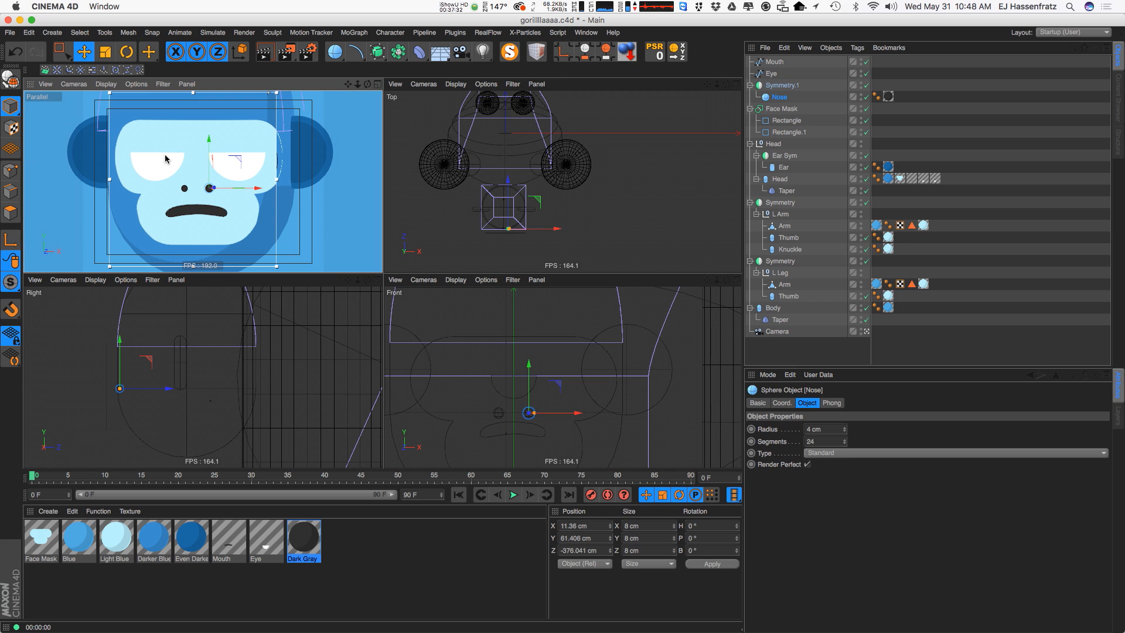
# Add a Circle spline and reduce its radius to 16 cm
pyautogui.click(304, 538)
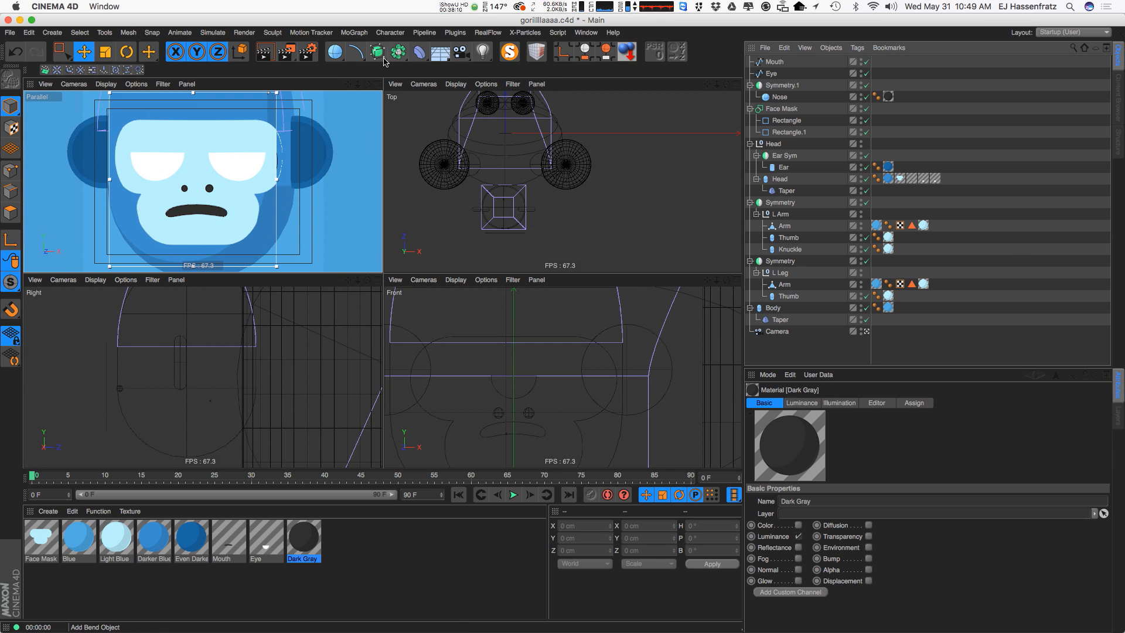
pyautogui.click(356, 52)
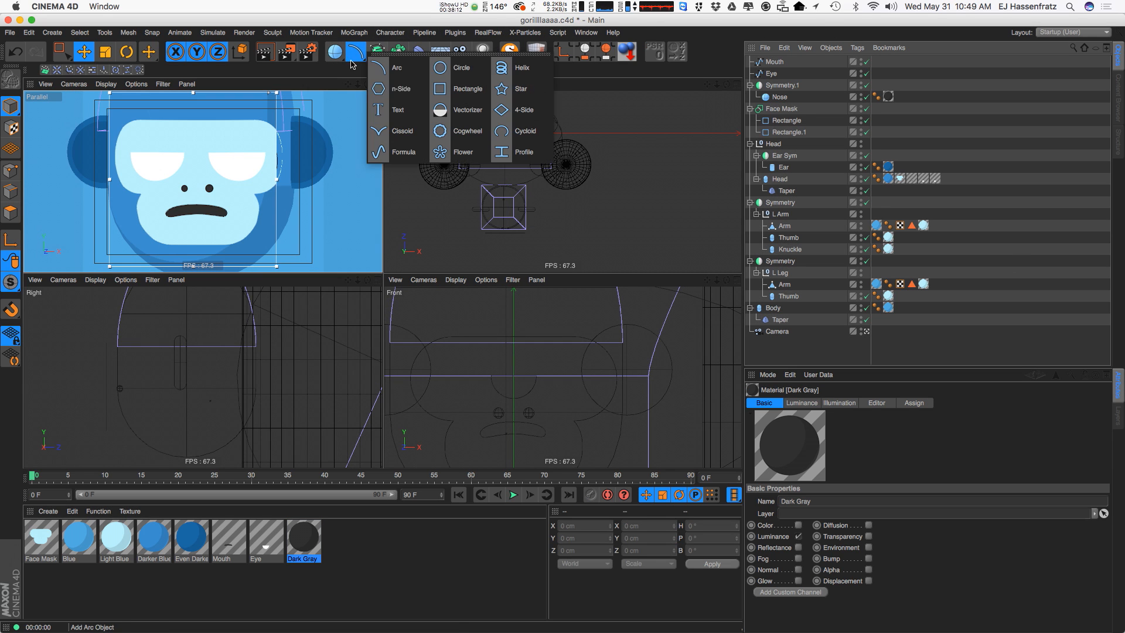
pyautogui.click(451, 69)
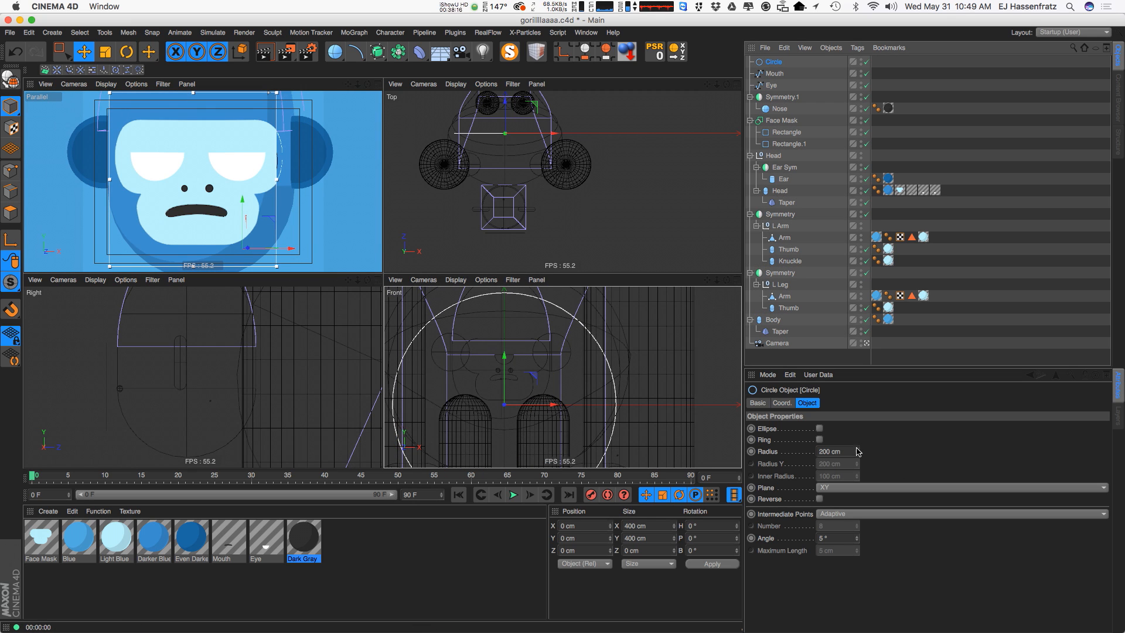
pyautogui.moveTo(857, 451); pyautogui.dragTo(868, 564)
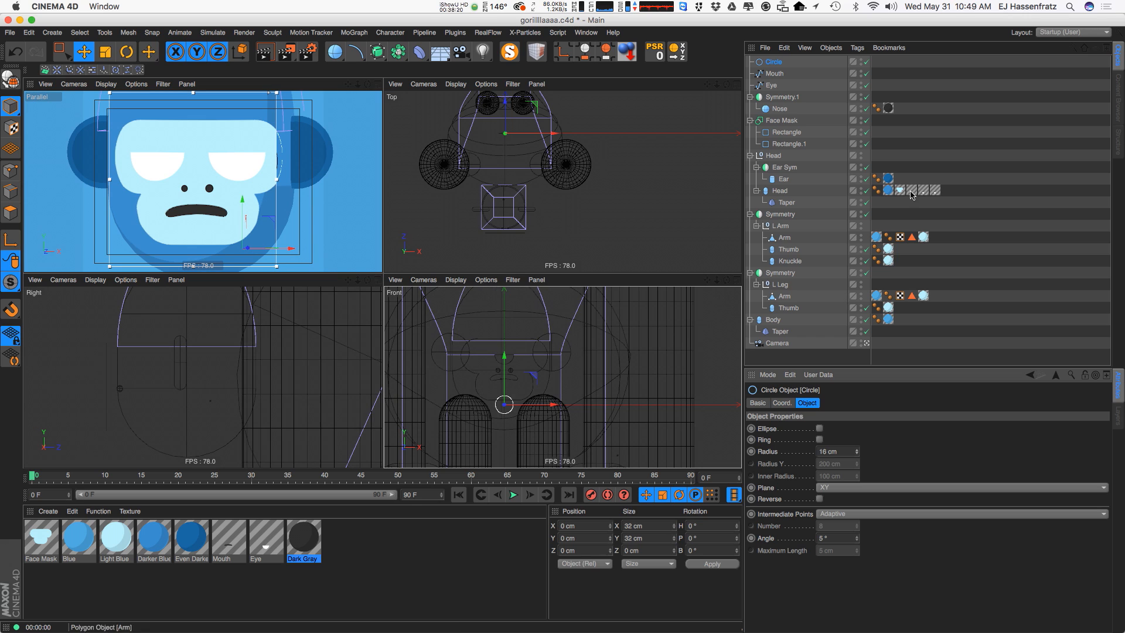
# Rename the circle spline Pupil
pyautogui.doubleClick(775, 61)
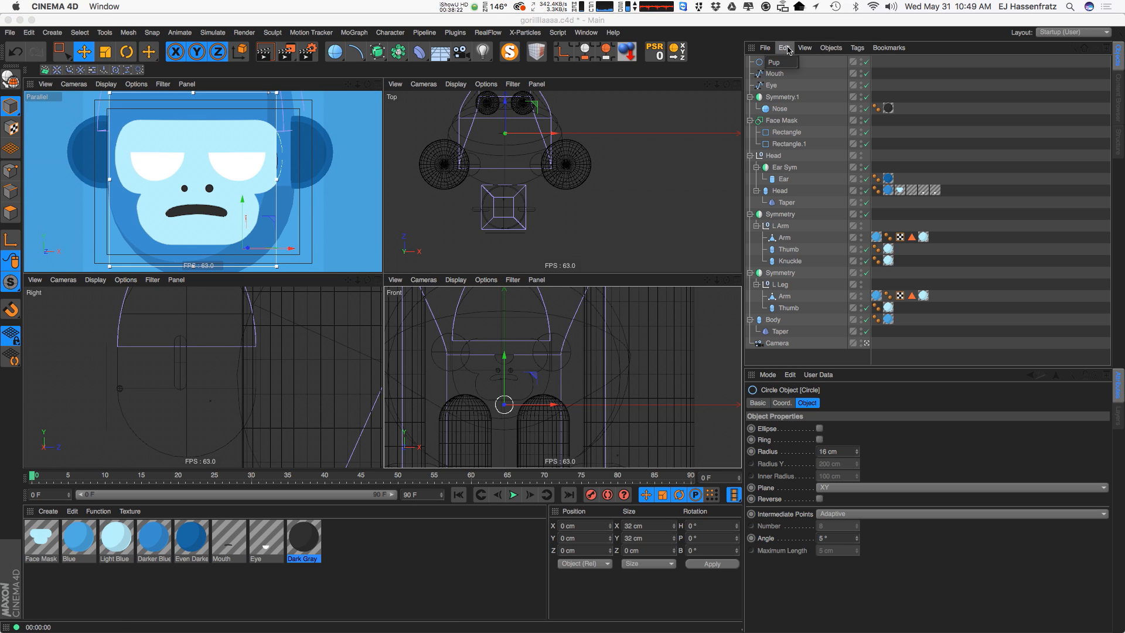
pyautogui.write('Pupil')
pyautogui.press('Return')
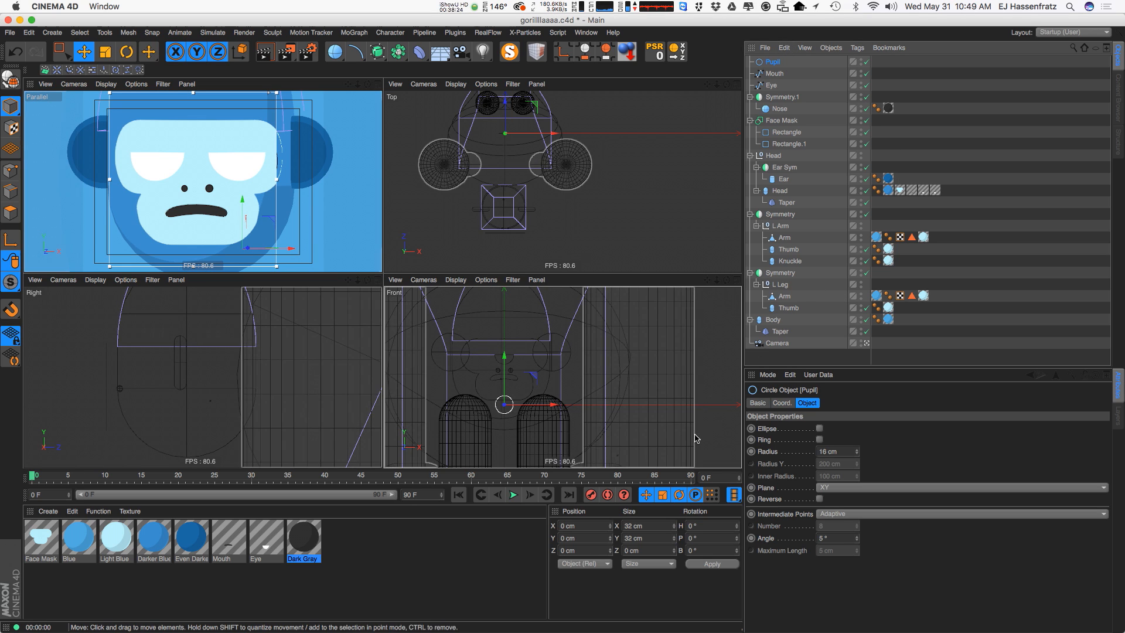
# Rename the circle spline Iris and set its radius to 15 cm
pyautogui.doubleClick(776, 62)
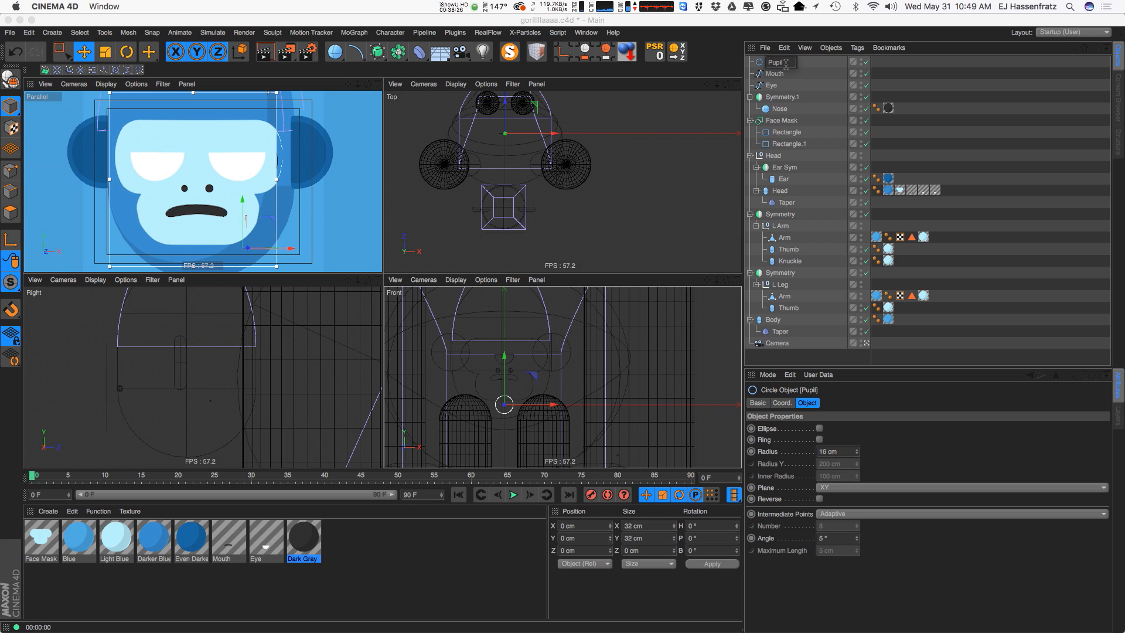
pyautogui.write('Iris')
pyautogui.press('Return')
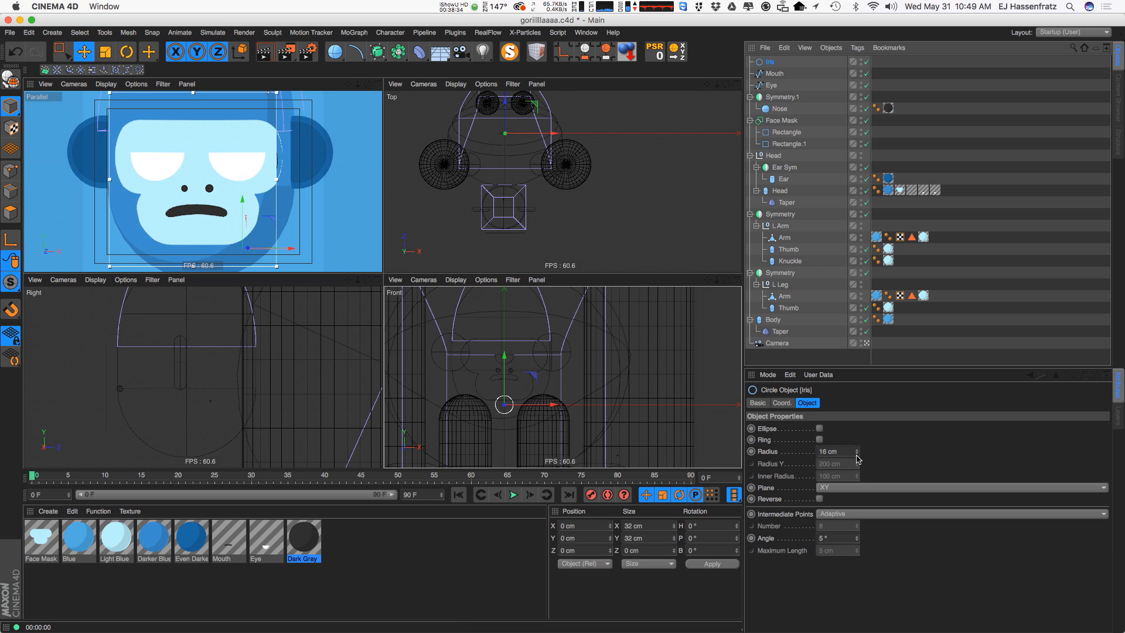
pyautogui.moveTo(858, 456); pyautogui.dragTo(853, 467)
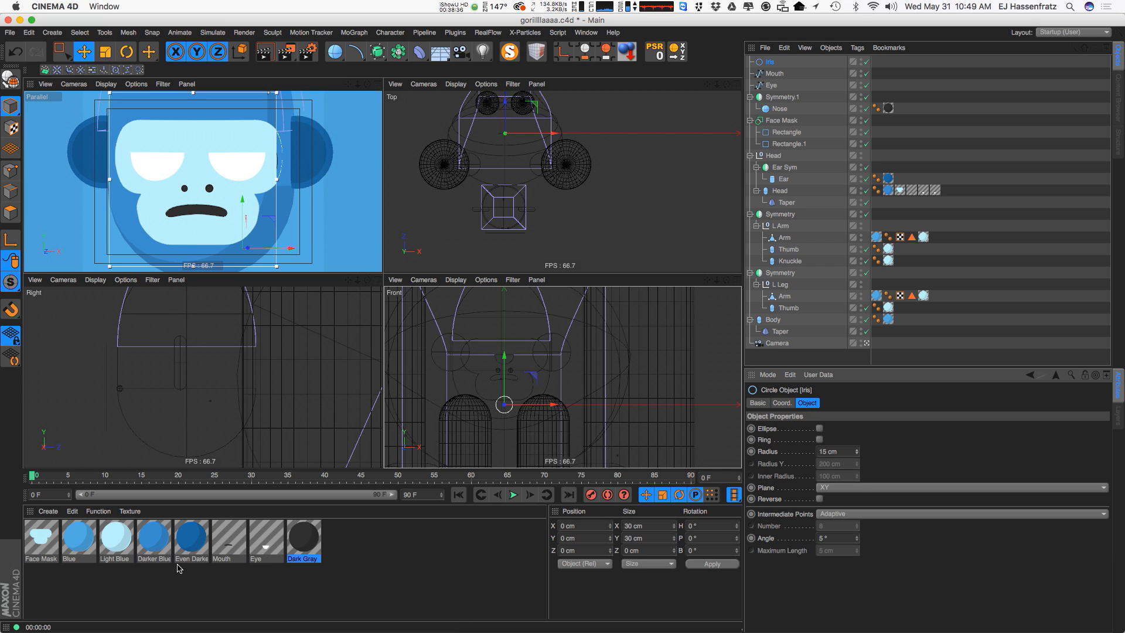
# Load a Spline shader into the luminance texture of the Eye material
pyautogui.doubleClick(271, 546)
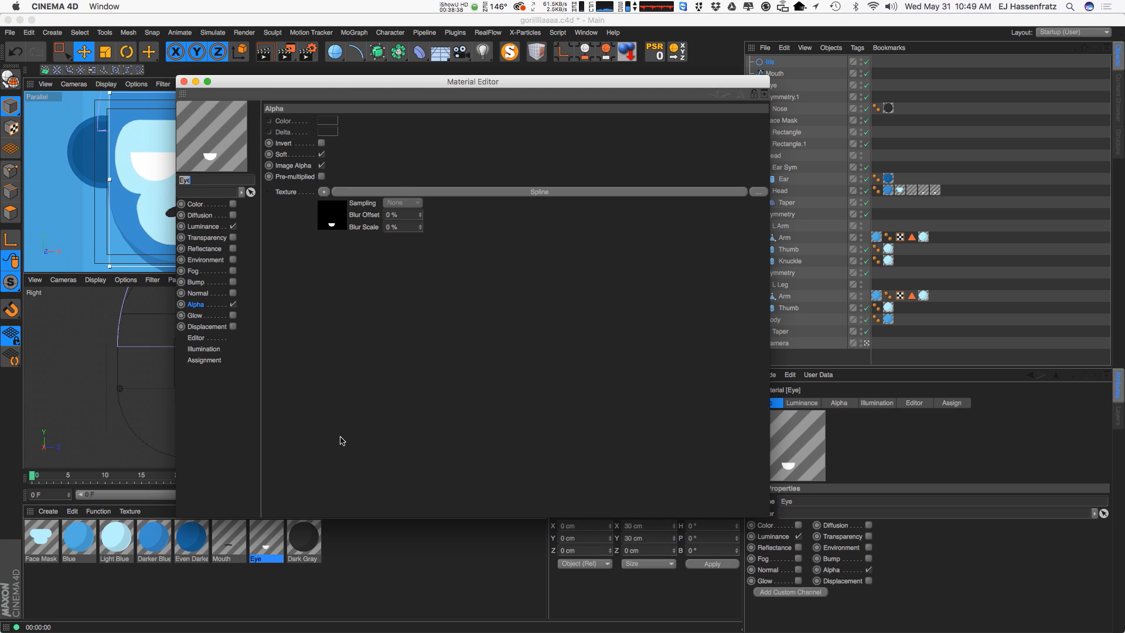
pyautogui.moveTo(325, 82); pyautogui.dragTo(675, 134)
pyautogui.click(552, 278)
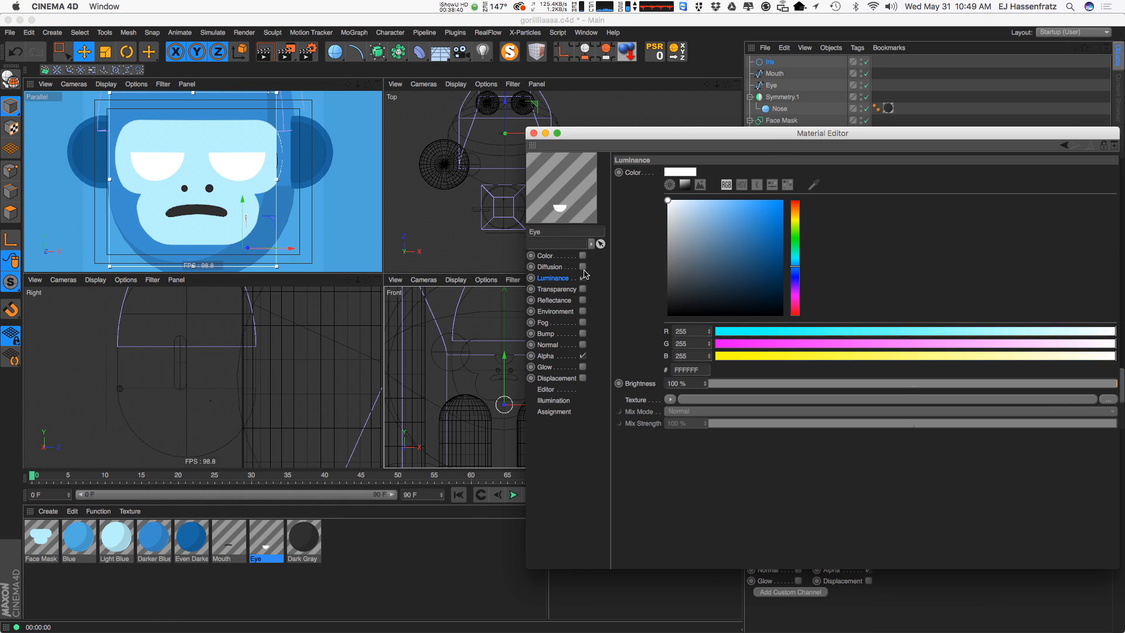
pyautogui.click(671, 400)
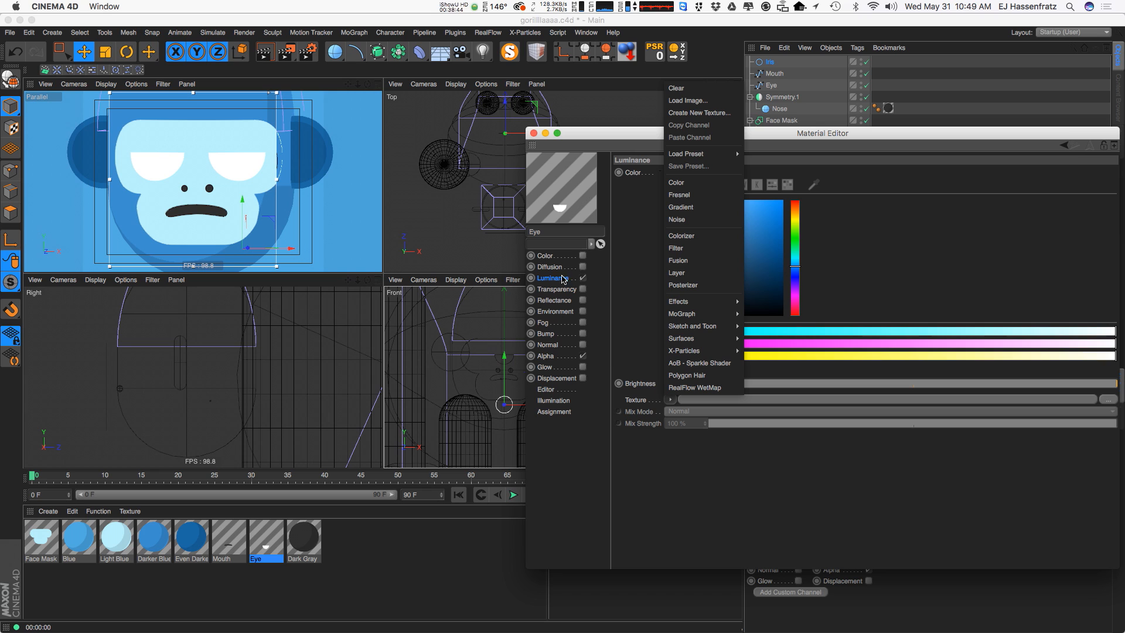
pyautogui.moveTo(698, 326)
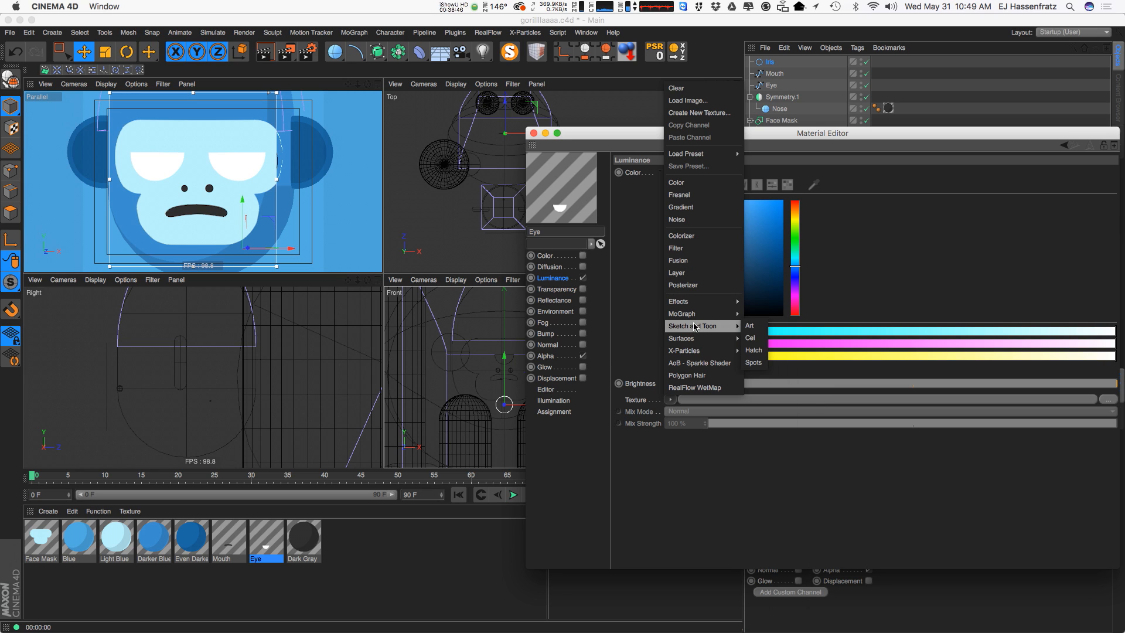
pyautogui.click(779, 473)
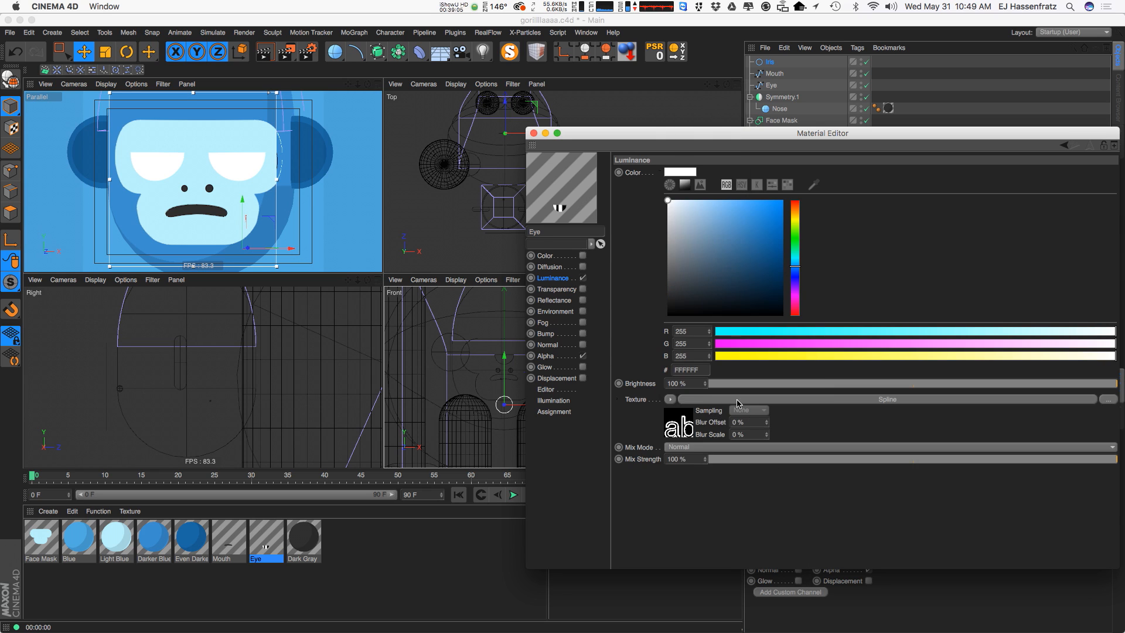
# Turn off Text Spline in the luminance Spline shader and assign the Iris circle as its spline
pyautogui.moveTo(680, 133); pyautogui.dragTo(570, 151)
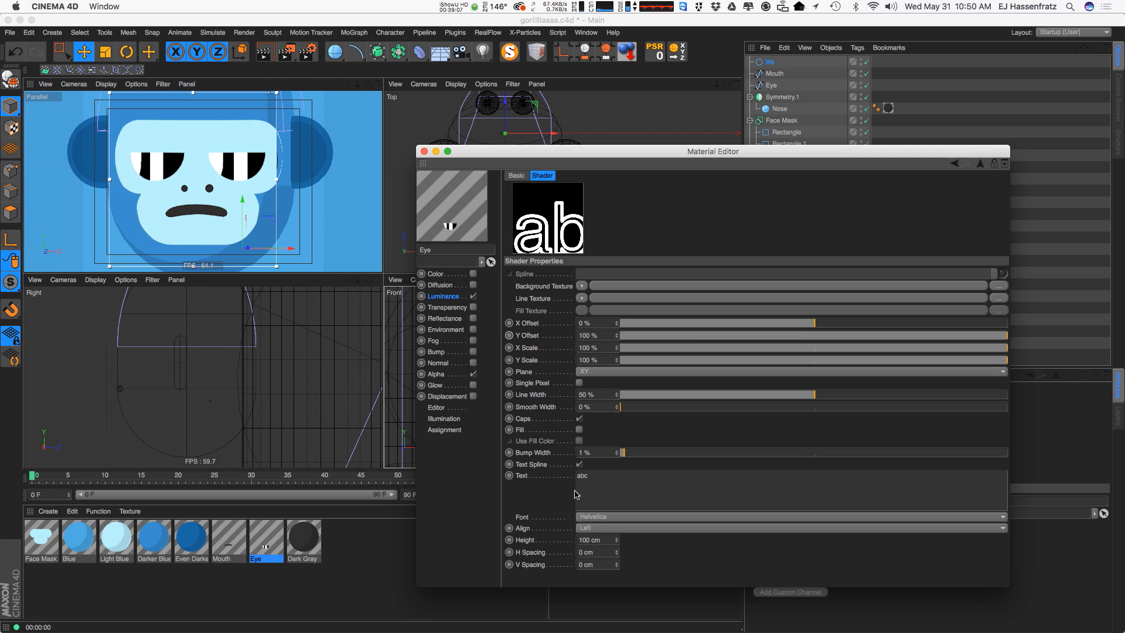
pyautogui.click(580, 464)
pyautogui.moveTo(769, 62); pyautogui.dragTo(636, 276)
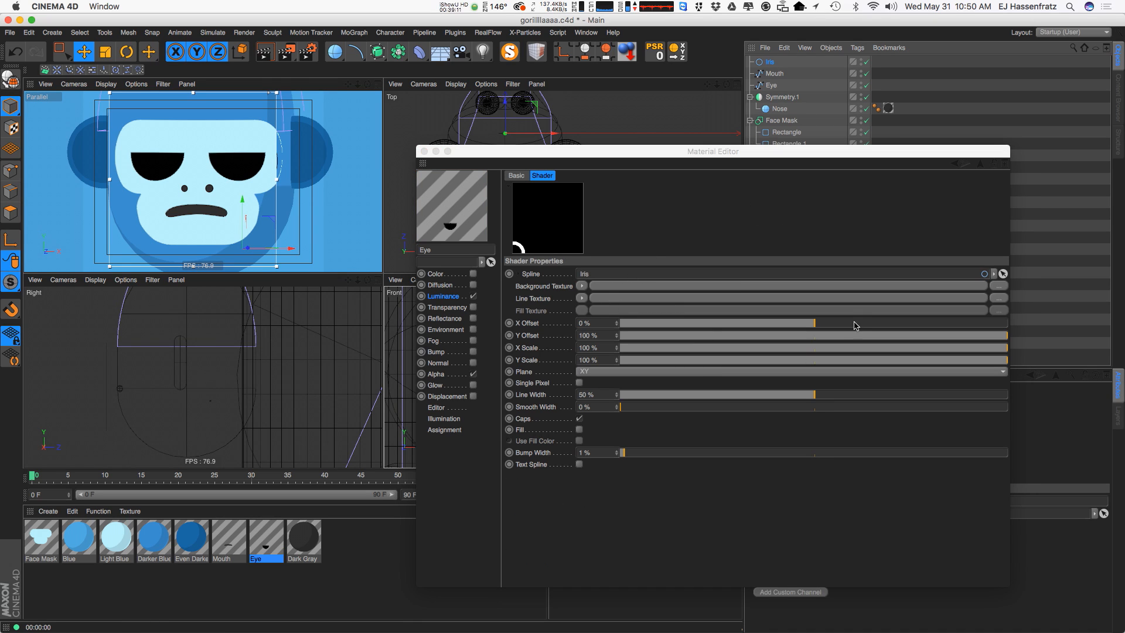
# Position the iris in the Spline shader with an X Offset of 45% and a Y Offset of 67%
pyautogui.moveTo(854, 326)
pyautogui.mouseDown()
pyautogui.moveTo(906, 324)
pyautogui.moveTo(912, 350)
pyautogui.moveTo(947, 349)
pyautogui.moveTo(925, 324)
pyautogui.moveTo(902, 324)
pyautogui.moveTo(952, 336)
pyautogui.mouseUp()
pyautogui.press('super+z')
pyautogui.press('super+z')
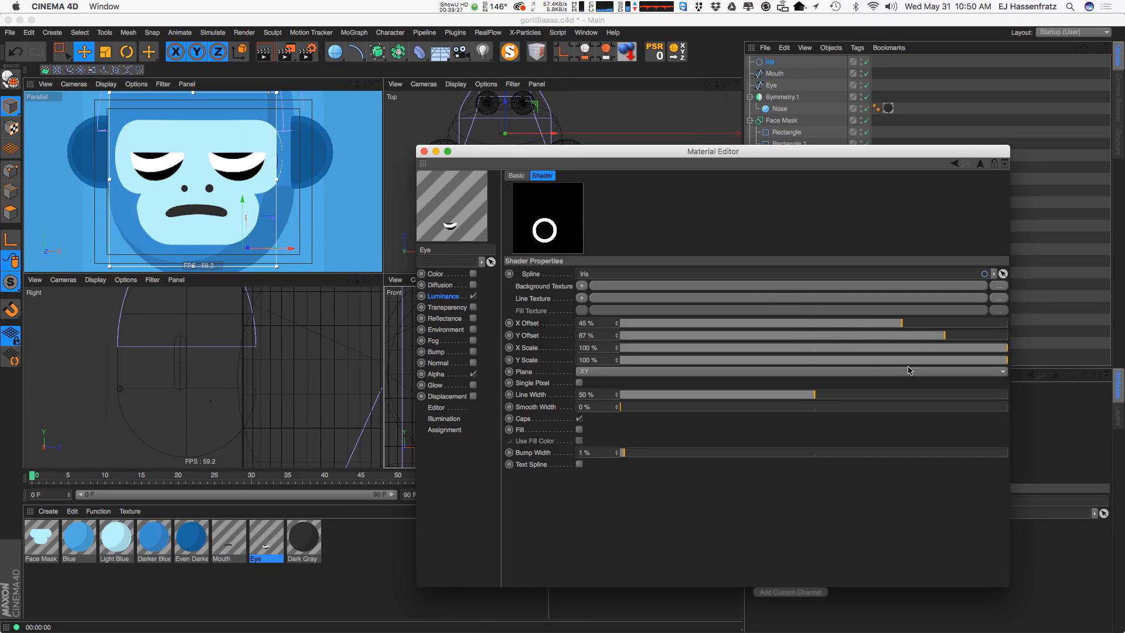
# Set the iris shader's X and Y Scale to 50%, and adjust X Offset to 47% and Y Offset to 81%
pyautogui.click(921, 348)
pyautogui.click(925, 360)
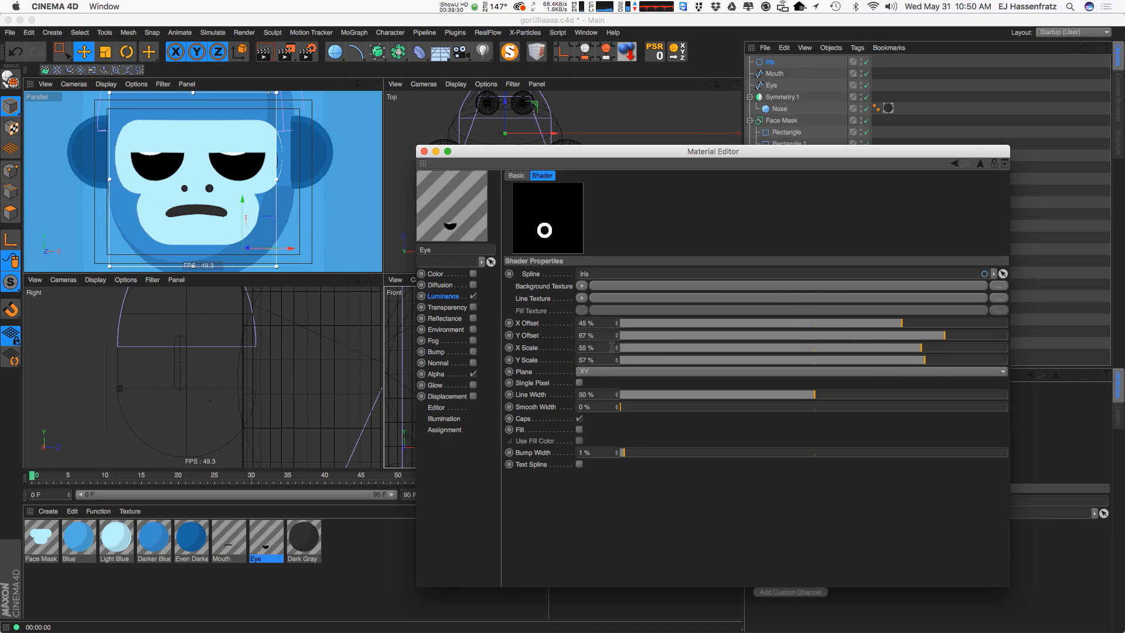
pyautogui.write('50')
pyautogui.press('Return')
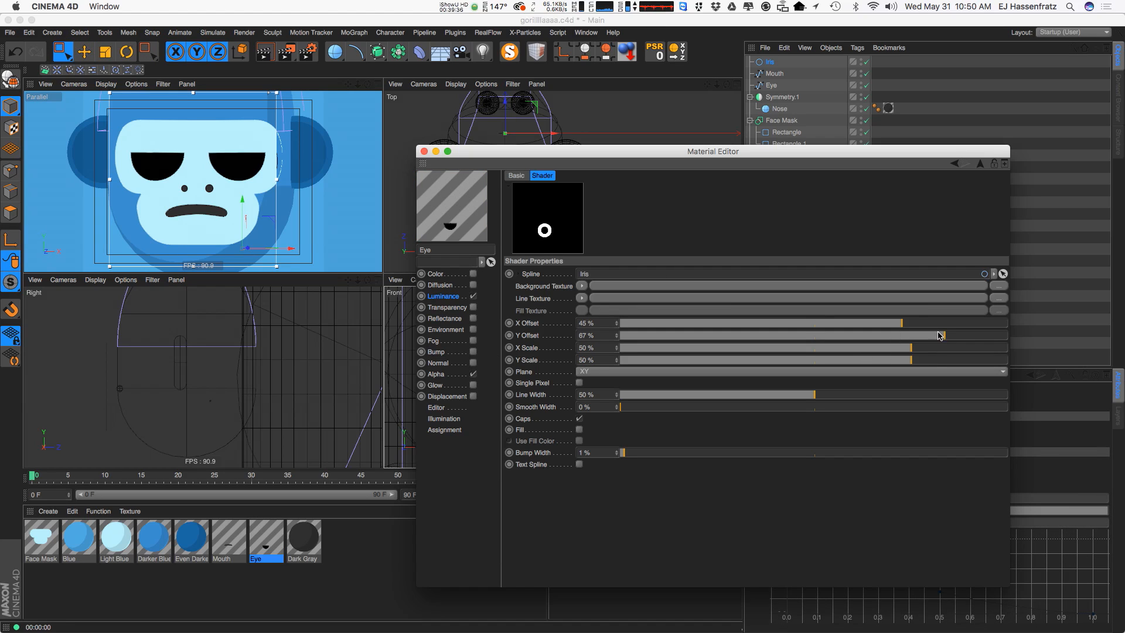
pyautogui.moveTo(939, 335); pyautogui.dragTo(906, 327)
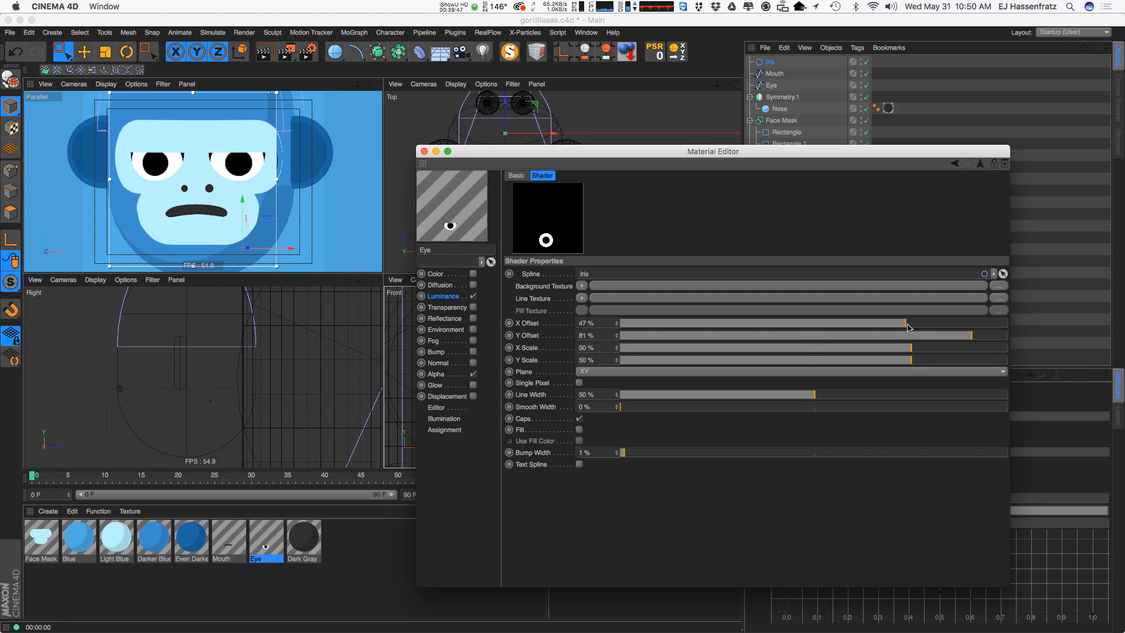
# Set the iris Line Width to 0%, enable Fill and Use Fill Color, and use a black Color shader as the fill texture
pyautogui.moveTo(722, 402); pyautogui.dragTo(610, 404)
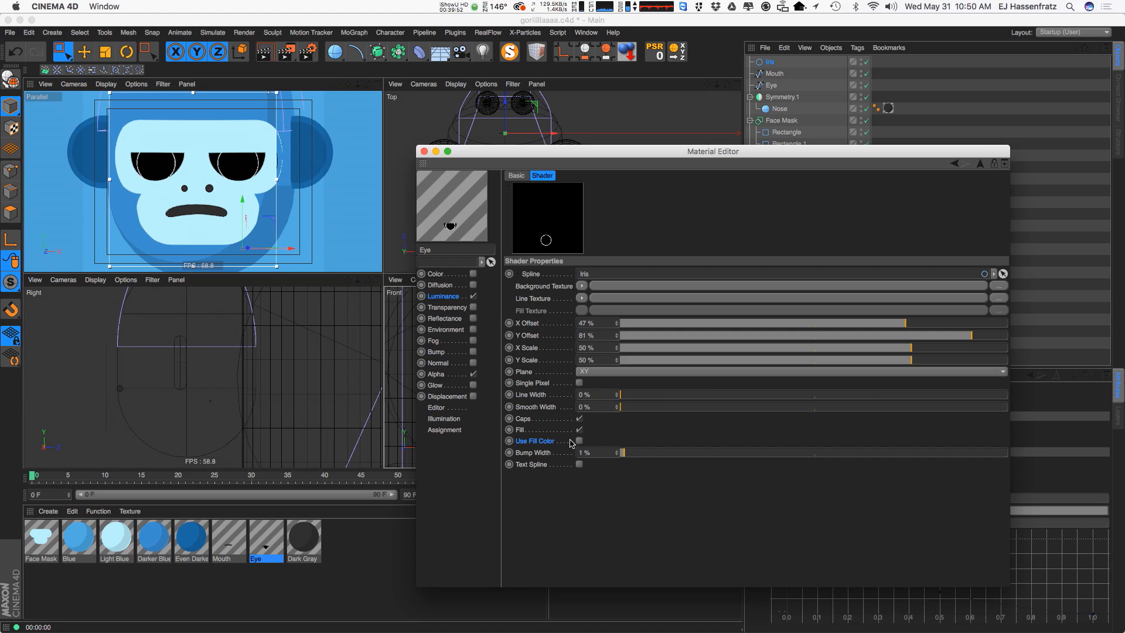
pyautogui.click(579, 441)
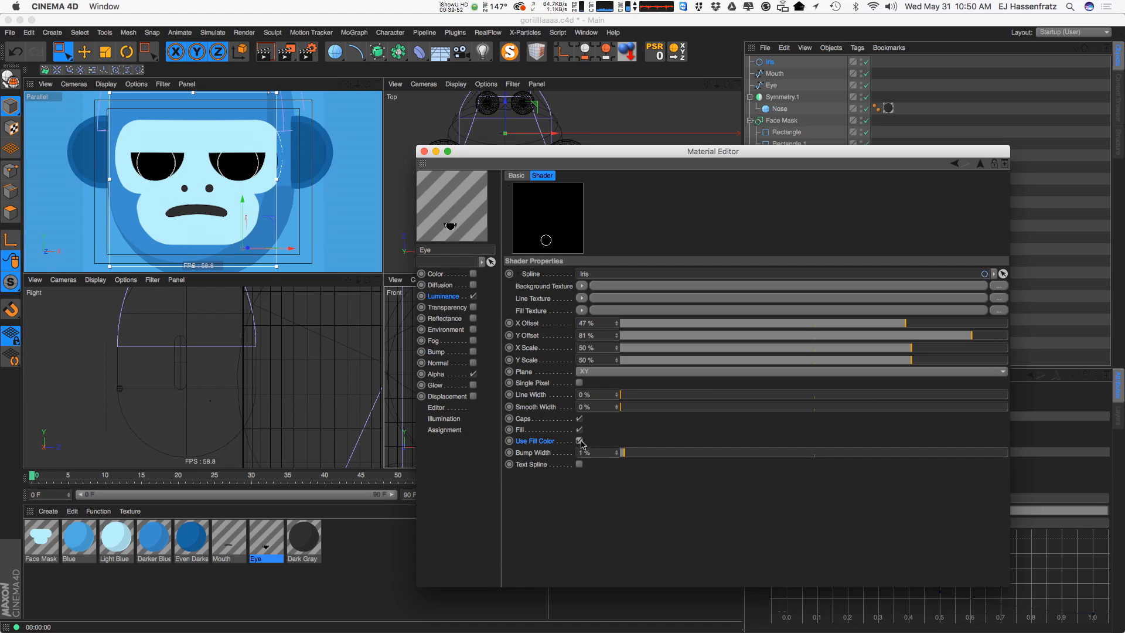
pyautogui.click(580, 311)
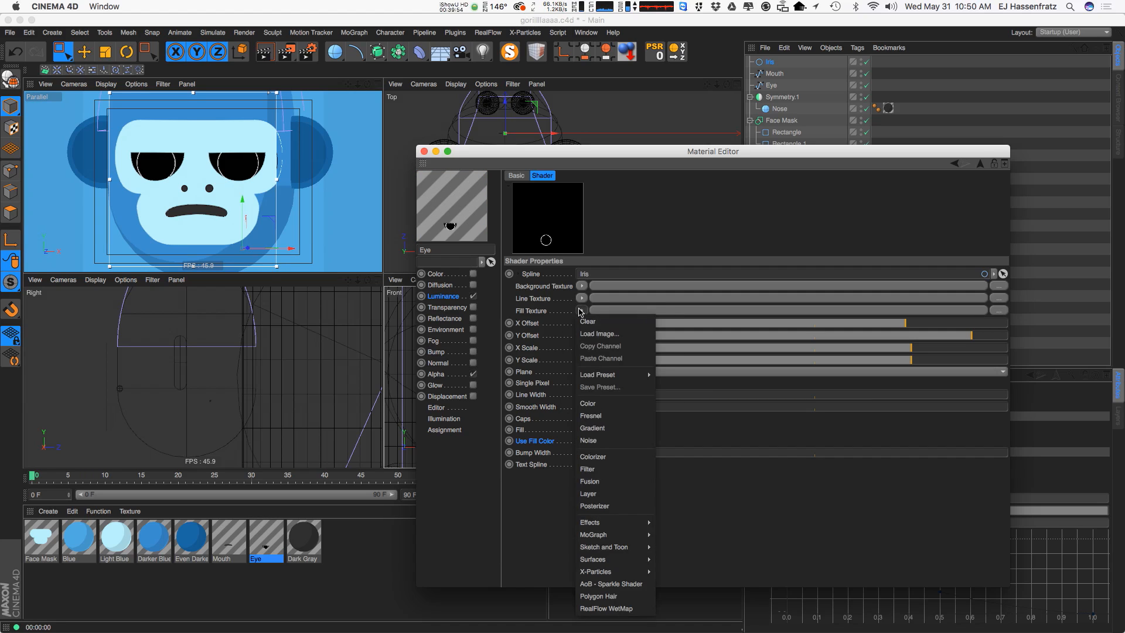
pyautogui.click(588, 404)
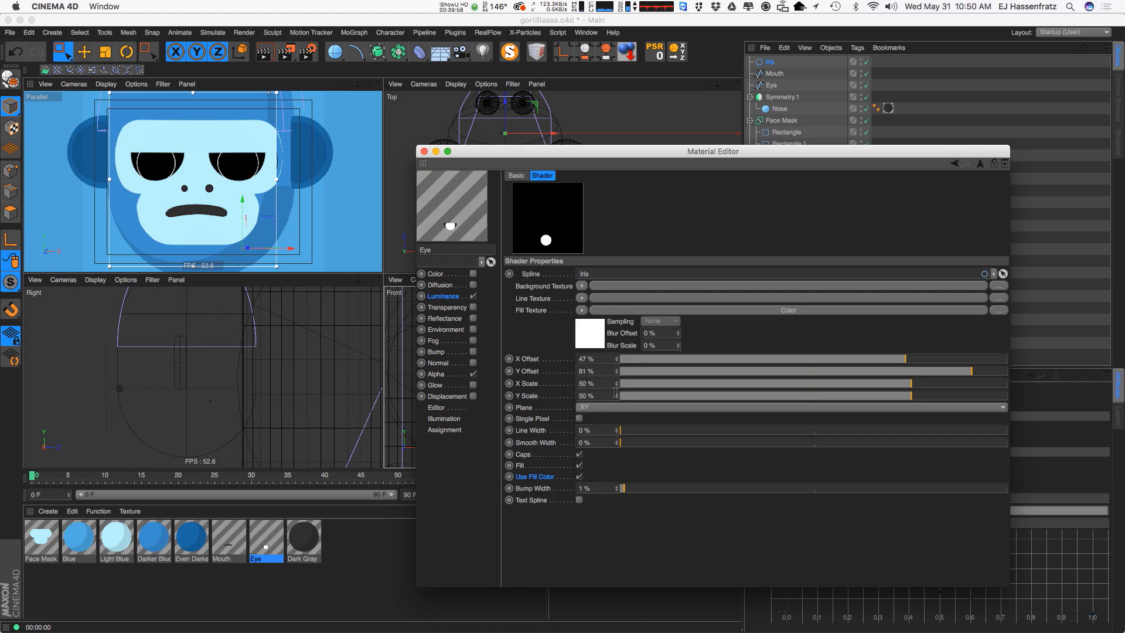
pyautogui.click(616, 311)
pyautogui.moveTo(666, 320); pyautogui.dragTo(488, 458)
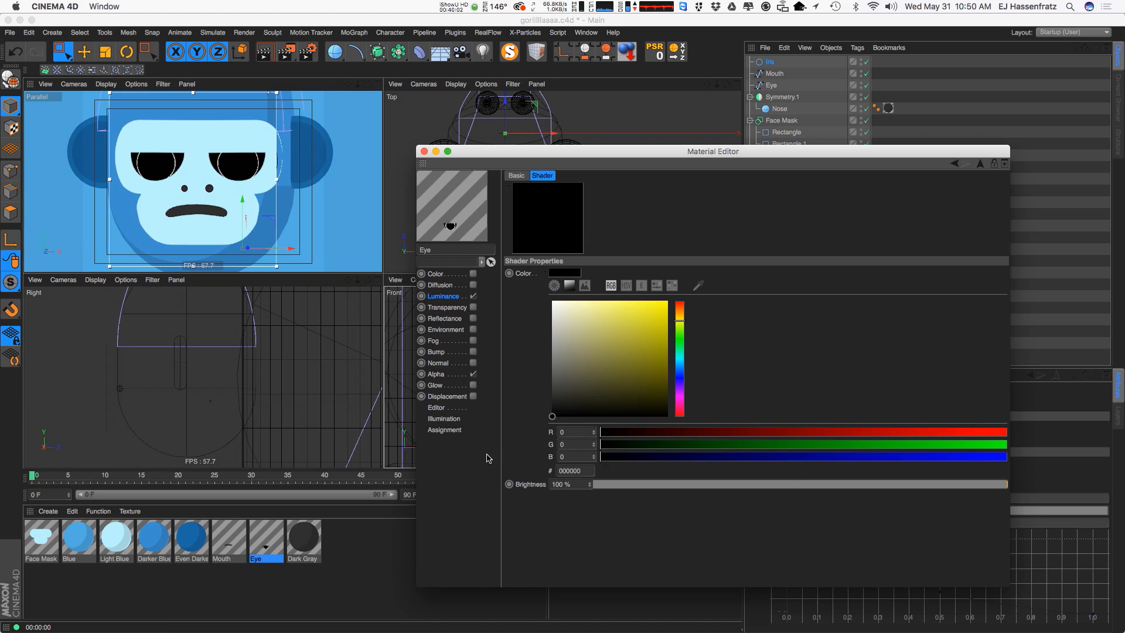
# Return to the Eye material's luminance Spline shader and load a white Color shader as its background texture
pyautogui.click(450, 298)
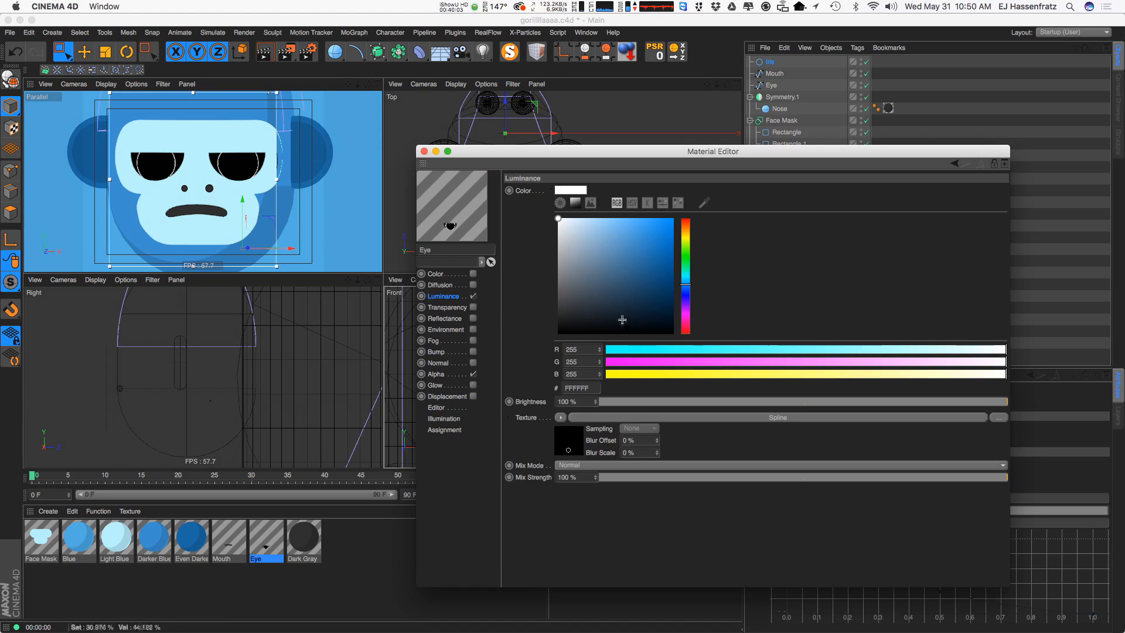
pyautogui.click(629, 417)
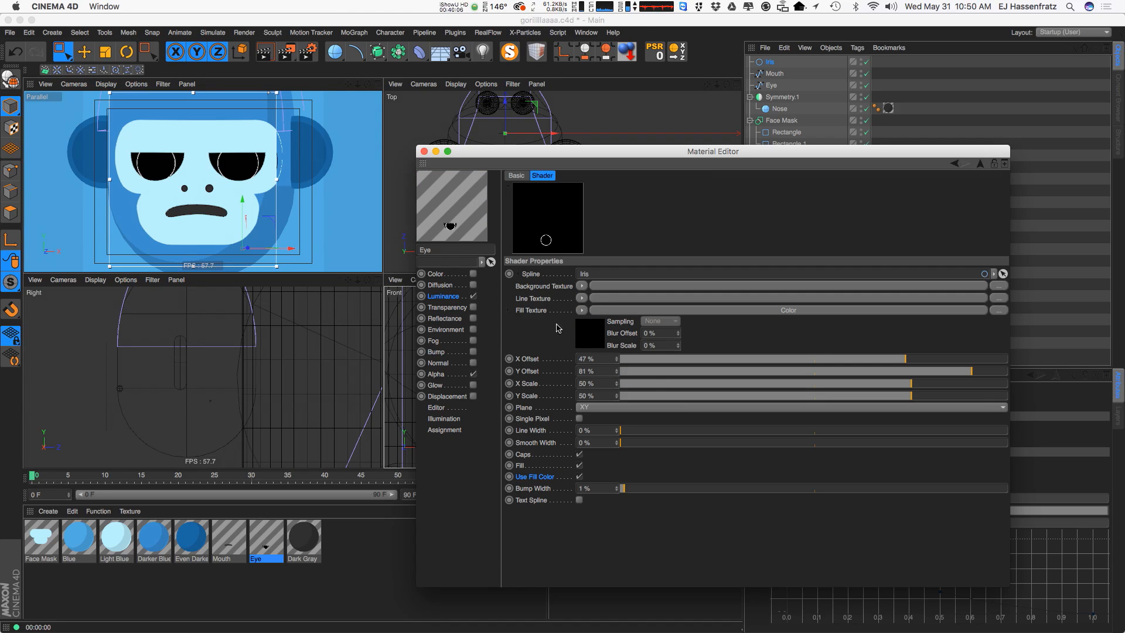
pyautogui.click(581, 286)
pyautogui.click(616, 382)
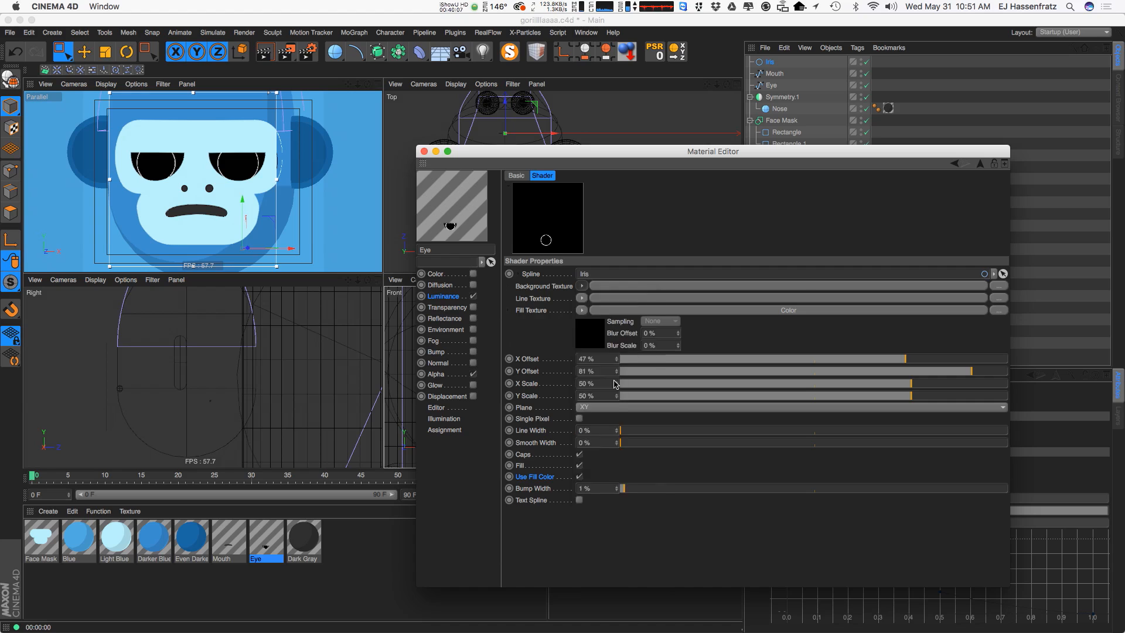
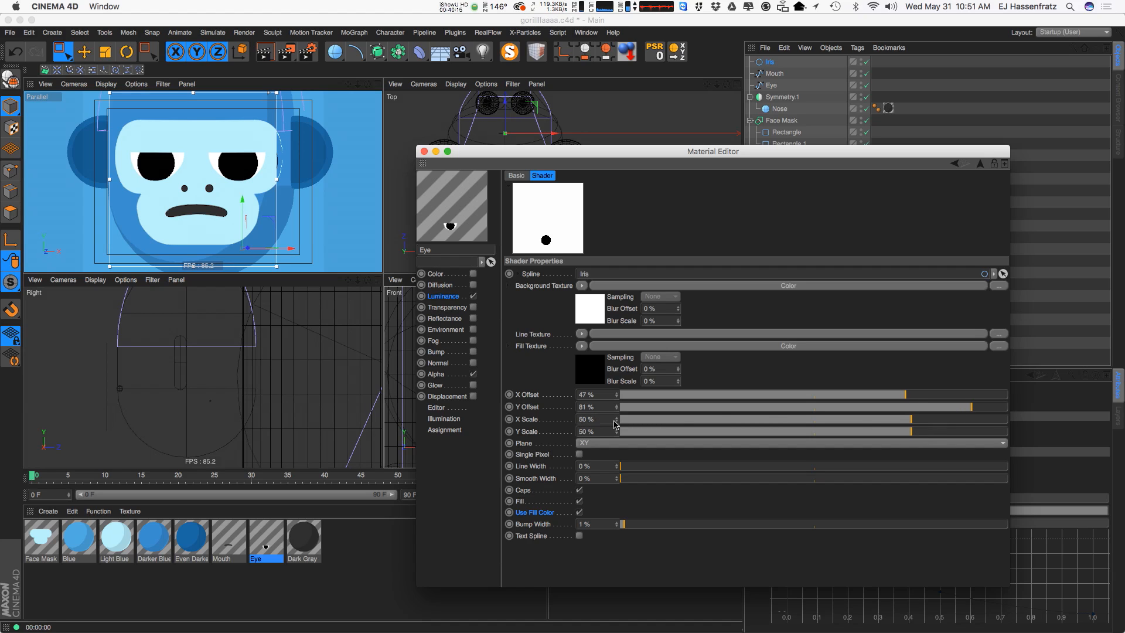
# Set the iris shader's X Scale and Y Scale to 45%
pyautogui.click(907, 420)
pyautogui.click(904, 431)
pyautogui.doubleClick(597, 419)
pyautogui.write('4')
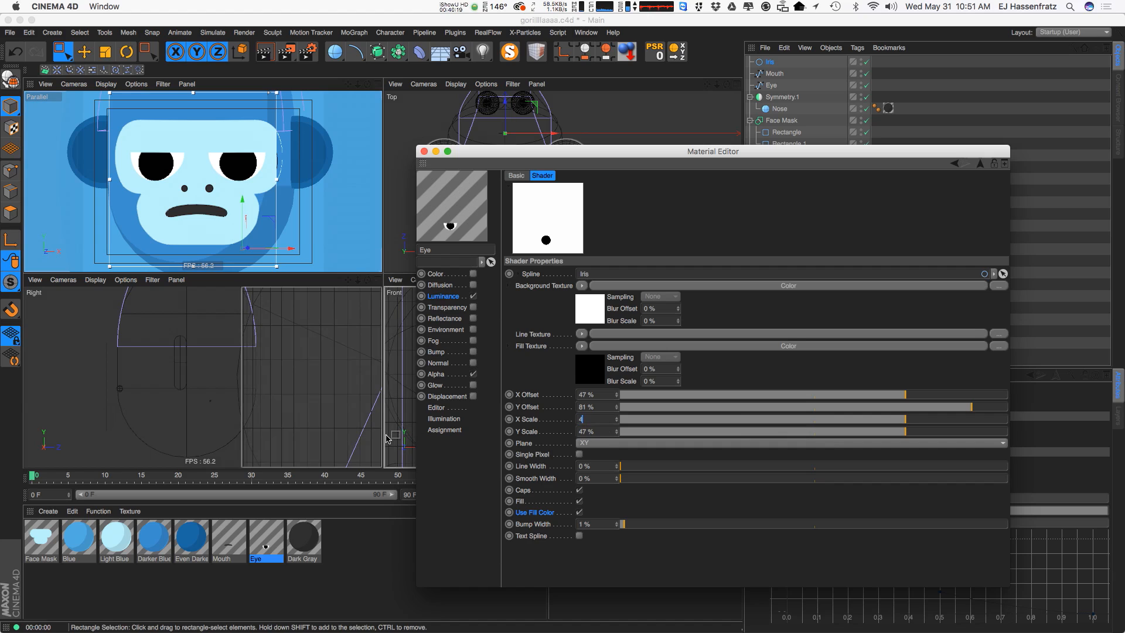
pyautogui.press('Tab')
pyautogui.write('45')
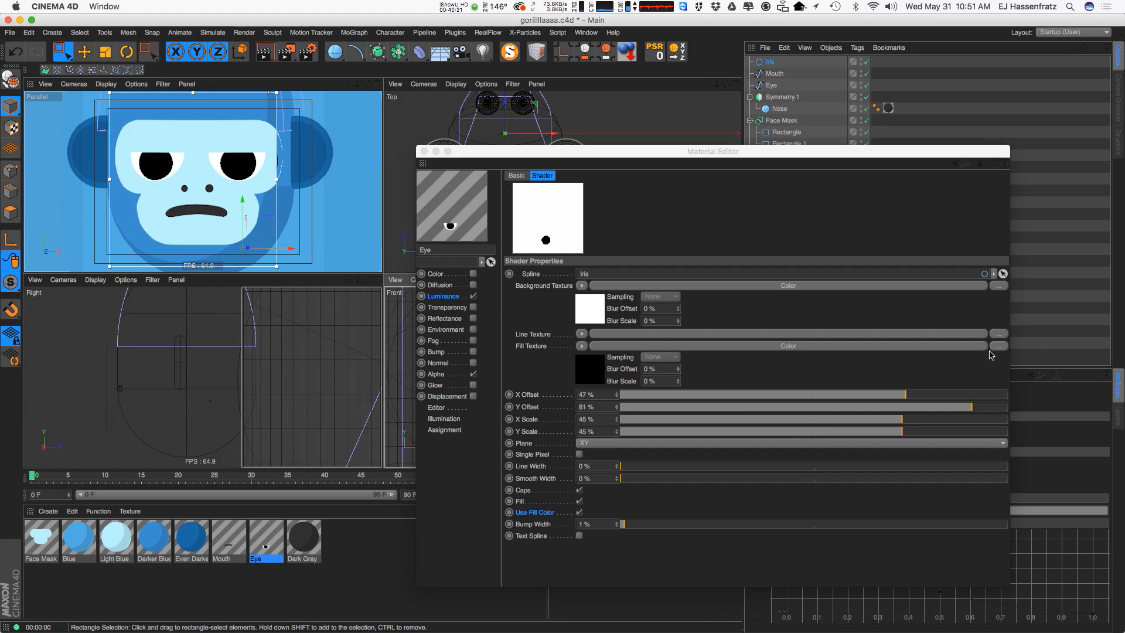
# Set the iris shader's Y Offset to 78% and return to the Eye material's luminance settings
pyautogui.click(959, 406)
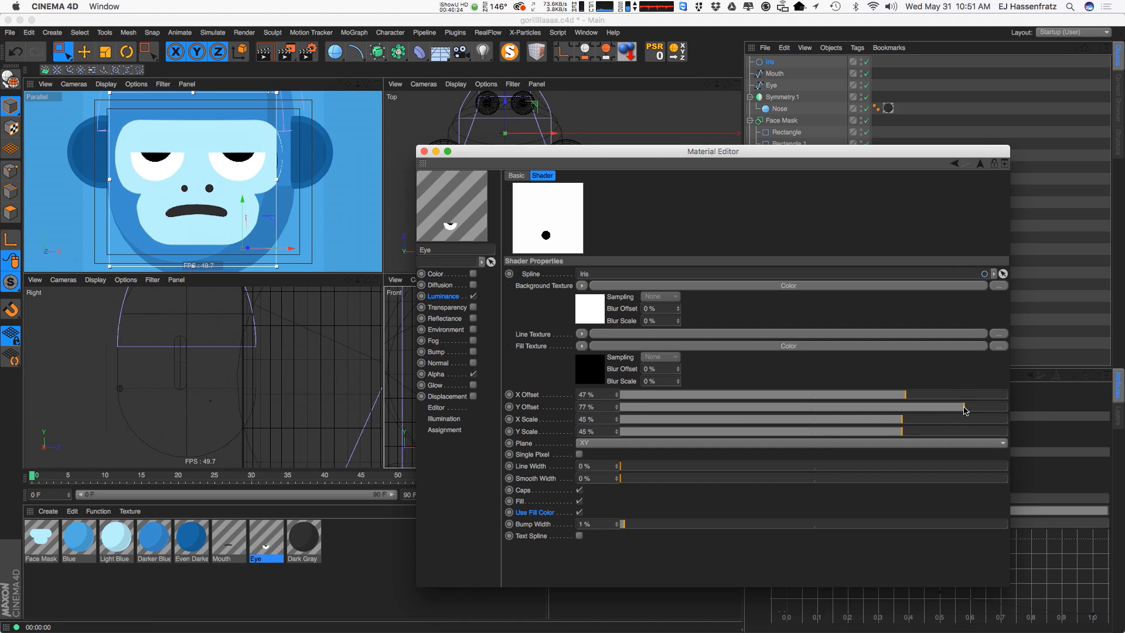
pyautogui.moveTo(965, 411); pyautogui.dragTo(964, 409)
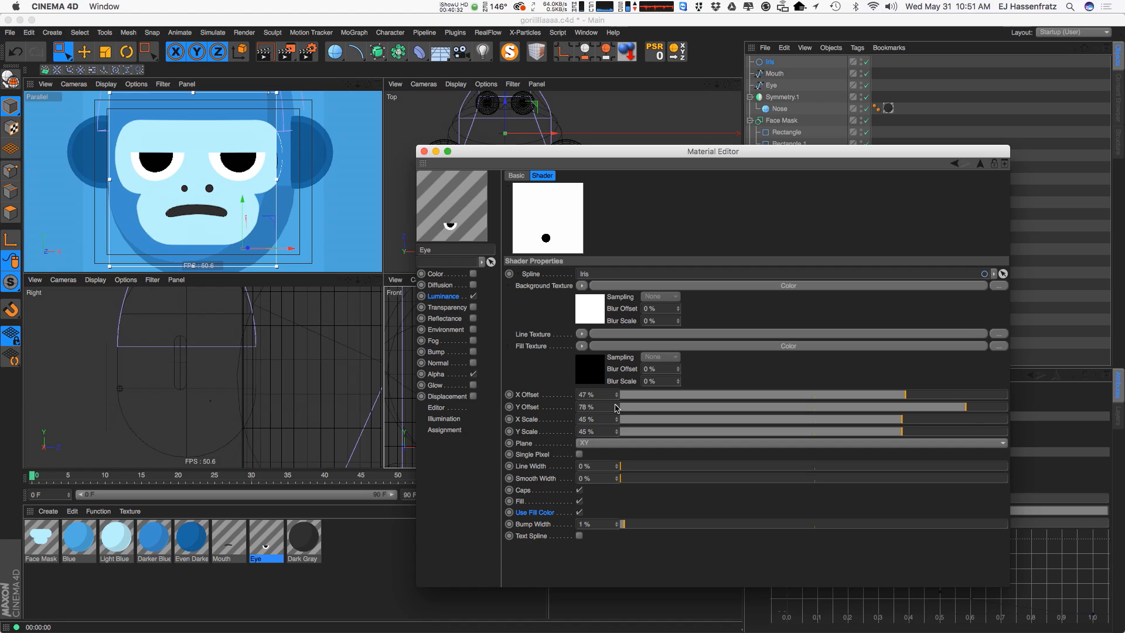
pyautogui.click(615, 405)
pyautogui.click(617, 409)
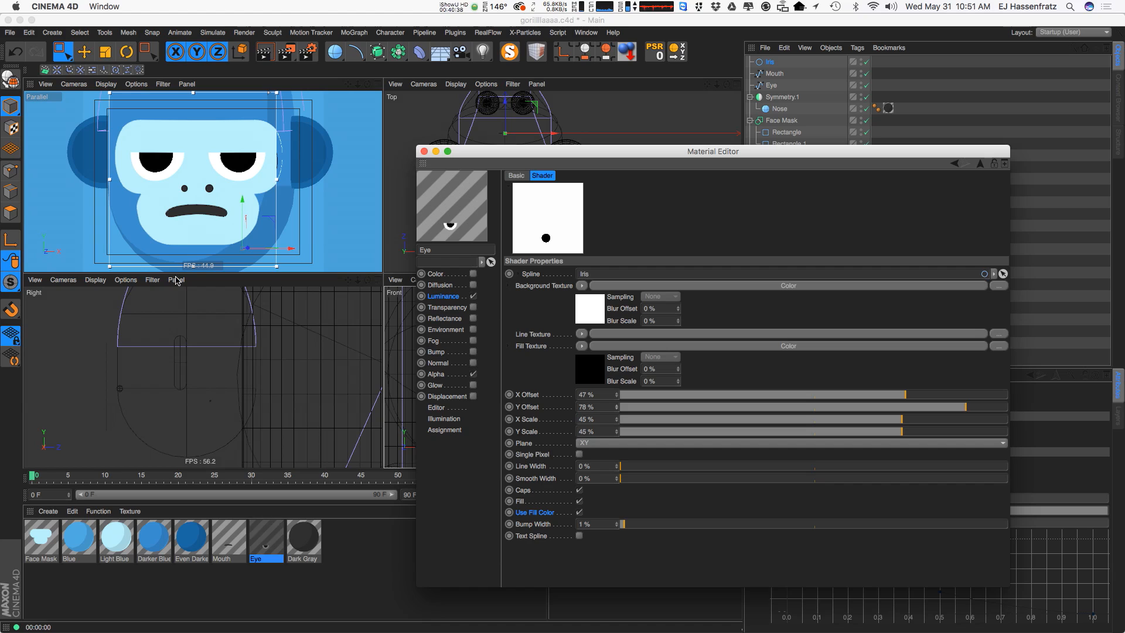
pyautogui.click(446, 296)
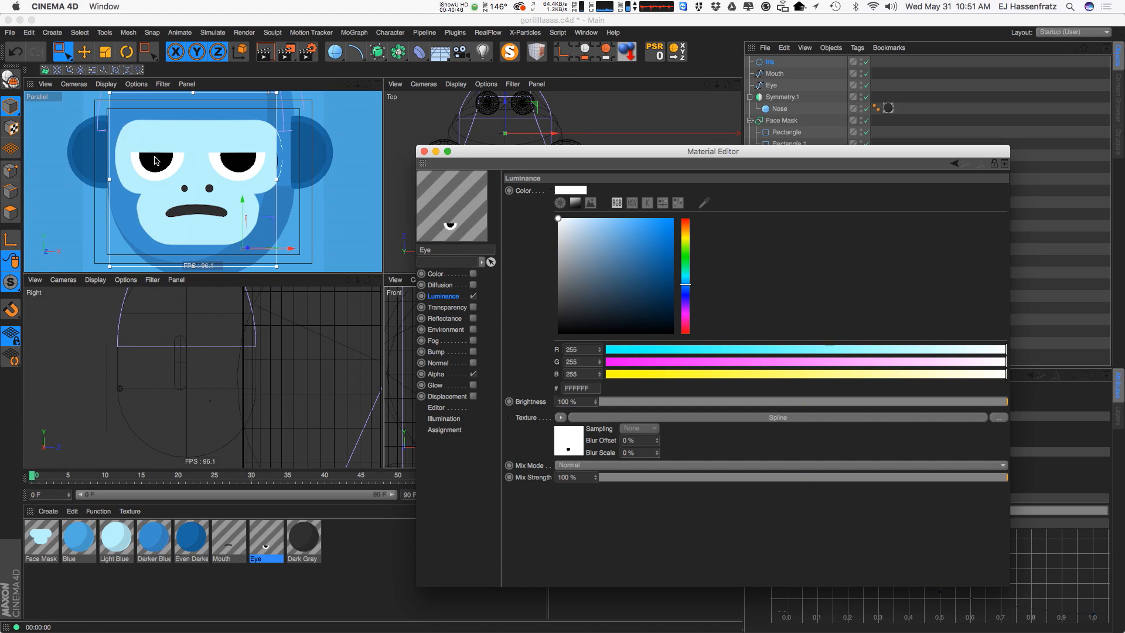
# Switch to QuickTime Player to check the finished gorilla reference, close it, and return to the Eye material's luminance settings
pyautogui.press('super+Tab')
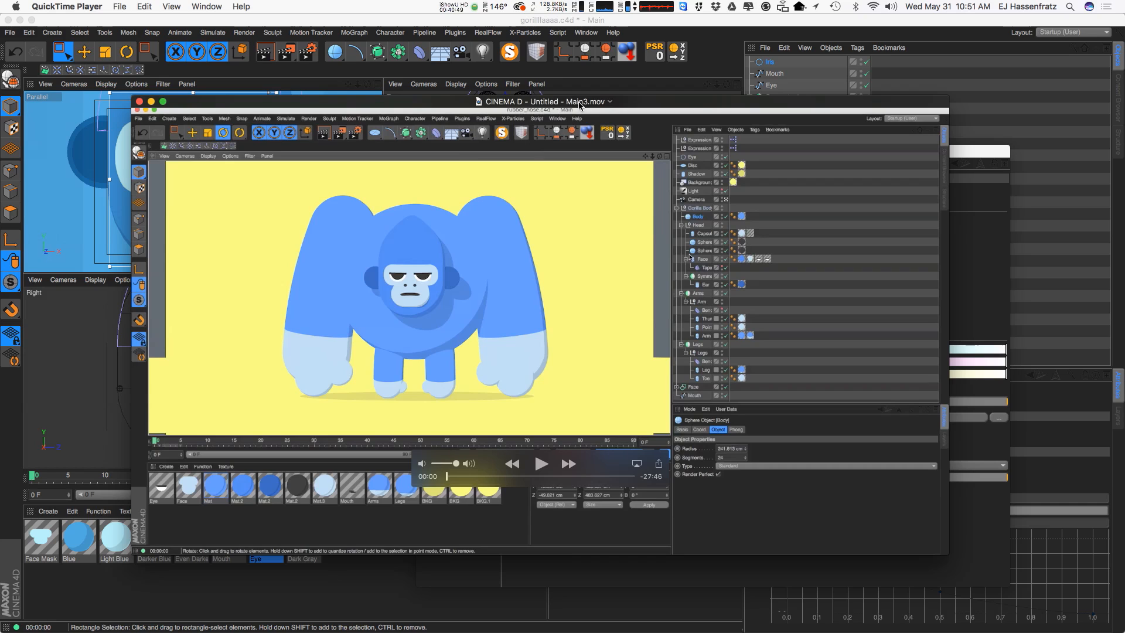
pyautogui.moveTo(584, 107); pyautogui.dragTo(497, 111)
pyautogui.press('super+w')
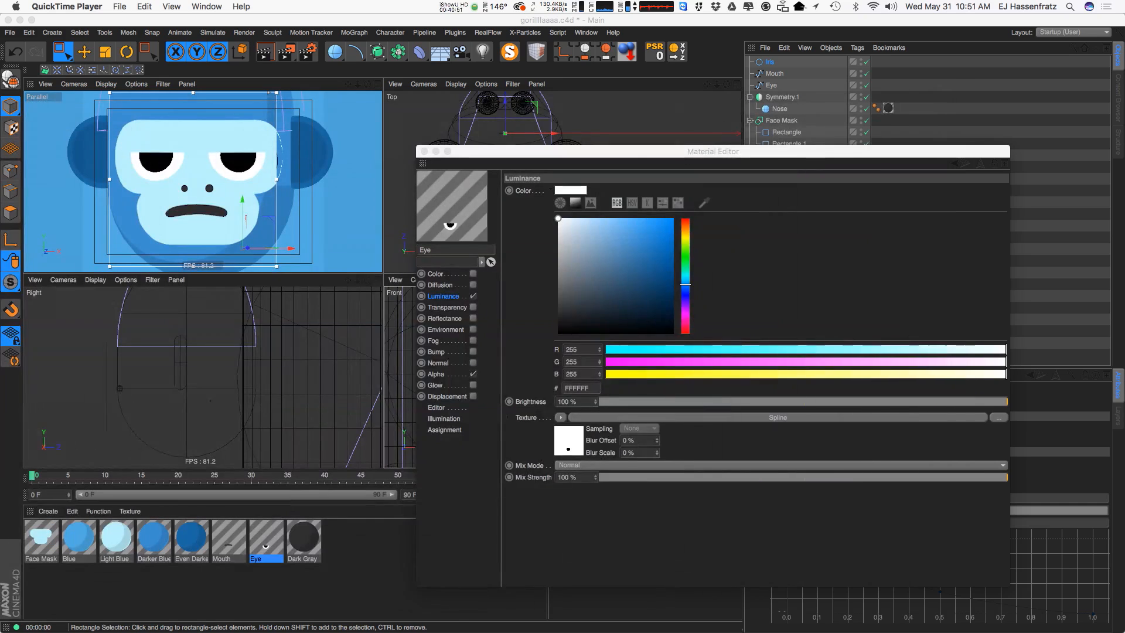
pyautogui.click(450, 297)
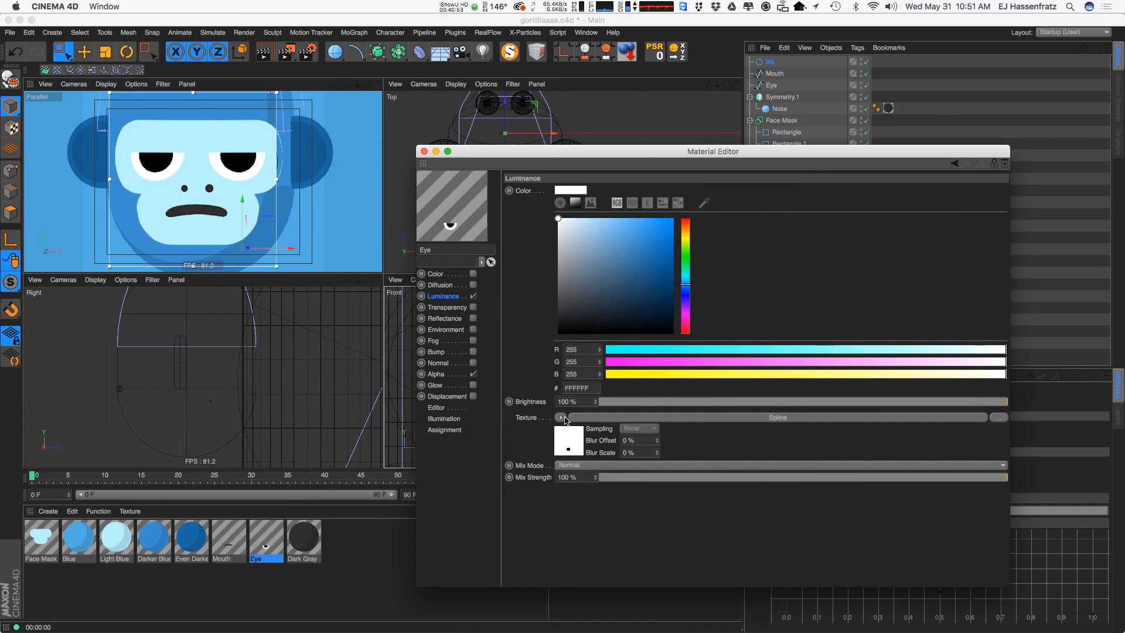
# Wrap the Eye material's luminance Spline shader in a Layer shader and add a Gradient shader layer above it
pyautogui.click(563, 418)
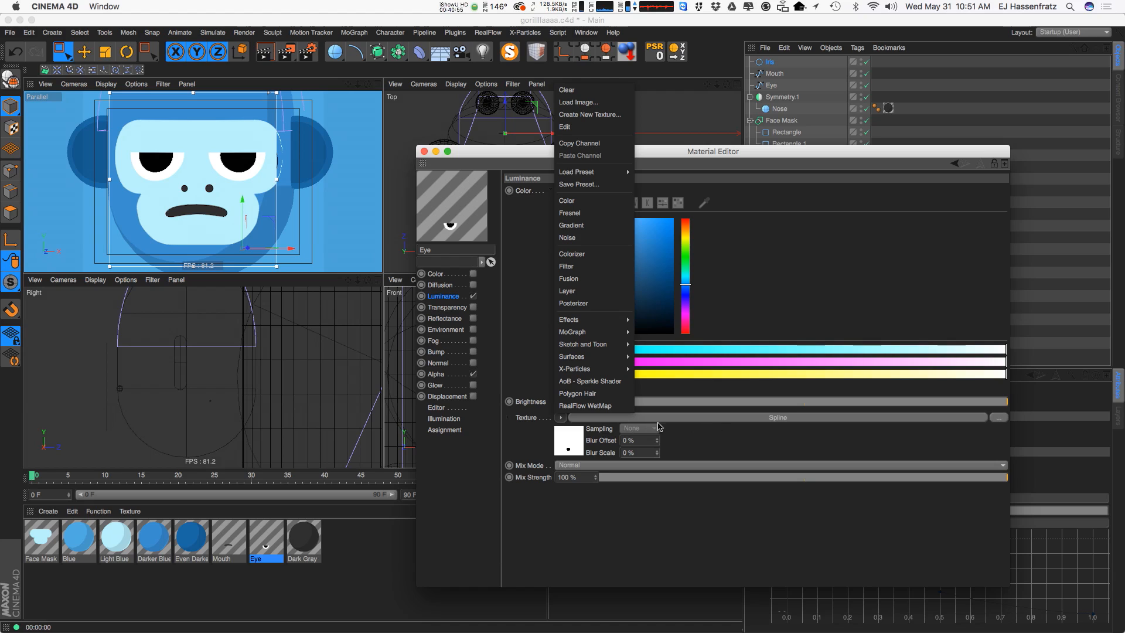
pyautogui.click(573, 291)
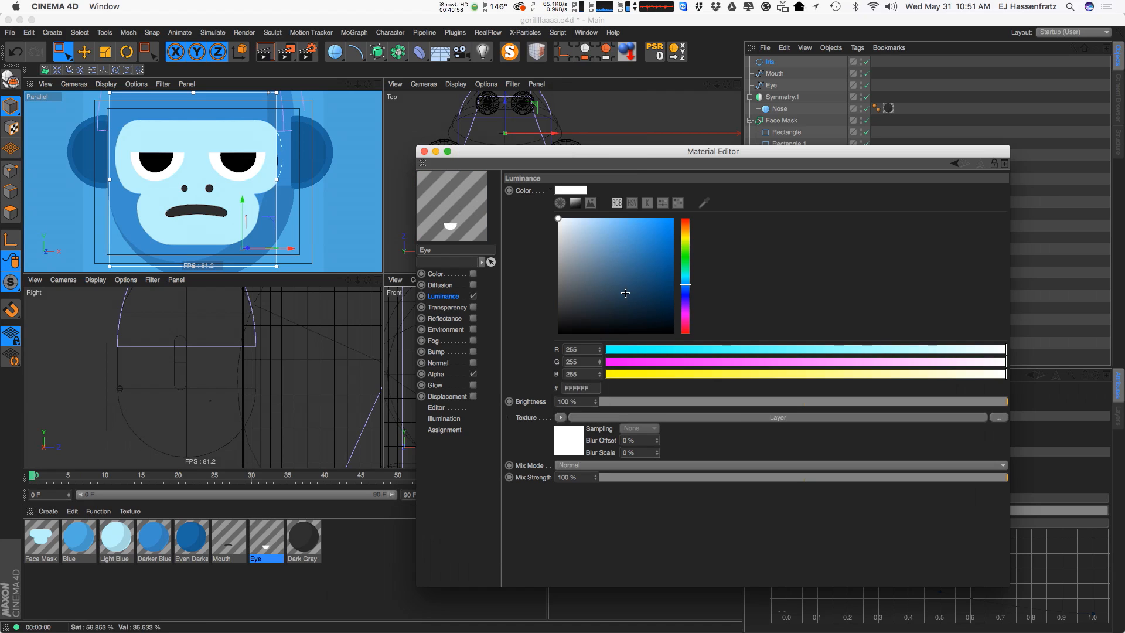
pyautogui.click(600, 418)
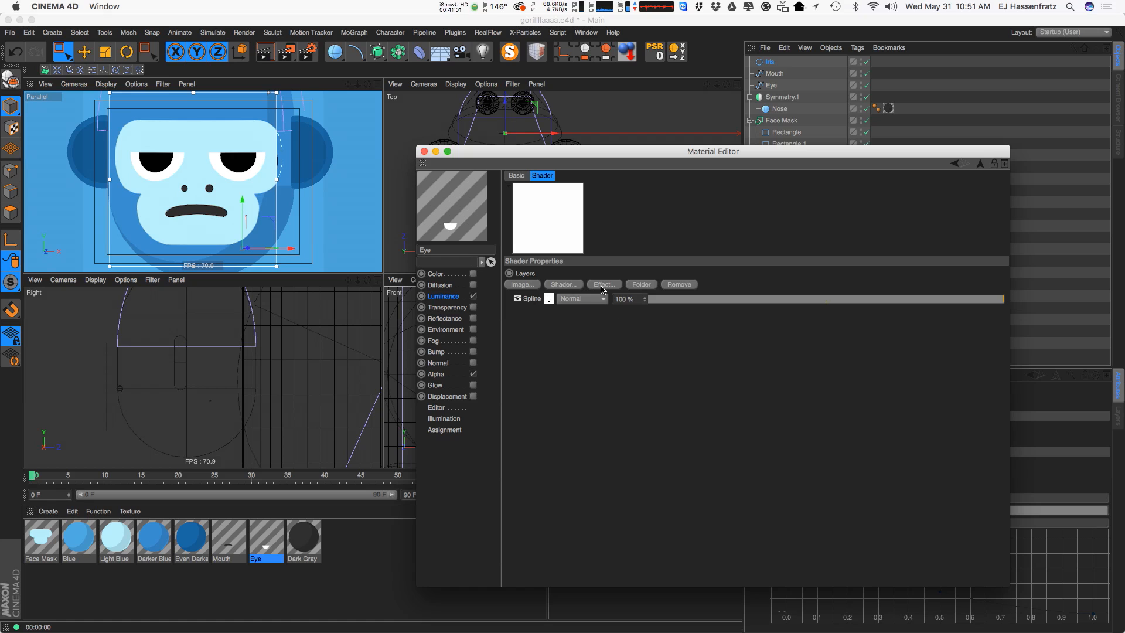
pyautogui.click(562, 285)
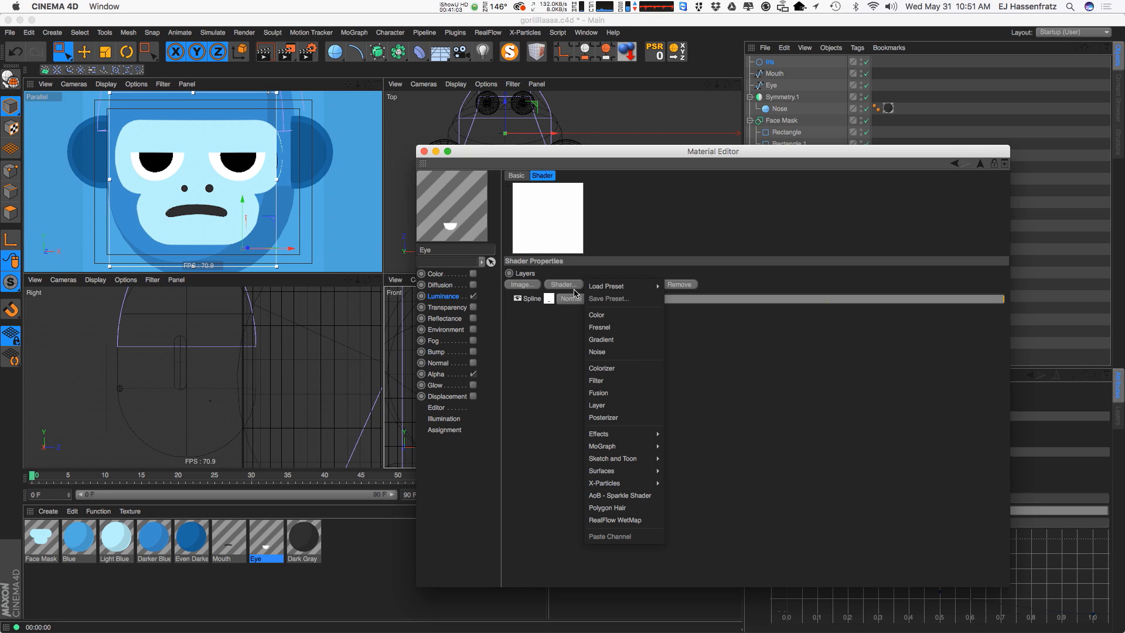
pyautogui.click(623, 340)
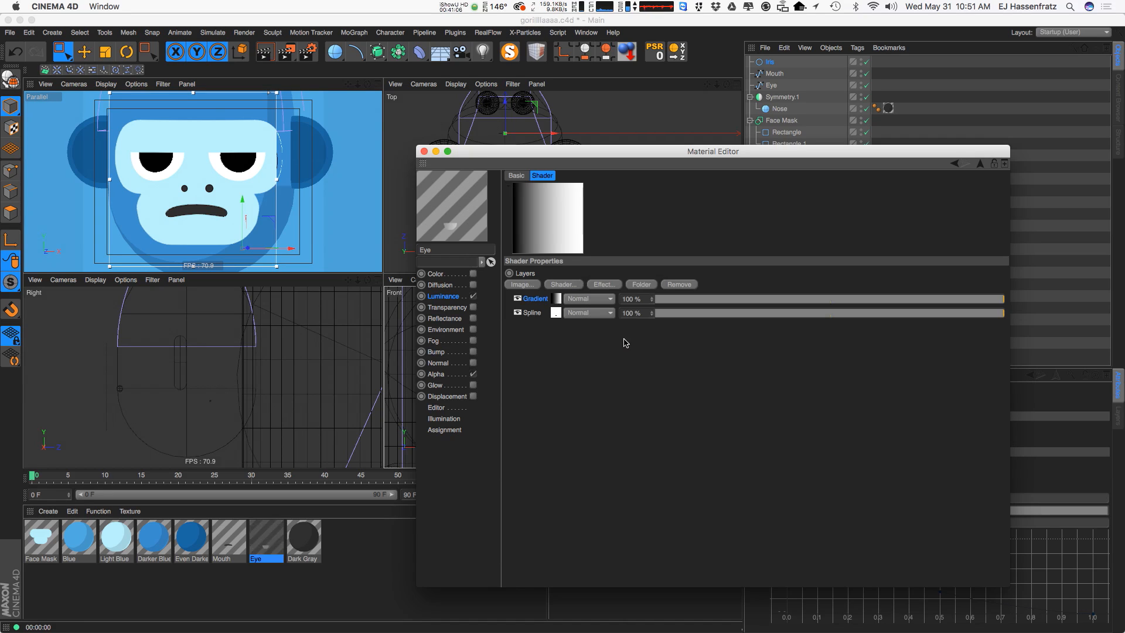
# Set the gradient layer's type to 2D - V and its knot interpolation to None for a hard edge
pyautogui.click(555, 299)
pyautogui.click(561, 291)
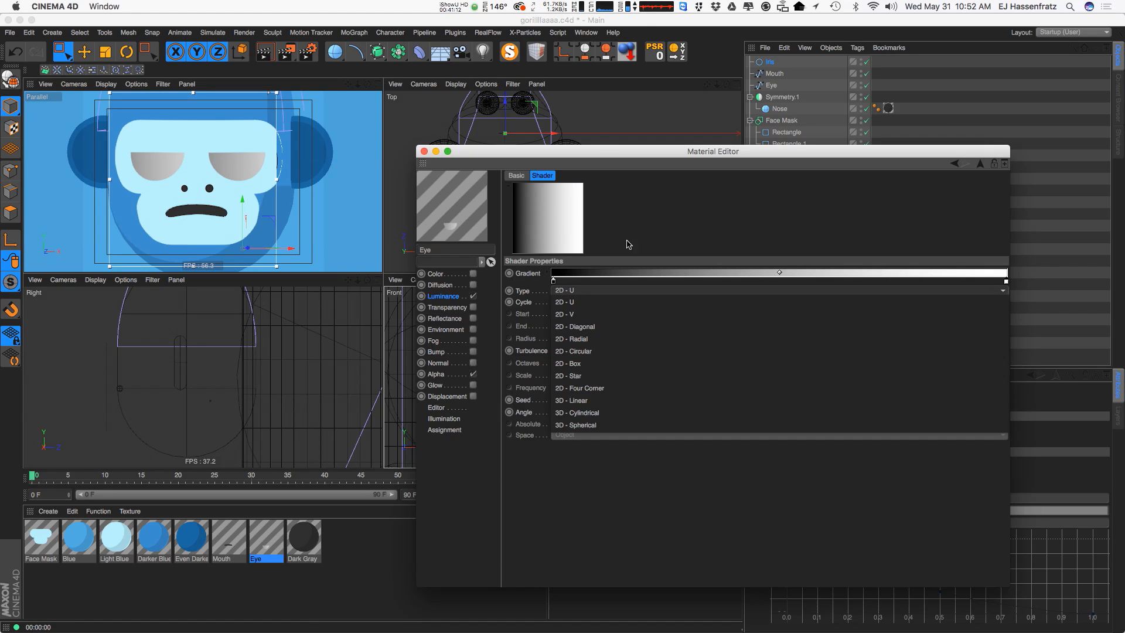
pyautogui.click(565, 314)
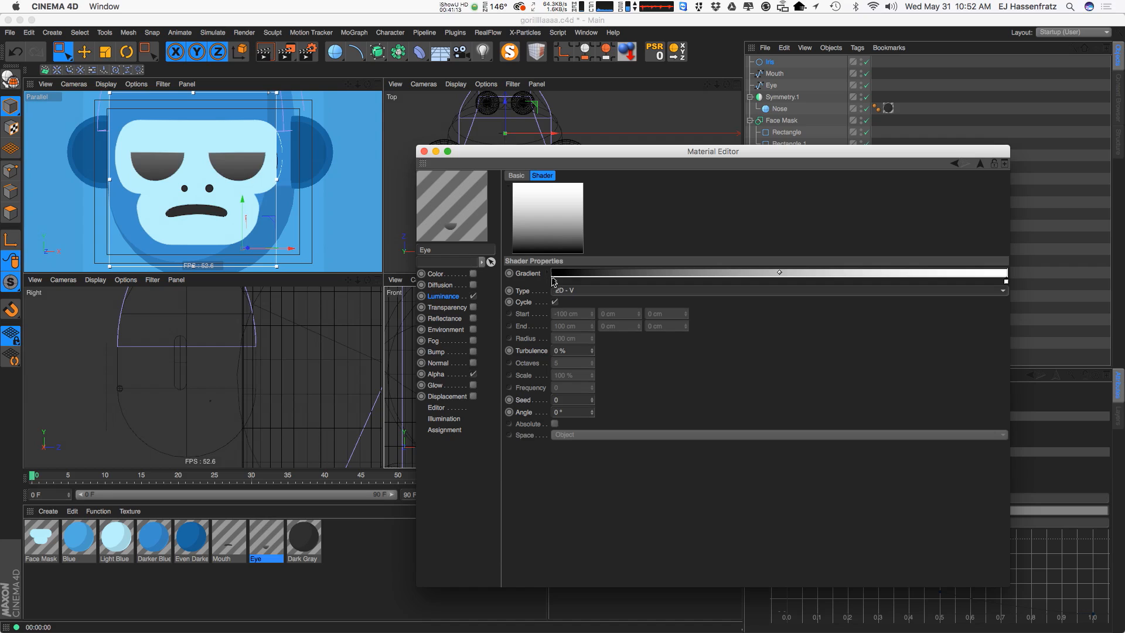
pyautogui.click(546, 273)
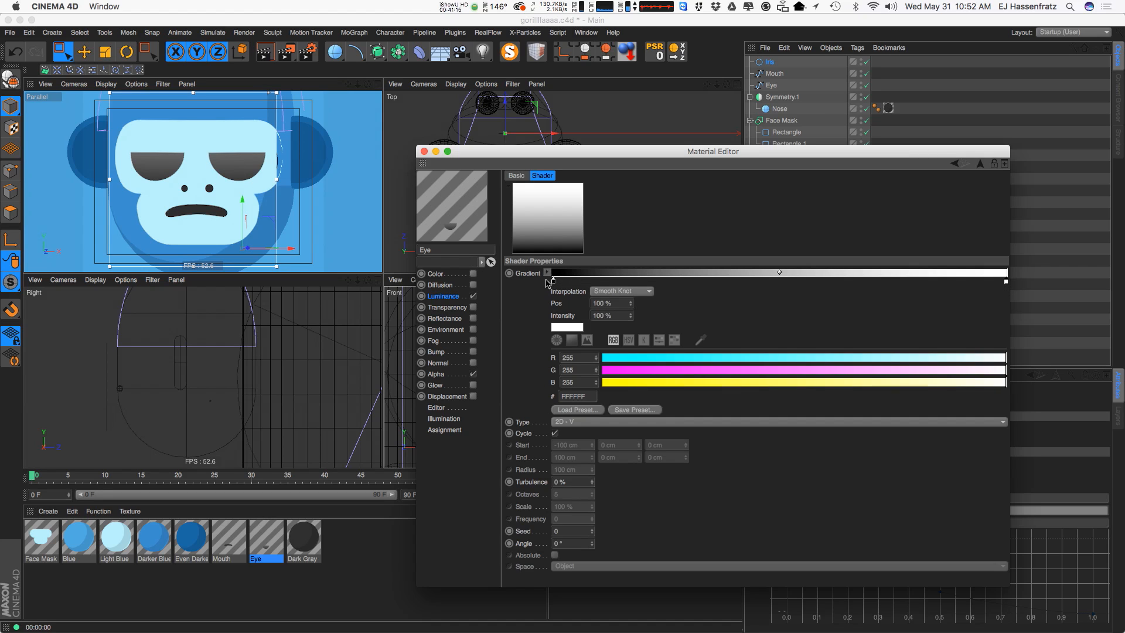
pyautogui.click(547, 274)
pyautogui.click(546, 274)
pyautogui.click(615, 291)
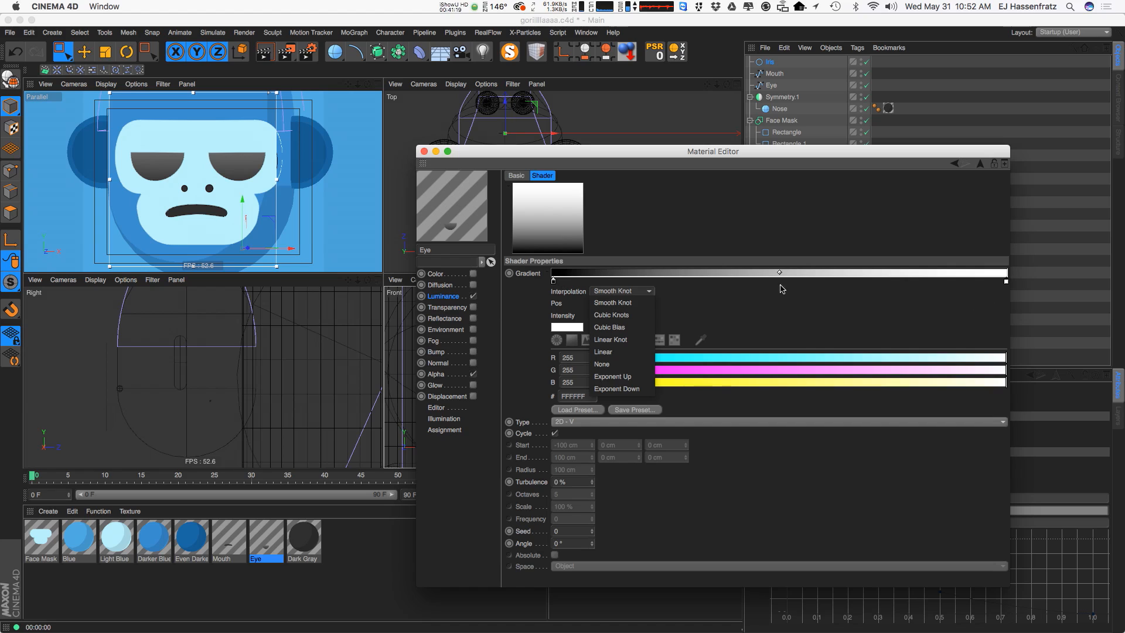
pyautogui.click(602, 364)
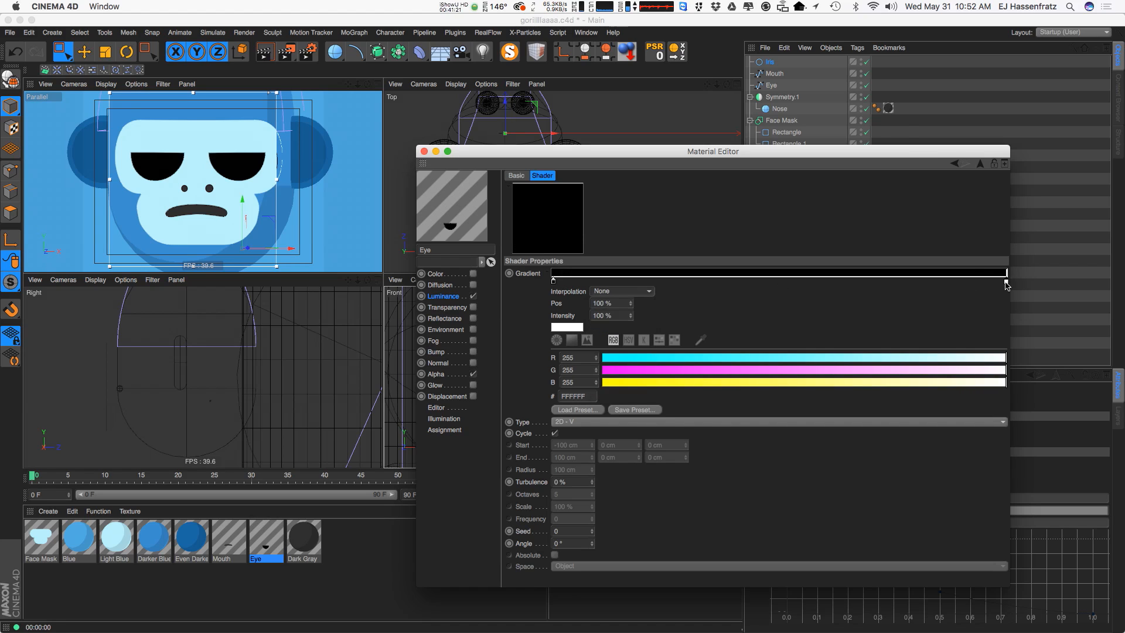
# Rearrange the gradient's knots so white comes first and the black knot sits at about 20.83%
pyautogui.moveTo(1006, 281); pyautogui.dragTo(641, 281)
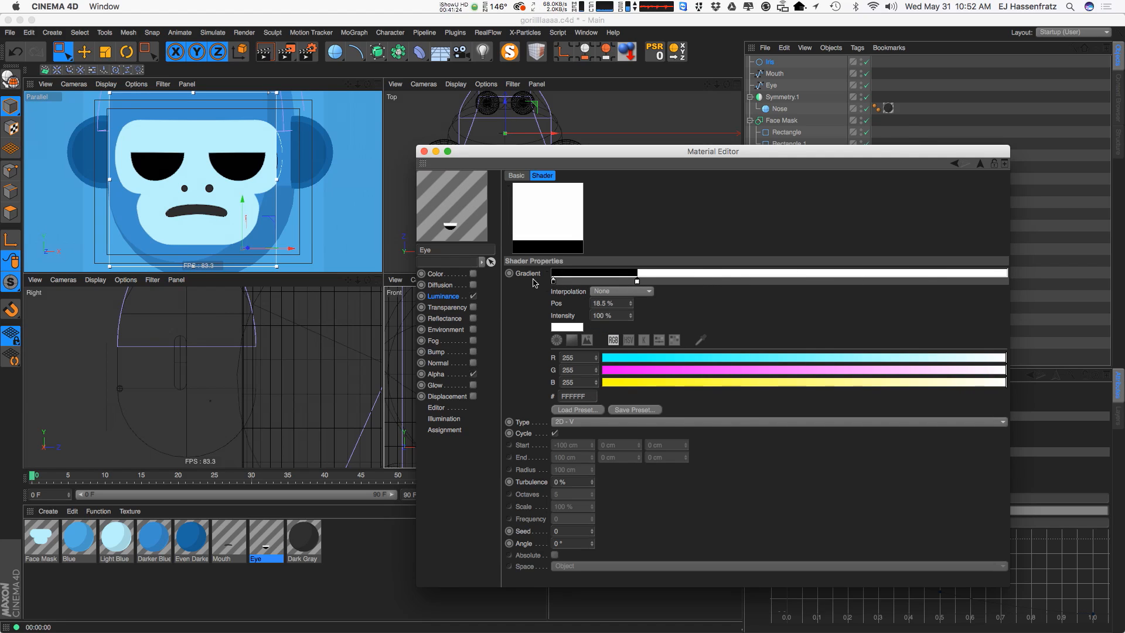
pyautogui.moveTo(552, 282); pyautogui.dragTo(645, 282)
pyautogui.click(642, 281)
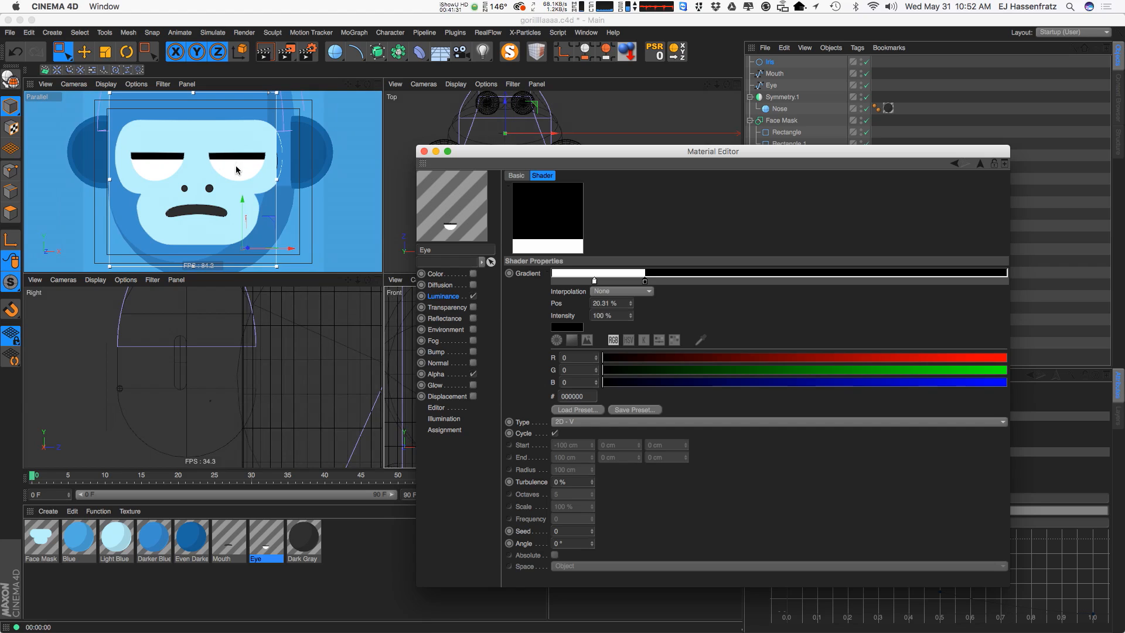
pyautogui.moveTo(646, 283); pyautogui.dragTo(648, 283)
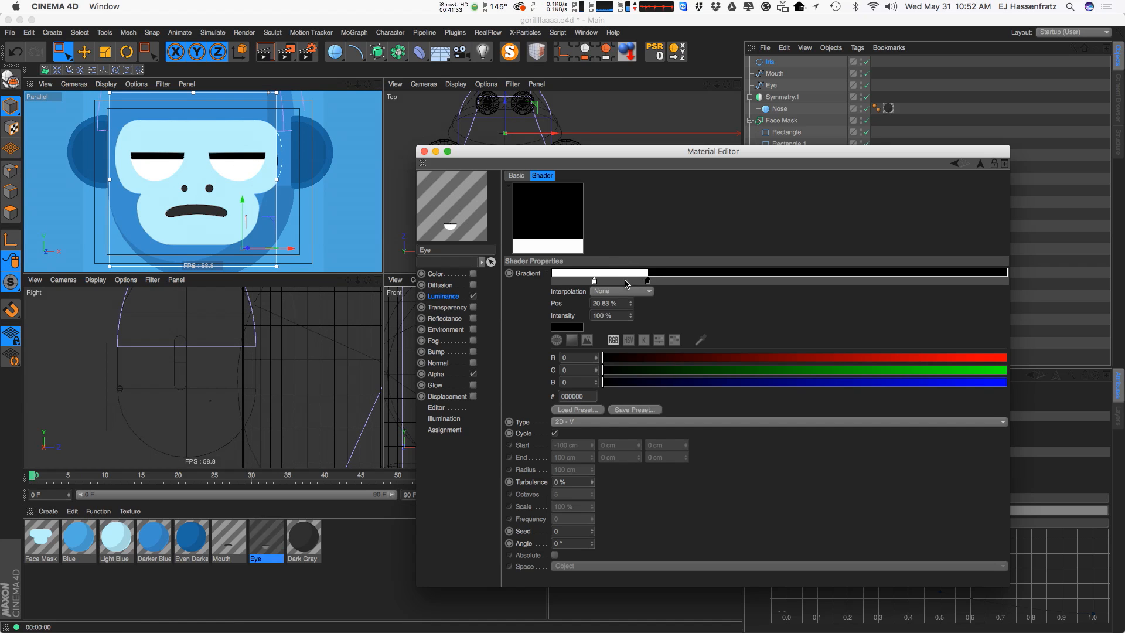
# Set the Gradient layer's blend mode to Multiply over the Spline layer and close the Material Editor
pyautogui.click(445, 297)
pyautogui.click(609, 417)
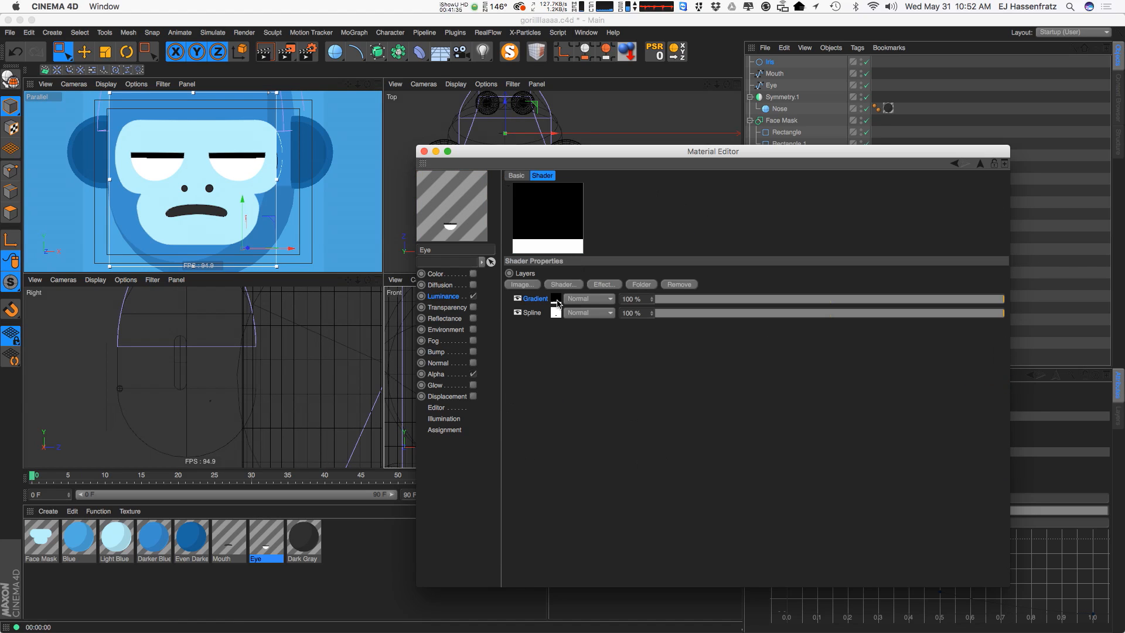
pyautogui.click(589, 298)
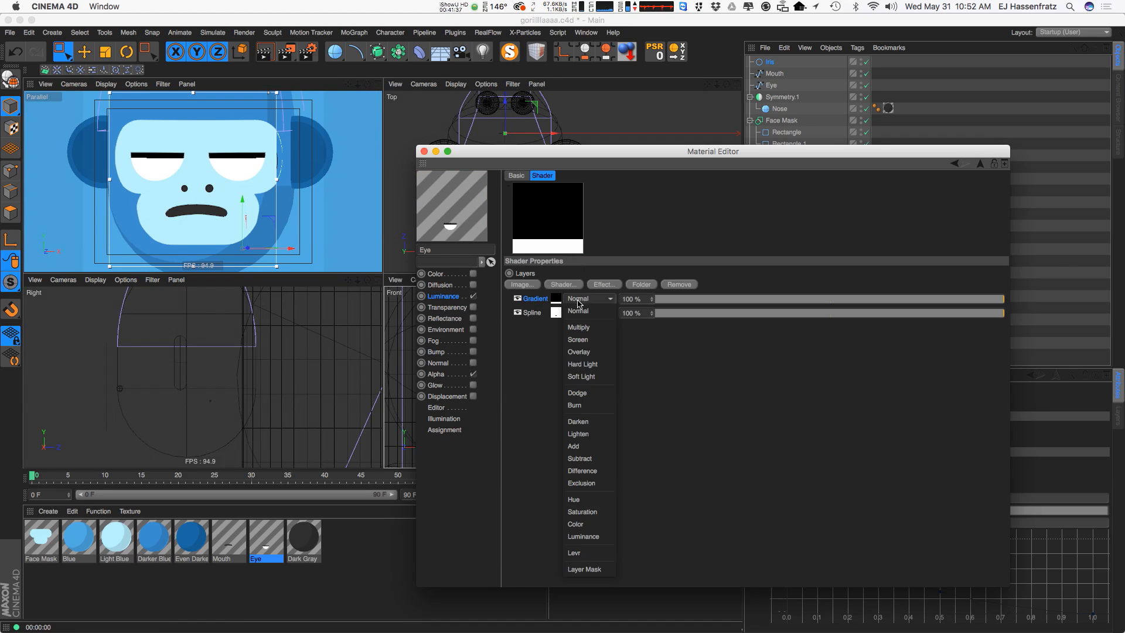
pyautogui.click(597, 326)
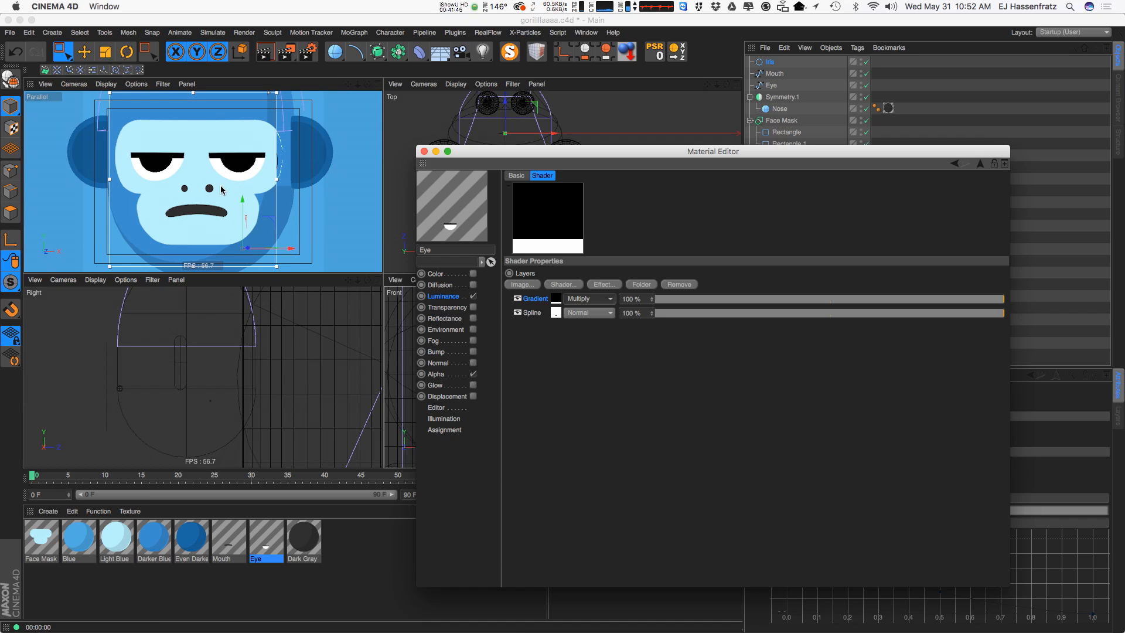
pyautogui.click(424, 151)
# Maximize the perspective view, inspect the face from an angle, and add a Capsule primitive
pyautogui.middleClick(374, 104)
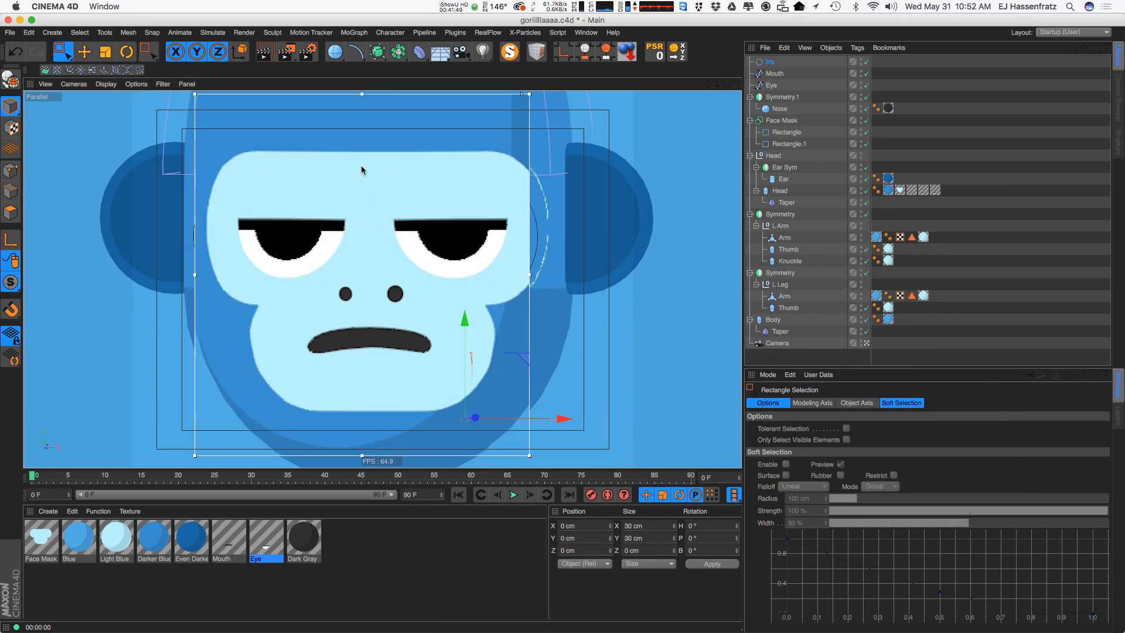
pyautogui.keyDown('alt'); pyautogui.moveTo(339, 251); pyautogui.dragTo(379, 278); pyautogui.keyUp('alt')
pyautogui.keyDown('alt'); pyautogui.moveTo(379, 278); pyautogui.dragTo(327, 291, button='right'); pyautogui.keyUp('alt')
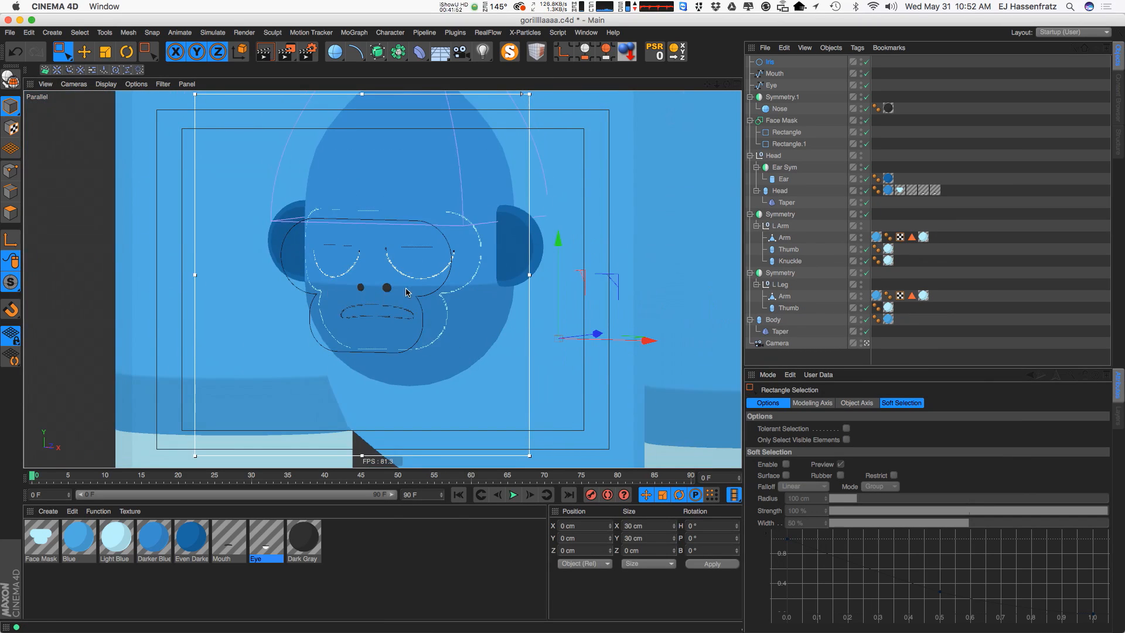
pyautogui.moveTo(409, 291)
pyautogui.keyDown('alt'); pyautogui.mouseDown()
pyautogui.moveTo(320, 284)
pyautogui.moveTo(244, 258)
pyautogui.moveTo(303, 287)
pyautogui.moveTo(399, 283)
pyautogui.moveTo(378, 264)
pyautogui.moveTo(375, 282)
pyautogui.moveTo(399, 308)
pyautogui.moveTo(321, 284)
pyautogui.moveTo(326, 304)
pyautogui.moveTo(395, 302)
pyautogui.moveTo(211, 293)
pyautogui.moveTo(221, 311)
pyautogui.moveTo(416, 299)
pyautogui.moveTo(364, 286)
pyautogui.moveTo(388, 310)
pyautogui.moveTo(562, 297)
pyautogui.moveTo(590, 165)
pyautogui.mouseUp(); pyautogui.keyUp('alt')
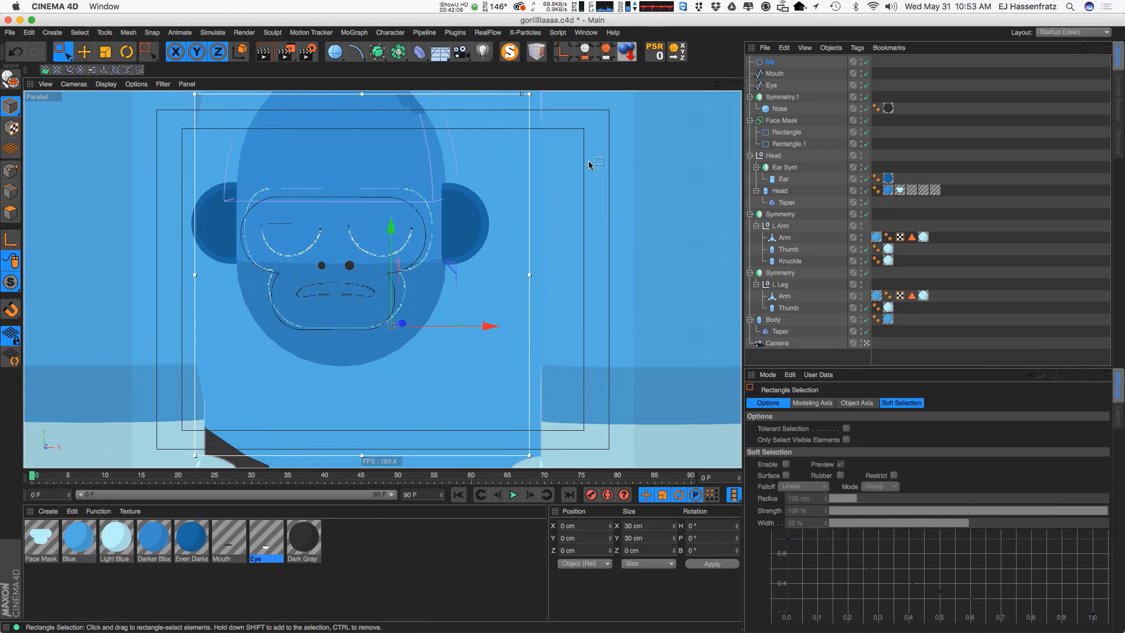
pyautogui.keyDown('alt'); pyautogui.moveTo(364, 225); pyautogui.dragTo(371, 230); pyautogui.keyUp('alt')
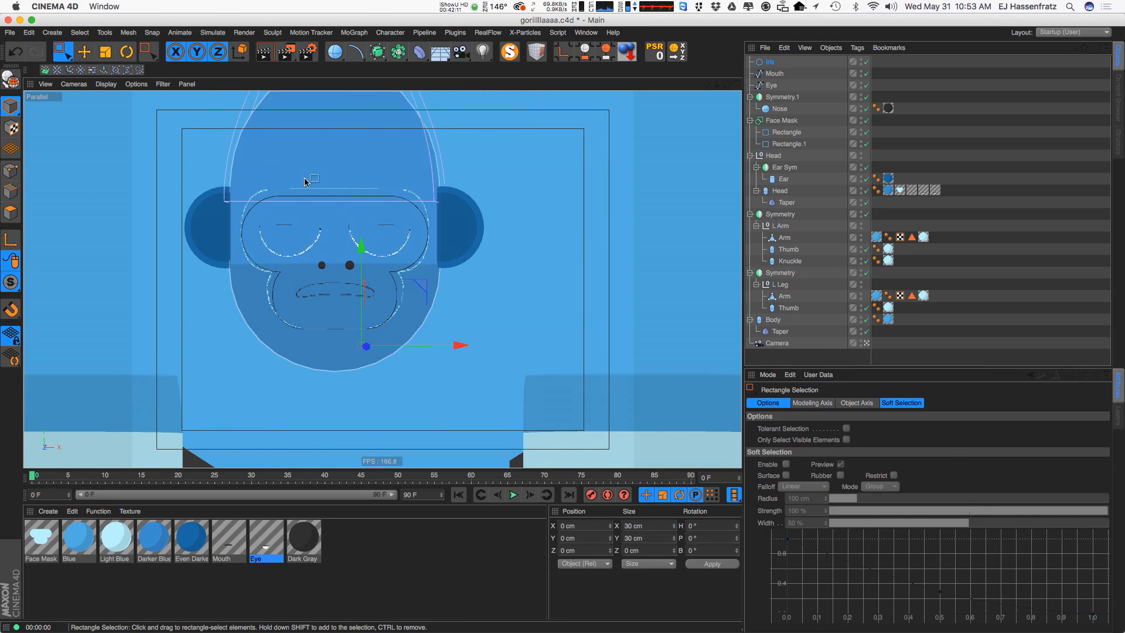
pyautogui.click(335, 51)
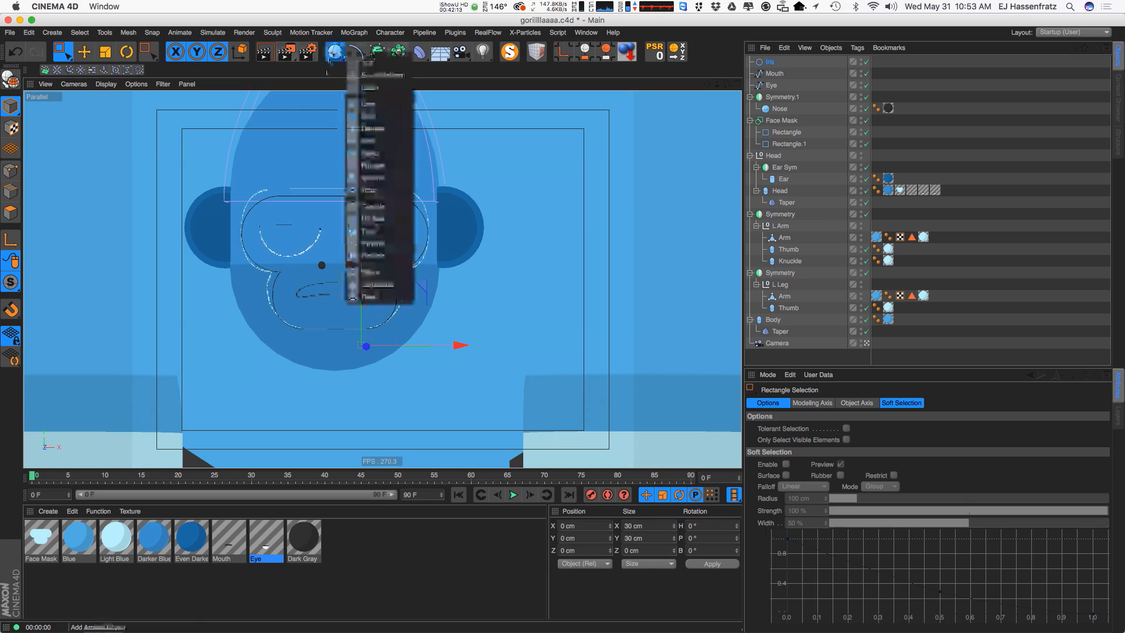
pyautogui.click(377, 205)
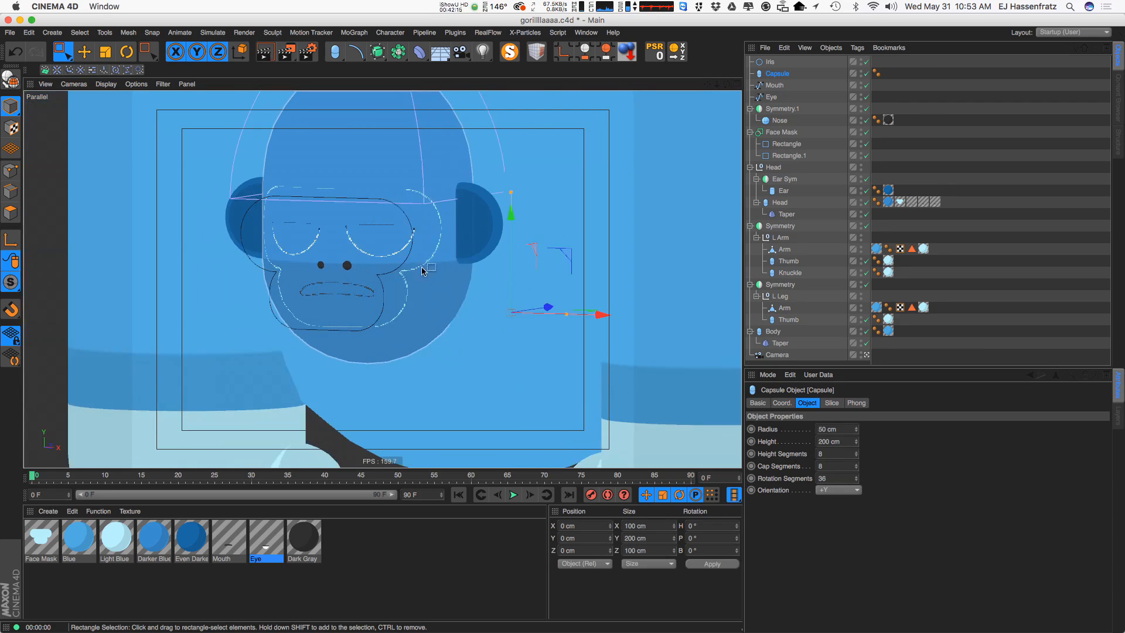
# Move the capsule forward in front of the gorilla's head, to about -398.5 cm in Z
pyautogui.keyDown('alt'); pyautogui.moveTo(422, 271); pyautogui.dragTo(193, 375, button='right'); pyautogui.keyUp('alt')
pyautogui.press('e')
pyautogui.keyDown('alt'); pyautogui.moveTo(471, 271); pyautogui.dragTo(688, 135, button='right'); pyautogui.keyUp('alt')
pyautogui.keyDown('alt'); pyautogui.moveTo(443, 341); pyautogui.dragTo(385, 354); pyautogui.keyUp('alt')
pyautogui.moveTo(517, 268); pyautogui.dragTo(391, 277)
# Set the capsule's orientation to +X so it lies horizontally
pyautogui.click(785, 74)
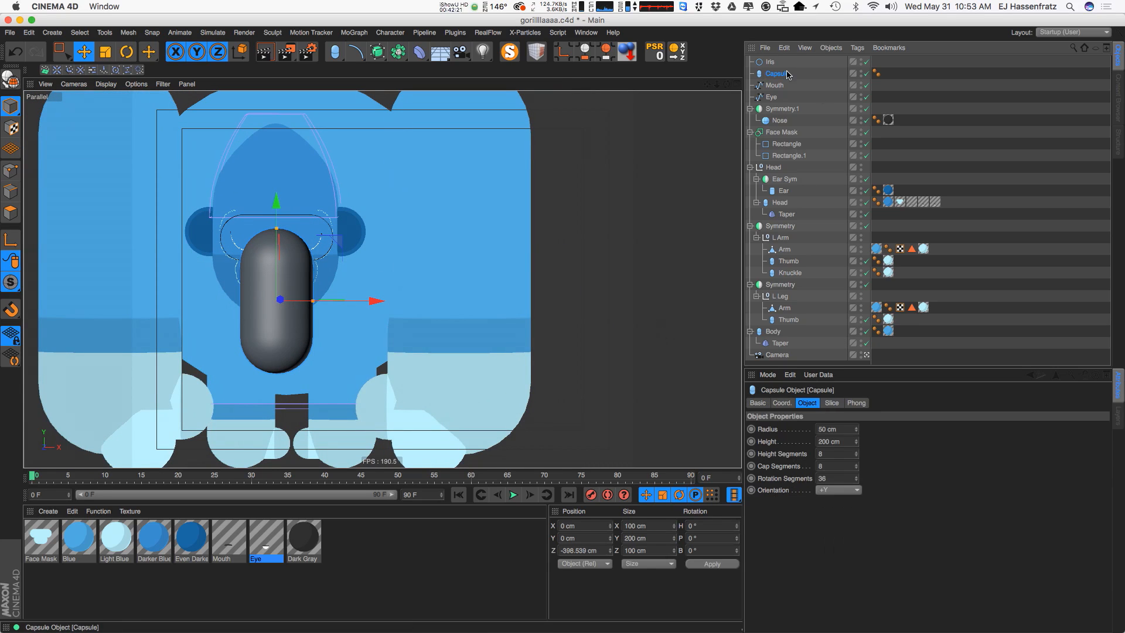
pyautogui.click(838, 490)
pyautogui.click(846, 502)
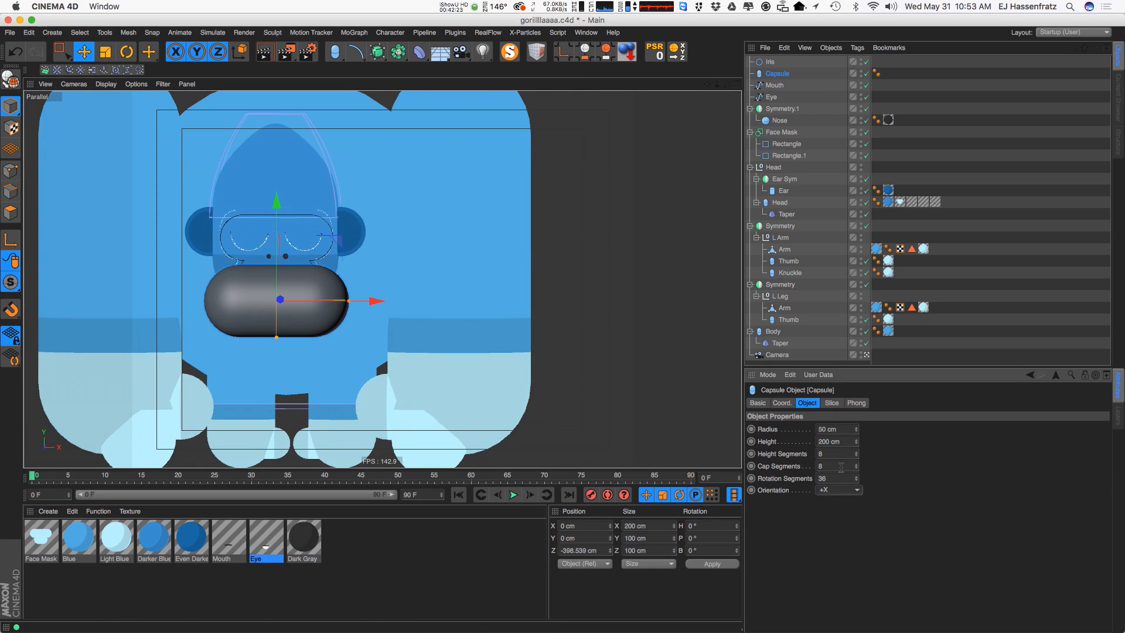
# Resize the capsule to about 31.8 cm radius and 124.5 cm height, and fit it over the lower face at Y 39.2, Z -362.1 cm
pyautogui.moveTo(354, 300); pyautogui.dragTo(321, 305)
pyautogui.keyDown('alt'); pyautogui.moveTo(325, 285); pyautogui.dragTo(258, 278); pyautogui.keyUp('alt')
pyautogui.moveTo(374, 239); pyautogui.dragTo(401, 210)
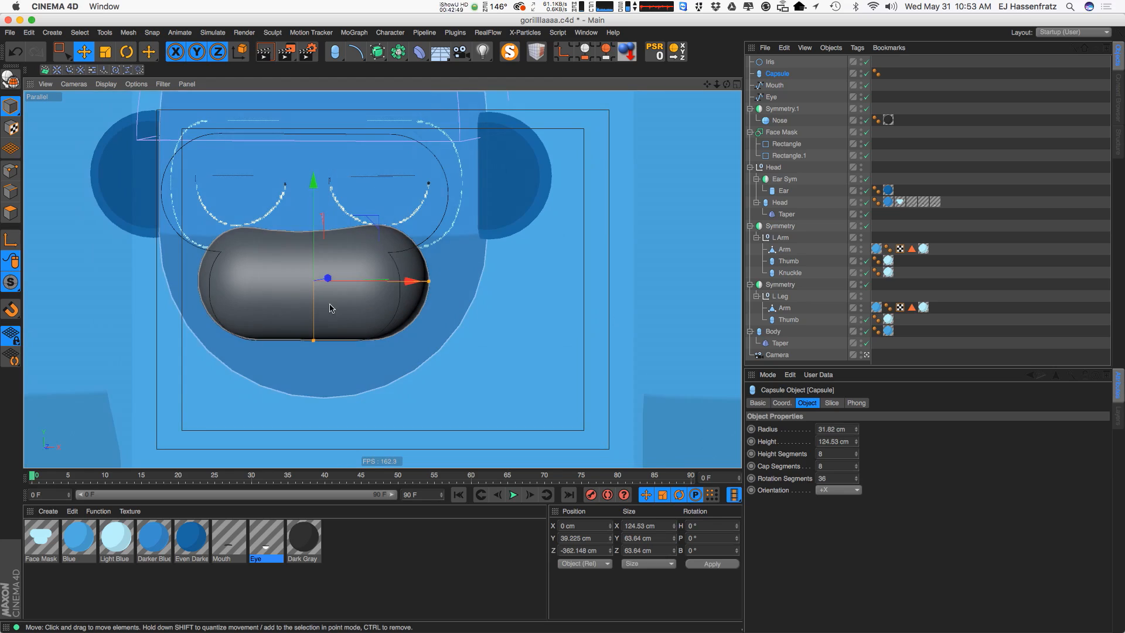
pyautogui.keyDown('alt'); pyautogui.moveTo(330, 305); pyautogui.dragTo(331, 307); pyautogui.keyUp('alt')
# Apply the Light Blue material to the capsule
pyautogui.moveTo(114, 532); pyautogui.dragTo(759, 159)
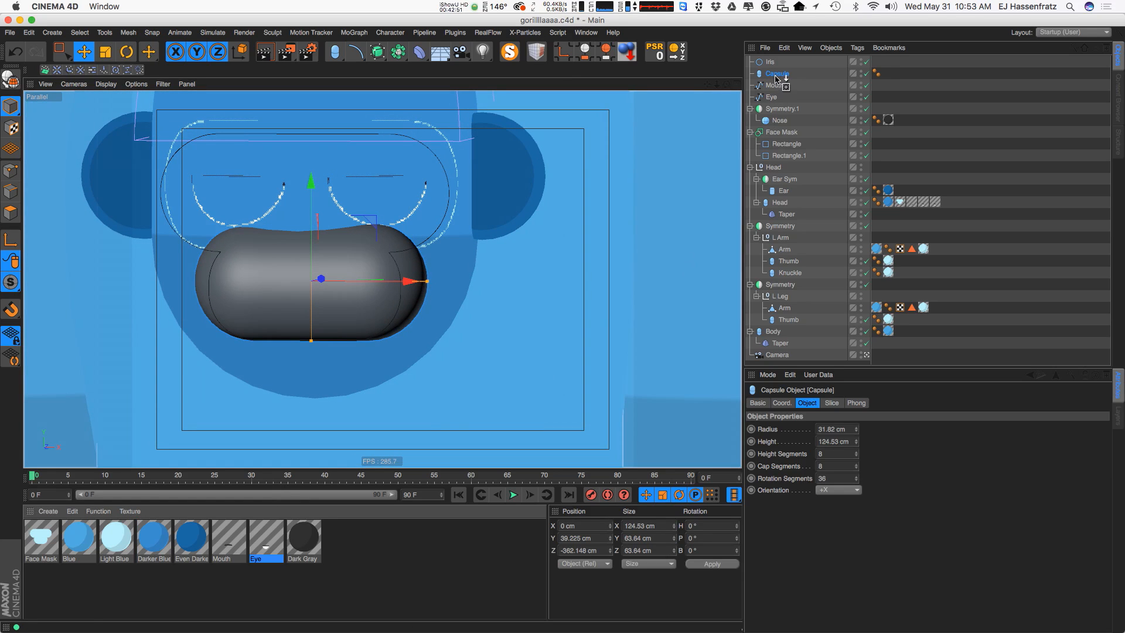
pyautogui.moveTo(777, 78); pyautogui.dragTo(777, 77)
pyautogui.scroll(-3, 363, 252)
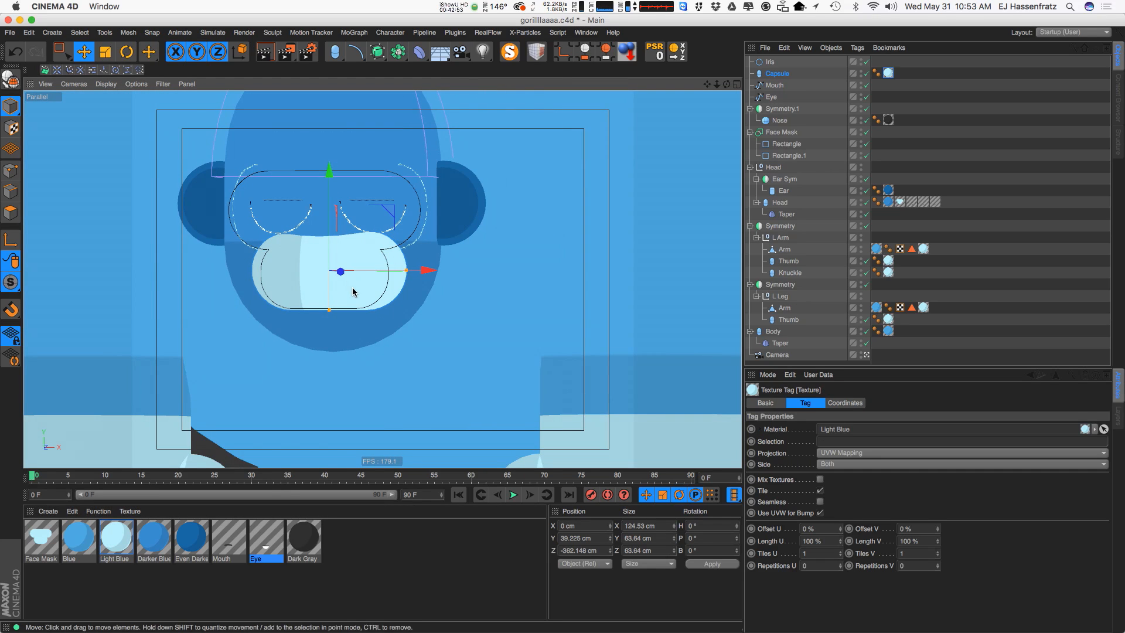
# Shrink the capsule to about 112.3 by 57.9 cm and lower it to about Y 35.9 cm to match the muzzle outline
pyautogui.keyDown('alt'); pyautogui.moveTo(387, 298); pyautogui.dragTo(384, 301); pyautogui.keyUp('alt')
pyautogui.keyDown('alt'); pyautogui.moveTo(385, 301); pyautogui.dragTo(422, 313, button='middle'); pyautogui.keyUp('alt')
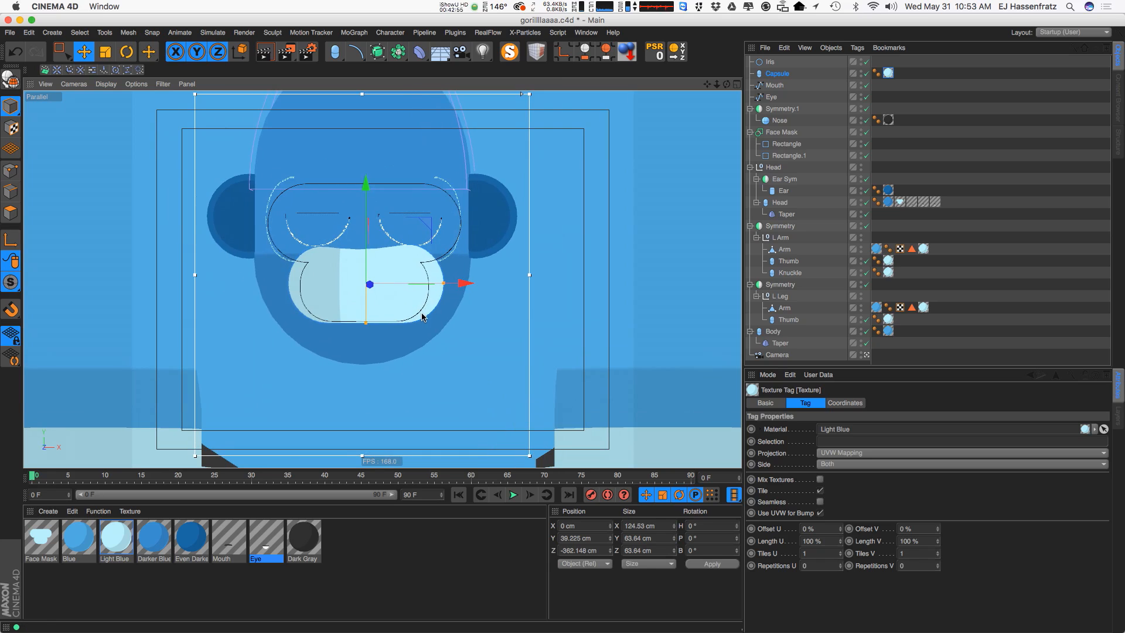
pyautogui.keyDown('alt'); pyautogui.moveTo(394, 303); pyautogui.dragTo(399, 303); pyautogui.keyUp('alt')
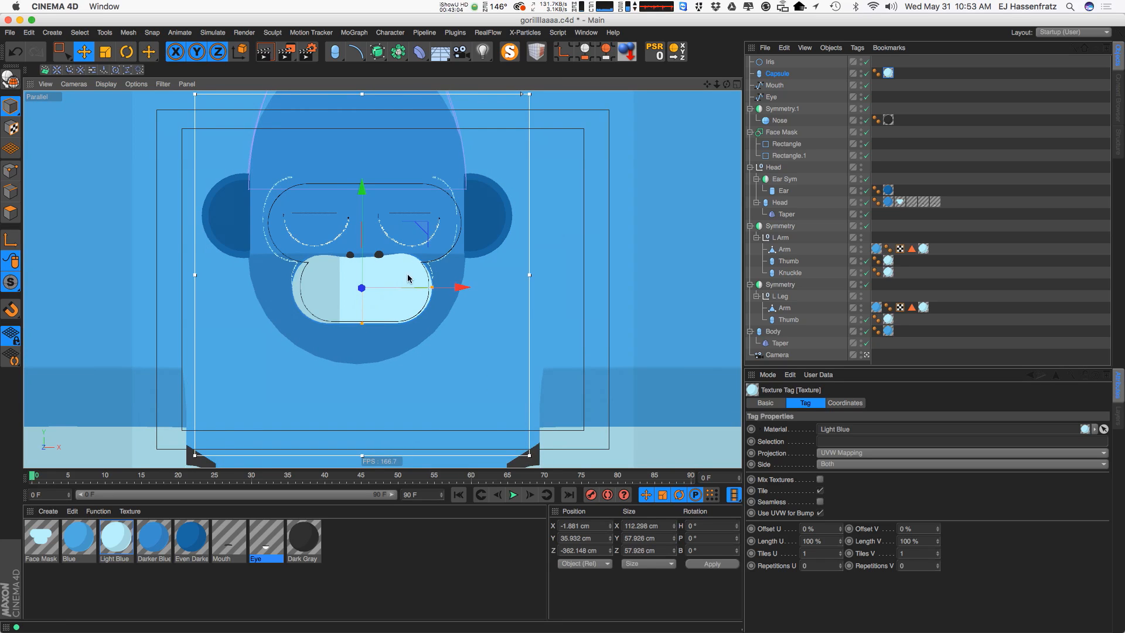
# Move the Nose sphere down and forward onto the capsule's surface, to about Y 56.2 cm and Z -381.7 cm
pyautogui.scroll(10, 409, 279)
pyautogui.click(762, 109)
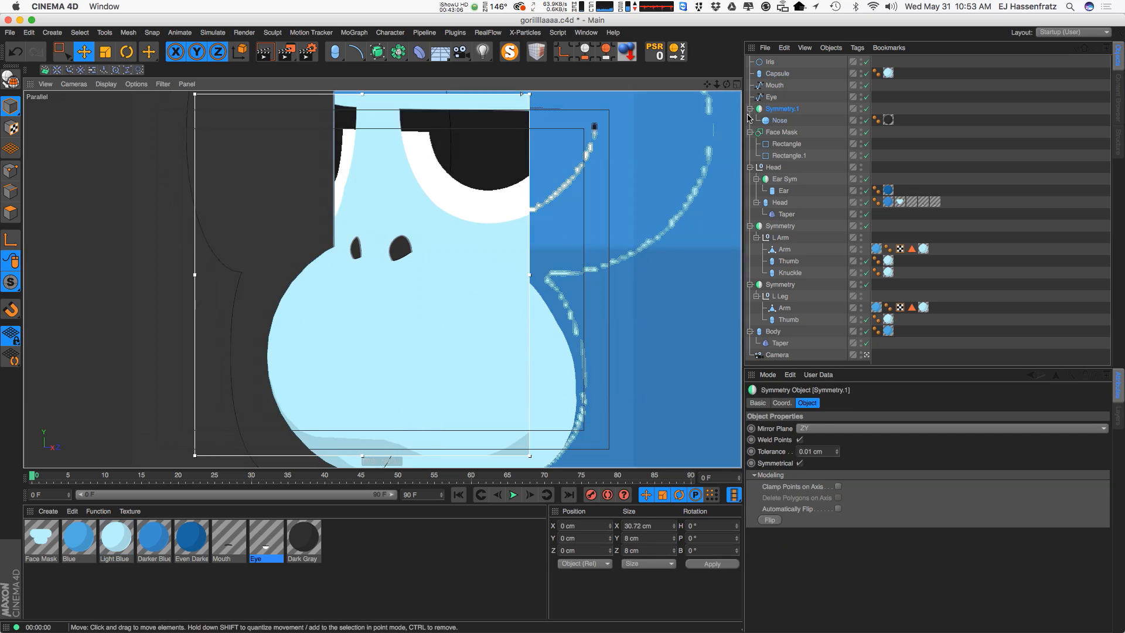
pyautogui.click(782, 121)
pyautogui.keyDown('alt'); pyautogui.moveTo(519, 235); pyautogui.dragTo(437, 235); pyautogui.keyUp('alt')
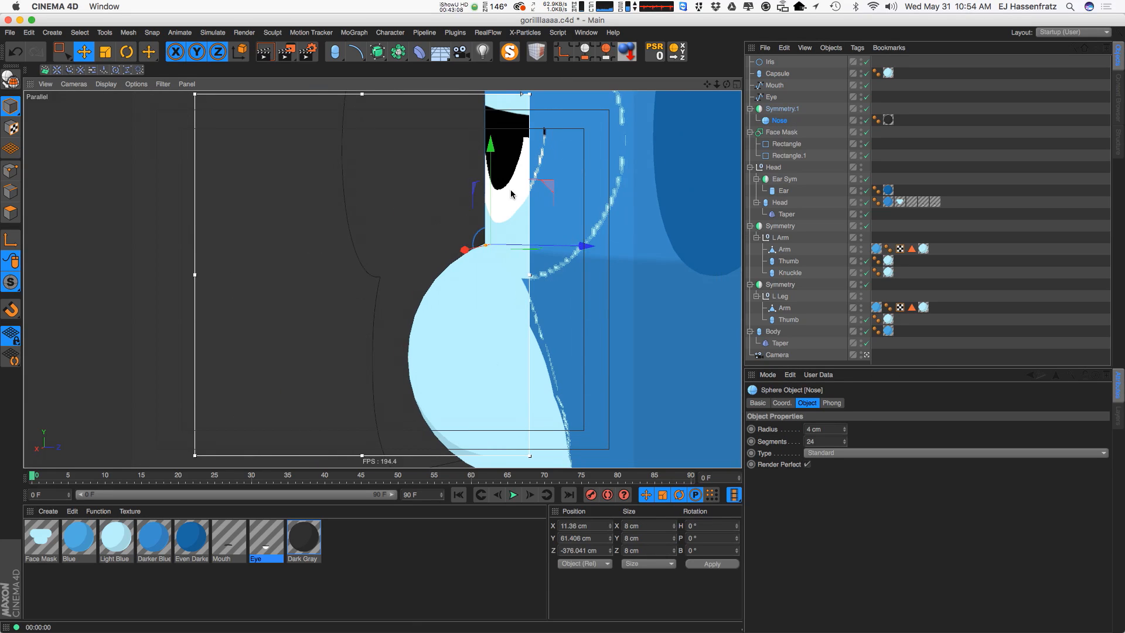
pyautogui.moveTo(551, 185); pyautogui.dragTo(513, 226)
pyautogui.keyDown('alt'); pyautogui.moveTo(518, 276); pyautogui.dragTo(636, 294); pyautogui.keyUp('alt')
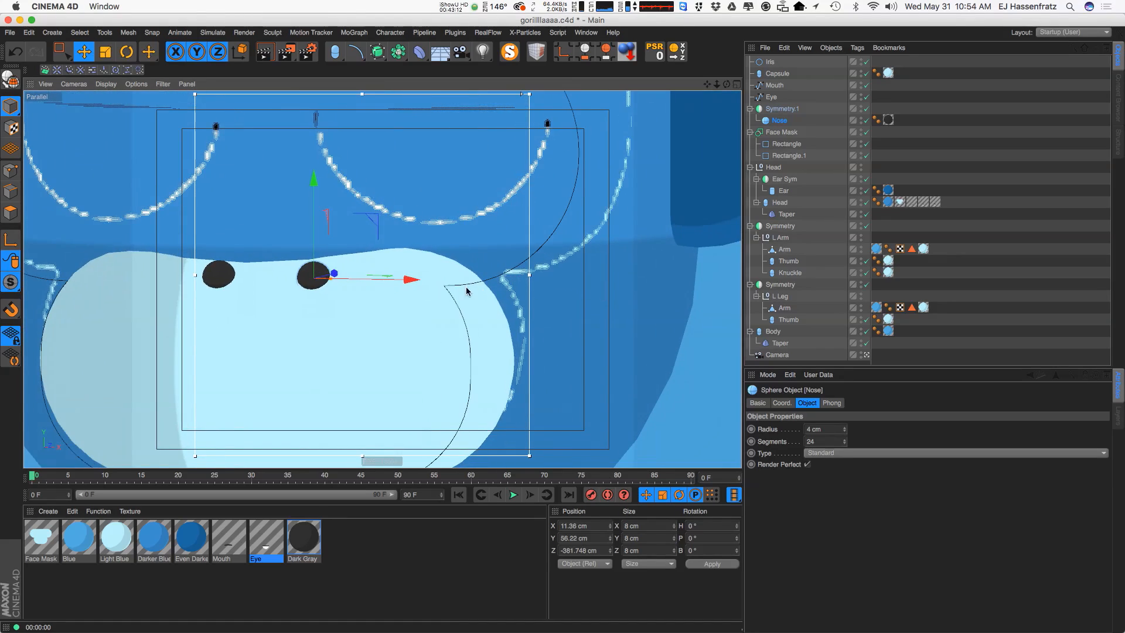
# Lower the Nose sphere to about Y 53.2, Z -378.9 cm, and nest the nose symmetry object under the Head group
pyautogui.keyDown('alt'); pyautogui.moveTo(352, 286); pyautogui.dragTo(350, 274); pyautogui.keyUp('alt')
pyautogui.keyDown('alt'); pyautogui.moveTo(333, 297); pyautogui.dragTo(389, 307, button='right'); pyautogui.keyUp('alt')
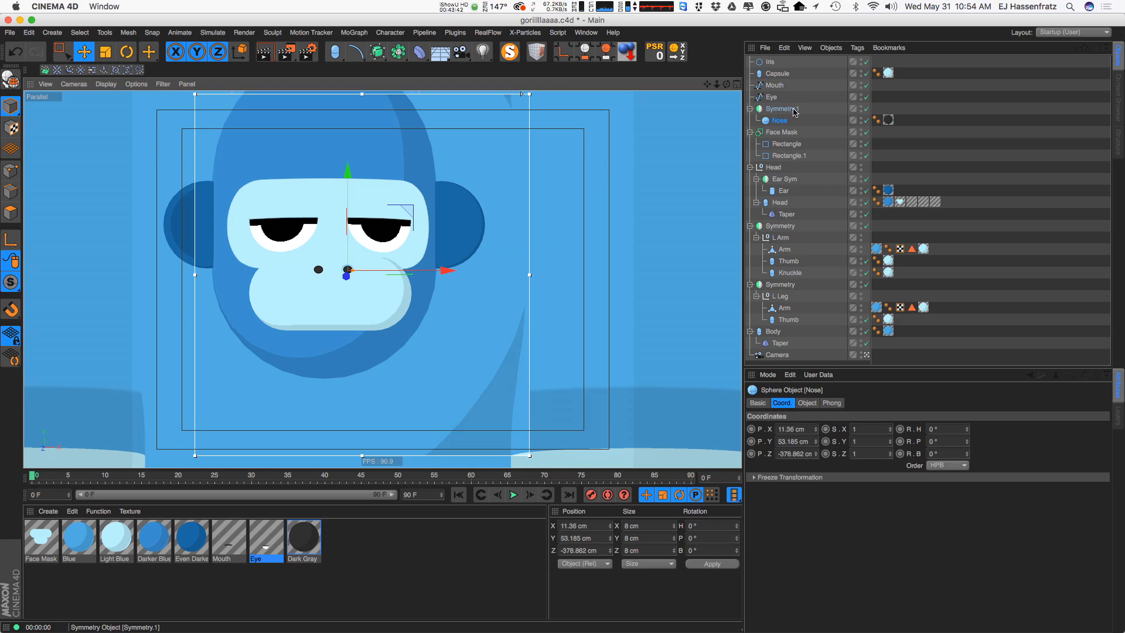
pyautogui.moveTo(796, 113); pyautogui.dragTo(807, 120)
pyautogui.moveTo(783, 178); pyautogui.dragTo(800, 194)
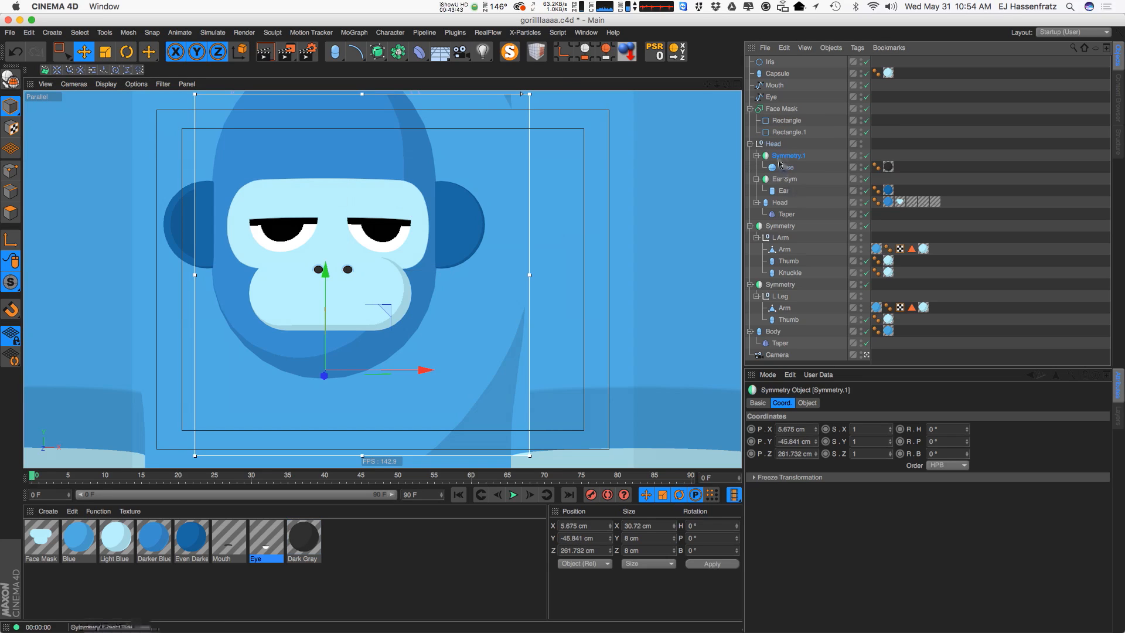
# Copy the Mouth texture tag from the Head object onto the Capsule
pyautogui.click(912, 202)
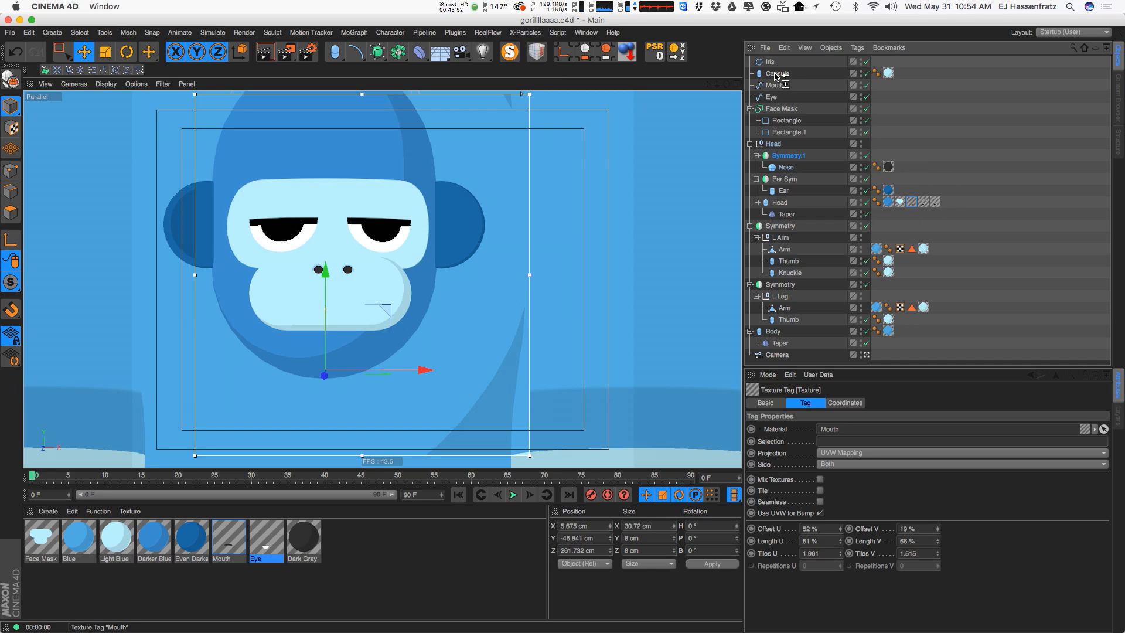
pyautogui.moveTo(777, 75); pyautogui.dragTo(778, 74)
pyautogui.moveTo(911, 79); pyautogui.dragTo(922, 78)
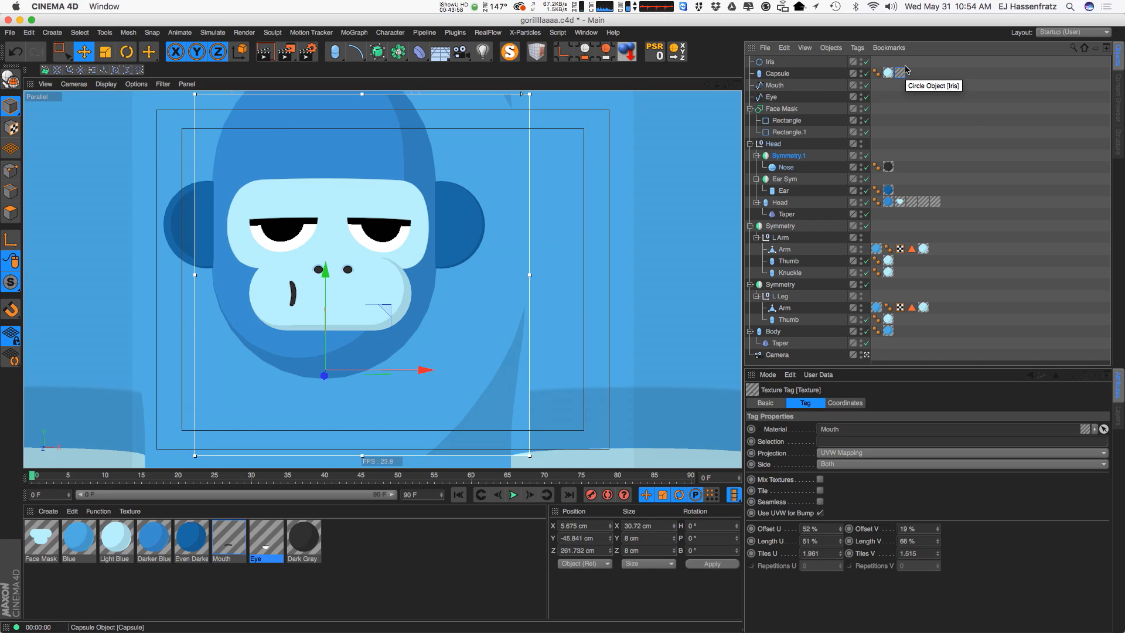
# Nest the Capsule under the Head group and rename it Muzzle
pyautogui.moveTo(901, 73); pyautogui.dragTo(793, 77)
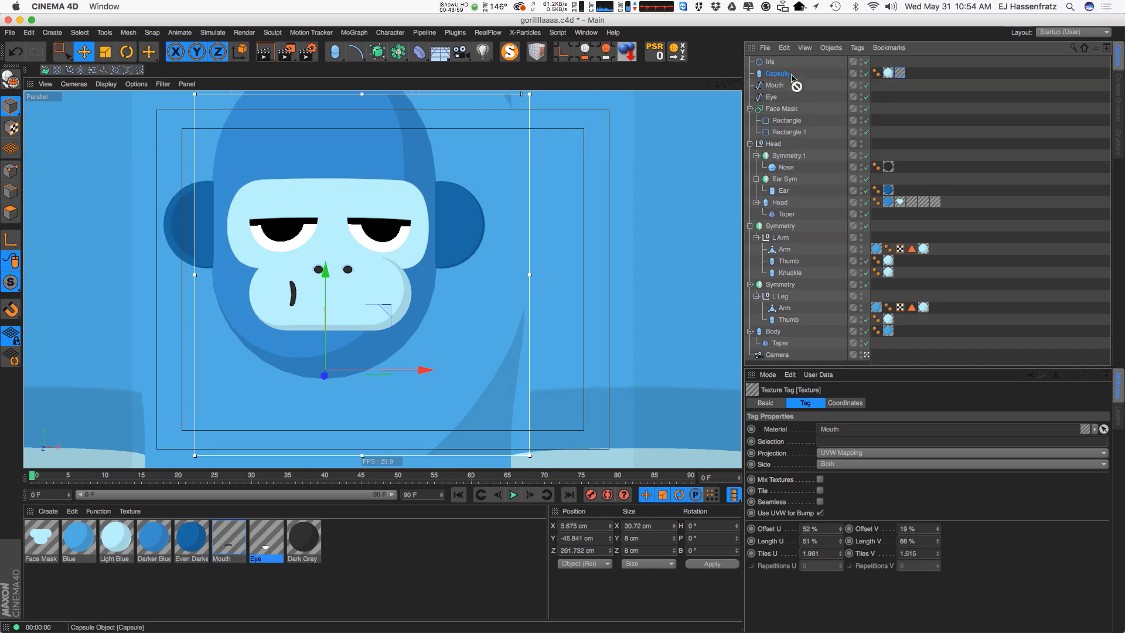
pyautogui.moveTo(777, 153); pyautogui.dragTo(779, 152)
pyautogui.doubleClick(786, 144)
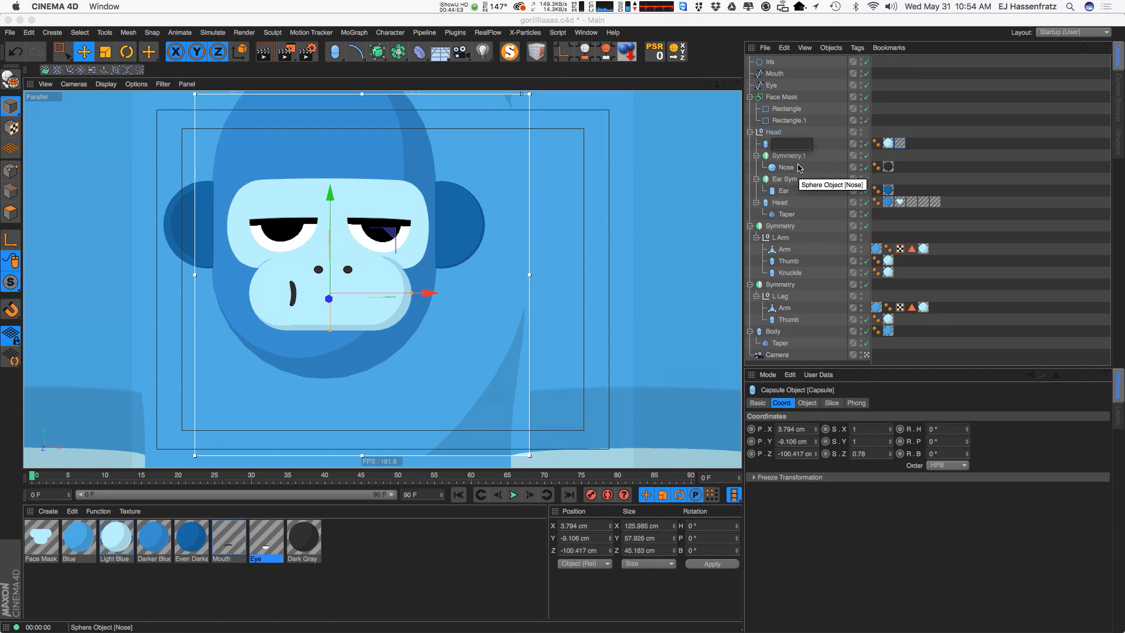
pyautogui.write('Mu')
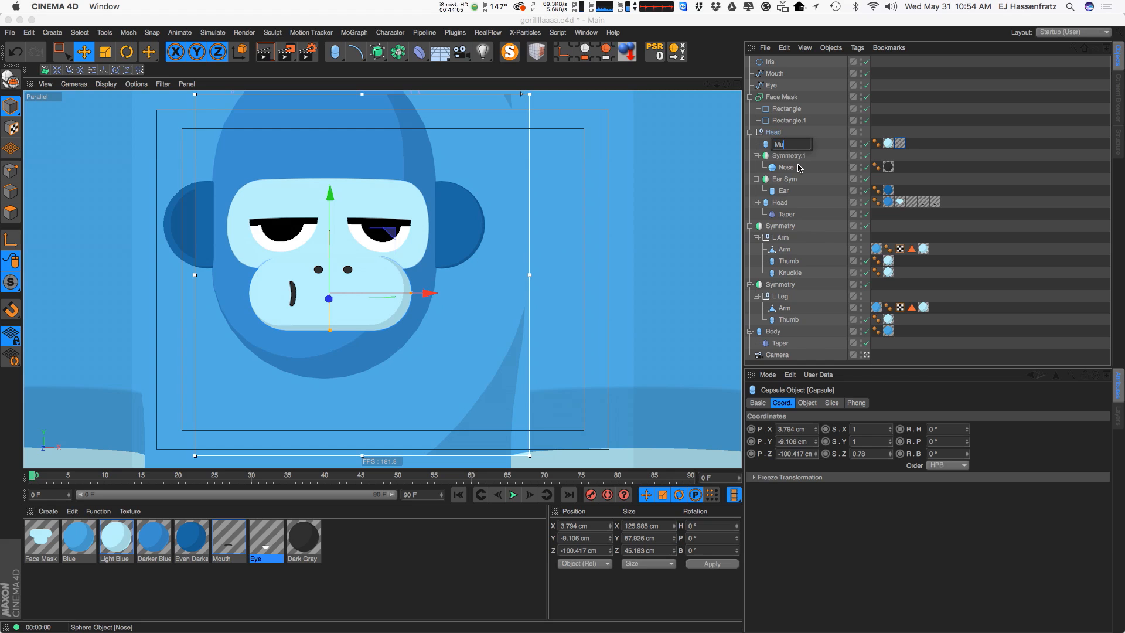
pyautogui.write('zzle')
pyautogui.press('Return')
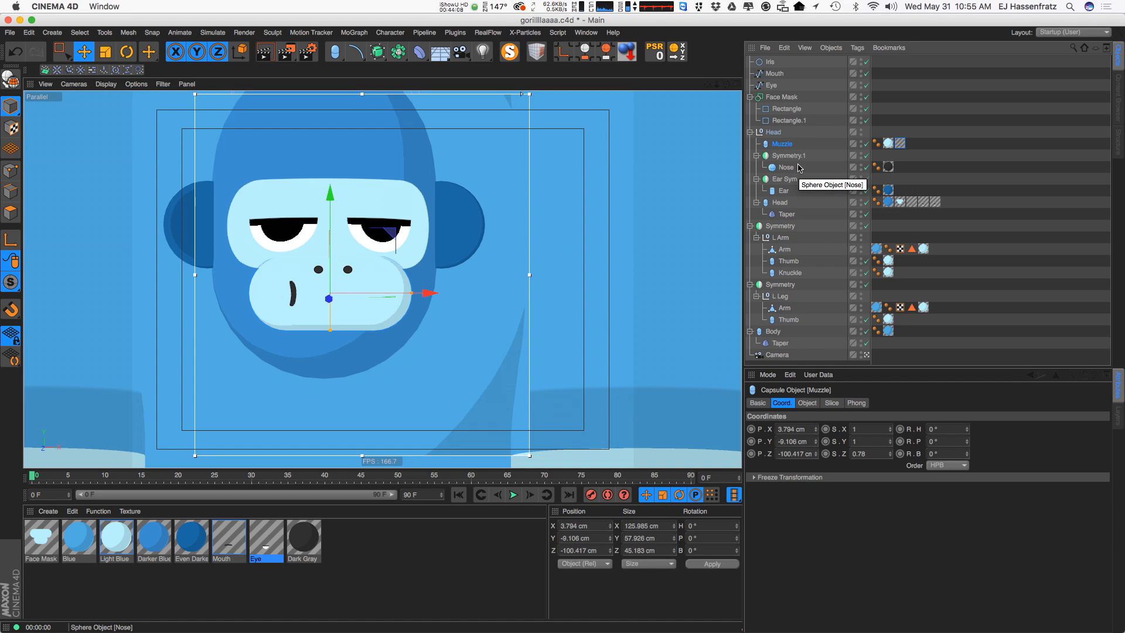
# Change the projection of the Muzzle's Mouth texture tag from UVW Mapping to Flat
pyautogui.keyDown('alt'); pyautogui.moveTo(317, 294); pyautogui.dragTo(351, 269); pyautogui.keyUp('alt')
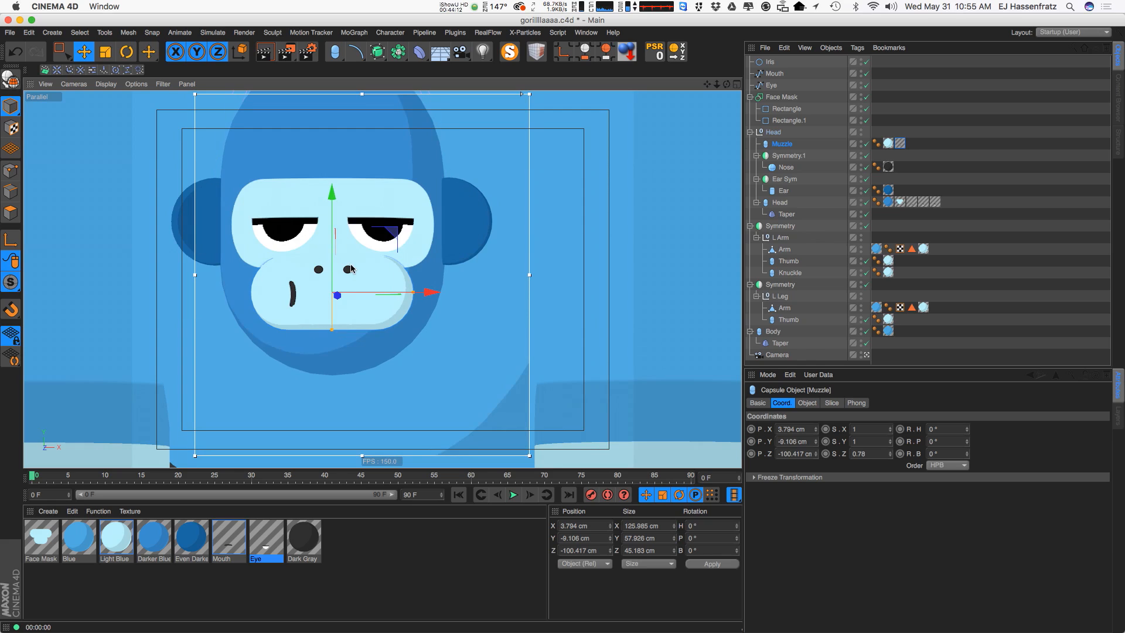
pyautogui.click(900, 144)
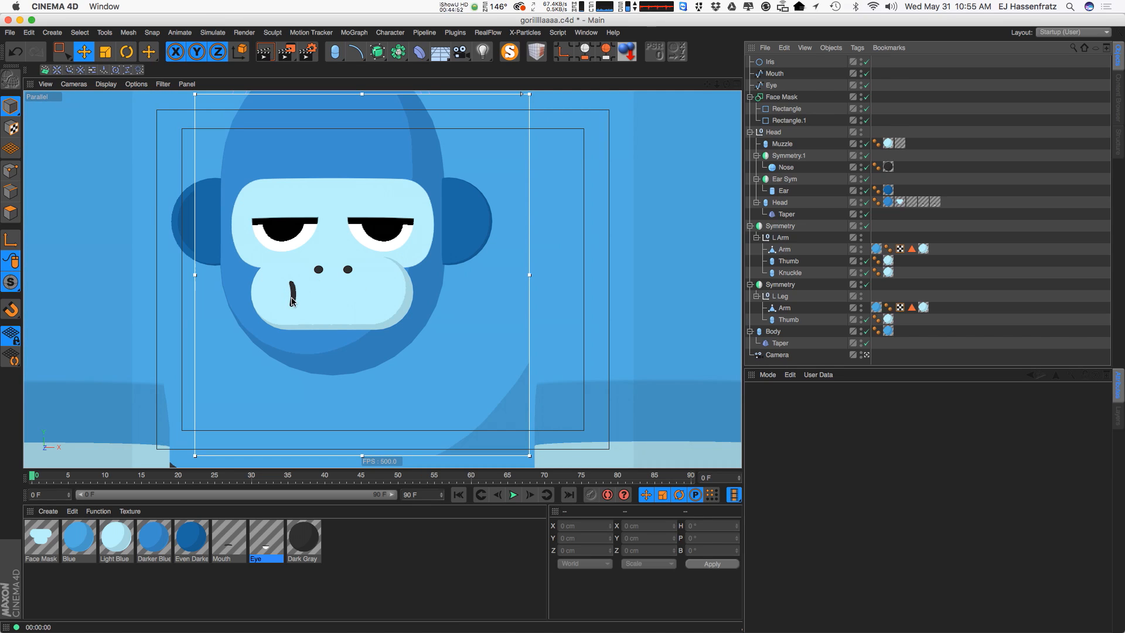
pyautogui.click(901, 144)
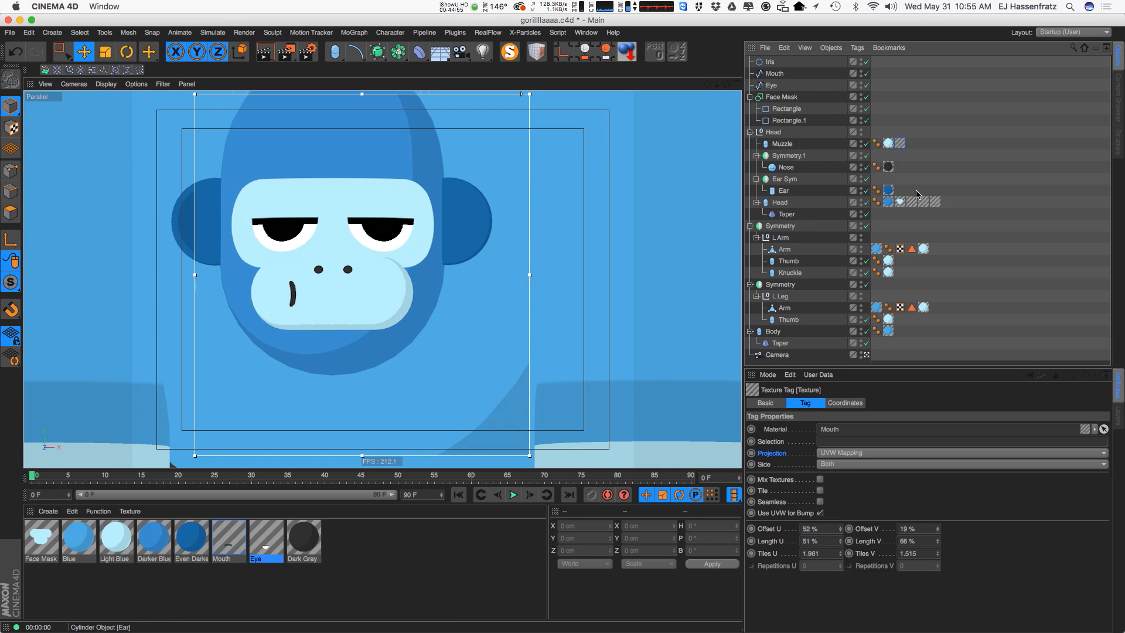
pyautogui.click(837, 454)
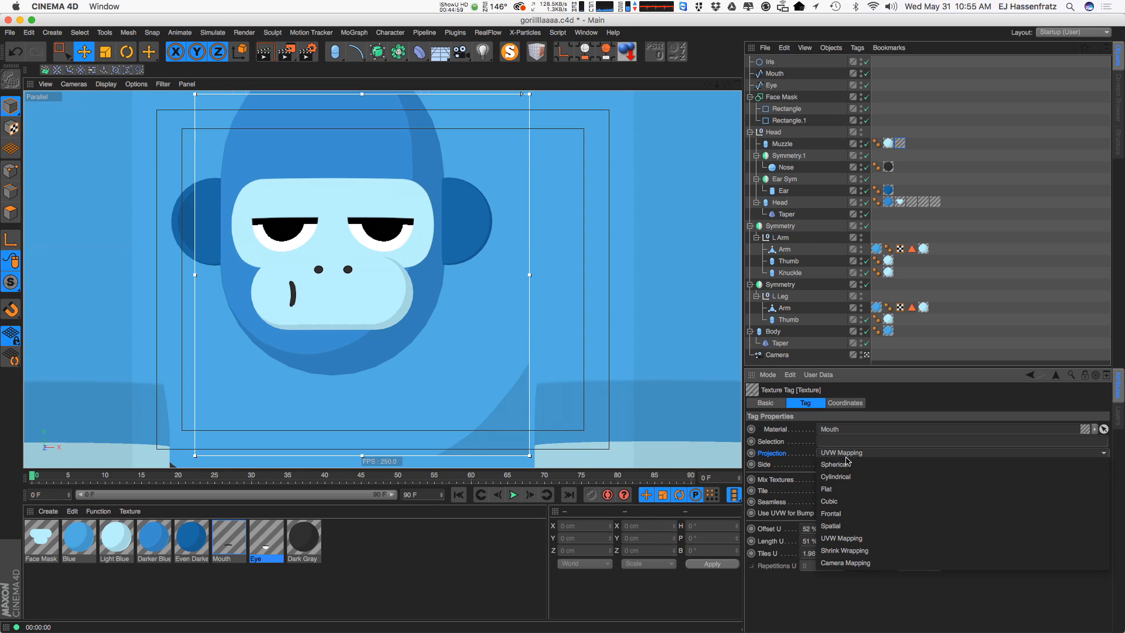
pyautogui.click(885, 490)
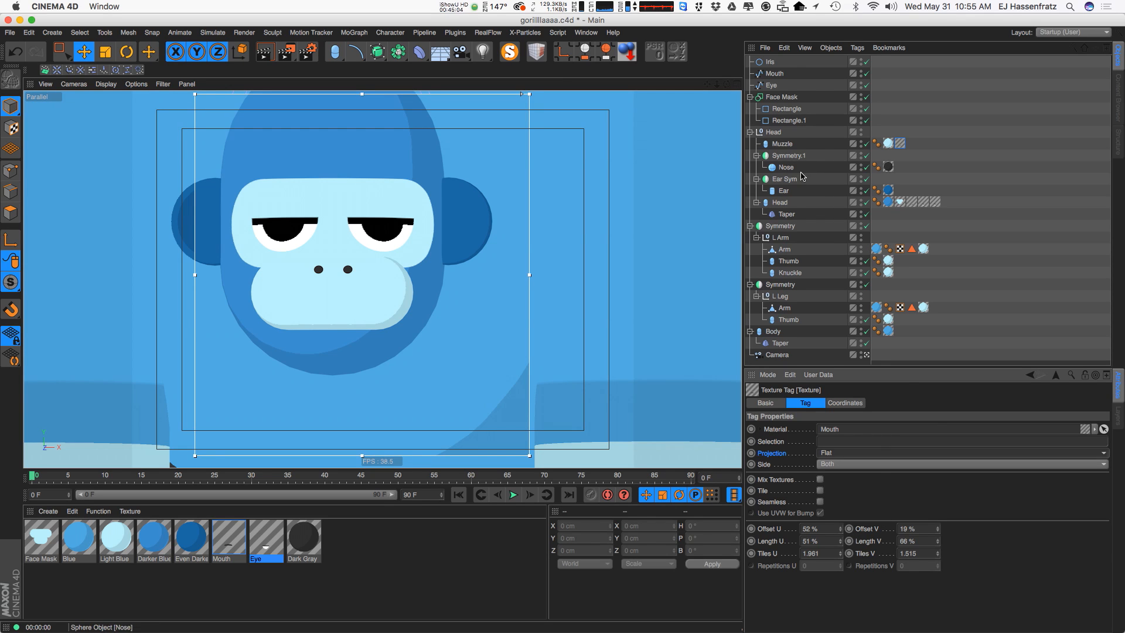
# In Texture mode, shift the Muzzle's mouth texture below the nostrils, to an offset of about U 24.6% and V 2.4%
pyautogui.click(783, 144)
pyautogui.click(901, 144)
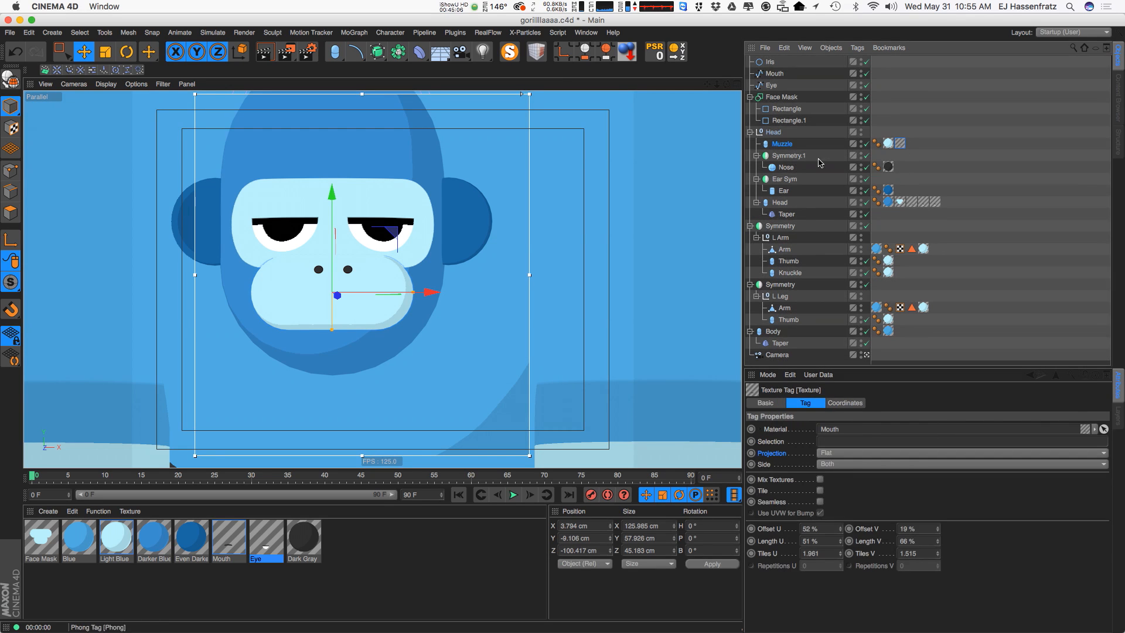
pyautogui.click(783, 144)
pyautogui.click(902, 145)
pyautogui.click(11, 127)
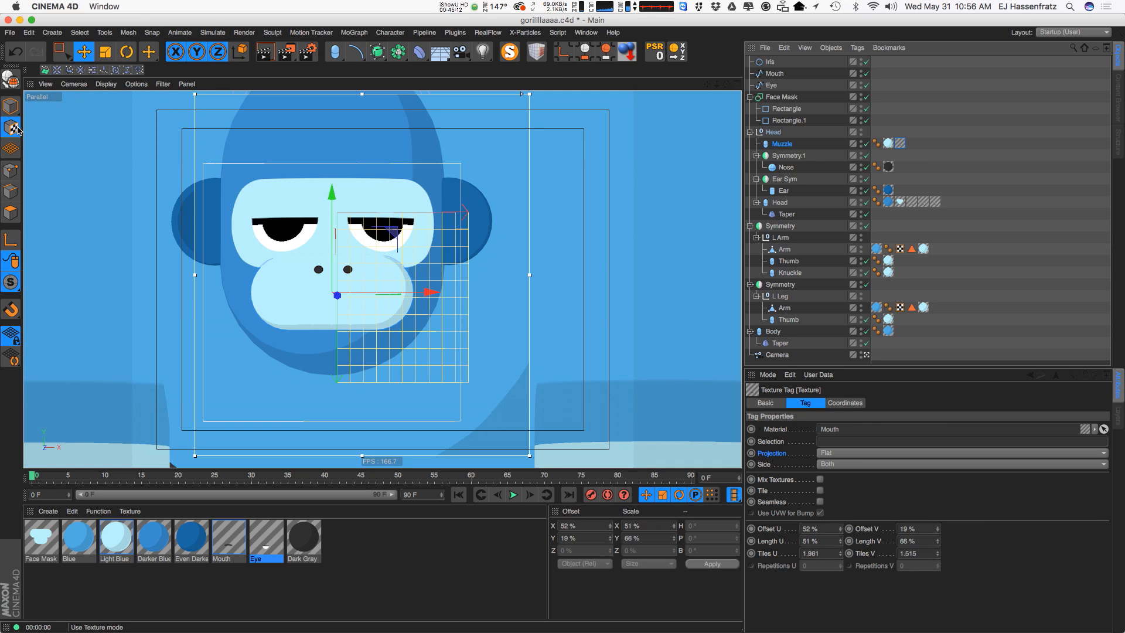
pyautogui.moveTo(414, 287); pyautogui.dragTo(323, 299)
pyautogui.moveTo(366, 251); pyautogui.dragTo(389, 238)
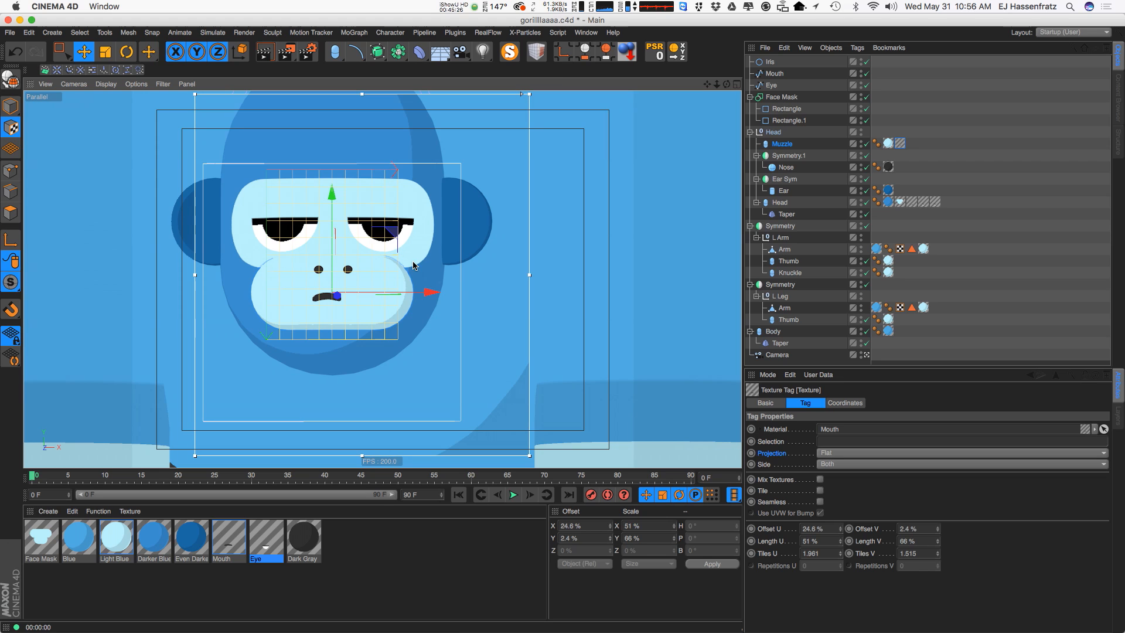
# Widen the mouth texture on the muzzle to a length of about U 83% and V 66.4%
pyautogui.press('t')
pyautogui.moveTo(402, 319); pyautogui.dragTo(457, 314)
pyautogui.press('e')
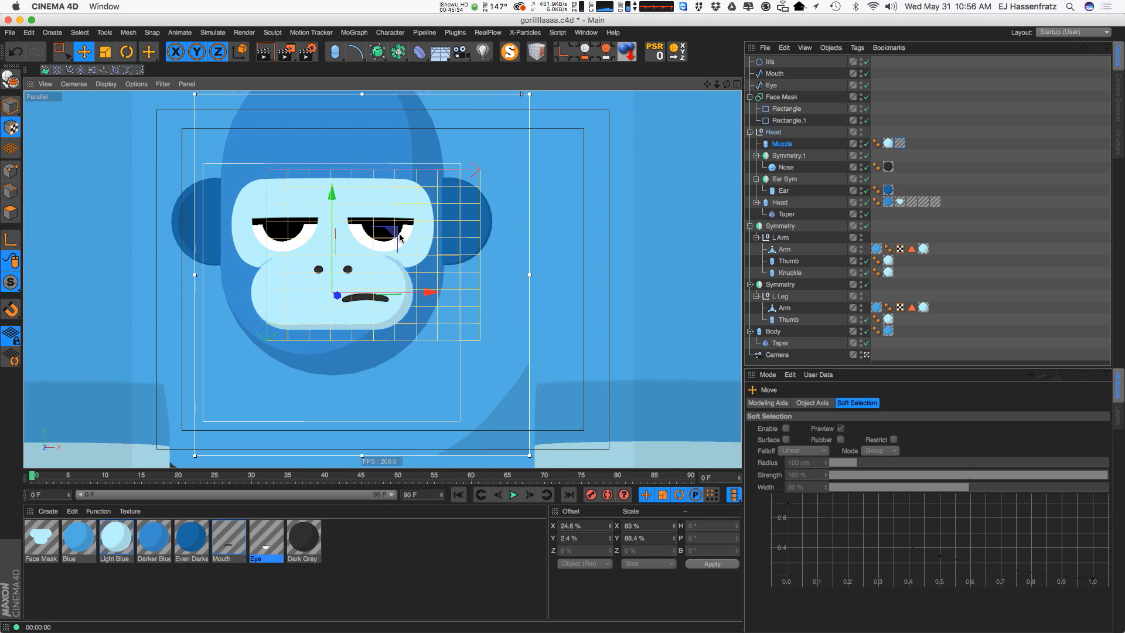
# Enlarge the mouth's texture projection evenly to about 122.1 cm and centre it on the muzzle at about X -30.5, Y 3.2 cm
pyautogui.click(10, 241)
pyautogui.press('t')
pyautogui.moveTo(351, 266); pyautogui.dragTo(535, 254)
pyautogui.press('e')
pyautogui.moveTo(425, 291)
pyautogui.mouseDown()
pyautogui.moveTo(231, 321)
pyautogui.moveTo(422, 281)
pyautogui.moveTo(472, 314)
pyautogui.moveTo(441, 360)
pyautogui.mouseUp()
pyautogui.press('r')
pyautogui.press('e')
pyautogui.press('super+z')
pyautogui.press('super+z')
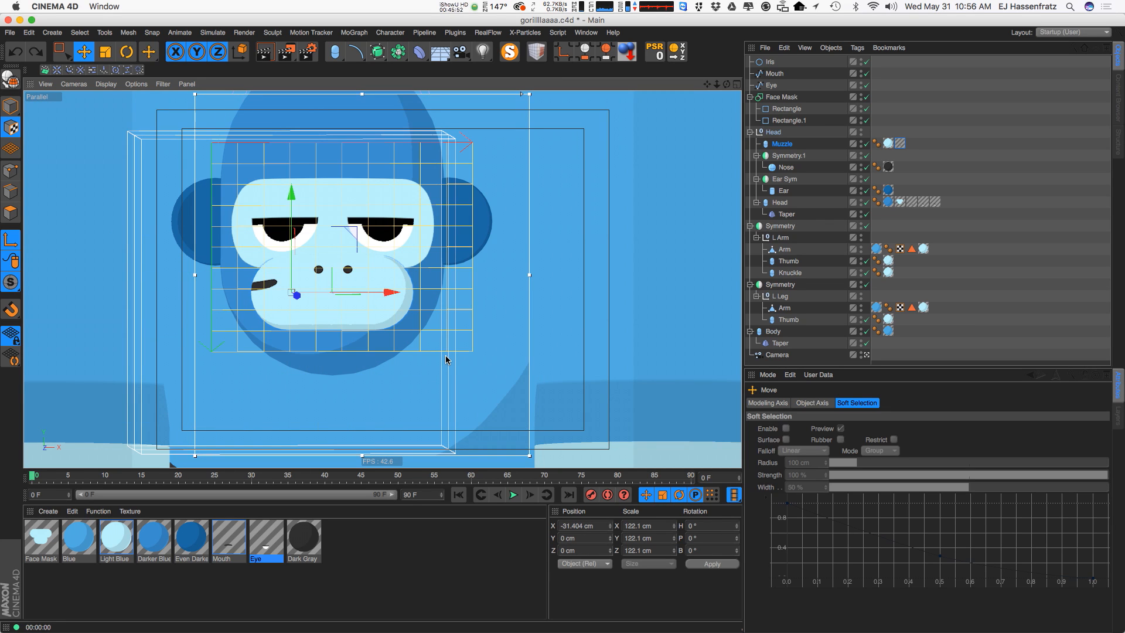
pyautogui.moveTo(354, 235); pyautogui.dragTo(356, 231)
# Return to Model mode and examine the muzzle's fit and the mouth from the front, side and full-body views
pyautogui.moveTo(385, 322)
pyautogui.keyDown('alt'); pyautogui.mouseDown()
pyautogui.moveTo(397, 305)
pyautogui.moveTo(530, 311)
pyautogui.mouseUp(); pyautogui.keyUp('alt')
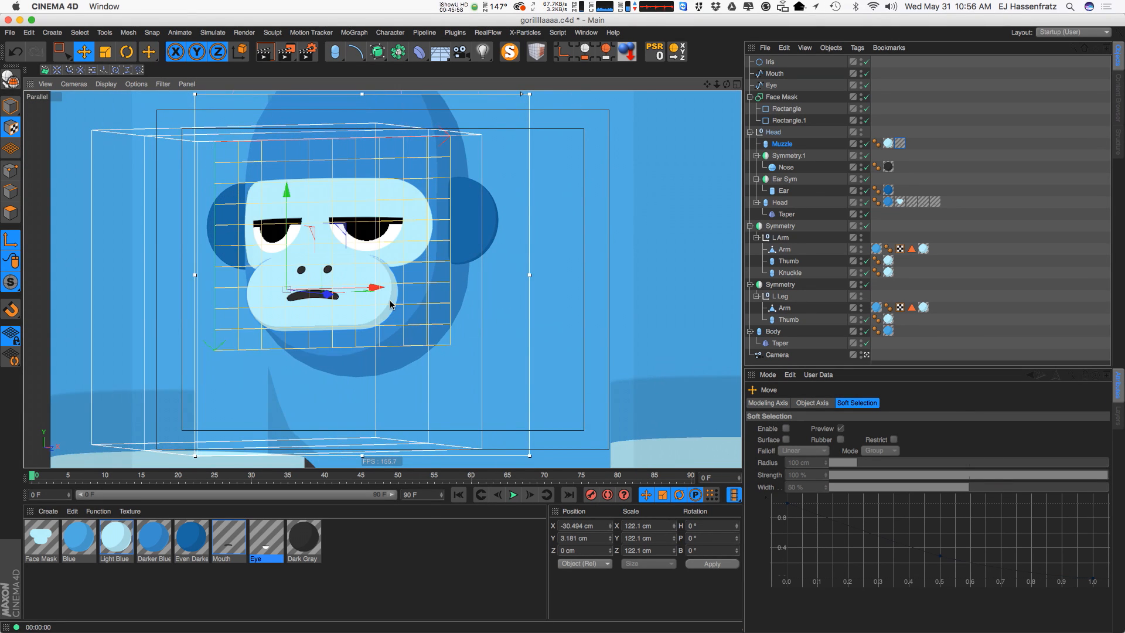
pyautogui.moveTo(392, 304)
pyautogui.keyDown('alt'); pyautogui.mouseDown()
pyautogui.moveTo(420, 318)
pyautogui.moveTo(190, 317)
pyautogui.mouseUp(); pyautogui.keyUp('alt')
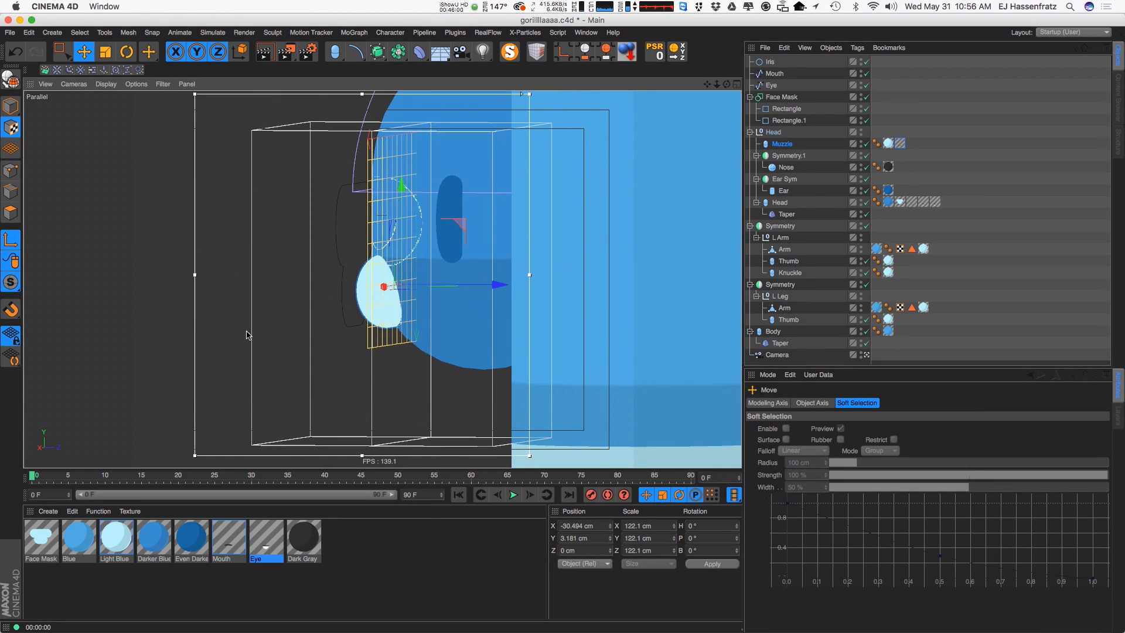
pyautogui.keyDown('alt'); pyautogui.moveTo(436, 312); pyautogui.dragTo(578, 303); pyautogui.keyUp('alt')
pyautogui.click(973, 268)
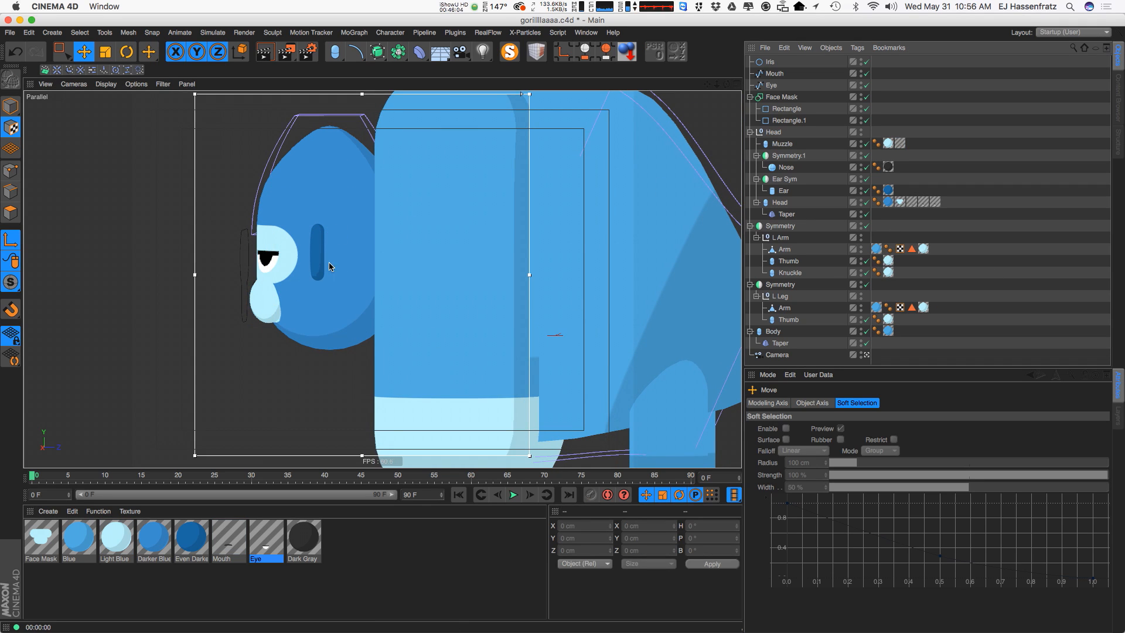
pyautogui.keyDown('alt'); pyautogui.moveTo(329, 263); pyautogui.dragTo(333, 261); pyautogui.keyUp('alt')
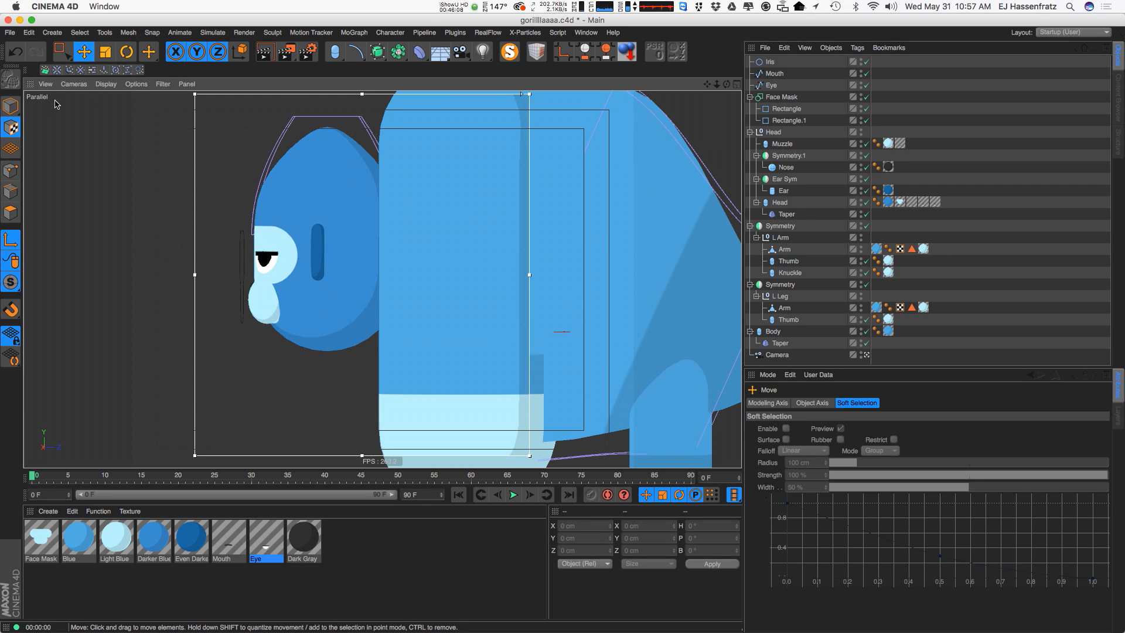
pyautogui.click(11, 106)
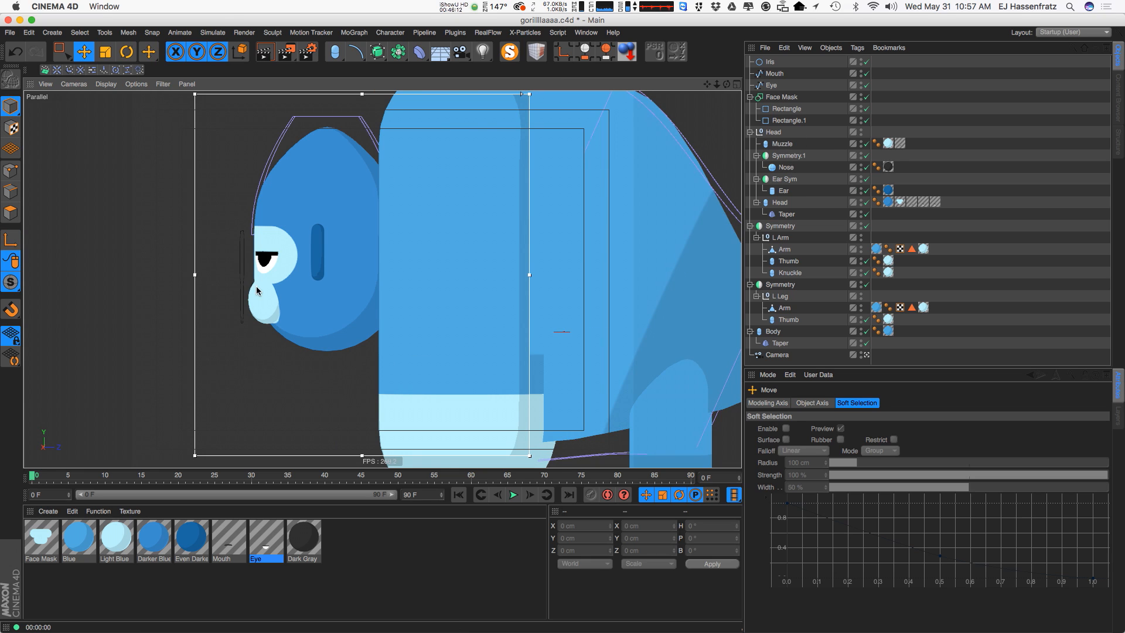
pyautogui.moveTo(258, 290)
pyautogui.keyDown('alt'); pyautogui.mouseDown()
pyautogui.moveTo(362, 316)
pyautogui.moveTo(242, 338)
pyautogui.mouseUp(); pyautogui.keyUp('alt')
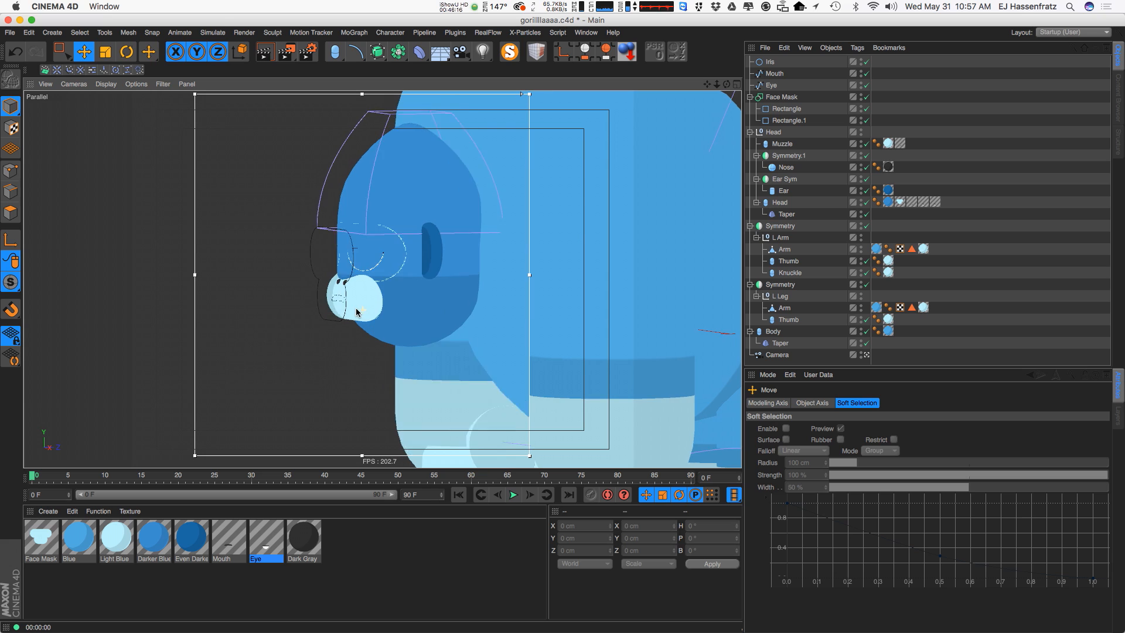
pyautogui.moveTo(357, 312)
pyautogui.keyDown('alt'); pyautogui.mouseDown()
pyautogui.moveTo(304, 309)
pyautogui.moveTo(568, 304)
pyautogui.mouseUp(); pyautogui.keyUp('alt')
pyautogui.scroll(-5, 379, 301)
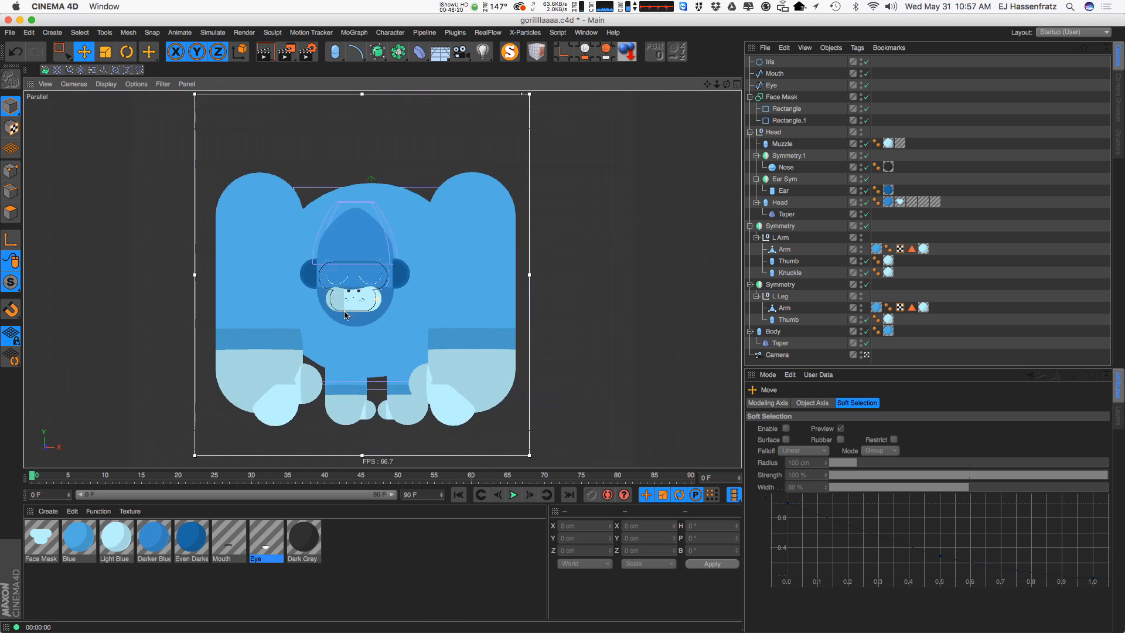
pyautogui.keyDown('alt'); pyautogui.moveTo(393, 323); pyautogui.dragTo(283, 314); pyautogui.keyUp('alt')
pyautogui.keyDown('alt'); pyautogui.moveTo(415, 315); pyautogui.dragTo(422, 324); pyautogui.keyUp('alt')
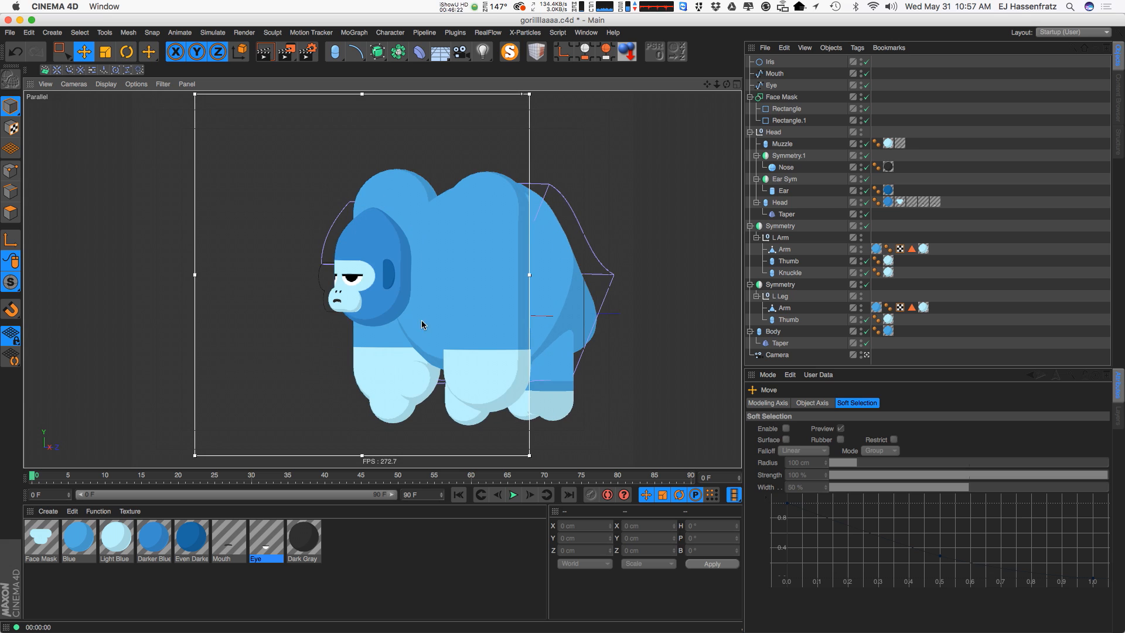
# Push the Muzzle back toward the head to about Z -94.9 cm
pyautogui.scroll(6, 356, 307)
pyautogui.click(362, 300)
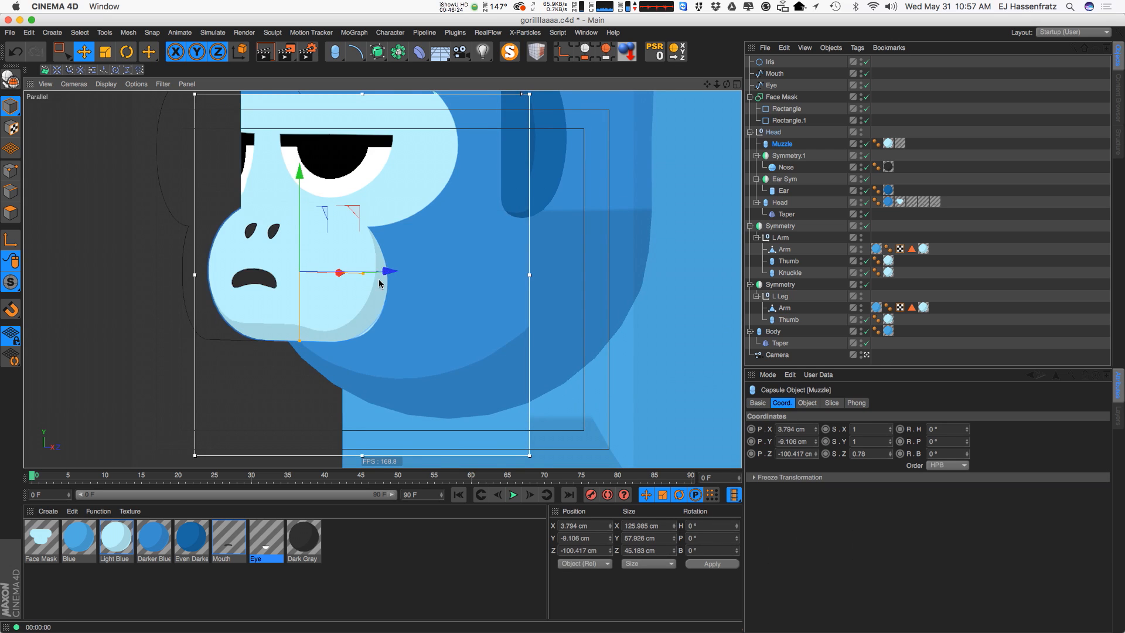
pyautogui.keyDown('alt'); pyautogui.moveTo(379, 284); pyautogui.dragTo(328, 300); pyautogui.keyUp('alt')
pyautogui.moveTo(456, 243); pyautogui.dragTo(468, 245)
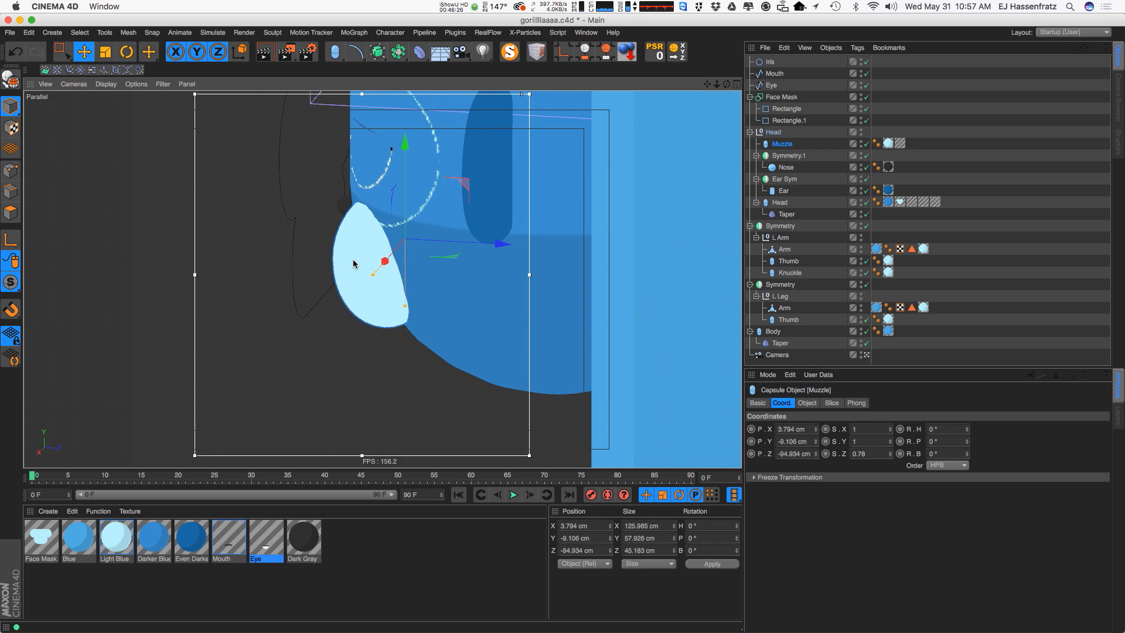
# Move the Nose sphere slightly up and back so the nostrils sit on the repositioned muzzle
pyautogui.keyDown('alt'); pyautogui.moveTo(354, 263); pyautogui.dragTo(493, 247); pyautogui.keyUp('alt')
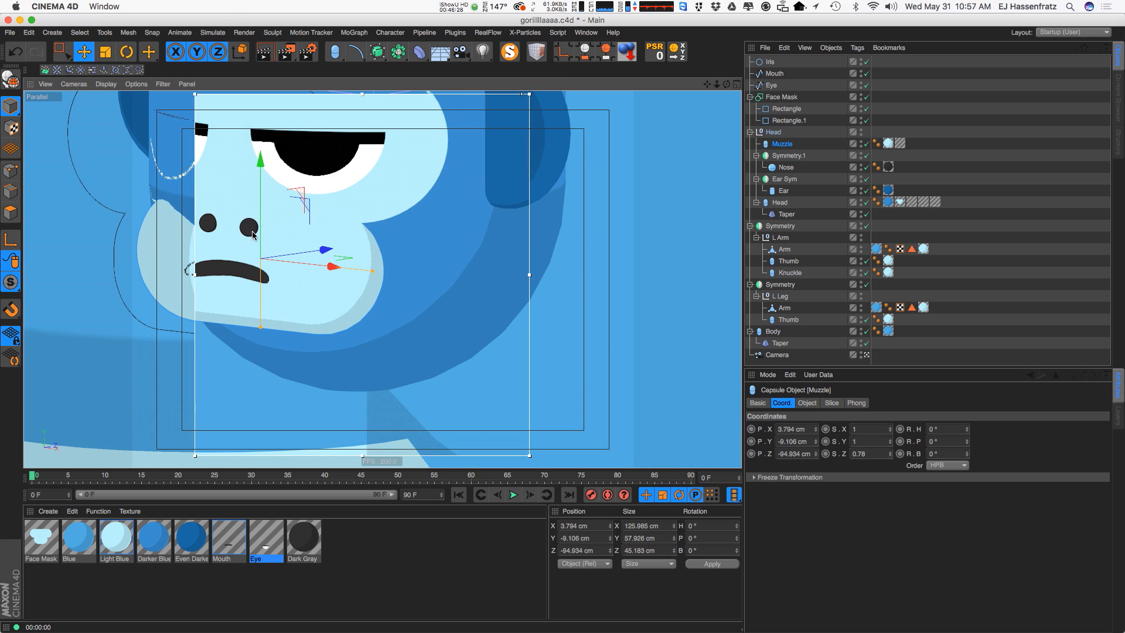
pyautogui.click(252, 231)
pyautogui.keyDown('alt'); pyautogui.moveTo(255, 236); pyautogui.dragTo(186, 240); pyautogui.keyUp('alt')
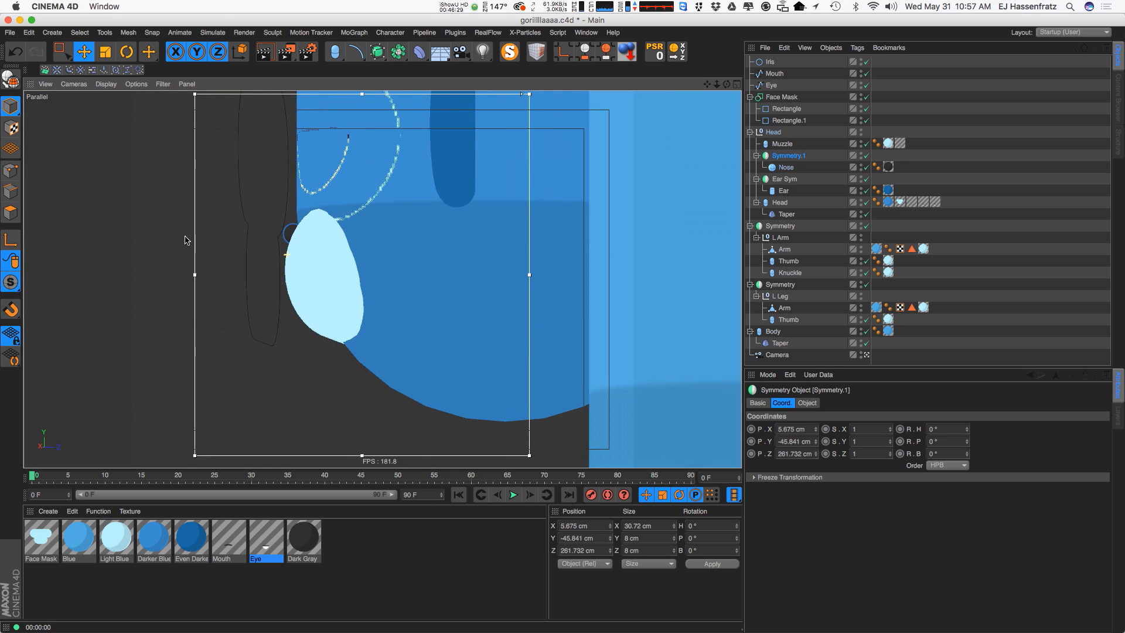
pyautogui.click(783, 145)
pyautogui.keyDown('alt'); pyautogui.moveTo(344, 213); pyautogui.dragTo(340, 224); pyautogui.keyUp('alt')
pyautogui.click(356, 164)
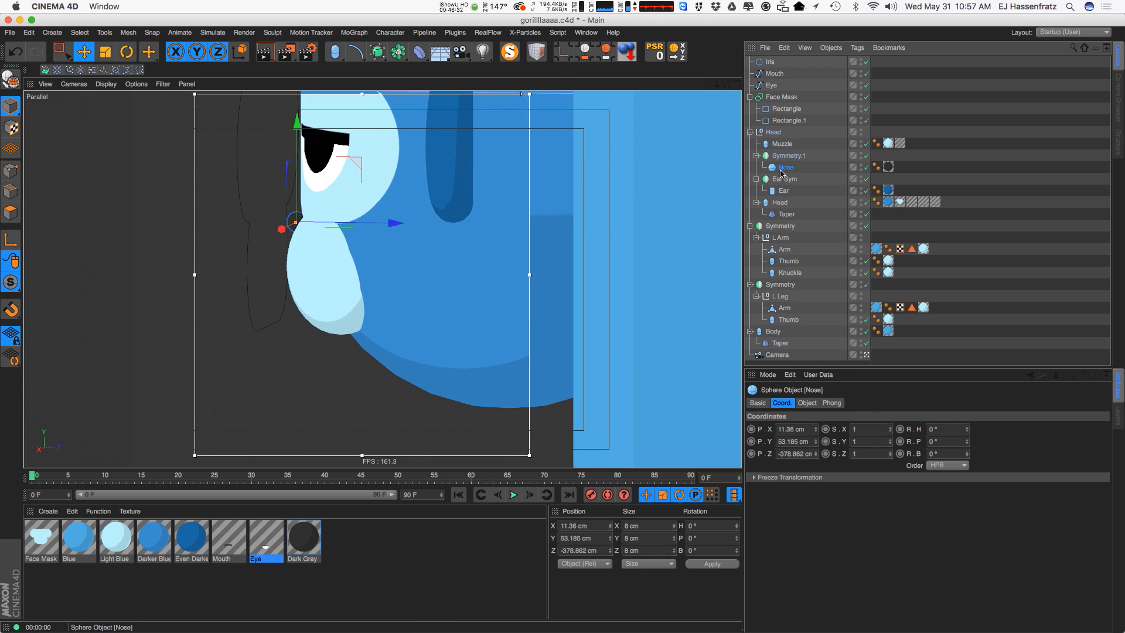
pyautogui.moveTo(361, 160); pyautogui.dragTo(365, 155)
# Clear the selection and check the finished face on the whole gorilla from the side and front
pyautogui.keyDown('alt'); pyautogui.moveTo(340, 236); pyautogui.dragTo(487, 241); pyautogui.keyUp('alt')
pyautogui.keyDown('alt'); pyautogui.moveTo(487, 241); pyautogui.dragTo(293, 302, button='right'); pyautogui.keyUp('alt')
pyautogui.keyDown('alt'); pyautogui.moveTo(292, 302); pyautogui.dragTo(411, 296); pyautogui.keyUp('alt')
pyautogui.click(350, 300)
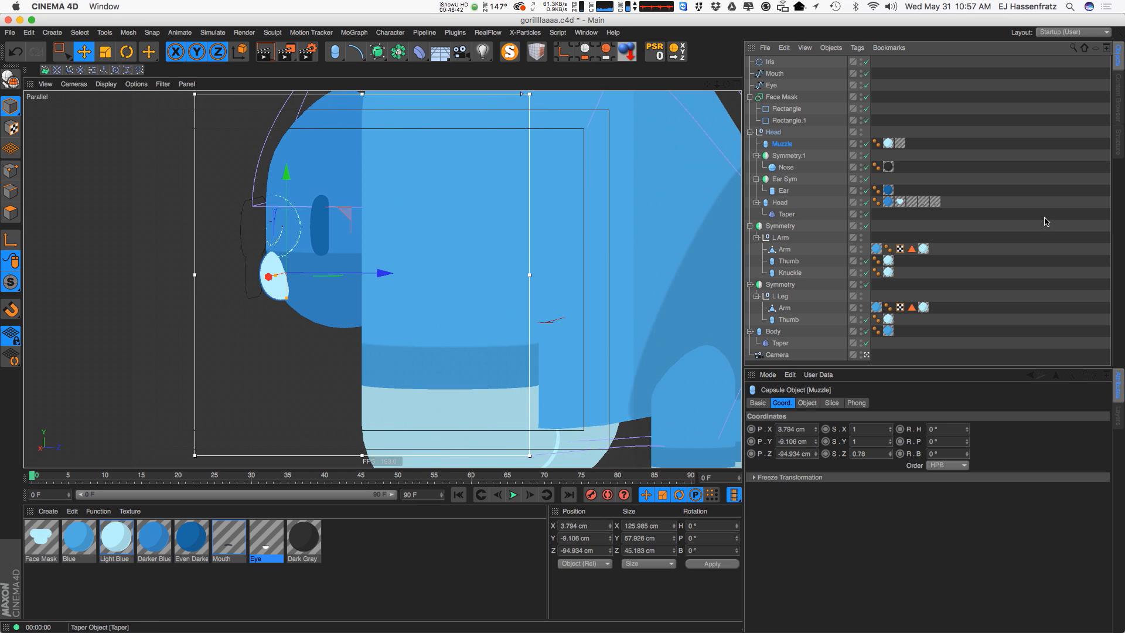
pyautogui.click(1018, 237)
pyautogui.keyDown('alt'); pyautogui.moveTo(305, 303); pyautogui.dragTo(281, 301); pyautogui.keyUp('alt')
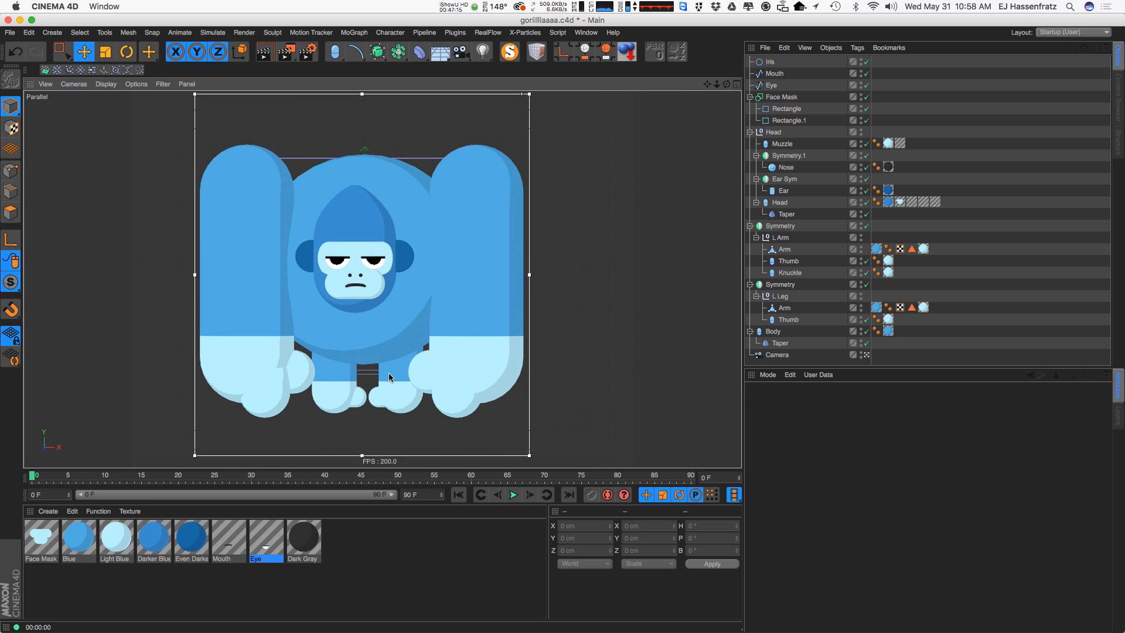
# Collapse the Face Mask, Head and both Symmetry hierarchies in the object list
pyautogui.click(769, 97)
pyautogui.click(750, 132)
pyautogui.click(751, 97)
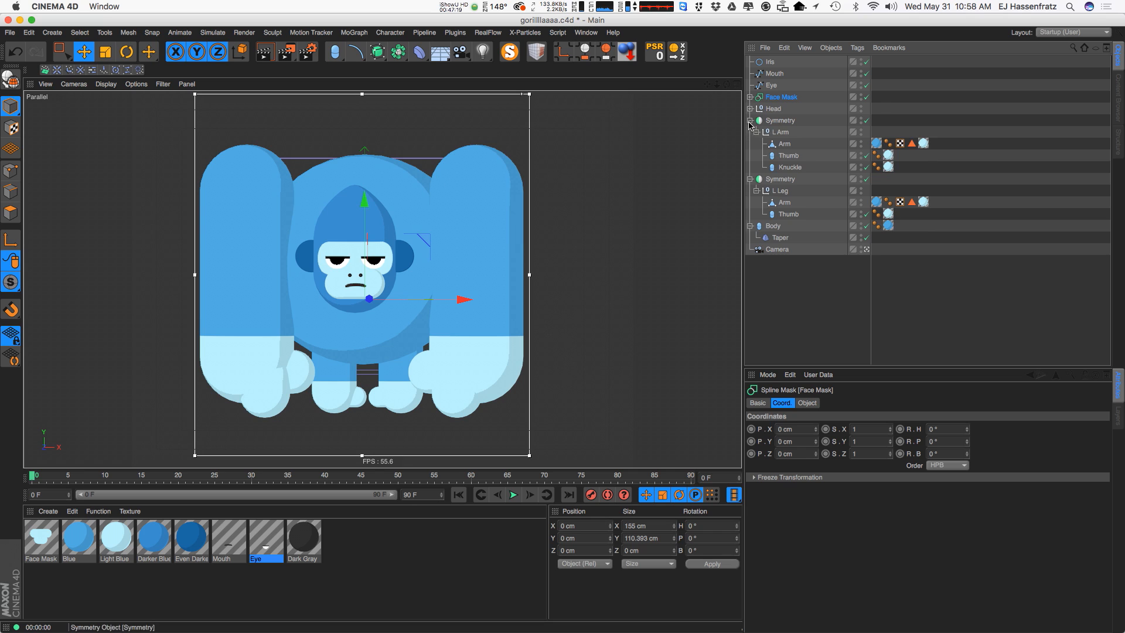
pyautogui.click(750, 120)
pyautogui.click(751, 132)
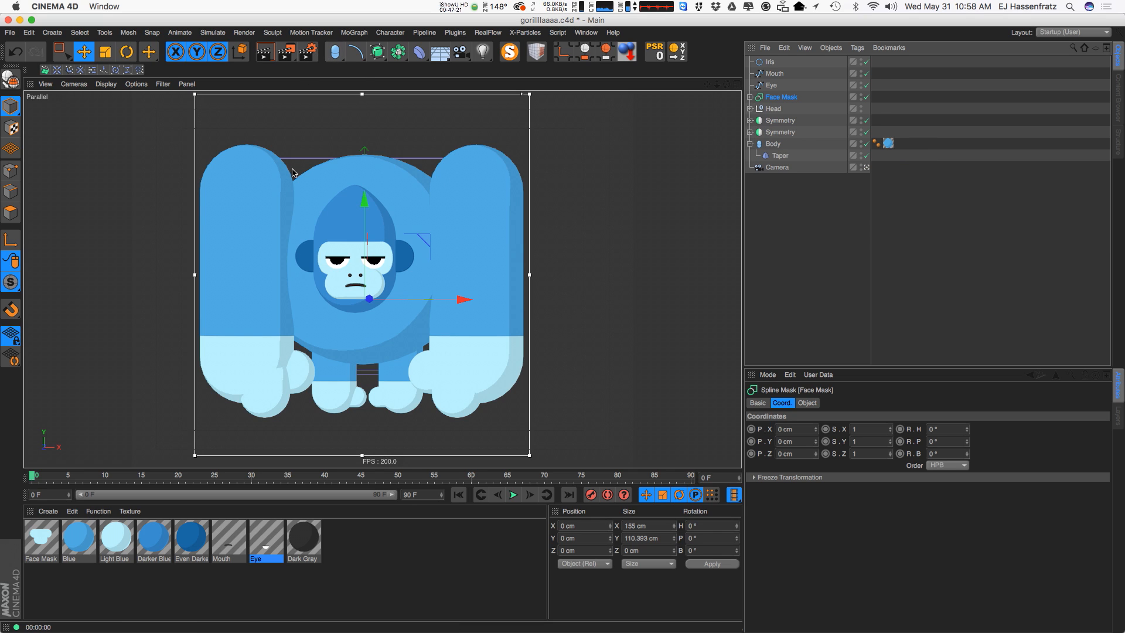
# Clear the object selection and add an infinite light to the scene
pyautogui.click(344, 297)
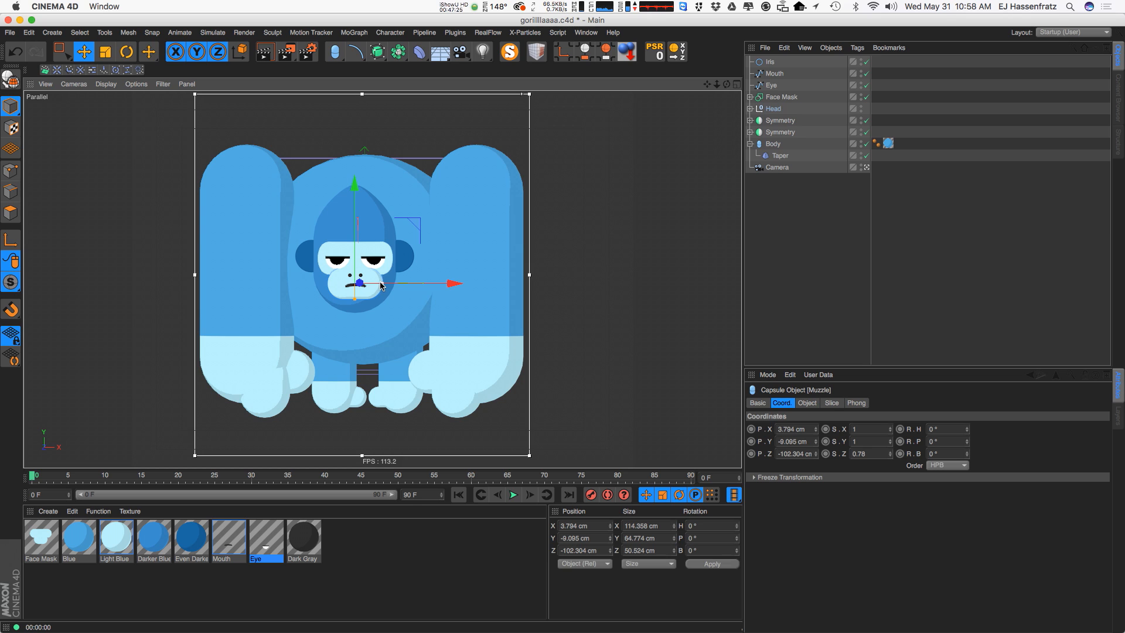
pyautogui.click(786, 236)
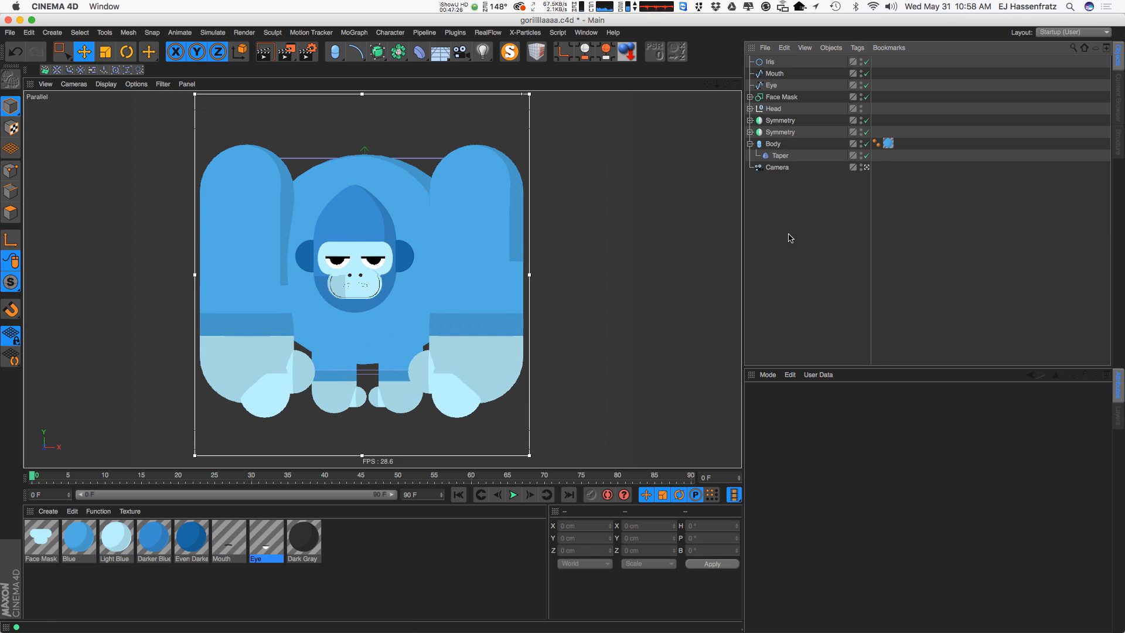
pyautogui.click(483, 53)
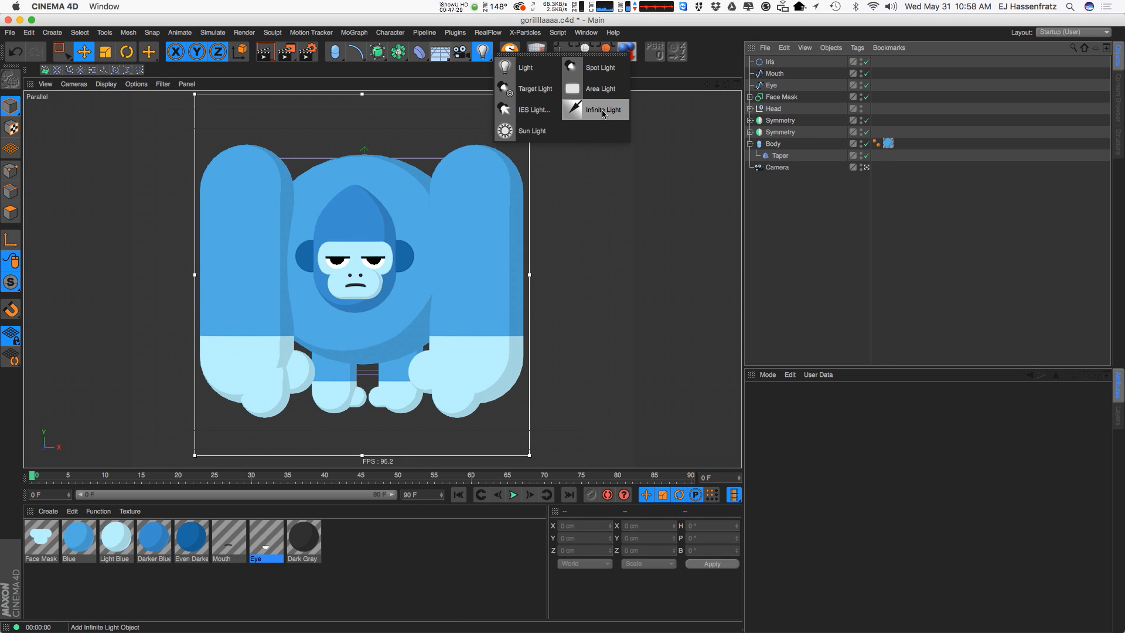
pyautogui.click(601, 111)
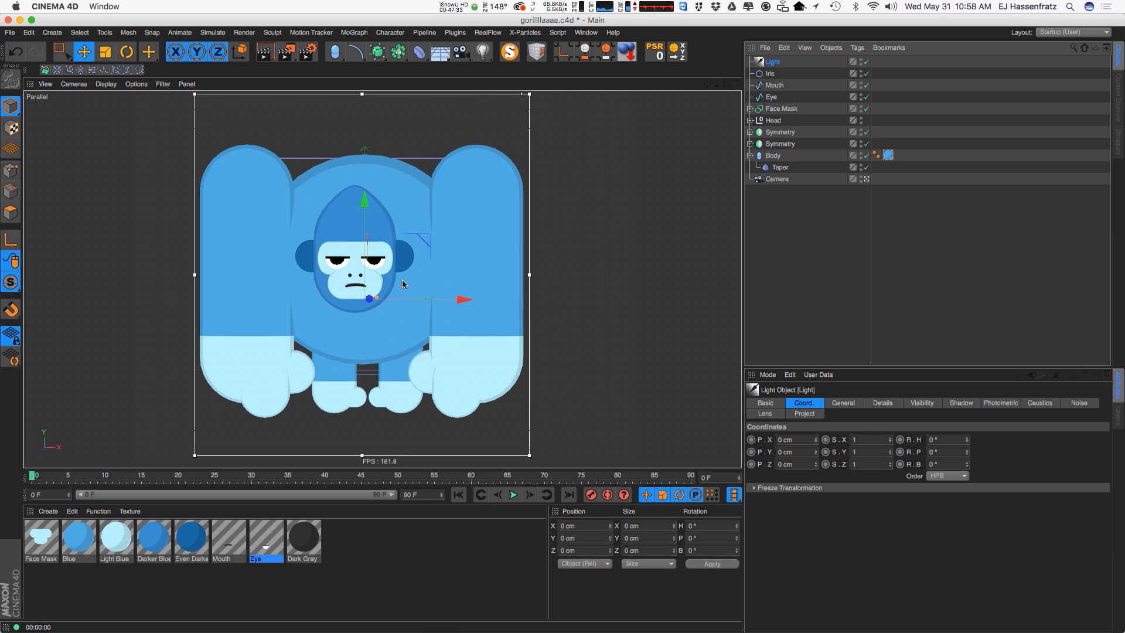
# Move the infinite light over the gorilla's arm at about X -200 cm, Y 43 cm and Z 0.2 cm
pyautogui.moveTo(421, 239); pyautogui.dragTo(551, 199)
pyautogui.press('super+r')
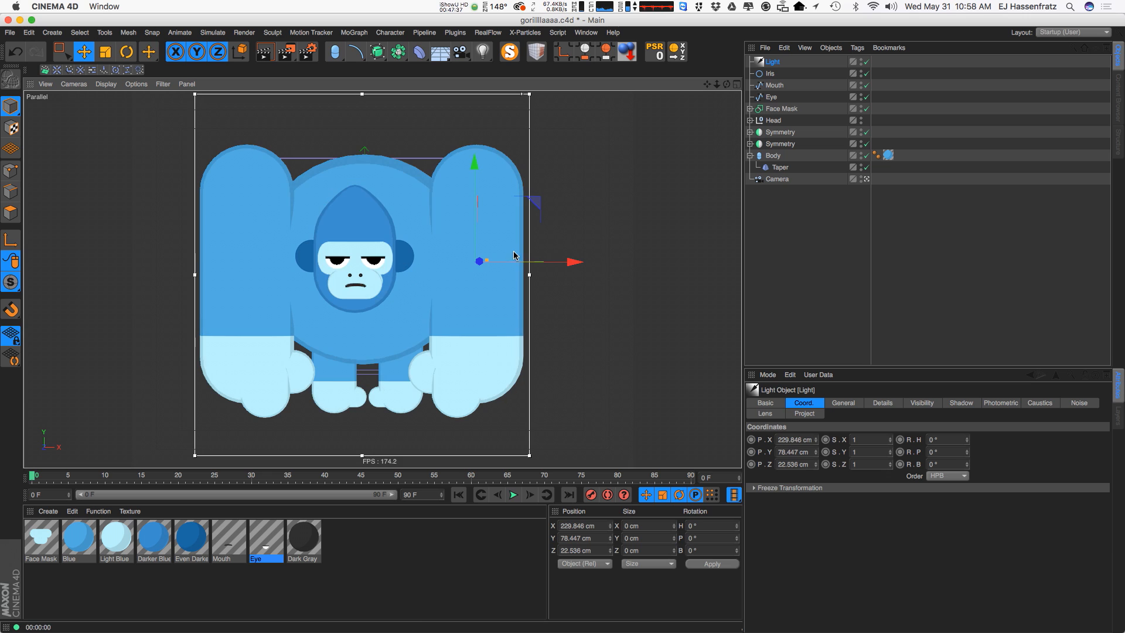
pyautogui.moveTo(514, 252)
pyautogui.mouseDown()
pyautogui.moveTo(455, 290)
pyautogui.moveTo(289, 274)
pyautogui.moveTo(263, 282)
pyautogui.moveTo(269, 368)
pyautogui.mouseUp()
pyautogui.press('super+r')
# Rotate the infinite light to about H -25.3°, P -28.1° and B 4.9°, previewing the cel shading on the gorilla
pyautogui.press('r')
pyautogui.press('super+r')
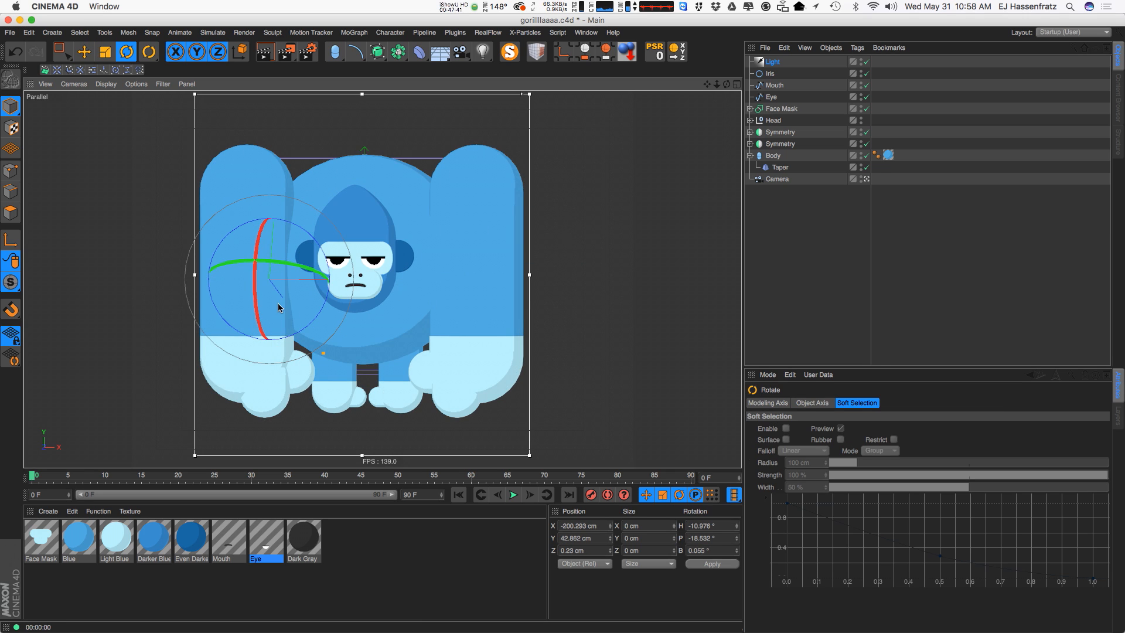
pyautogui.moveTo(279, 306)
pyautogui.mouseDown()
pyautogui.moveTo(263, 316)
pyautogui.moveTo(311, 275)
pyautogui.moveTo(303, 222)
pyautogui.moveTo(230, 269)
pyautogui.moveTo(286, 294)
pyautogui.mouseUp()
pyautogui.press('super+r')
pyautogui.press('super+r')
pyautogui.press('super+r')
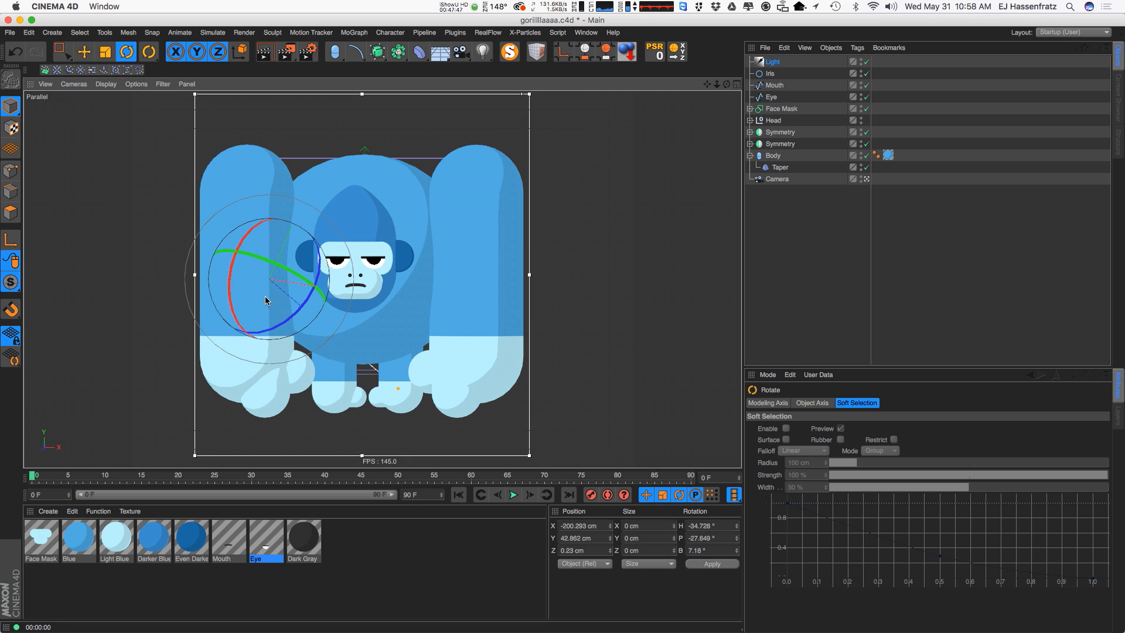
pyautogui.moveTo(265, 300)
pyautogui.mouseDown()
pyautogui.moveTo(269, 283)
pyautogui.moveTo(297, 310)
pyautogui.moveTo(278, 302)
pyautogui.mouseUp()
pyautogui.press('super+r')
pyautogui.press('super+r')
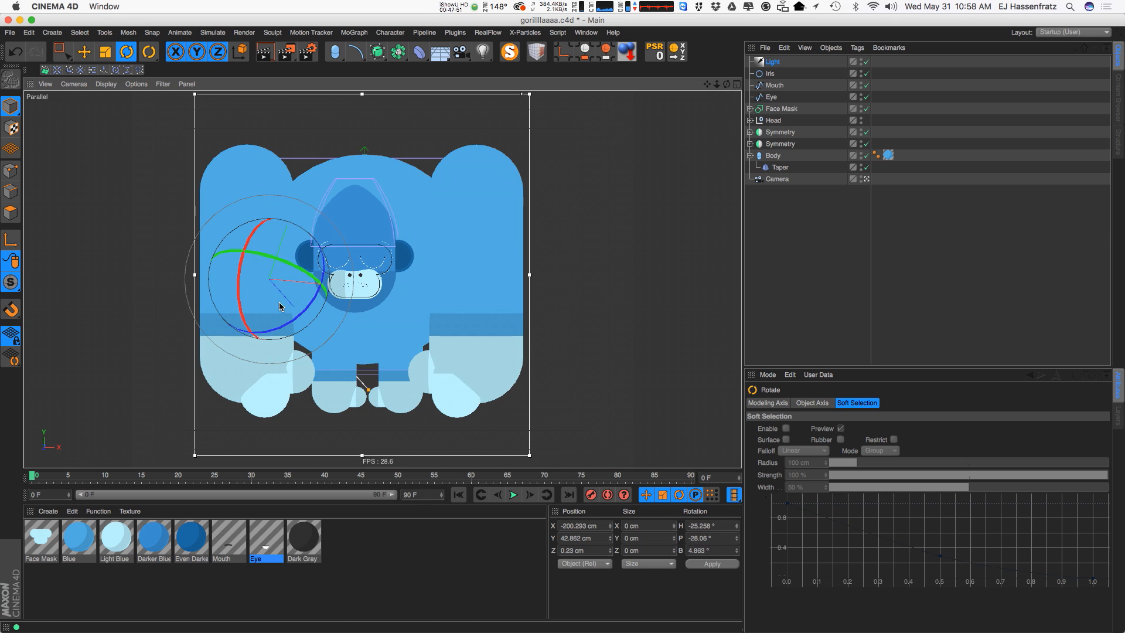
pyautogui.press('super+r')
# Set the infinite light's shadow type to Raytraced (Hard)
pyautogui.click(773, 62)
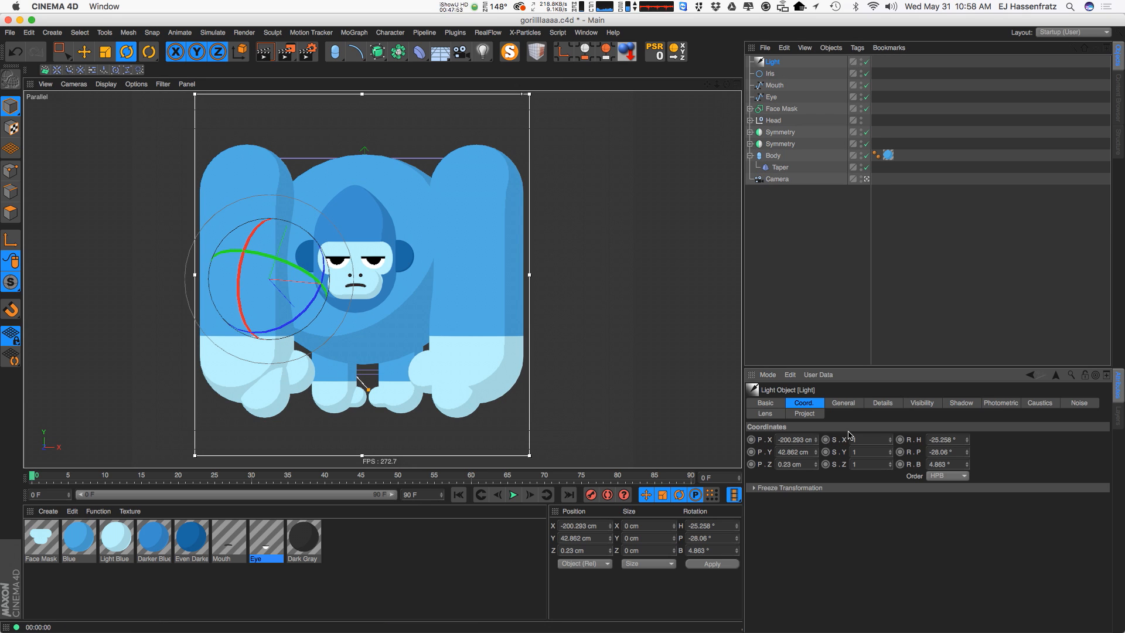
pyautogui.click(853, 404)
pyautogui.click(836, 544)
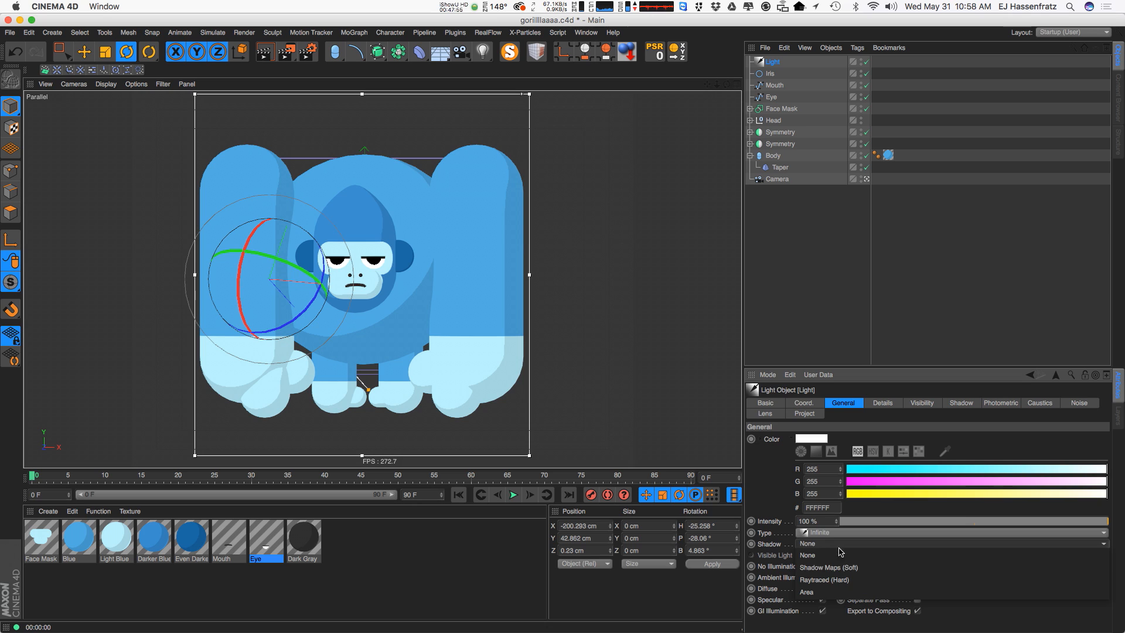
pyautogui.click(839, 581)
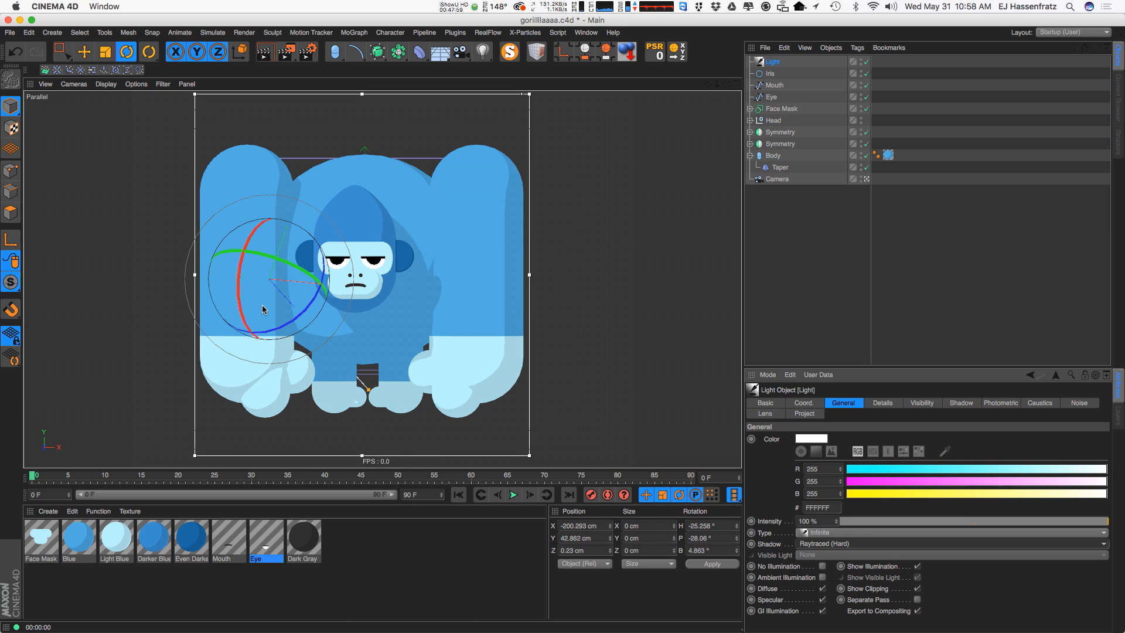
# Rotate the light to about H -29.8°, P -23.4° and B 9.6° to adjust the shadows cast across the body
pyautogui.moveTo(266, 309)
pyautogui.mouseDown()
pyautogui.moveTo(286, 322)
pyautogui.moveTo(367, 294)
pyautogui.mouseUp()
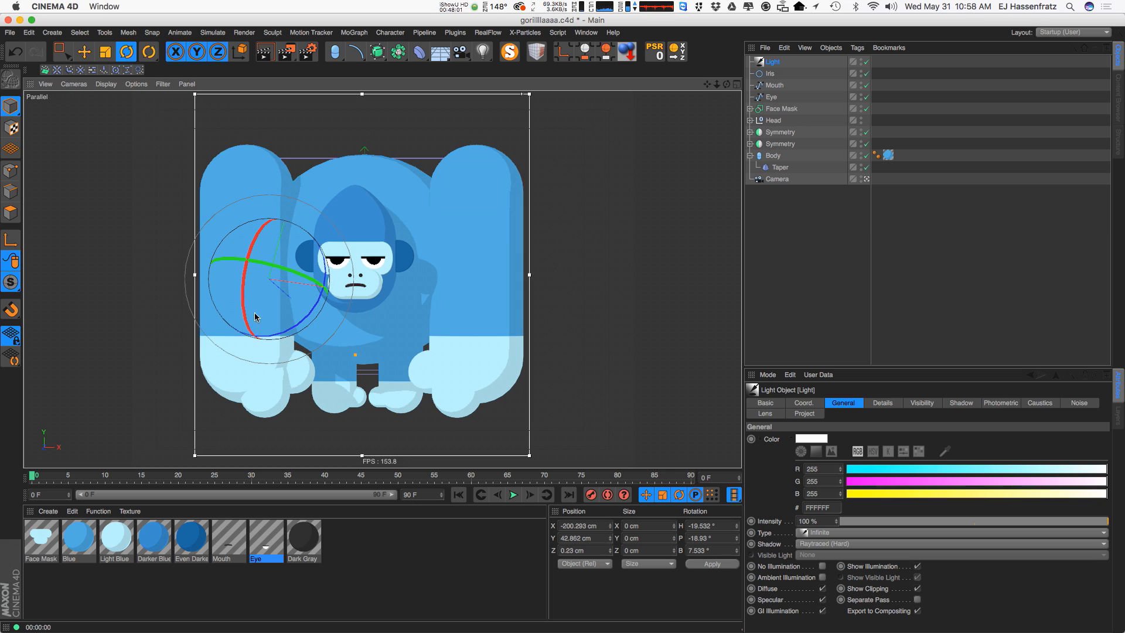
pyautogui.moveTo(255, 317)
pyautogui.mouseDown()
pyautogui.moveTo(301, 332)
pyautogui.moveTo(264, 311)
pyautogui.moveTo(301, 329)
pyautogui.moveTo(291, 328)
pyautogui.moveTo(375, 302)
pyautogui.moveTo(395, 319)
pyautogui.moveTo(433, 318)
pyautogui.moveTo(387, 328)
pyautogui.moveTo(279, 297)
pyautogui.moveTo(311, 316)
pyautogui.mouseUp()
pyautogui.press('e')
pyautogui.press('r')
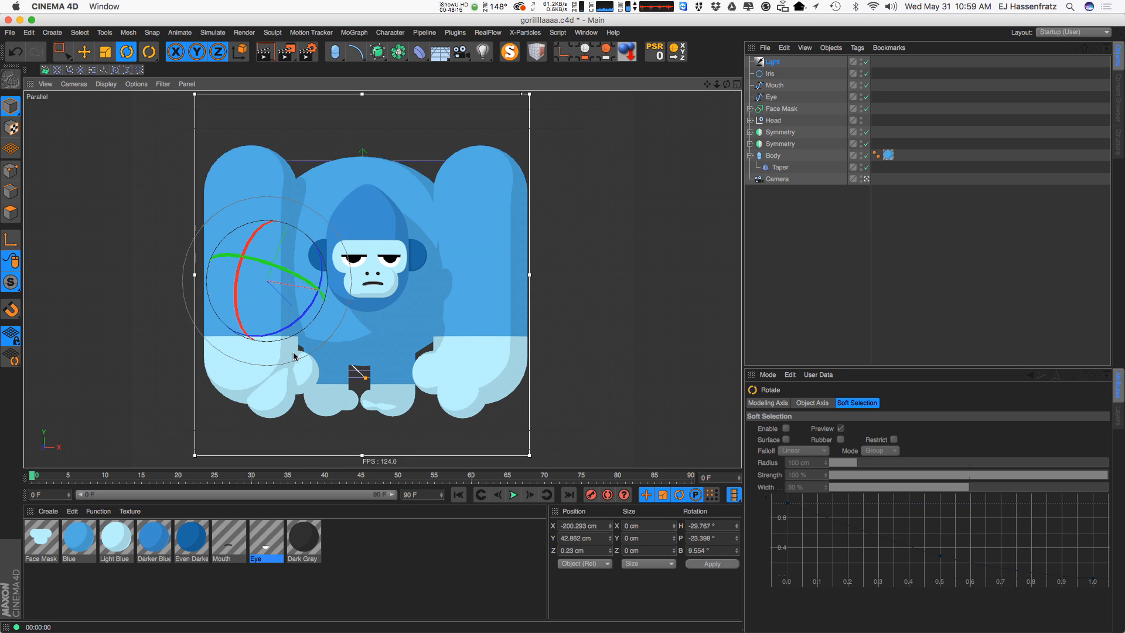
# Open the shared Cel shader in the Luminance channel of the Blue, Light Blue, Darker Blue, Even Darker Blue and Dark Gray materials together
pyautogui.click(82, 547)
pyautogui.keyDown('shift'); pyautogui.click(188, 551); pyautogui.keyUp('shift')
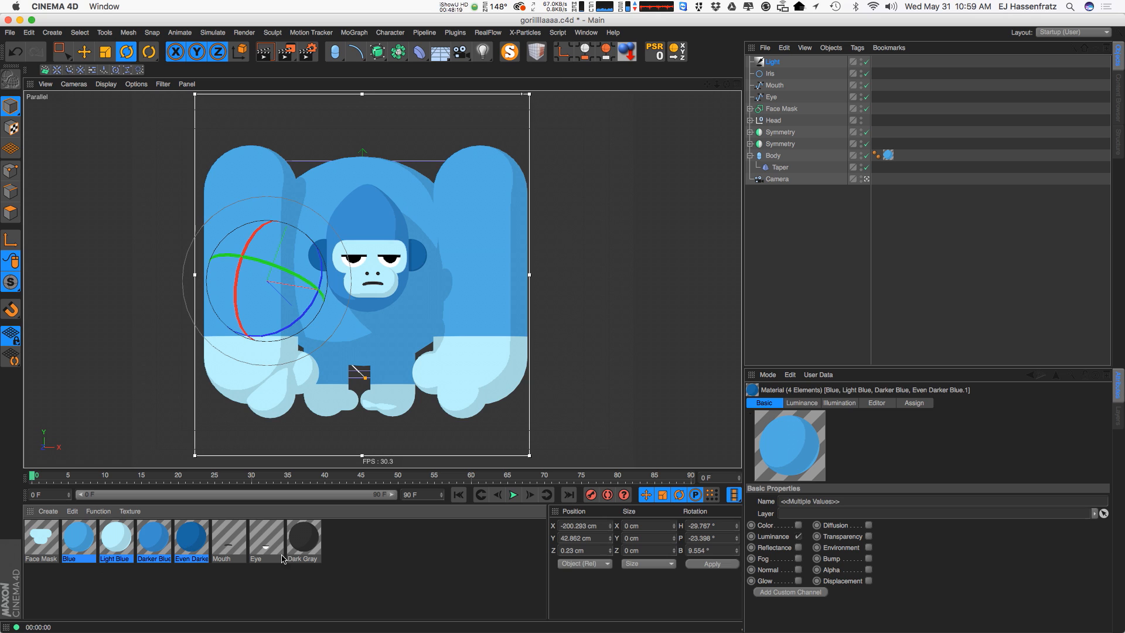
pyautogui.doubleClick(306, 554)
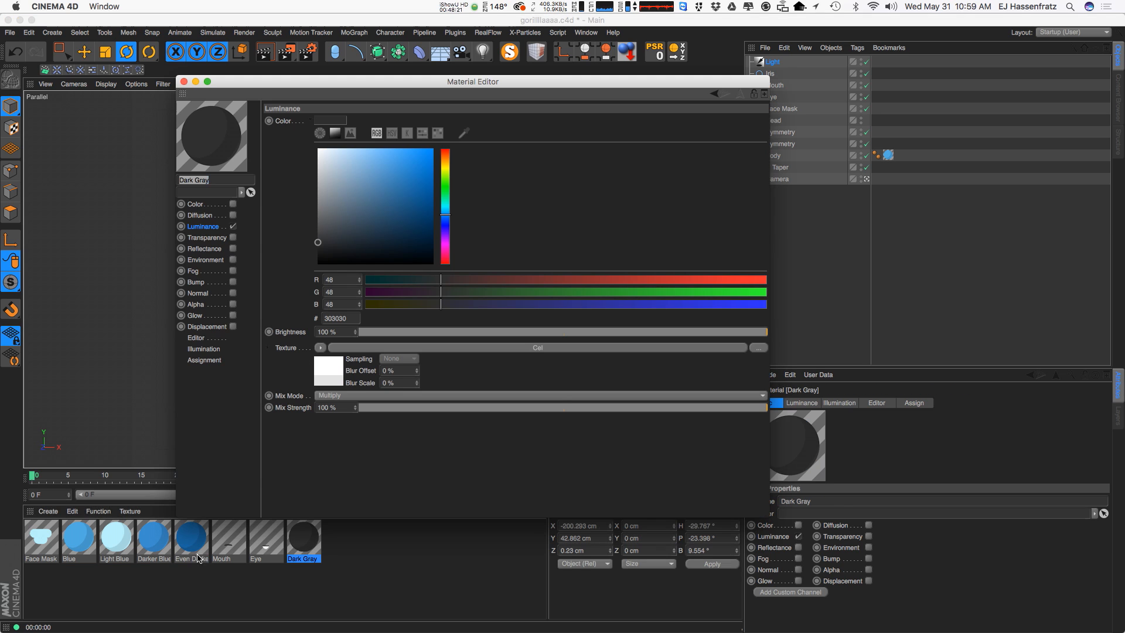
pyautogui.keyDown('ctrl'); pyautogui.moveTo(197, 552); pyautogui.dragTo(204, 557); pyautogui.keyUp('ctrl')
pyautogui.press('super+z')
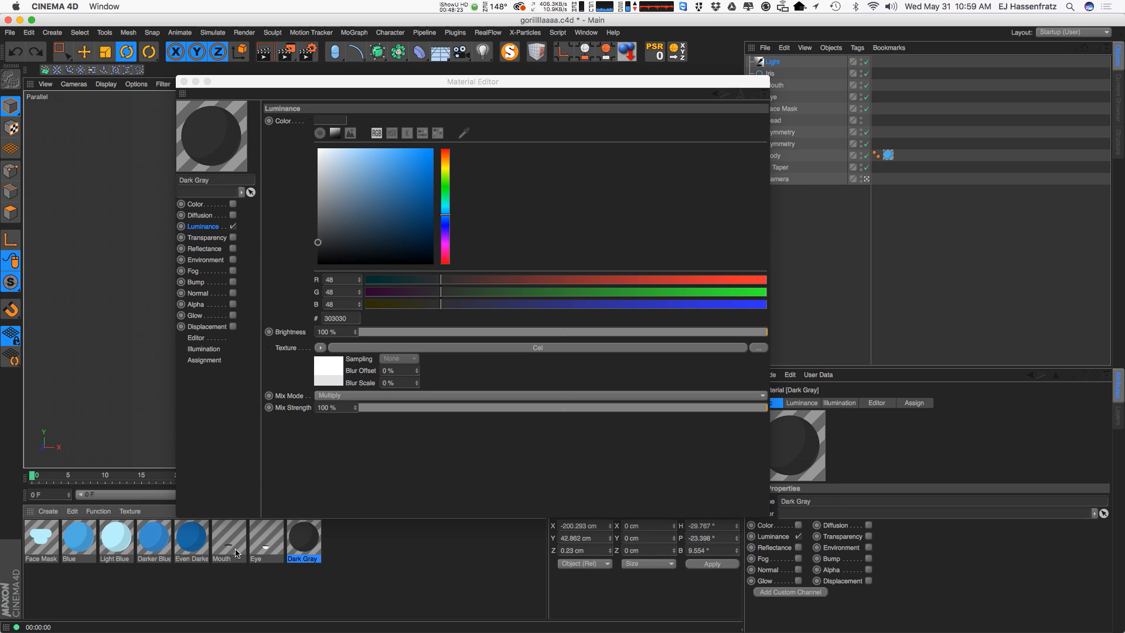
pyautogui.keyDown('shift'); pyautogui.click(192, 551); pyautogui.keyUp('shift')
pyautogui.keyDown('shift'); pyautogui.click(155, 551); pyautogui.keyUp('shift')
pyautogui.keyDown('shift'); pyautogui.click(115, 557); pyautogui.keyUp('shift')
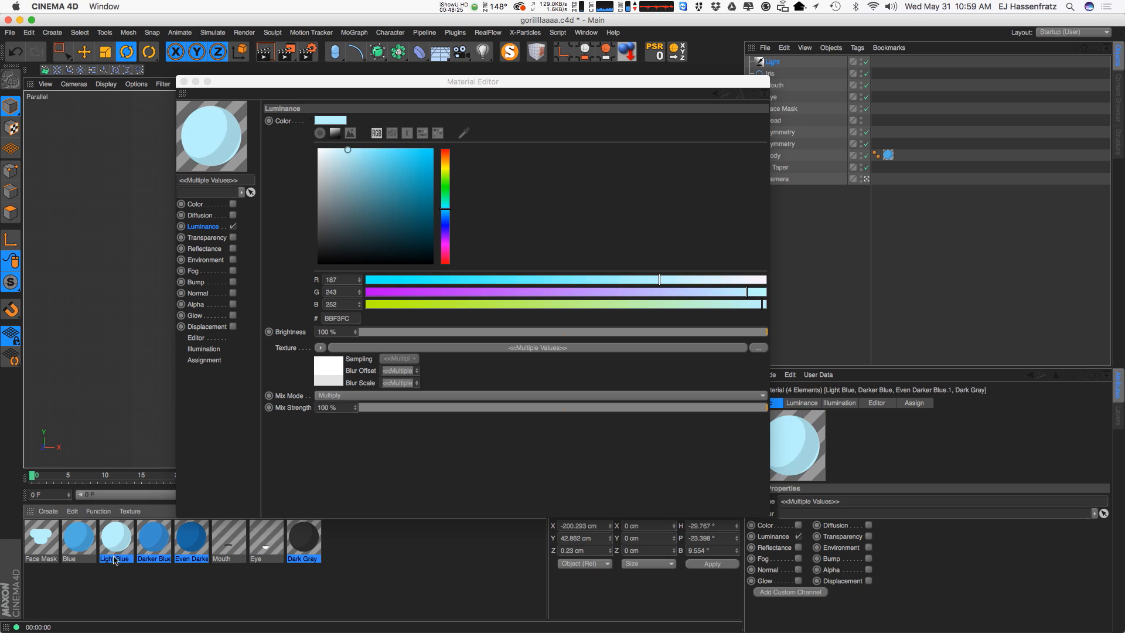
pyautogui.keyDown('shift'); pyautogui.click(88, 554); pyautogui.keyUp('shift')
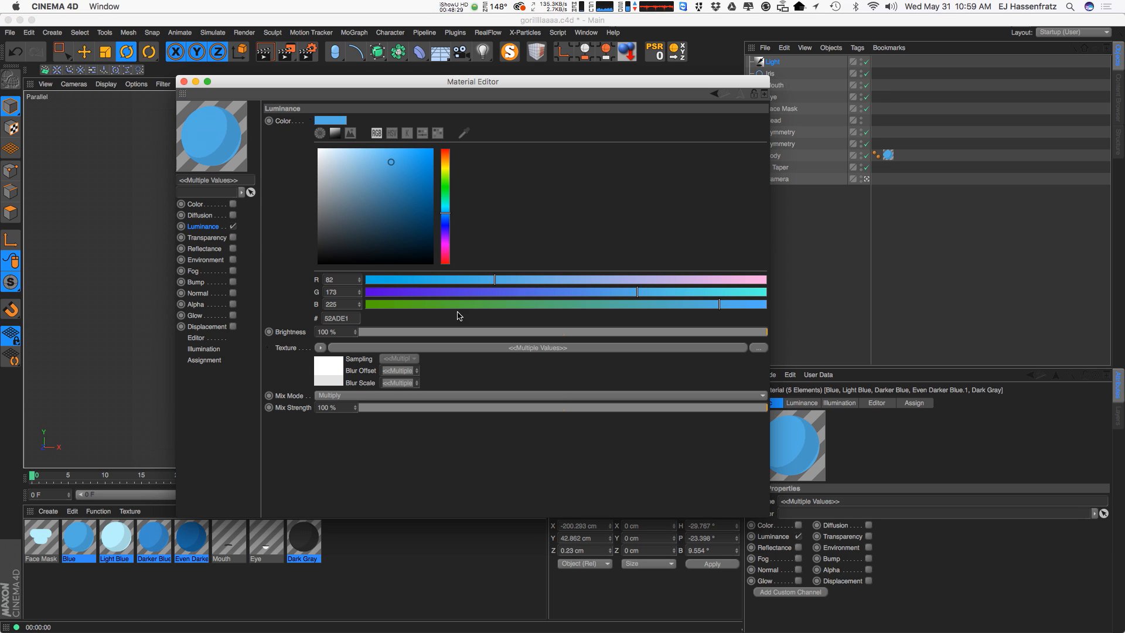
pyautogui.click(472, 348)
pyautogui.moveTo(448, 83); pyautogui.dragTo(841, 149)
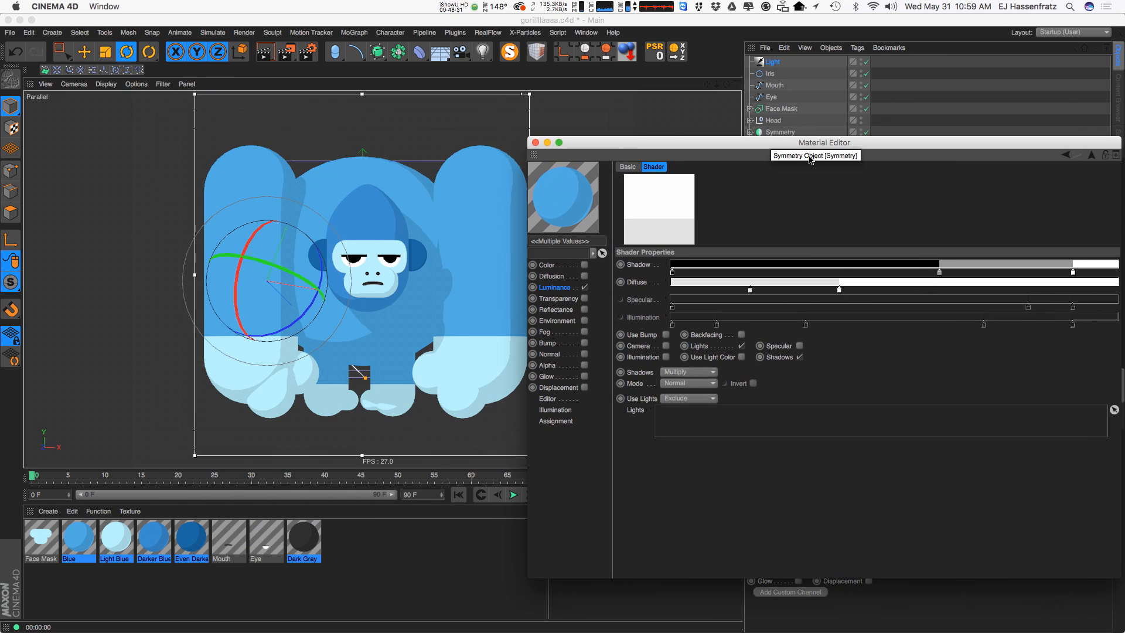
# Shift both knots of the Cel shader's Diffuse gradient toward its dark end to narrow the shaded edge
pyautogui.click(751, 290)
pyautogui.moveTo(838, 291); pyautogui.dragTo(690, 291)
pyautogui.click(790, 289)
pyautogui.moveTo(785, 291); pyautogui.dragTo(711, 291)
# Rotate the light further so the head's shadow falls diagonally across the gorilla's chest
pyautogui.keyDown('alt'); pyautogui.moveTo(462, 314); pyautogui.dragTo(516, 318); pyautogui.keyUp('alt')
pyautogui.moveTo(279, 300)
pyautogui.mouseDown()
pyautogui.moveTo(243, 296)
pyautogui.moveTo(293, 310)
pyautogui.moveTo(312, 300)
pyautogui.moveTo(295, 311)
pyautogui.moveTo(311, 305)
pyautogui.moveTo(311, 334)
pyautogui.mouseUp()
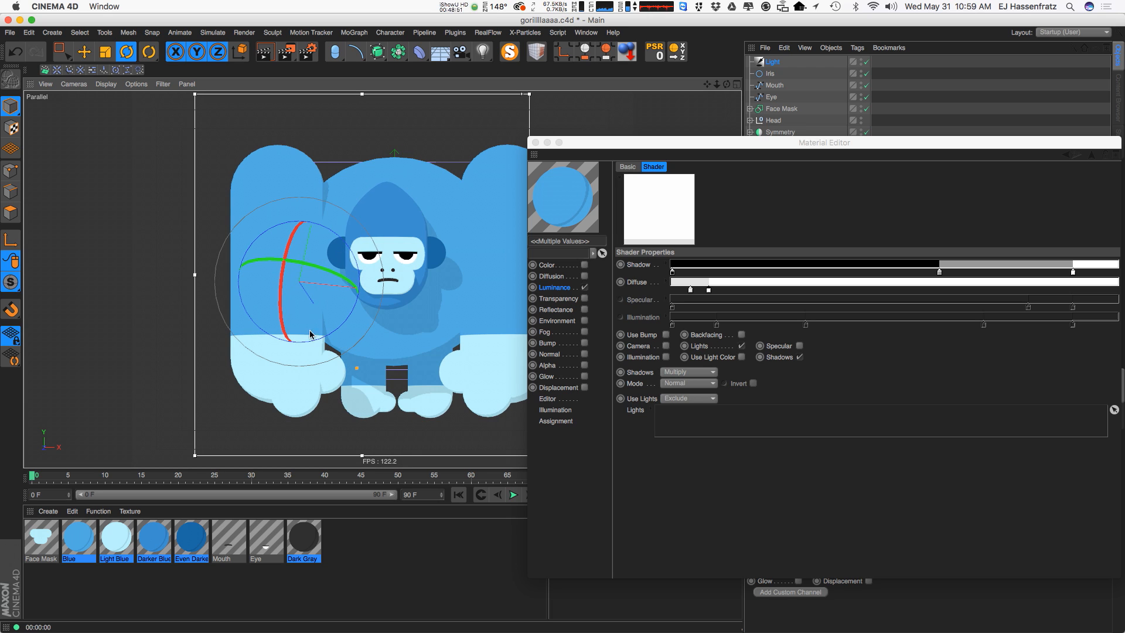
pyautogui.keyDown('alt'); pyautogui.moveTo(366, 313); pyautogui.dragTo(330, 310, button='middle'); pyautogui.keyUp('alt')
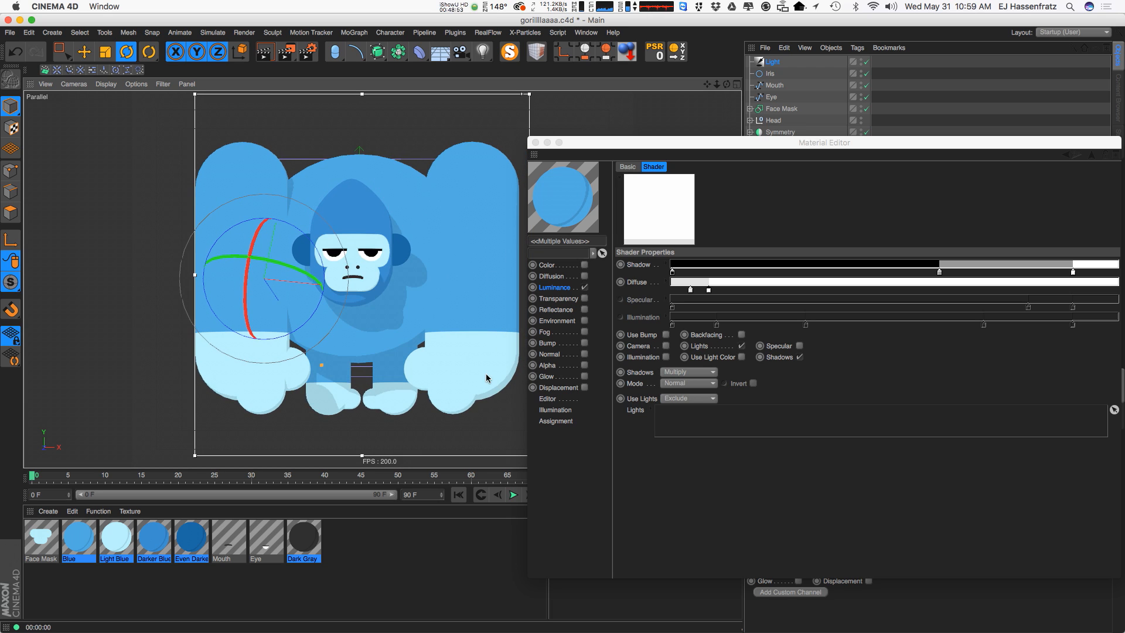
pyautogui.keyDown('alt'); pyautogui.moveTo(487, 375); pyautogui.dragTo(481, 330); pyautogui.keyUp('alt')
pyautogui.moveTo(292, 312); pyautogui.dragTo(282, 311)
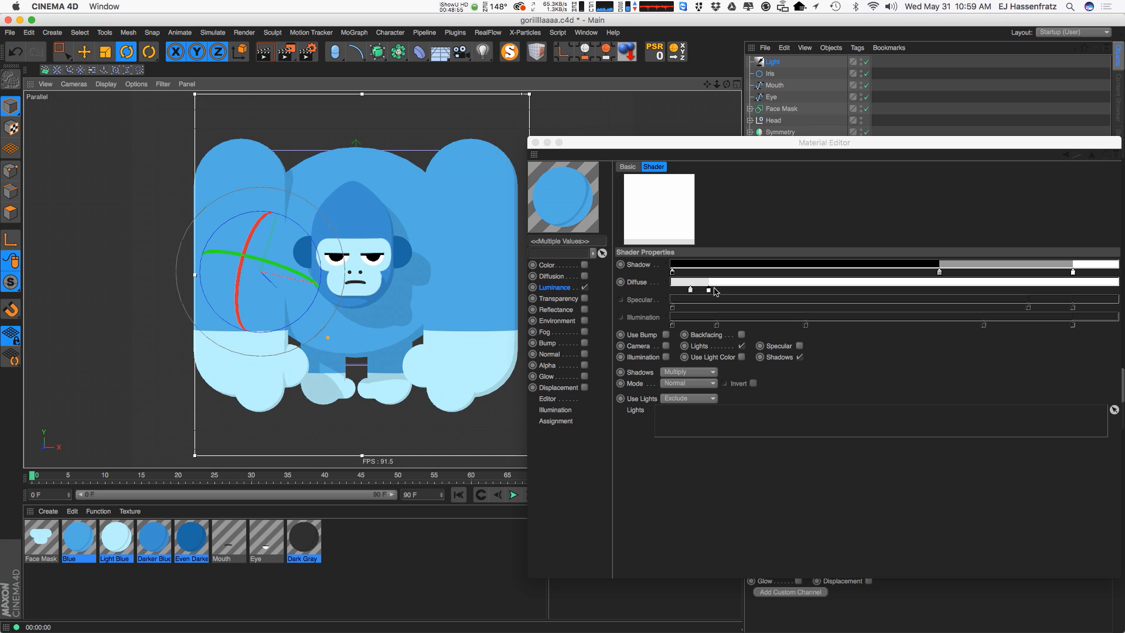
# Widen the Diffuse shading band slightly with its lighter knot, fine-tune the light's rotation, and close the Material Editor
pyautogui.moveTo(711, 293)
pyautogui.mouseDown()
pyautogui.moveTo(722, 311)
pyautogui.moveTo(725, 293)
pyautogui.mouseUp()
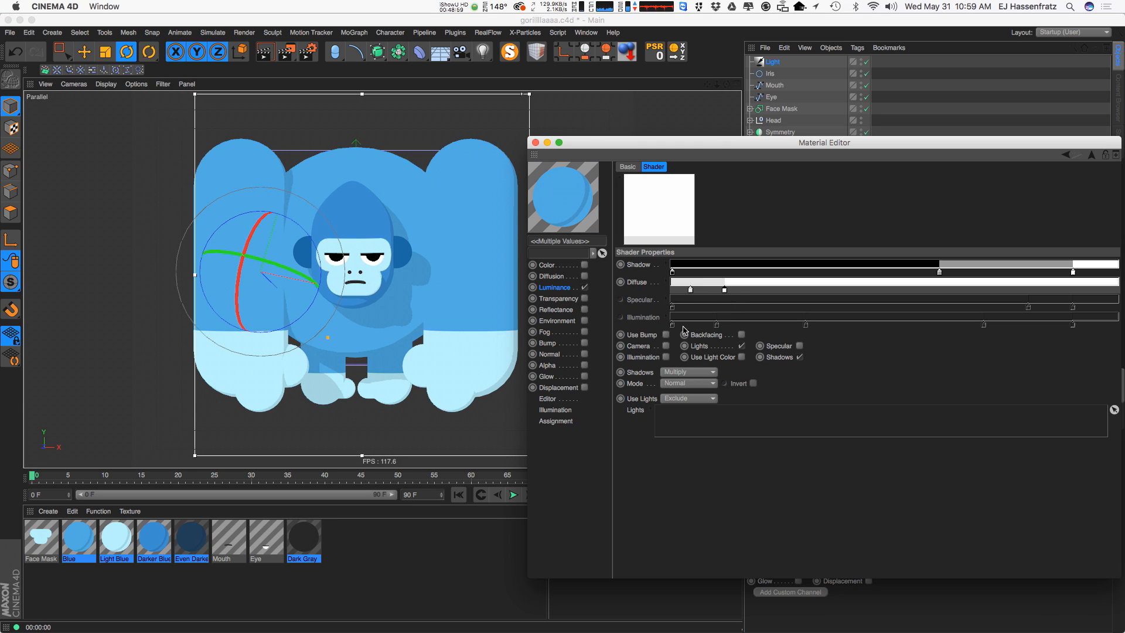
pyautogui.moveTo(277, 298); pyautogui.dragTo(272, 297)
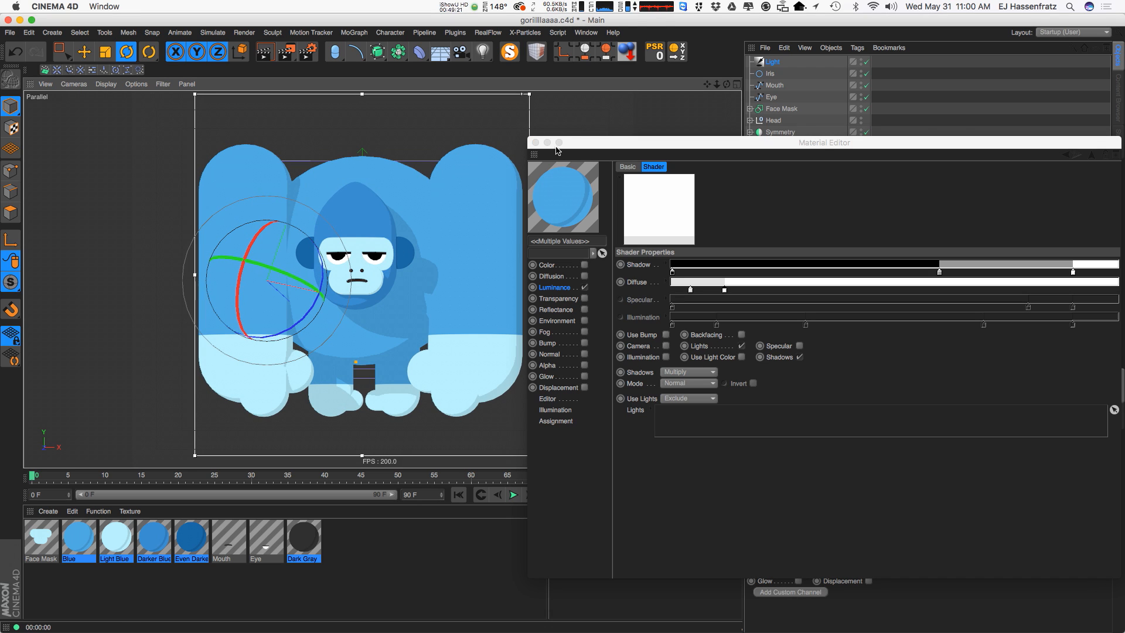
pyautogui.click(535, 143)
pyautogui.click(793, 239)
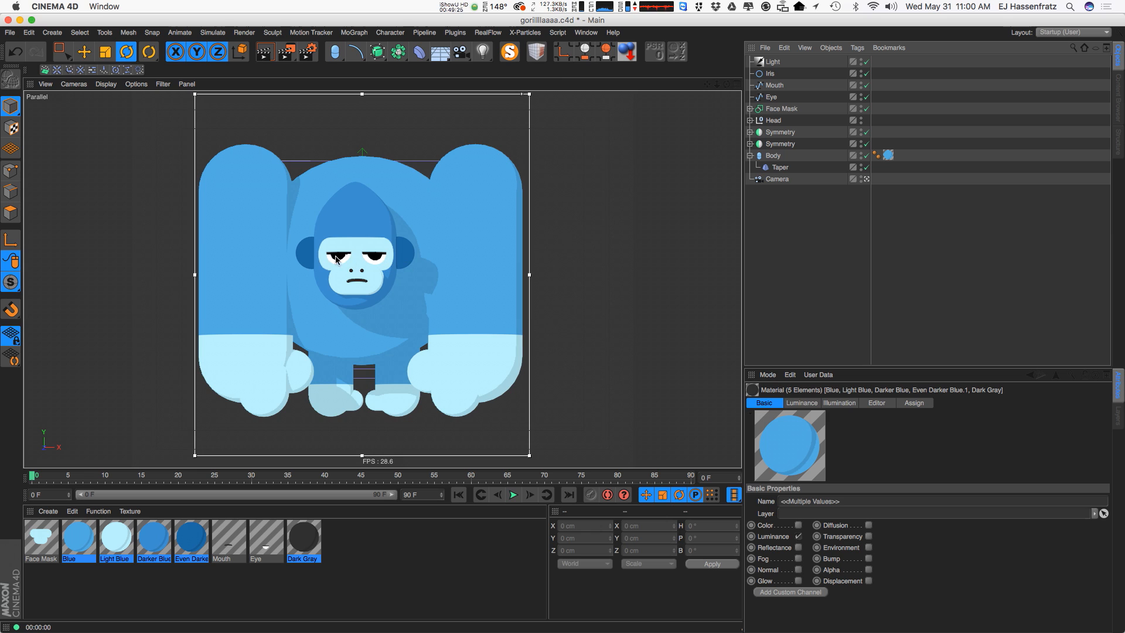
# Open the Iris Spline shader within the Eye material's Luminance layers, keeping the gorilla's face in view
pyautogui.doubleClick(264, 542)
pyautogui.moveTo(472, 100); pyautogui.dragTo(869, 178)
pyautogui.click(757, 445)
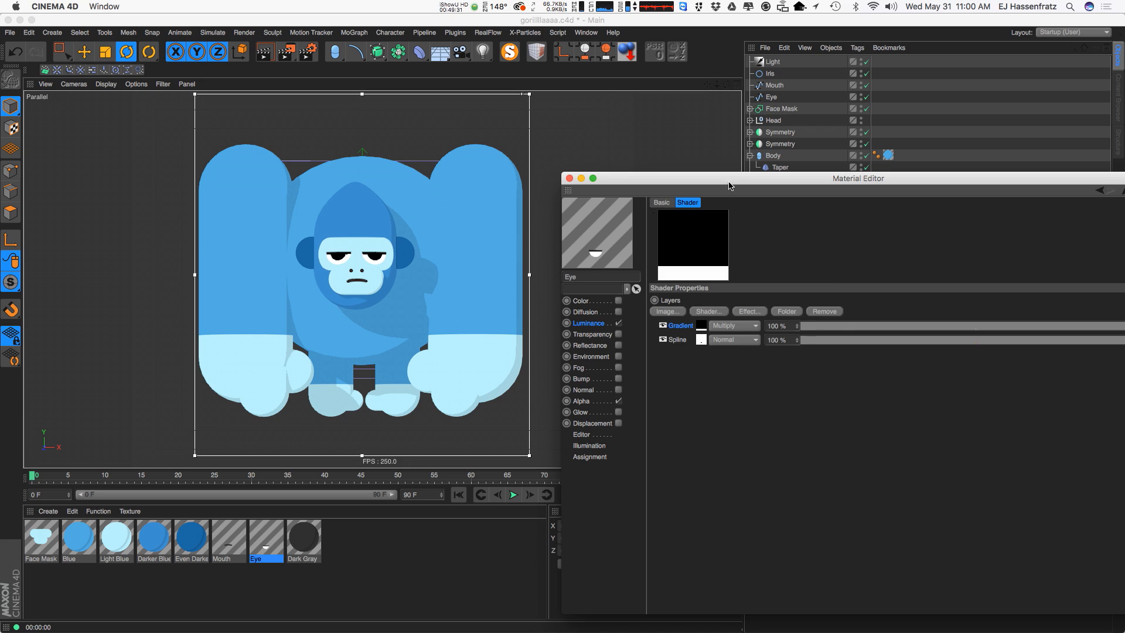
pyautogui.moveTo(733, 179); pyautogui.dragTo(719, 151)
pyautogui.click(688, 314)
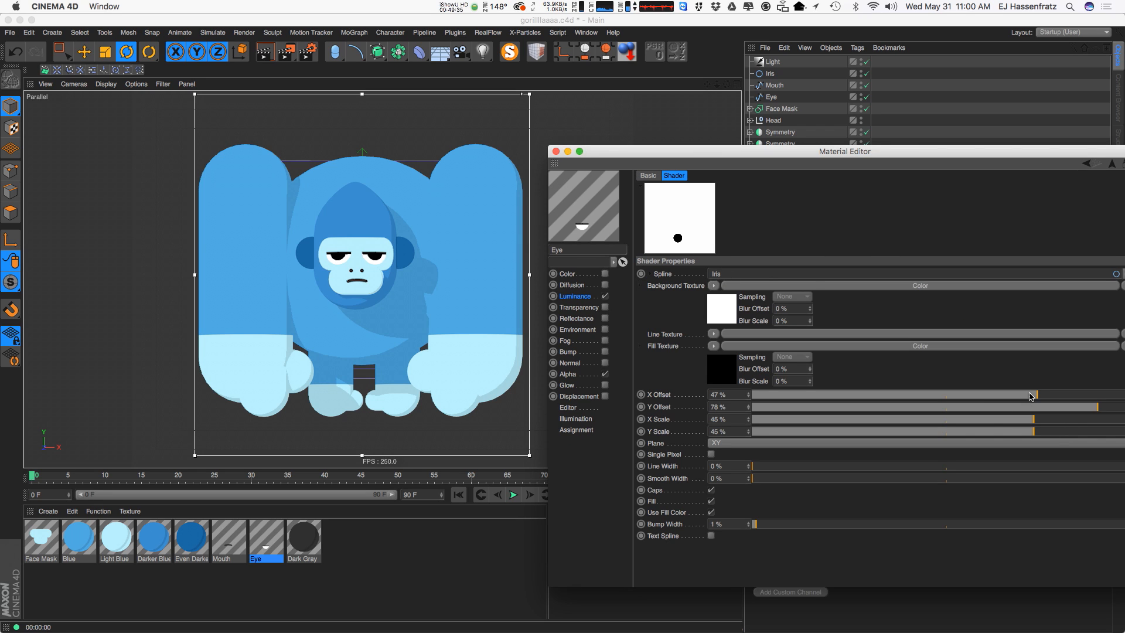
# Try shifting the irises sideways with different X Offset values, including 50 %
pyautogui.moveTo(1031, 397); pyautogui.dragTo(1058, 397)
pyautogui.click(1042, 397)
pyautogui.moveTo(737, 405); pyautogui.dragTo(673, 393)
pyautogui.moveTo(1032, 397)
pyautogui.mouseDown()
pyautogui.moveTo(1016, 397)
pyautogui.moveTo(1031, 394)
pyautogui.mouseUp()
pyautogui.moveTo(1034, 396); pyautogui.dragTo(1037, 397)
pyautogui.doubleClick(712, 397)
pyautogui.write('50')
pyautogui.press('Return')
# Set the Iris Spline shader's X Offset to 47 % with Y Offset at 78 %, and close the Material Editor
pyautogui.moveTo(702, 157); pyautogui.dragTo(667, 158)
pyautogui.moveTo(714, 397); pyautogui.dragTo(713, 408)
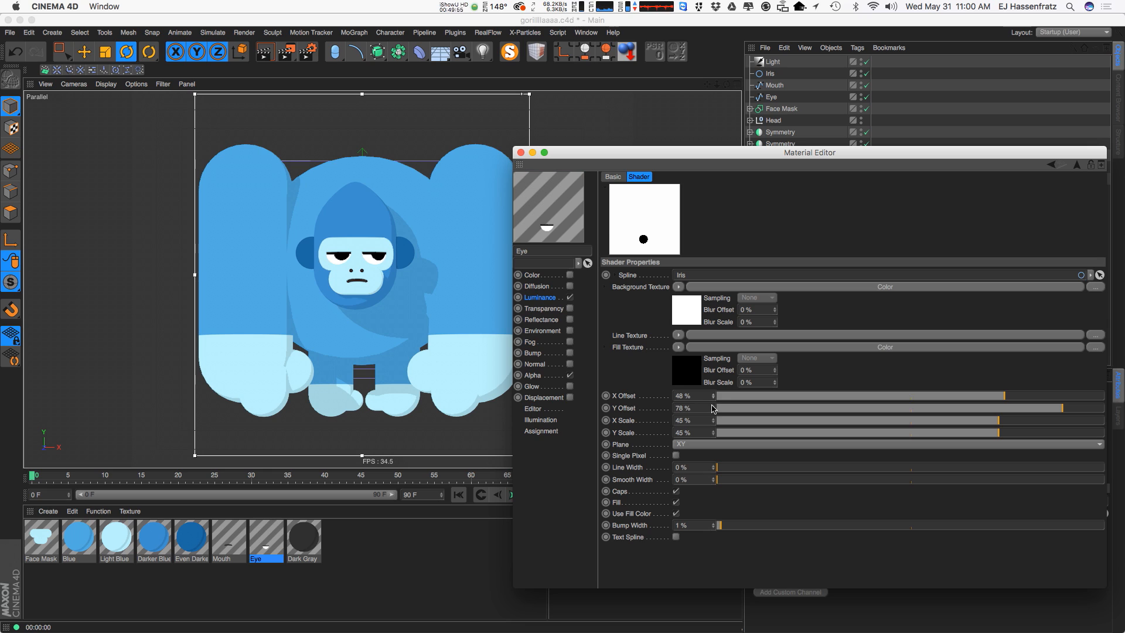
pyautogui.click(713, 398)
pyautogui.click(714, 405)
pyautogui.click(713, 410)
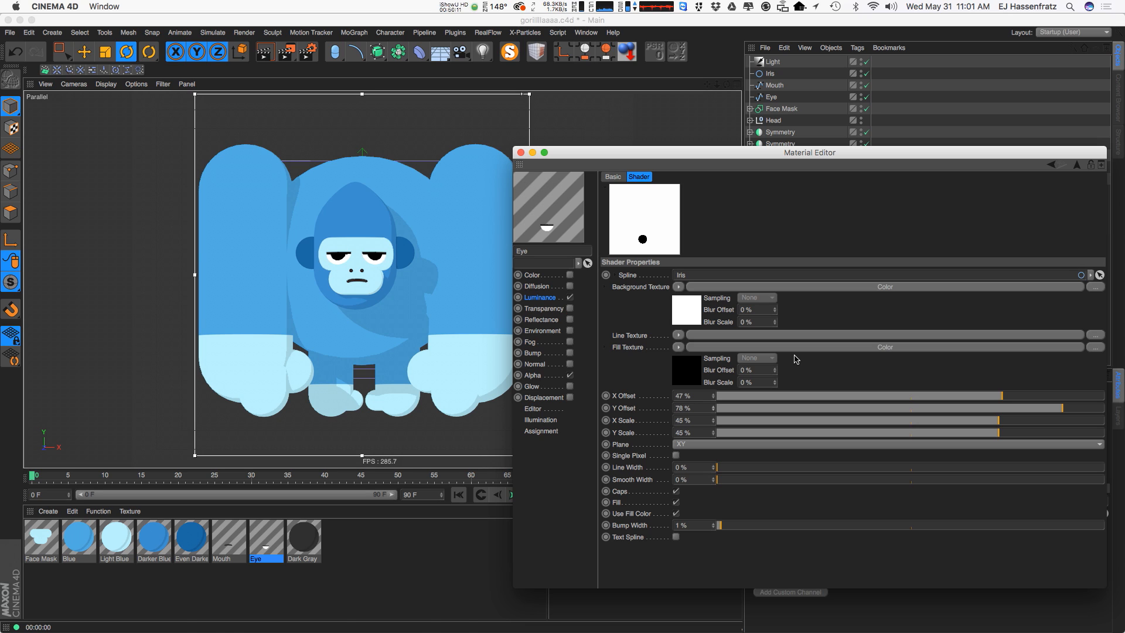
pyautogui.moveTo(576, 171); pyautogui.dragTo(567, 170)
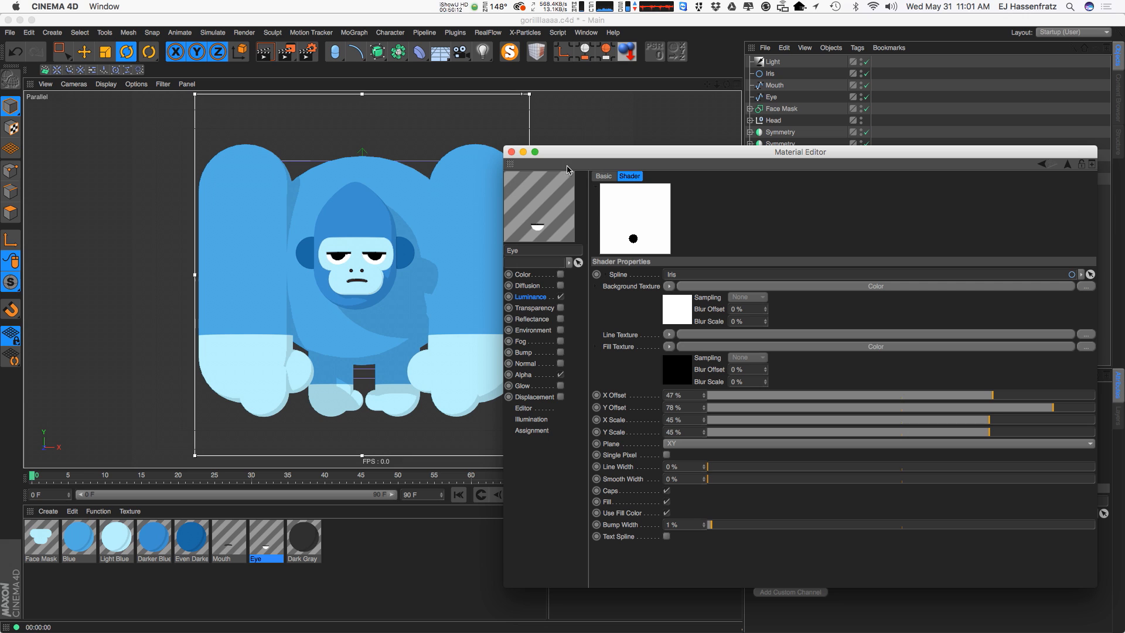
pyautogui.click(511, 152)
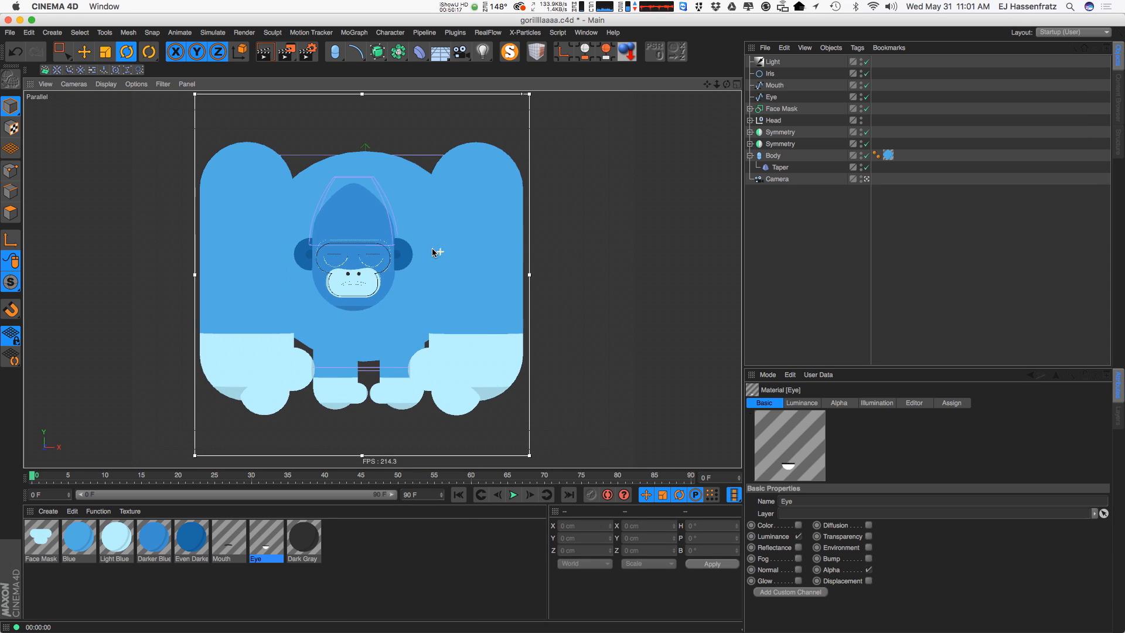
# Add a null object named Eye Control and show its coordinates
pyautogui.moveTo(335, 51); pyautogui.dragTo(375, 64)
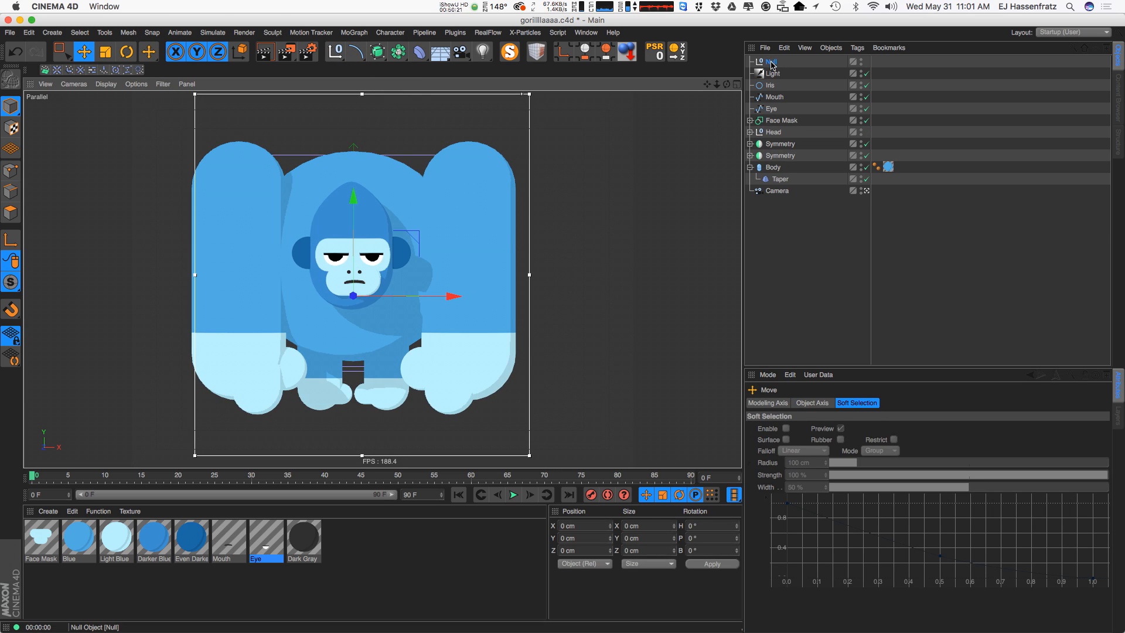
pyautogui.doubleClick(804, 63)
pyautogui.write('Eye')
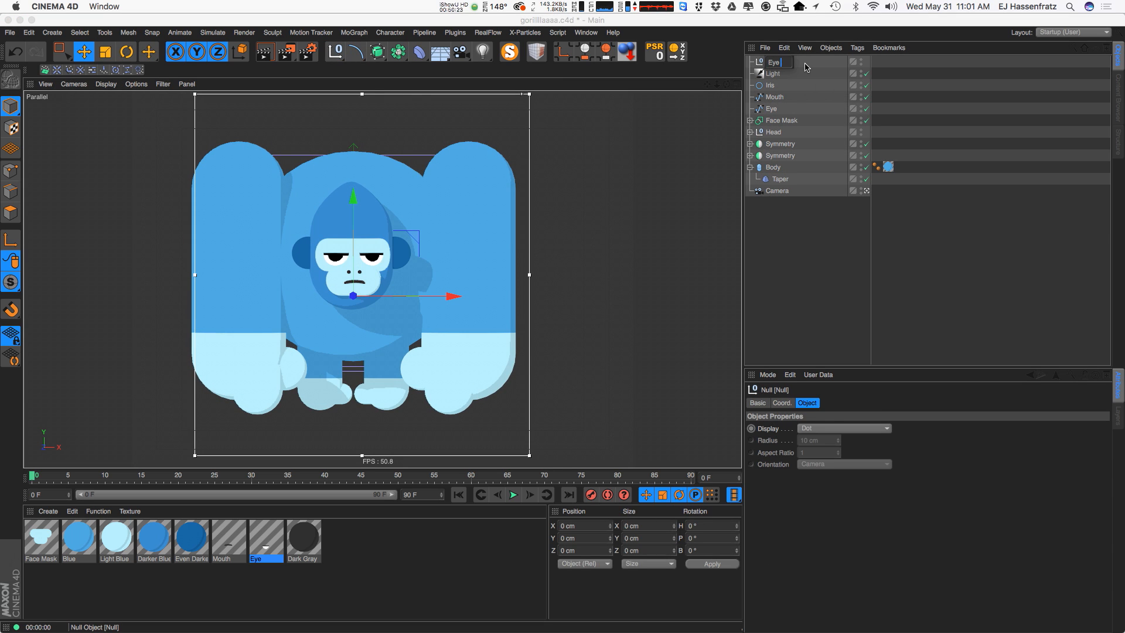
pyautogui.write(' Control')
pyautogui.press('Return')
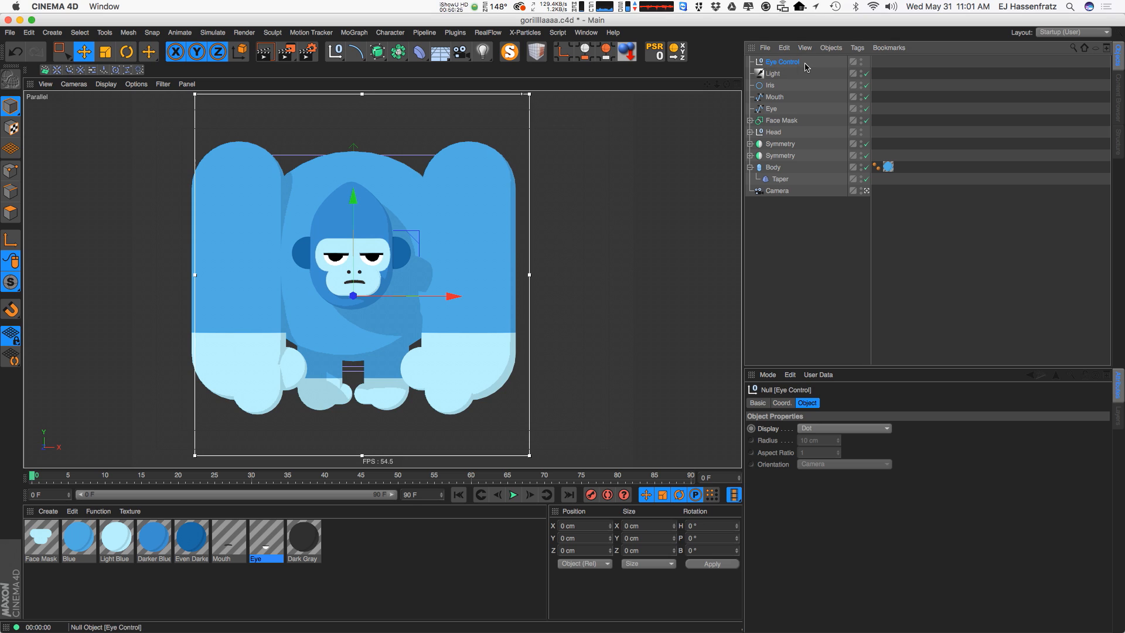
pyautogui.click(782, 404)
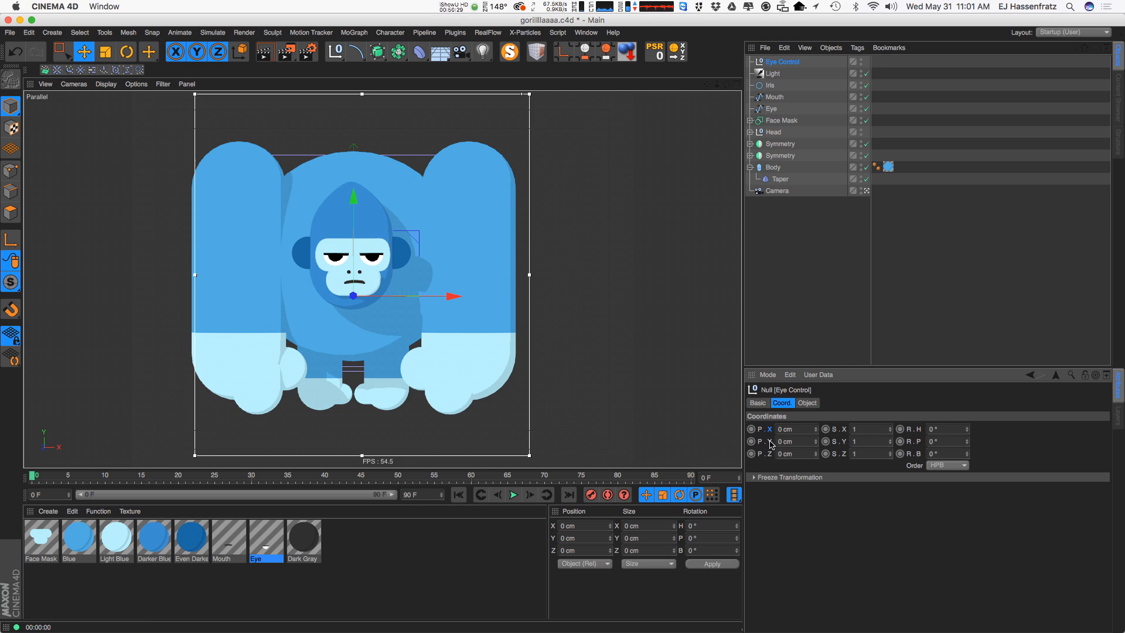
# Open the Iris Spline shader in the Eye material's Luminance layers and position the Material Editor so the gorilla's face stays in view
pyautogui.doubleClick(262, 538)
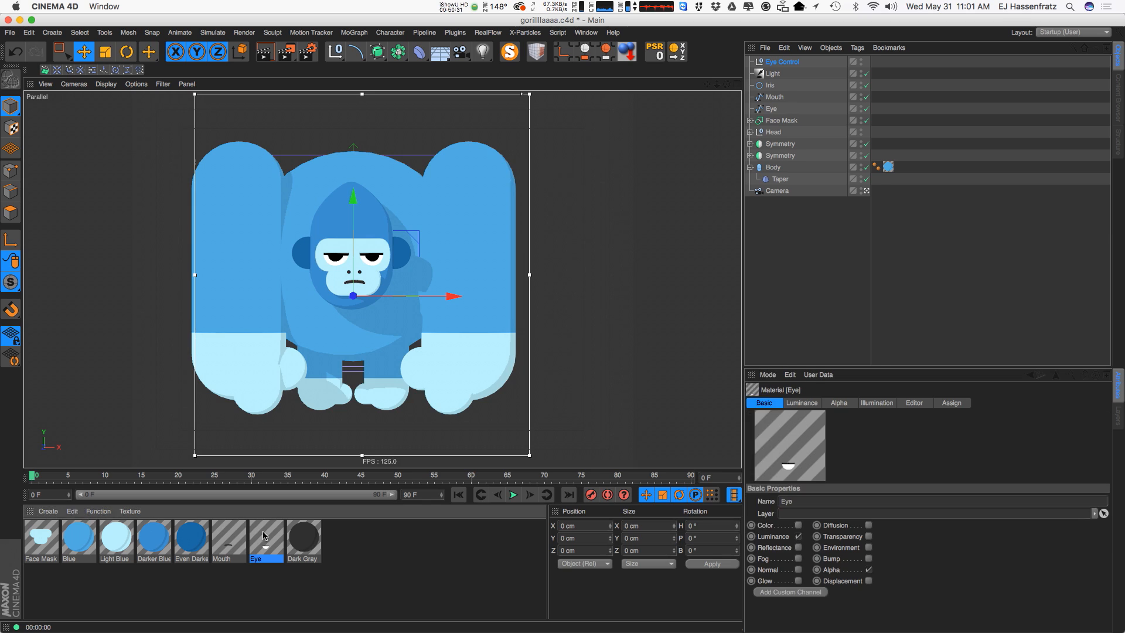
pyautogui.click(375, 348)
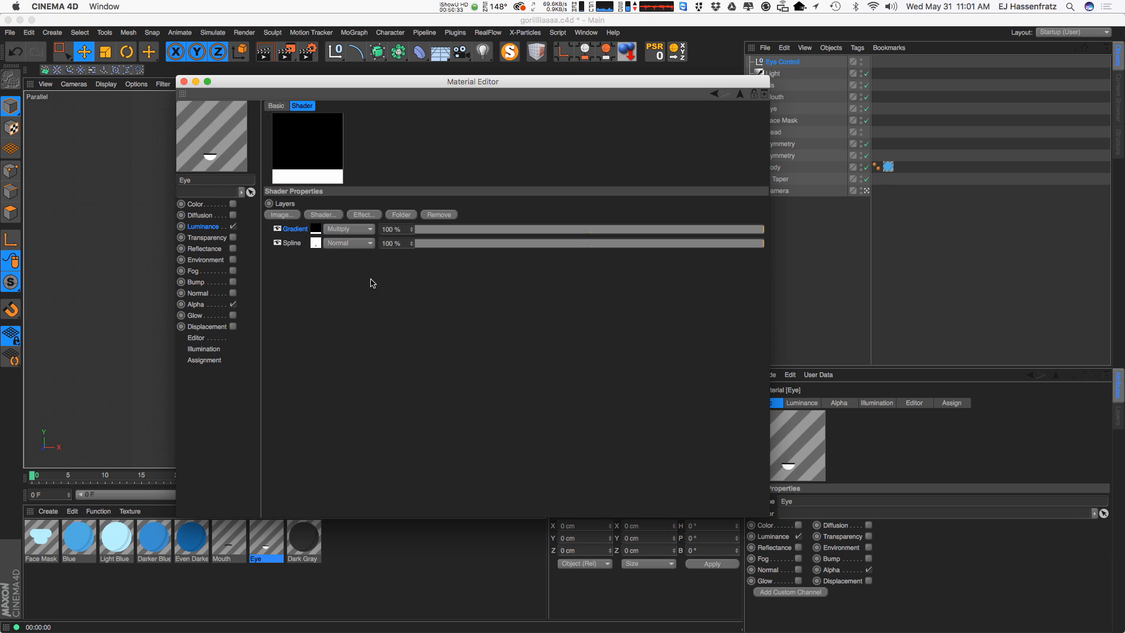
pyautogui.click(321, 245)
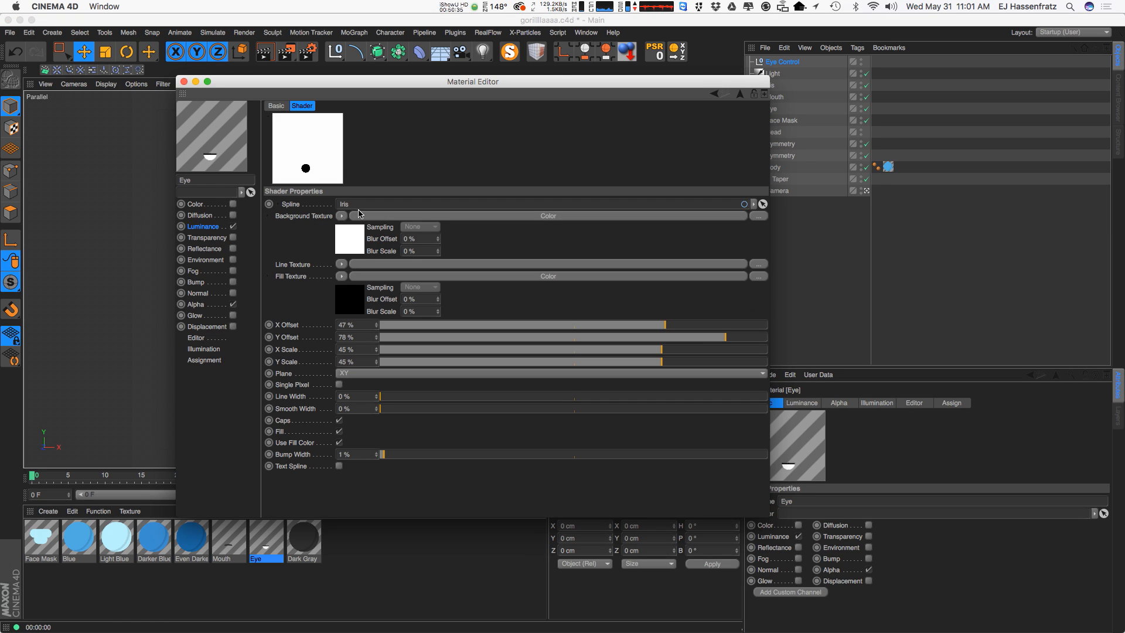
pyautogui.moveTo(178, 77); pyautogui.dragTo(300, 210)
pyautogui.click(722, 486)
pyautogui.click(755, 507)
pyautogui.click(763, 515)
pyautogui.moveTo(764, 515); pyautogui.dragTo(891, 554)
pyautogui.hotkey('ctrl', 'z')
pyautogui.moveTo(536, 217); pyautogui.dragTo(313, 305)
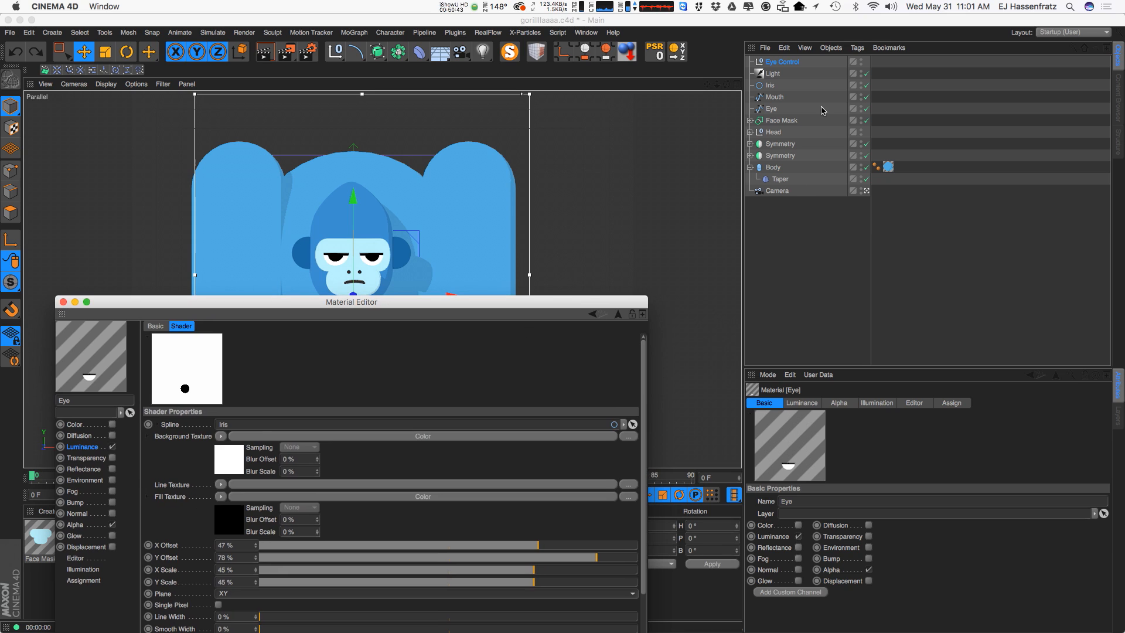
# Set the Eye Control null's P.X as driver and the Iris Spline shader's X Offset as Driven (Relative)
pyautogui.click(793, 62)
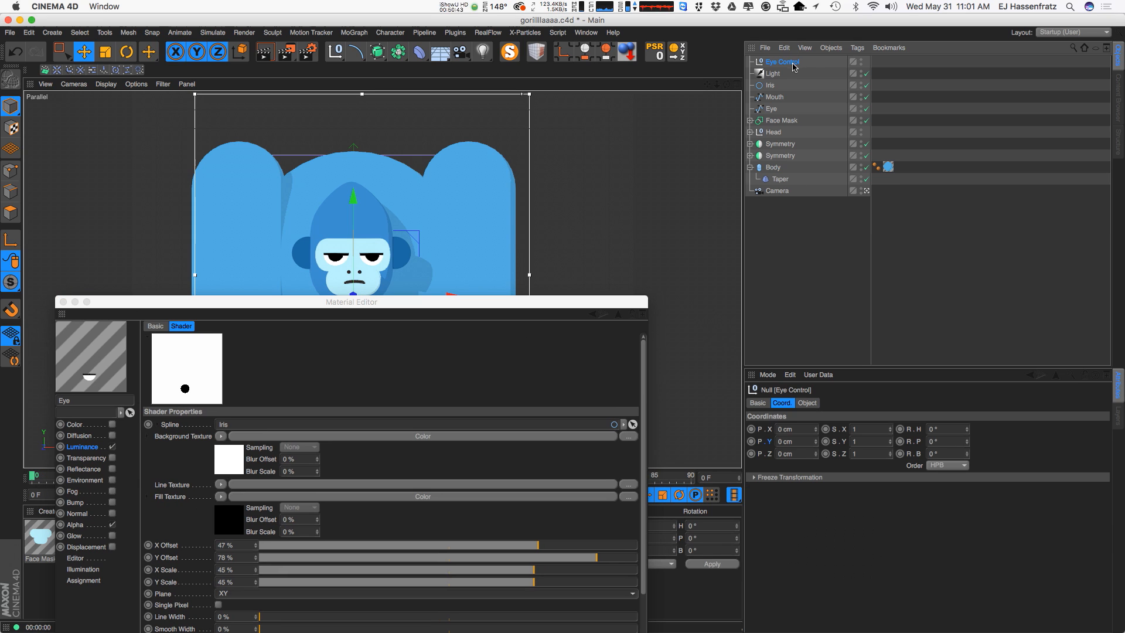
pyautogui.rightClick(771, 433)
pyautogui.moveTo(812, 448)
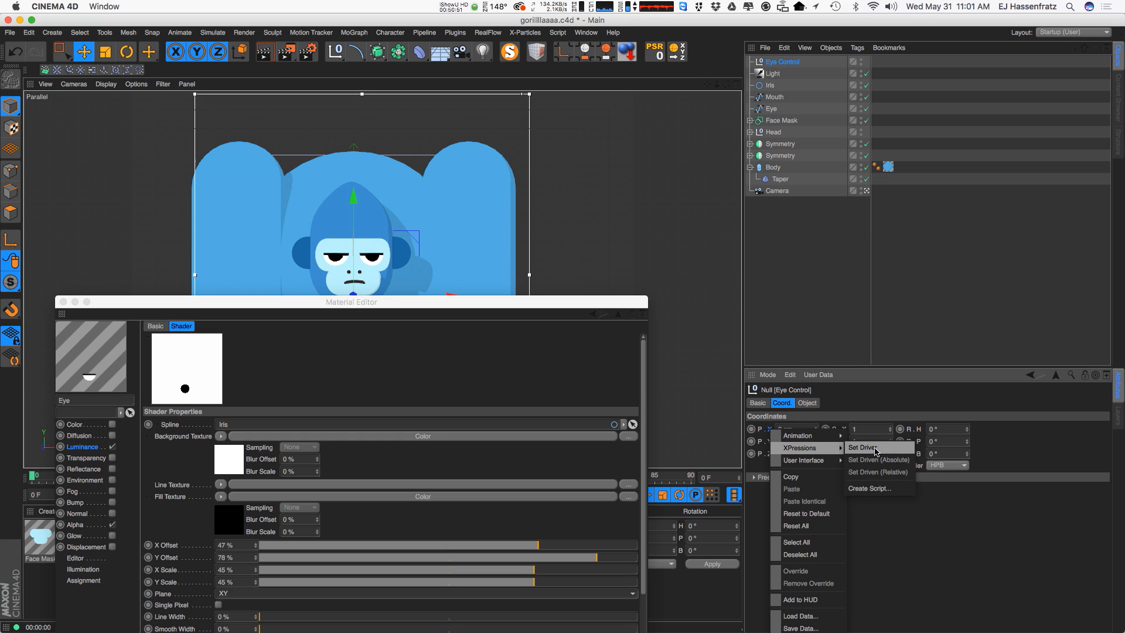
pyautogui.click(872, 448)
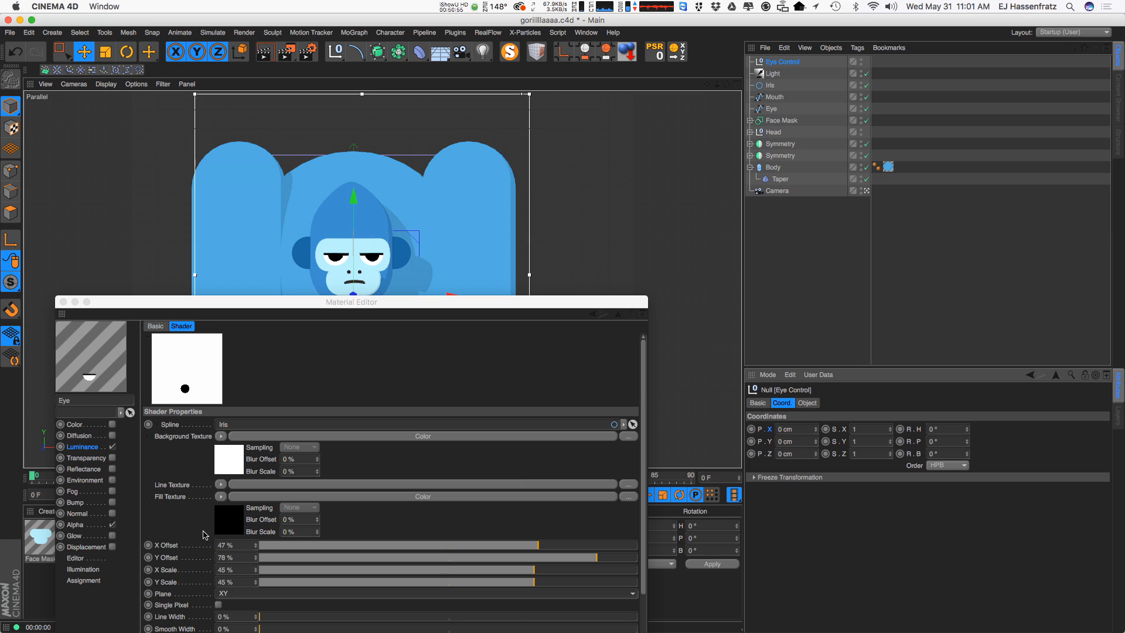
pyautogui.rightClick(172, 548)
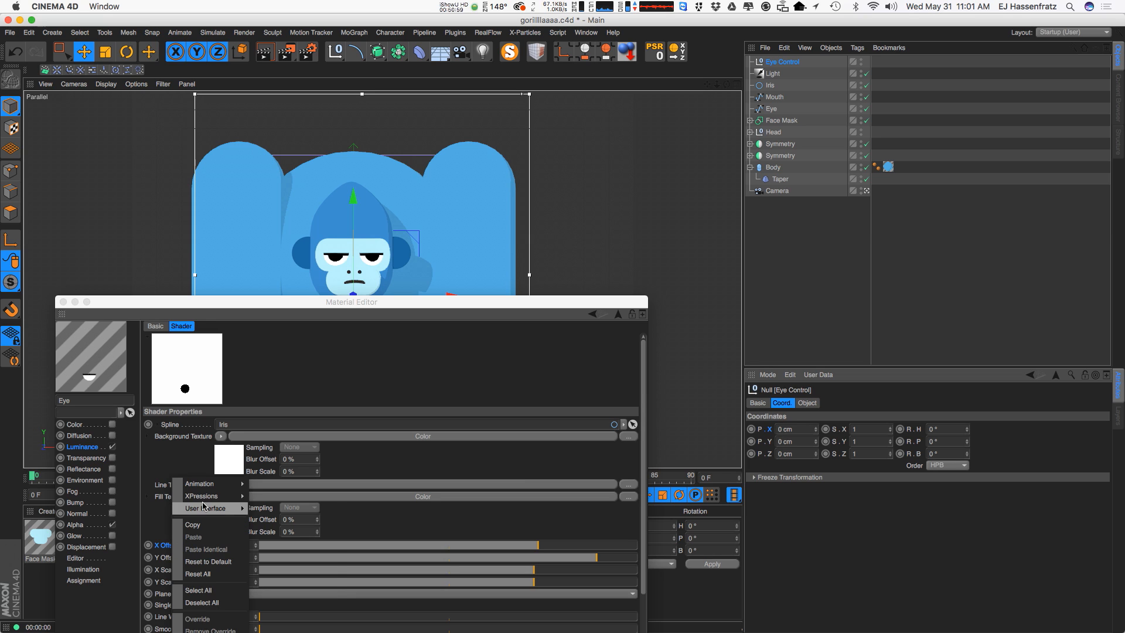
pyautogui.moveTo(208, 501)
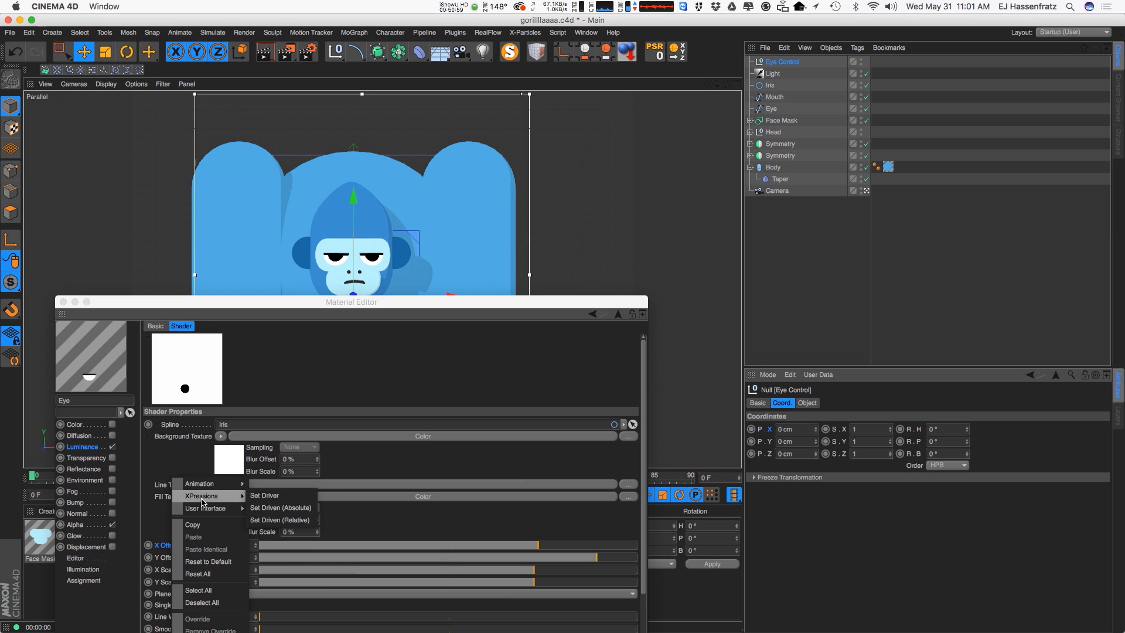
pyautogui.click(303, 519)
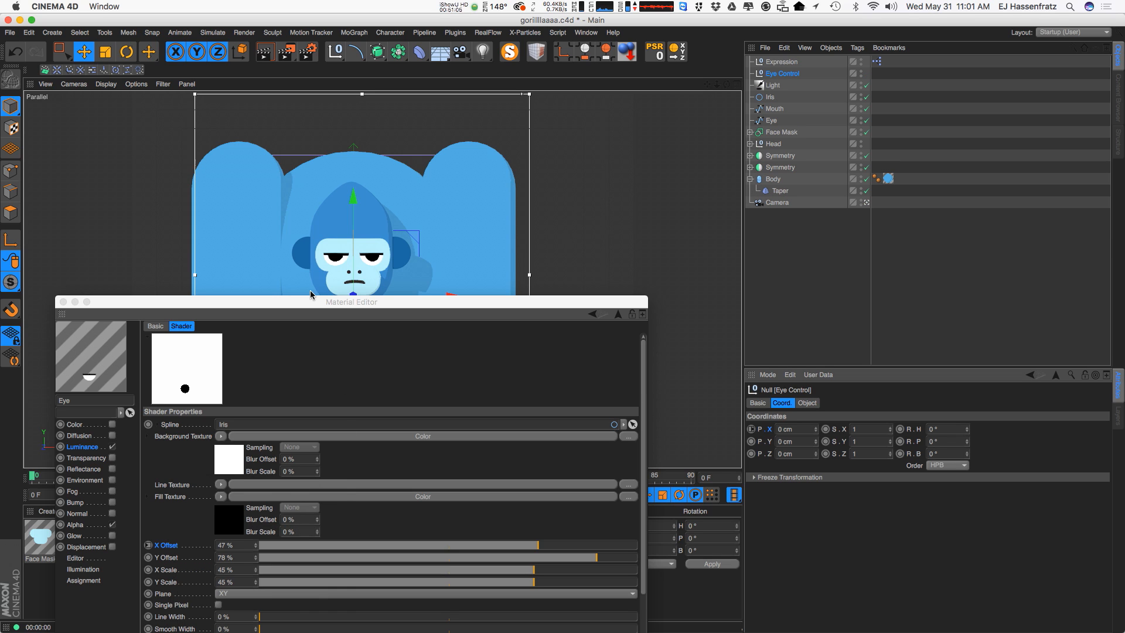
# Try moving the Eye Control null sideways in the viewport, to about -2.5 cm and 7.4 cm in X, to shift the irises
pyautogui.moveTo(314, 302)
pyautogui.mouseDown()
pyautogui.moveTo(358, 326)
pyautogui.moveTo(310, 323)
pyautogui.mouseUp()
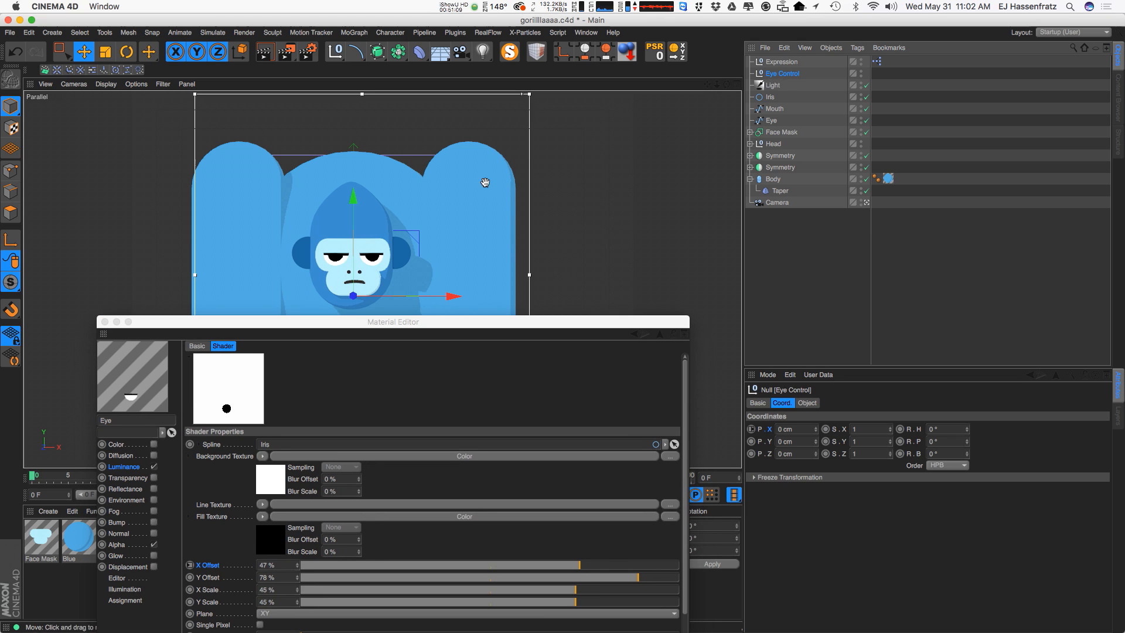
pyautogui.moveTo(426, 296); pyautogui.dragTo(423, 302)
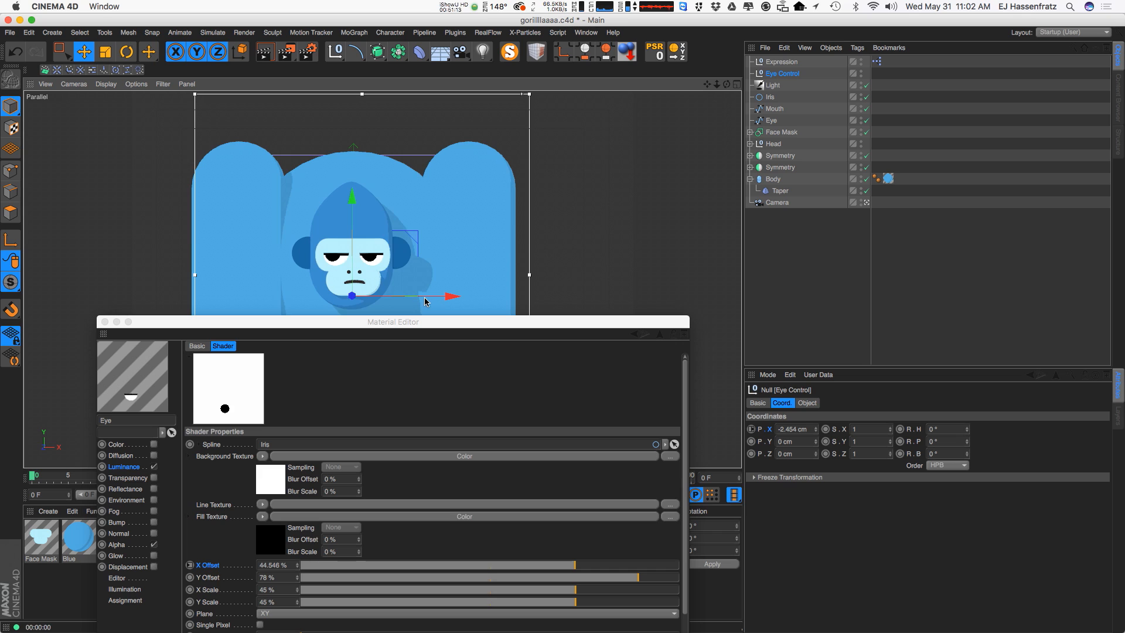
pyautogui.moveTo(417, 240); pyautogui.dragTo(412, 241)
pyautogui.moveTo(419, 302); pyautogui.dragTo(438, 299)
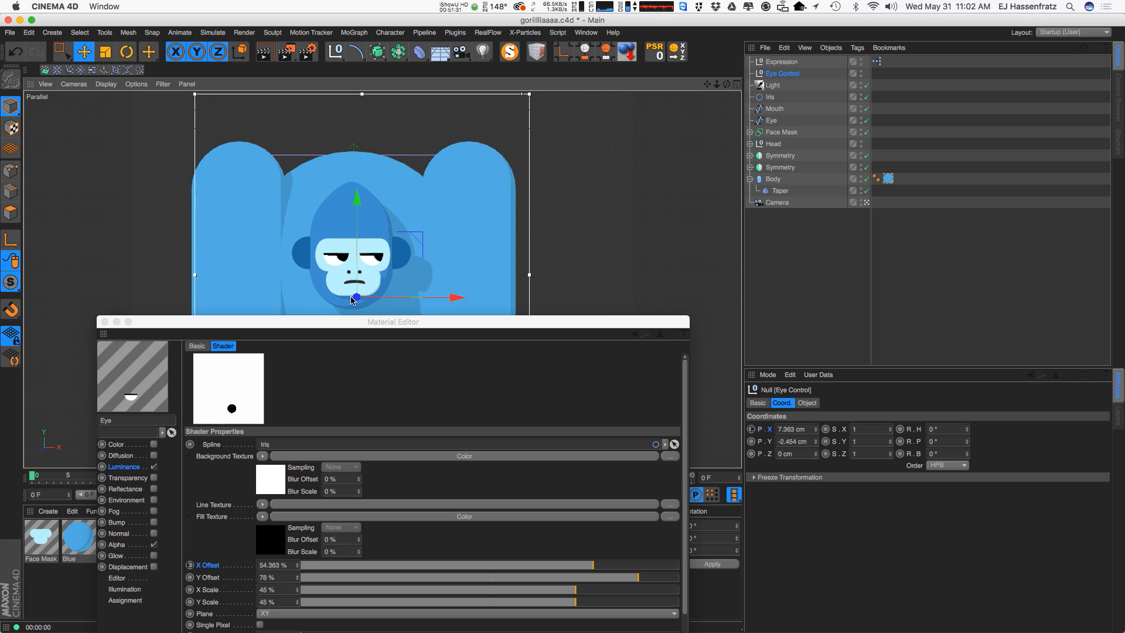
# Set the Eye Control null's P.Y as driver and the Iris Spline shader's Y Offset as Driven (Relative)
pyautogui.rightClick(768, 444)
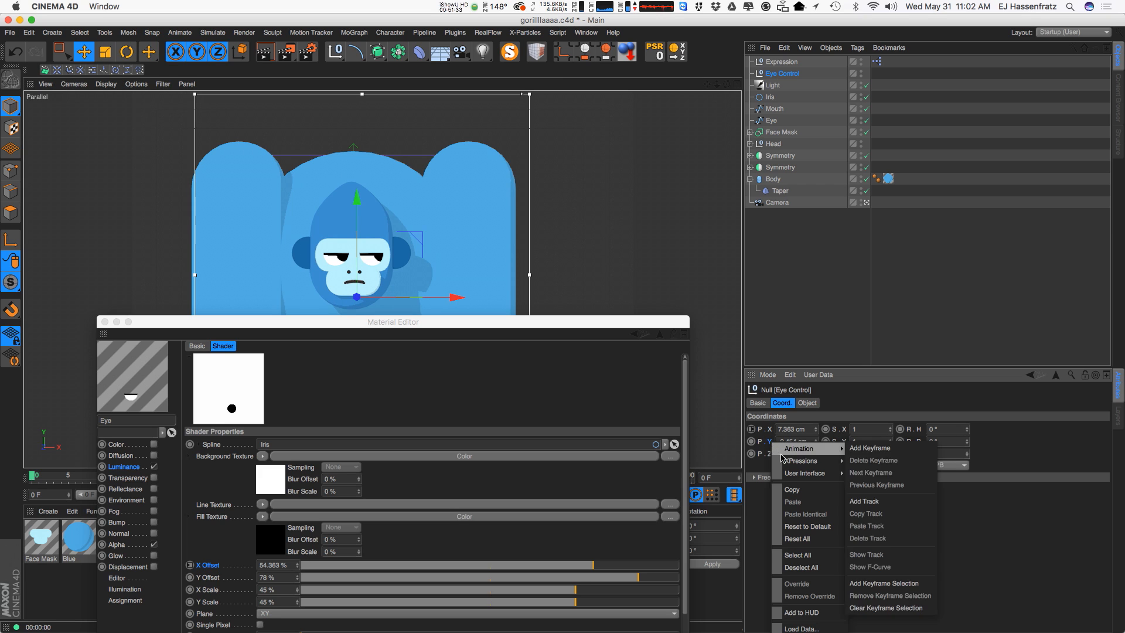
pyautogui.moveTo(796, 461)
pyautogui.click(864, 461)
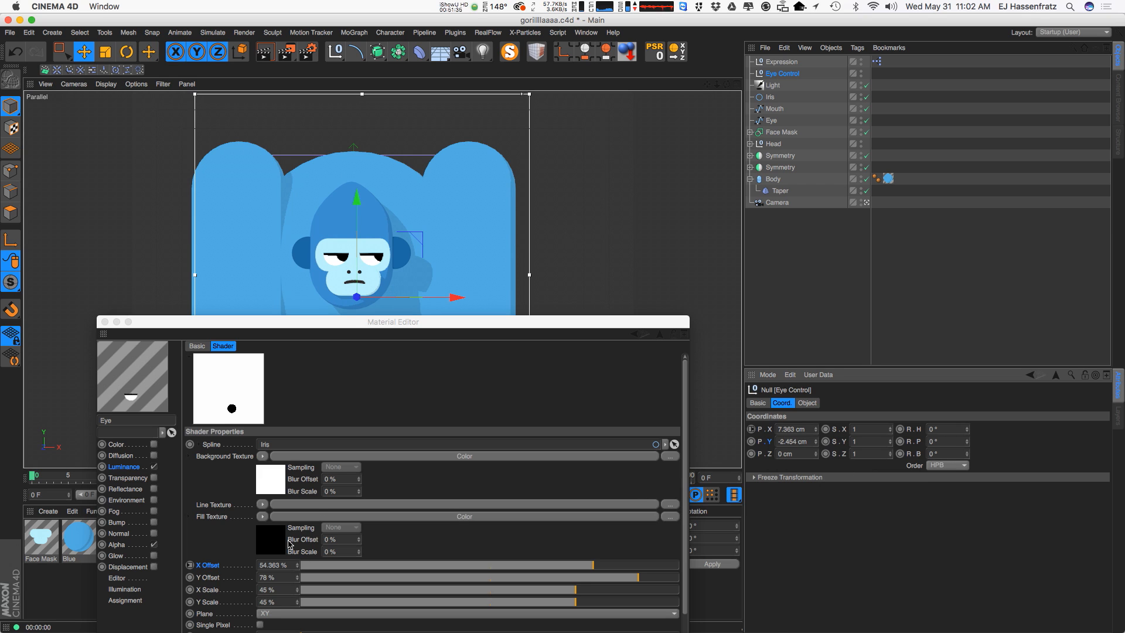
pyautogui.rightClick(206, 583)
pyautogui.moveTo(244, 497)
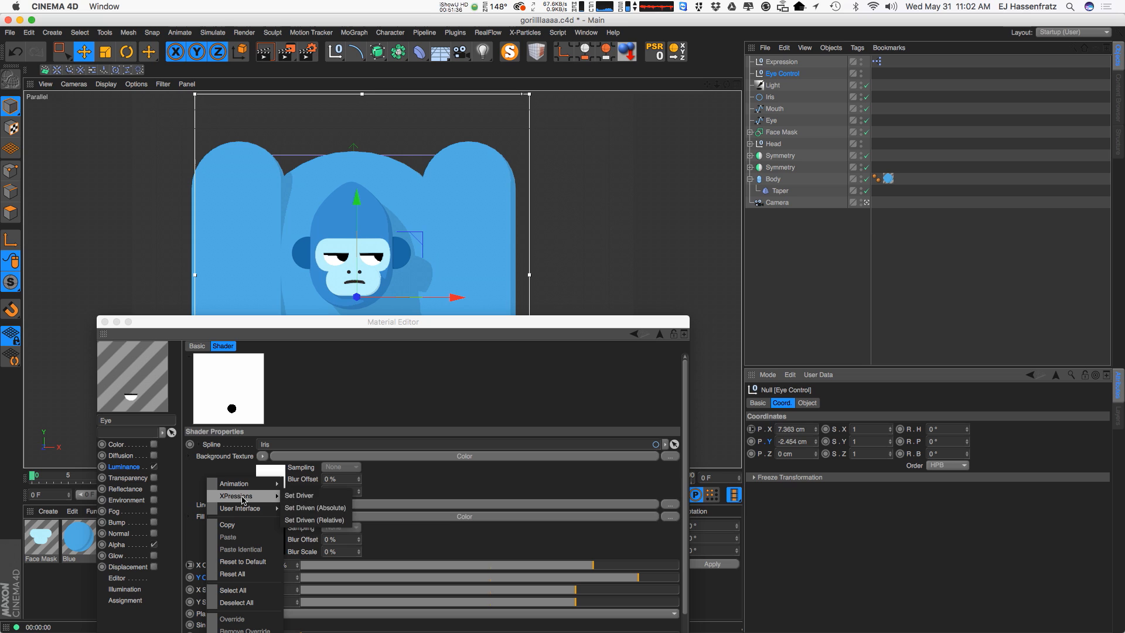
pyautogui.click(314, 520)
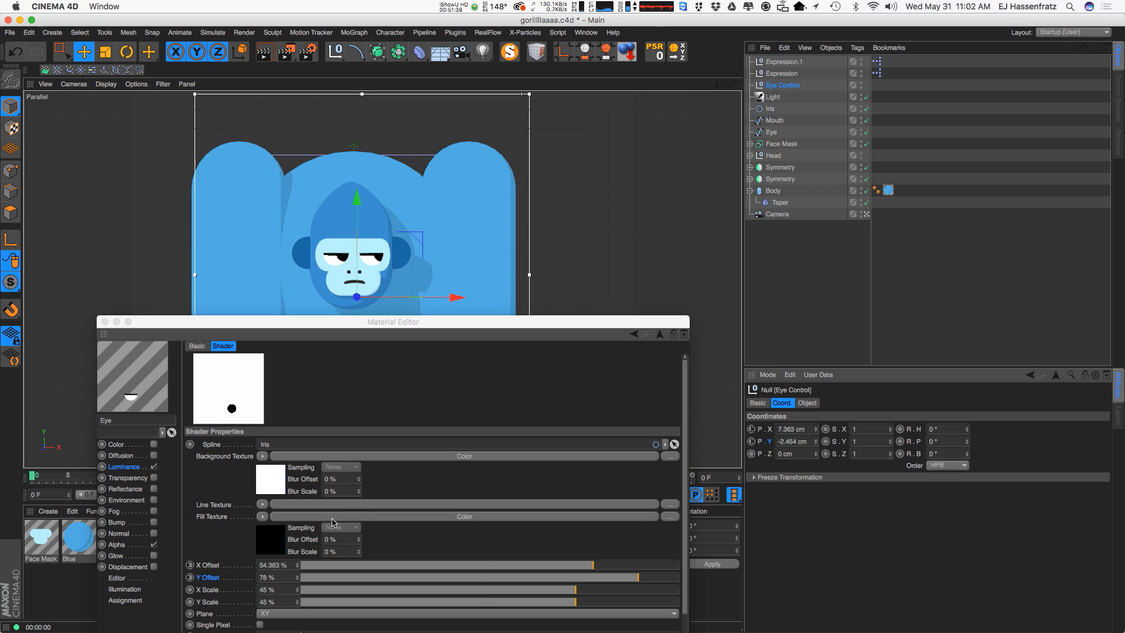
# Try shifting the irises vertically with different Eye Control P.Y values, including about 11.3 cm, and nudge its P.X
pyautogui.click(816, 444)
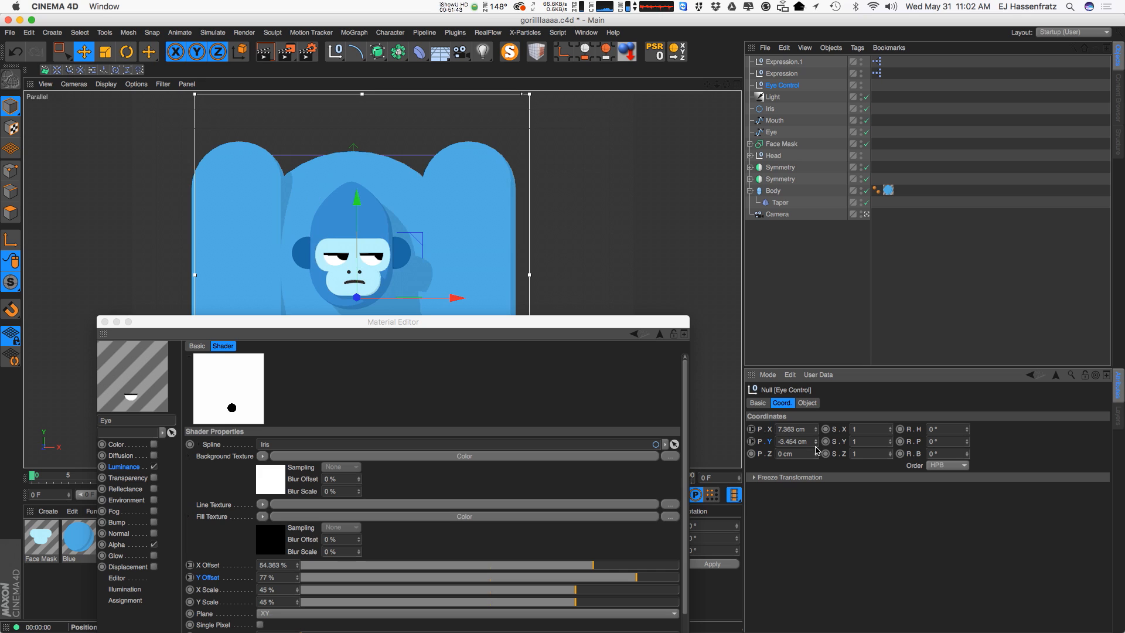
pyautogui.click(815, 441)
pyautogui.click(816, 440)
pyautogui.moveTo(816, 441); pyautogui.dragTo(819, 452)
pyautogui.moveTo(418, 244); pyautogui.dragTo(418, 231)
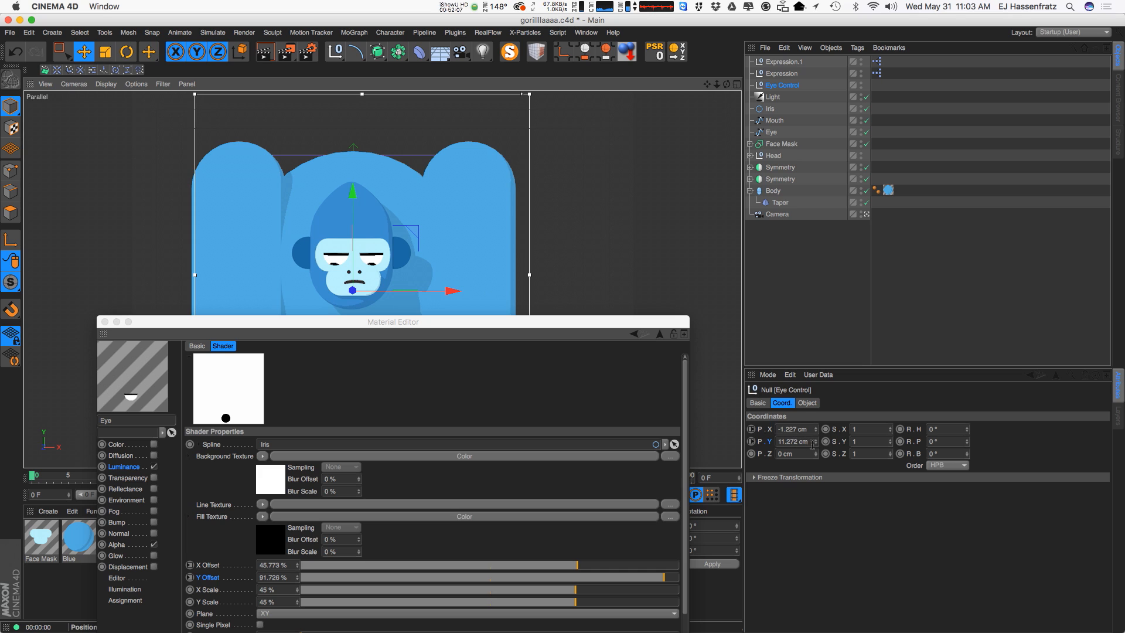
pyautogui.moveTo(815, 441); pyautogui.dragTo(814, 448)
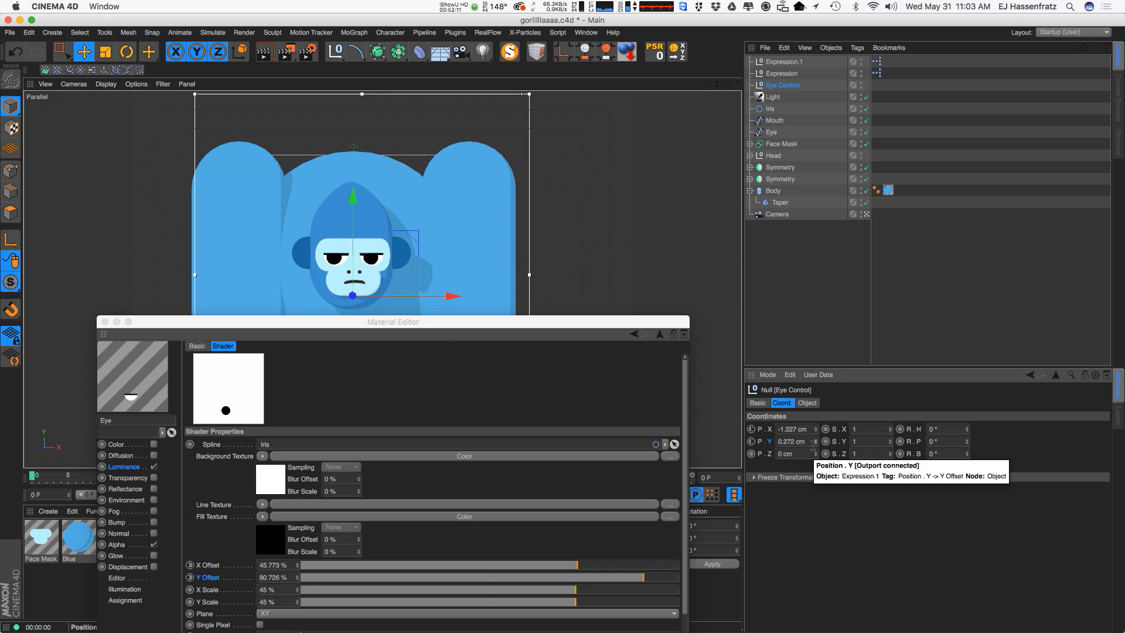
pyautogui.click(816, 445)
pyautogui.click(815, 428)
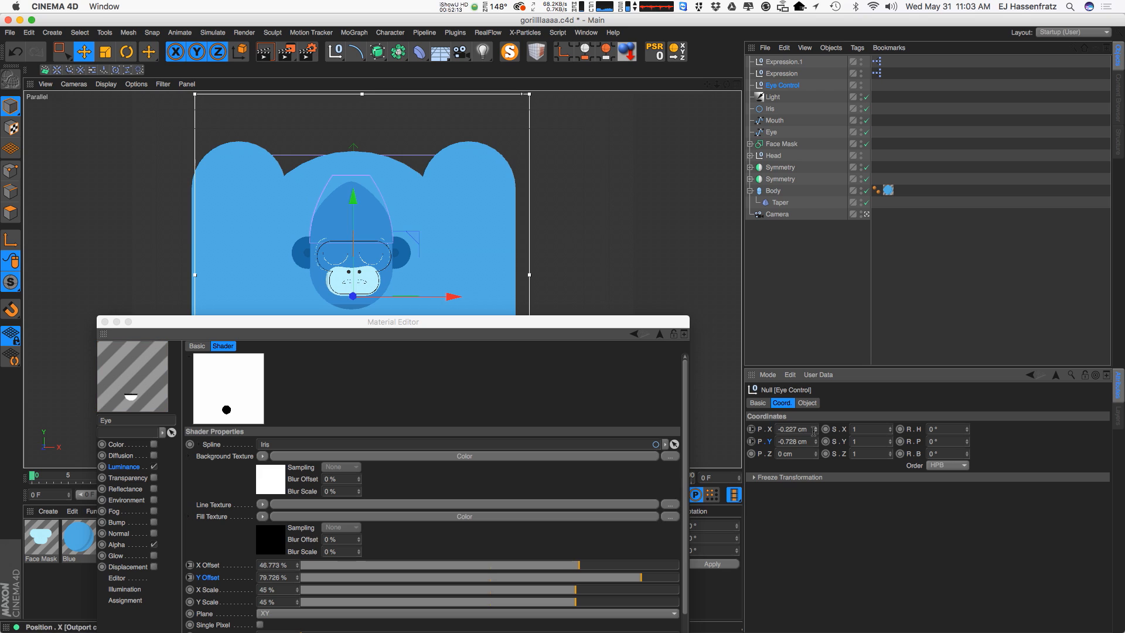
# Reset the Eye Control null's P.X and P.Y to 0 cm and close the Material Editor
pyautogui.doubleClick(795, 428)
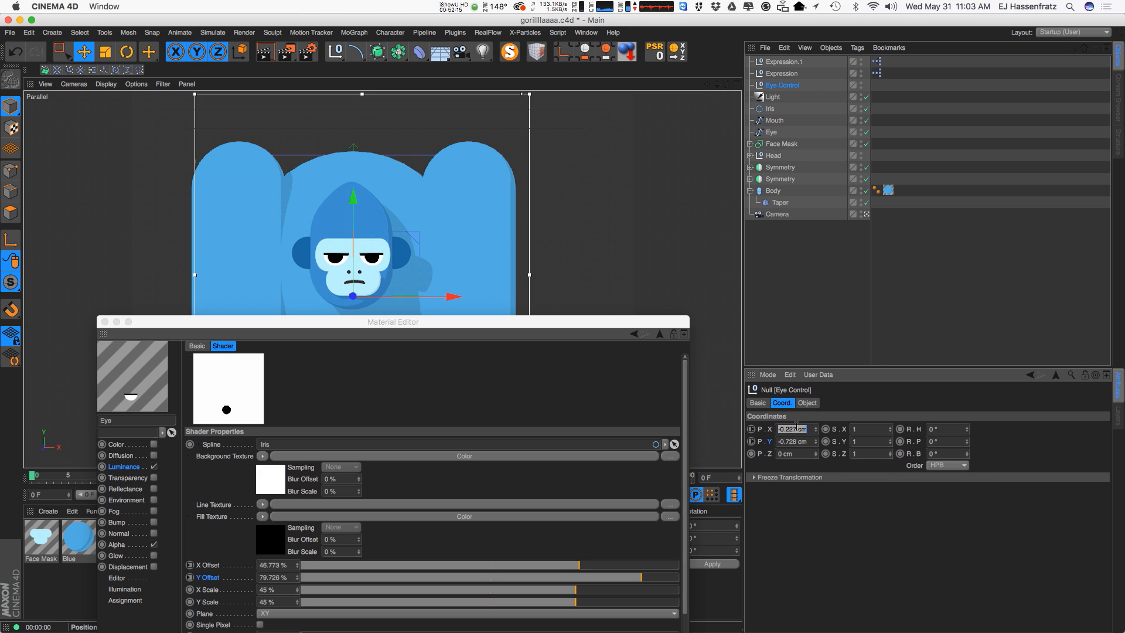
pyautogui.write('0')
pyautogui.press('Tab')
pyautogui.write('0')
pyautogui.press('Return')
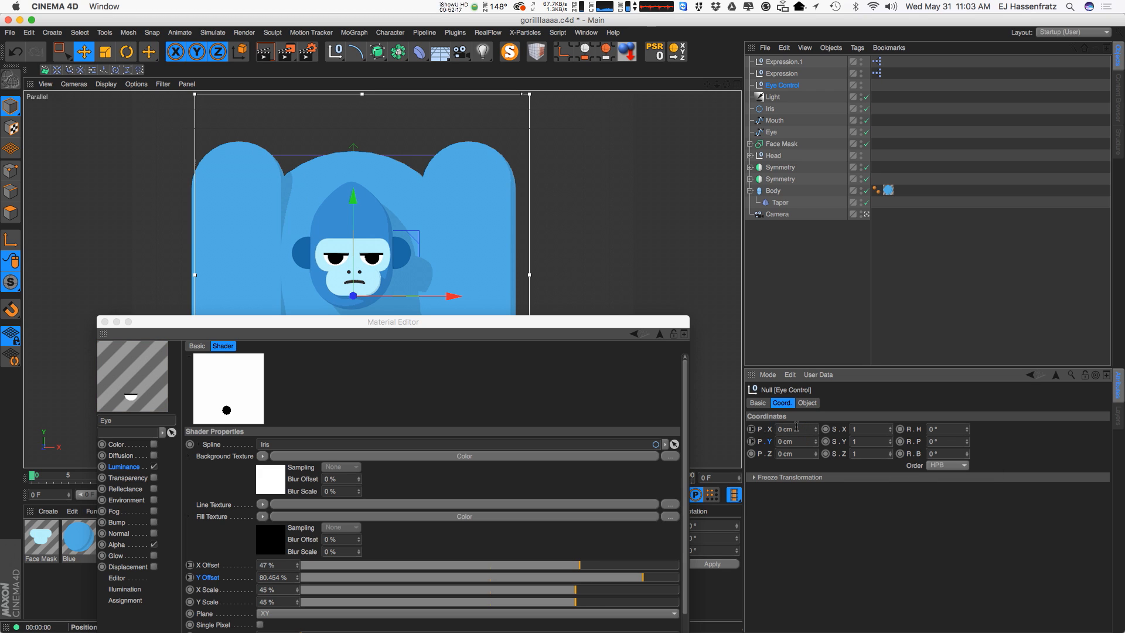
pyautogui.doubleClick(796, 428)
pyautogui.click(105, 322)
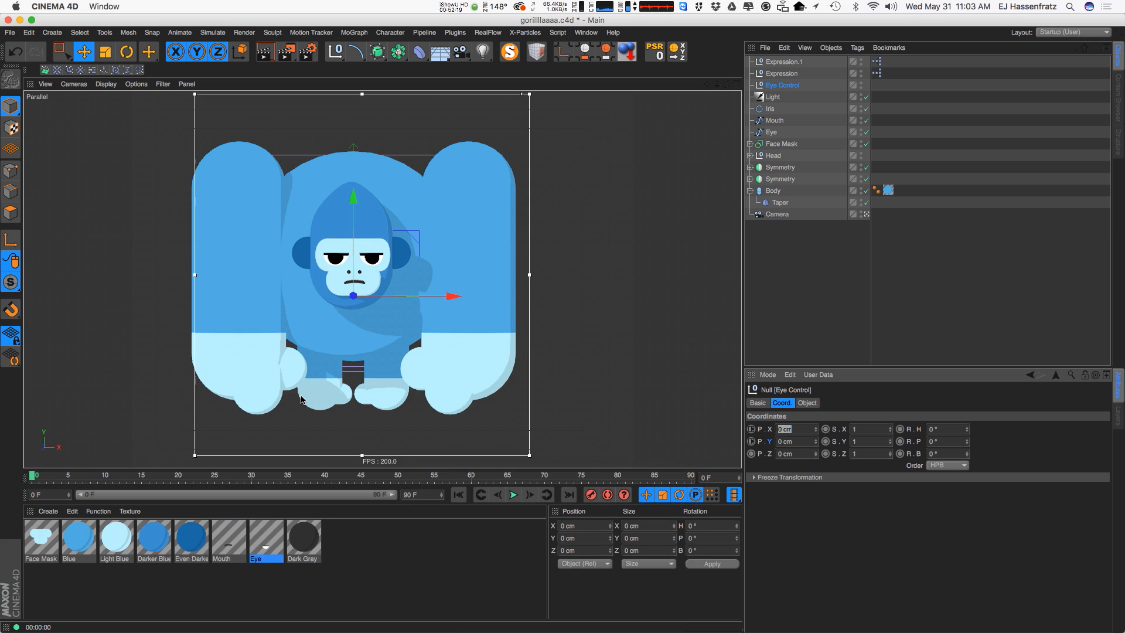
# Try the Eye Control null at a P.X of 3 cm and undo the change
pyautogui.write('3')
pyautogui.click(340, 325)
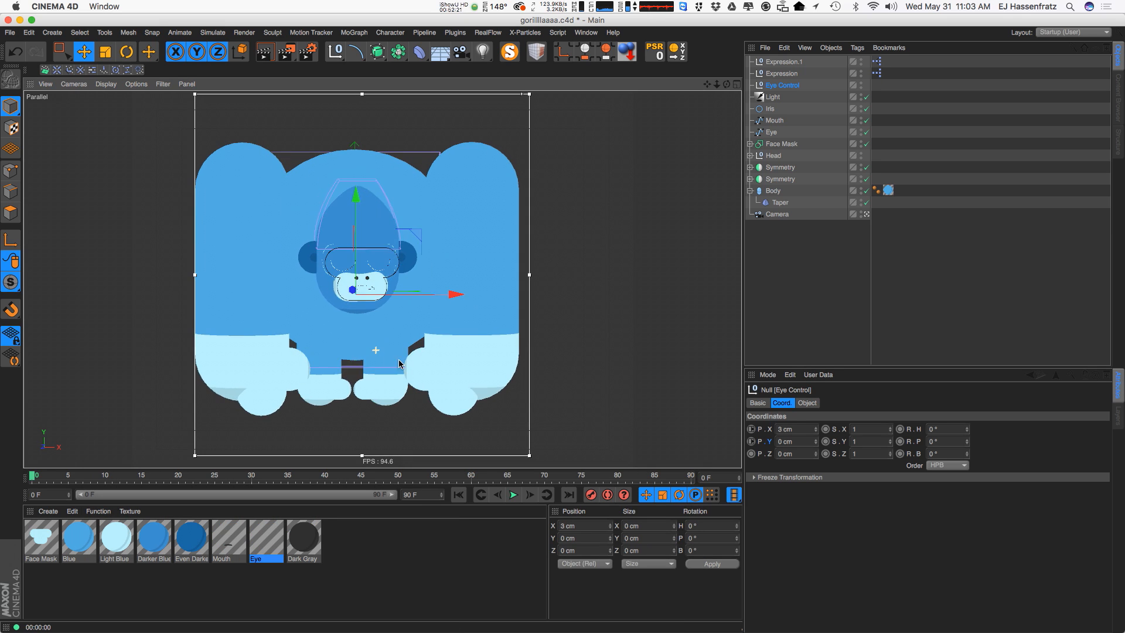
pyautogui.press('super+z')
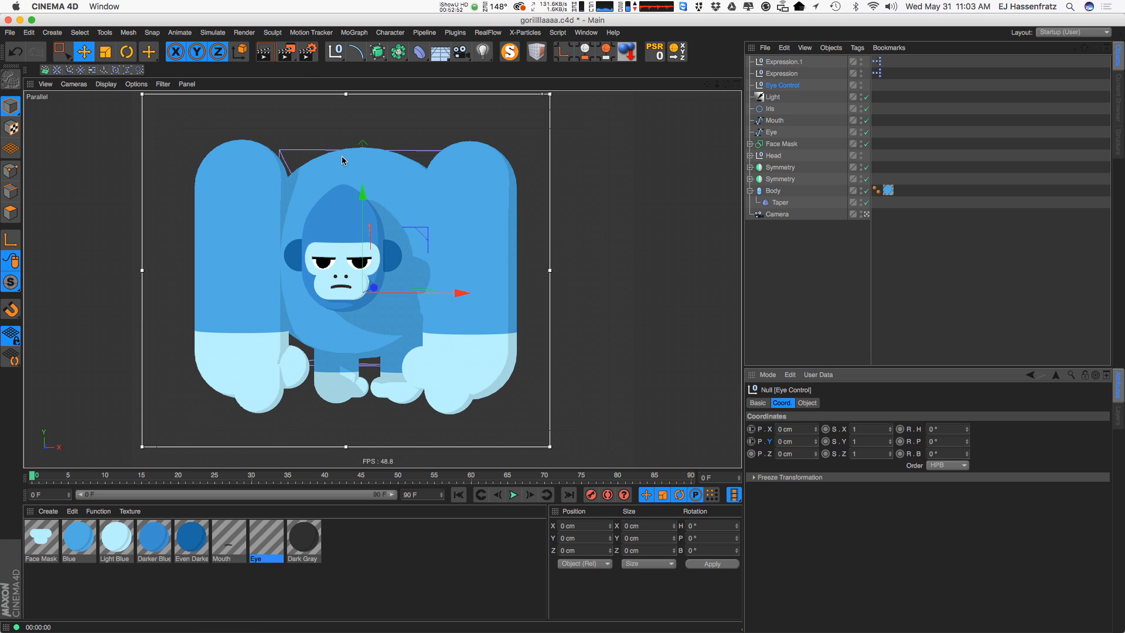
# Set Anti-Aliasing to Best in the Render Settings
pyautogui.click(309, 53)
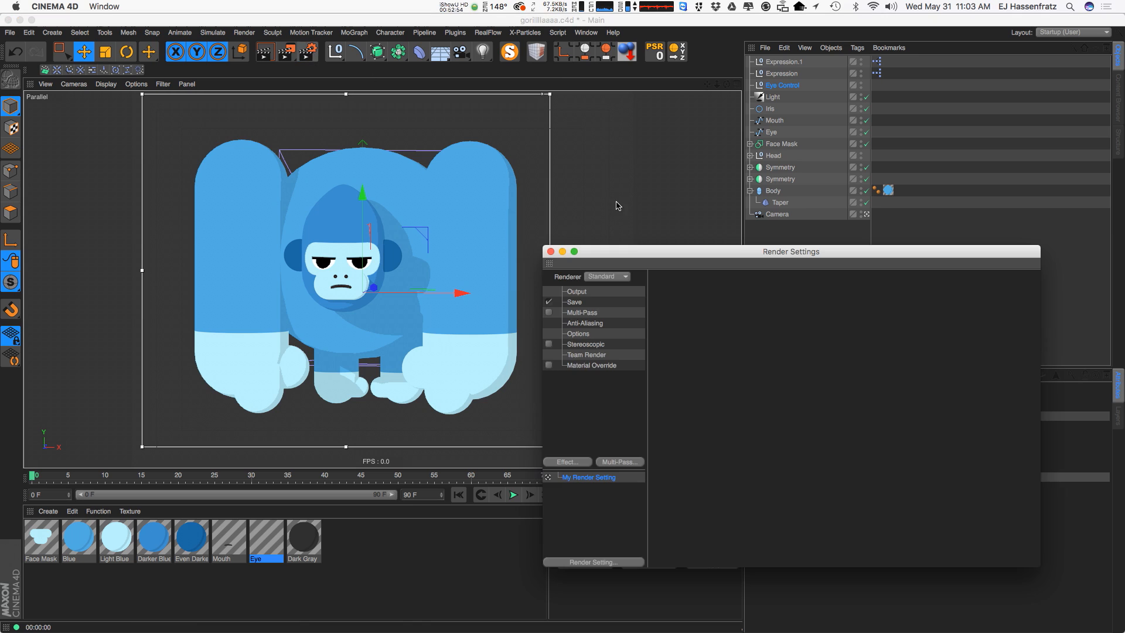
pyautogui.moveTo(645, 249); pyautogui.dragTo(676, 171)
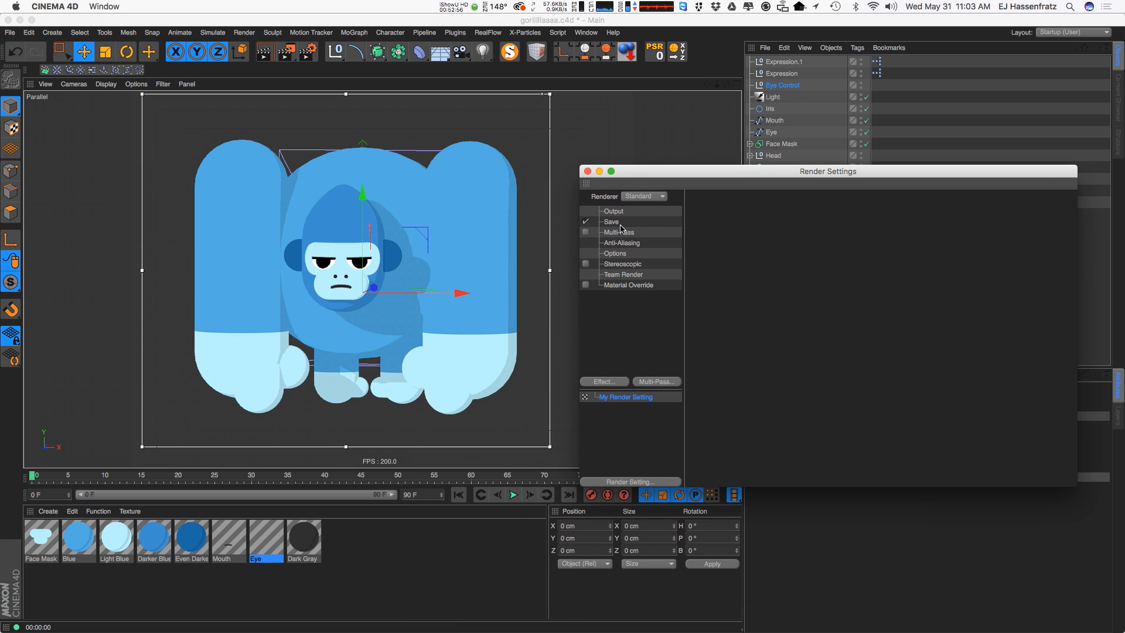
pyautogui.click(628, 243)
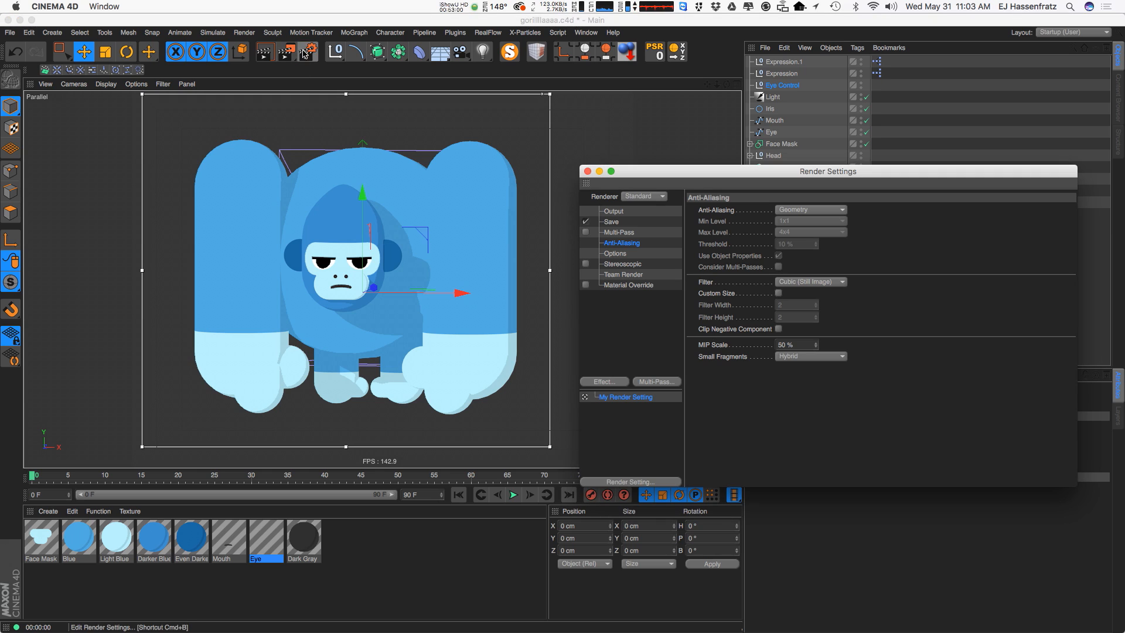
pyautogui.click(806, 210)
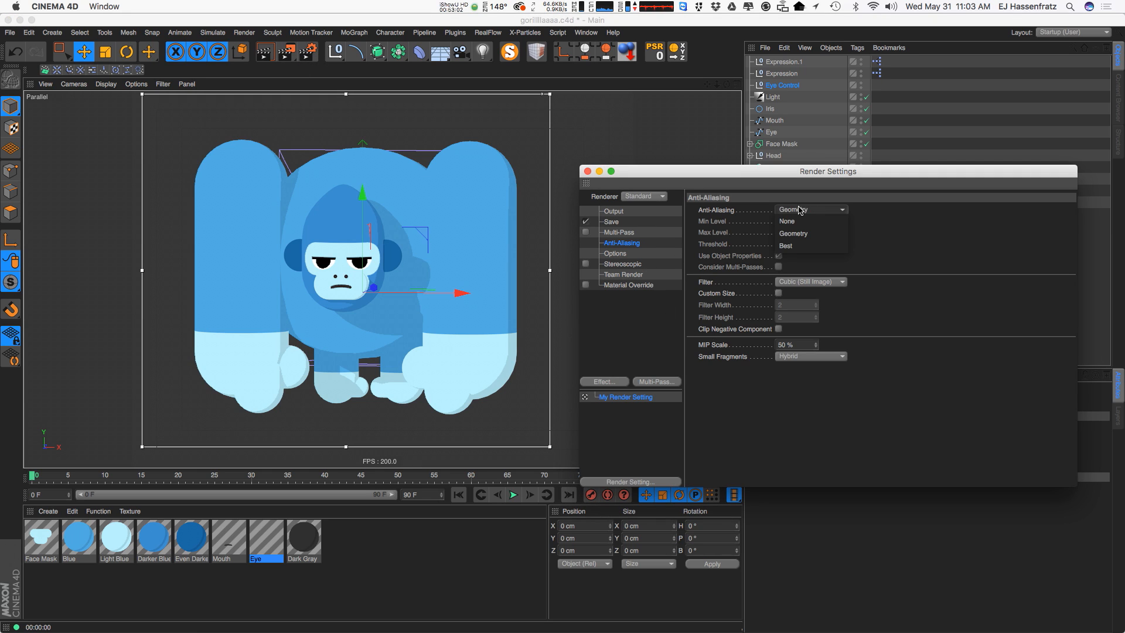
pyautogui.click(808, 246)
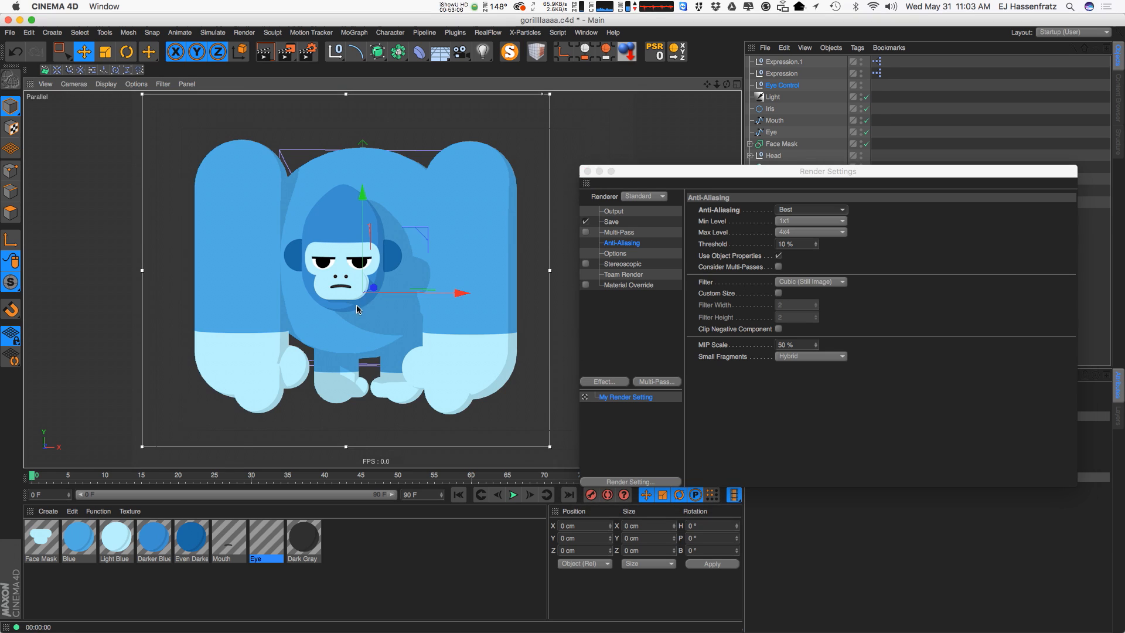
# Examine the gorilla's face up close and render the view from slightly different angles to check edge quality, with all objects deselected
pyautogui.keyDown('alt'); pyautogui.moveTo(357, 305); pyautogui.dragTo(441, 231, button='right'); pyautogui.keyUp('alt')
pyautogui.keyDown('alt'); pyautogui.moveTo(476, 198); pyautogui.dragTo(495, 280, button='middle'); pyautogui.keyUp('alt')
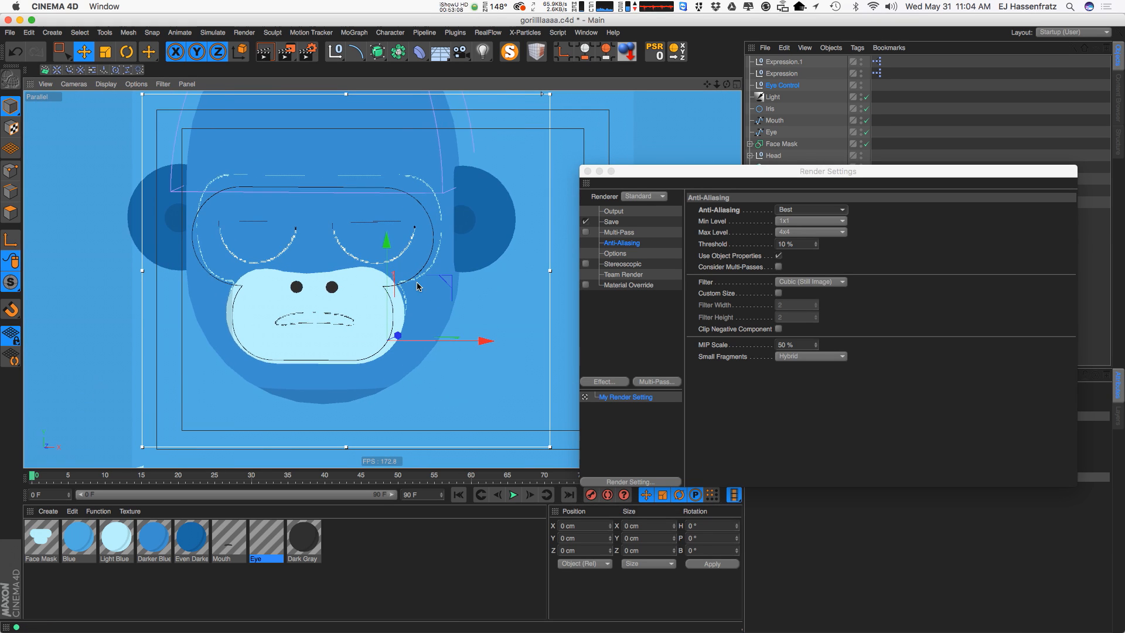
pyautogui.click(408, 320)
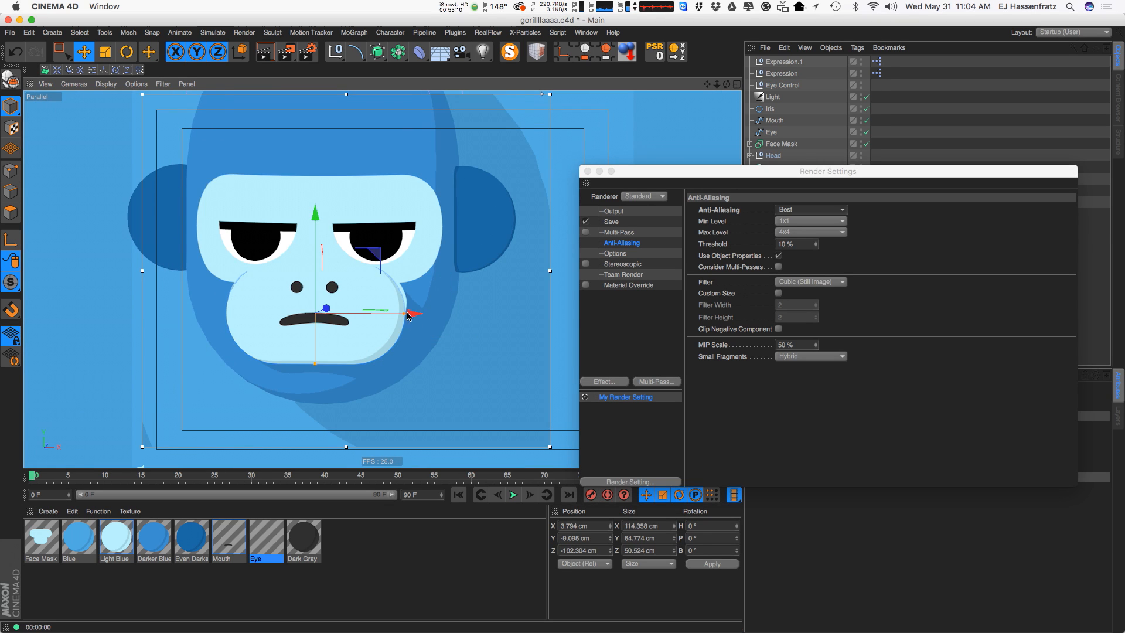
pyautogui.moveTo(409, 320)
pyautogui.mouseDown()
pyautogui.moveTo(418, 336)
pyautogui.moveTo(317, 355)
pyautogui.moveTo(374, 360)
pyautogui.moveTo(477, 327)
pyautogui.moveTo(422, 362)
pyautogui.moveTo(376, 345)
pyautogui.mouseUp()
pyautogui.press('super+r')
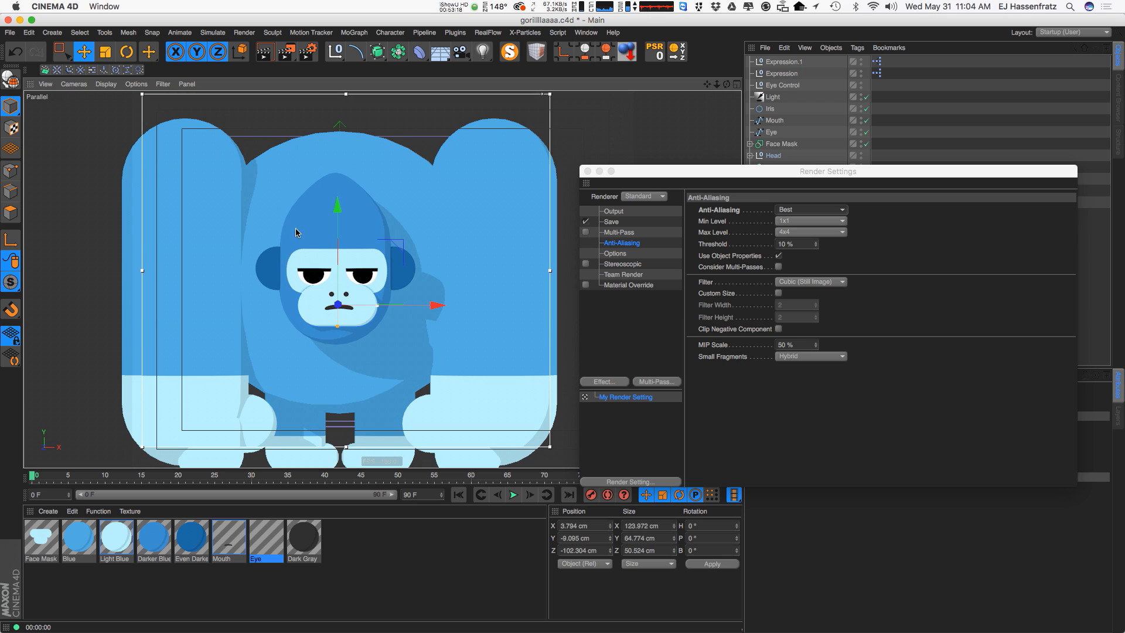
pyautogui.click(897, 141)
pyautogui.keyDown('alt'); pyautogui.moveTo(408, 320); pyautogui.dragTo(396, 325); pyautogui.keyUp('alt')
pyautogui.press('super+r')
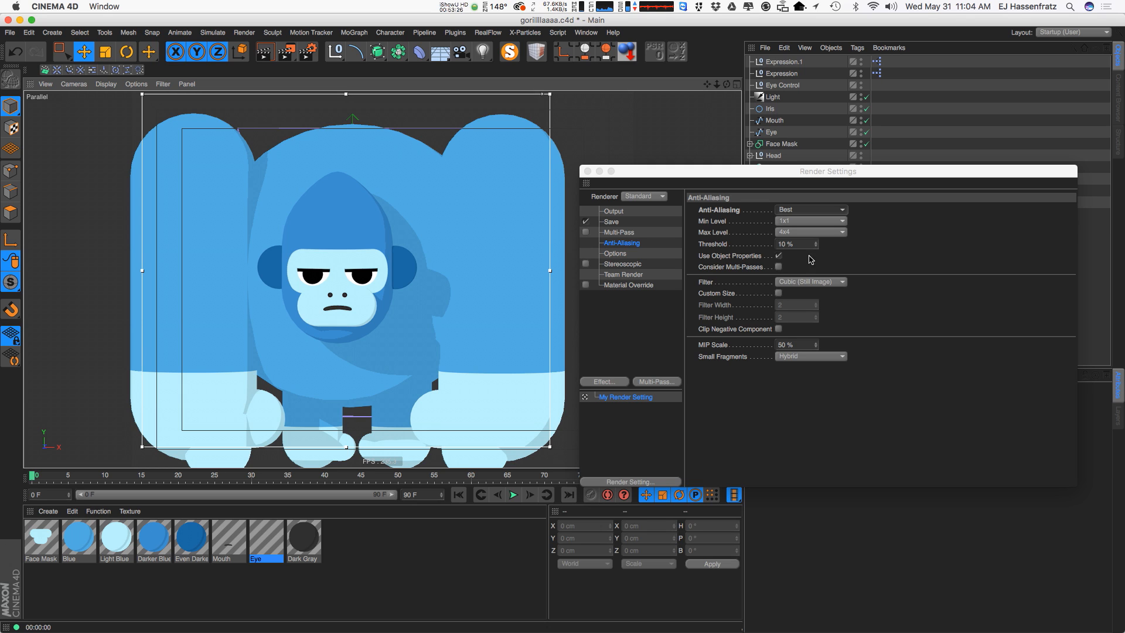
# Try the Gauss (Animation) anti-aliasing filter on a close-up of the gorilla's face, then restore Cubic (Still Image)
pyautogui.scroll(5, 516, 280)
pyautogui.click(833, 282)
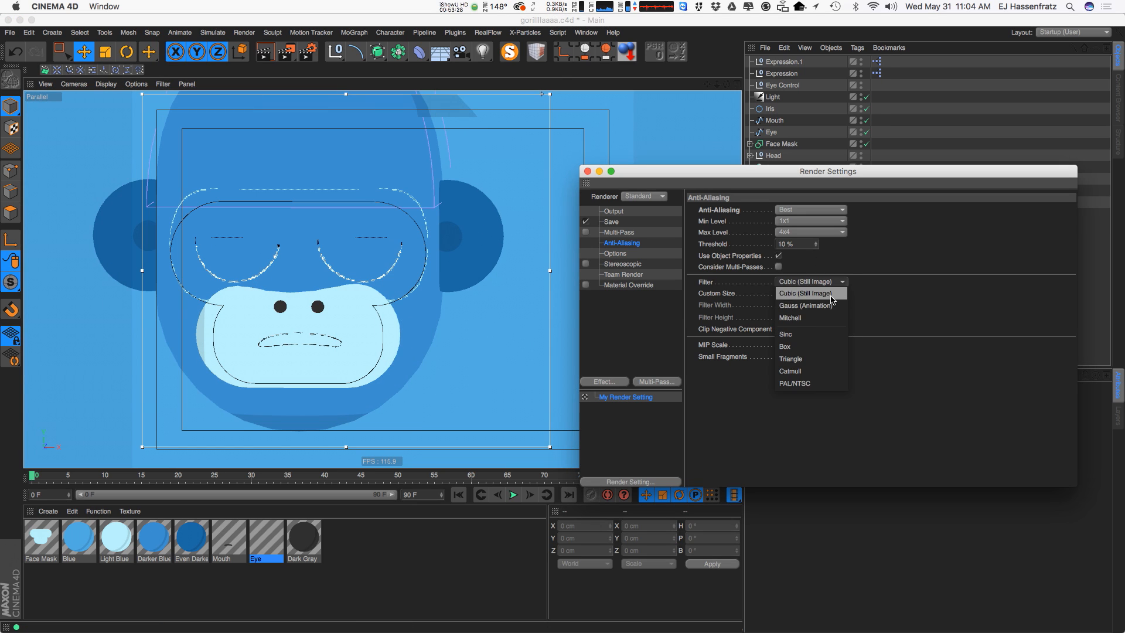
pyautogui.click(806, 305)
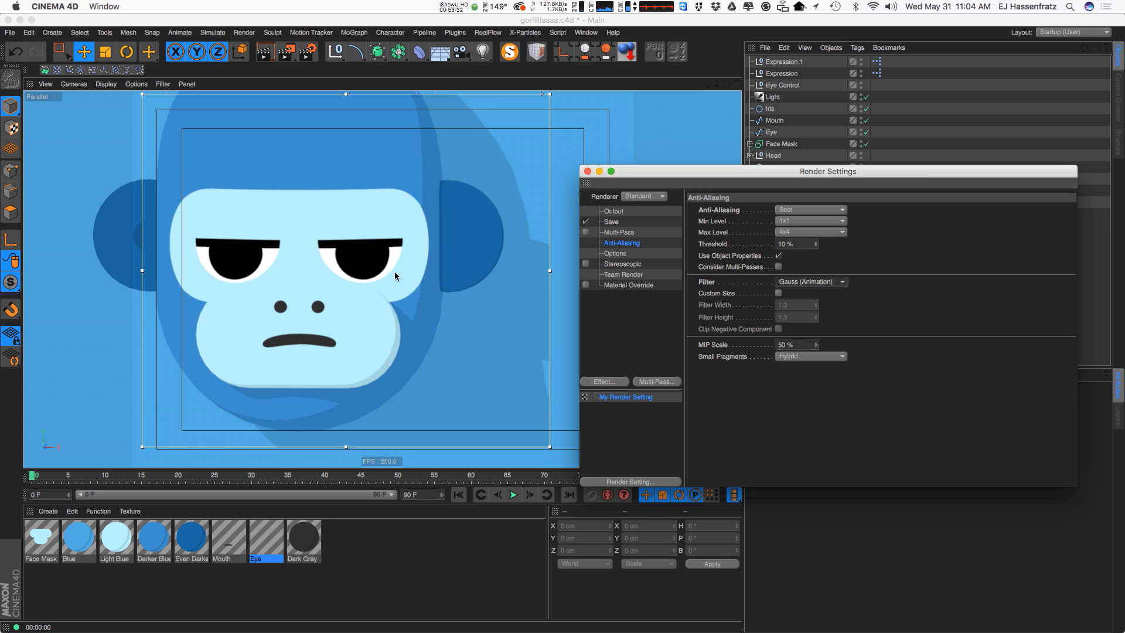
pyautogui.click(796, 283)
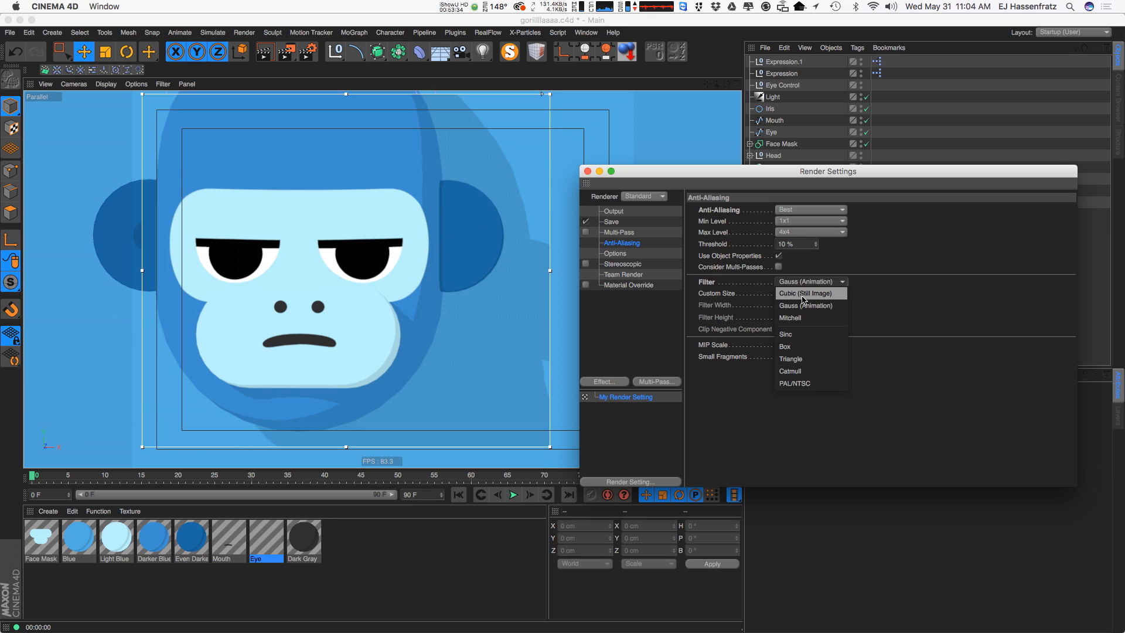
pyautogui.click(813, 298)
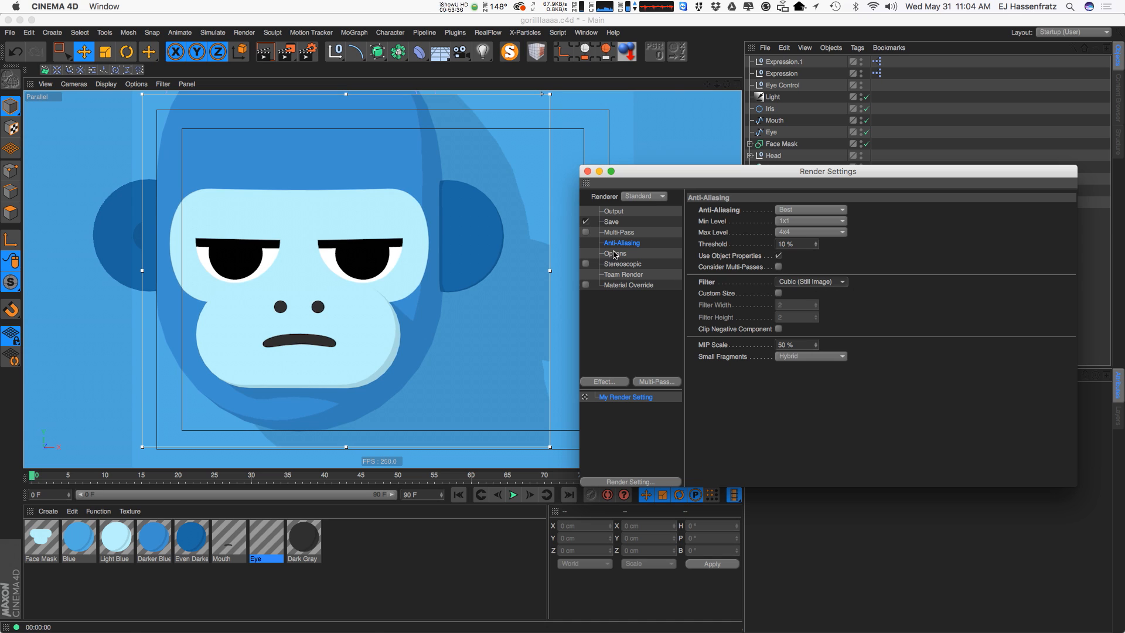
# Set the anti-aliasing filter to Sinc in the Render Settings
pyautogui.click(798, 282)
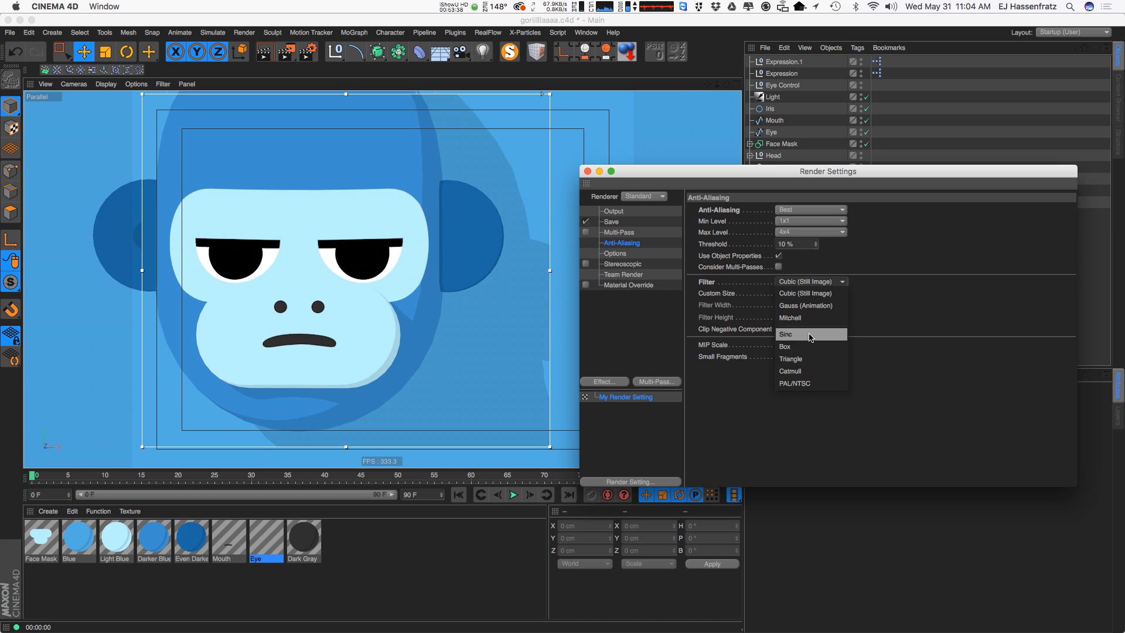
pyautogui.click(825, 344)
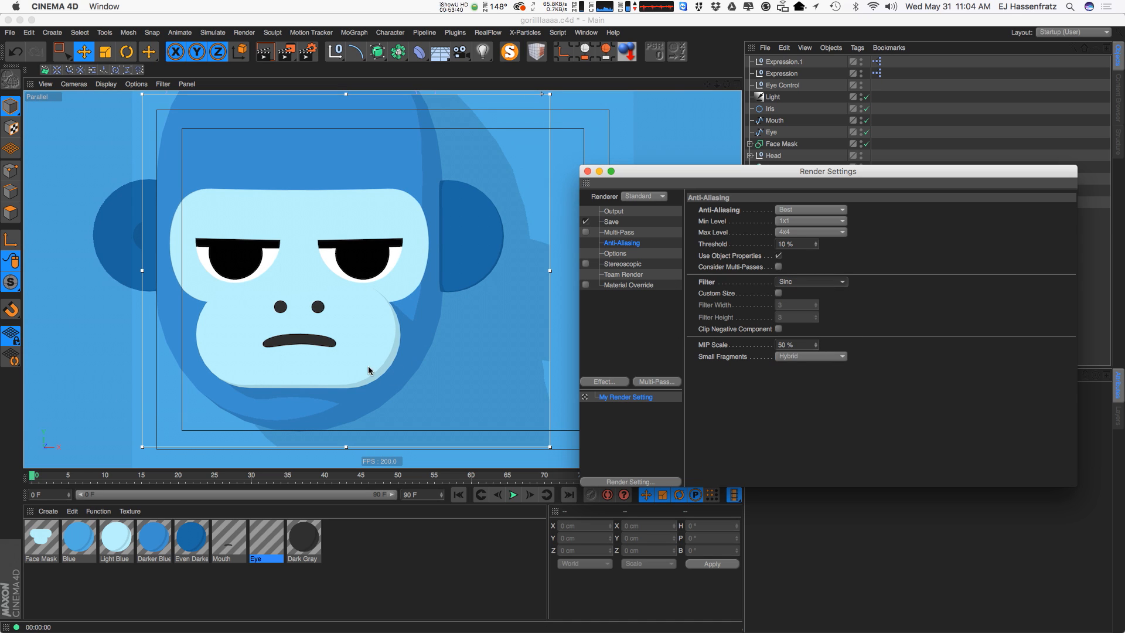
pyautogui.click(781, 283)
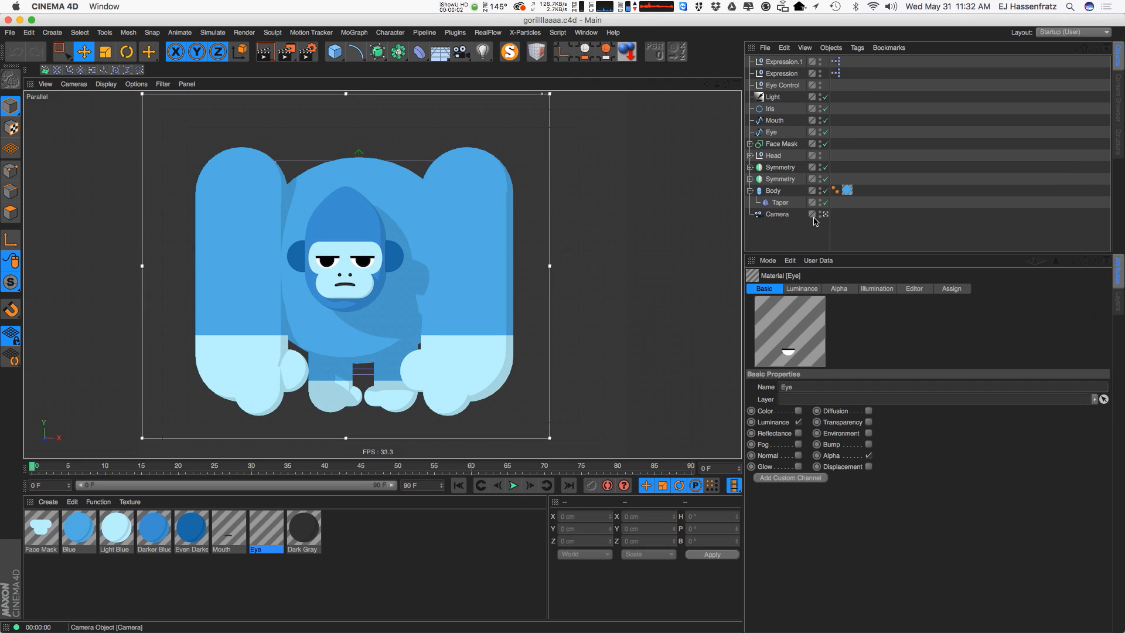
# Switch to the open project gorilla_rig.c4d and move the Gorilla Body Group down about 25 cm
pyautogui.click(586, 32)
pyautogui.click(621, 361)
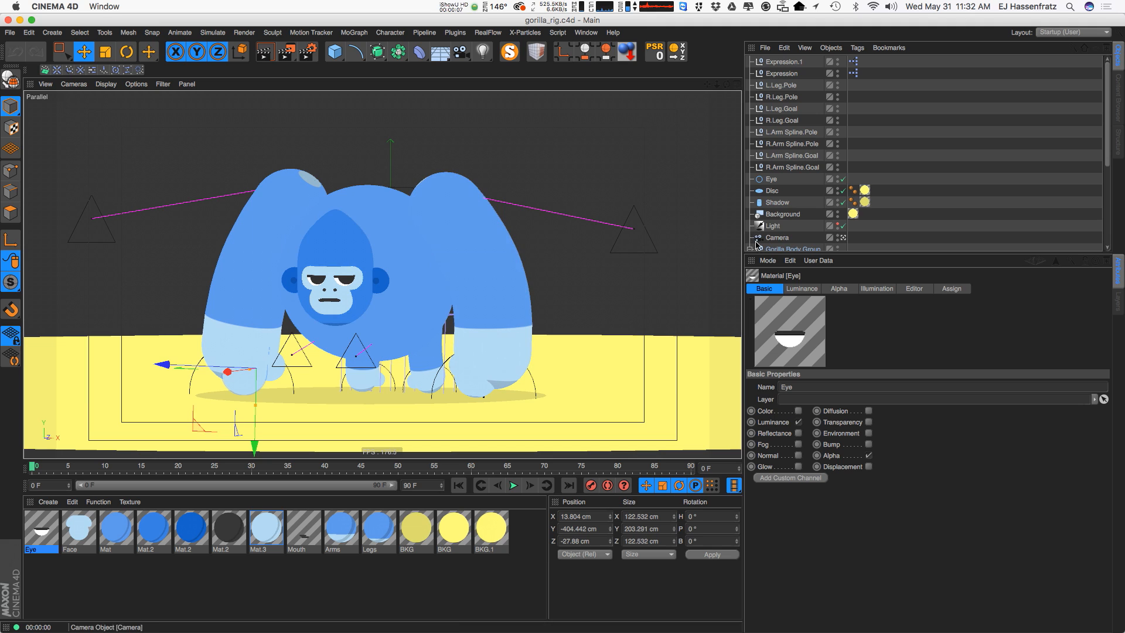
pyautogui.click(422, 246)
pyautogui.moveTo(381, 213); pyautogui.dragTo(381, 221)
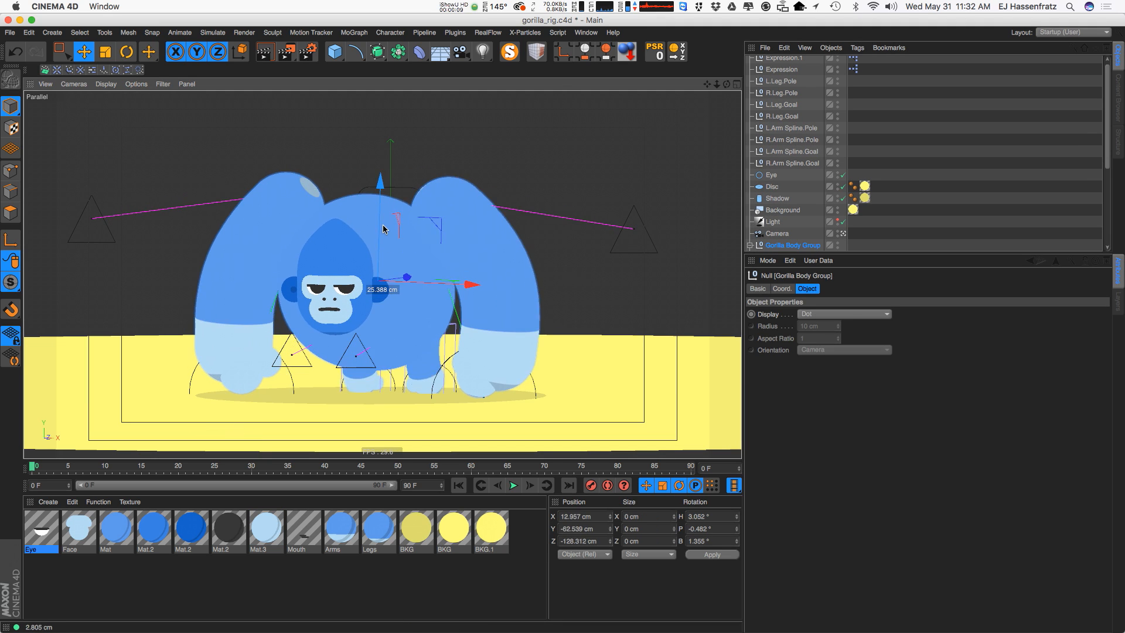
# Try repositioning the R.Arm Spline.Goal controller to test how the gorilla's arm bends, undoing each move
pyautogui.click(537, 385)
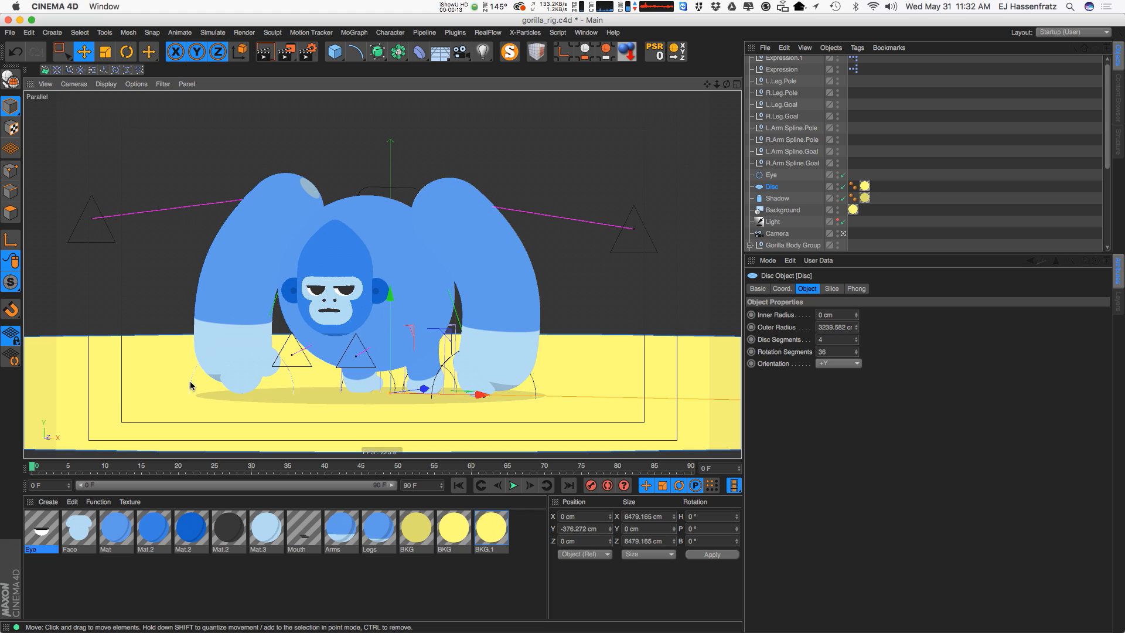
pyautogui.moveTo(191, 385); pyautogui.dragTo(268, 356)
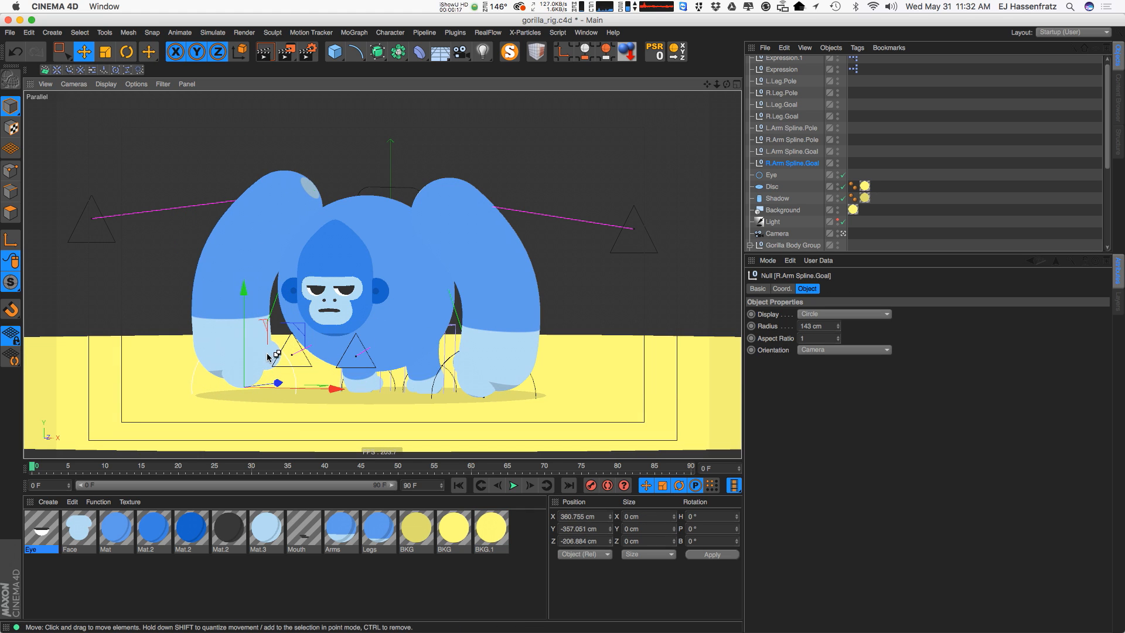
pyautogui.press('super+z')
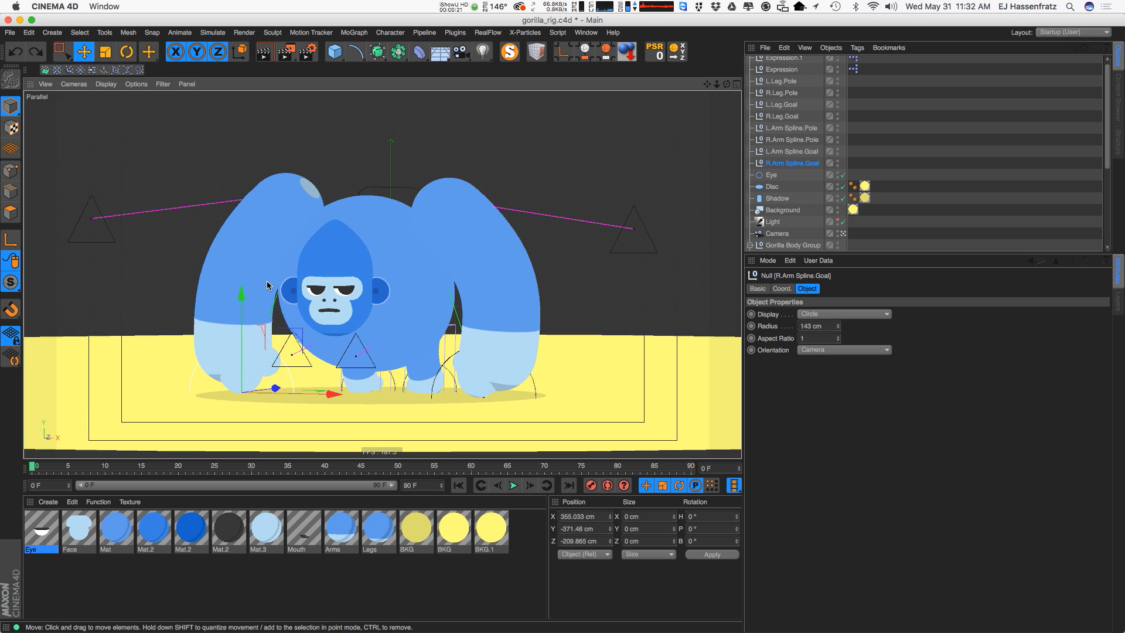
pyautogui.moveTo(298, 333)
pyautogui.mouseDown()
pyautogui.moveTo(329, 333)
pyautogui.moveTo(256, 329)
pyautogui.moveTo(294, 331)
pyautogui.mouseUp()
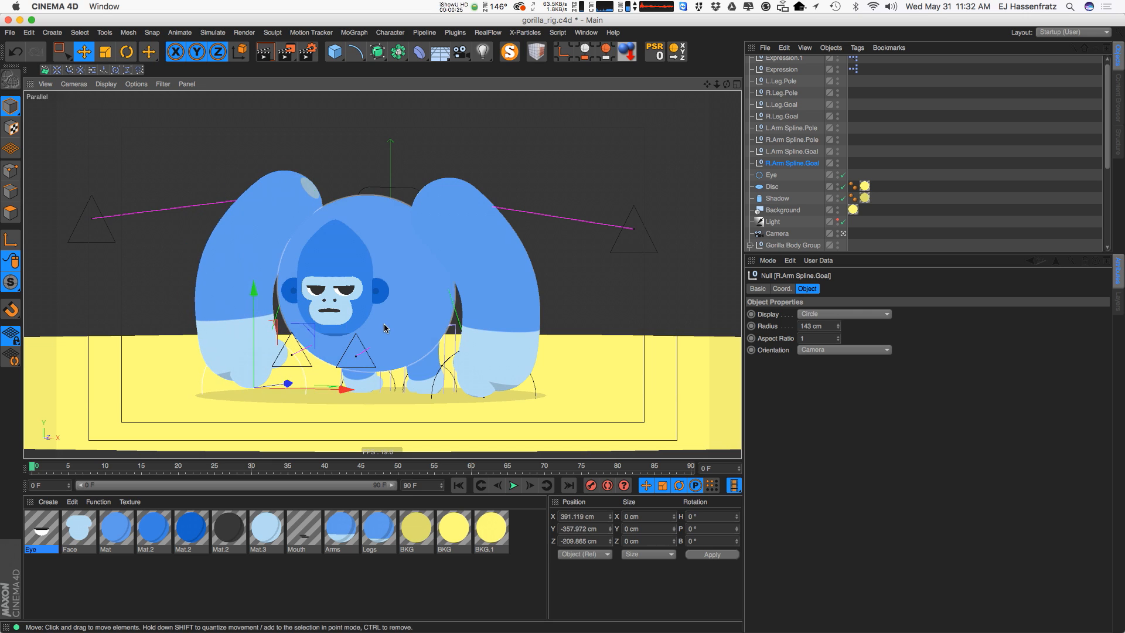
pyautogui.press('super+z')
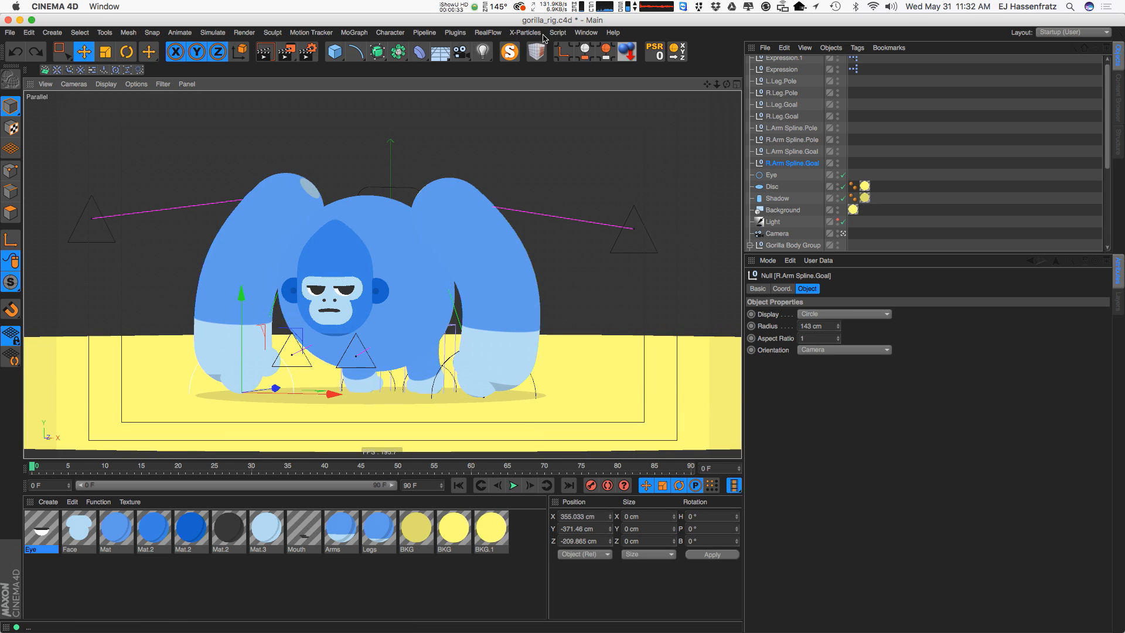
# Switch to the open project rubber_hose_rigged.c4d, deselect all objects and render the view
pyautogui.click(586, 32)
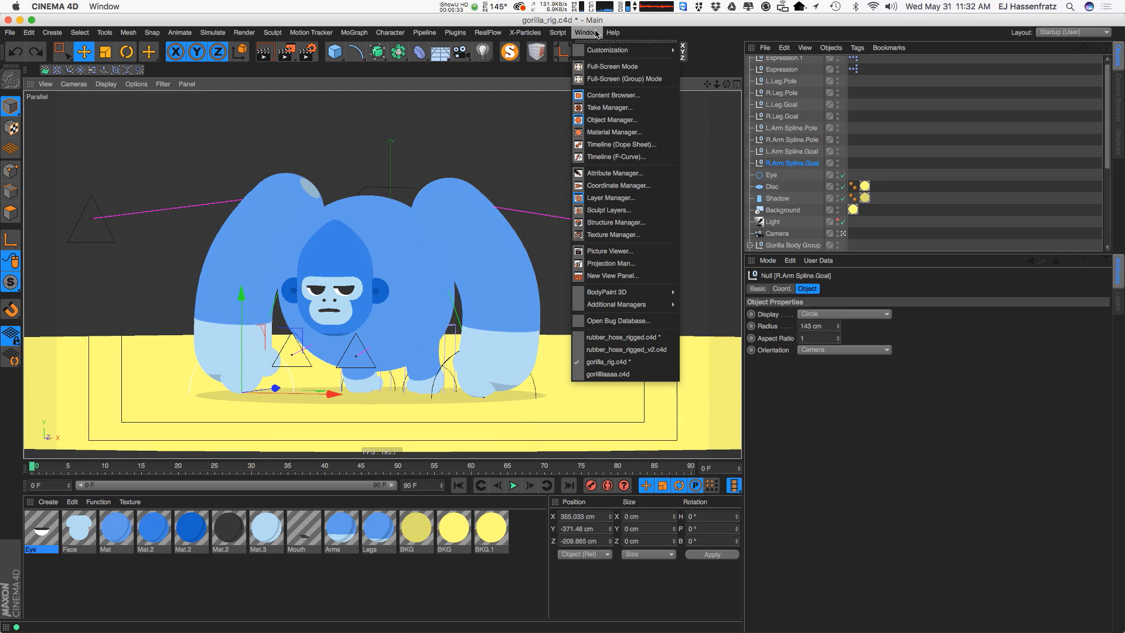
pyautogui.click(640, 338)
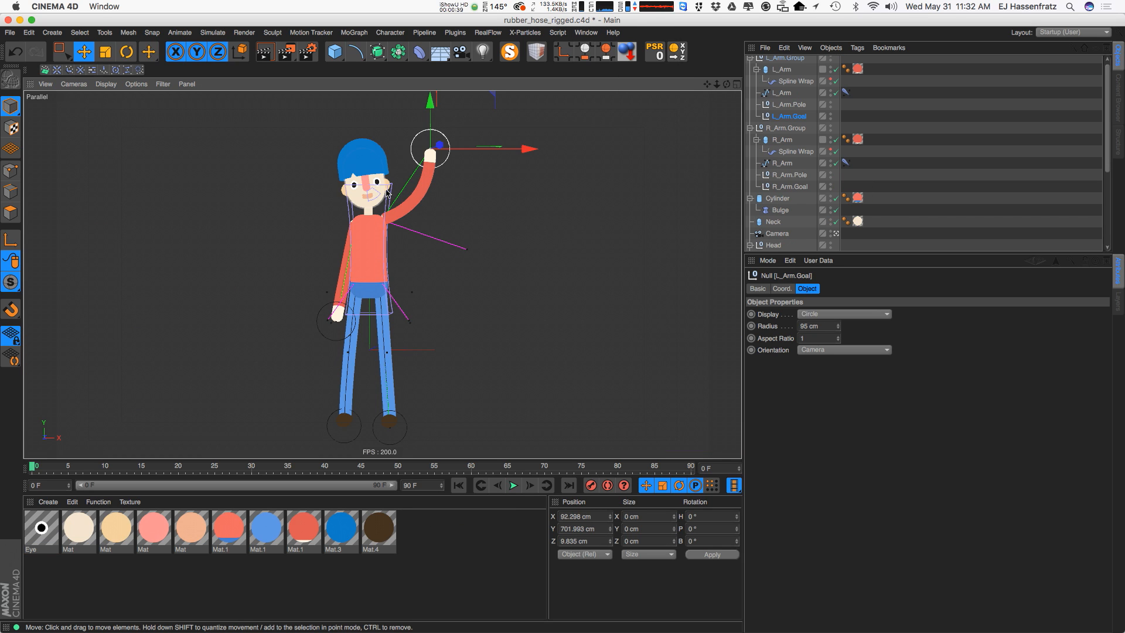
pyautogui.click(490, 229)
pyautogui.press('super+r')
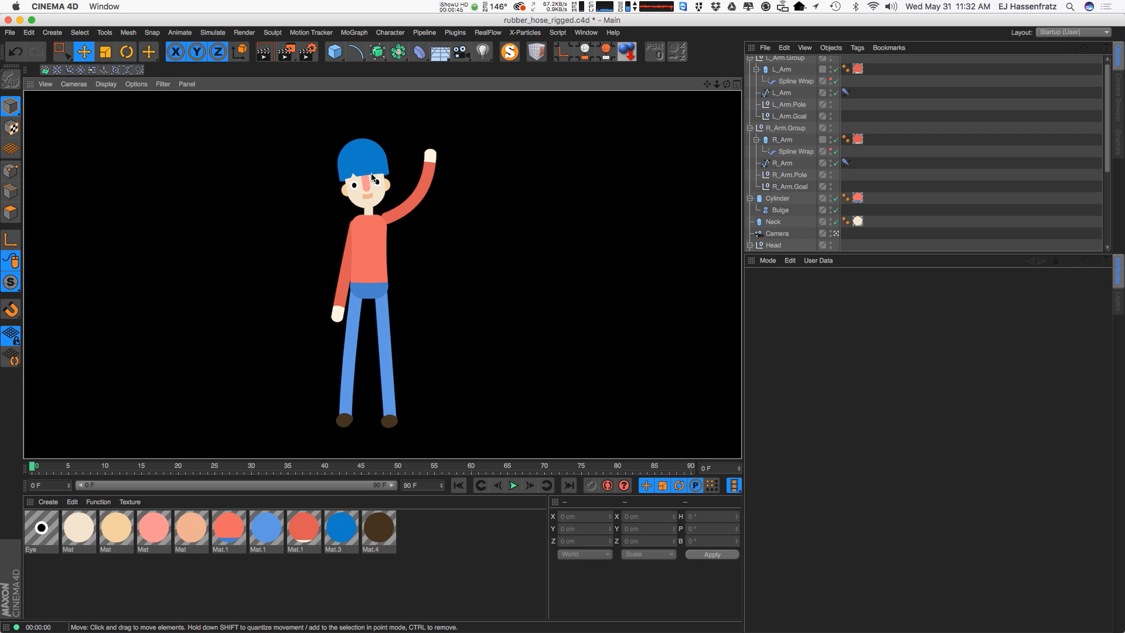
# Examine the character's head and raised arm from another angle by selecting the Face and L_Arm capsules
pyautogui.keyDown('alt'); pyautogui.moveTo(385, 243); pyautogui.dragTo(310, 234); pyautogui.keyUp('alt')
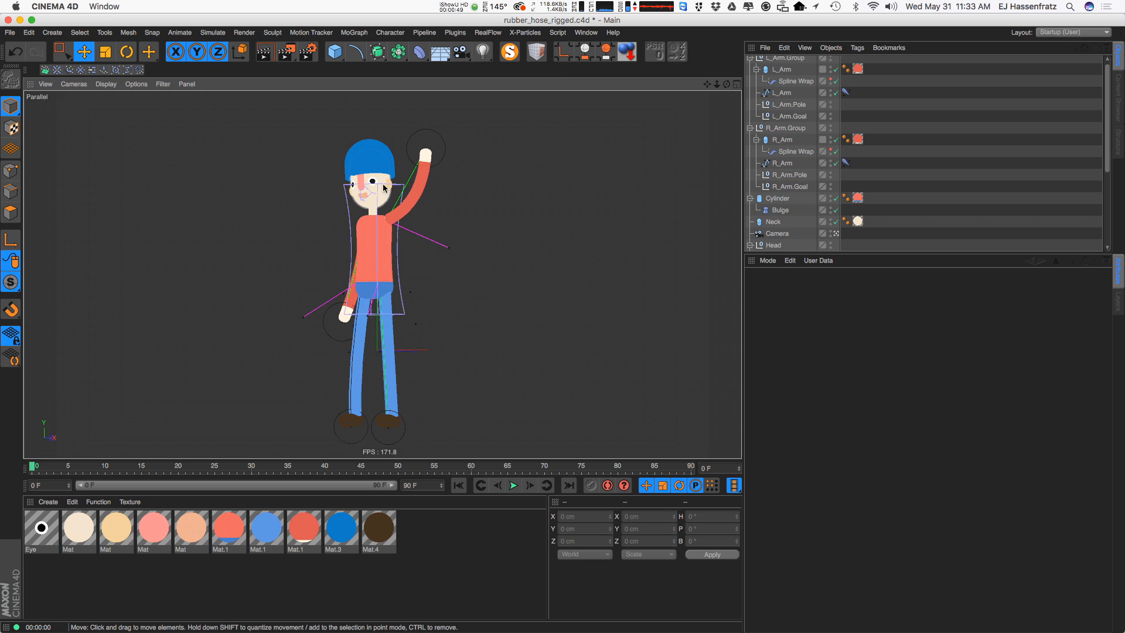
pyautogui.scroll(6, 387, 187)
pyautogui.click(375, 222)
pyautogui.scroll(-3, 418, 238)
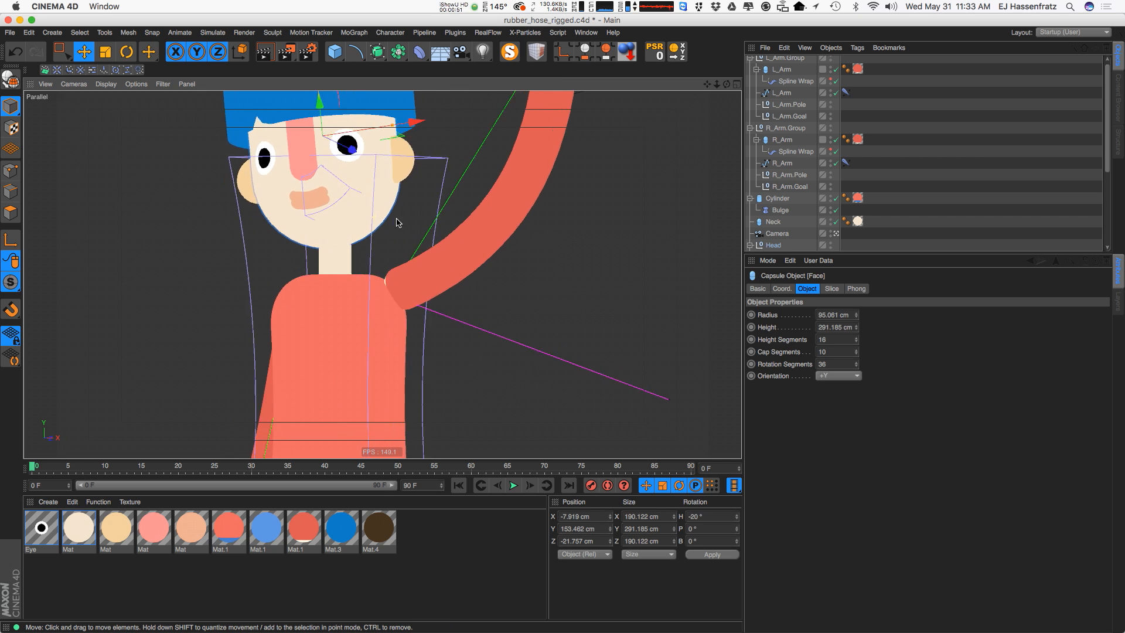
pyautogui.click(418, 246)
pyautogui.scroll(-5, 404, 281)
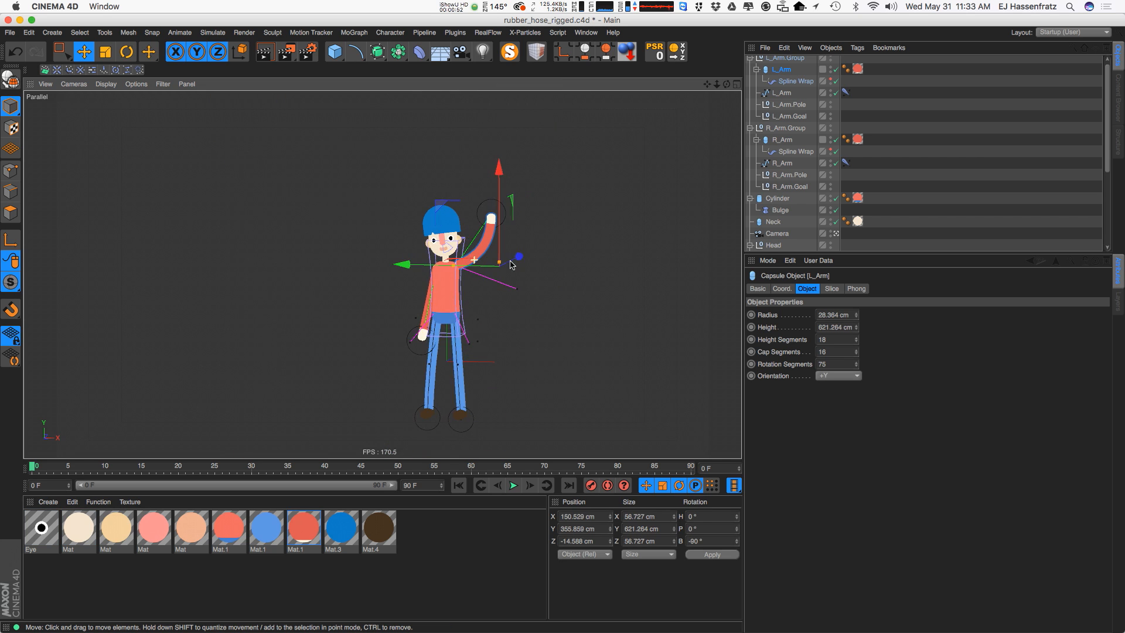
# Examine the character's legs and feet up close and select the L_Shoe capsule
pyautogui.scroll(8, 410, 299)
pyautogui.keyDown('alt'); pyautogui.moveTo(404, 337); pyautogui.dragTo(371, 246, button='middle'); pyautogui.keyUp('alt')
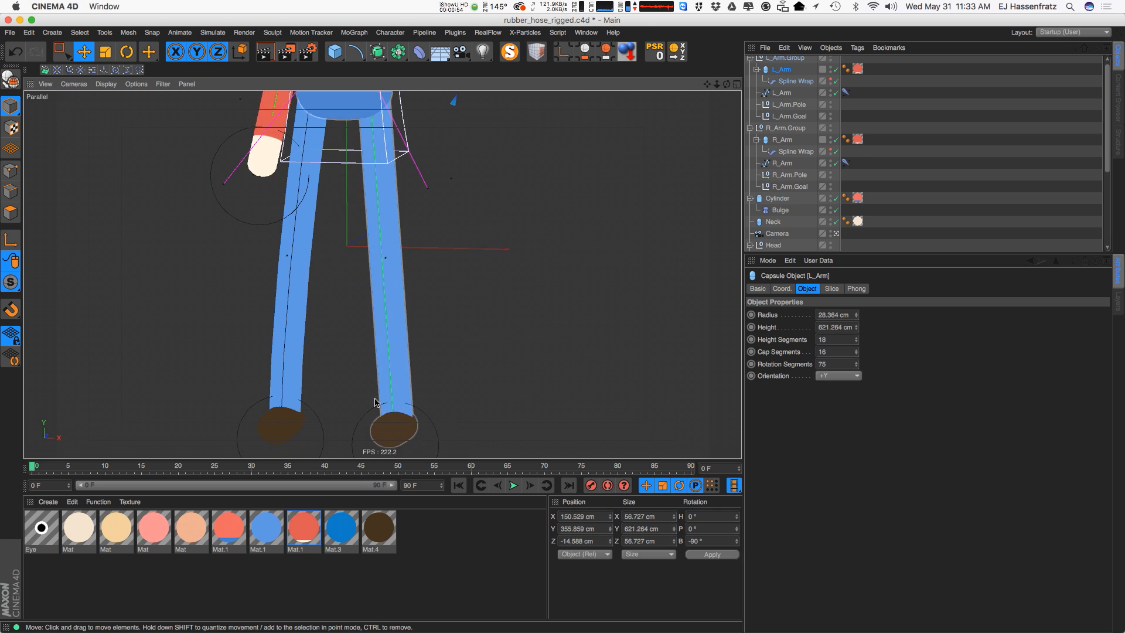
pyautogui.click(379, 401)
pyautogui.keyDown('alt'); pyautogui.moveTo(379, 401); pyautogui.dragTo(354, 334, button='middle'); pyautogui.keyUp('alt')
pyautogui.keyDown('alt'); pyautogui.moveTo(354, 334); pyautogui.dragTo(266, 354); pyautogui.keyUp('alt')
pyautogui.scroll(5, 396, 347)
pyautogui.click(405, 350)
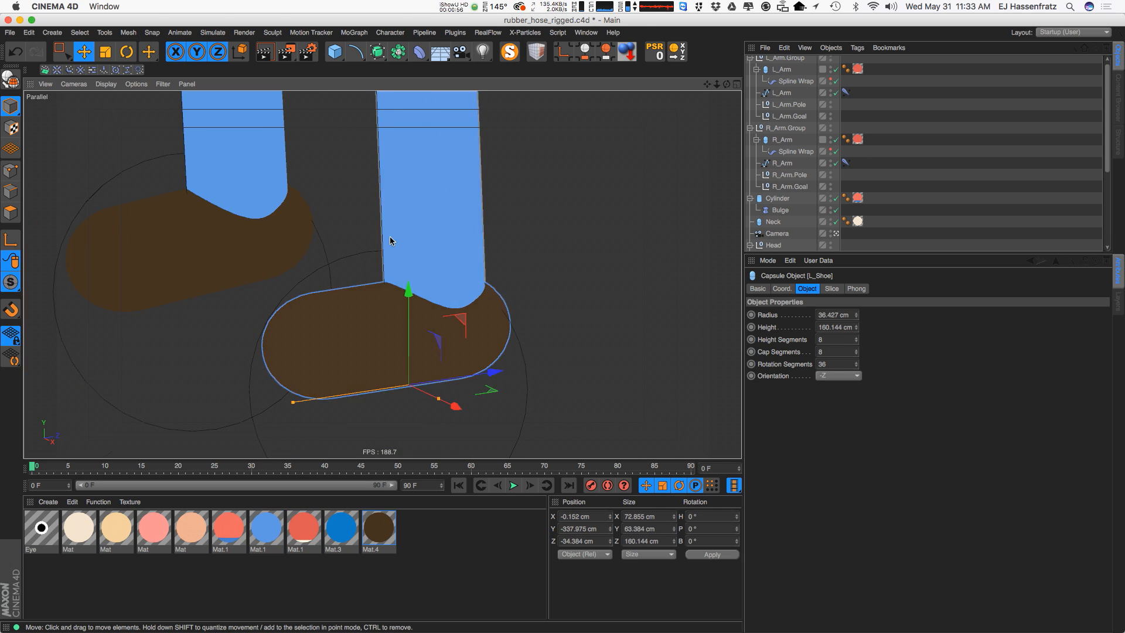
# Frame the full waving character from a near-frontal angle and render the view again
pyautogui.scroll(-8, 352, 334)
pyautogui.keyDown('alt'); pyautogui.moveTo(330, 327); pyautogui.dragTo(322, 365, button='middle'); pyautogui.keyUp('alt')
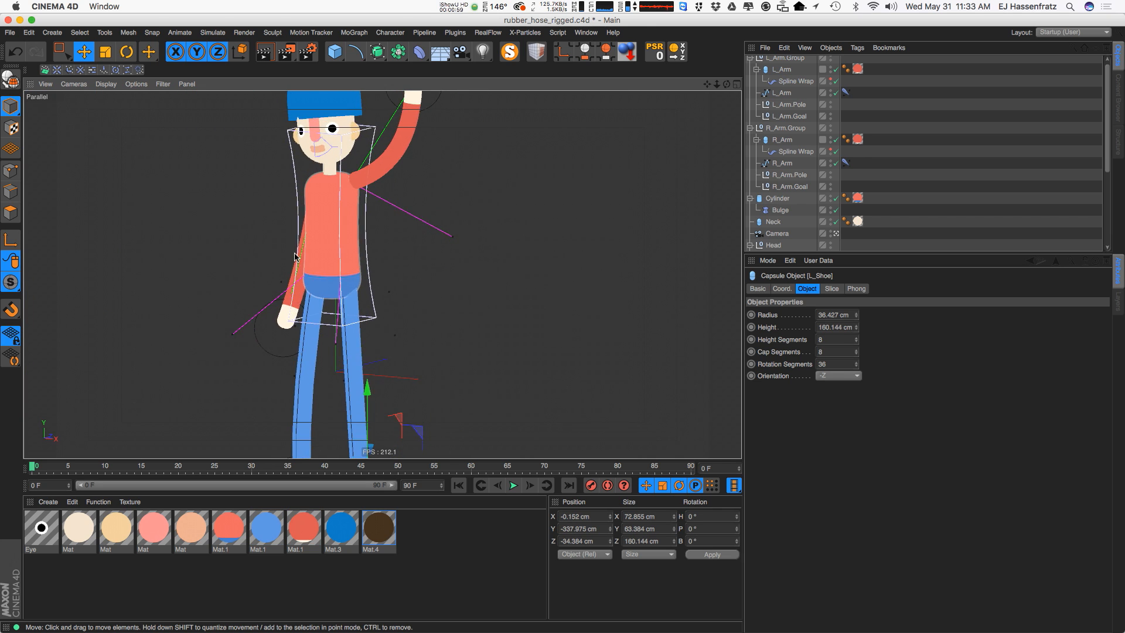
pyautogui.scroll(-3, 329, 252)
pyautogui.keyDown('alt'); pyautogui.moveTo(331, 233); pyautogui.dragTo(359, 237); pyautogui.keyUp('alt')
pyautogui.keyDown('alt'); pyautogui.moveTo(347, 247); pyautogui.dragTo(357, 243, button='middle'); pyautogui.keyUp('alt')
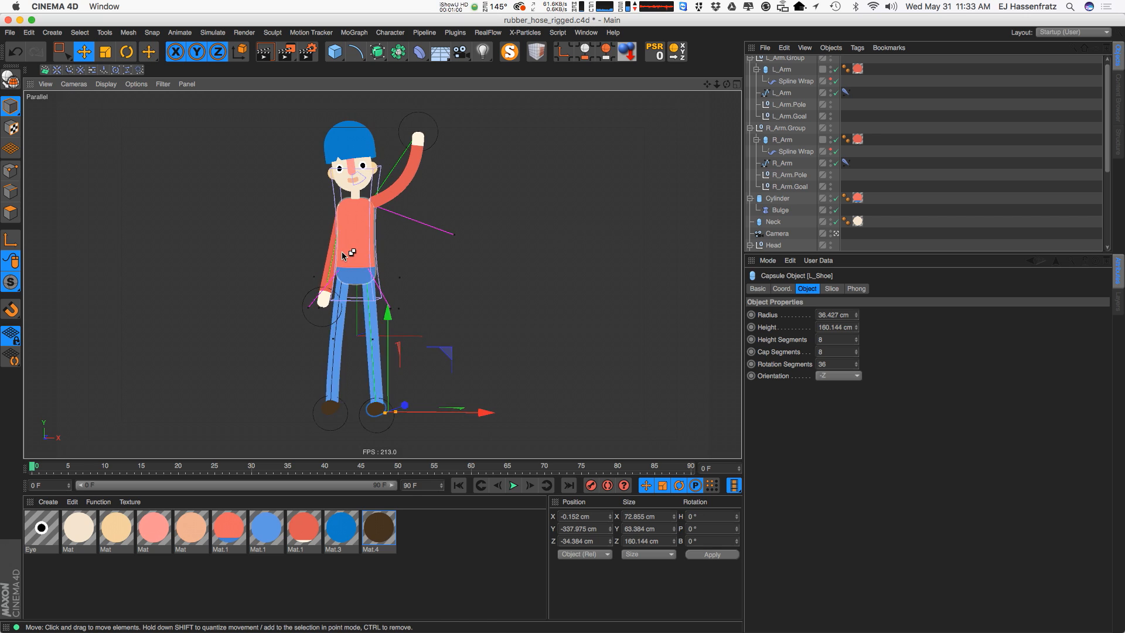
pyautogui.press('super+r')
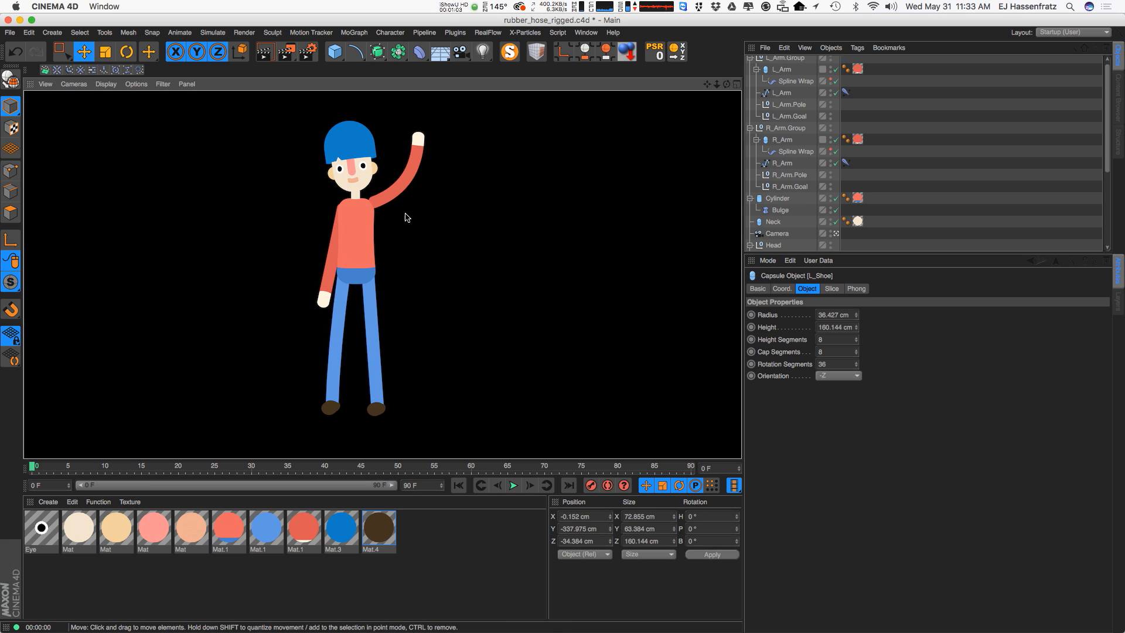